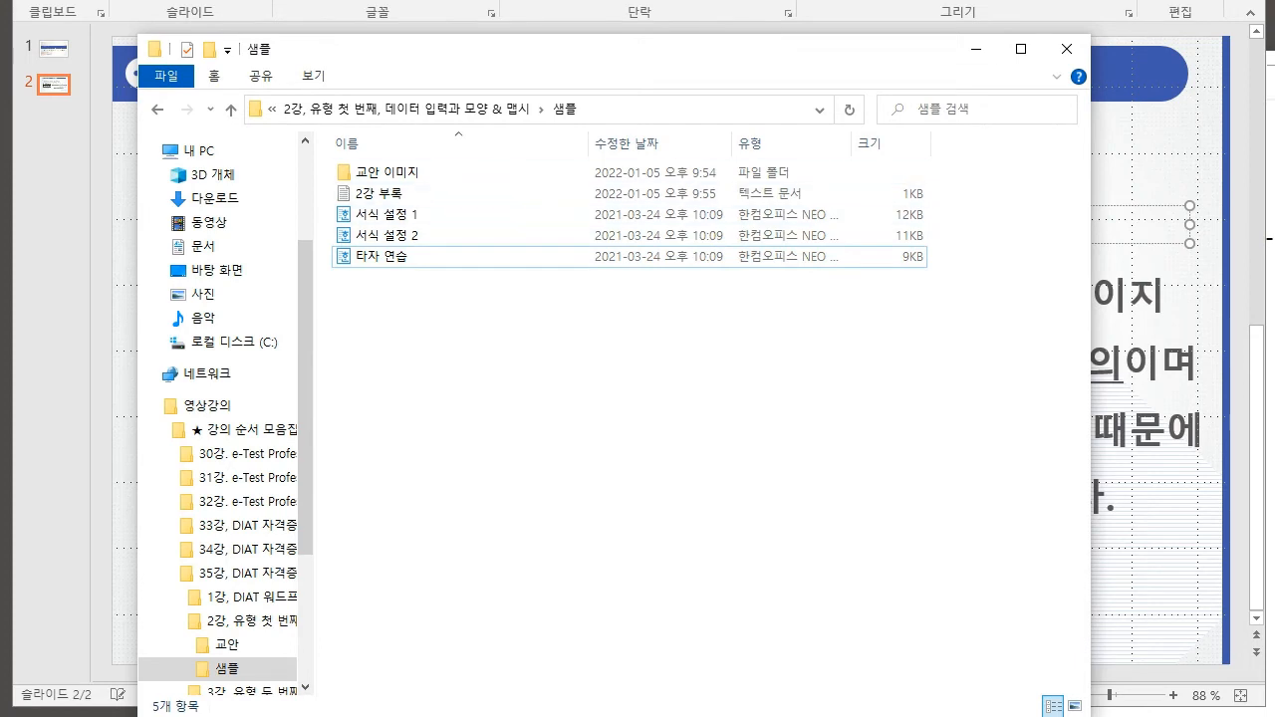
Put the file window away and highlight "데이터 입력과" in the lesson title on the presentation's first slide
{"action": "left_click", "coordinate": [976, 48]}
{"action": "left_click", "coordinate": [54, 49]}
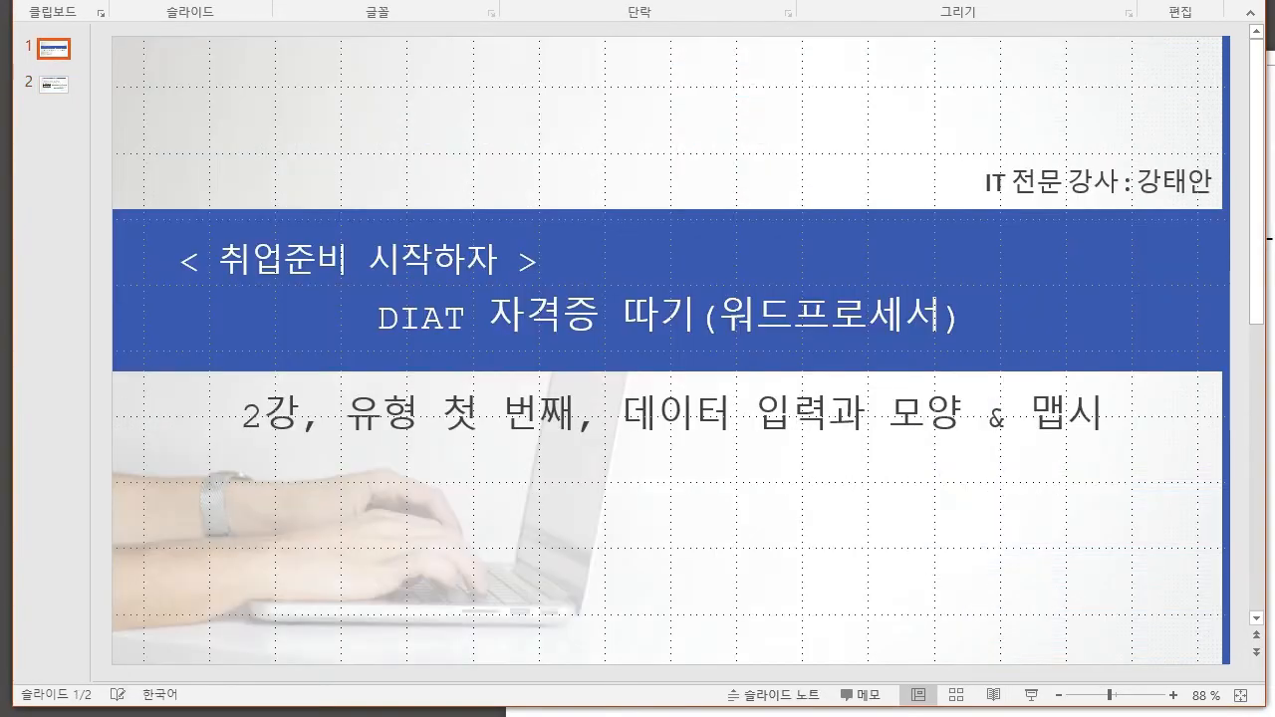
{"action": "left_click_drag", "start_coordinate": [625, 415], "coordinate": [867, 414]}
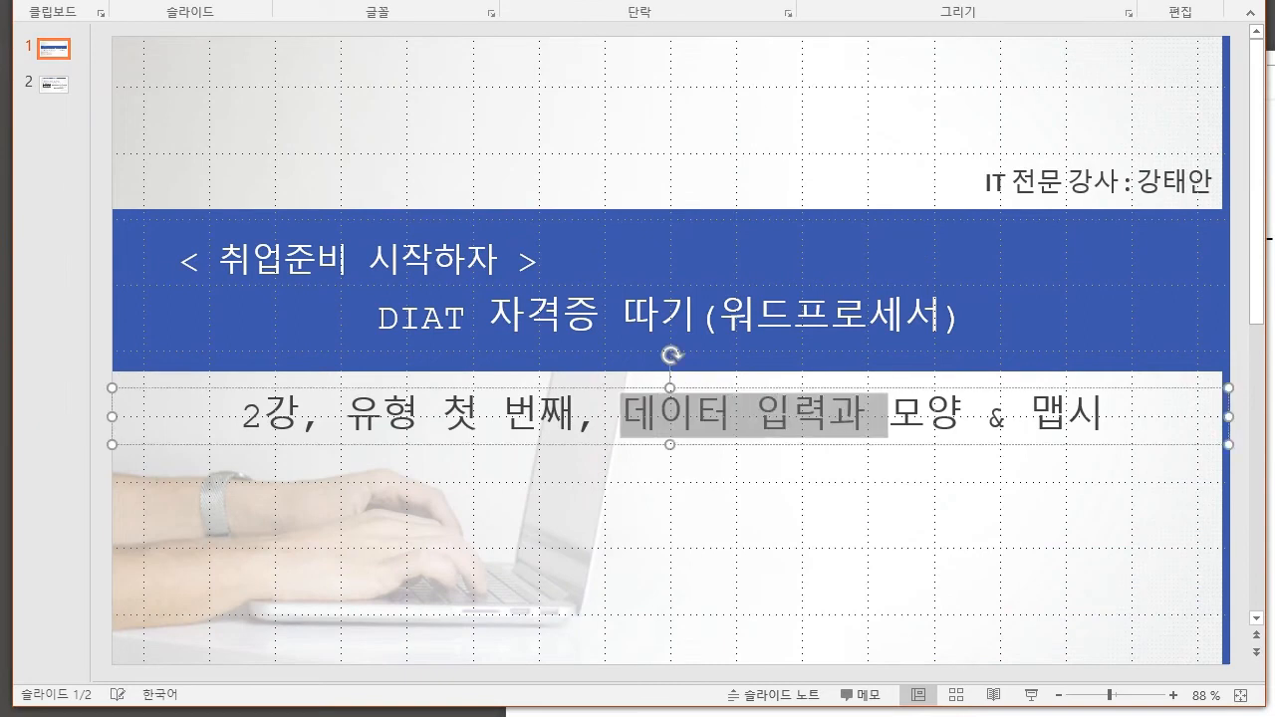
{"action": "key", "text": "Escape"}
{"action": "key", "text": "Escape"}
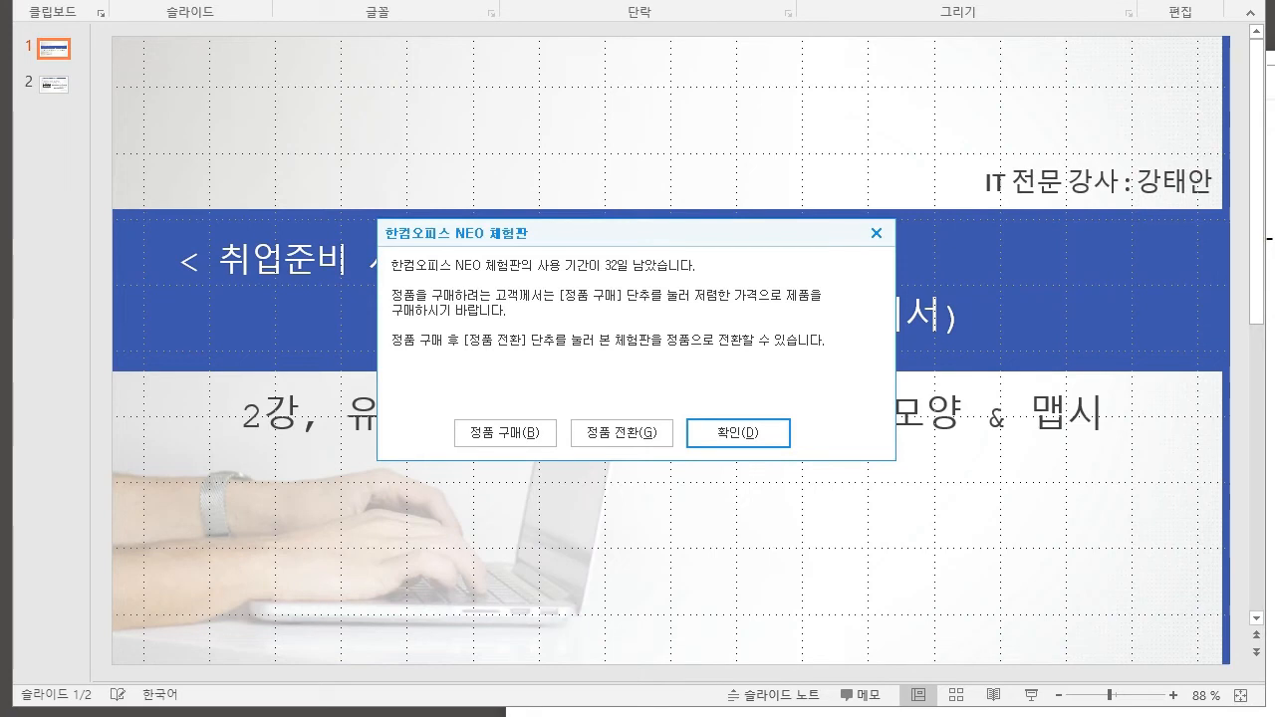
Dismiss the Hancom Office NEO trial notice and zoom the blank Hangul document's page to 120%
{"action": "key", "text": "Return"}
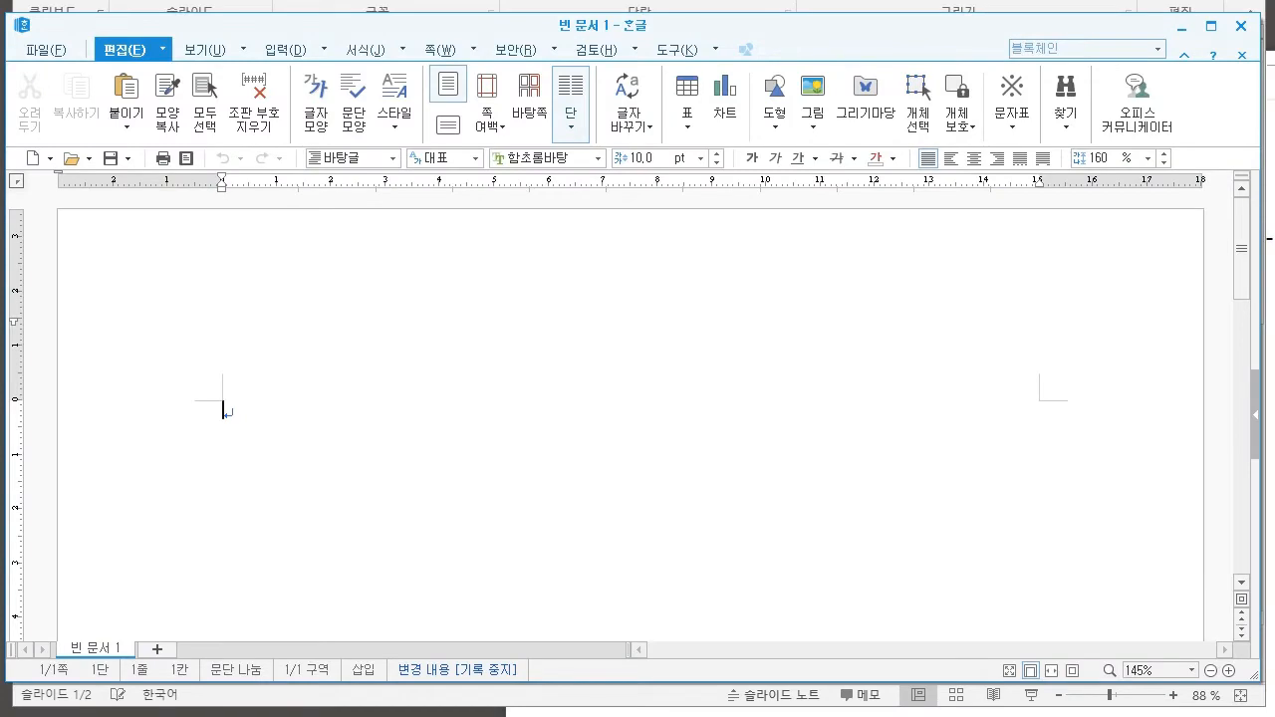
{"action": "left_click_drag", "start_coordinate": [698, 25], "coordinate": [703, 17]}
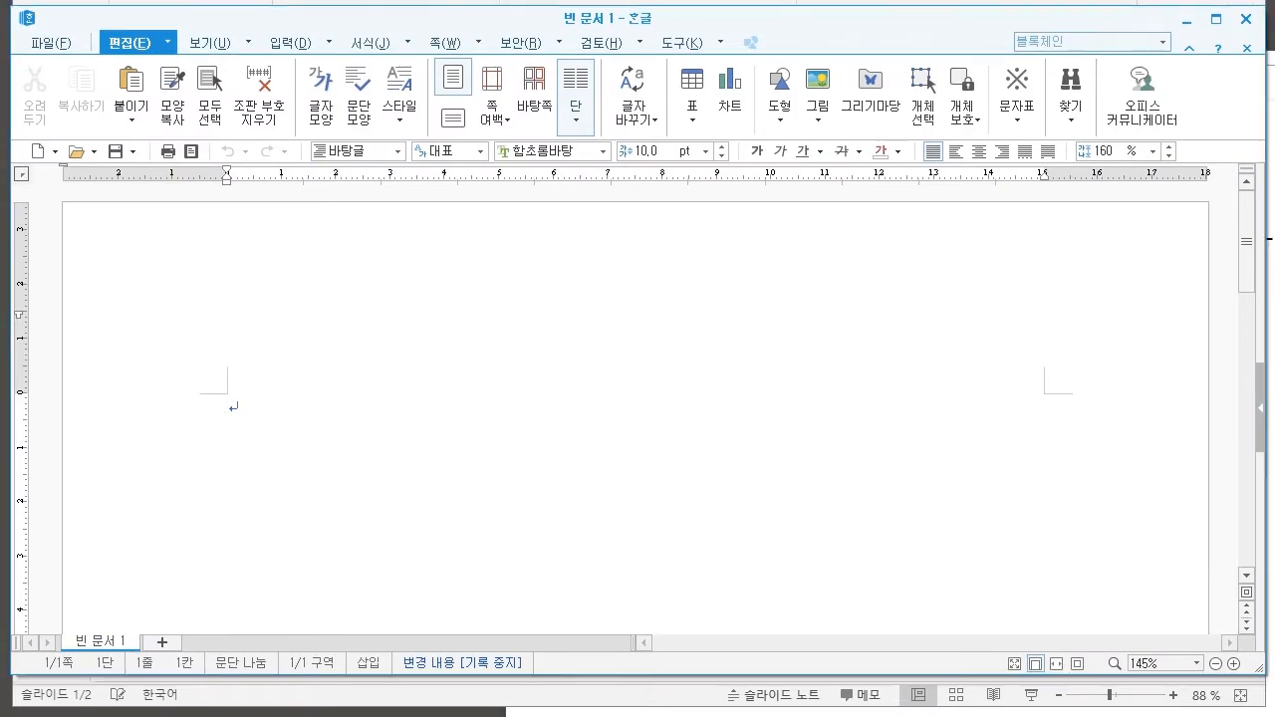
{"action": "scroll", "coordinate": [638, 418], "scroll_direction": "down", "scroll_amount": 4}
{"action": "scroll", "coordinate": [638, 409], "scroll_direction": "up", "scroll_amount": 5}
{"action": "scroll", "coordinate": [638, 408], "scroll_direction": "down", "scroll_amount": 5}
{"action": "scroll", "coordinate": [638, 408], "scroll_direction": "down", "scroll_amount": 3}
{"action": "scroll", "coordinate": [637, 409], "scroll_direction": "down", "scroll_amount": 5}
{"action": "scroll", "coordinate": [638, 409], "scroll_direction": "up", "scroll_amount": 7}
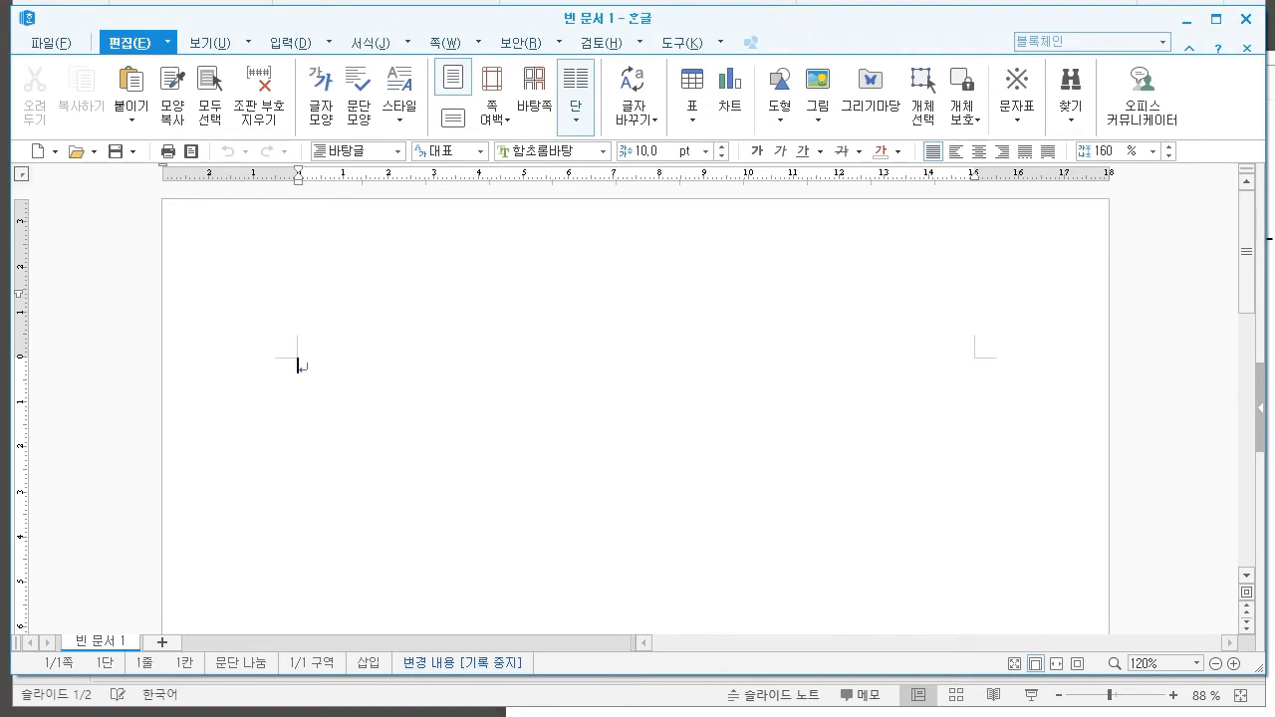
Switch to the Notepad file "2강 부록" and complete the numbered heading as "1. 2강 진도"
{"action": "key", "text": "alt+Tab"}
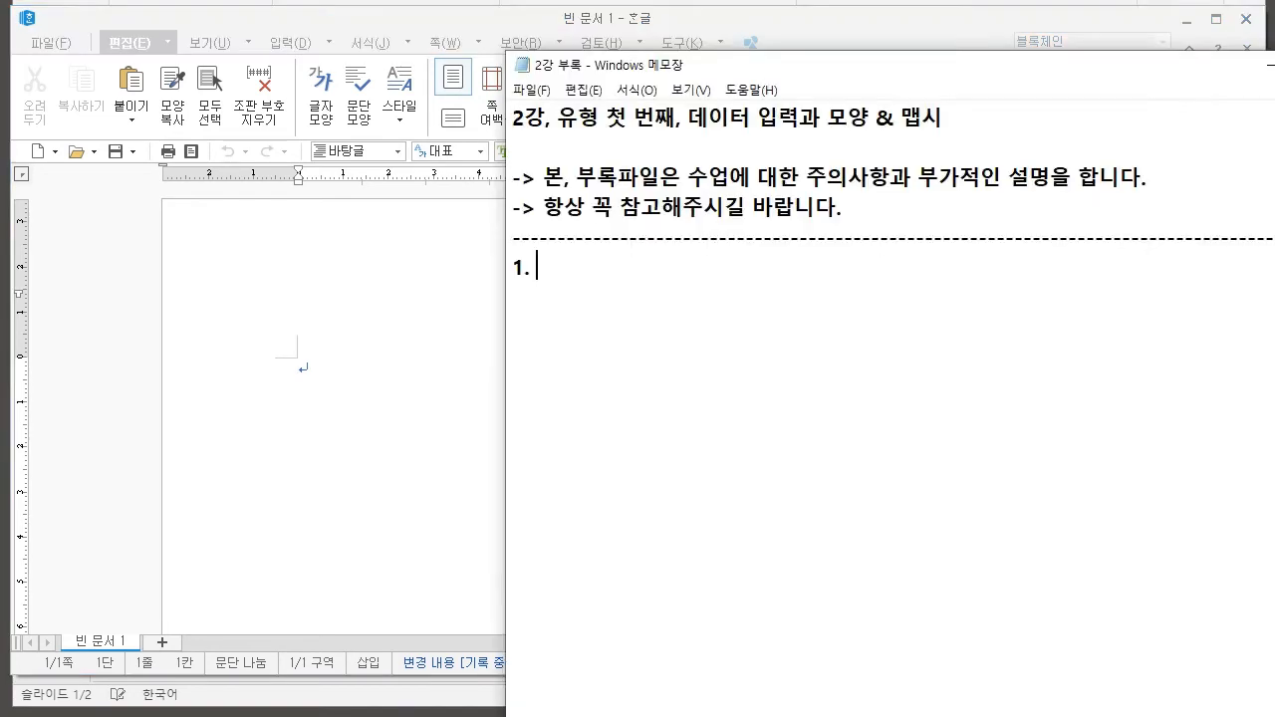
{"action": "type", "text": "2rkd"}
{"action": "key", "text": "BackSpace"}
{"action": "key", "text": "BackSpace"}
{"action": "key", "text": "BackSpace"}
{"action": "key", "text": "Hangul"}
{"action": "type", "text": "강 ㅈ진도"}
Add the bullet line "- 기본 설정 : 세팅 / 편집 용지 설정 ->" under the heading
{"action": "key", "text": "Return"}
{"action": "type", "text": "- "}
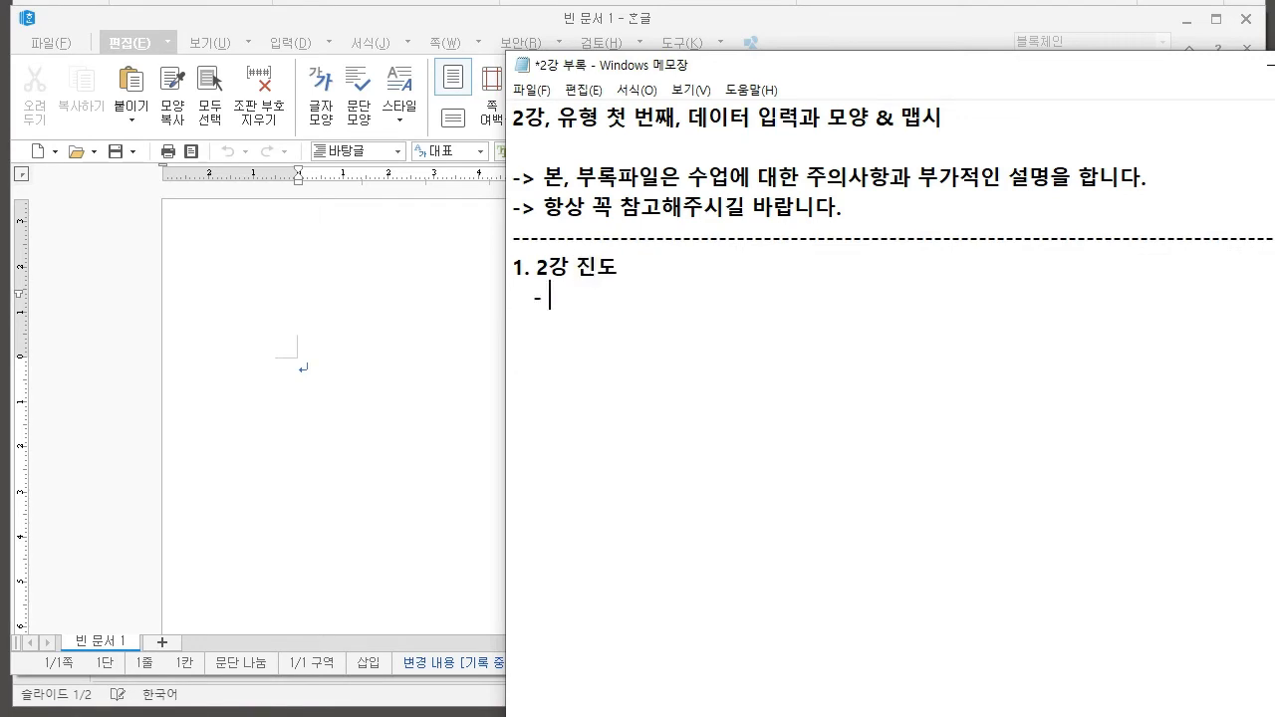
{"action": "type", "text": "기본 설정 :"}
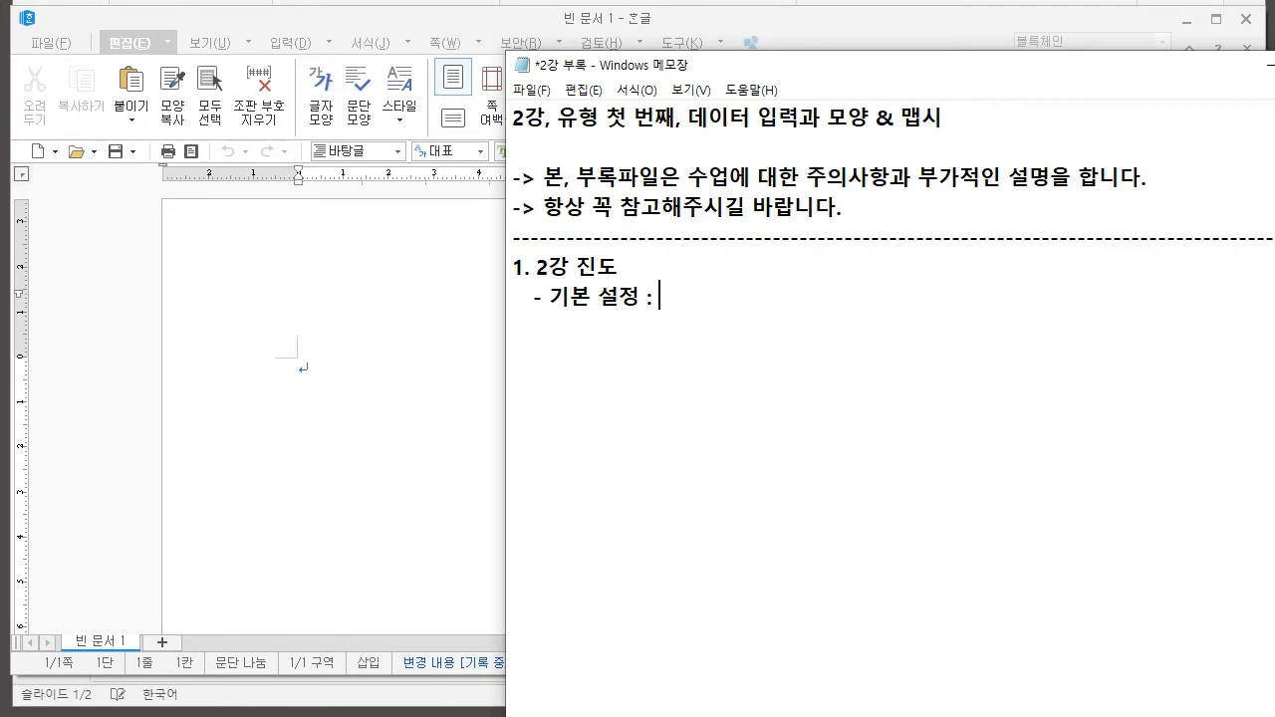
{"action": "type", "text": " 세팅 /"}
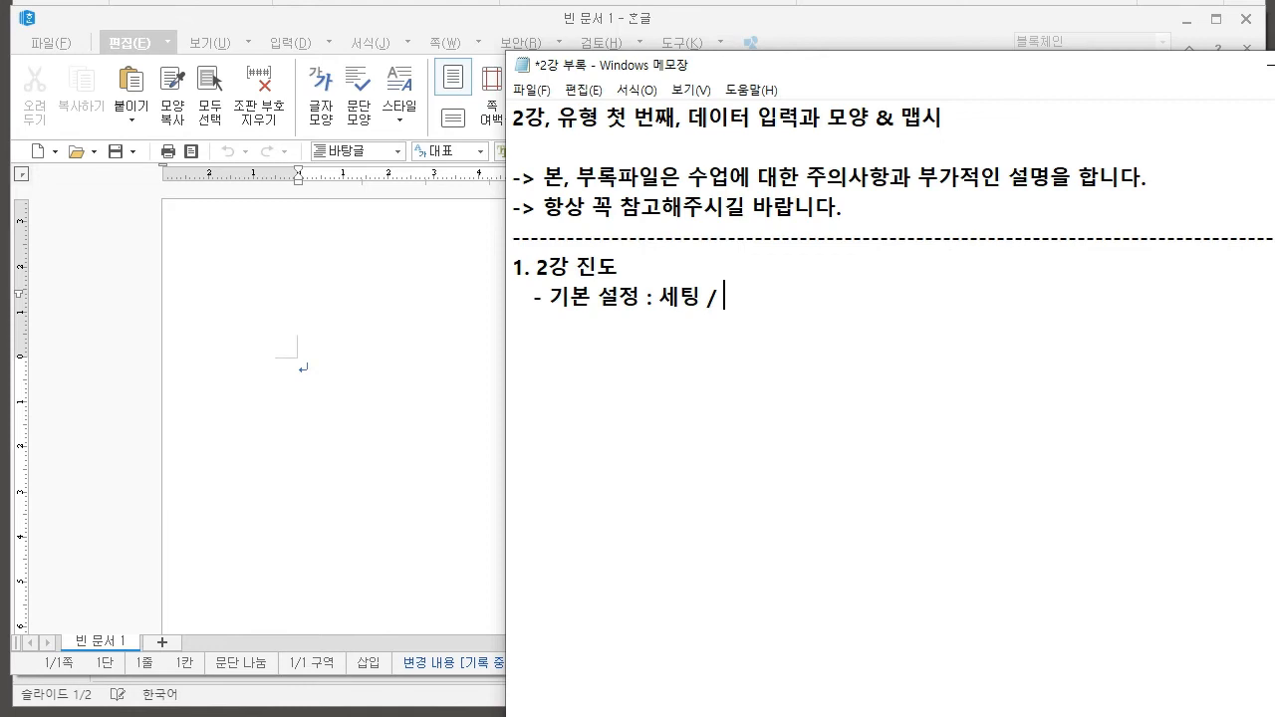
{"action": "type", "text": "편집 용지 설ㅈ정 ->"}
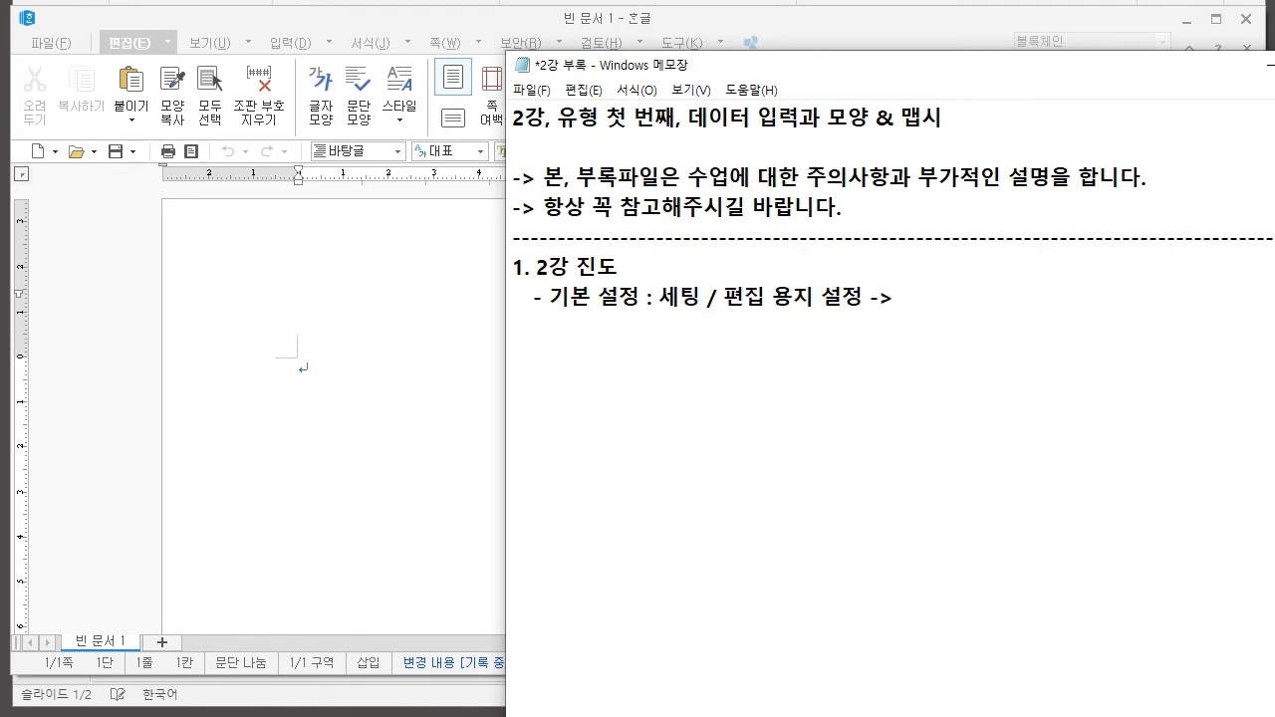
Switch to Hangul and look over the blank document's page layout
{"action": "key", "text": "alt+Tab"}
{"action": "scroll", "coordinate": [636, 408], "scroll_direction": "down", "scroll_amount": 10}
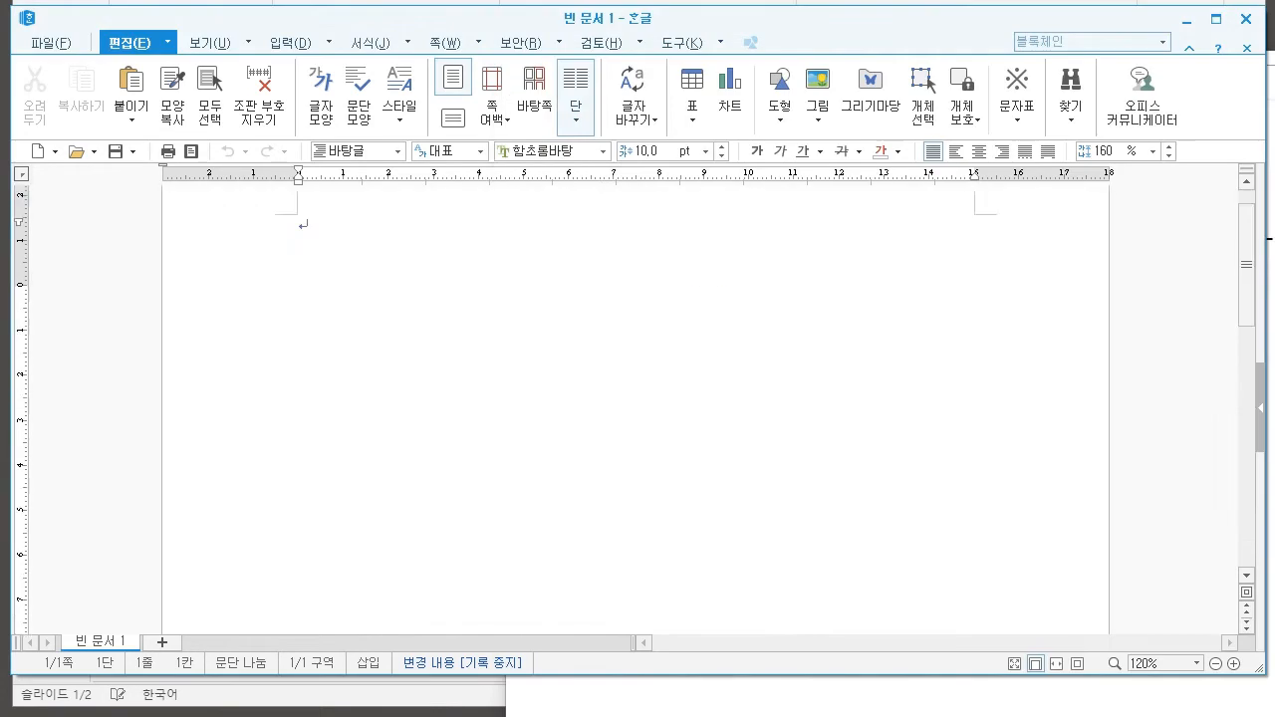
{"action": "scroll", "coordinate": [635, 409], "scroll_direction": "up", "scroll_amount": 9}
{"action": "scroll", "coordinate": [636, 409], "scroll_direction": "up", "scroll_amount": 1}
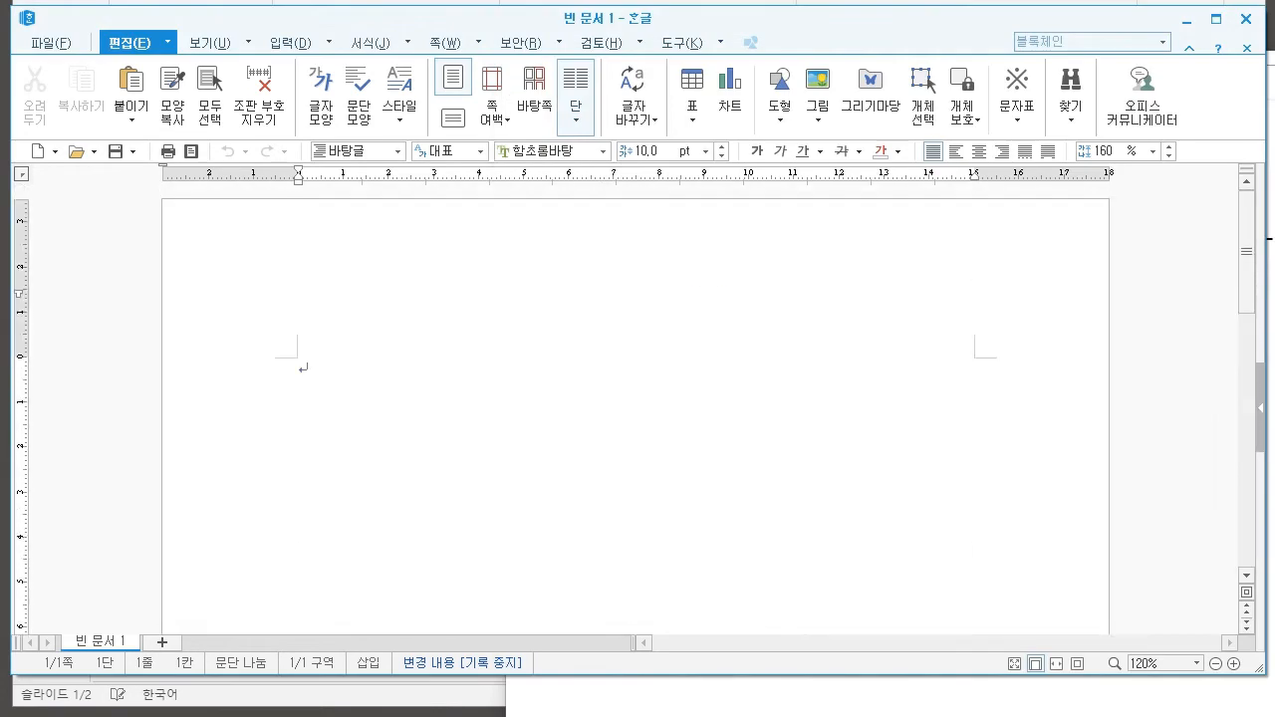
Return to the Notepad notes and append "글꼴 확인 ->" to the 기본 설정 line
{"action": "key", "text": "alt+Tab"}
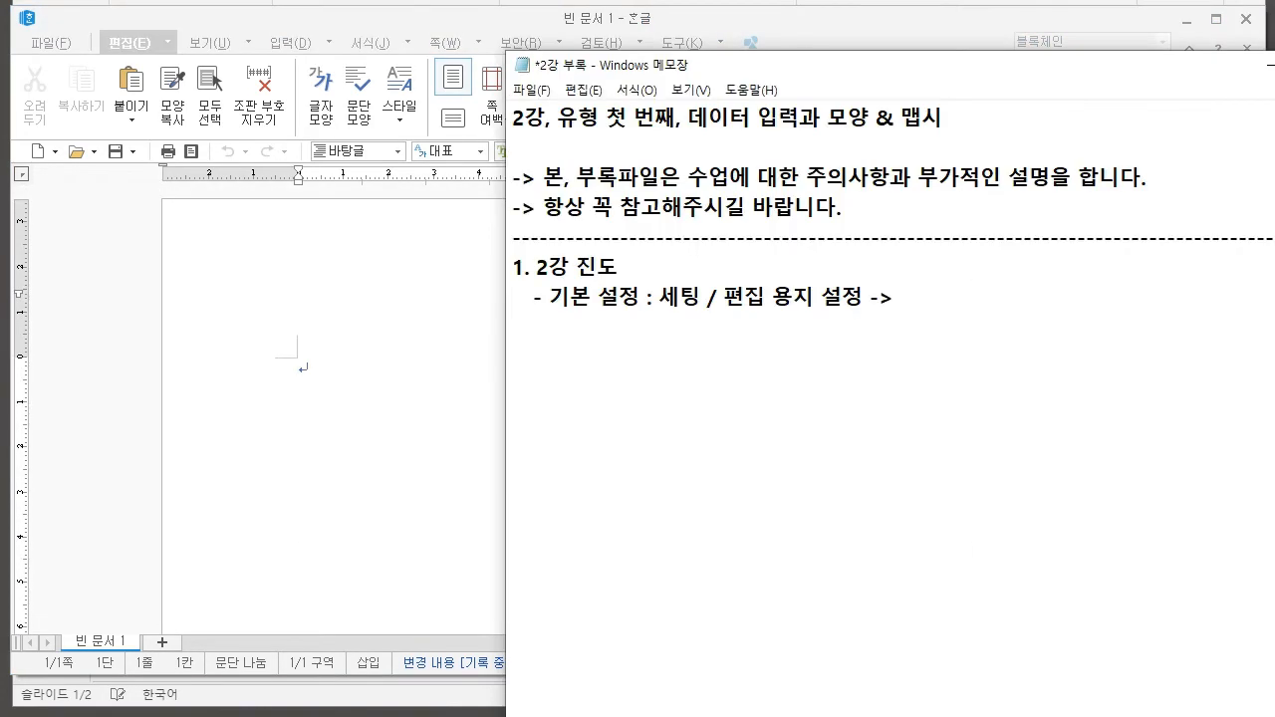
{"action": "type", "text": "글꼴 확인 ->"}
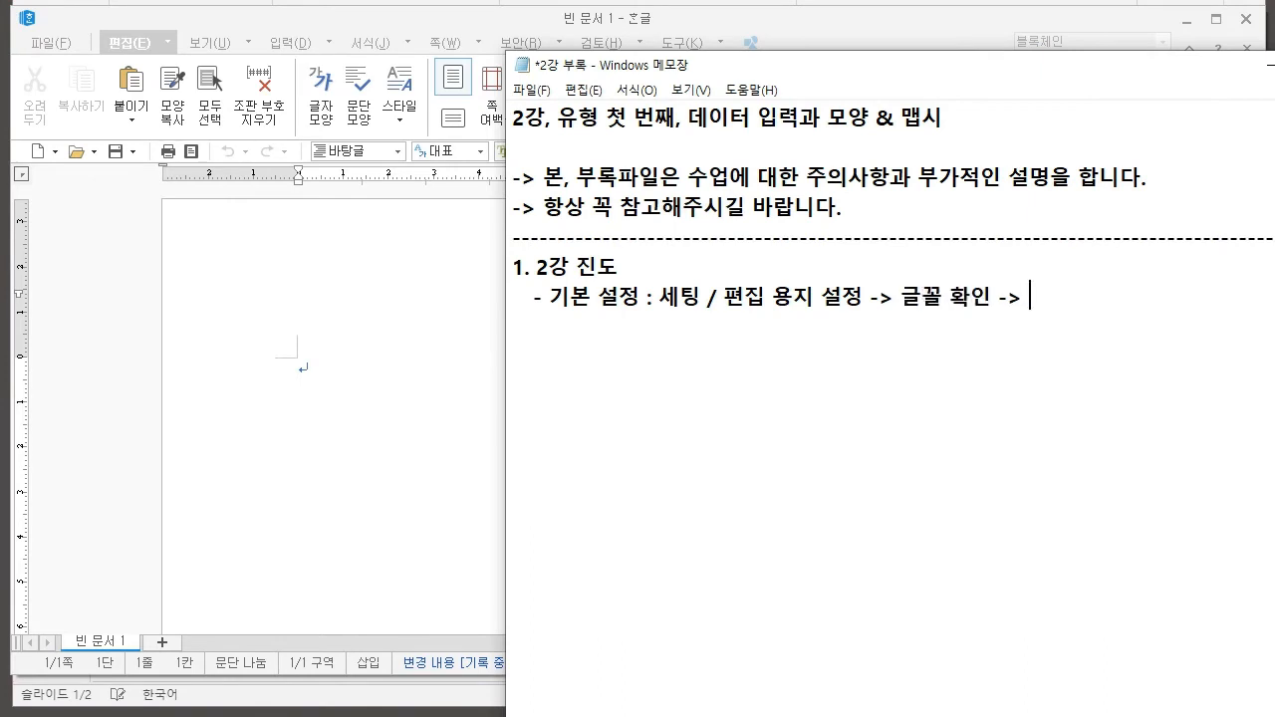
{"action": "left_click_drag", "start_coordinate": [902, 297], "coordinate": [944, 297]}
{"action": "left_click", "coordinate": [943, 297]}
Switch to Hangul and examine the available paragraph styles, language categories and fonts without changing them
{"action": "key", "text": "alt+Tab"}
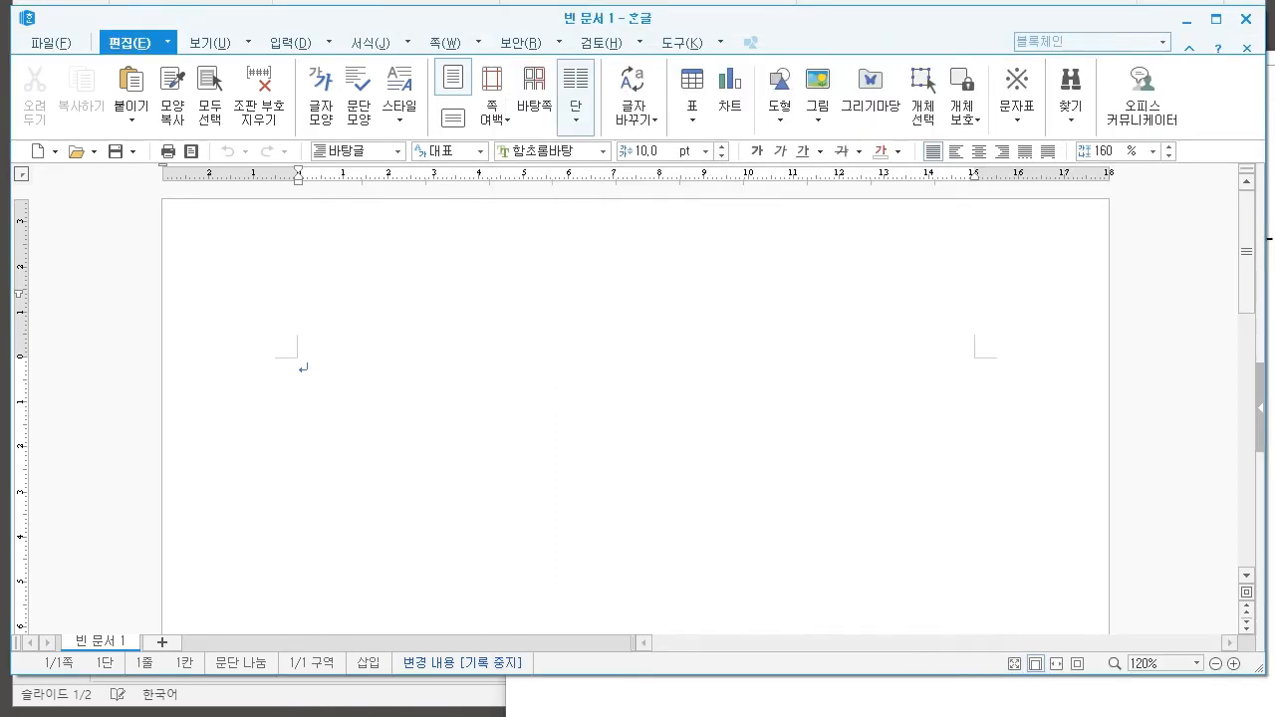
{"action": "left_click", "coordinate": [398, 151]}
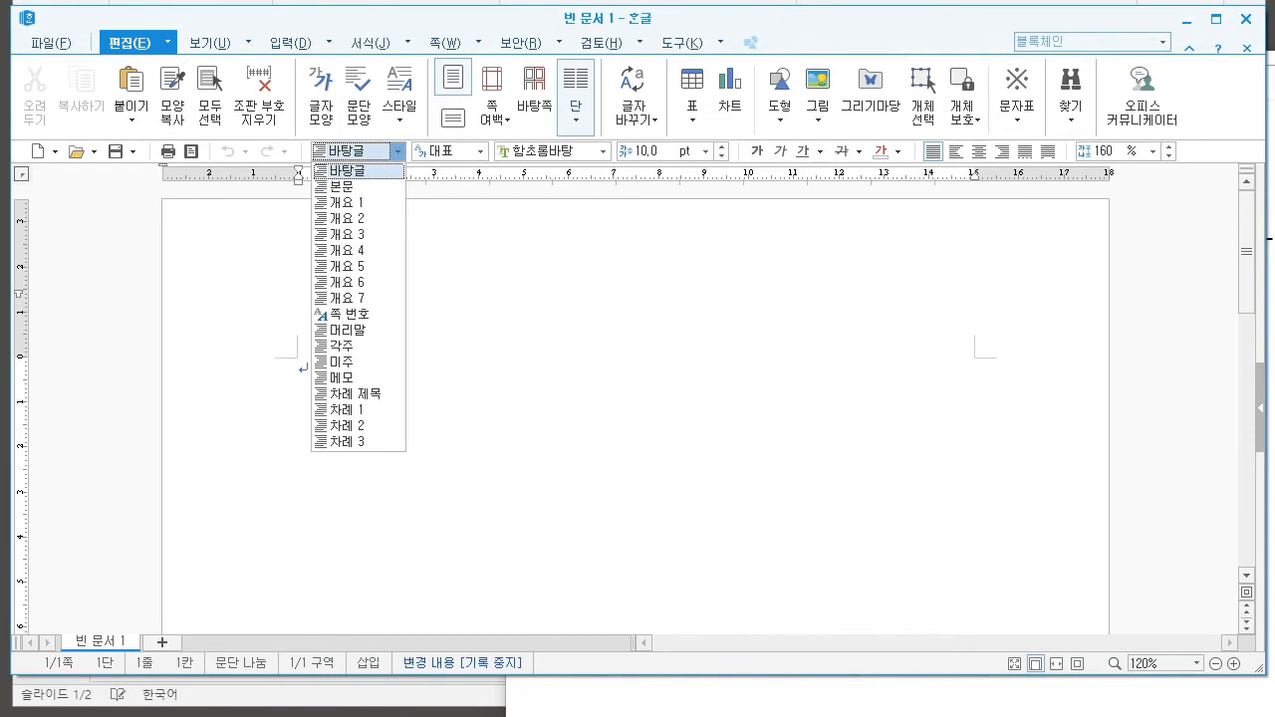
{"action": "left_click", "coordinate": [480, 151]}
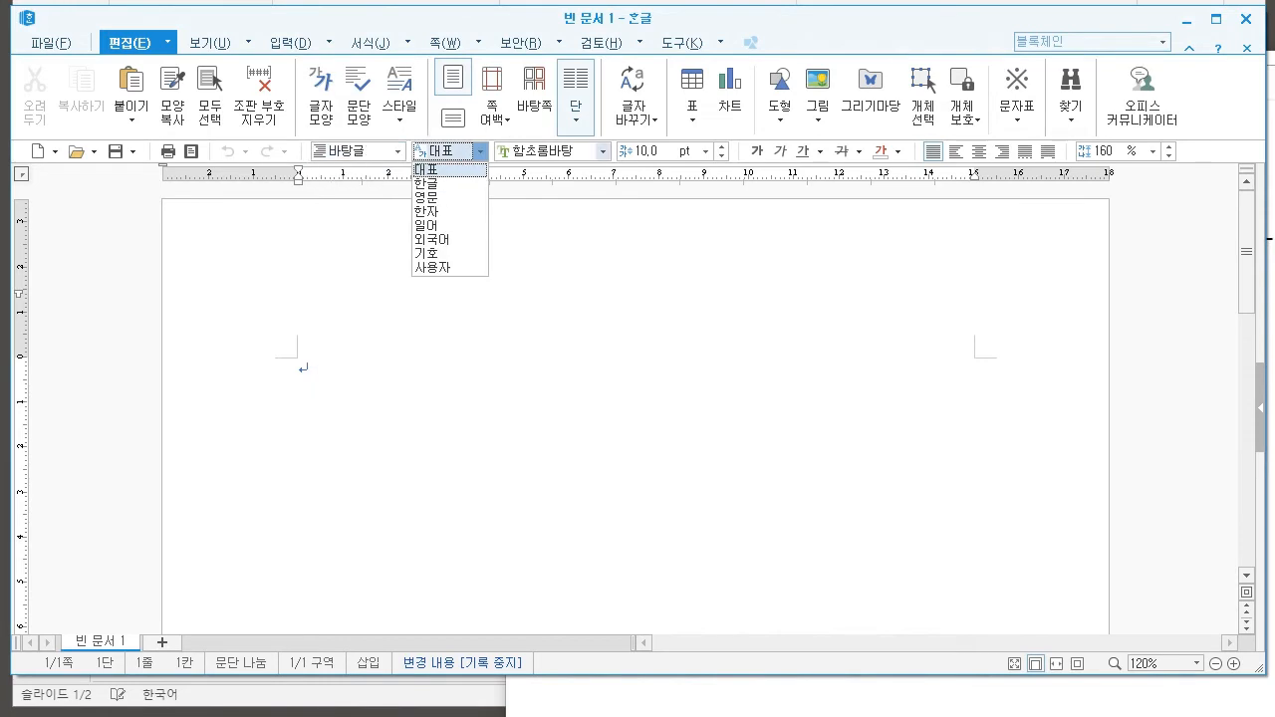
{"action": "left_click", "coordinate": [602, 151]}
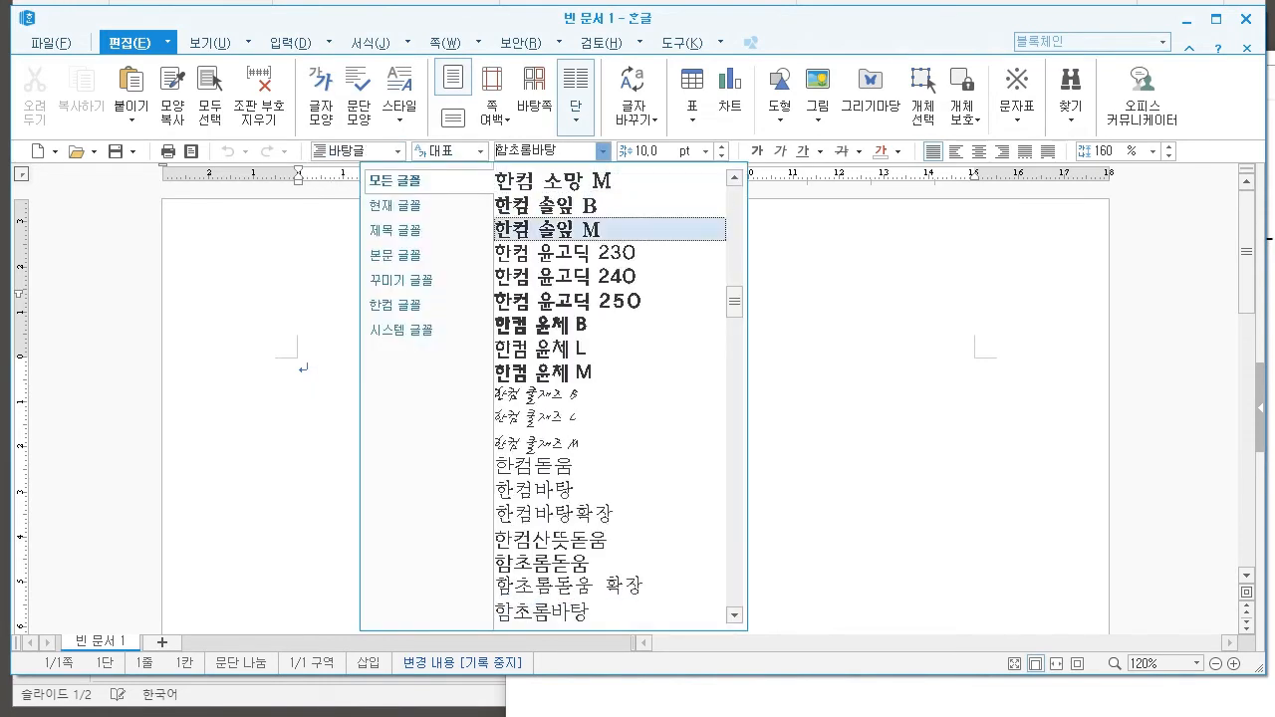
{"action": "scroll", "coordinate": [609, 348], "scroll_direction": "down", "scroll_amount": 5}
{"action": "scroll", "coordinate": [609, 349], "scroll_direction": "up", "scroll_amount": 10}
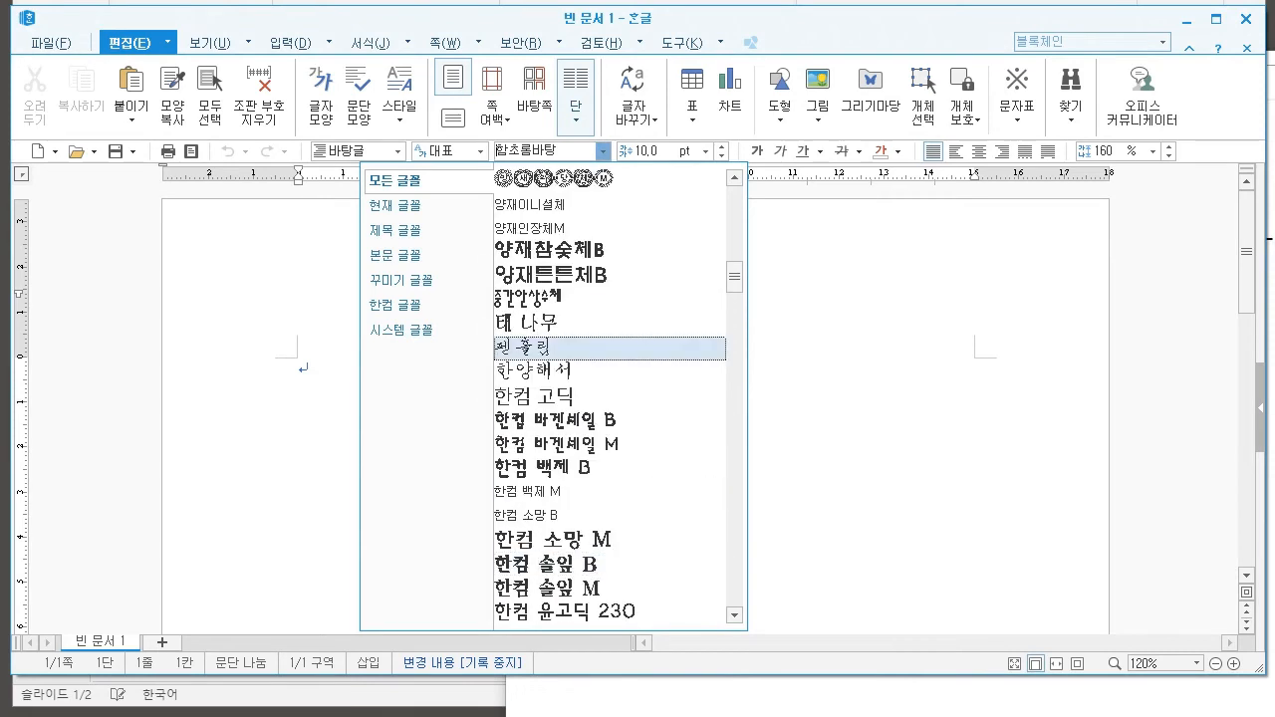
{"action": "scroll", "coordinate": [610, 349], "scroll_direction": "up", "scroll_amount": 10}
{"action": "scroll", "coordinate": [610, 349], "scroll_direction": "down", "scroll_amount": 4}
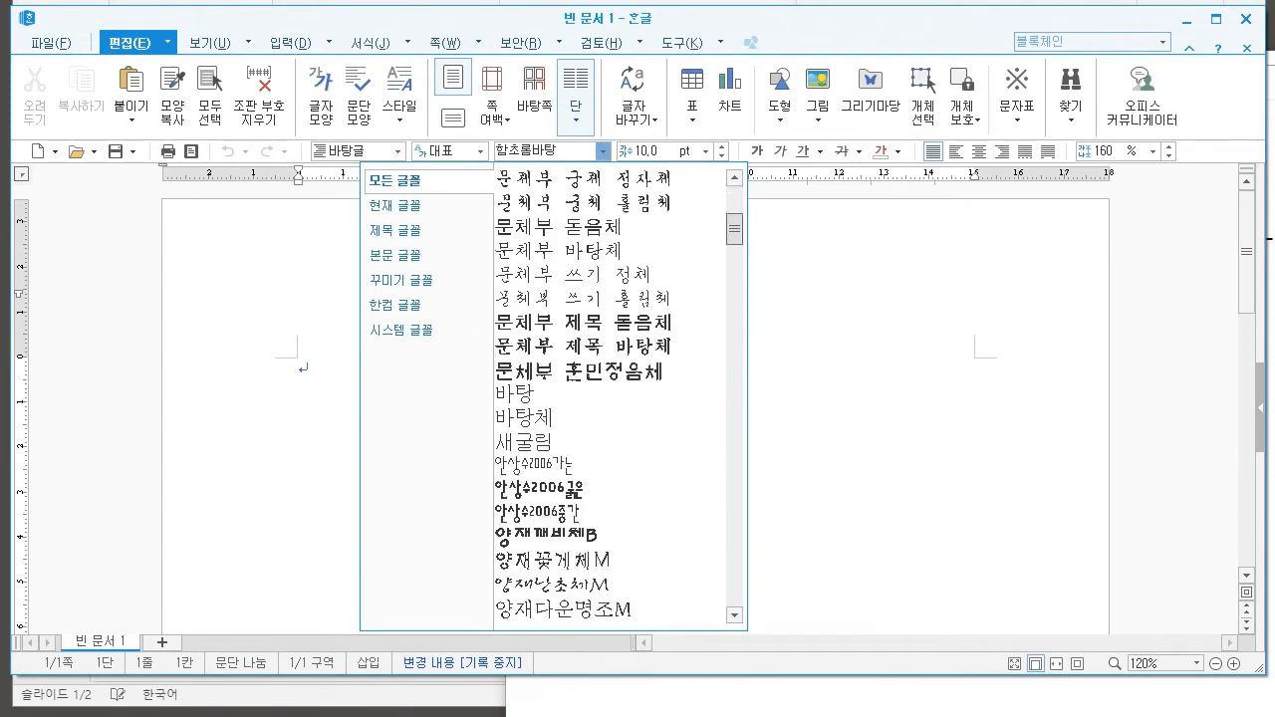
{"action": "key", "text": "Escape"}
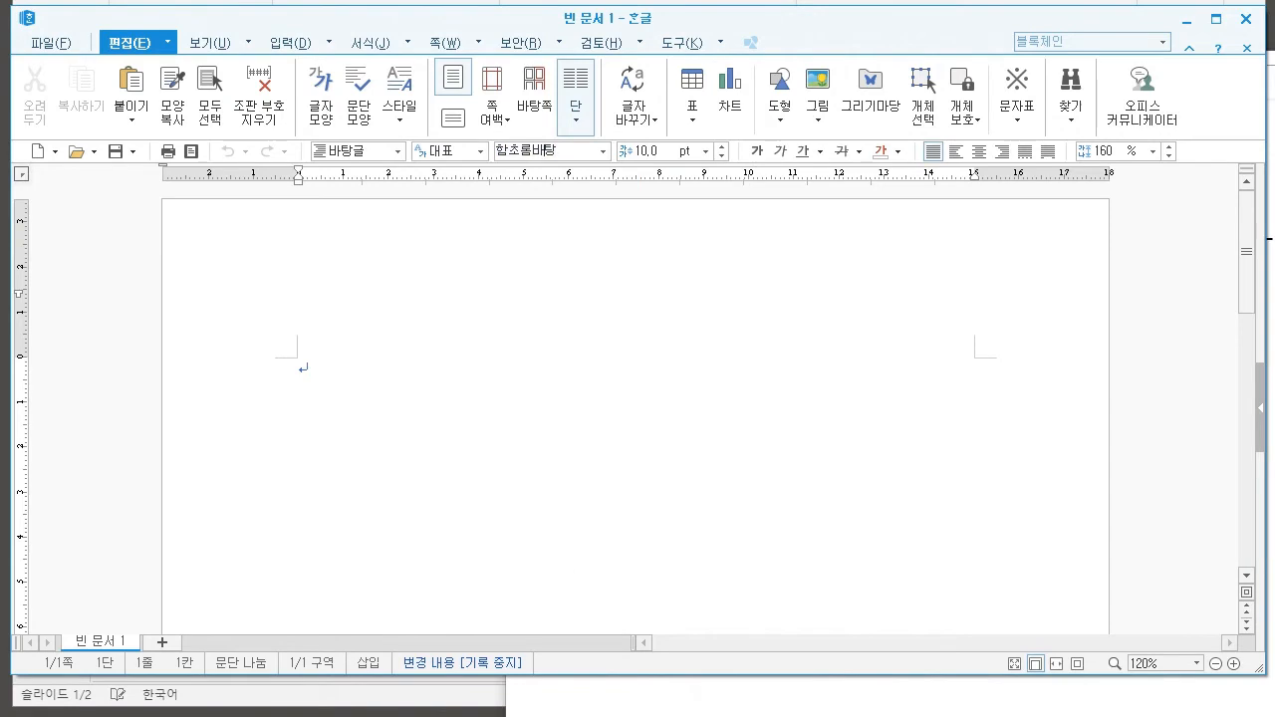
Switch to the Notepad notes and append "입력 자동 서식 설정" to the 기본 설정 line
{"action": "key", "text": "alt+Tab"}
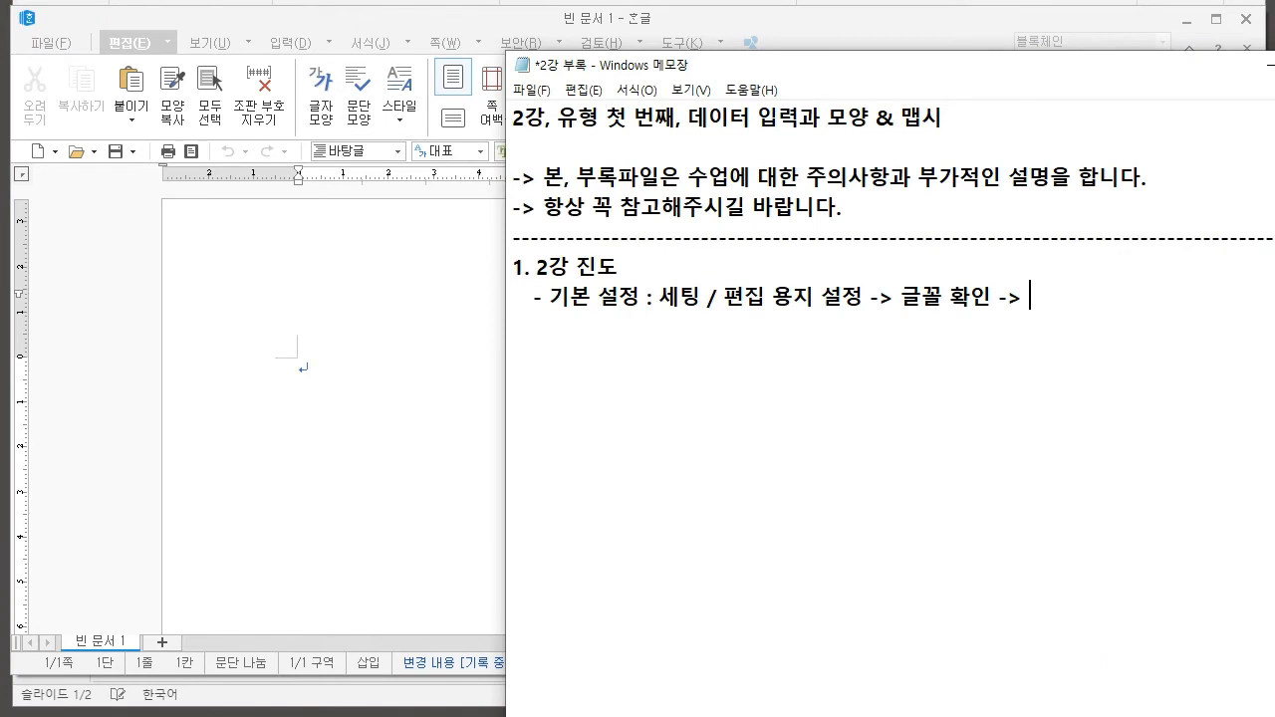
{"action": "type", "text": "입력 자동 석시"}
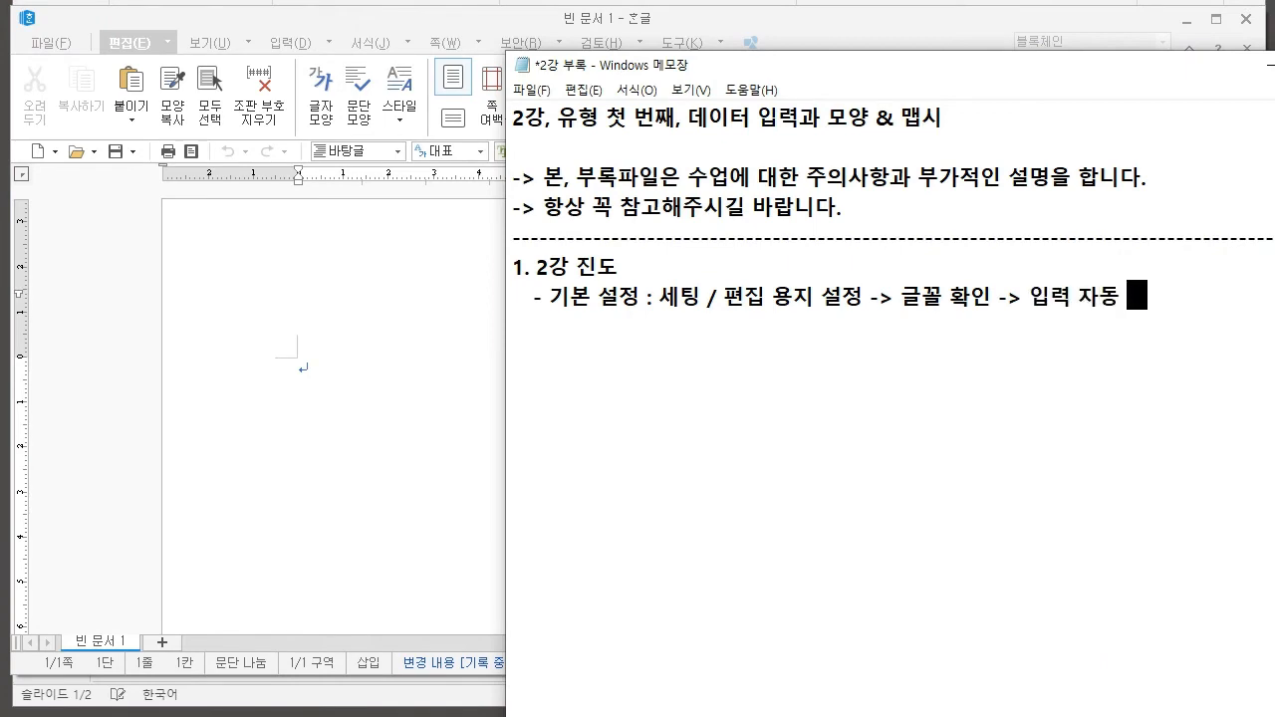
{"action": "key", "text": "BackSpace"}
{"action": "key", "text": "BackSpace"}
{"action": "key", "text": "BackSpace"}
{"action": "type", "text": "서식 설정"}
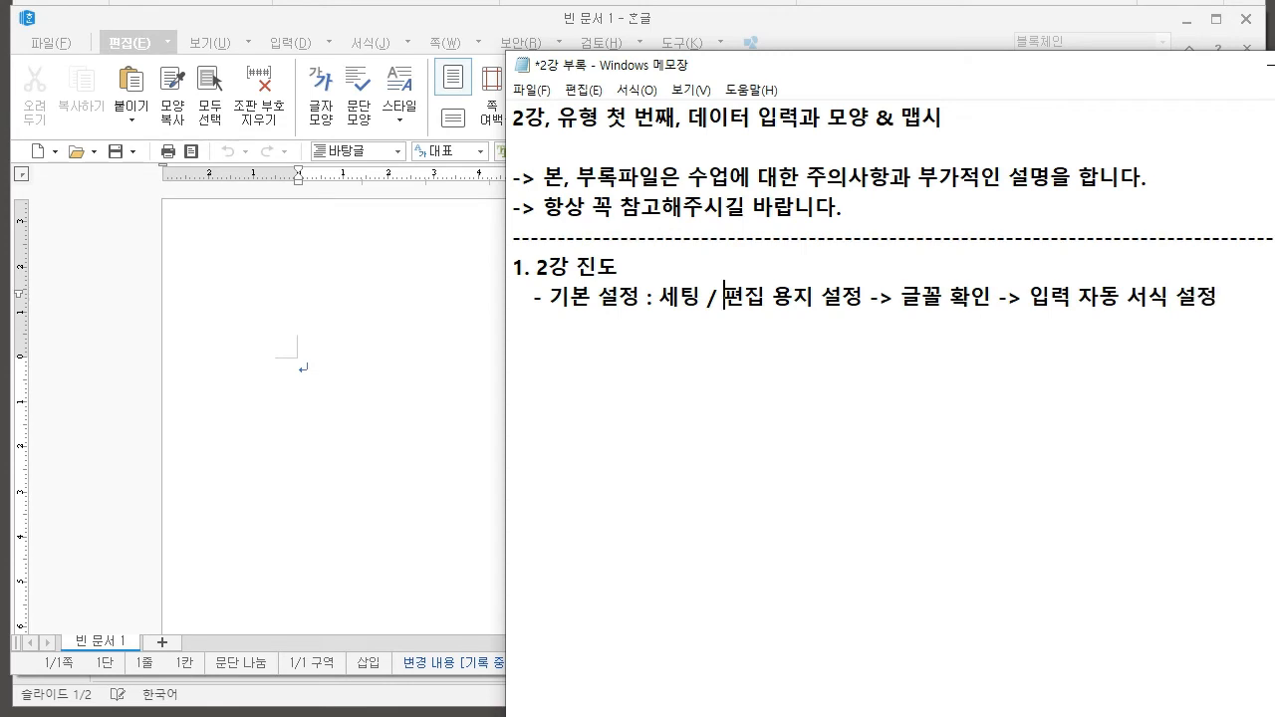
Reposition the Notepad window to show the whole note and end the 기본 설정 line with "-> 저장"
{"action": "left_click_drag", "start_coordinate": [725, 296], "coordinate": [973, 296]}
{"action": "left_click", "coordinate": [1072, 296]}
{"action": "left_click_drag", "start_coordinate": [1050, 296], "coordinate": [1170, 296]}
{"action": "left_click", "coordinate": [1170, 296]}
{"action": "left_click_drag", "start_coordinate": [896, 65], "coordinate": [809, 76]}
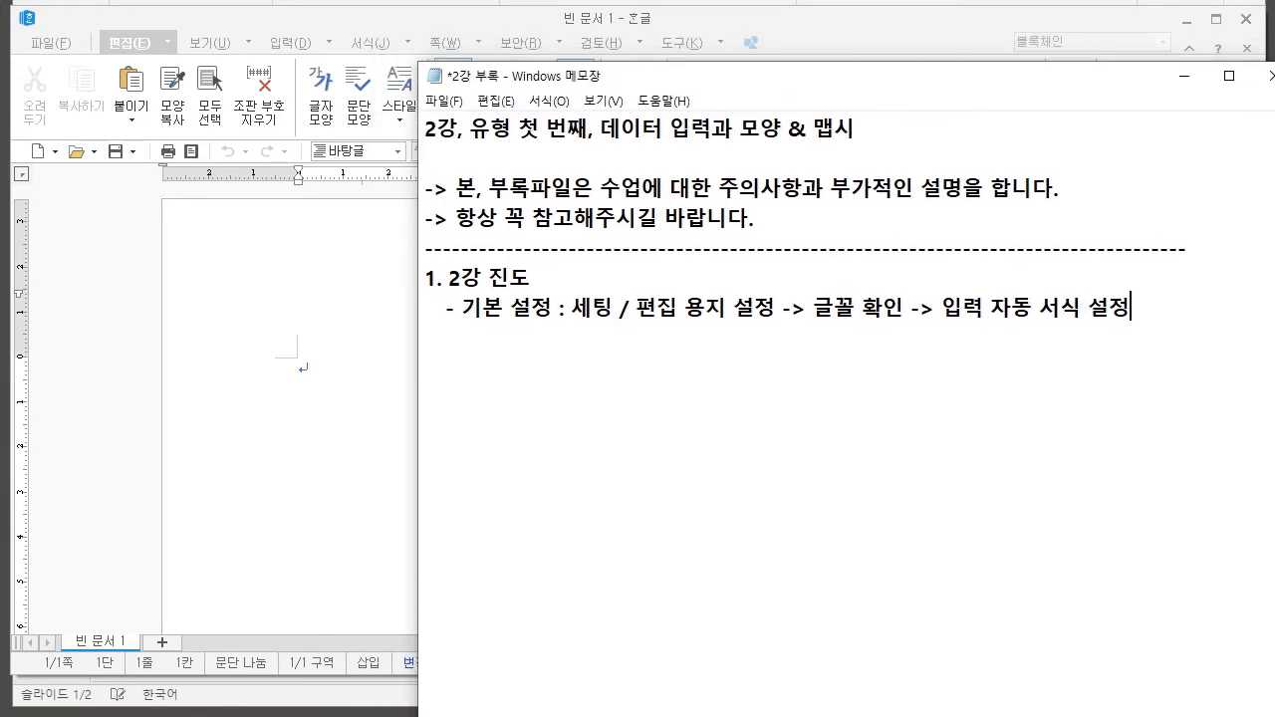
{"action": "type", "text": "-> 저장"}
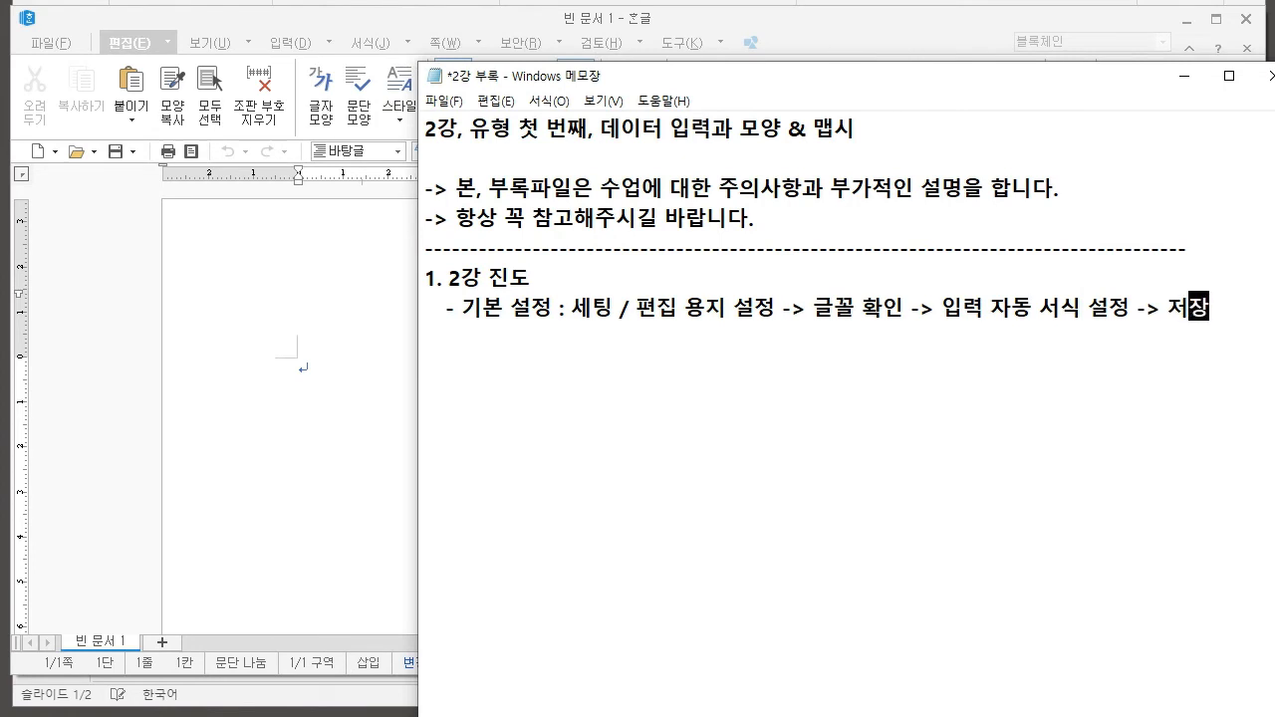
Add a second bullet reading "- 시작 : 글 작성 -> 서식 설정 -> 글 맵시 -> 지시사항 대로 하면 됩니다."
{"action": "key", "text": "Return"}
{"action": "type", "text": "- 시작 : "}
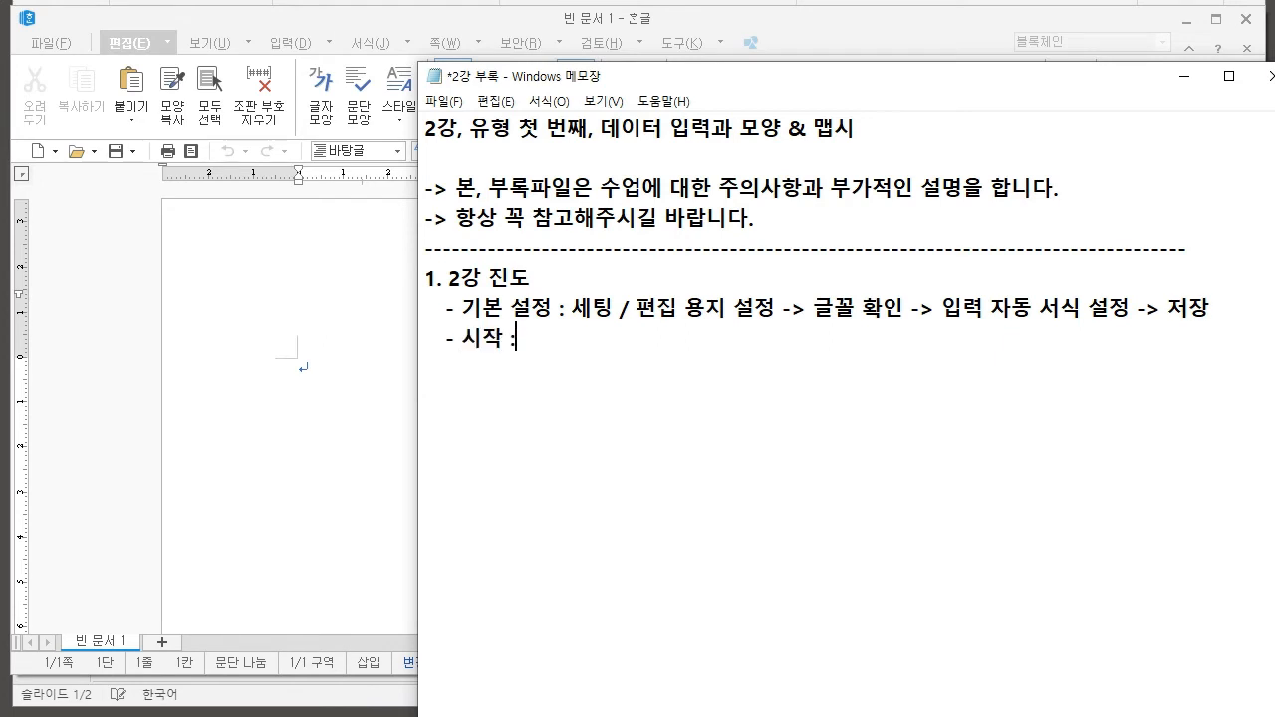
{"action": "type", "text": "글 작"}
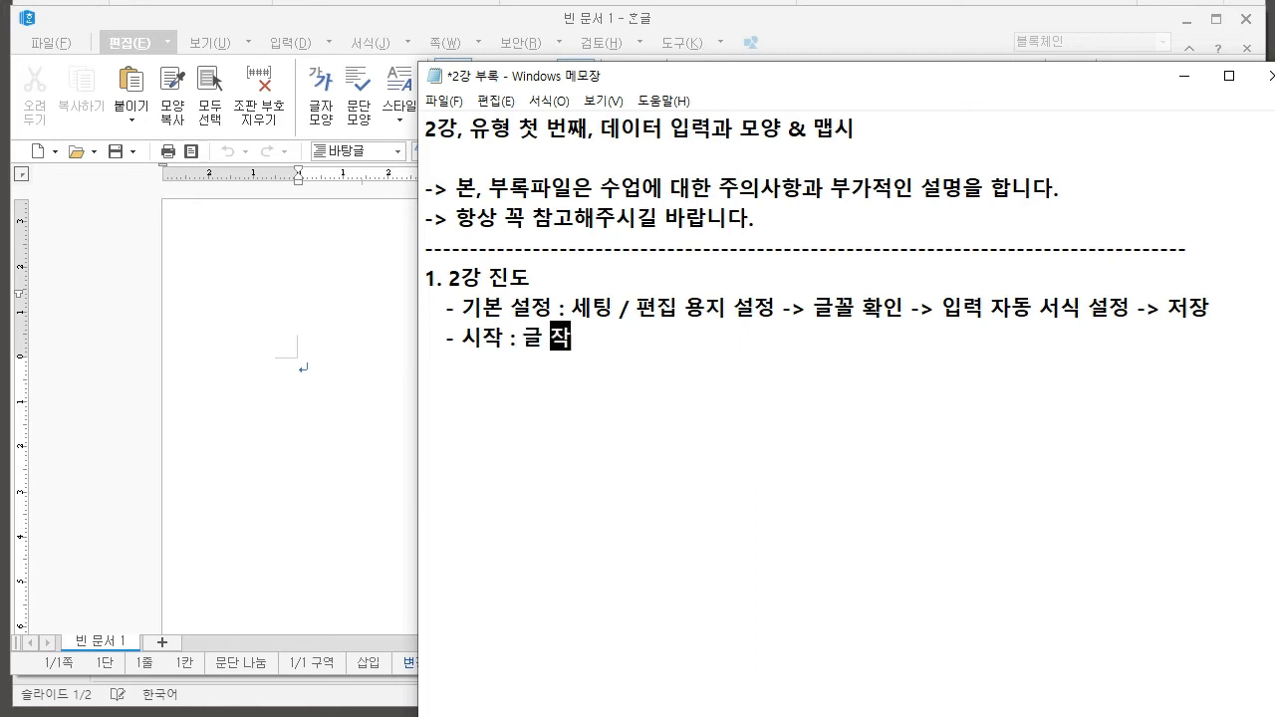
{"action": "type", "text": "성 -> 서식 설정"}
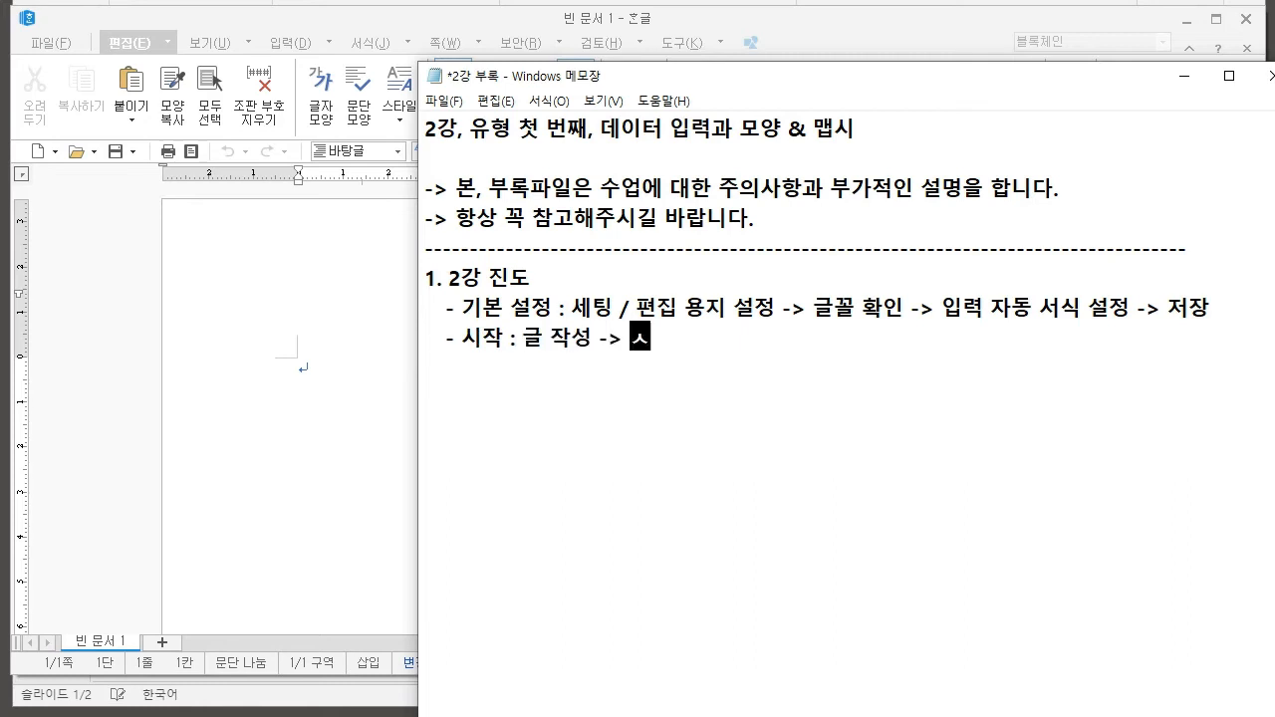
{"action": "type", "text": " ->"}
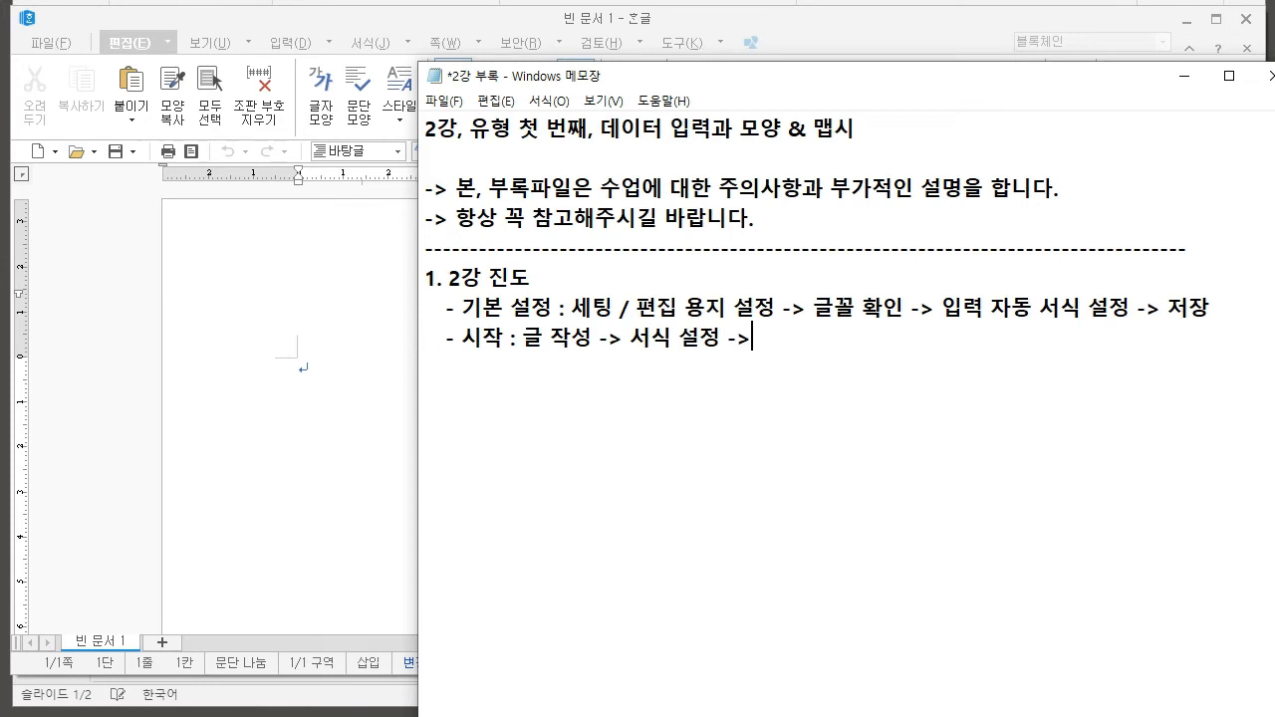
{"action": "type", "text": " 글 맵시 ->"}
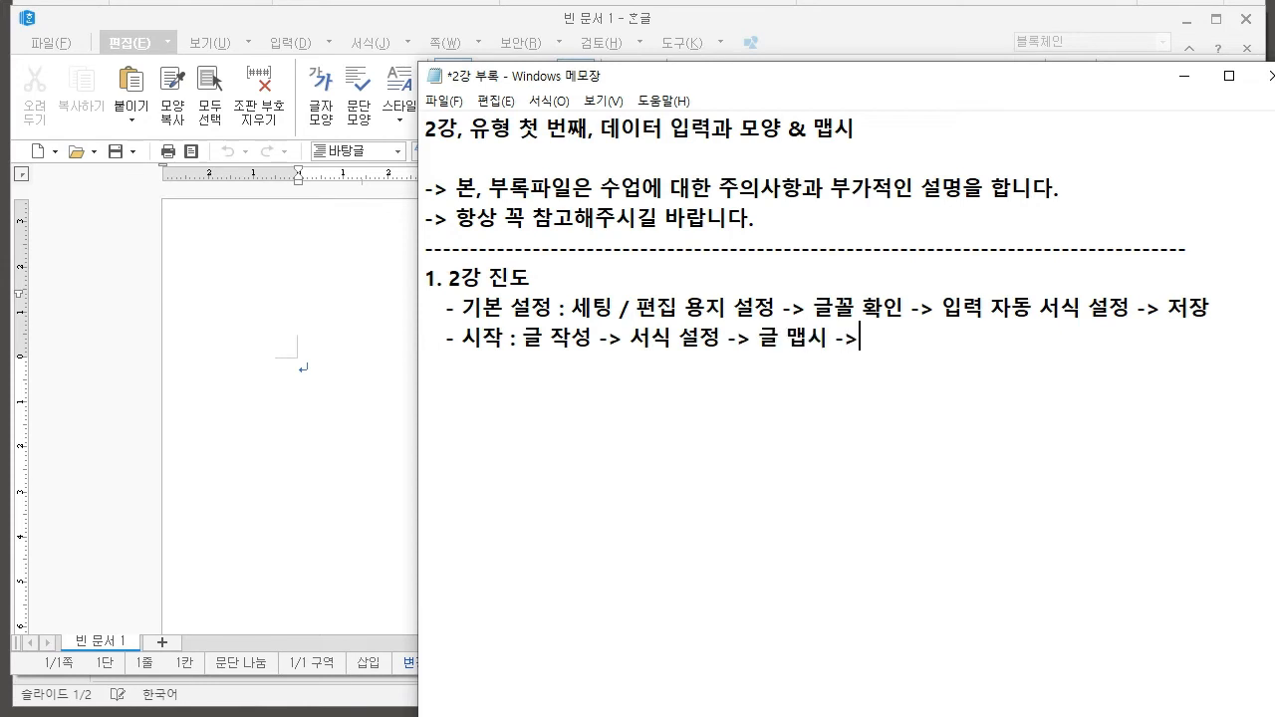
{"action": "type", "text": " 짓시사항"}
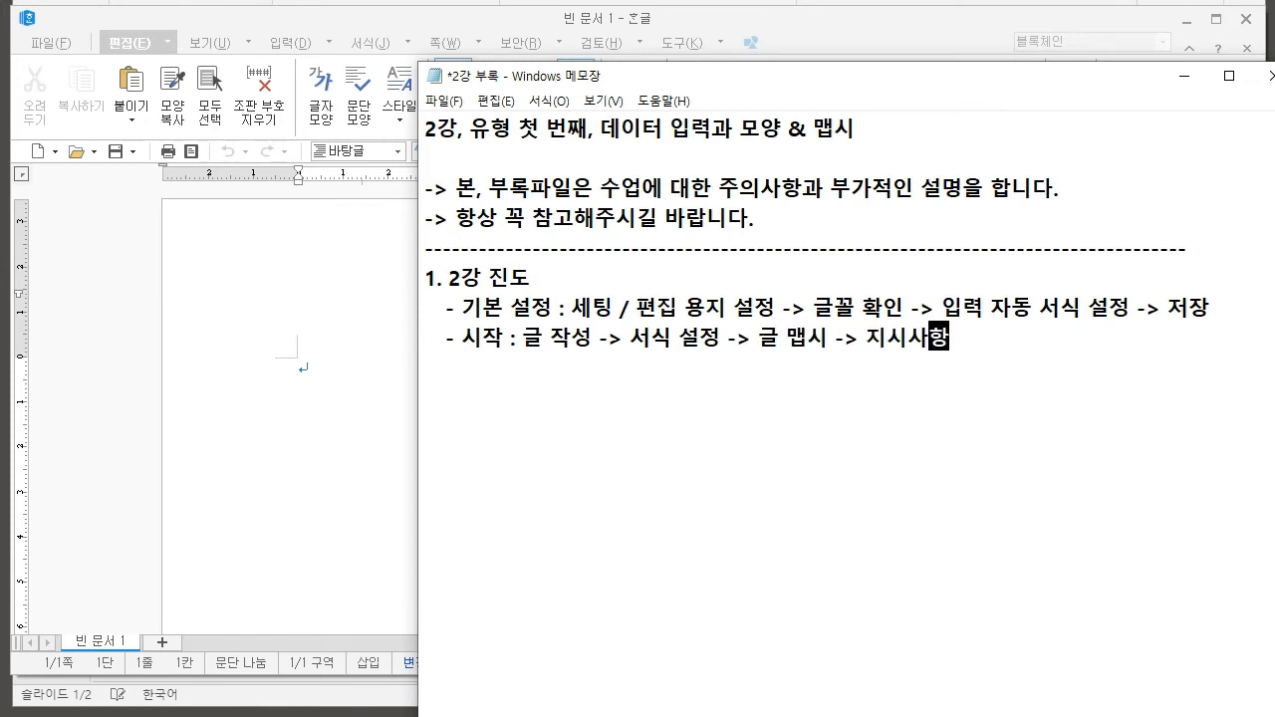
{"action": "type", "text": " 대로 하면 됩니다"}
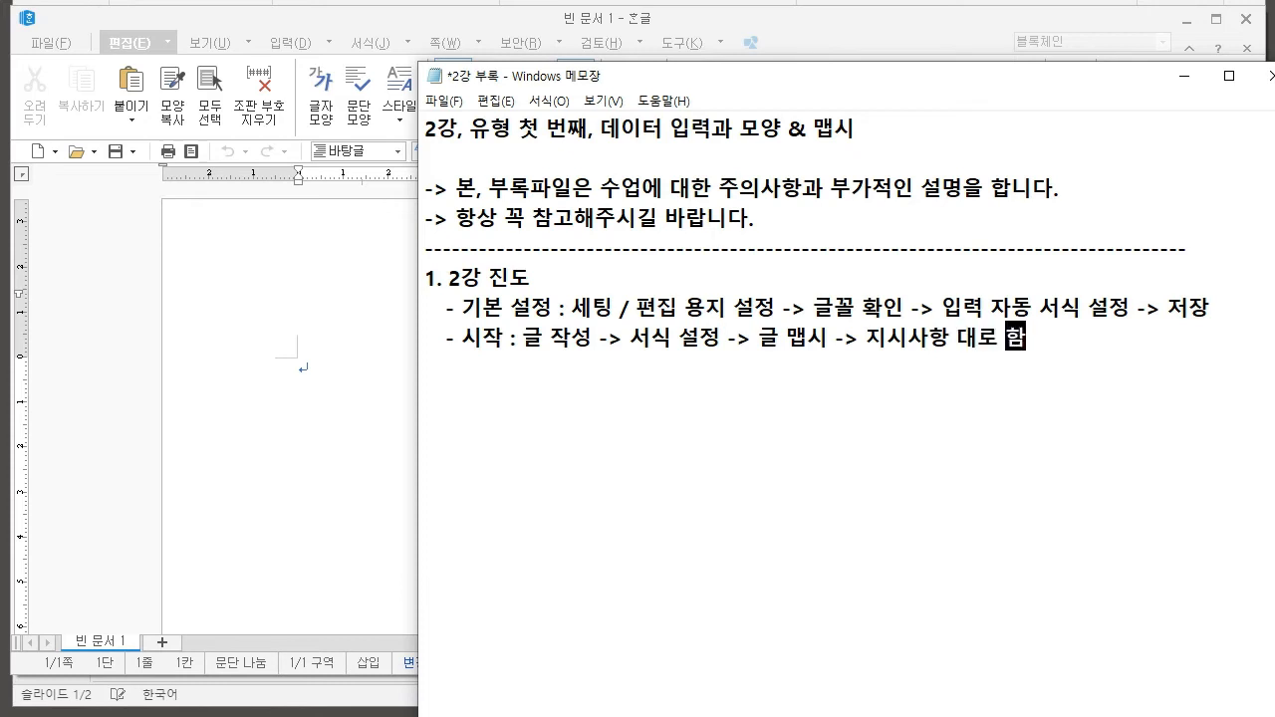
{"action": "type", "text": "."}
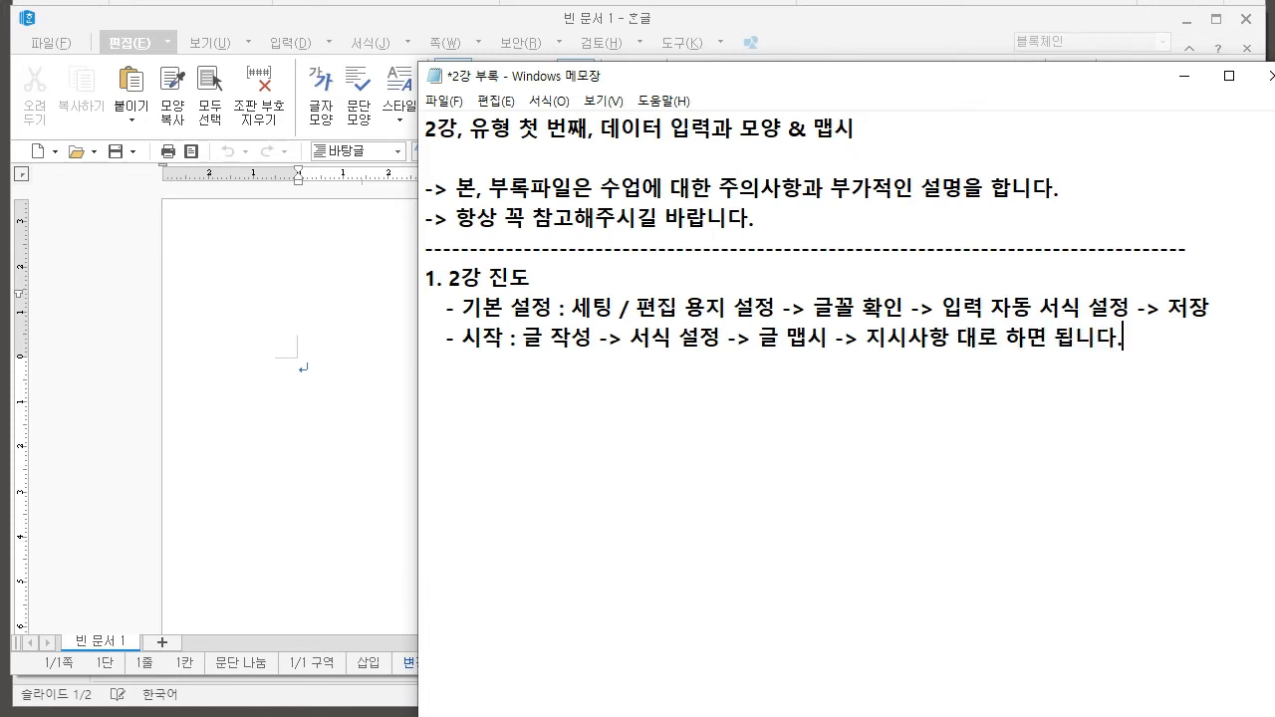
Add a third bullet under 2강 진도 reading "- 특수문자(기호) + 한자 입력 / 글자 모양과 문단 모양 / 글 맵시"
{"action": "key", "text": "Return"}
{"action": "type", "text": "- 디"}
{"action": "key", "text": "BackSpace"}
{"action": "key", "text": "BackSpace"}
{"action": "type", "text": "특수"}
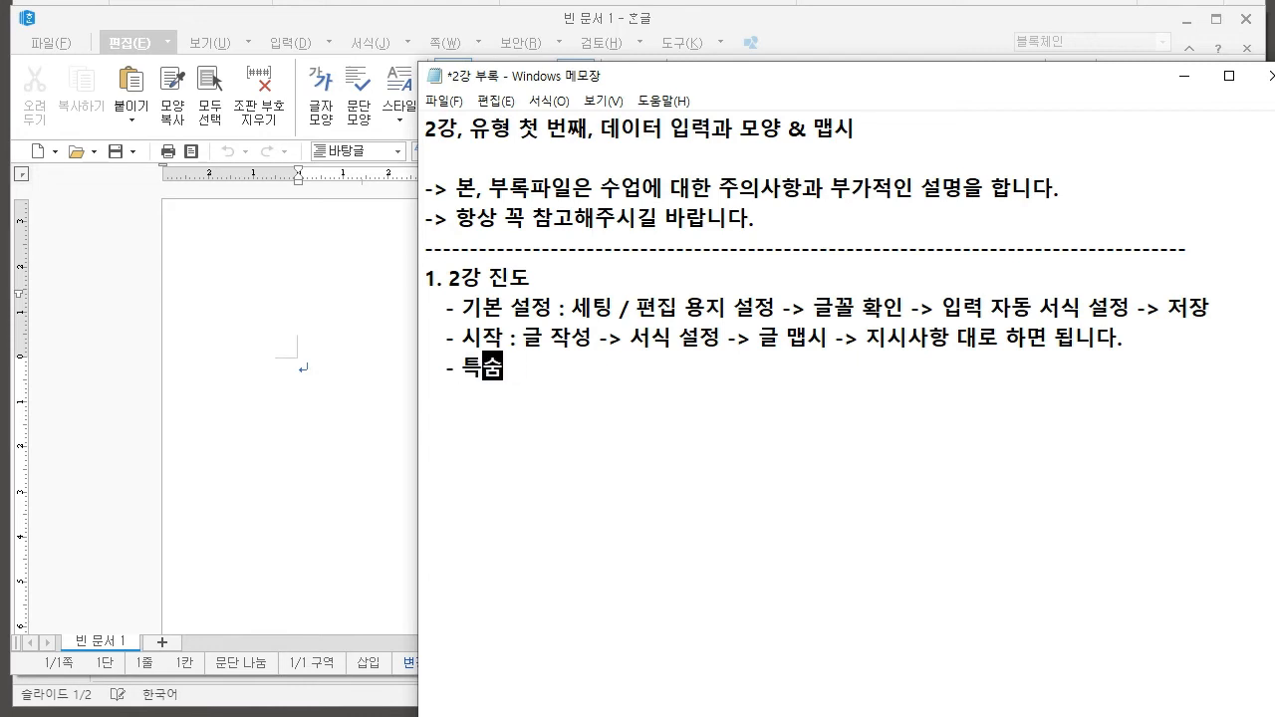
{"action": "type", "text": "문자"}
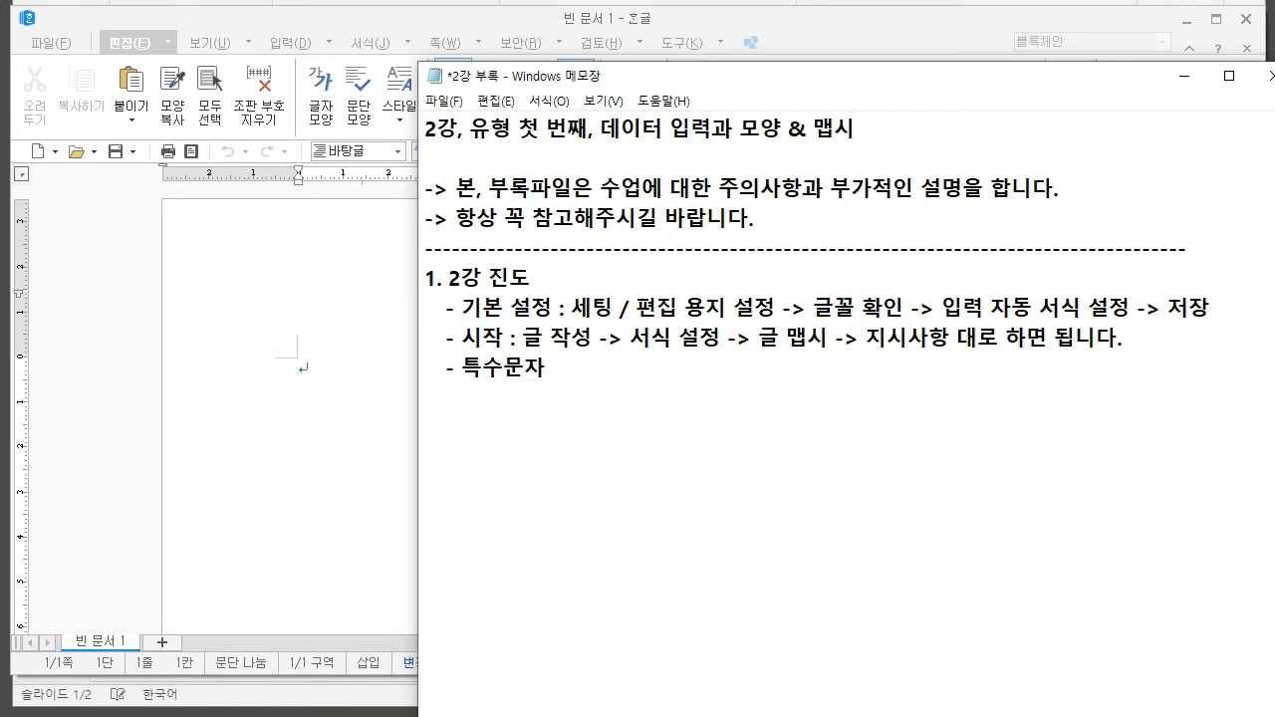
{"action": "type", "text": "(기호) + 하ㄴ자 입력 /"}
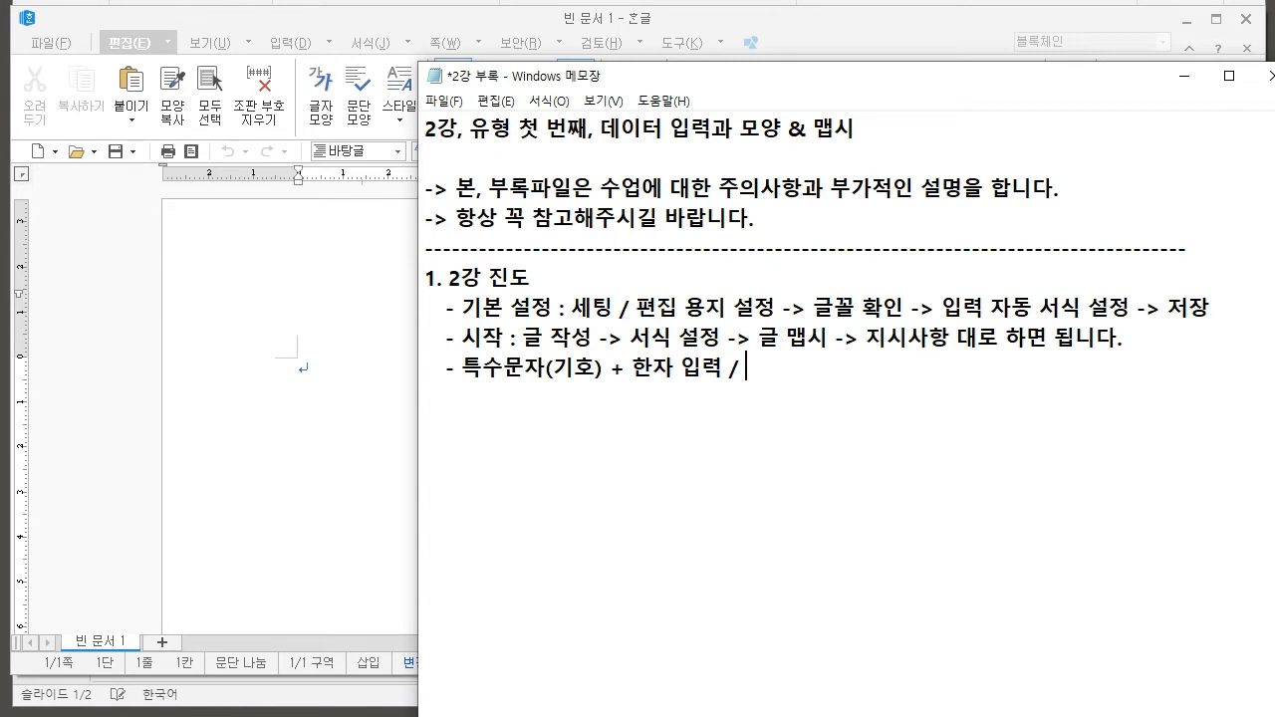
{"action": "type", "text": "글자 모ㅇ"}
{"action": "type", "text": "ㅑㅇ과 문단"}
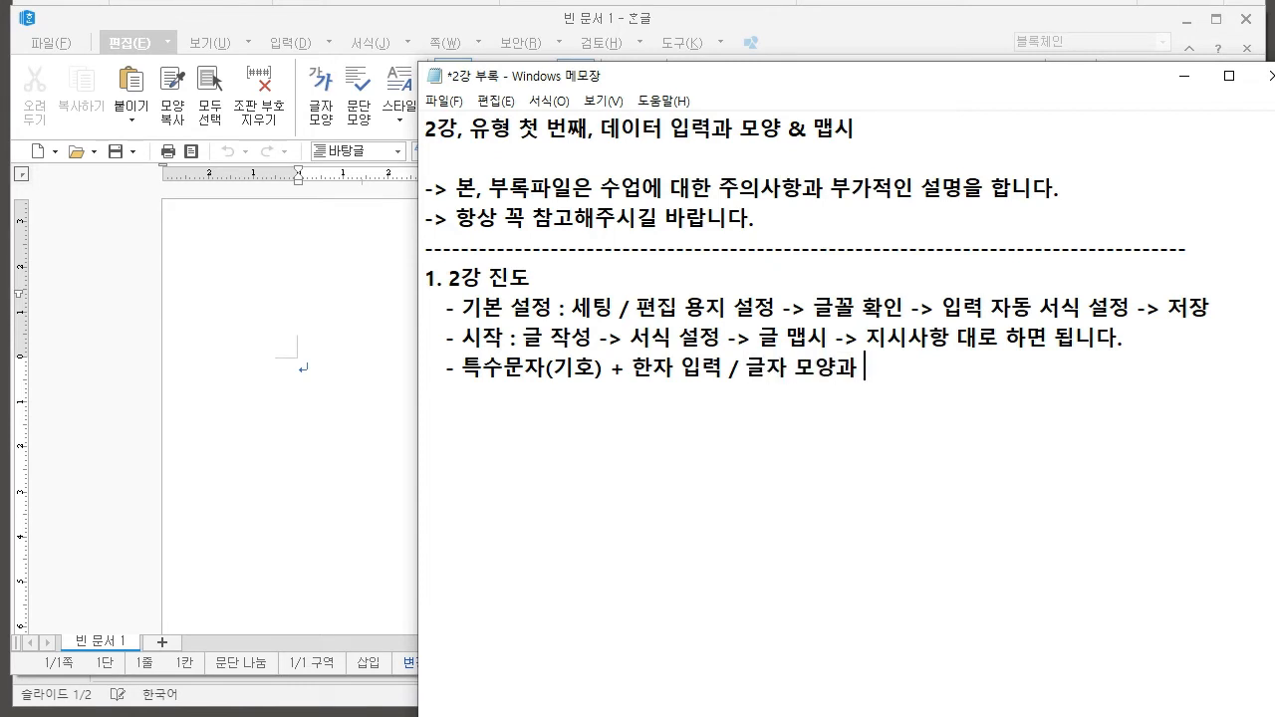
{"action": "type", "text": " 모양 /"}
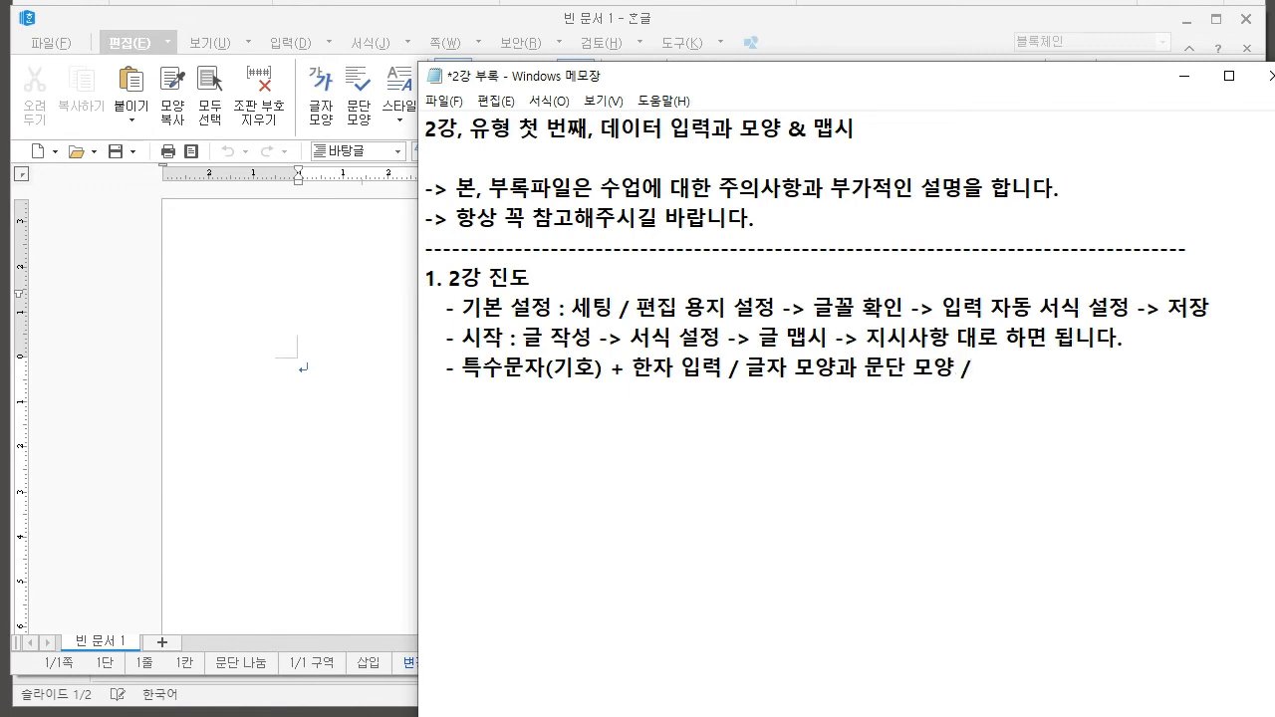
{"action": "type", "text": " 글 맵시"}
{"action": "left_click_drag", "start_coordinate": [461, 308], "coordinate": [1210, 308]}
{"action": "left_click", "coordinate": [1130, 308]}
{"action": "left_click_drag", "start_coordinate": [462, 367], "coordinate": [1049, 366]}
{"action": "left_click", "coordinate": [721, 366]}
{"action": "left_click", "coordinate": [957, 367]}
{"action": "right_click", "coordinate": [1076, 367]}
{"action": "left_click", "coordinate": [1072, 367]}
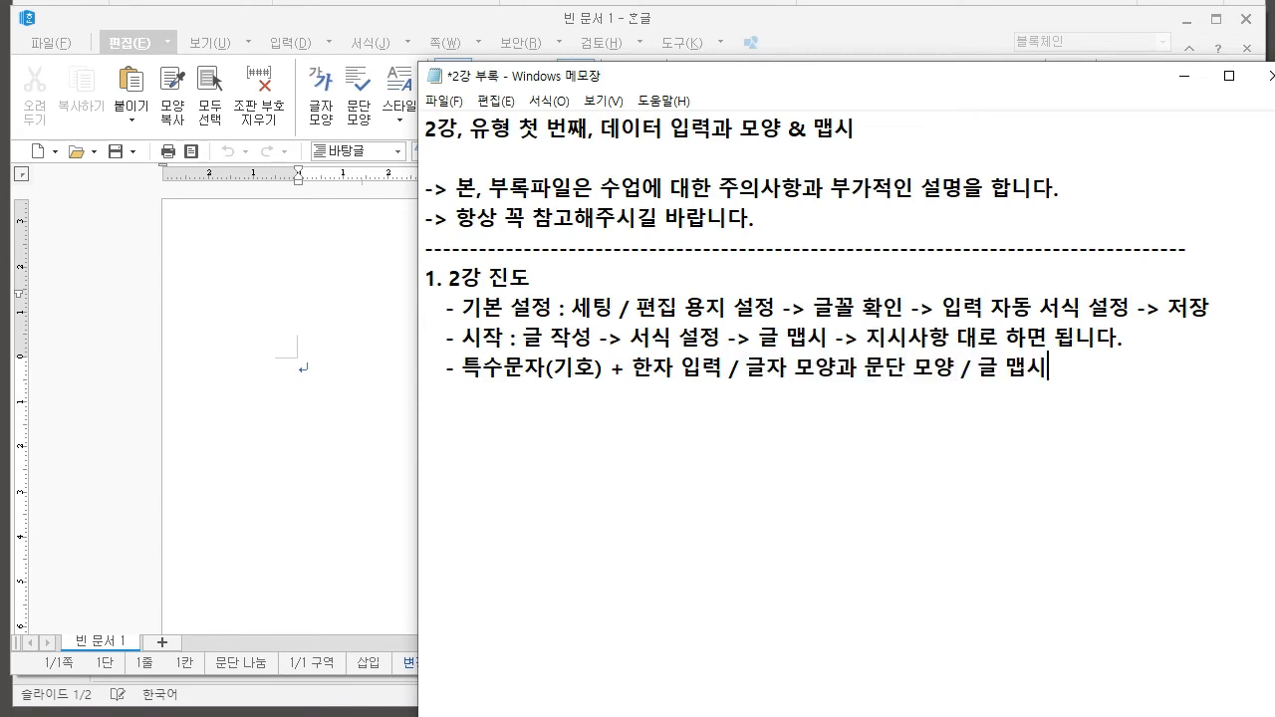
Add the heading "2. 주의 사항" after a blank line, with the bullet "- 단축키 공부 필수 입니다." beneath it
{"action": "key", "text": "Return"}
{"action": "key", "text": "Return"}
{"action": "type", "text": "2. 주의 사항"}
{"action": "key", "text": "Return"}
{"action": "type", "text": "-"}
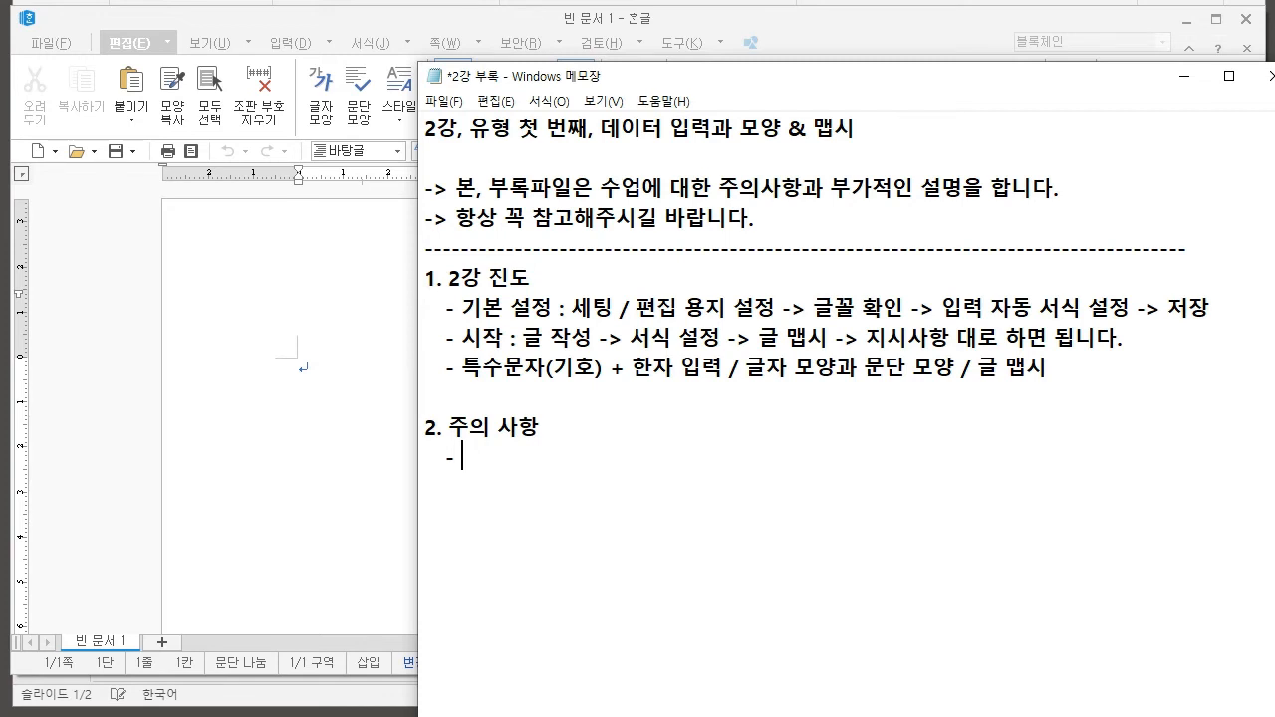
{"action": "type", "text": "ㄷ"}
{"action": "key", "text": "BackSpace"}
{"action": "key", "text": "Up"}
{"action": "key", "text": "Down"}
{"action": "type", "text": "단축키 공부 필수 입니다."}
{"action": "key", "text": "Return"}
Add a second bullet under 주의 사항 reading "- 편집 용지 설정 : F7"
{"action": "type", "text": "-"}
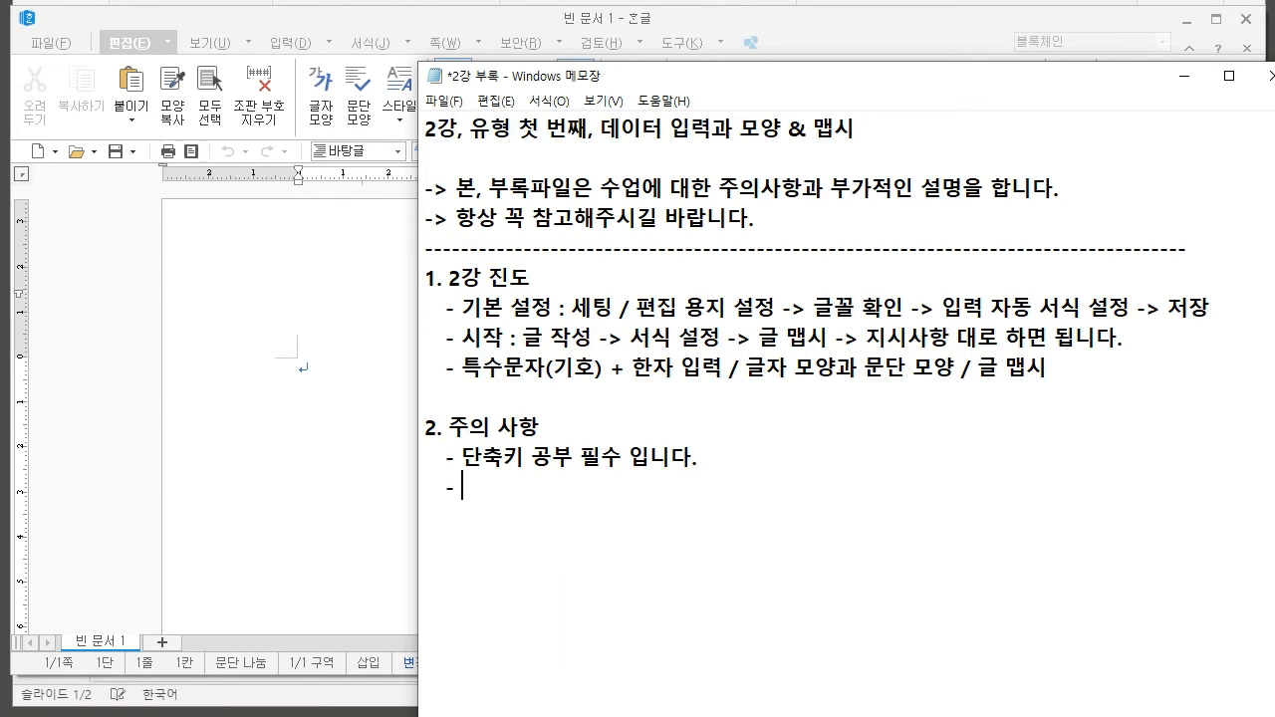
{"action": "key", "text": "alt+Tab"}
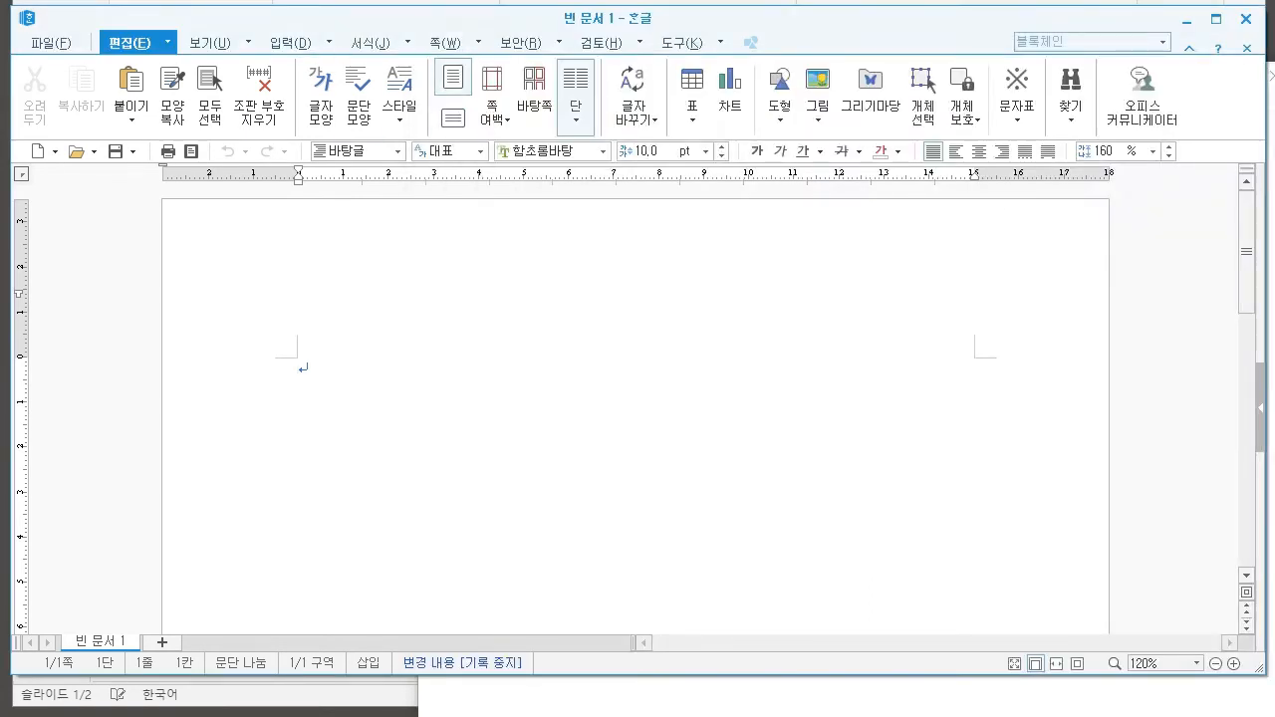
{"action": "key", "text": "alt+Tab"}
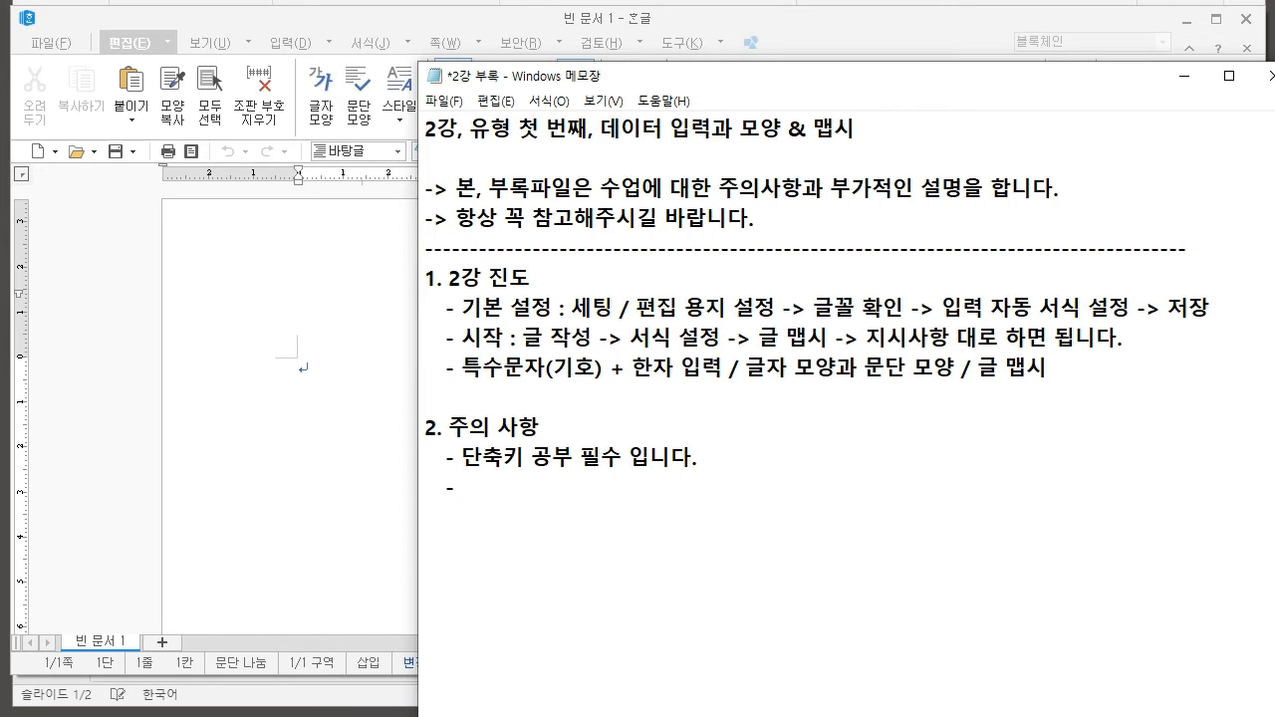
{"action": "left_click_drag", "start_coordinate": [637, 308], "coordinate": [778, 308]}
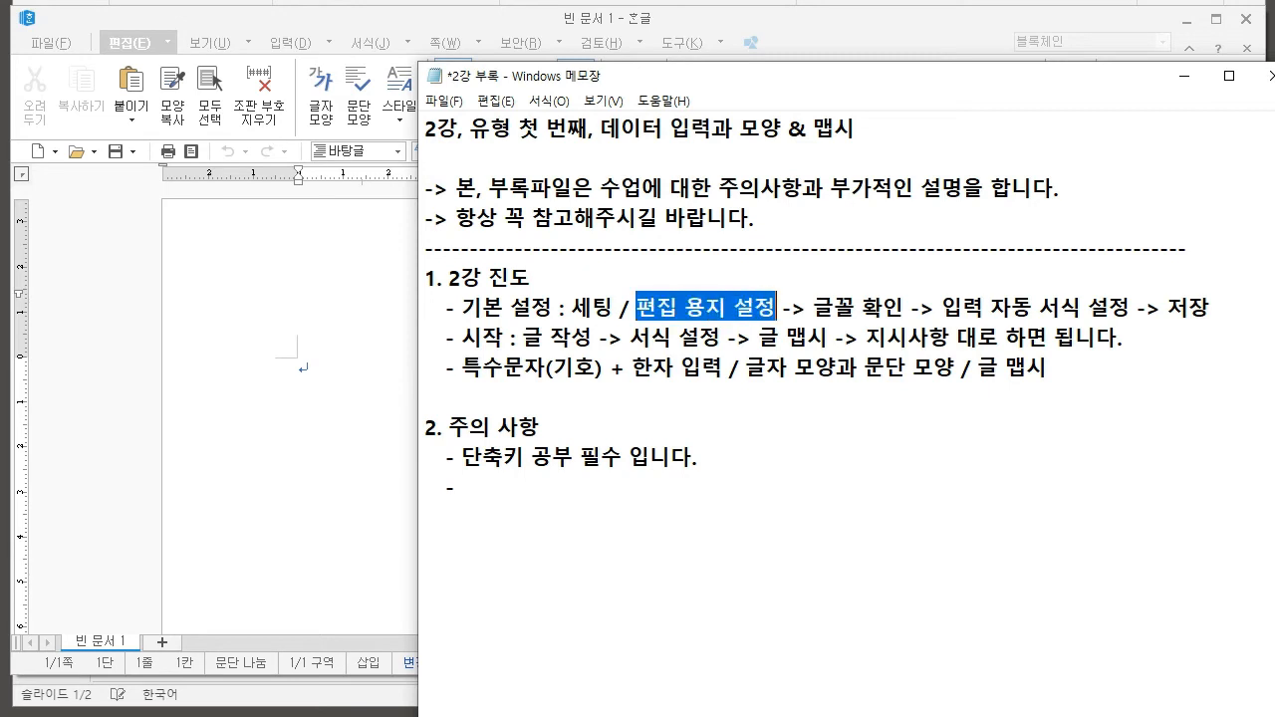
{"action": "left_click", "coordinate": [463, 487]}
{"action": "type", "text": "편집 용"}
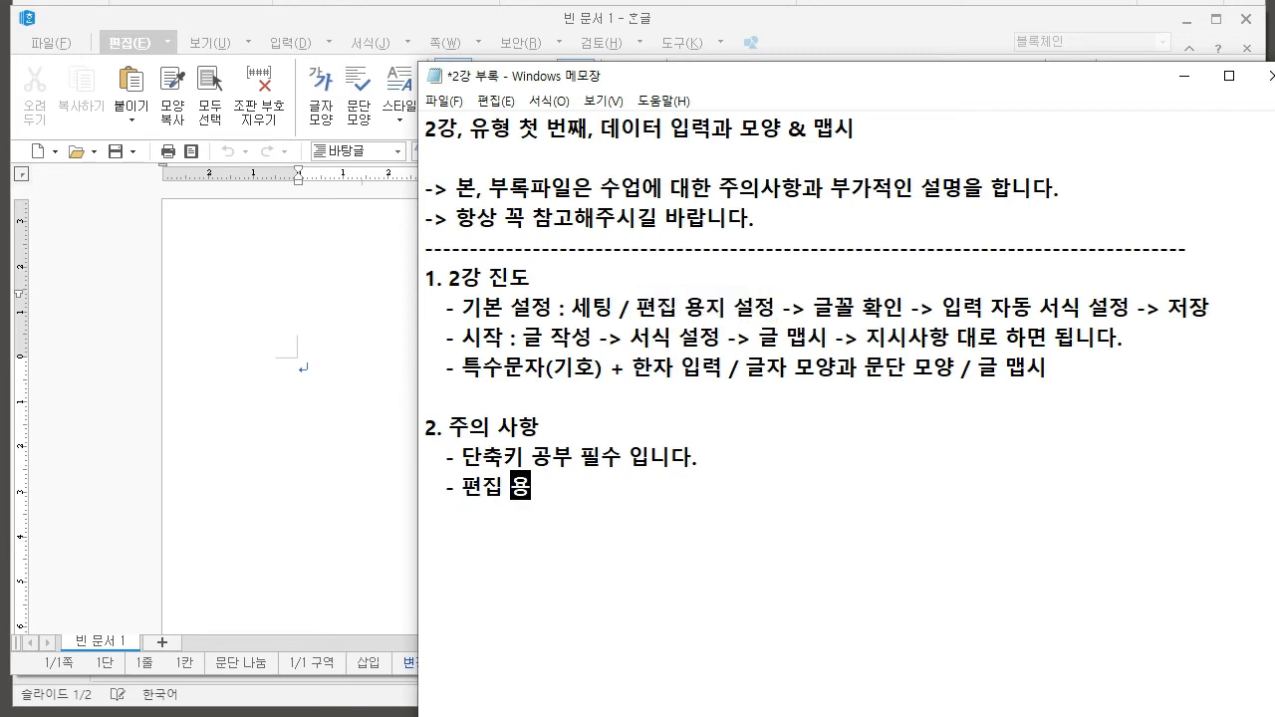
{"action": "type", "text": "지 설정 : F5"}
{"action": "key", "text": "BackSpace"}
{"action": "type", "text": "7"}
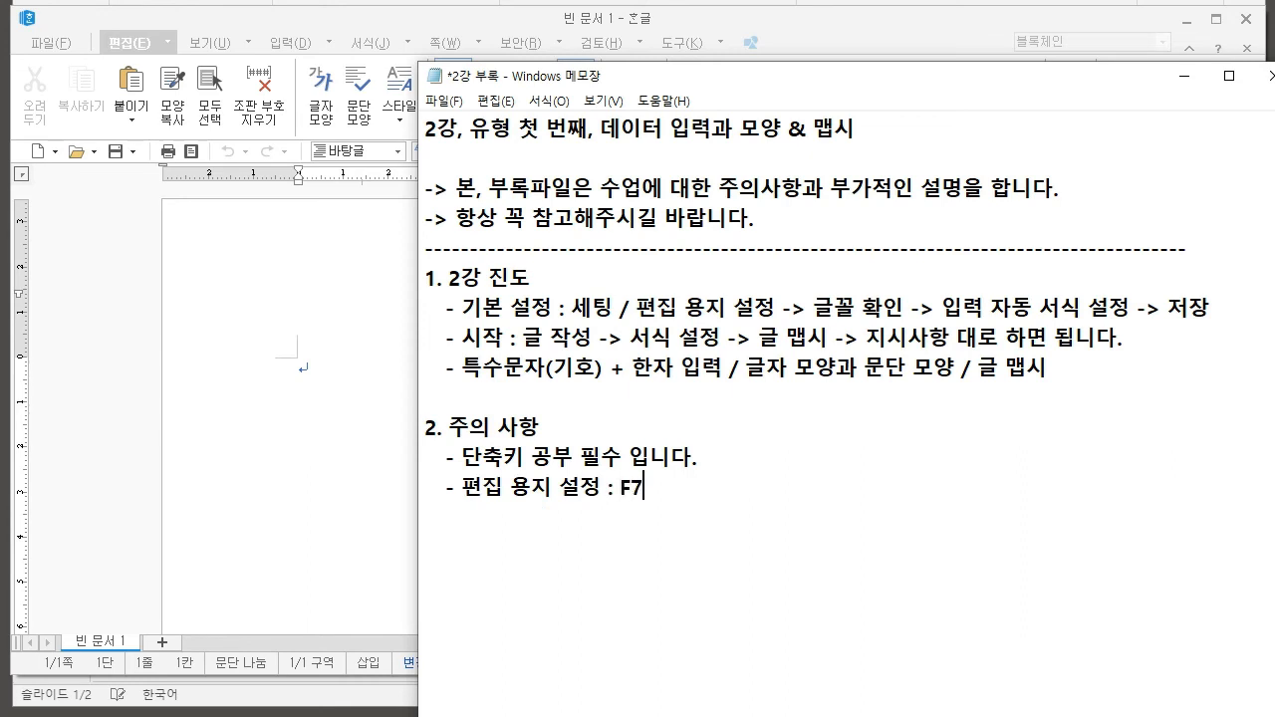
{"action": "left_click_drag", "start_coordinate": [645, 487], "coordinate": [462, 488]}
{"action": "left_click", "coordinate": [658, 488]}
Switch to the blank Hangul document and open its 편집 용지 page setup
{"action": "left_click", "coordinate": [289, 478]}
{"action": "scroll", "coordinate": [636, 409], "scroll_direction": "down", "scroll_amount": 6}
{"action": "scroll", "coordinate": [636, 409], "scroll_direction": "up", "scroll_amount": 6}
{"action": "scroll", "coordinate": [636, 408], "scroll_direction": "down", "scroll_amount": 9}
{"action": "scroll", "coordinate": [635, 409], "scroll_direction": "up", "scroll_amount": 8}
{"action": "scroll", "coordinate": [636, 409], "scroll_direction": "up", "scroll_amount": 2}
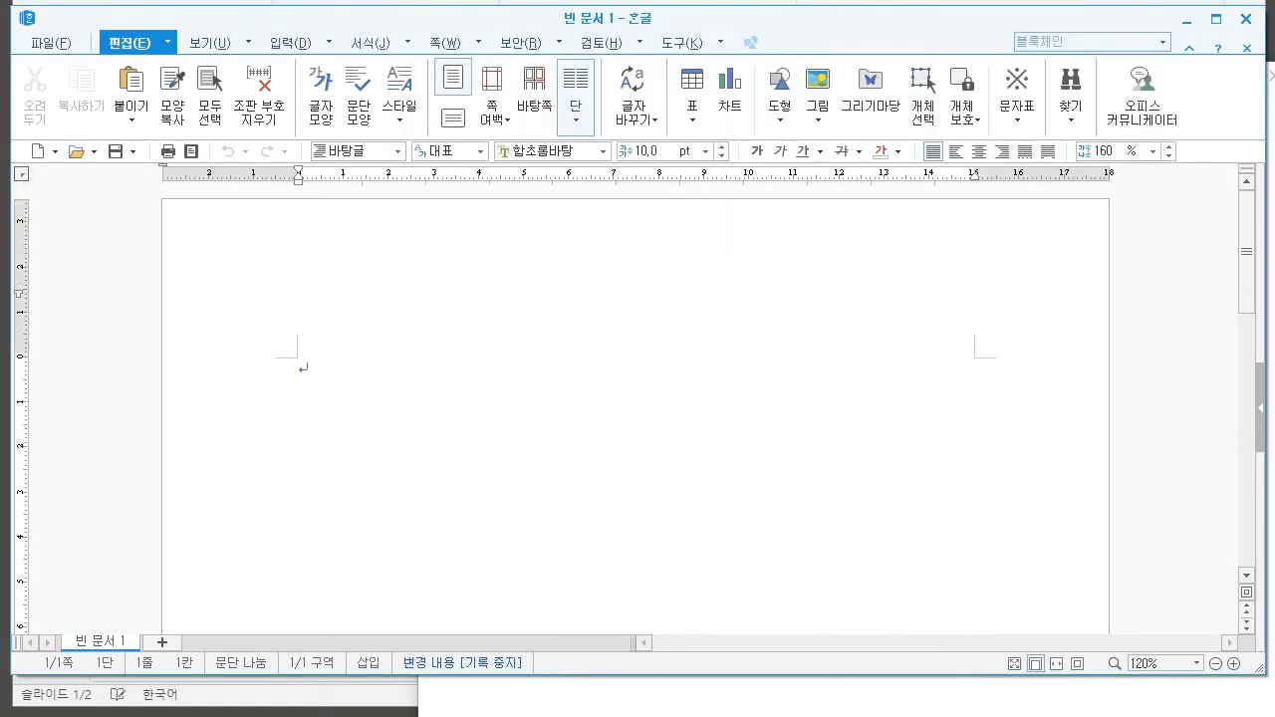
{"action": "key", "text": "F7"}
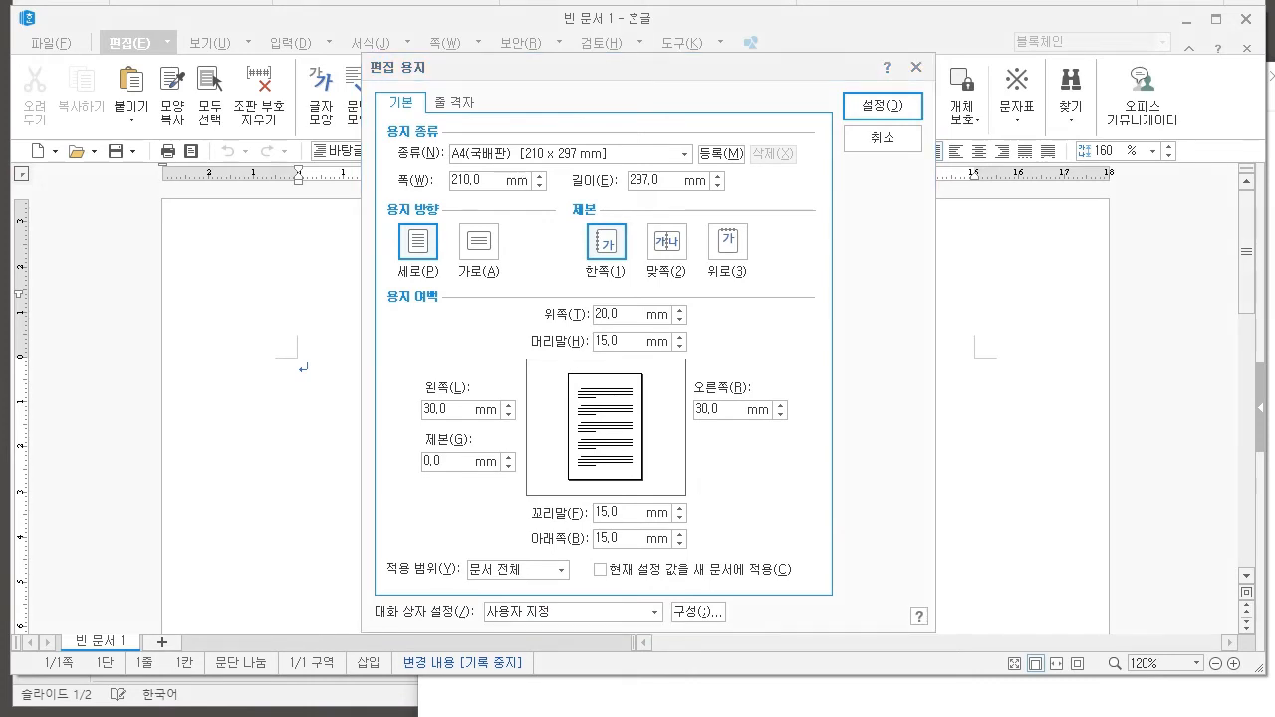
{"action": "left_click_drag", "start_coordinate": [566, 136], "coordinate": [519, 187]}
{"action": "left_click_drag", "start_coordinate": [522, 141], "coordinate": [577, 189]}
{"action": "mouse_move", "coordinate": [412, 205]}
{"action": "left_mouse_down"}
{"action": "mouse_move", "coordinate": [382, 231]}
{"action": "mouse_move", "coordinate": [429, 271]}
{"action": "mouse_move", "coordinate": [402, 209]}
{"action": "left_mouse_up"}
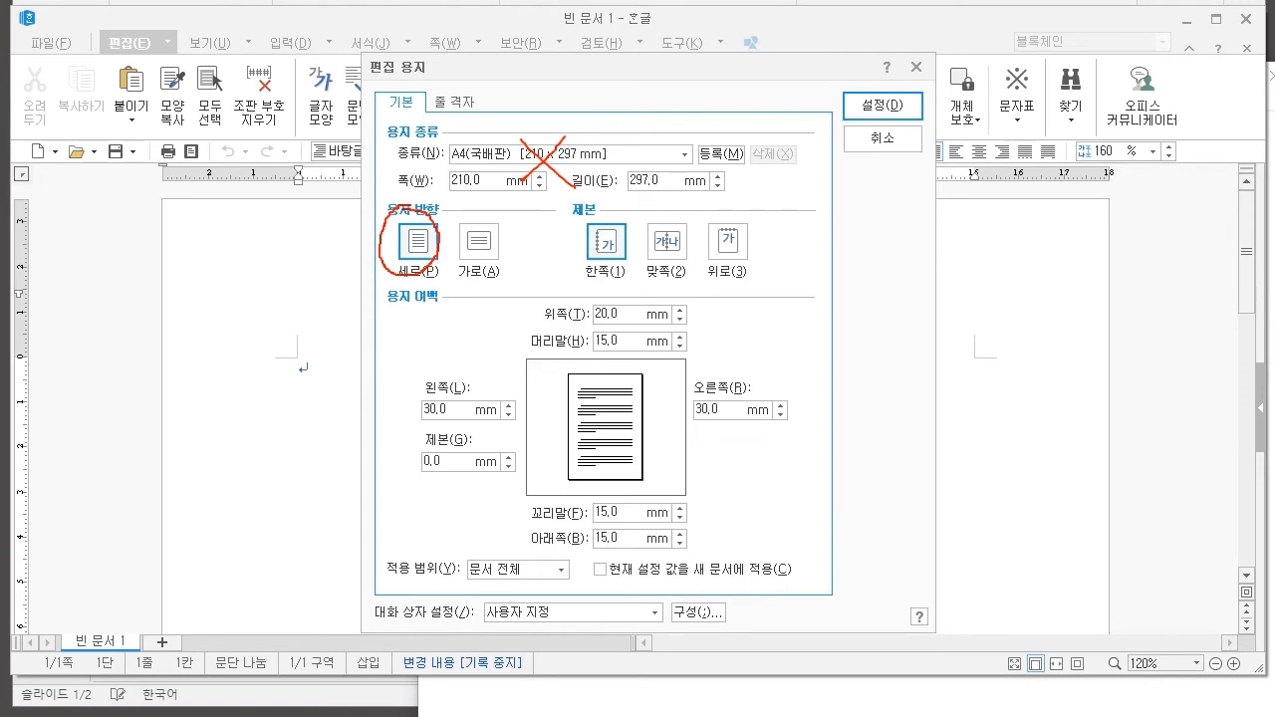
{"action": "mouse_move", "coordinate": [619, 279]}
{"action": "left_mouse_down"}
{"action": "mouse_move", "coordinate": [580, 275]}
{"action": "mouse_move", "coordinate": [596, 222]}
{"action": "mouse_move", "coordinate": [636, 255]}
{"action": "mouse_move", "coordinate": [628, 275]}
{"action": "left_mouse_up"}
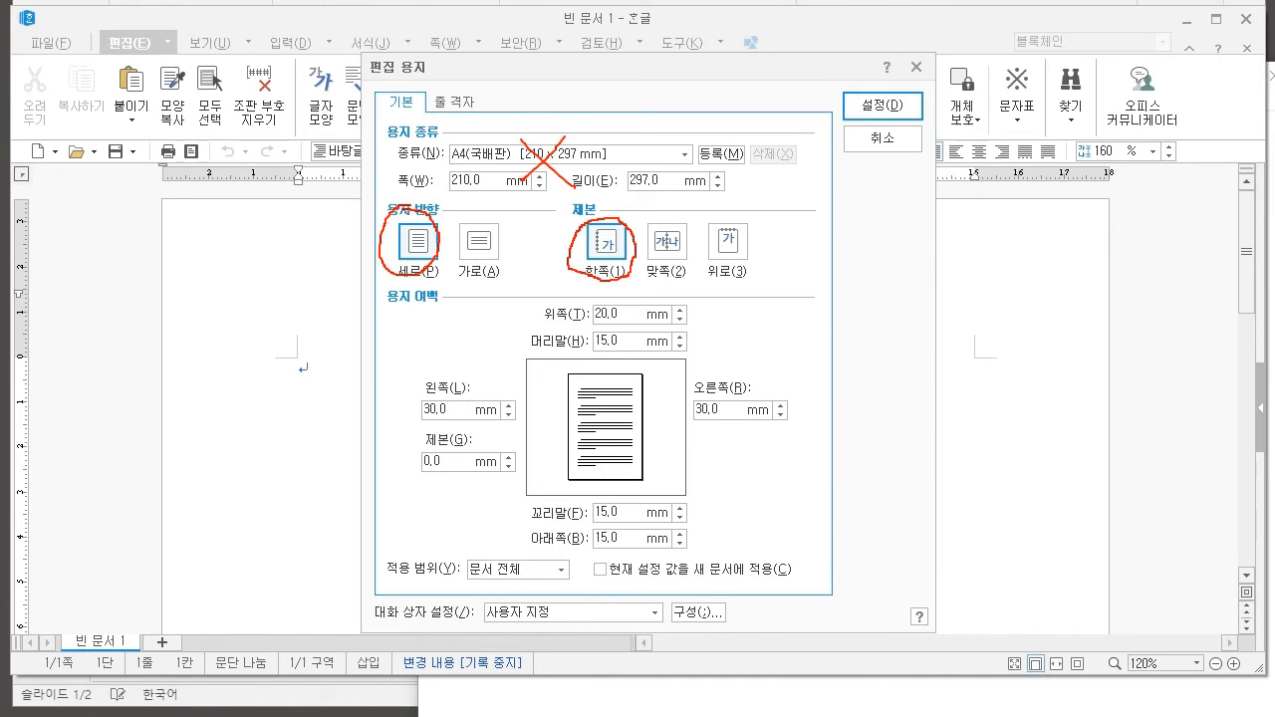
{"action": "mouse_move", "coordinate": [450, 312]}
{"action": "left_mouse_down"}
{"action": "mouse_move", "coordinate": [385, 317]}
{"action": "mouse_move", "coordinate": [450, 281]}
{"action": "mouse_move", "coordinate": [377, 299]}
{"action": "mouse_move", "coordinate": [456, 286]}
{"action": "mouse_move", "coordinate": [461, 299]}
{"action": "mouse_move", "coordinate": [489, 298]}
{"action": "left_mouse_up"}
{"action": "mouse_move", "coordinate": [462, 283]}
{"action": "left_mouse_down"}
{"action": "mouse_move", "coordinate": [482, 298]}
{"action": "mouse_move", "coordinate": [482, 286]}
{"action": "left_mouse_up"}
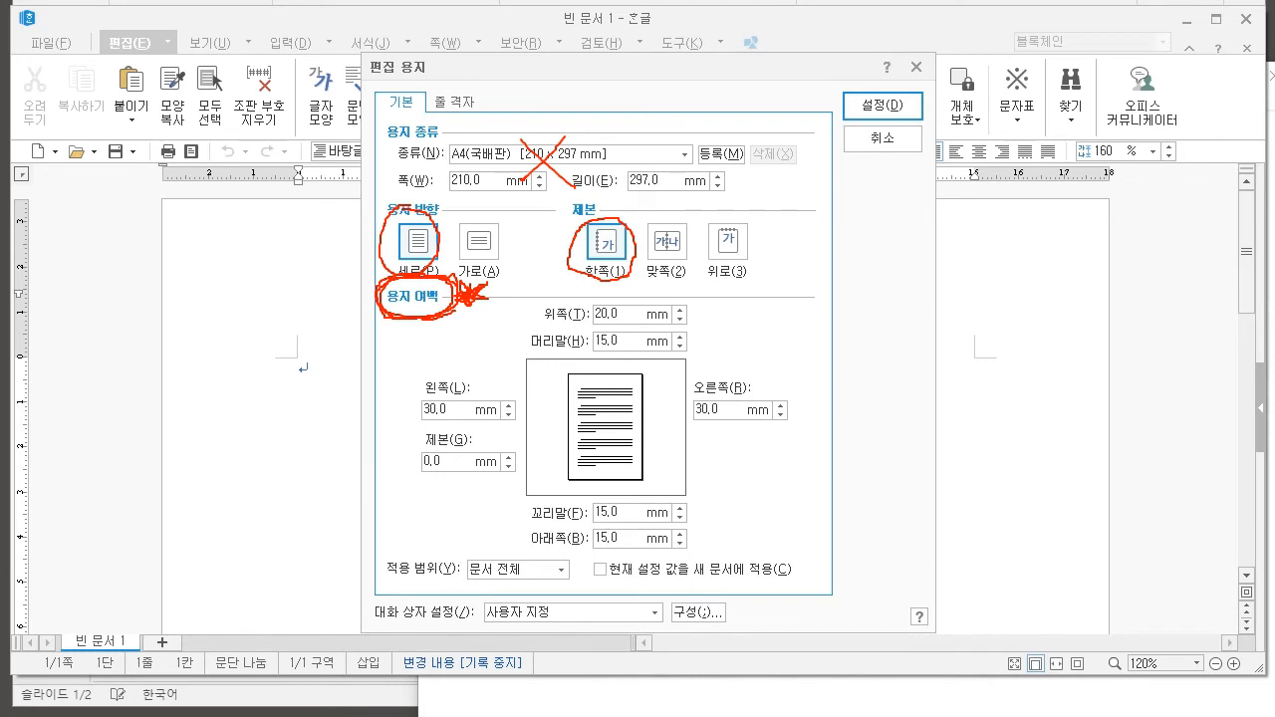
{"action": "mouse_move", "coordinate": [273, 204]}
{"action": "left_mouse_down"}
{"action": "mouse_move", "coordinate": [303, 204]}
{"action": "mouse_move", "coordinate": [288, 287]}
{"action": "mouse_move", "coordinate": [301, 349]}
{"action": "left_mouse_up"}
{"action": "left_click_drag", "start_coordinate": [175, 365], "coordinate": [175, 397]}
{"action": "mouse_move", "coordinate": [175, 379]}
{"action": "left_mouse_down"}
{"action": "mouse_move", "coordinate": [269, 377]}
{"action": "mouse_move", "coordinate": [263, 400]}
{"action": "mouse_move", "coordinate": [321, 355]}
{"action": "mouse_move", "coordinate": [324, 391]}
{"action": "left_mouse_up"}
{"action": "mouse_move", "coordinate": [229, 249]}
{"action": "left_mouse_down"}
{"action": "mouse_move", "coordinate": [212, 265]}
{"action": "mouse_move", "coordinate": [251, 289]}
{"action": "mouse_move", "coordinate": [198, 295]}
{"action": "mouse_move", "coordinate": [239, 285]}
{"action": "left_mouse_up"}
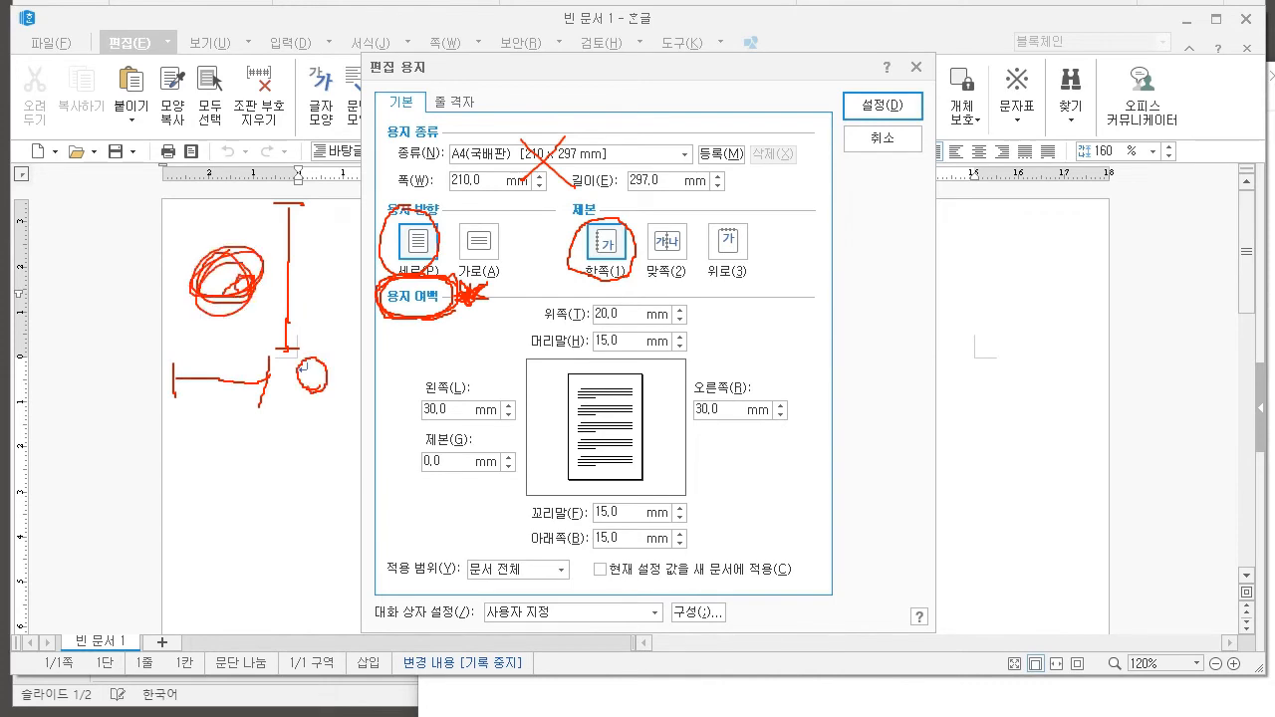
{"action": "mouse_move", "coordinate": [716, 303]}
{"action": "left_mouse_down"}
{"action": "mouse_move", "coordinate": [426, 371]}
{"action": "mouse_move", "coordinate": [568, 598]}
{"action": "mouse_move", "coordinate": [767, 334]}
{"action": "mouse_move", "coordinate": [458, 369]}
{"action": "mouse_move", "coordinate": [751, 579]}
{"action": "mouse_move", "coordinate": [801, 550]}
{"action": "left_mouse_up"}
{"action": "key", "text": "Escape"}
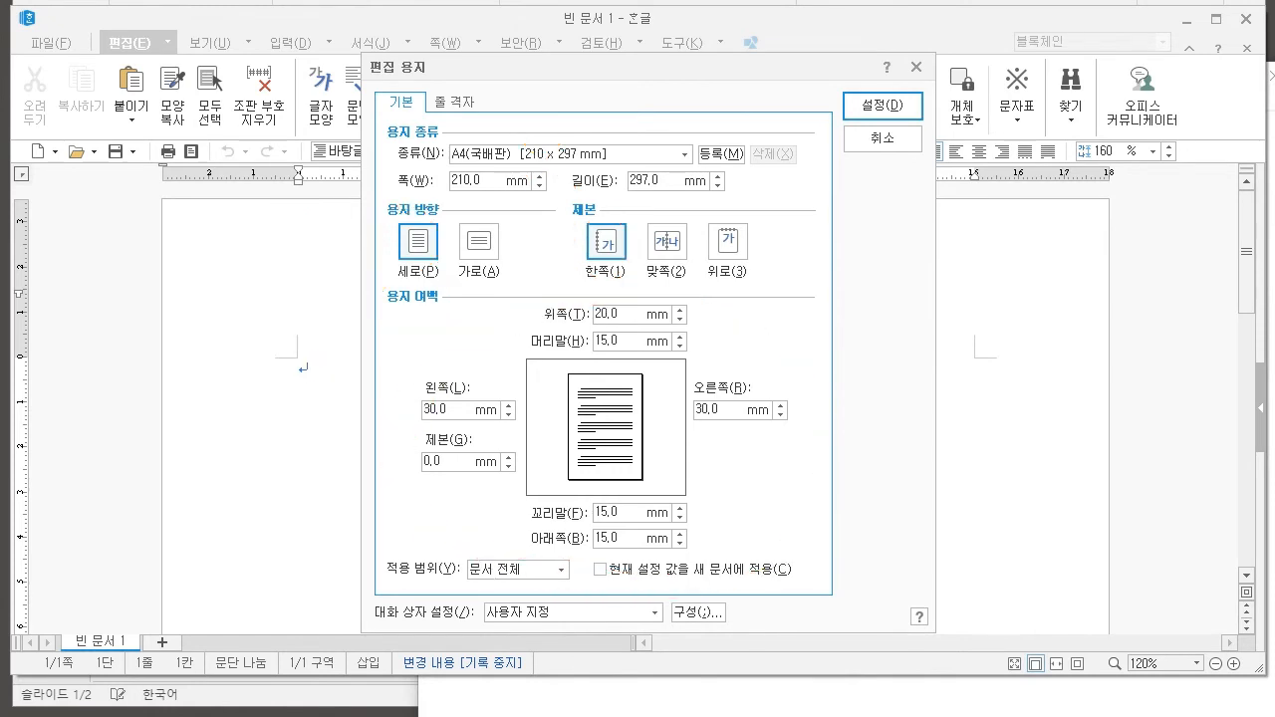
Try to set the bottom, left and right page margins to 20 mm
{"action": "left_click", "coordinate": [618, 313]}
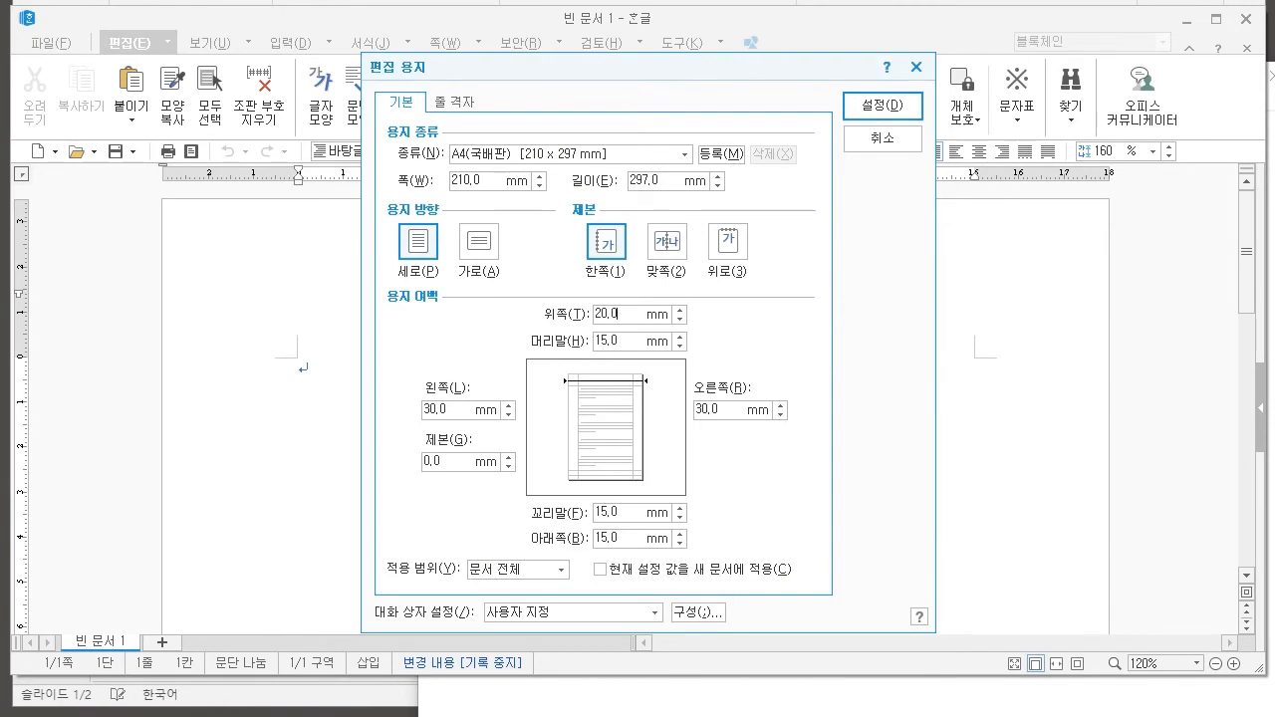
{"action": "left_click", "coordinate": [619, 539]}
{"action": "left_click", "coordinate": [445, 410]}
{"action": "left_click", "coordinate": [719, 410]}
{"action": "left_click", "coordinate": [619, 315]}
{"action": "key", "text": "Tab"}
{"action": "type", "text": "20"}
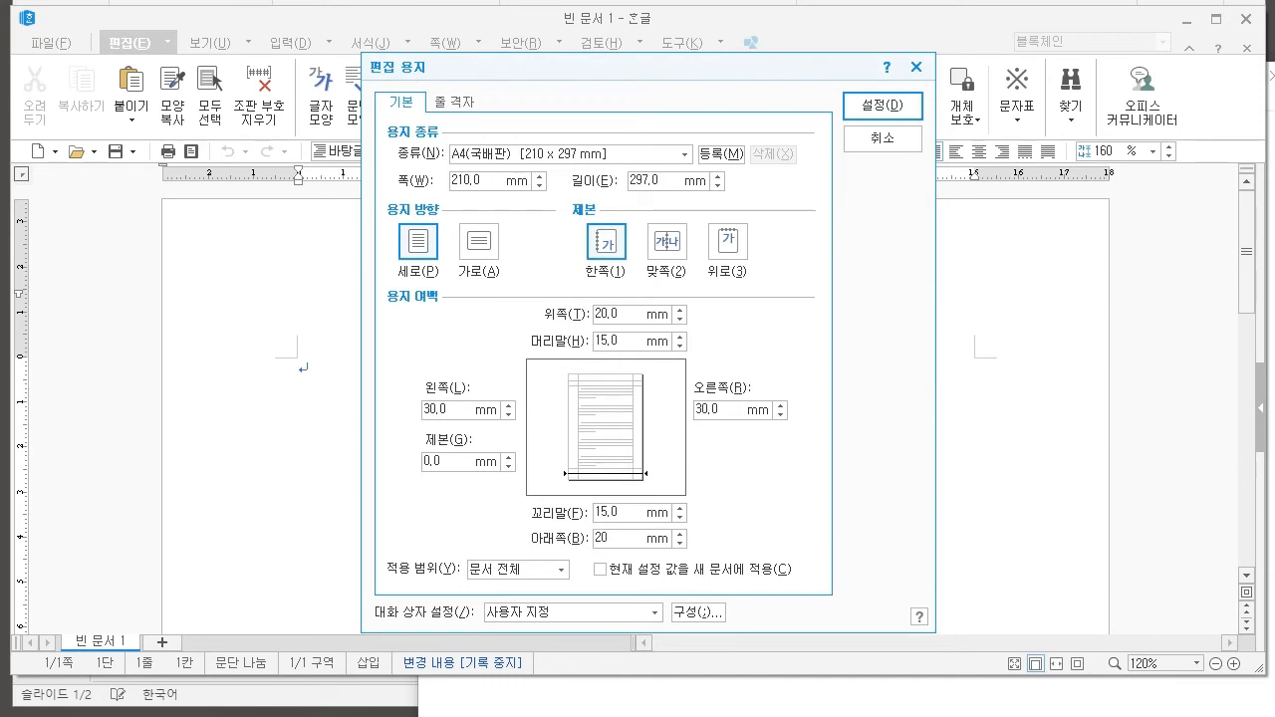
{"action": "key", "text": "Tab"}
{"action": "type", "text": "20"}
{"action": "key", "text": "Tab"}
{"action": "type", "text": "20"}
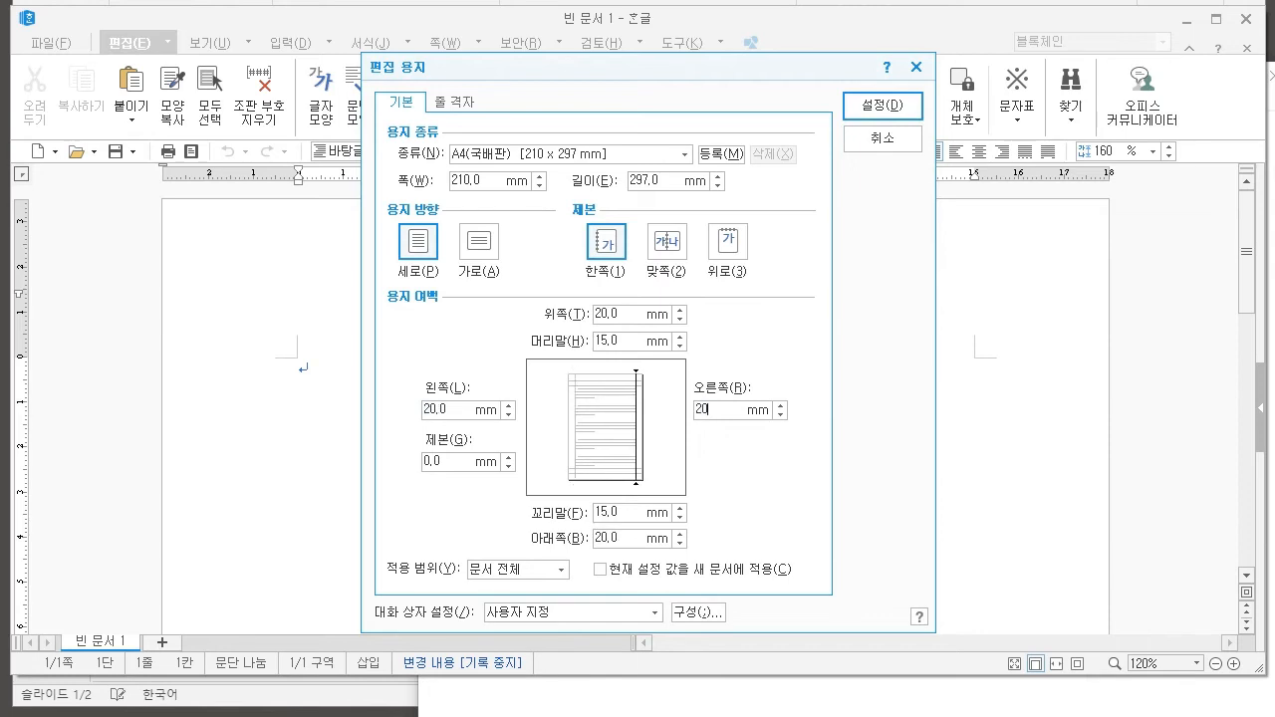
{"action": "key", "text": "Return"}
Reopen the page setup and set the bottom, left and right paper margins to 20 mm
{"action": "key", "text": "F7"}
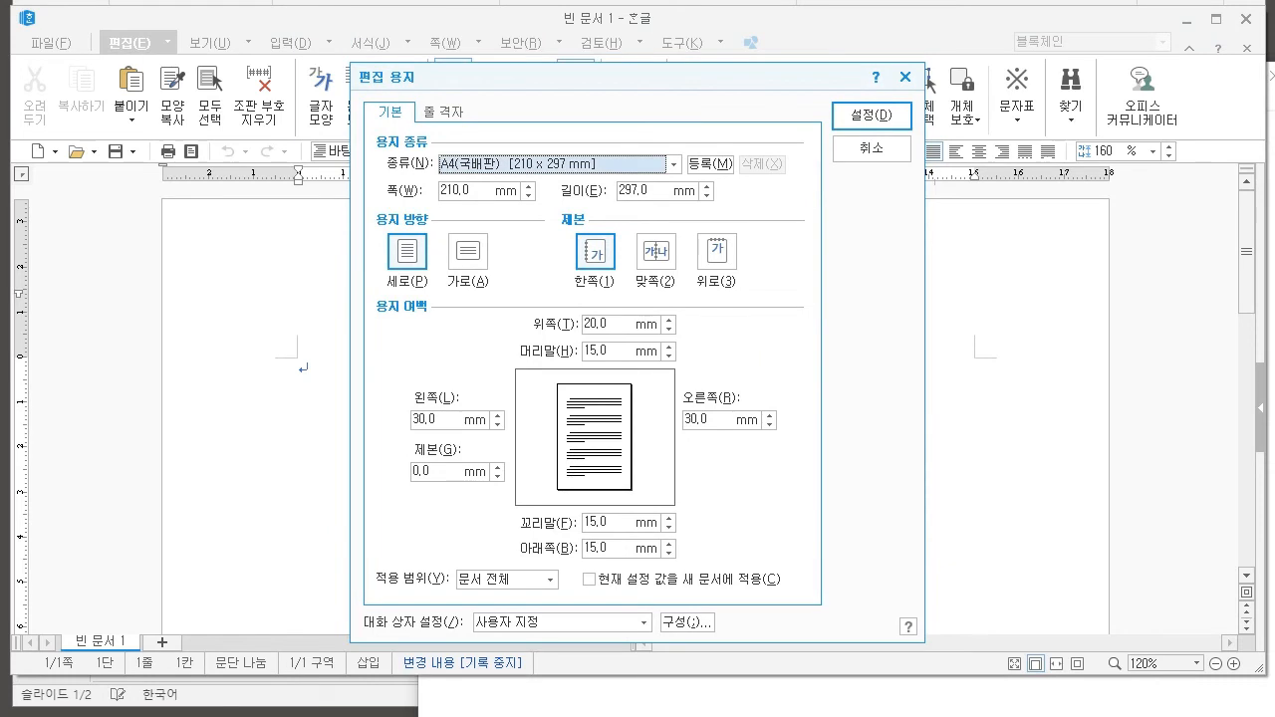
{"action": "key", "text": "Tab"}
{"action": "type", "text": "20"}
{"action": "key", "text": "Tab"}
{"action": "type", "text": "20"}
{"action": "key", "text": "Tab"}
{"action": "type", "text": "20"}
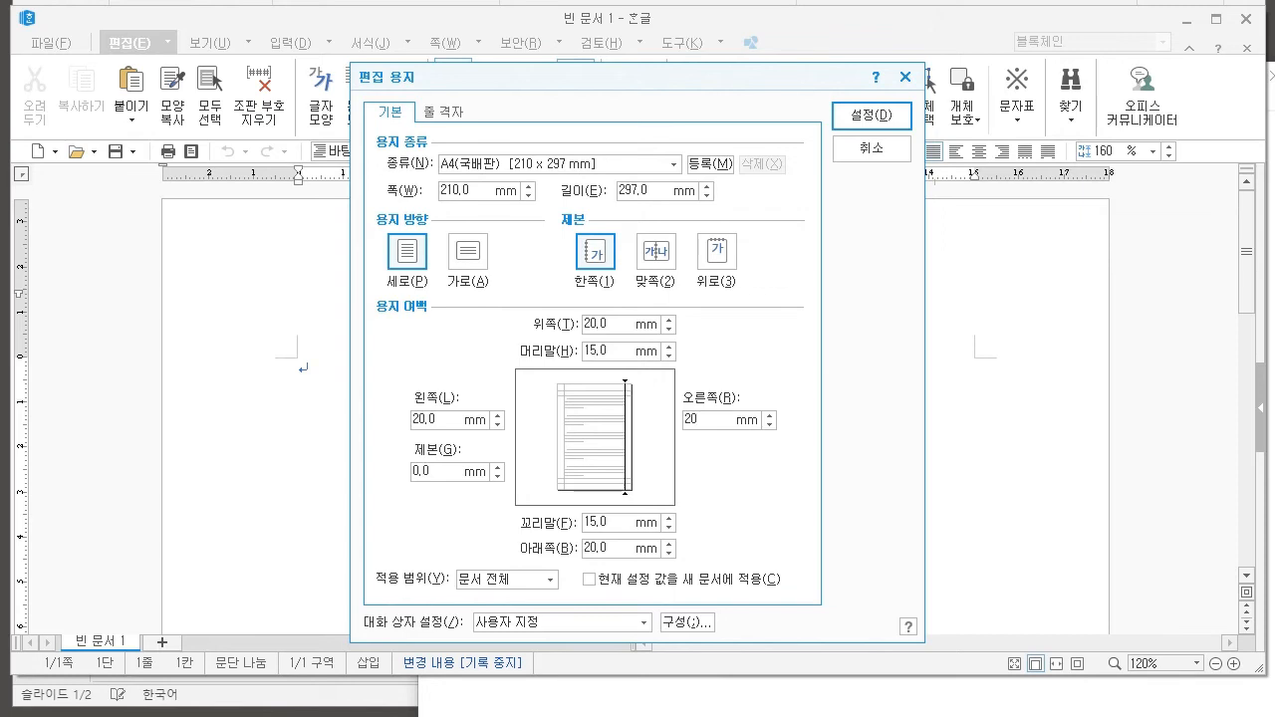
Set the header and footer margins to 10 mm and apply the page setup to the document
{"action": "key", "text": "Tab"}
{"action": "type", "text": "10"}
{"action": "key", "text": "Tab"}
{"action": "type", "text": "10"}
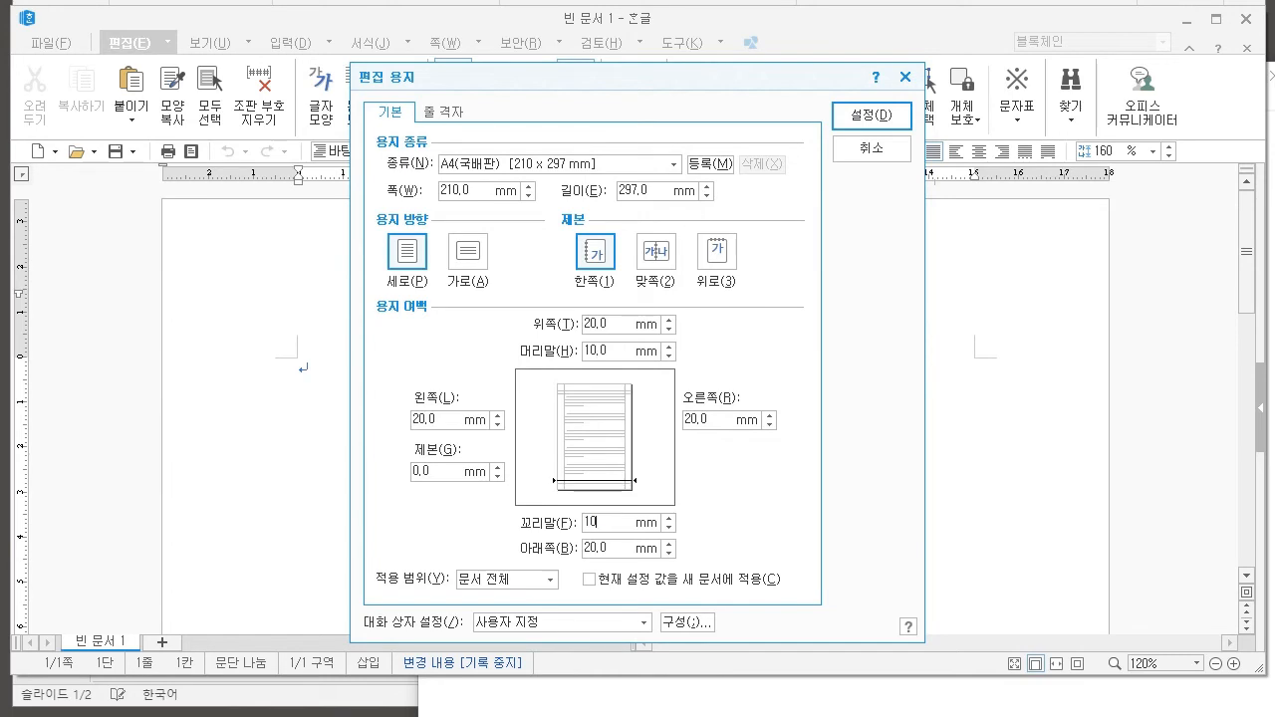
{"action": "key", "text": "Return"}
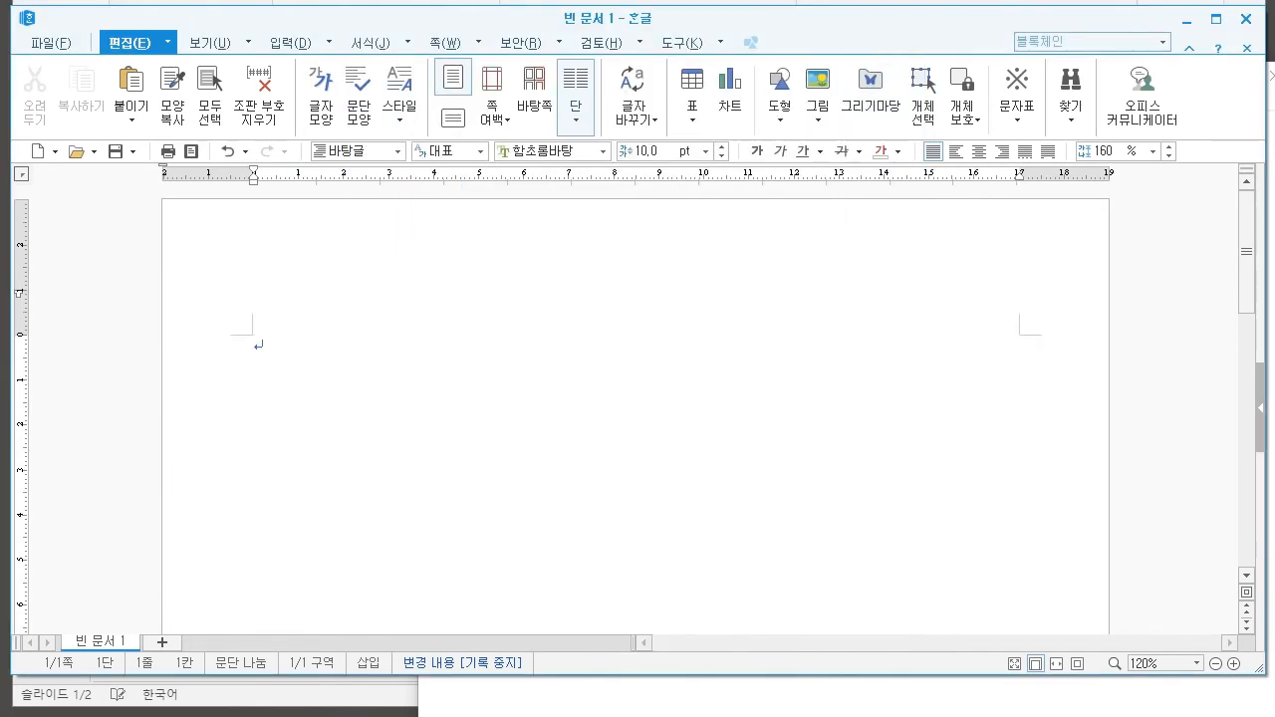
Examine the blank page's layout at a smaller scale and recheck each margin value in the page setup
{"action": "scroll", "coordinate": [635, 408], "scroll_direction": "down", "scroll_amount": 3}
{"action": "scroll", "coordinate": [635, 409], "scroll_direction": "down", "scroll_amount": 6}
{"action": "scroll", "coordinate": [636, 409], "scroll_direction": "down", "scroll_amount": 3}
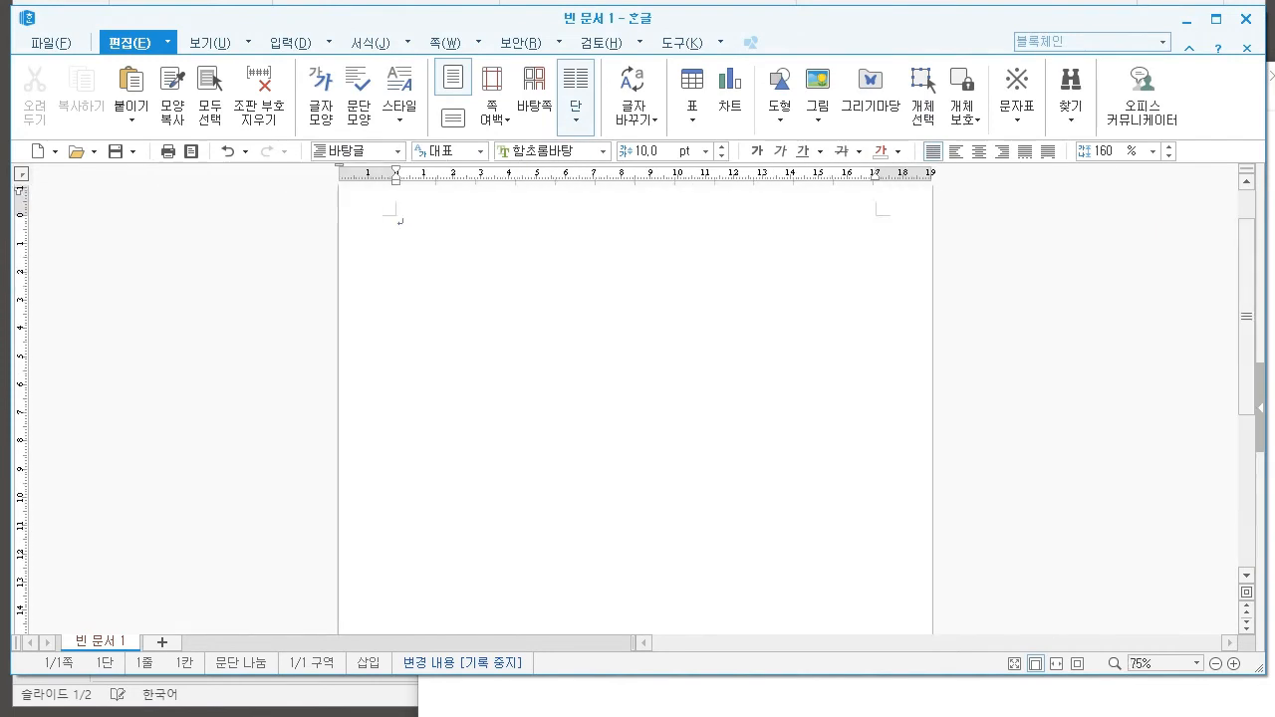
{"action": "scroll", "coordinate": [636, 408], "scroll_direction": "up", "scroll_amount": 1}
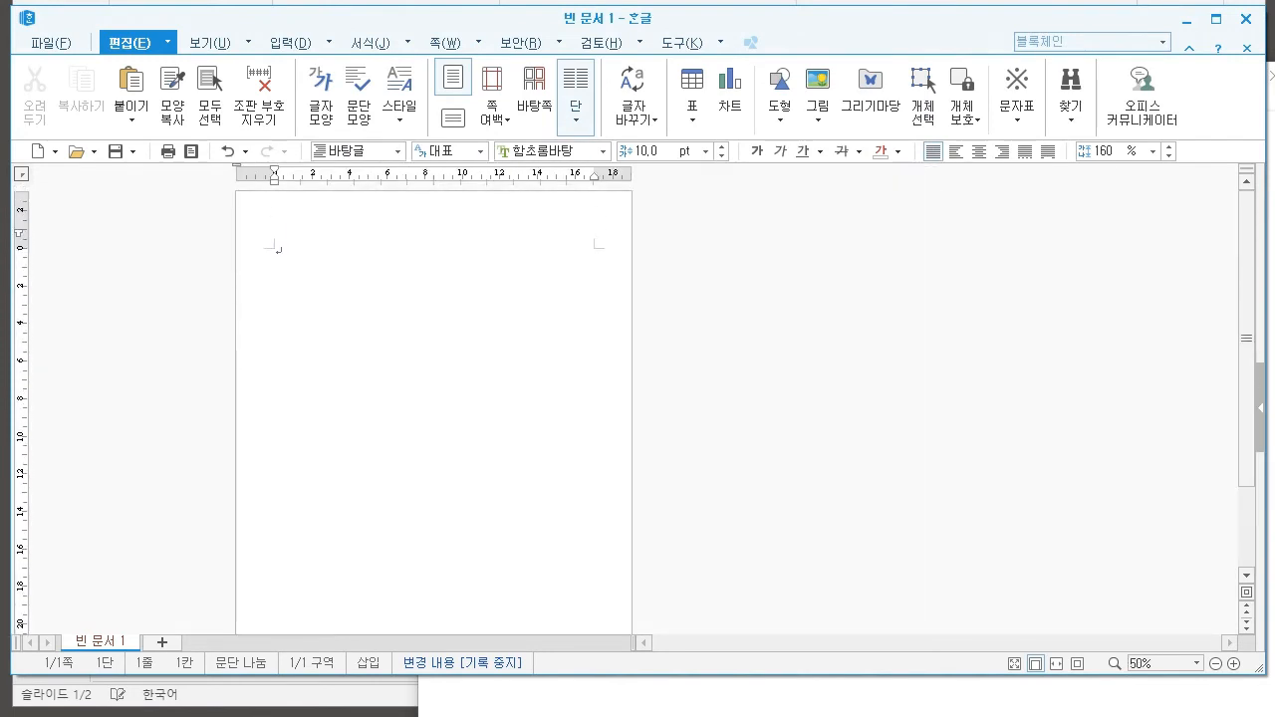
{"action": "scroll", "coordinate": [636, 409], "scroll_direction": "up", "scroll_amount": 4}
{"action": "scroll", "coordinate": [635, 408], "scroll_direction": "down", "scroll_amount": 2}
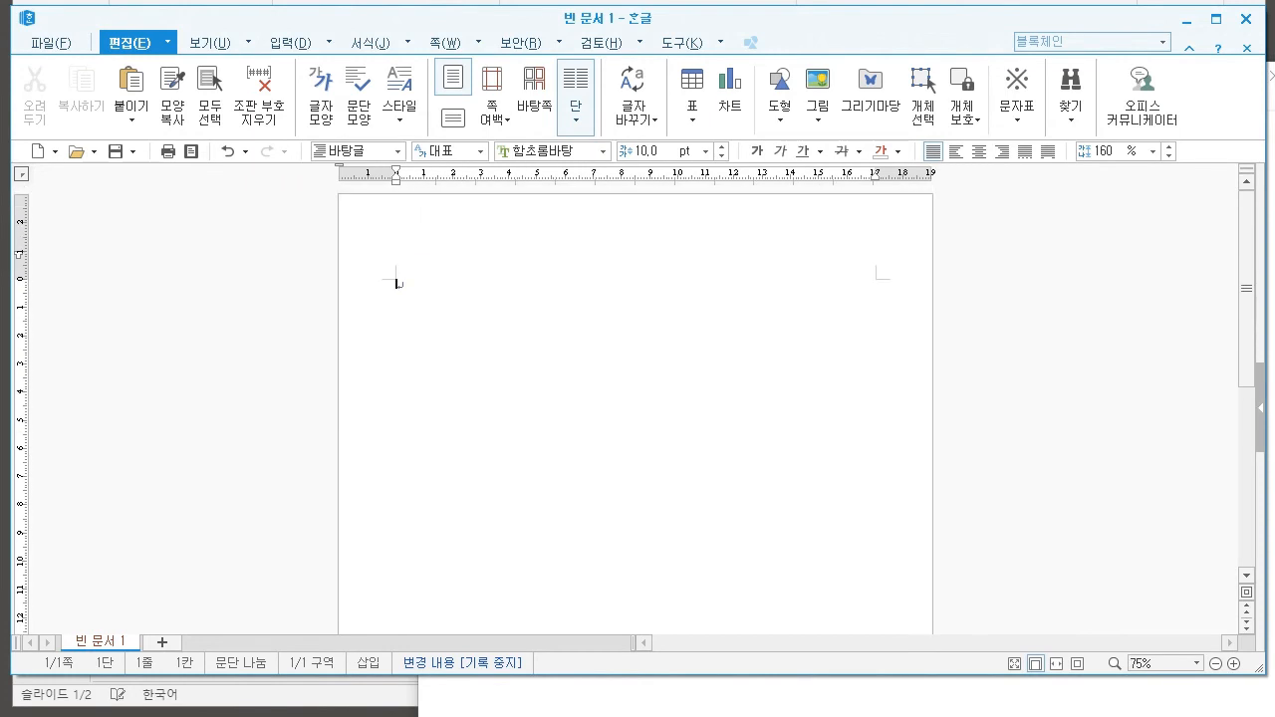
{"action": "key", "text": "F7"}
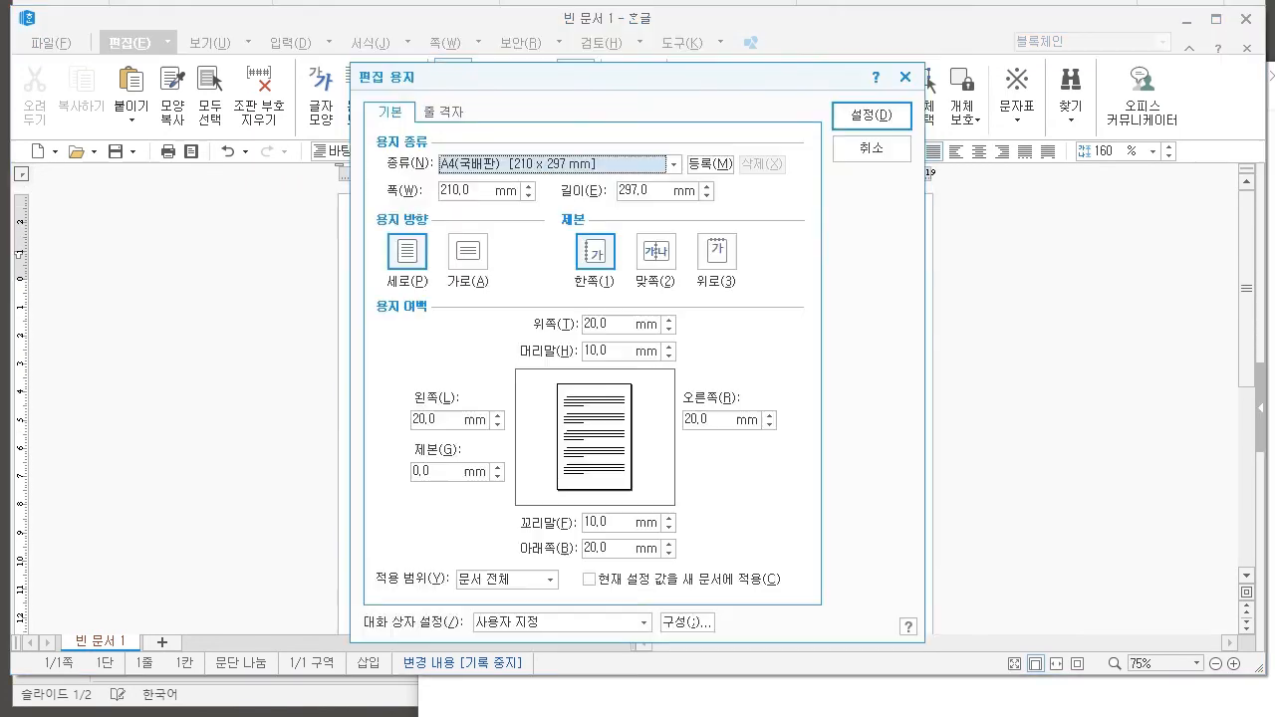
{"action": "key", "text": "Tab"}
{"action": "key", "text": "Tab"}
{"action": "key", "text": "Tab"}
{"action": "key", "text": "Tab"}
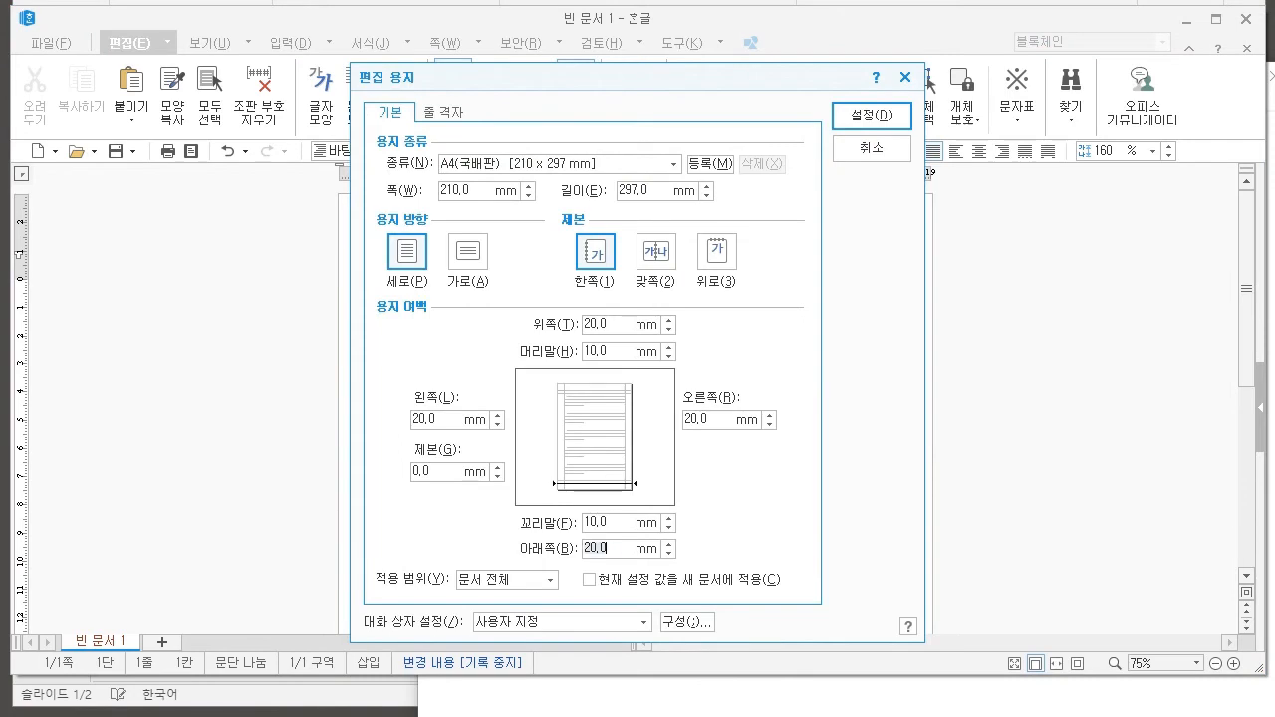
{"action": "key", "text": "Tab"}
{"action": "key", "text": "Tab"}
{"action": "key", "text": "Tab"}
{"action": "key", "text": "Tab"}
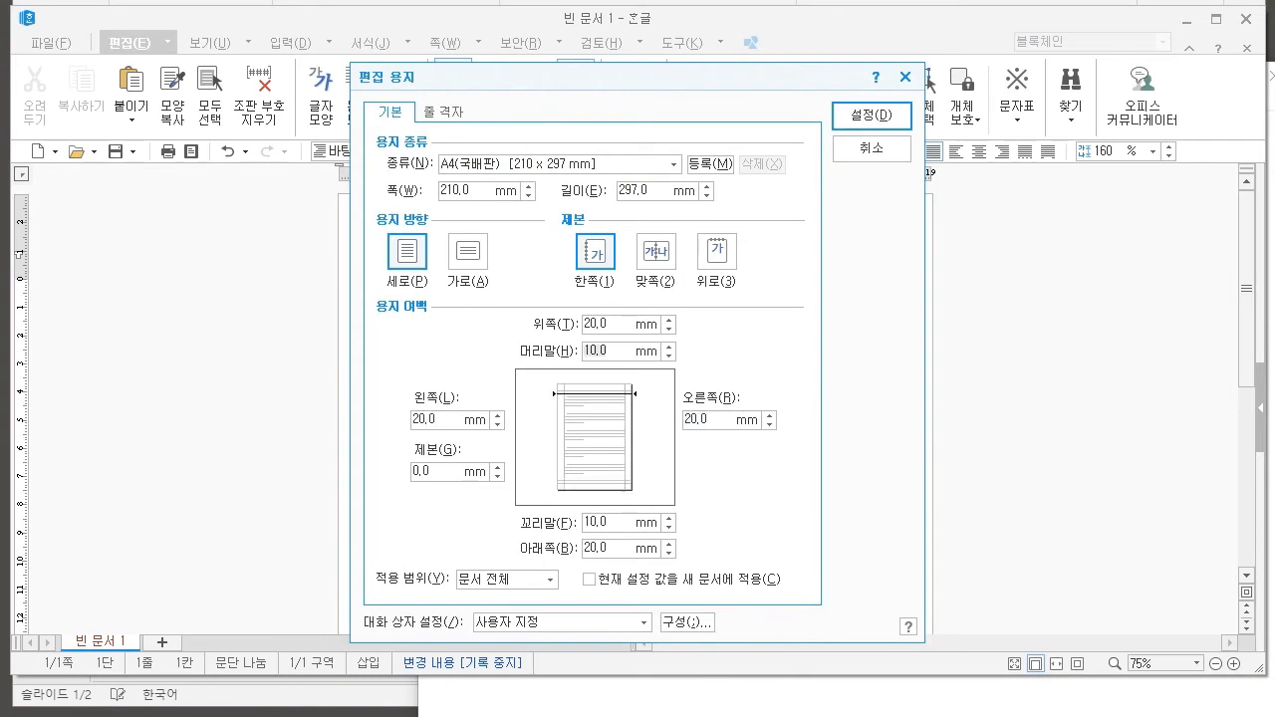
{"action": "key", "text": "Return"}
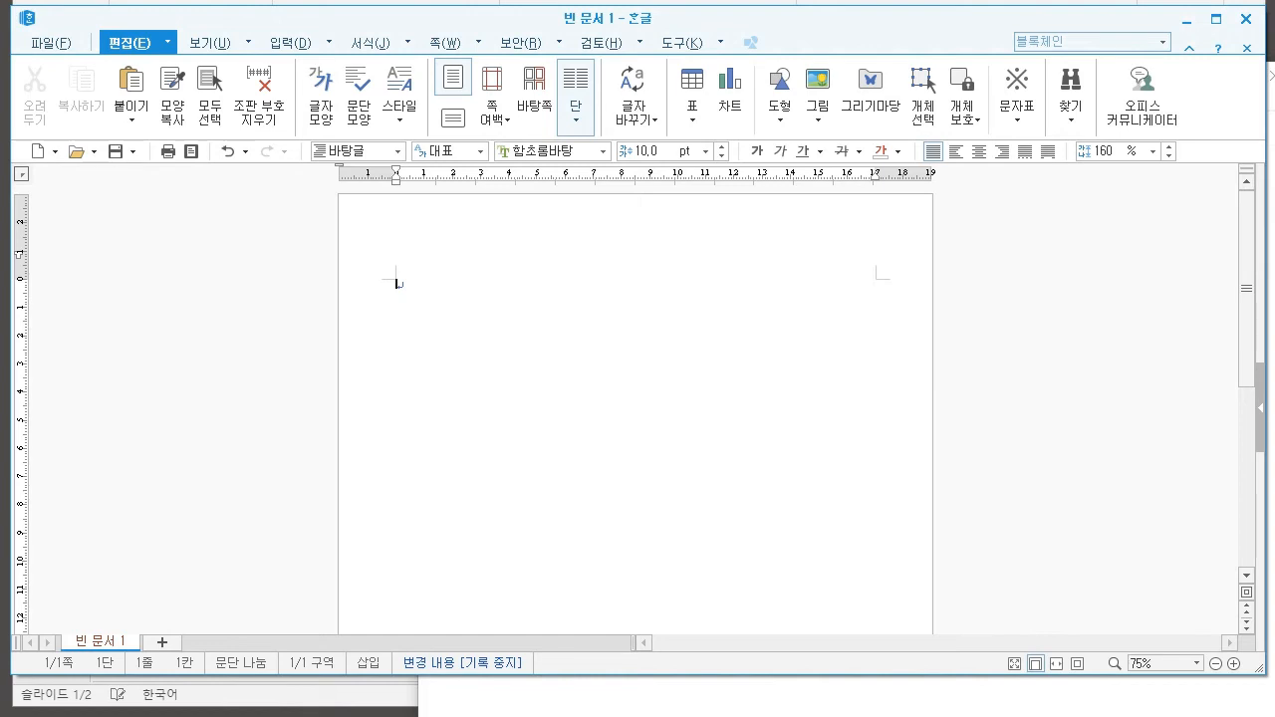
Switch to the Notepad notes and place the cursor after "편집 용지 설정" in the 기본 설정 line
{"action": "key", "text": "alt+Tab"}
{"action": "left_click_drag", "start_coordinate": [636, 308], "coordinate": [709, 308]}
{"action": "left_click", "coordinate": [776, 308]}
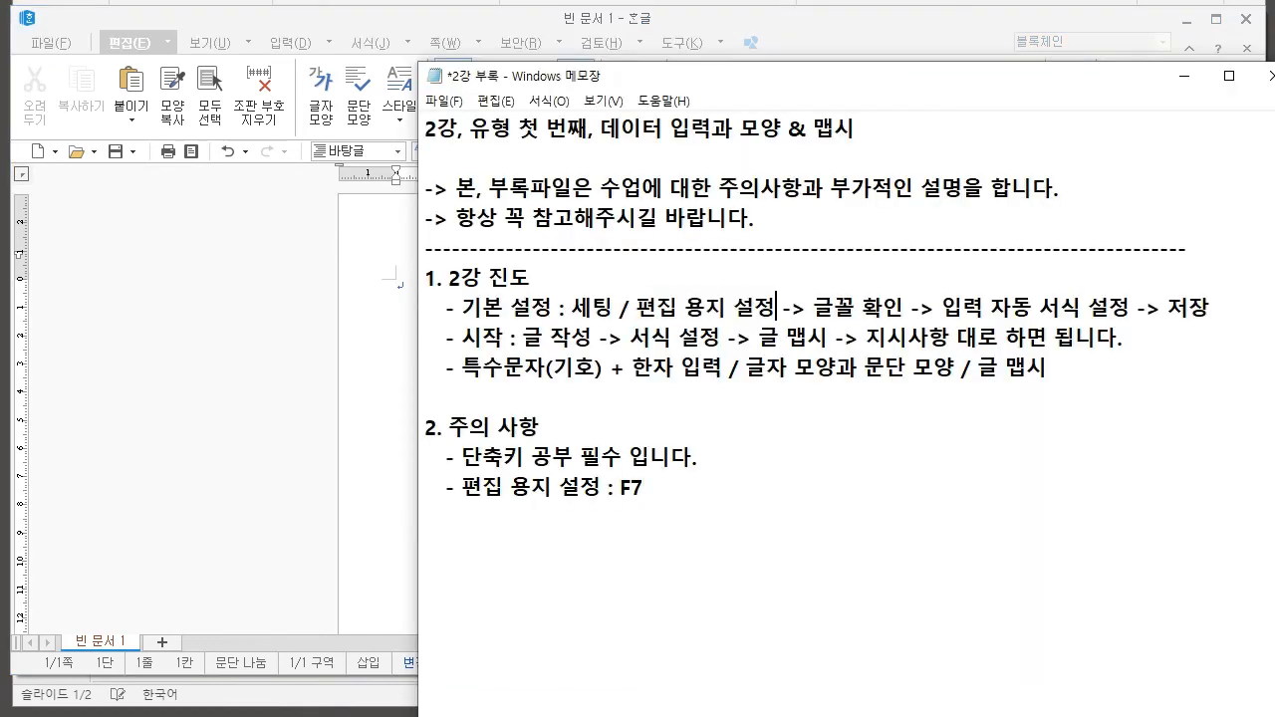
Switch to the blank Hangul document, look through its available fonts and return to the Notepad notes
{"action": "key", "text": "alt+Tab"}
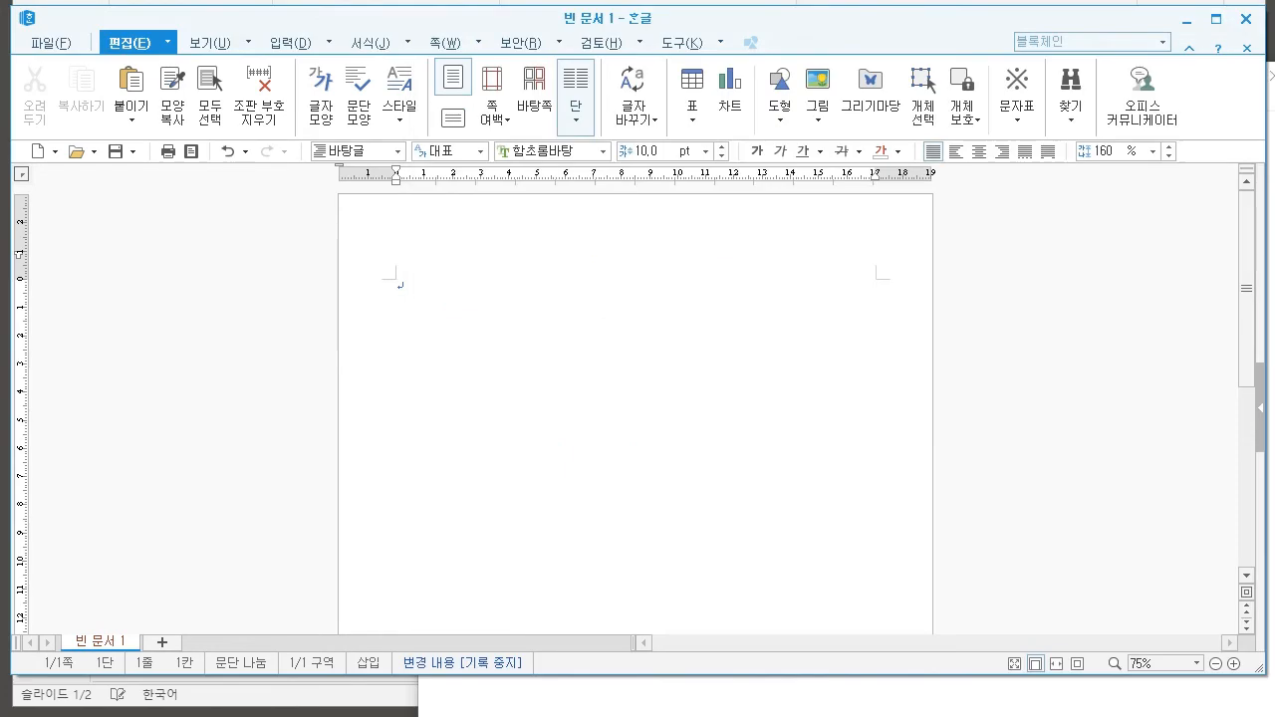
{"action": "left_click", "coordinate": [603, 152]}
{"action": "left_click_drag", "start_coordinate": [735, 302], "coordinate": [734, 201]}
{"action": "key", "text": "Escape"}
{"action": "key", "text": "alt+Tab"}
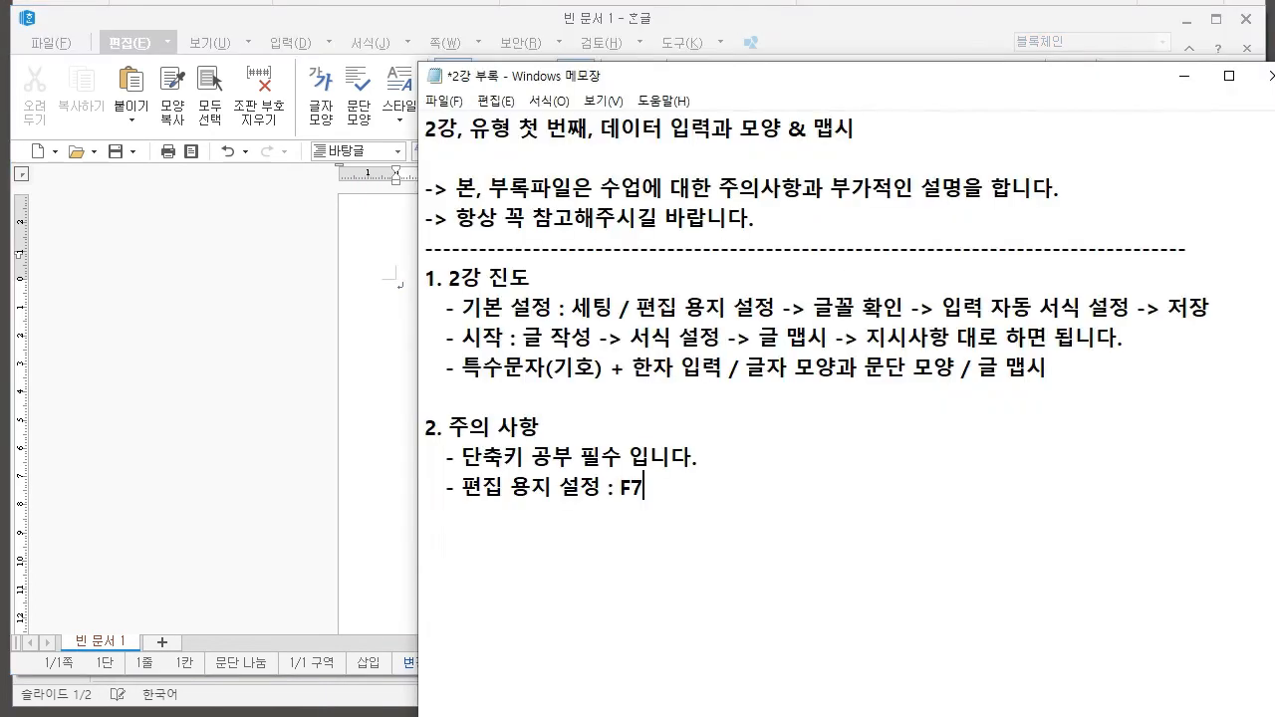
Highlight the "입력 자동 서식 설정" item in the 기본 설정 line of the notes
{"action": "left_click_drag", "start_coordinate": [964, 308], "coordinate": [1110, 308]}
{"action": "left_click", "coordinate": [1110, 308]}
{"action": "left_click_drag", "start_coordinate": [943, 308], "coordinate": [1082, 308]}
{"action": "left_click", "coordinate": [1082, 308]}
Switch to the blank Hangul document, open the quick correction settings (빠른 교정 내용) and display the 입력 자동 서식 options
{"action": "key", "text": "alt+Tab"}
{"action": "left_click", "coordinate": [682, 43]}
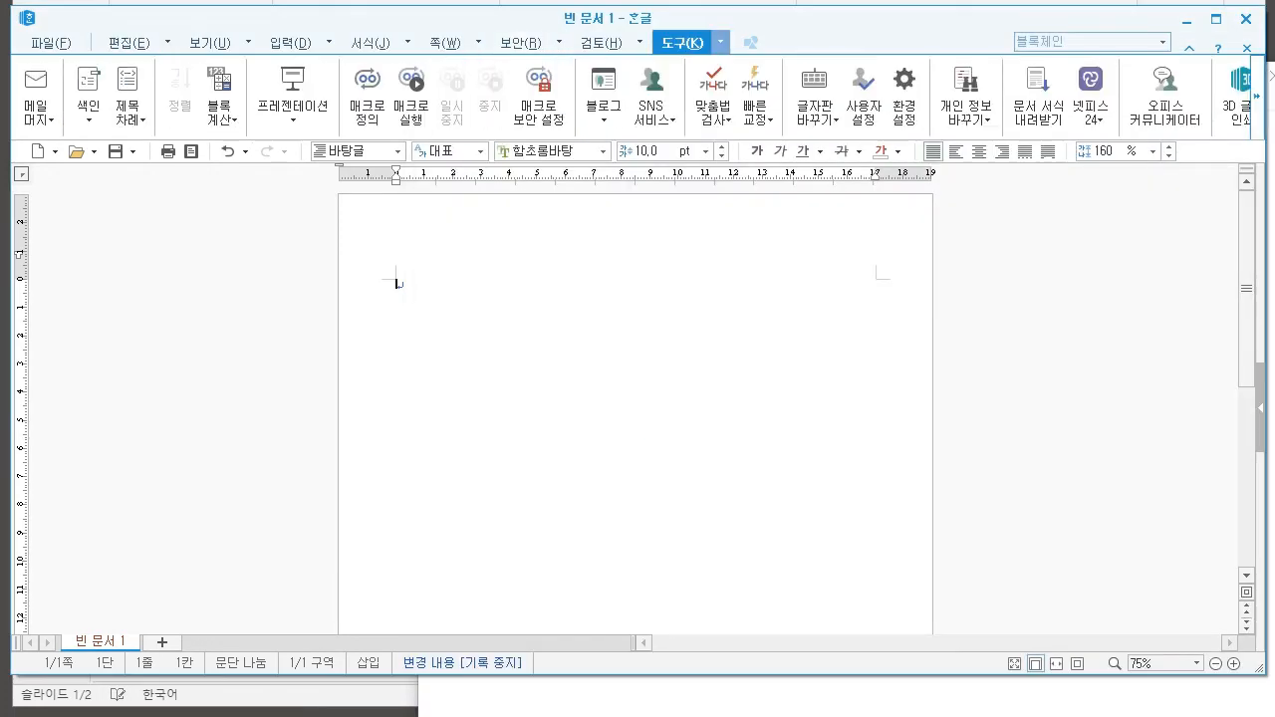
{"action": "left_click", "coordinate": [721, 43]}
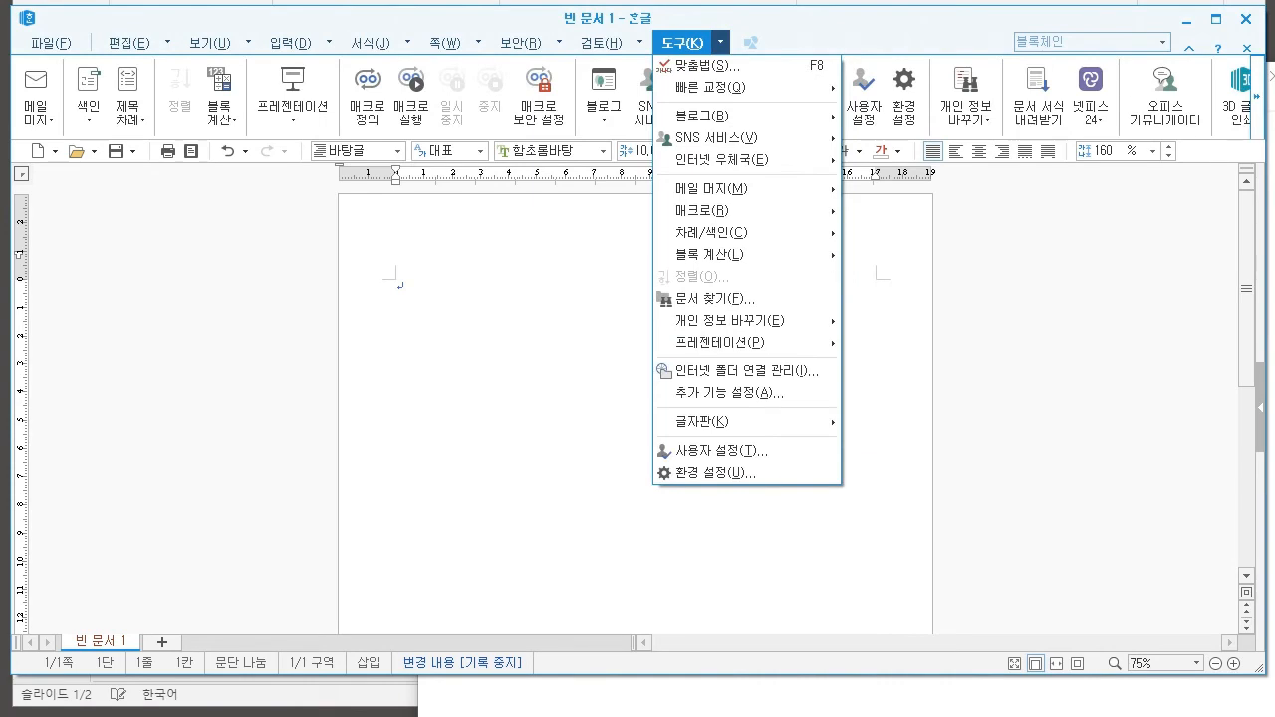
{"action": "mouse_move", "coordinate": [711, 87]}
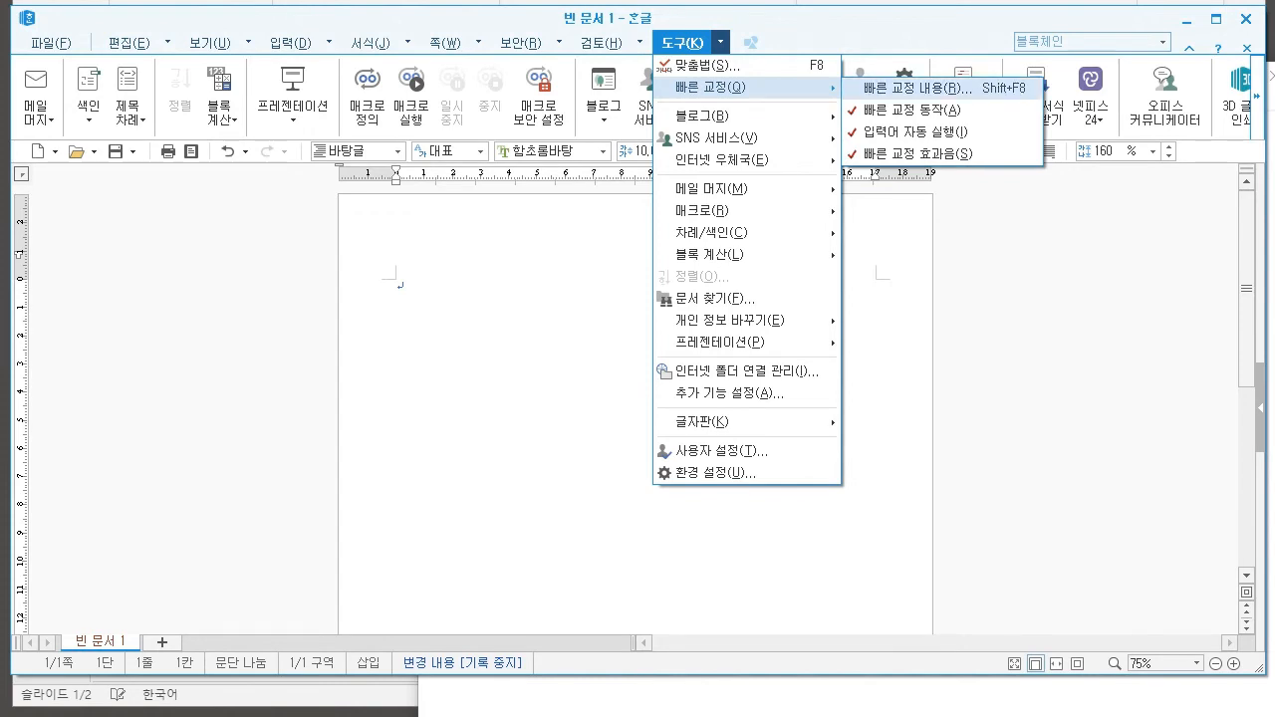
{"action": "left_click", "coordinate": [578, 344]}
{"action": "left_click", "coordinate": [720, 43]}
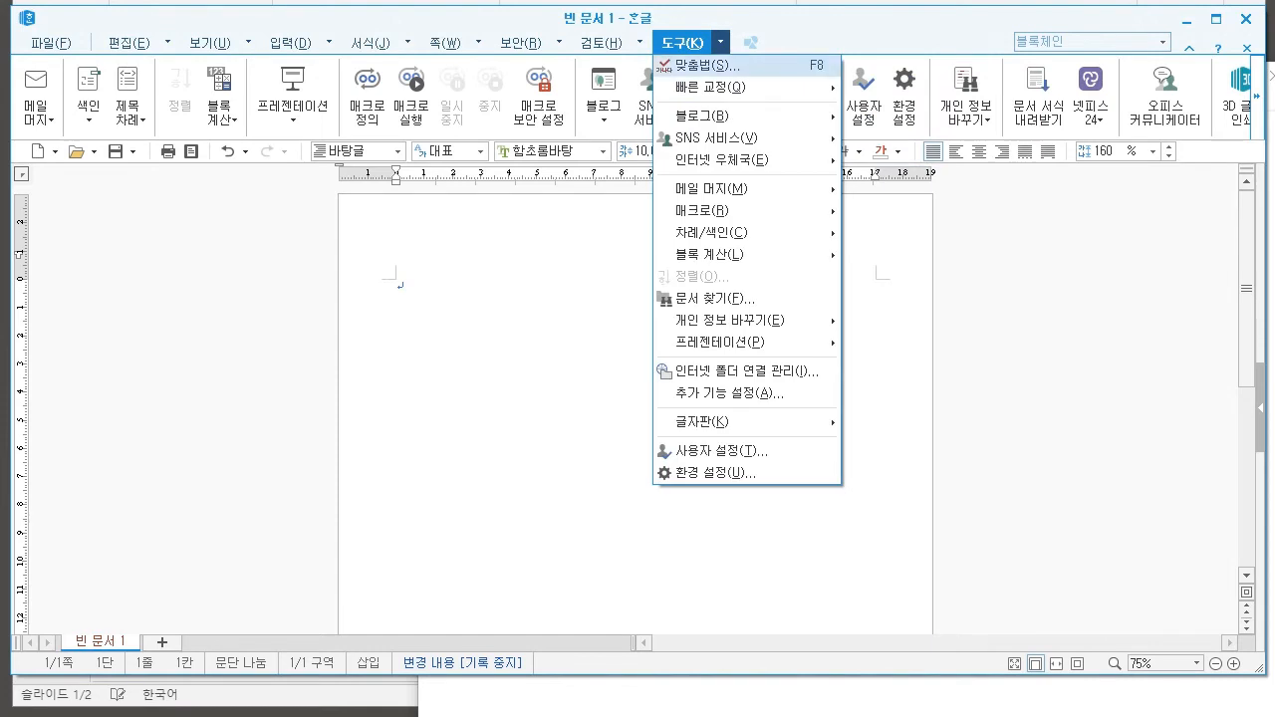
{"action": "mouse_move", "coordinate": [698, 87]}
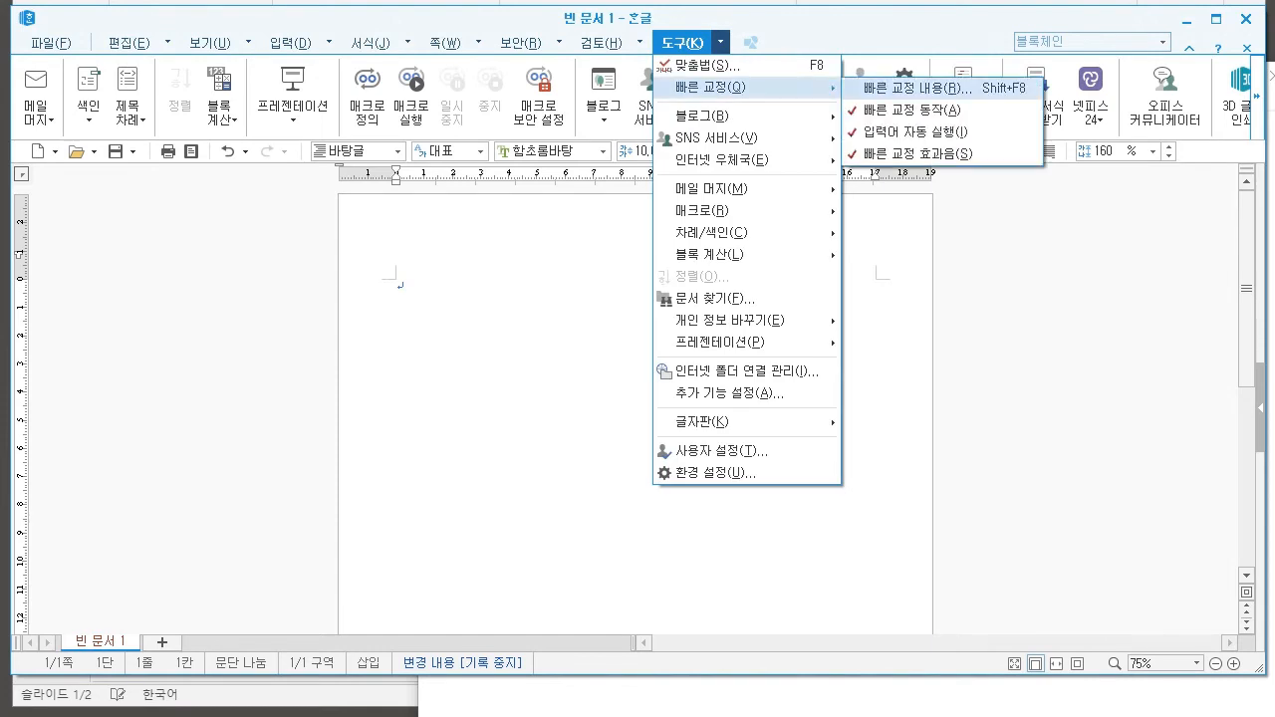
{"action": "left_click", "coordinate": [916, 88]}
{"action": "left_click_drag", "start_coordinate": [637, 122], "coordinate": [641, 116]}
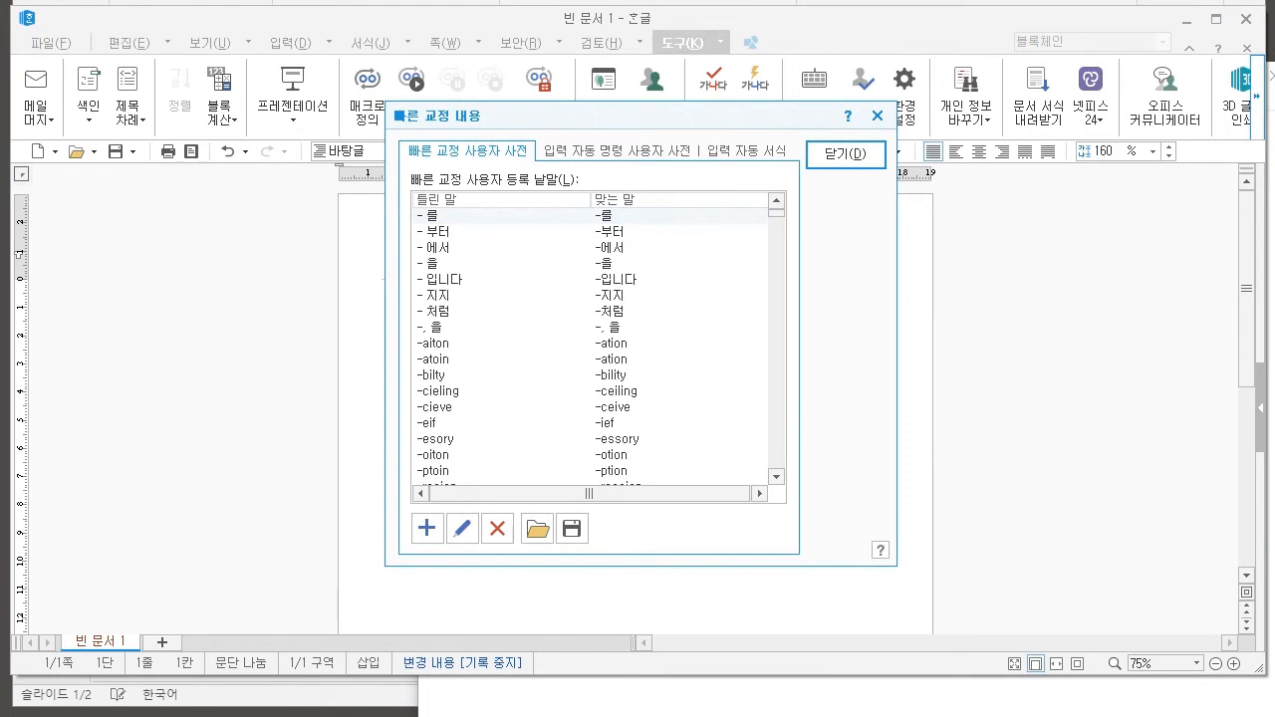
{"action": "left_click", "coordinate": [746, 151]}
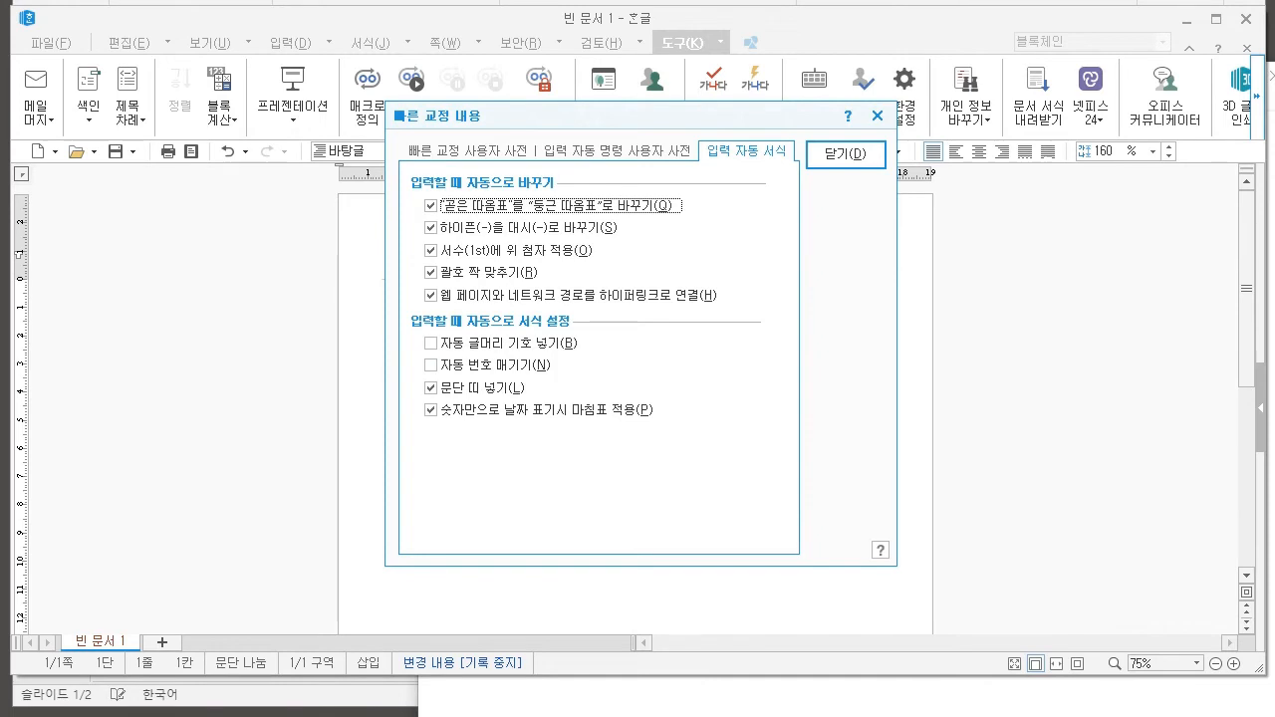
Enable 자동 글머리 기호 넣기 and 자동 번호 매기기, clear both options again and close the quick correction settings
{"action": "left_click", "coordinate": [431, 344]}
{"action": "left_click", "coordinate": [430, 366]}
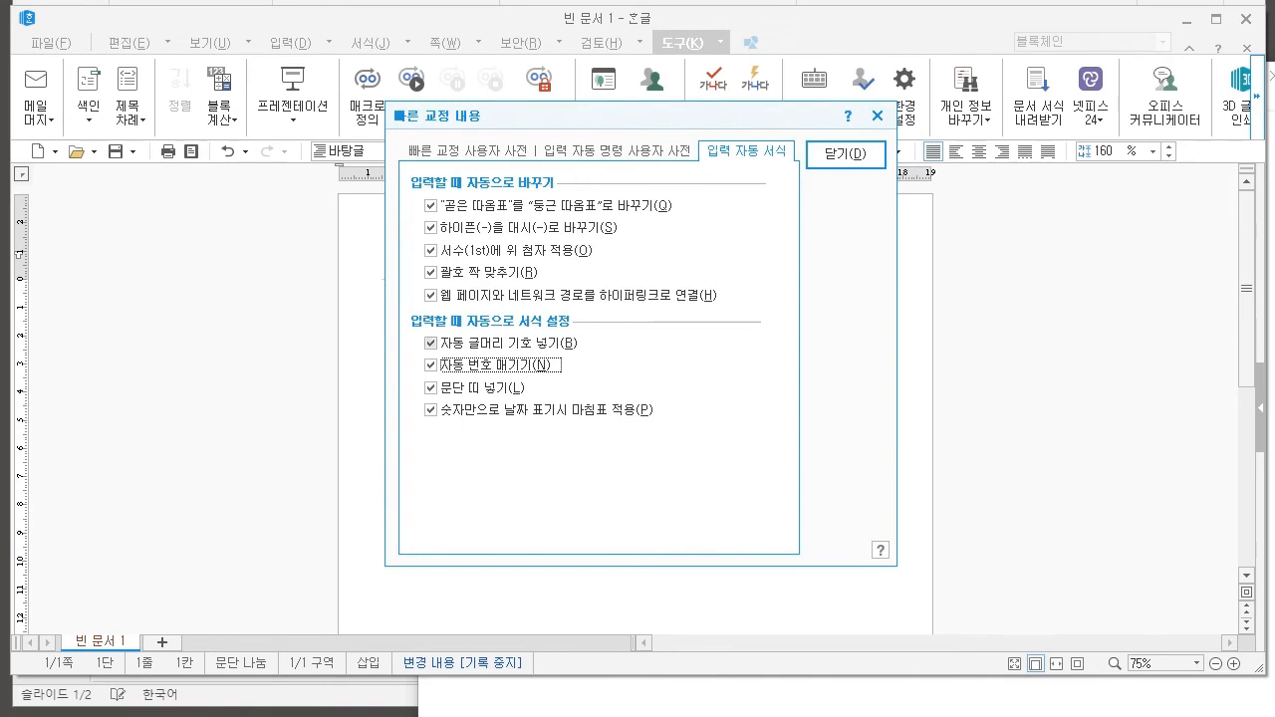
{"action": "left_click", "coordinate": [430, 344]}
{"action": "left_click", "coordinate": [431, 365]}
{"action": "mouse_move", "coordinate": [419, 331]}
{"action": "left_mouse_down"}
{"action": "mouse_move", "coordinate": [453, 383]}
{"action": "mouse_move", "coordinate": [578, 351]}
{"action": "mouse_move", "coordinate": [475, 321]}
{"action": "mouse_move", "coordinate": [408, 359]}
{"action": "mouse_move", "coordinate": [584, 377]}
{"action": "mouse_move", "coordinate": [478, 323]}
{"action": "mouse_move", "coordinate": [434, 385]}
{"action": "mouse_move", "coordinate": [578, 373]}
{"action": "mouse_move", "coordinate": [416, 316]}
{"action": "mouse_move", "coordinate": [454, 379]}
{"action": "left_mouse_up"}
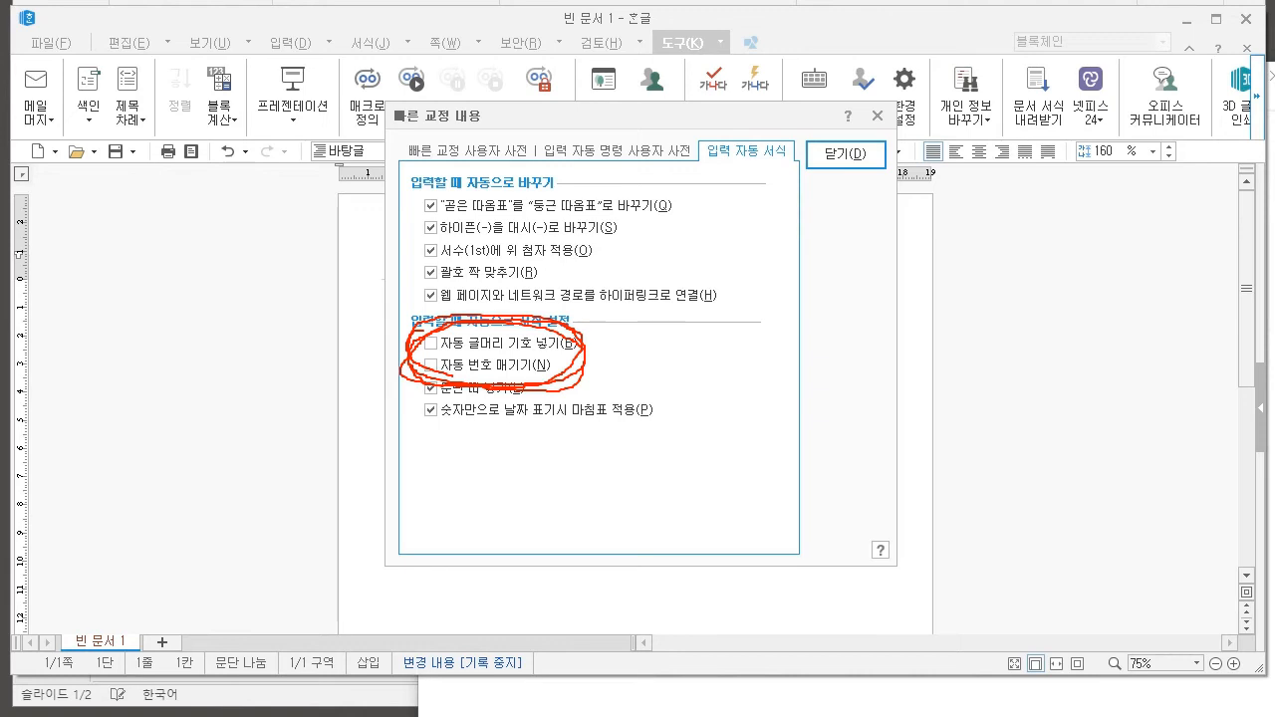
{"action": "key", "text": "Escape"}
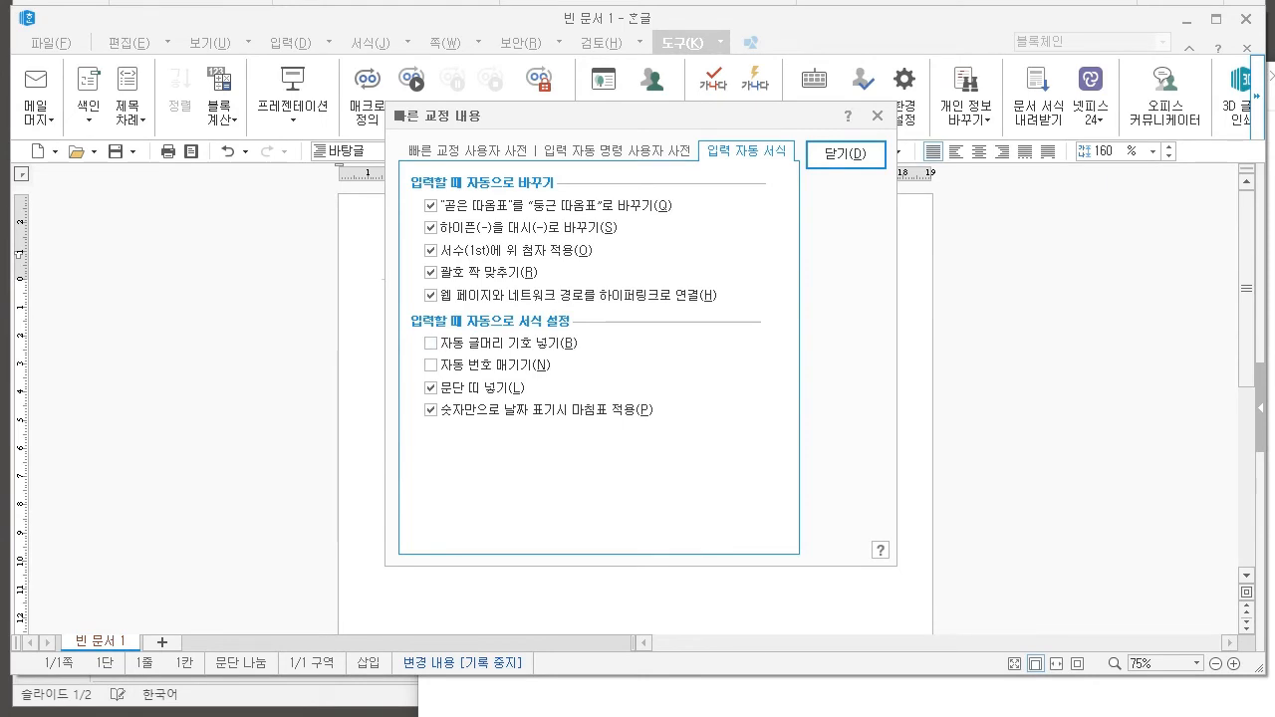
{"action": "left_click", "coordinate": [846, 155]}
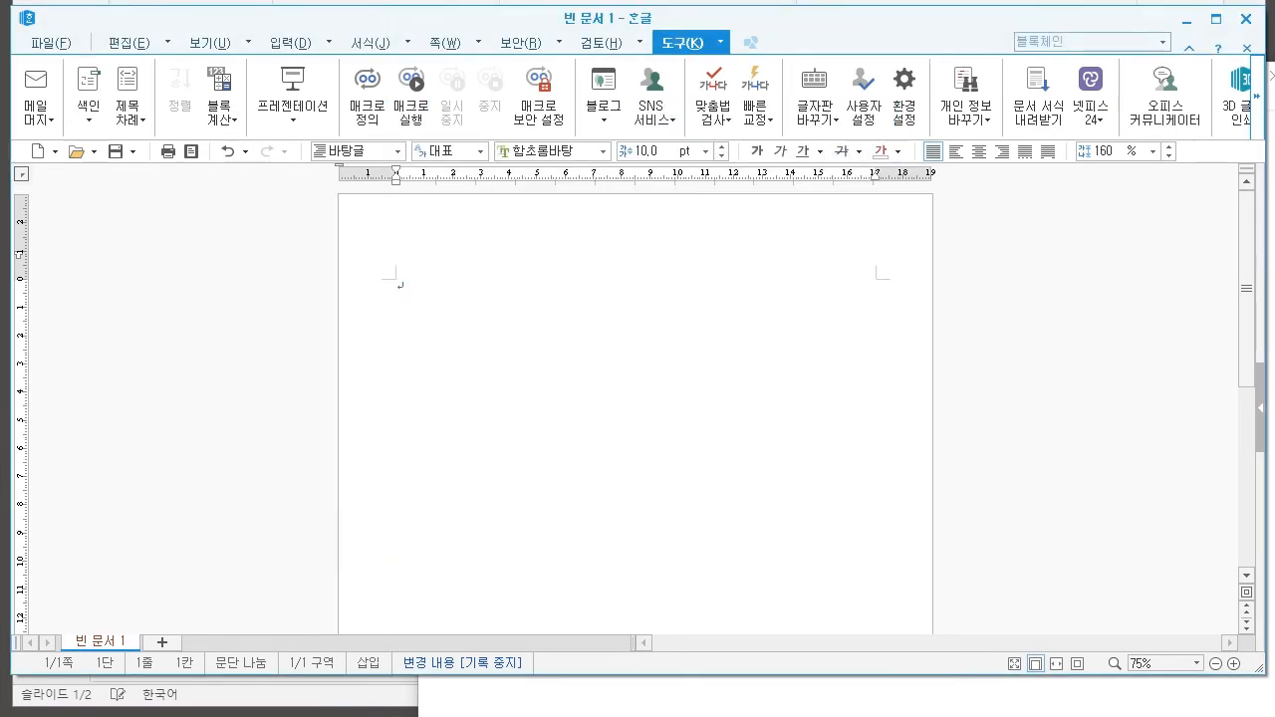
Switch to the notes and highlight the automatic formatting and 저장 items in the 기본 설정 line
{"action": "key", "text": "alt+Tab"}
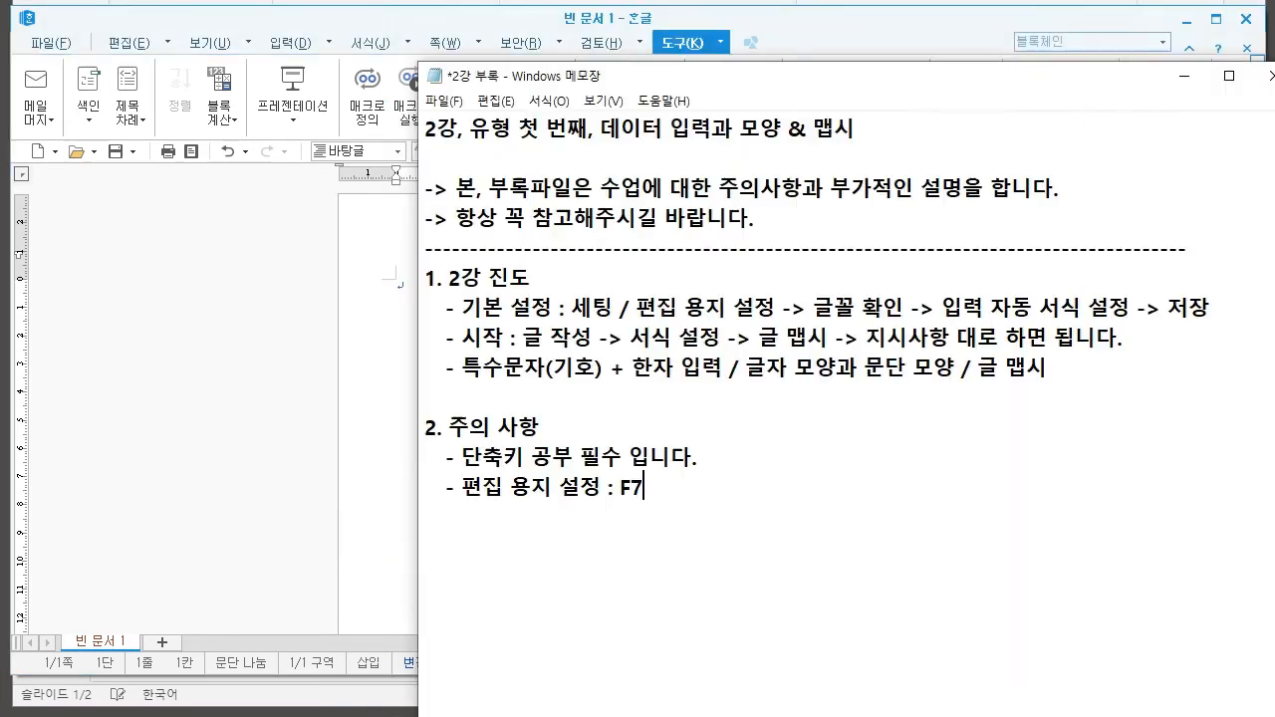
{"action": "left_click_drag", "start_coordinate": [941, 307], "coordinate": [1209, 307]}
{"action": "left_click", "coordinate": [1210, 307]}
{"action": "key", "text": "alt+Tab"}
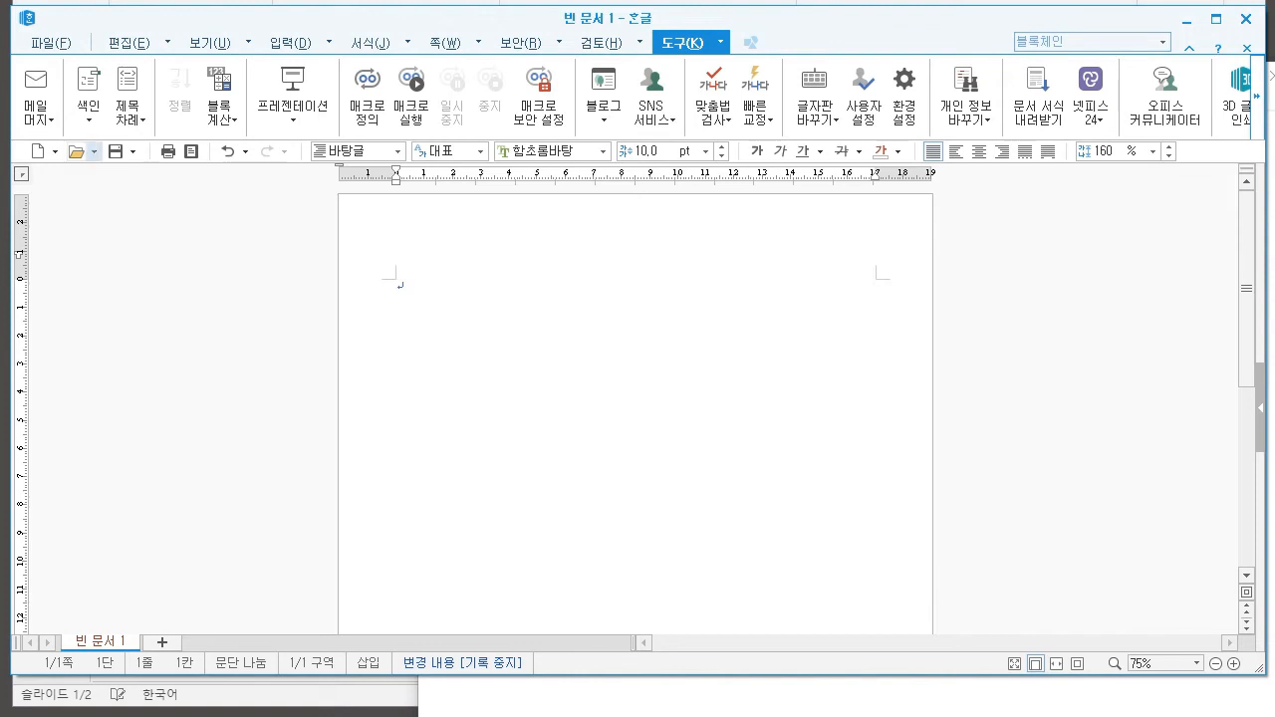
{"action": "key", "text": "alt+Tab"}
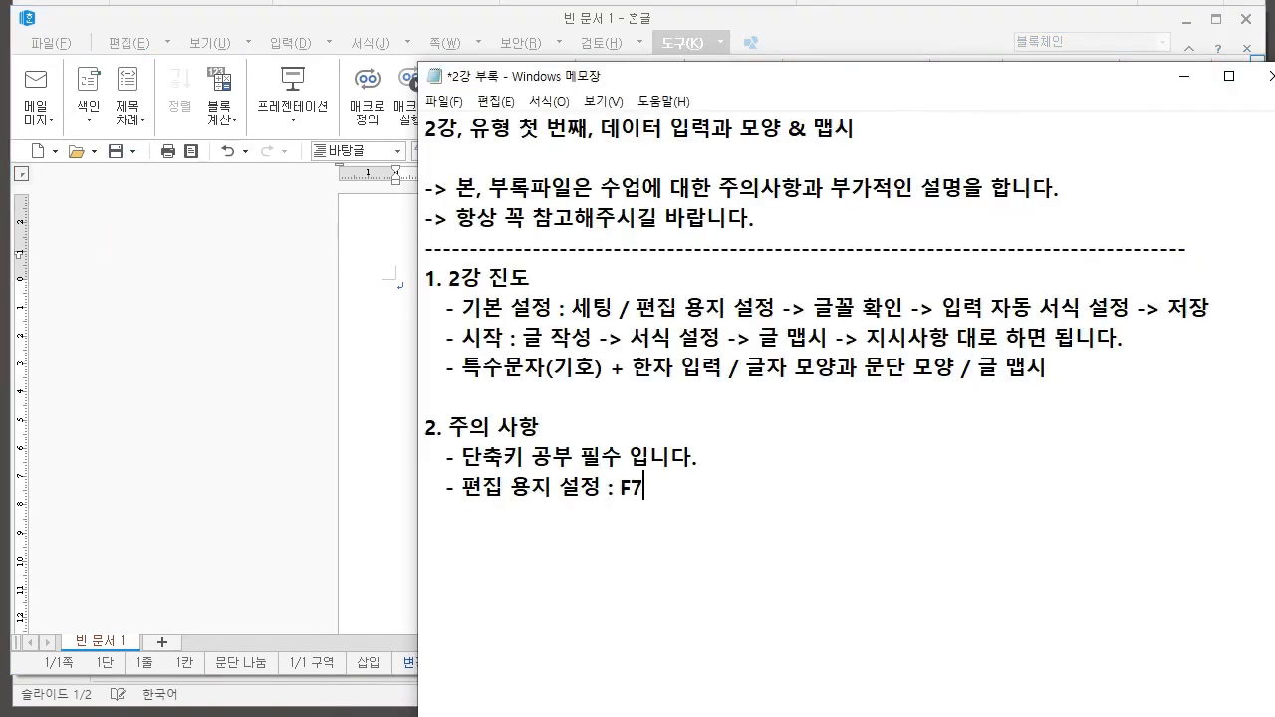
Add the line "- 저장 : Ctrl + s / 지시사항 대로 하면서 계속 저장을 하셔야 합니다." under 주의 사항
{"action": "key", "text": "Return"}
{"action": "type", "text": "- 제"}
{"action": "type", "text": "장 : Ctrl "}
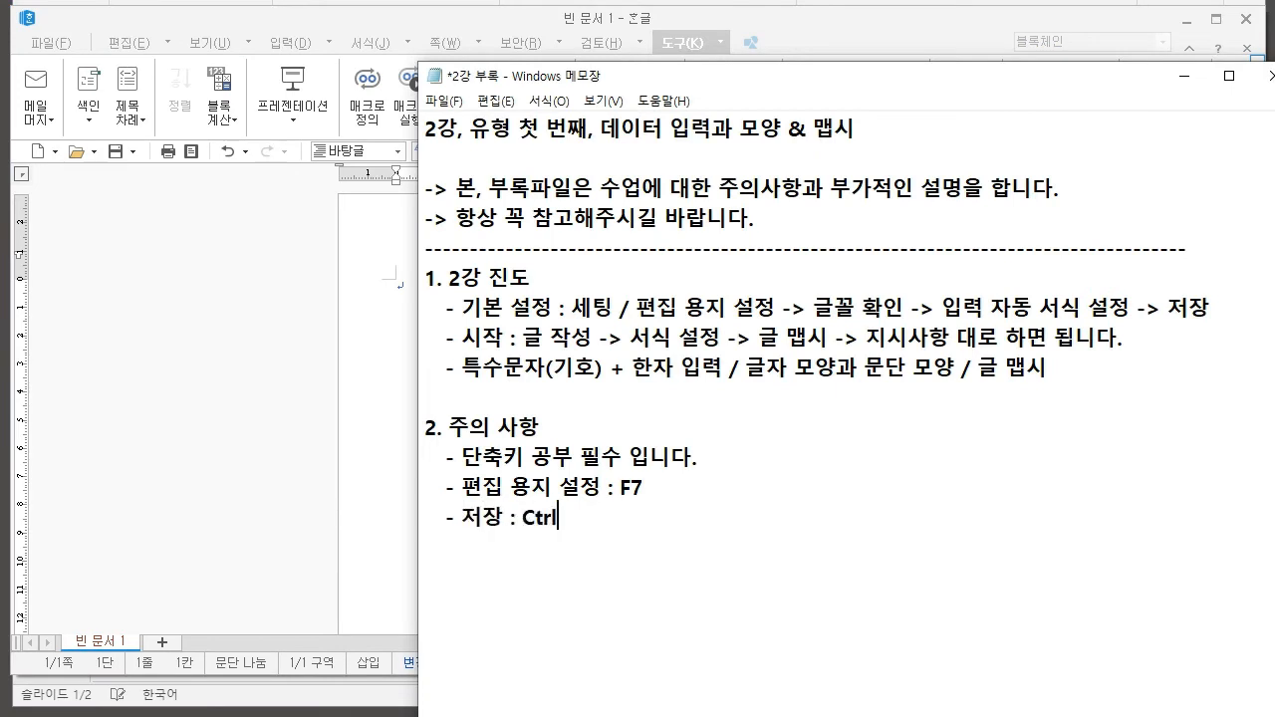
{"action": "type", "text": "+ s"}
{"action": "type", "text": " / "}
{"action": "type", "text": "지시사항 대로 ㅎ"}
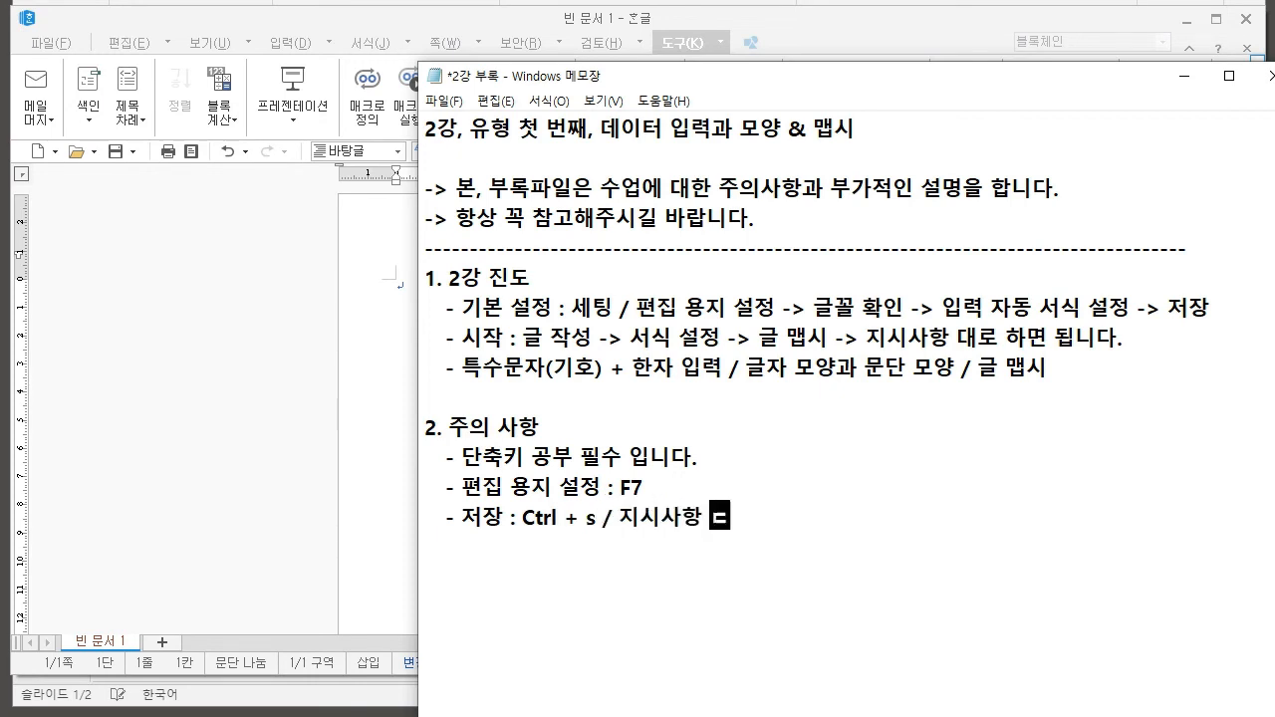
{"action": "type", "text": "하면서 계속 "}
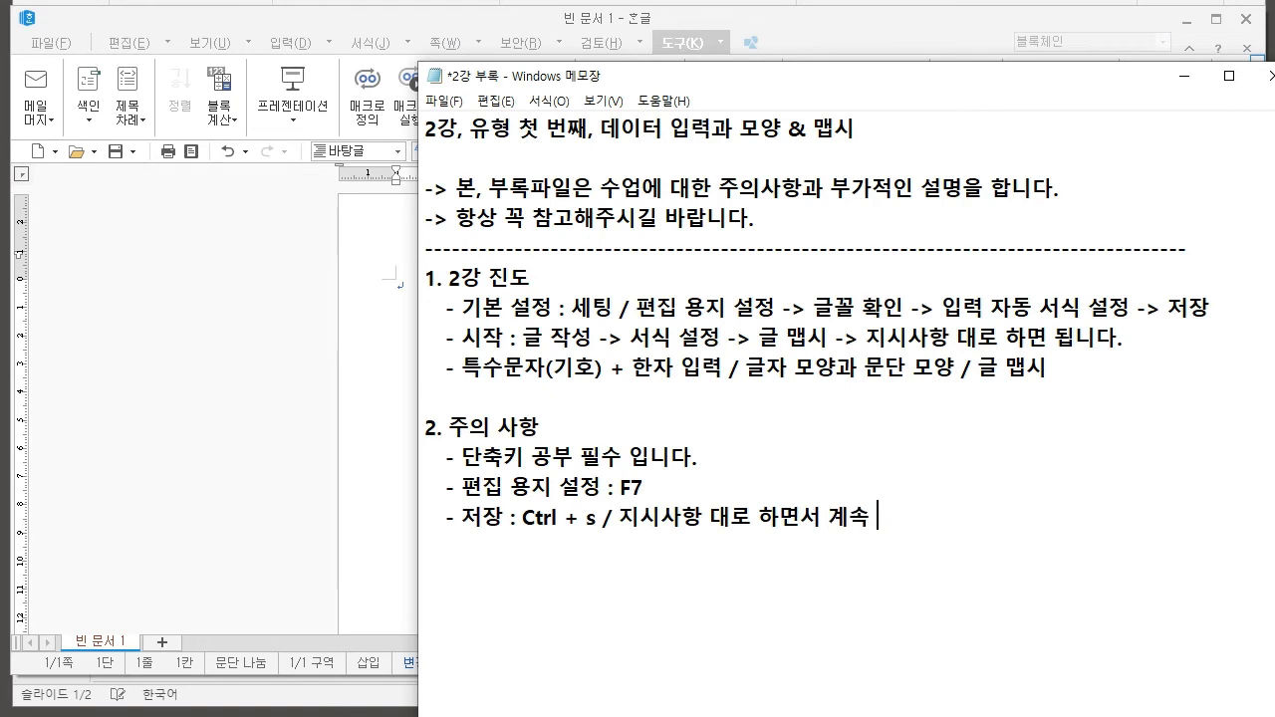
{"action": "type", "text": "저장을 하셔야 합"}
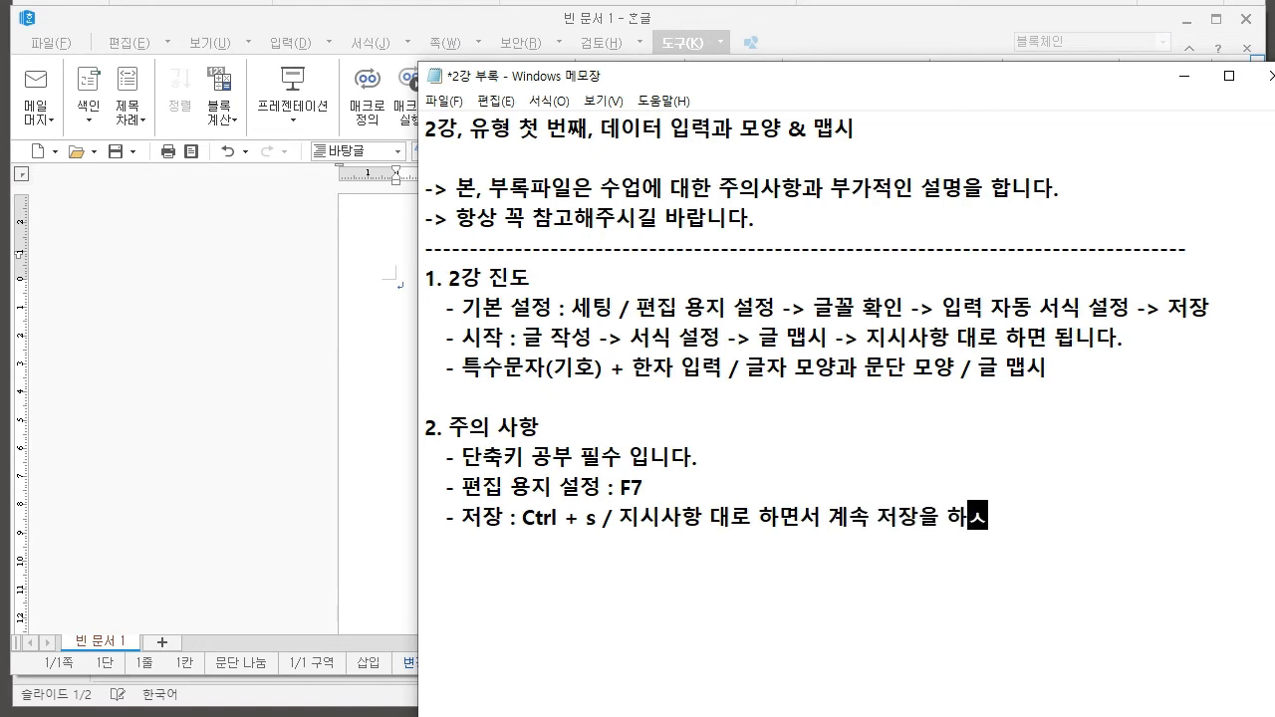
{"action": "type", "text": "니다."}
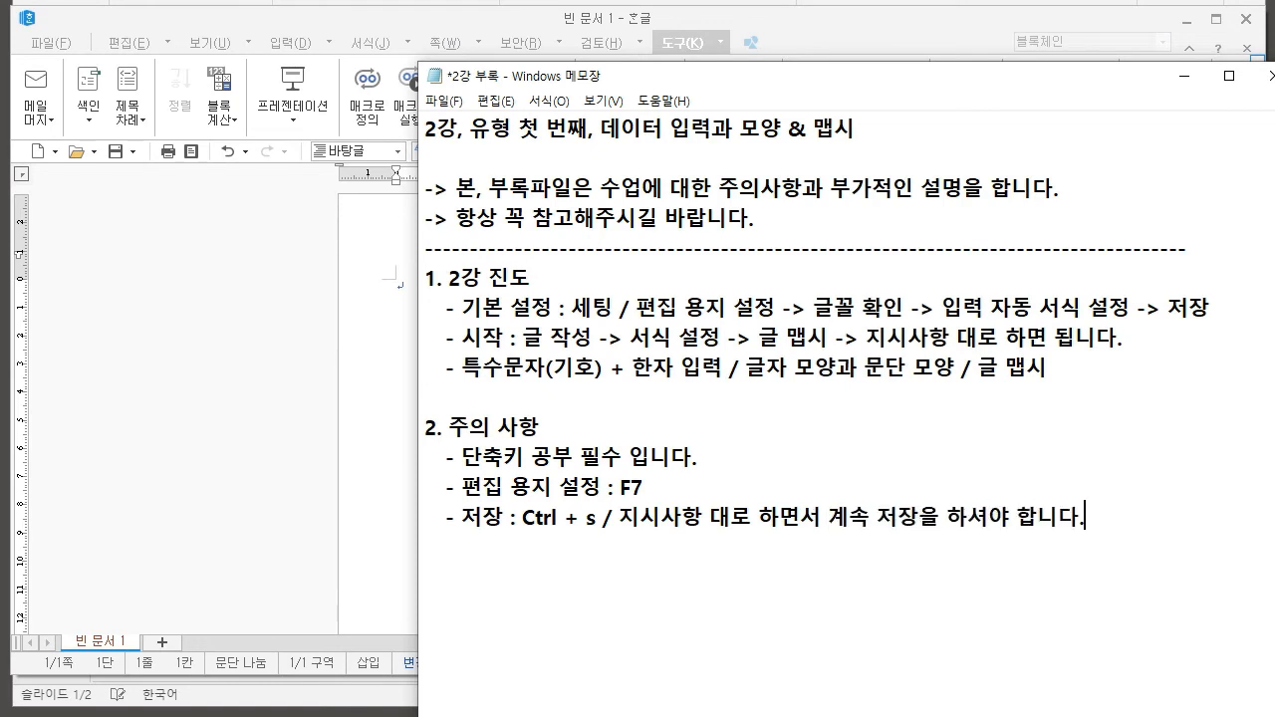
Switch to the blank Hangul document, view its save dialog, cancel it and return to the notes
{"action": "key", "text": "alt+Tab"}
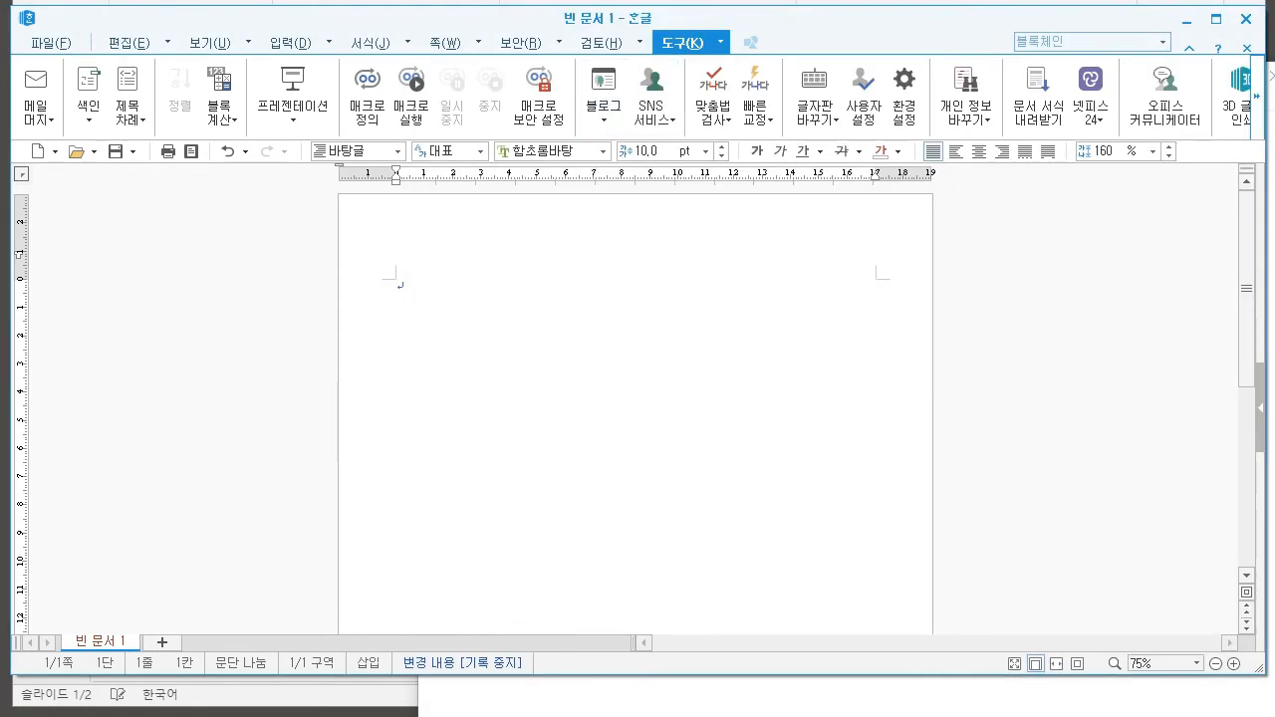
{"action": "key", "text": "alt+v"}
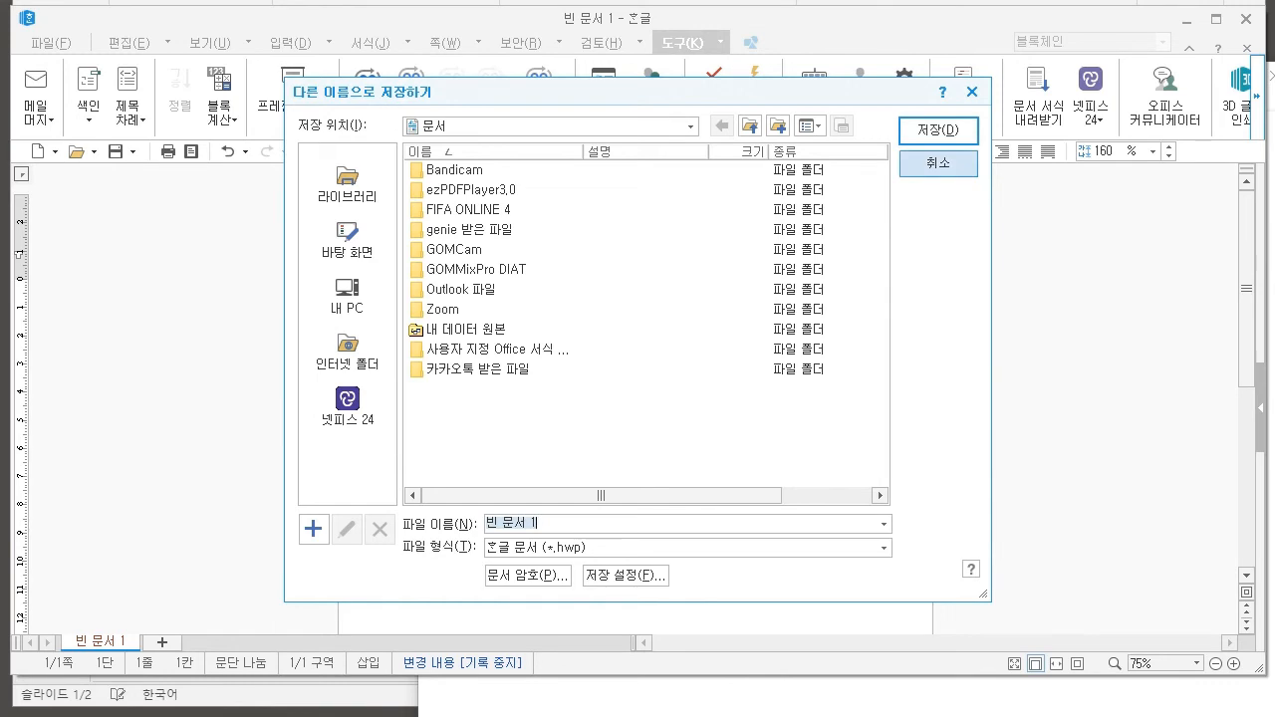
{"action": "left_click", "coordinate": [938, 163]}
{"action": "left_click", "coordinate": [899, 697]}
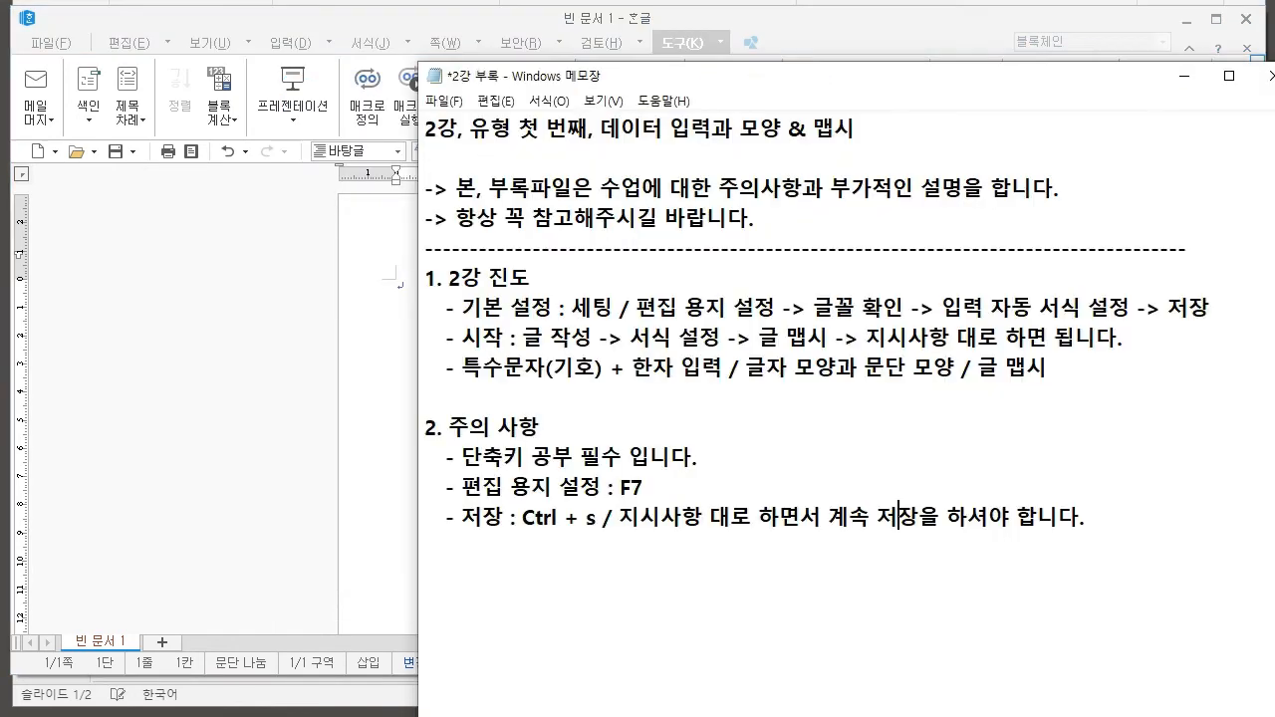
Highlight the 기본 설정 line and the 특수문자(기호) line in the lesson's progress notes
{"action": "left_click_drag", "start_coordinate": [461, 308], "coordinate": [1212, 308]}
{"action": "left_click", "coordinate": [1191, 307]}
{"action": "left_click_drag", "start_coordinate": [460, 366], "coordinate": [956, 368]}
{"action": "left_click", "coordinate": [1048, 369]}
Switch to the blank Hangul document and close it without saving
{"action": "key", "text": "alt+Tab"}
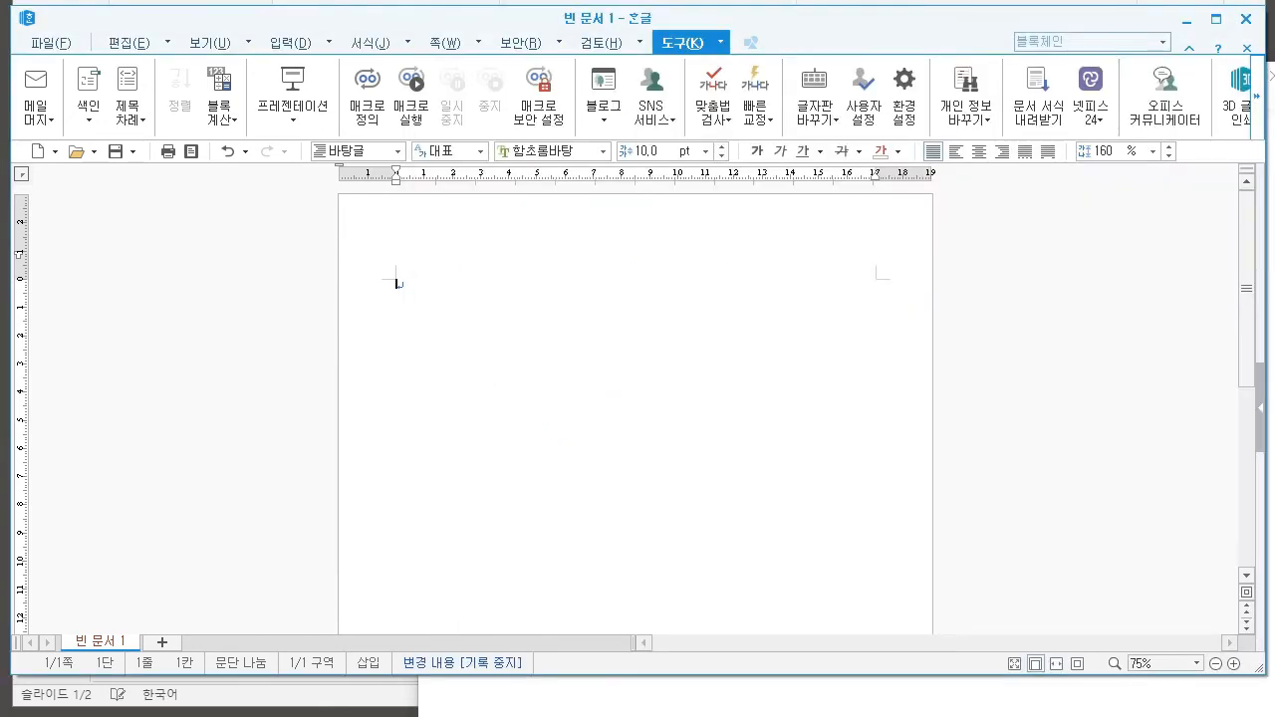
{"action": "left_click", "coordinate": [1245, 19]}
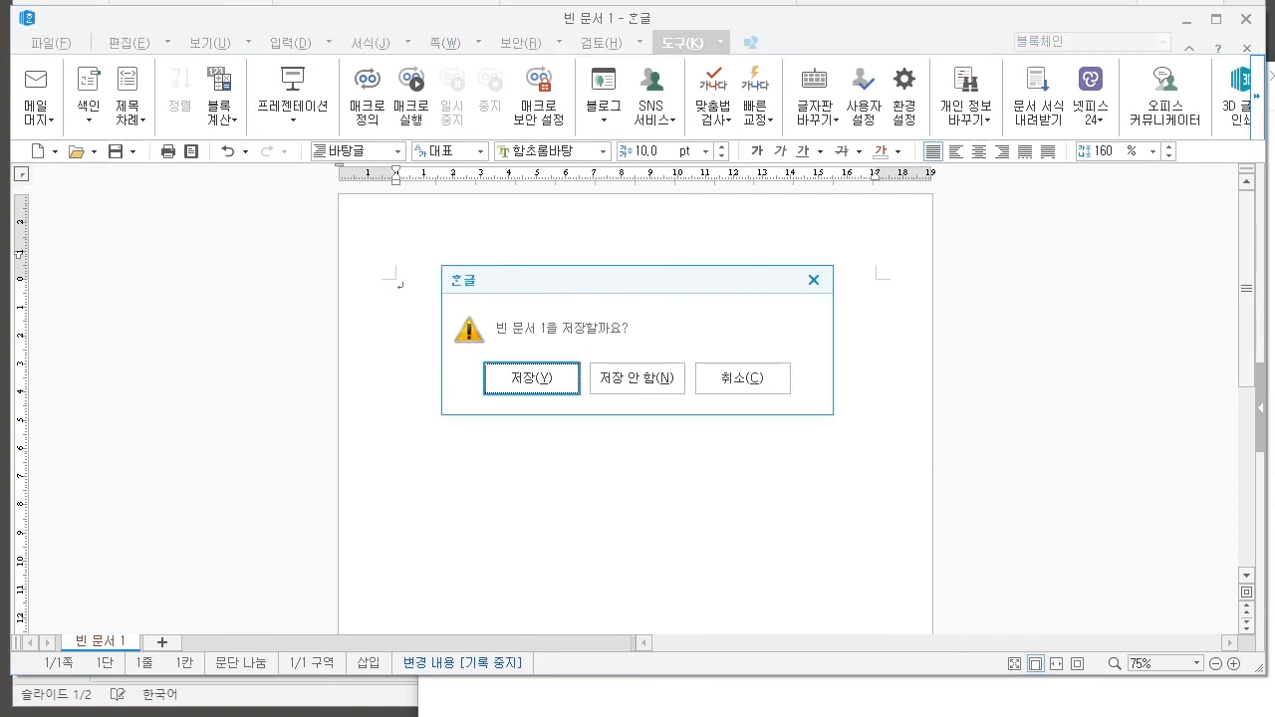
{"action": "left_click", "coordinate": [638, 378]}
Open the 타자 연습 document from the 샘플 folder in Hangul and dismiss the trial version notice
{"action": "key", "text": "alt+Tab"}
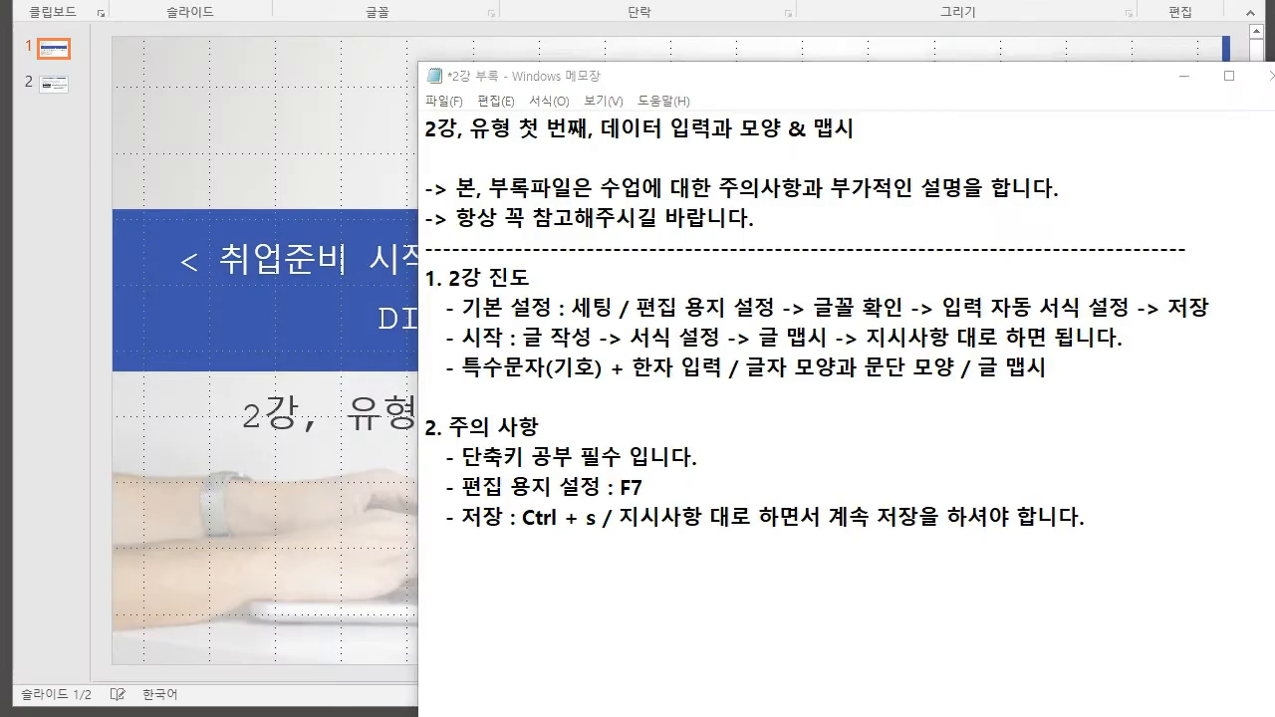
{"action": "left_click", "coordinate": [382, 257]}
{"action": "double_click", "coordinate": [382, 257]}
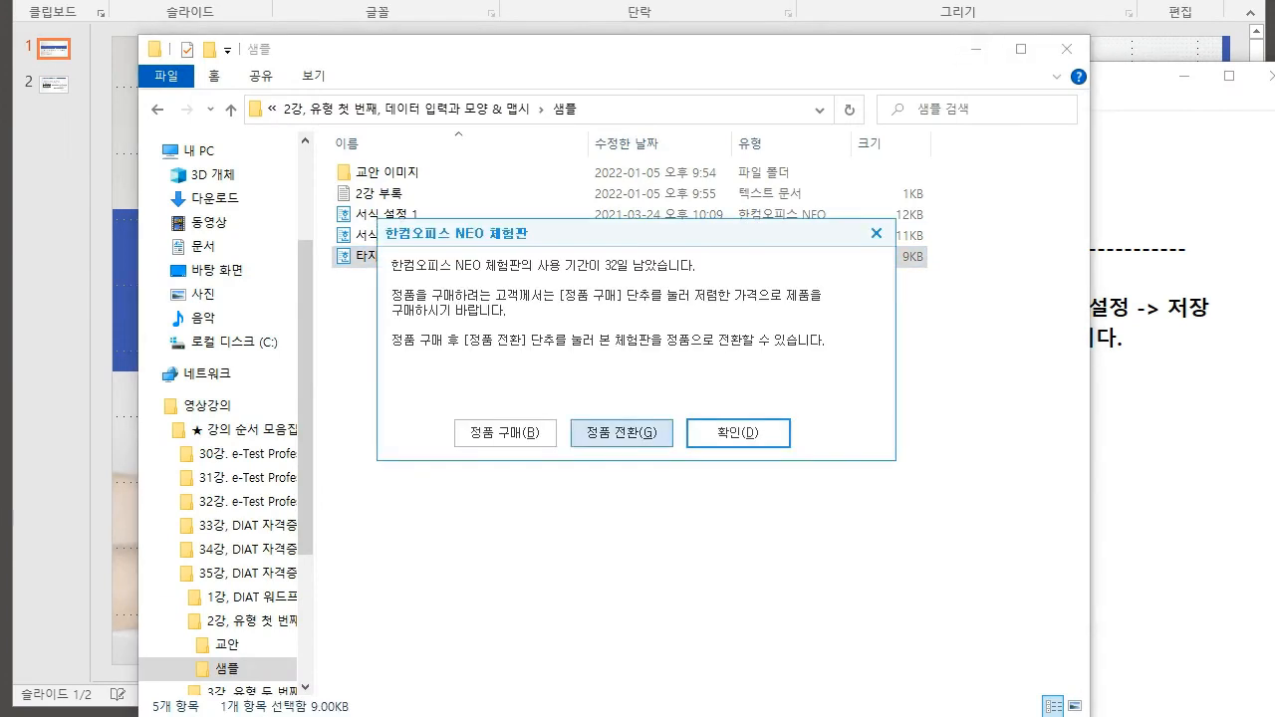
{"action": "left_click", "coordinate": [738, 432]}
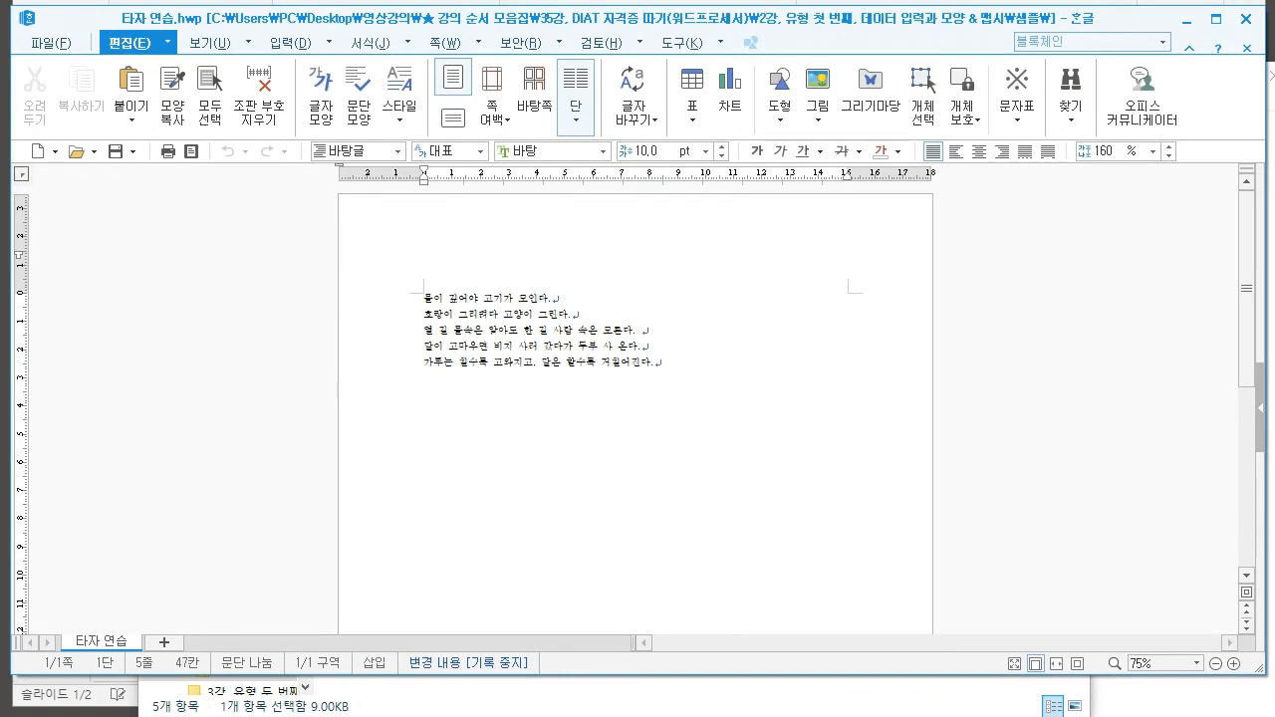
Enlarge the view of the 타자 연습 document and highlight its five practice sentences
{"action": "scroll", "coordinate": [636, 398], "scroll_direction": "up", "scroll_amount": 8}
{"action": "scroll", "coordinate": [636, 399], "scroll_direction": "down", "scroll_amount": 2}
{"action": "left_click_drag", "start_coordinate": [666, 320], "coordinate": [313, 222]}
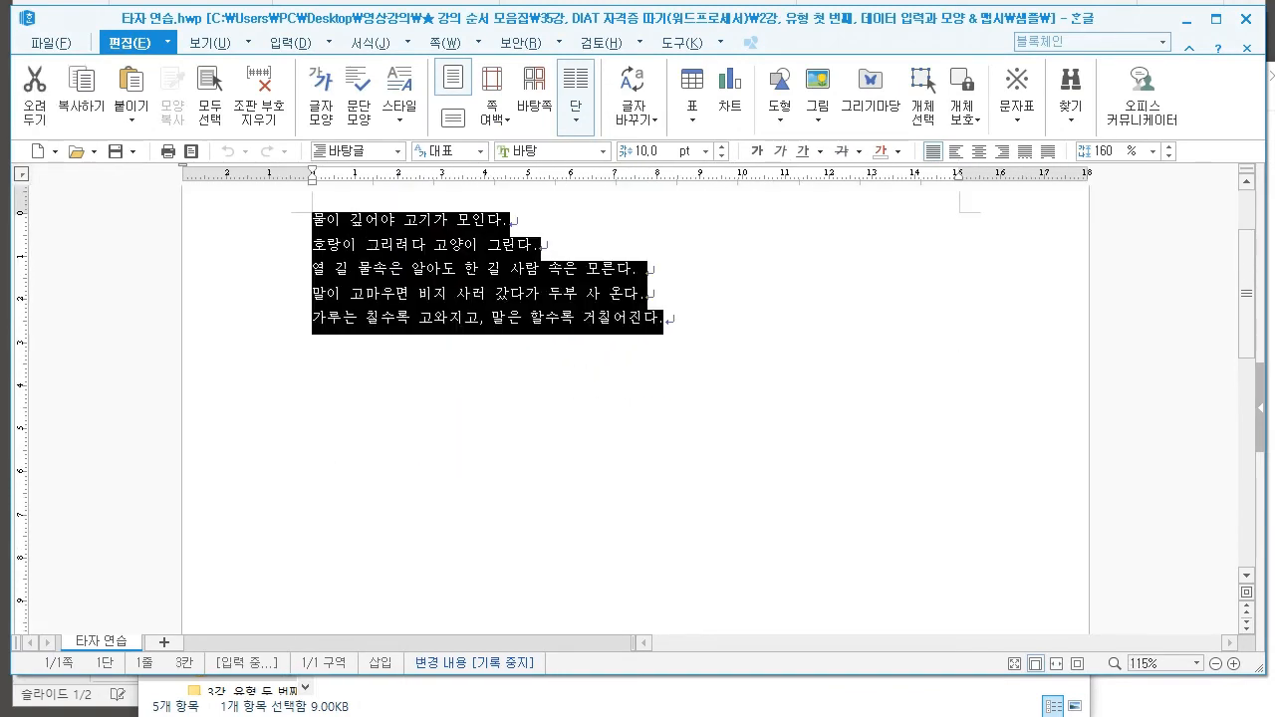
{"action": "left_click", "coordinate": [666, 319]}
{"action": "scroll", "coordinate": [636, 399], "scroll_direction": "up", "scroll_amount": 2}
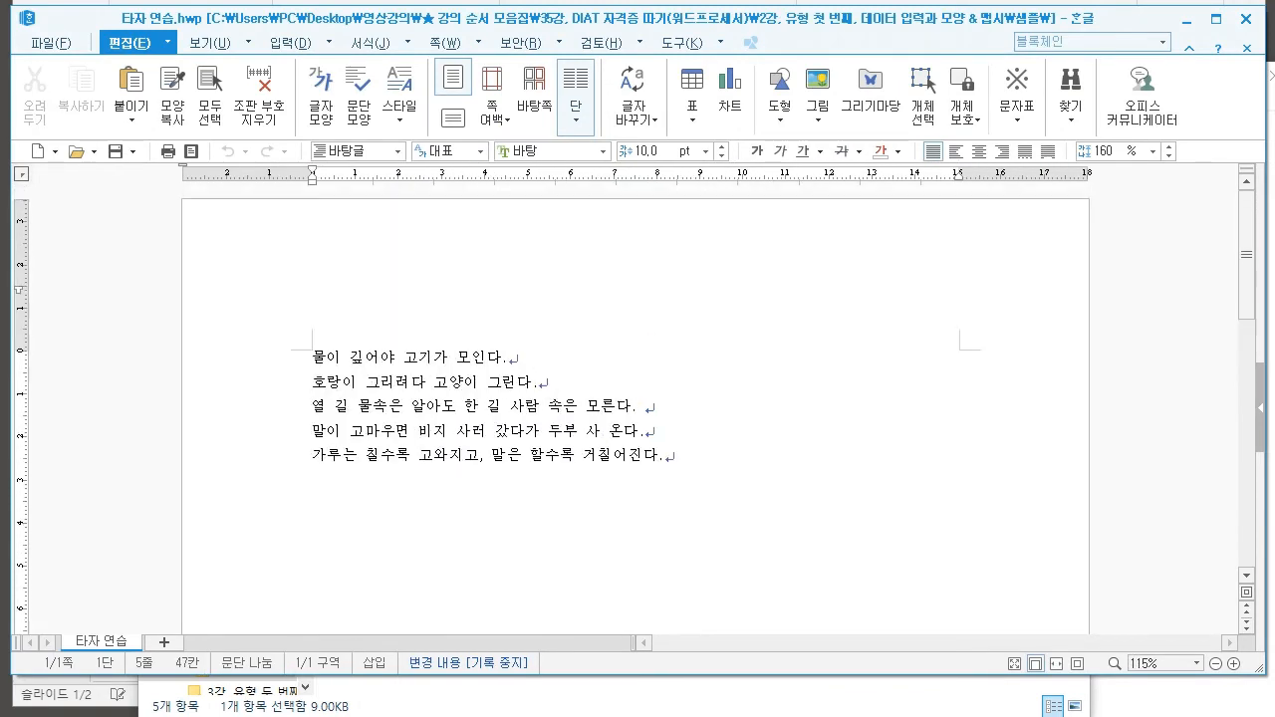
Add two blank lines after the last practice sentence and insert a single-cell table there
{"action": "key", "text": "Return"}
{"action": "key", "text": "Return"}
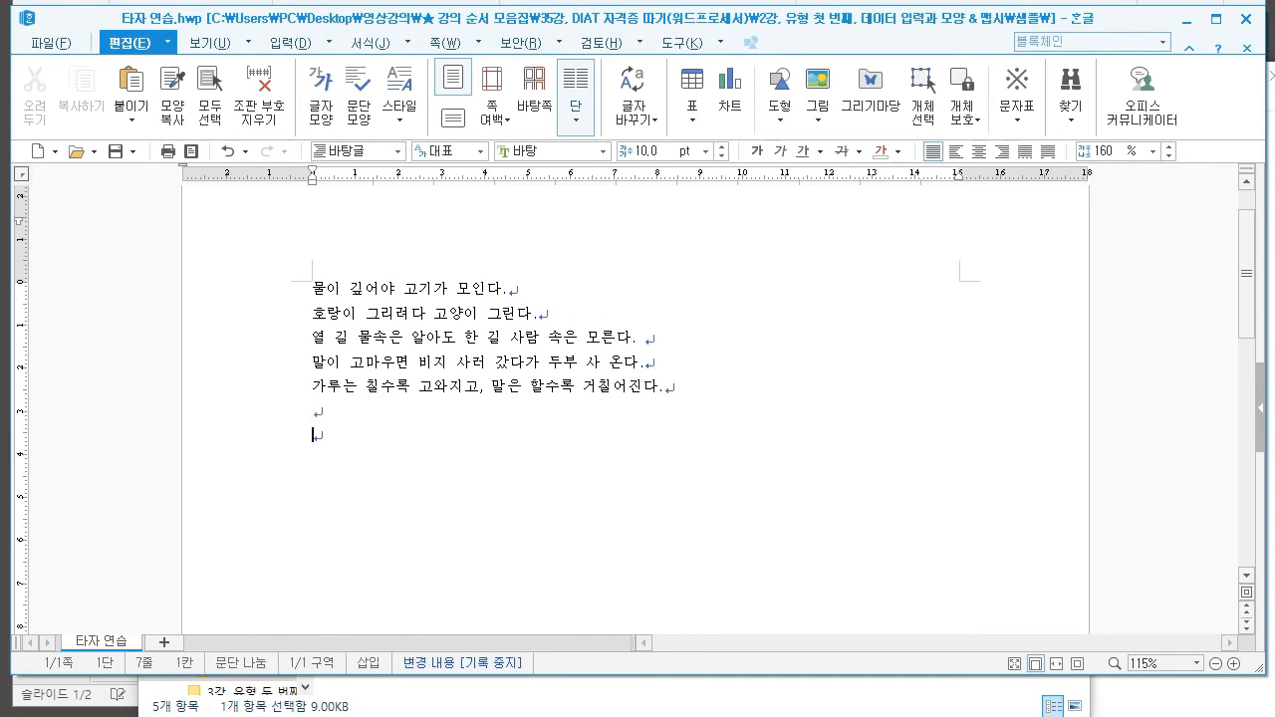
{"action": "key", "text": "ctrl+n"}
{"action": "key", "text": "t"}
{"action": "key", "text": "Return"}
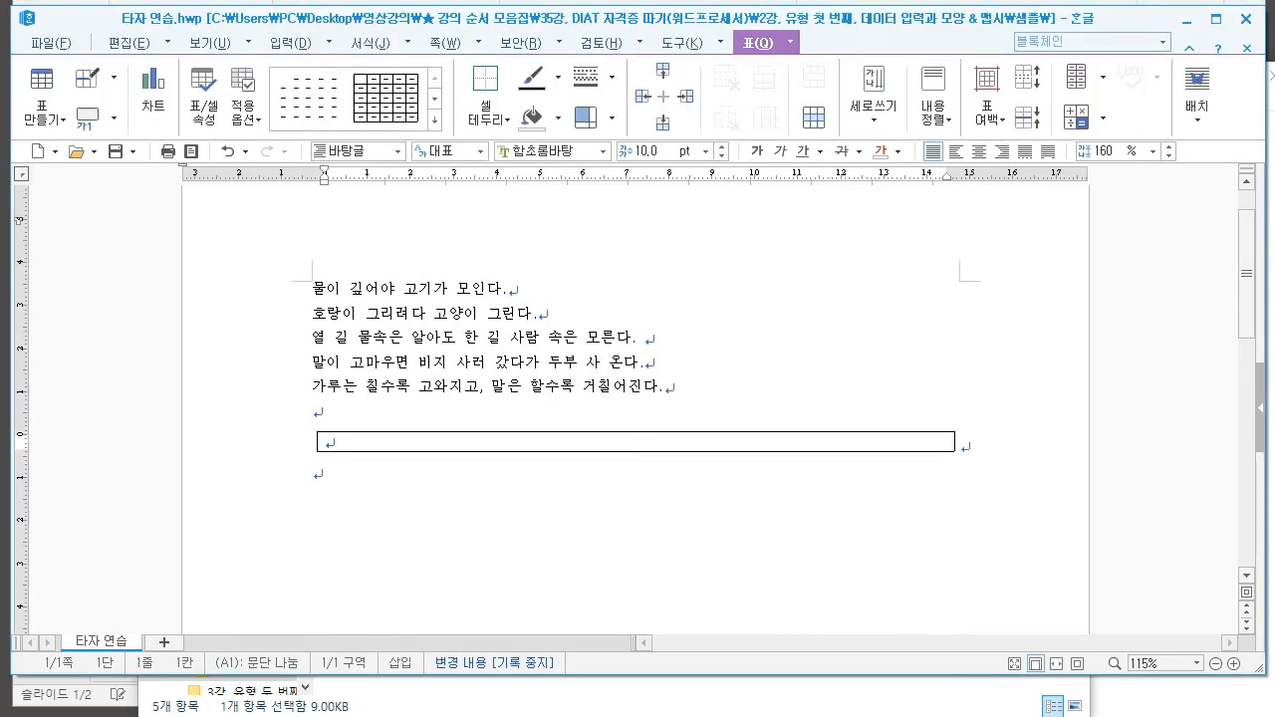
Narrow the table to about the width of the longest practice sentence and place the cursor in its cell
{"action": "left_click_drag", "start_coordinate": [955, 442], "coordinate": [675, 441]}
{"action": "left_click", "coordinate": [680, 446]}
{"action": "left_click", "coordinate": [326, 442]}
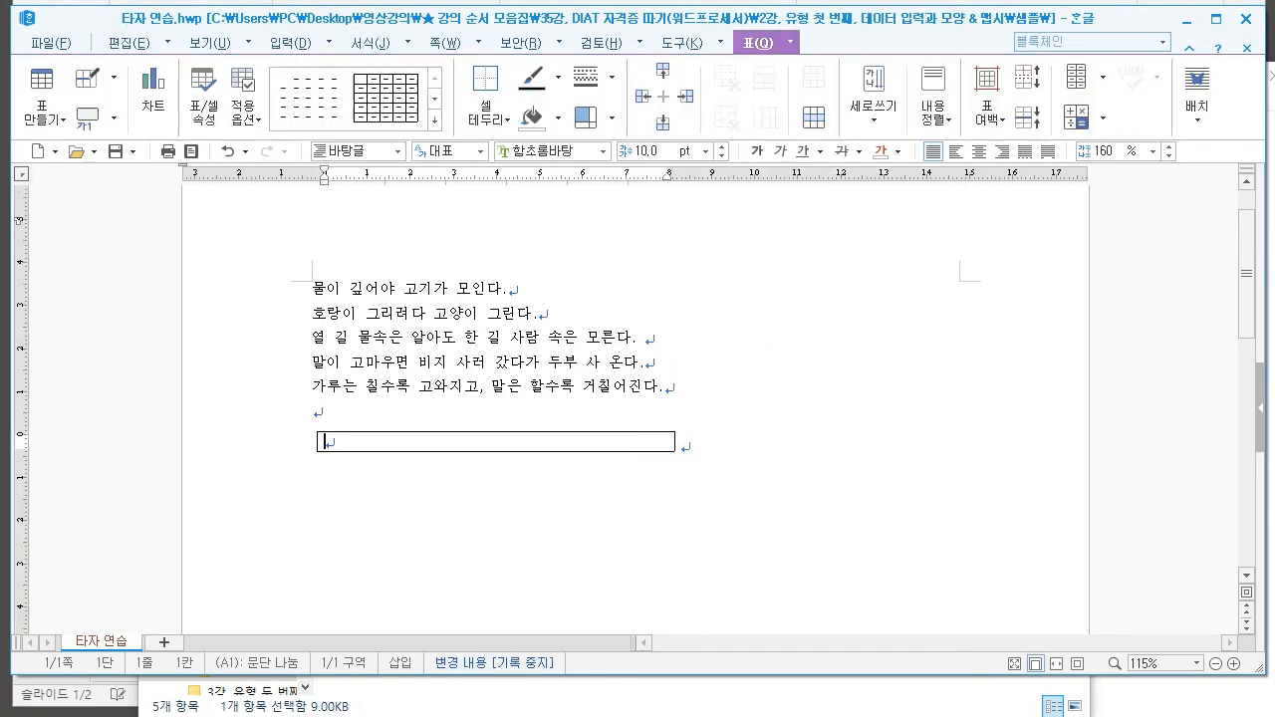
Select the table's cell and increase its height to about 2.6 cm
{"action": "key", "text": "F5"}
{"action": "key", "text": "ctrl+Down"}
{"action": "key", "text": "ctrl+Down"}
{"action": "key", "text": "ctrl+Down"}
{"action": "key", "text": "ctrl+Down"}
{"action": "key", "text": "ctrl+Down"}
{"action": "key", "text": "ctrl+Down"}
{"action": "key", "text": "ctrl+Down"}
{"action": "key", "text": "ctrl+Down"}
{"action": "key", "text": "ctrl+Down"}
{"action": "key", "text": "ctrl+Down"}
{"action": "key", "text": "ctrl+Down"}
{"action": "key", "text": "ctrl+Down"}
{"action": "key", "text": "ctrl+Down"}
{"action": "key", "text": "ctrl+Down"}
{"action": "key", "text": "ctrl+Down"}
{"action": "key", "text": "ctrl+Down"}
{"action": "key", "text": "ctrl+Down"}
{"action": "key", "text": "ctrl+Down"}
{"action": "key", "text": "ctrl+Down"}
{"action": "key", "text": "ctrl+Down"}
{"action": "key", "text": "ctrl+Down"}
{"action": "key", "text": "ctrl+Down"}
{"action": "key", "text": "ctrl+Down"}
{"action": "key", "text": "ctrl+Down"}
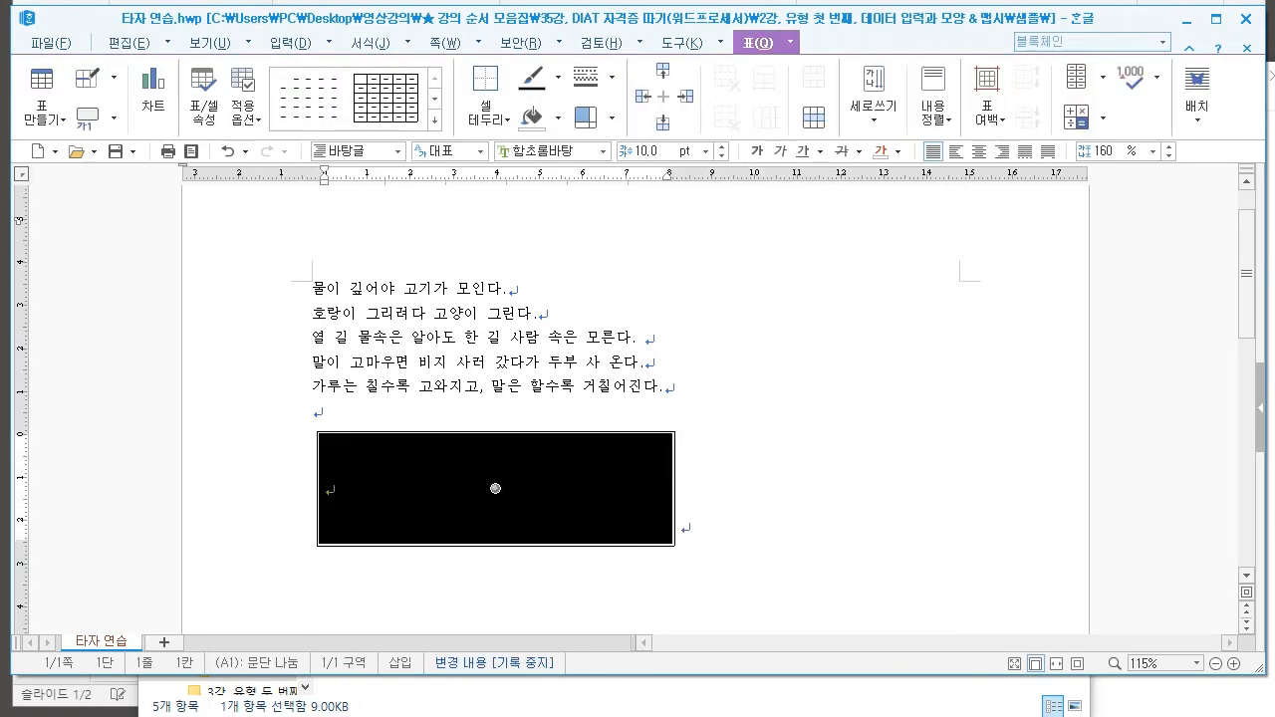
Enlarge the selected table cell to about 10.6 cm wide and 4.9 cm high, and place the cursor inside it
{"action": "key", "text": "ctrl+Right"}
{"action": "key", "text": "ctrl+Right"}
{"action": "key", "text": "ctrl+Right"}
{"action": "key", "text": "ctrl+Right"}
{"action": "key", "text": "ctrl+Right"}
{"action": "key", "text": "ctrl+Right"}
{"action": "key", "text": "ctrl+Right"}
{"action": "key", "text": "ctrl+Right"}
{"action": "key", "text": "ctrl+Right"}
{"action": "key", "text": "ctrl+Right"}
{"action": "key", "text": "ctrl+Right"}
{"action": "key", "text": "ctrl+Right"}
{"action": "key", "text": "ctrl+Right"}
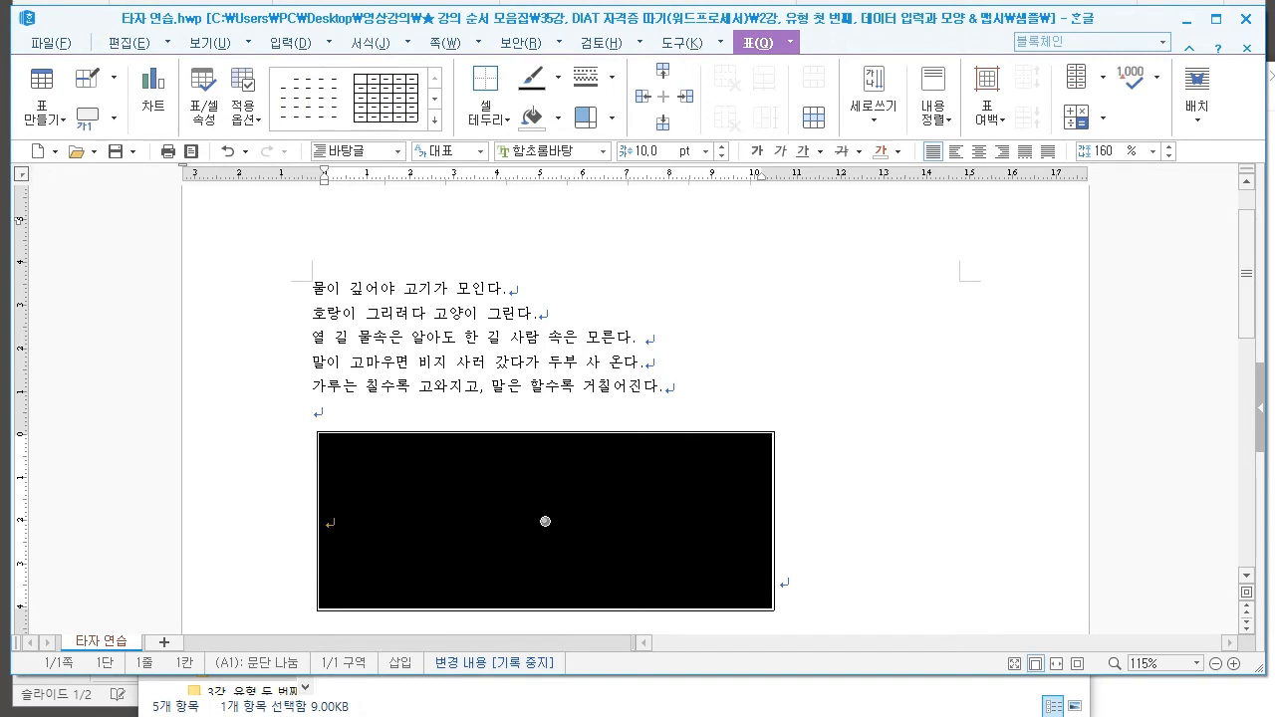
{"action": "key", "text": "ctrl+Down"}
{"action": "key", "text": "ctrl+Down"}
{"action": "key", "text": "ctrl+Down"}
{"action": "key", "text": "ctrl+Down"}
{"action": "key", "text": "ctrl+Down"}
{"action": "left_click", "coordinate": [474, 283]}
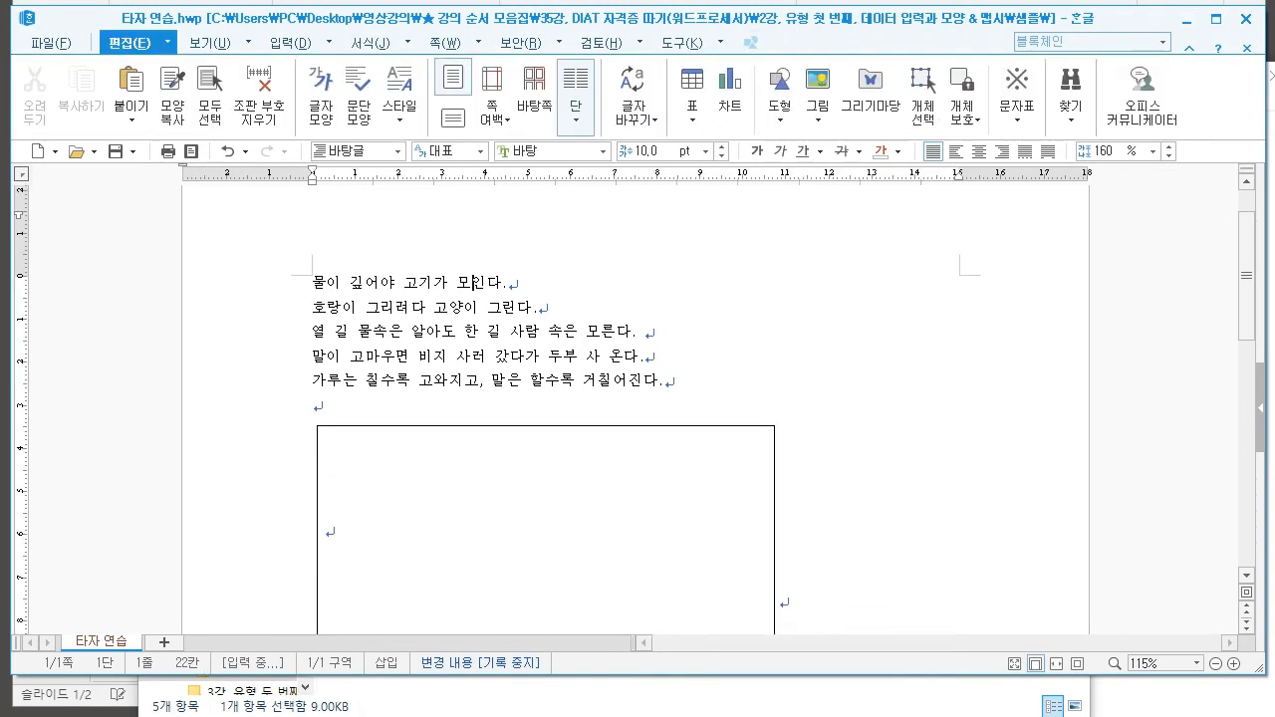
{"action": "scroll", "coordinate": [474, 283], "scroll_direction": "down", "scroll_amount": 1}
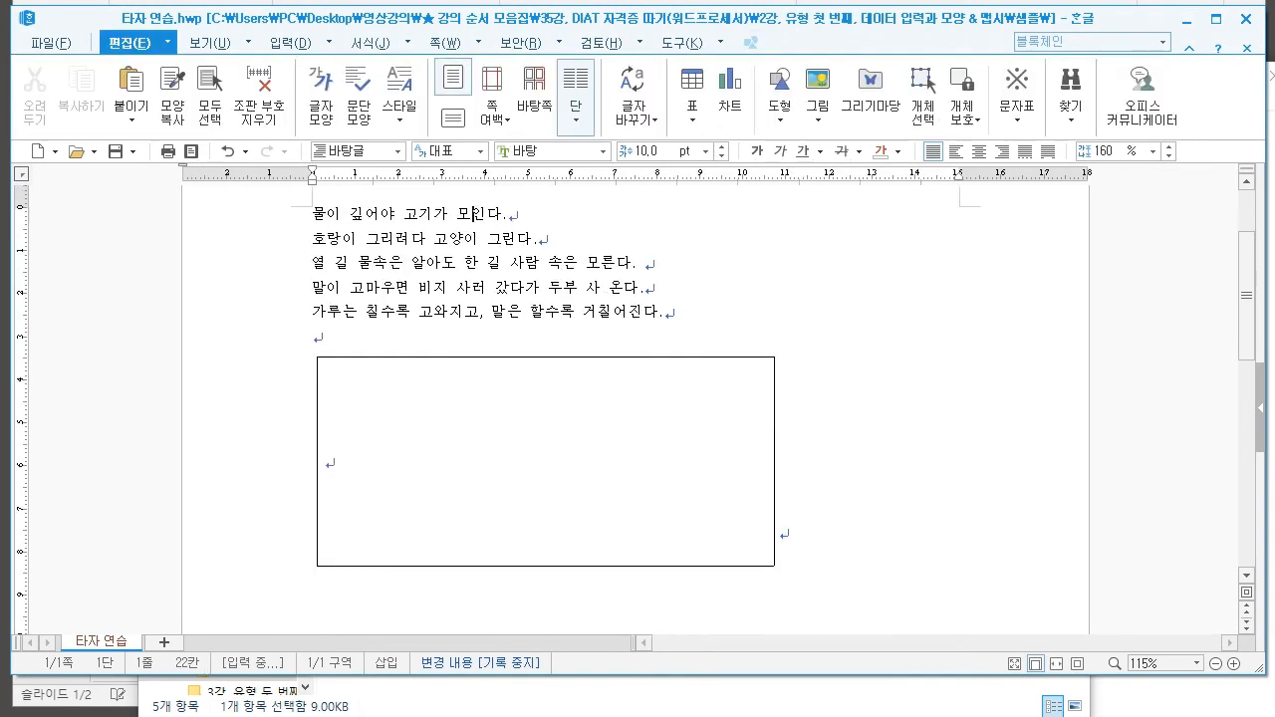
{"action": "left_click", "coordinate": [327, 464]}
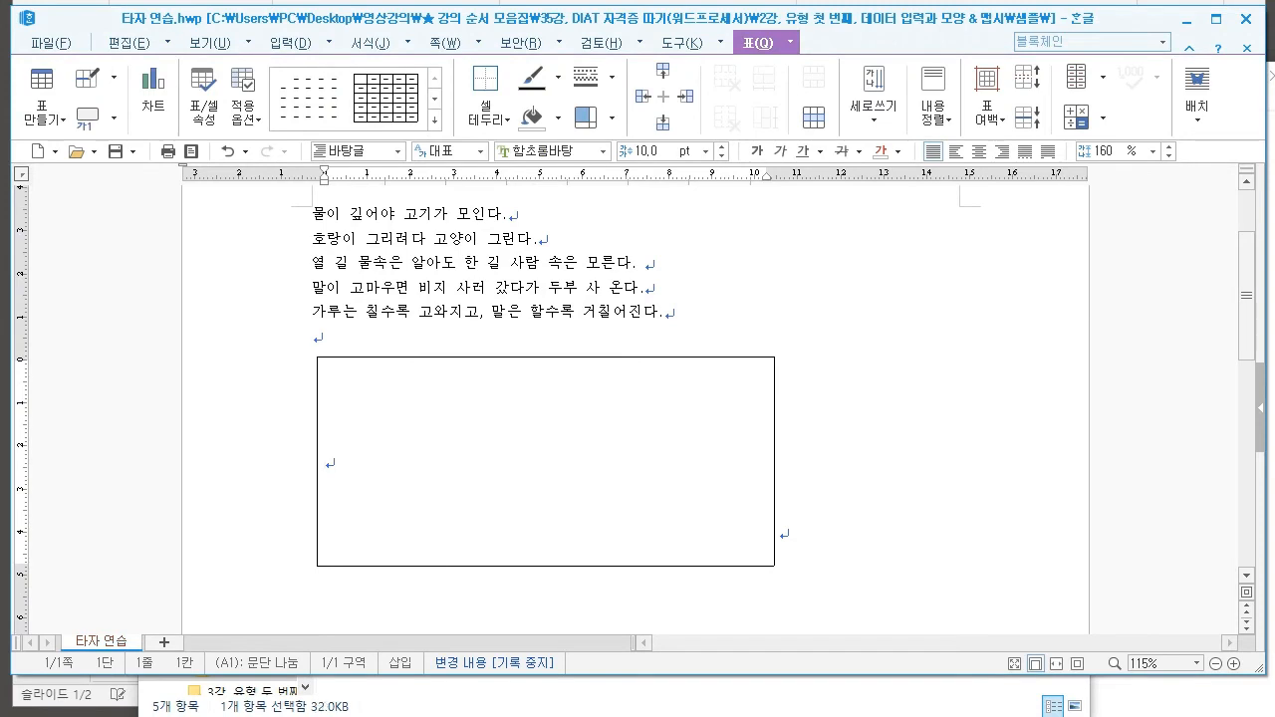
Highlight the five practice sentences above the table
{"action": "left_click_drag", "start_coordinate": [312, 214], "coordinate": [666, 312]}
{"action": "left_click", "coordinate": [667, 313]}
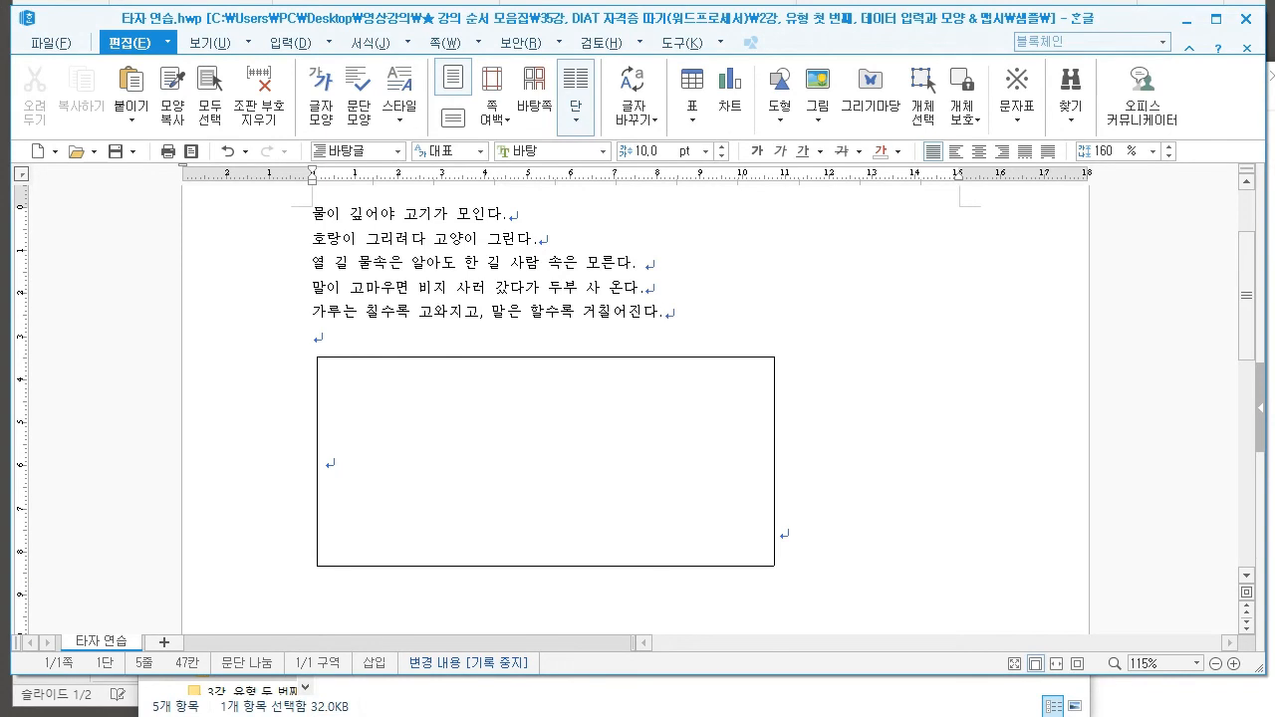
{"action": "left_click", "coordinate": [380, 288]}
{"action": "mouse_move", "coordinate": [666, 312]}
{"action": "left_mouse_down"}
{"action": "mouse_move", "coordinate": [313, 214]}
{"action": "mouse_move", "coordinate": [666, 312]}
{"action": "left_mouse_up"}
{"action": "left_click", "coordinate": [457, 263]}
{"action": "left_click", "coordinate": [665, 312]}
Delete the trailing space after the third practice sentence and place the cursor at the end of the last sentence
{"action": "key", "text": "Up"}
{"action": "key", "text": "Up"}
{"action": "key", "text": "Up"}
{"action": "key", "text": "Up"}
{"action": "key", "text": "Down"}
{"action": "key", "text": "Down"}
{"action": "key", "text": "BackSpace"}
{"action": "key", "text": "Down"}
{"action": "key", "text": "Down"}
{"action": "key", "text": "End"}
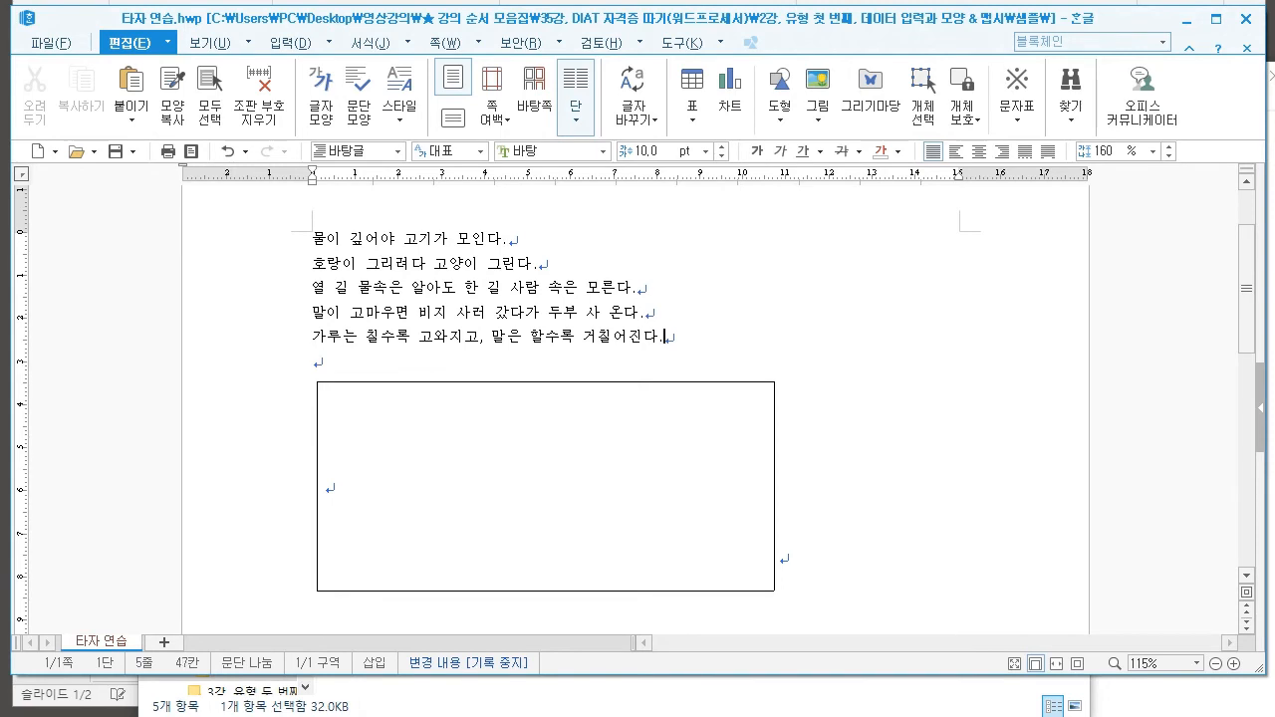
{"action": "left_click", "coordinate": [327, 488]}
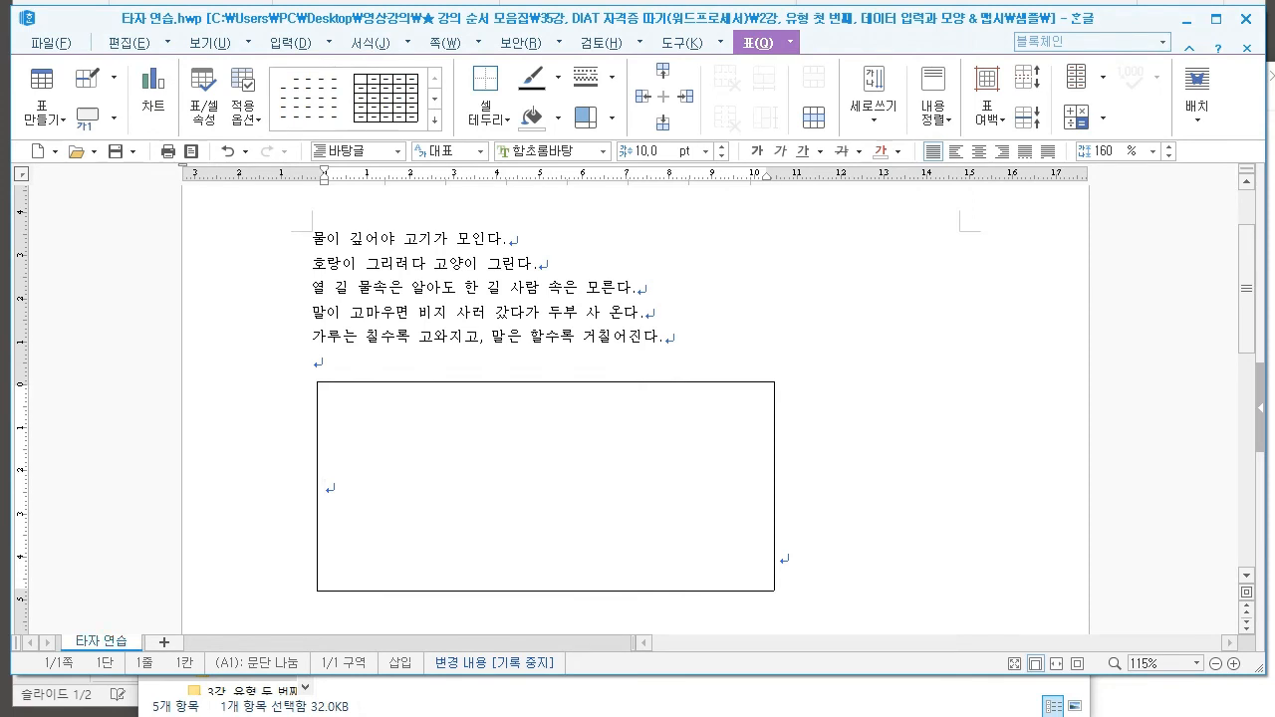
{"action": "mouse_move", "coordinate": [664, 338]}
{"action": "left_mouse_down"}
{"action": "mouse_move", "coordinate": [313, 239]}
{"action": "mouse_move", "coordinate": [666, 314]}
{"action": "mouse_move", "coordinate": [677, 360]}
{"action": "left_mouse_up"}
{"action": "left_click", "coordinate": [458, 239]}
{"action": "left_click", "coordinate": [677, 361]}
{"action": "left_click", "coordinate": [665, 338]}
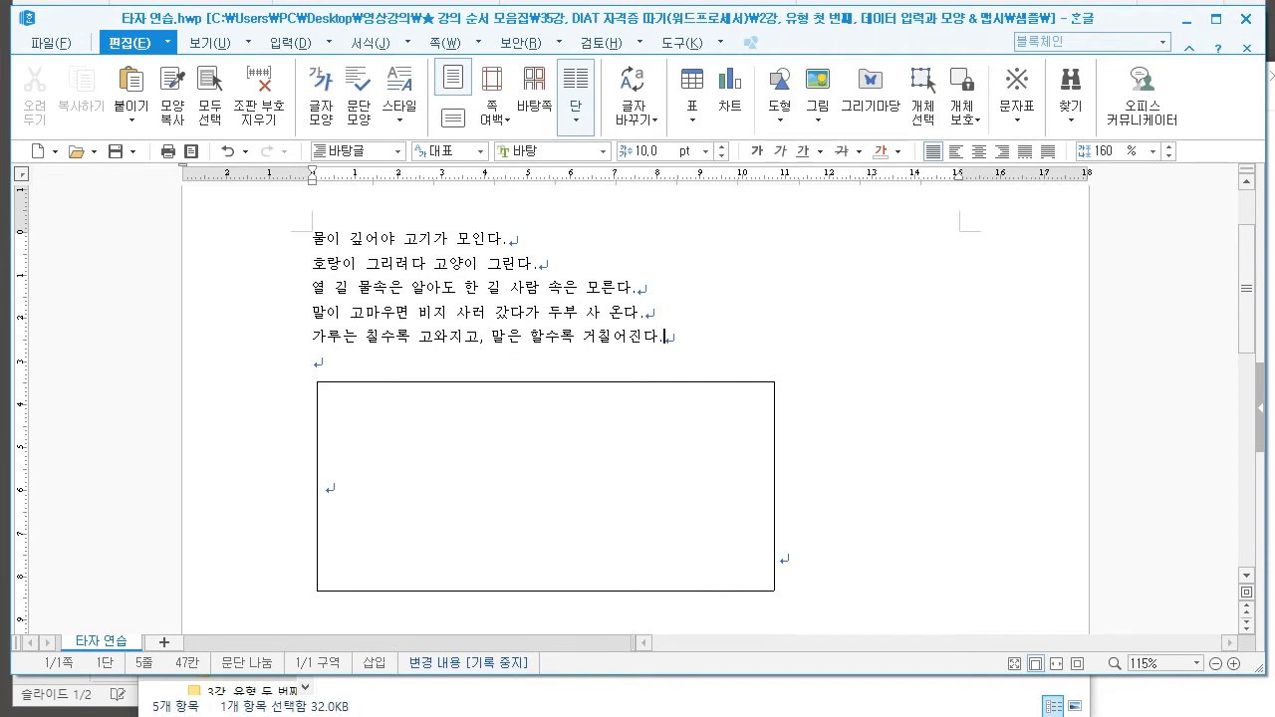
Enter the first practice sentence "물이 깊어야 고기가 모인다." in the table cell and start a new line
{"action": "left_click", "coordinate": [328, 486]}
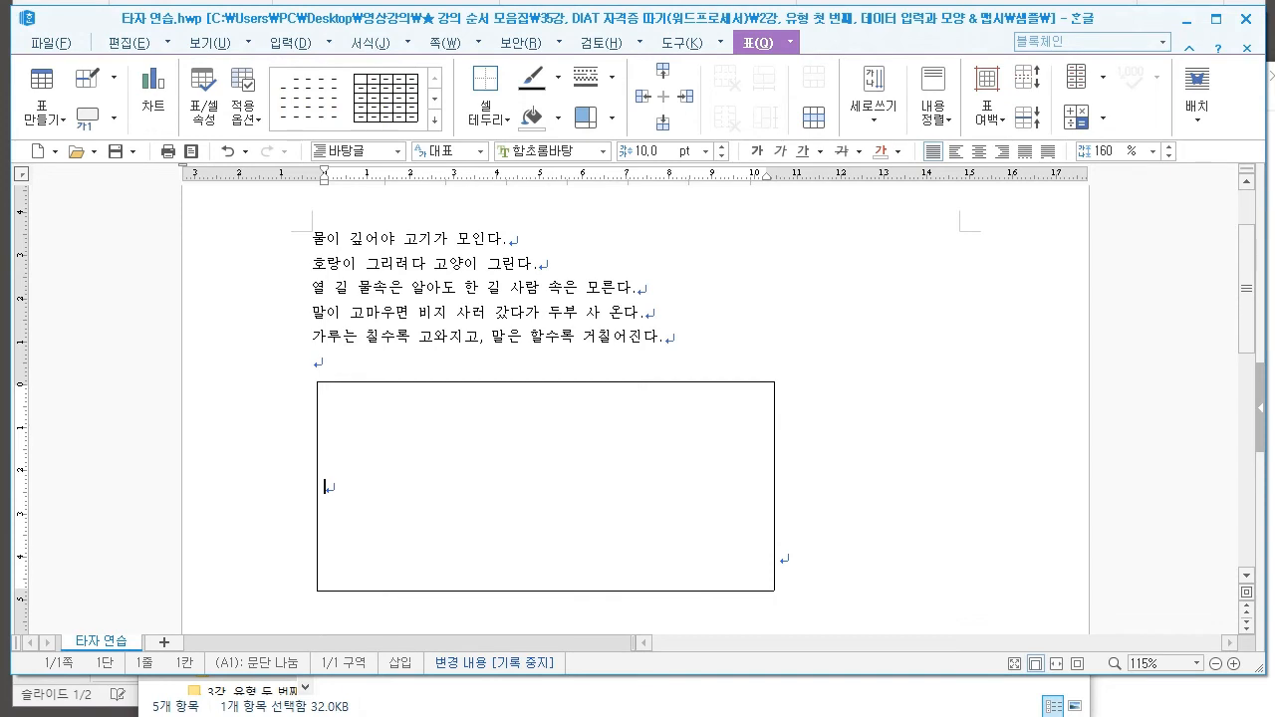
{"action": "type", "text": "ㅁ"}
{"action": "key", "text": "BackSpace"}
{"action": "type", "text": "물이 깊어야 고기가 모"}
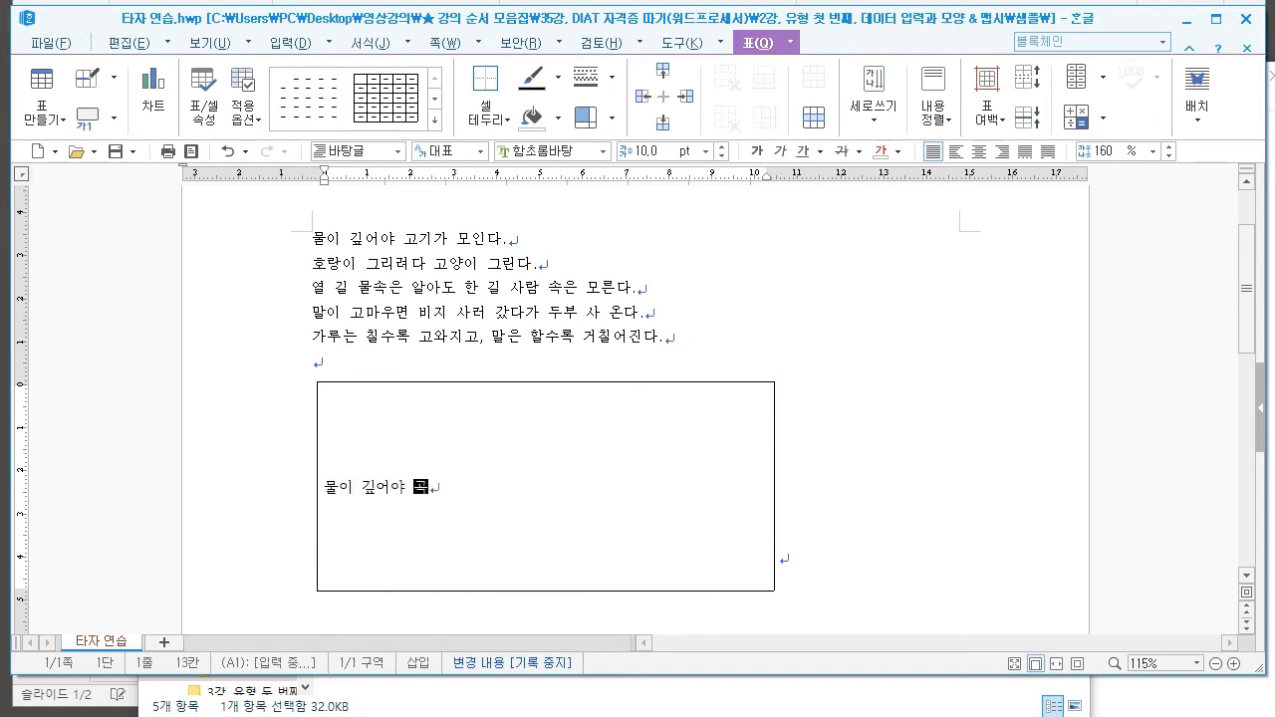
{"action": "type", "text": "인다."}
{"action": "key", "text": "Return"}
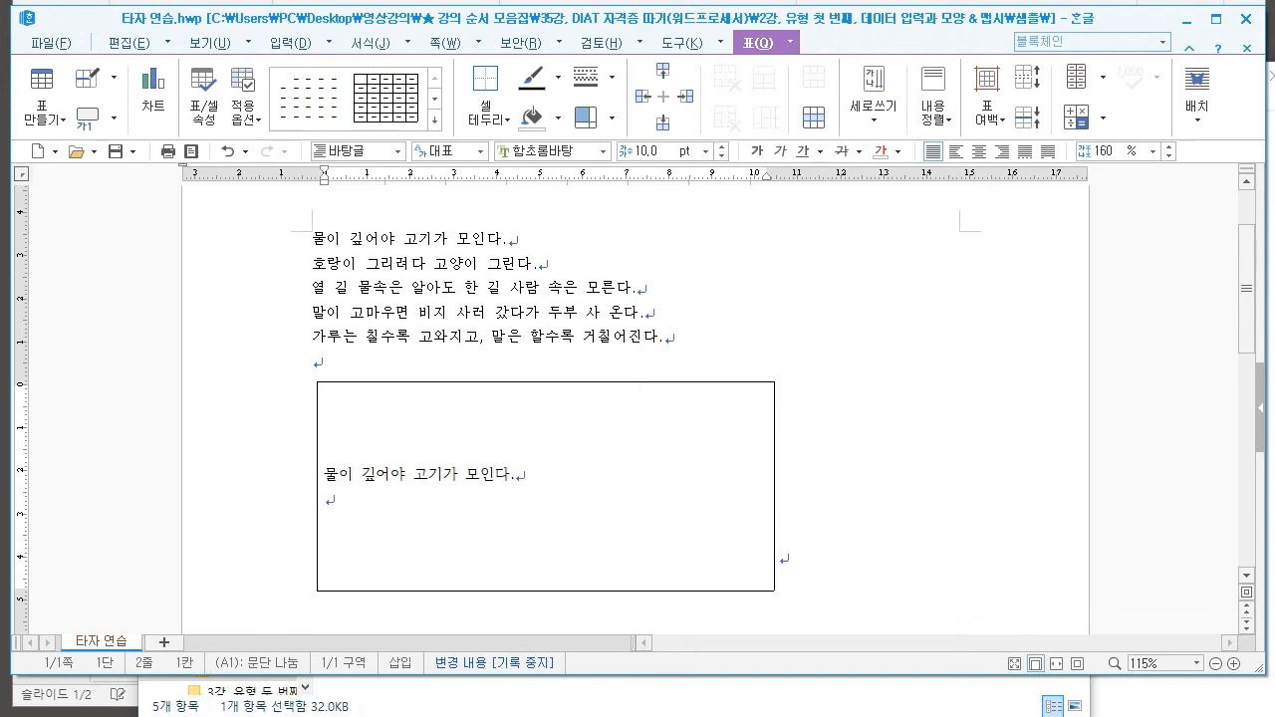
Enter "호랑이 그리려다 고양이 그린다." as the cell's second line, correcting the mistyped ending, and start a new line
{"action": "type", "text": "호랑이 그릴"}
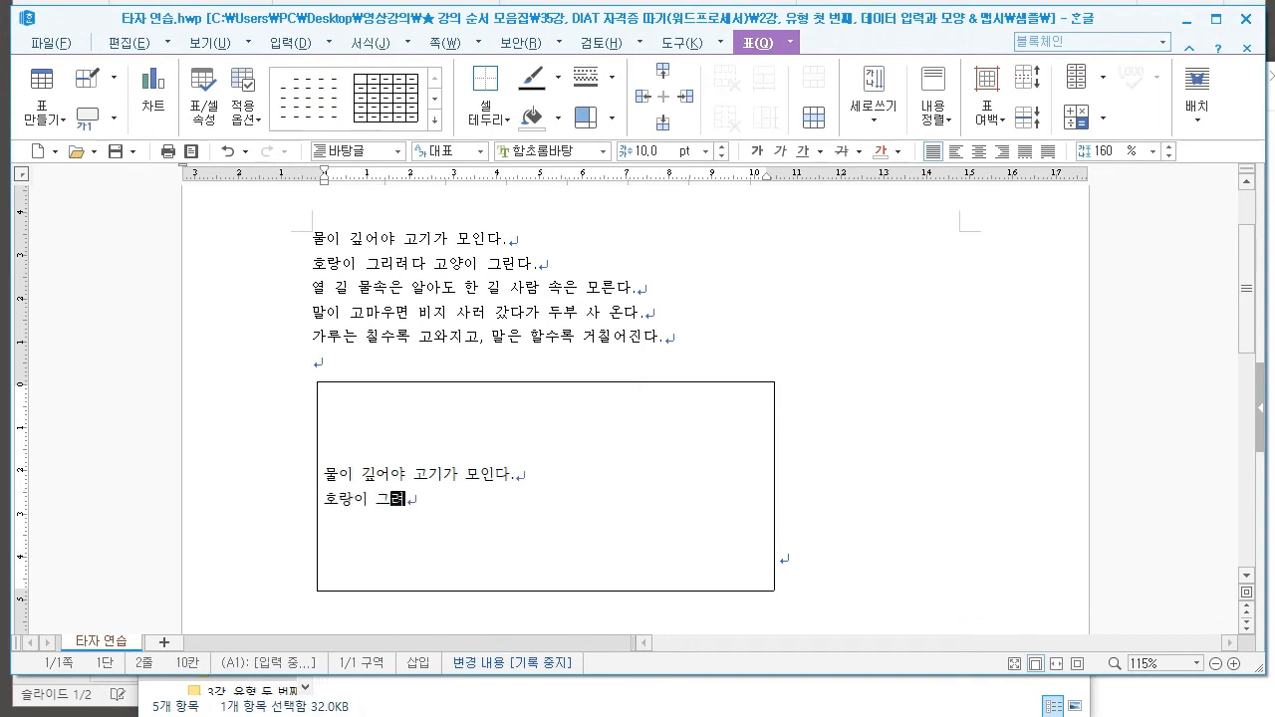
{"action": "type", "text": "려다 고양익"}
{"action": "type", "text": " ㅡ린ㄷ"}
{"action": "key", "text": "BackSpace"}
{"action": "key", "text": "BackSpace"}
{"action": "key", "text": "BackSpace"}
{"action": "key", "text": "BackSpace"}
{"action": "key", "text": "BackSpace"}
{"action": "type", "text": "이 글"}
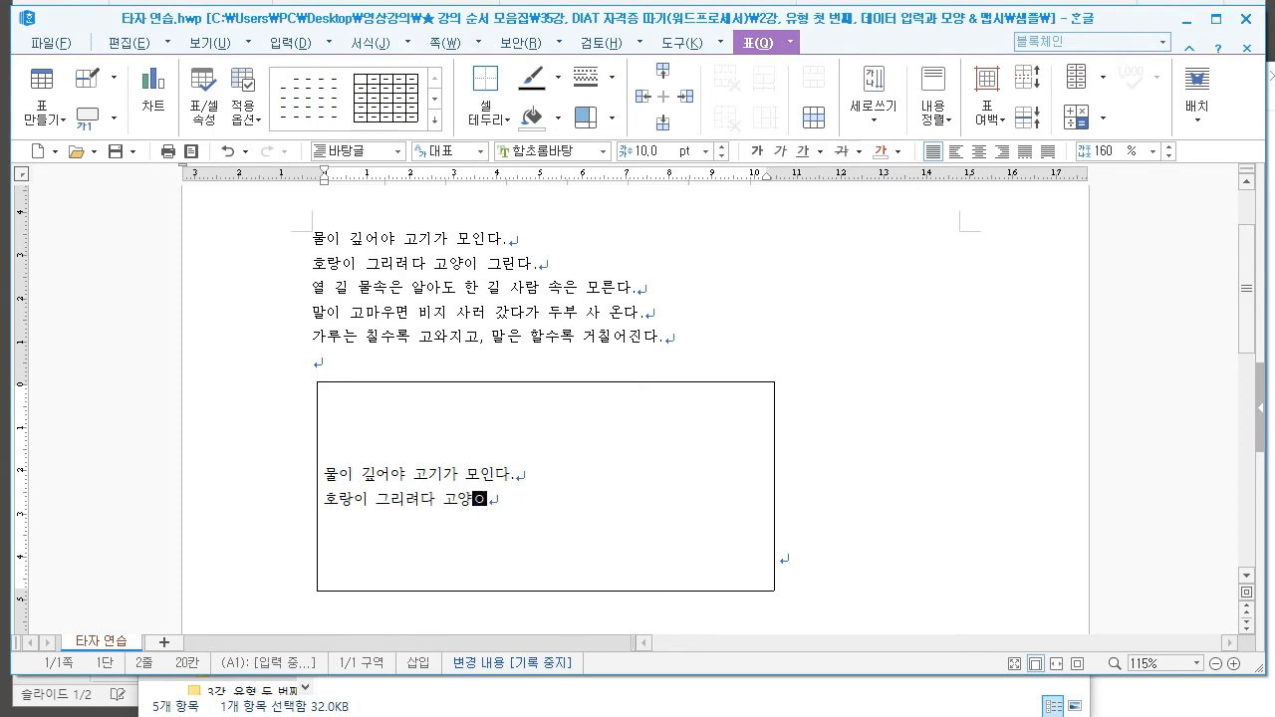
{"action": "type", "text": "린다."}
{"action": "key", "text": "Return"}
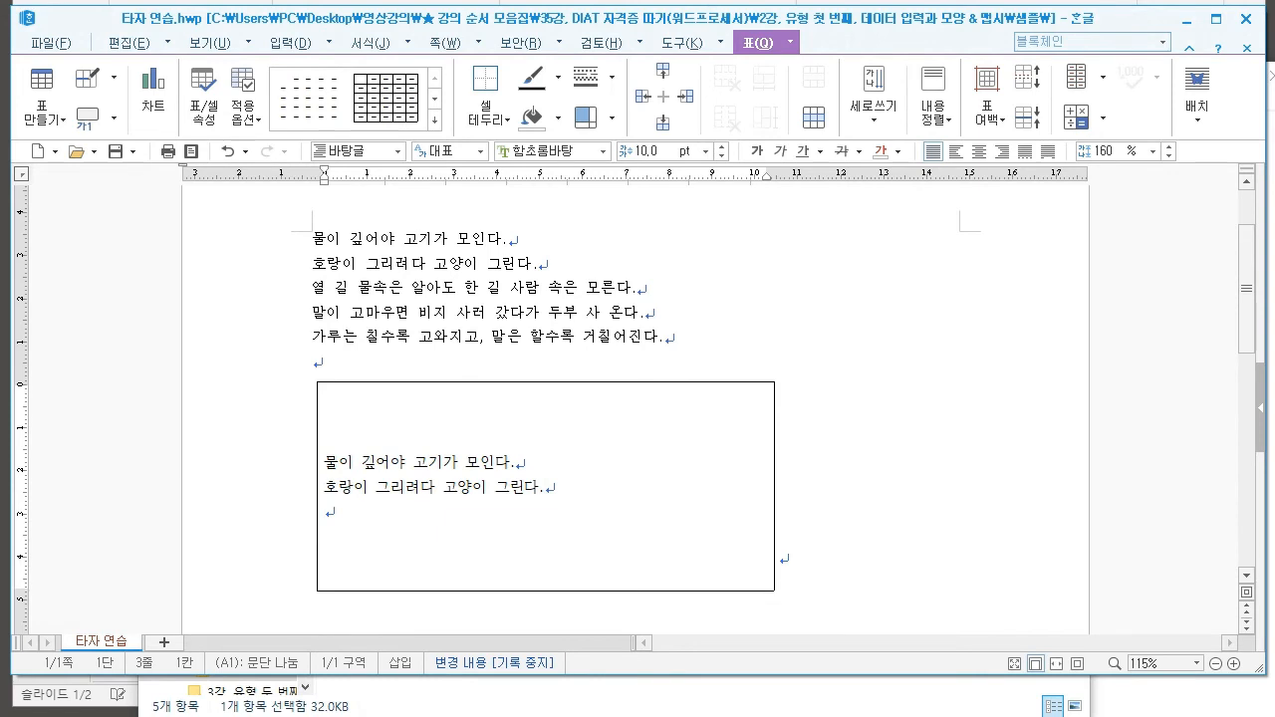
Enter "열 길 물속은 알아도 한 길 사람 속은 모른다." and "말이 고마우면 비지 사러 갔다가 두부 사 온다." as the next two lines
{"action": "type", "text": "열 길 물소"}
{"action": "type", "text": "ㄱ은 일아도 한 ㄱ"}
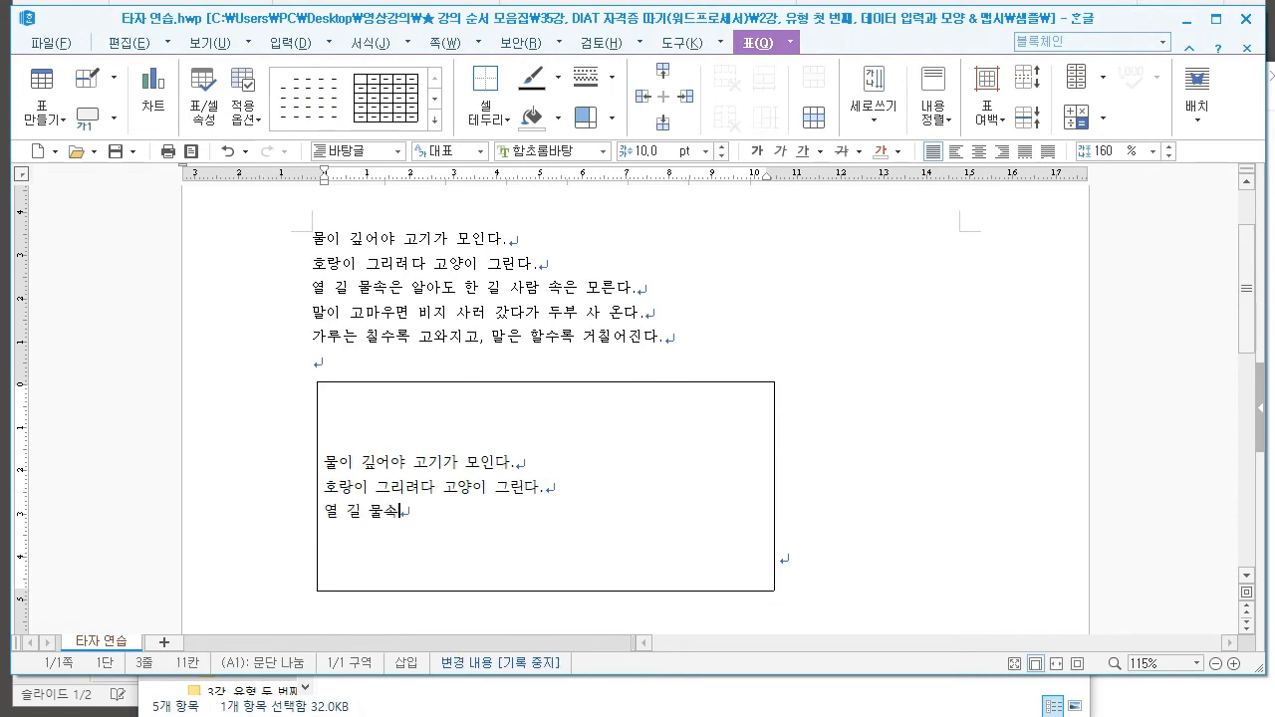
{"action": "type", "text": "ㅣㄹ 사람 속은 모르"}
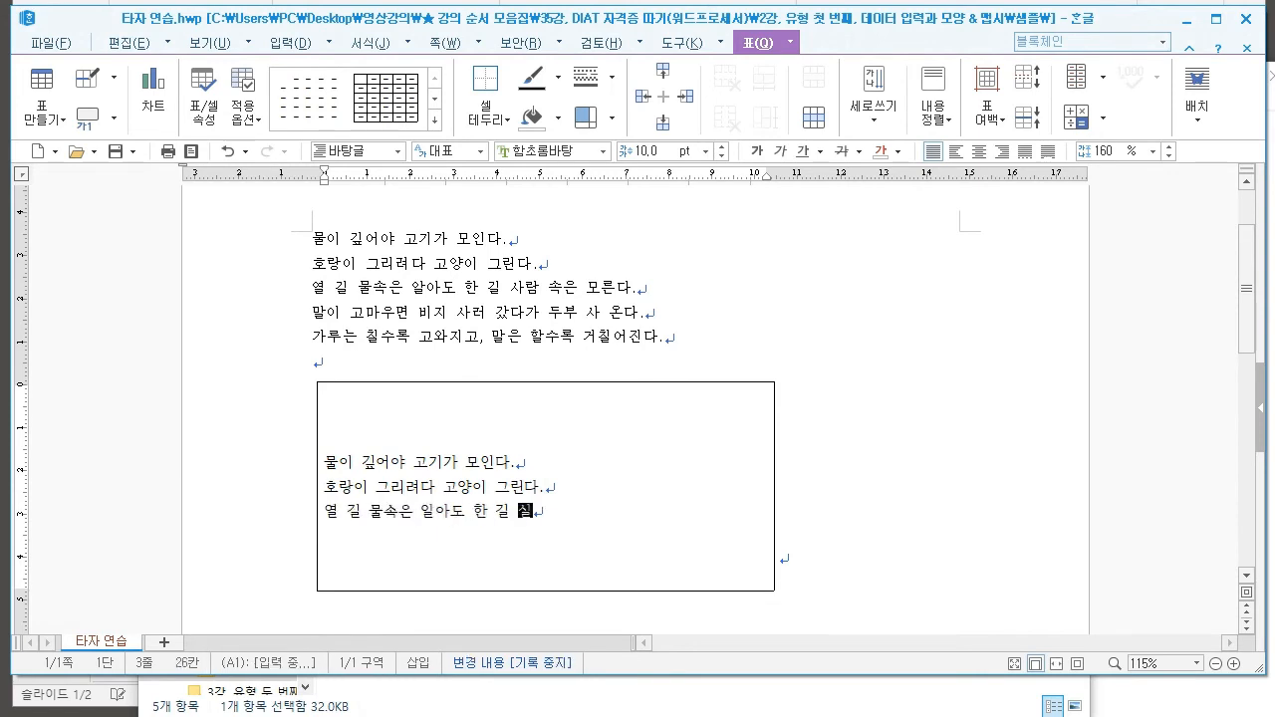
{"action": "type", "text": "ㄴ다."}
{"action": "key", "text": "Return"}
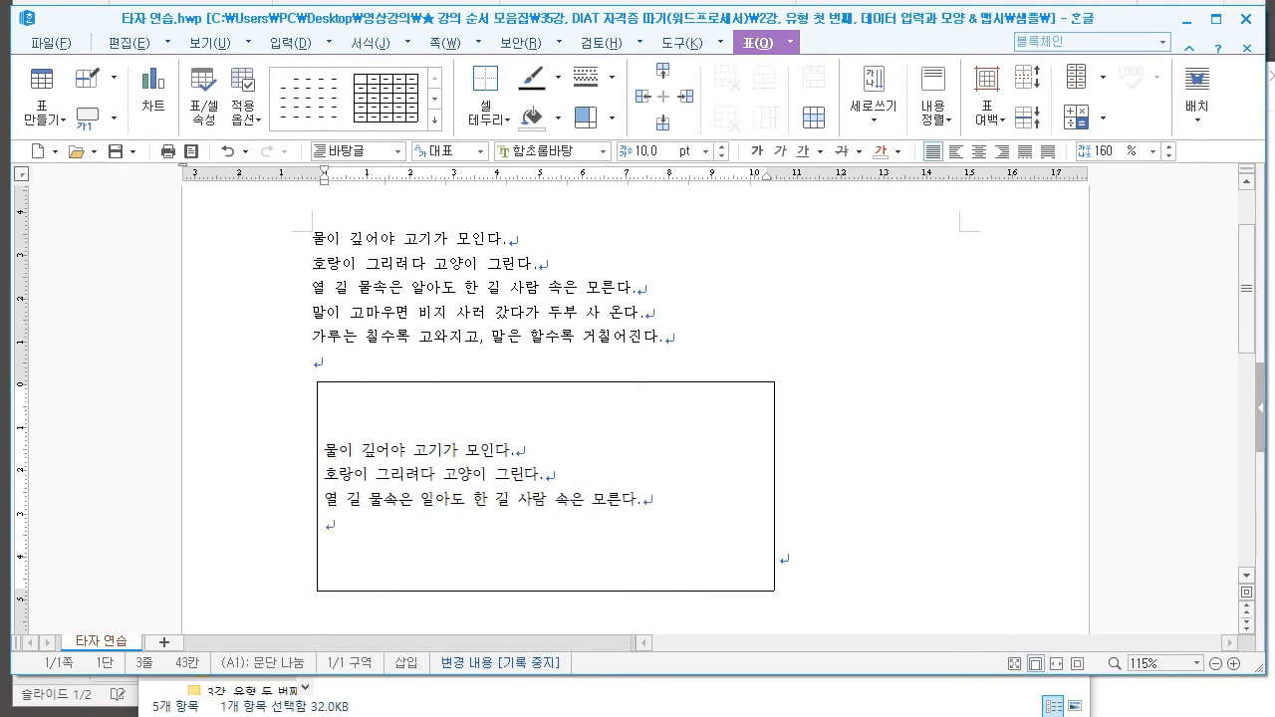
{"action": "type", "text": "밀이 고마우"}
{"action": "type", "text": "면 비지 사러 갔다가 무"}
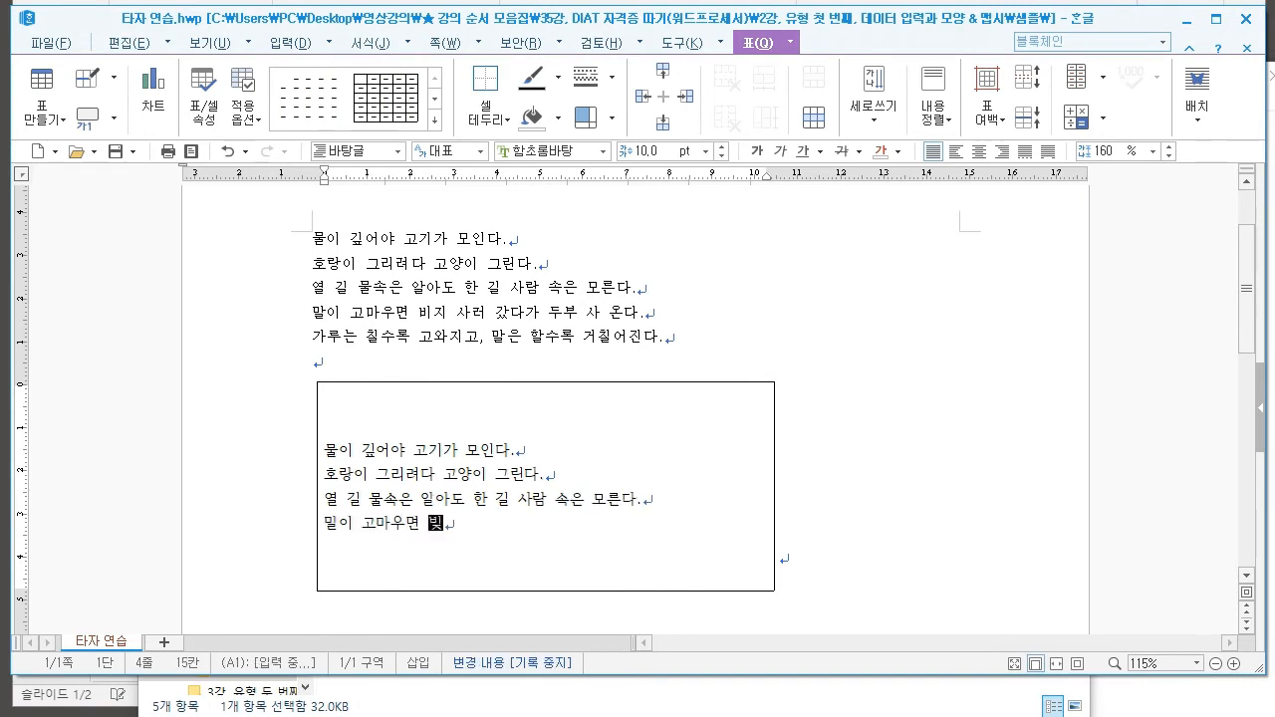
{"action": "type", "text": "부 사 온다."}
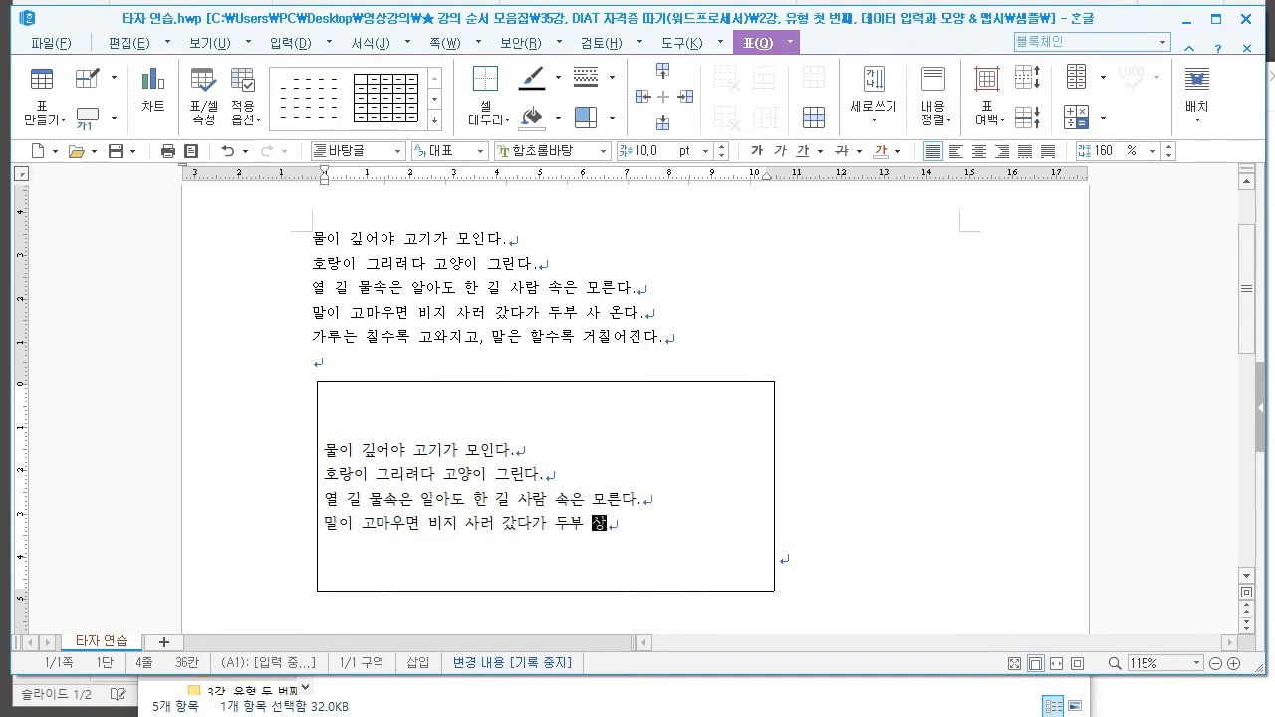
{"action": "key", "text": "Return"}
Enter "가루는 칠수록 고와지고, 말은 할수록 거칠어진다." as the cell's last line and correct the word "말" in it
{"action": "type", "text": "ㄱㅏ루는 칠수록 고와"}
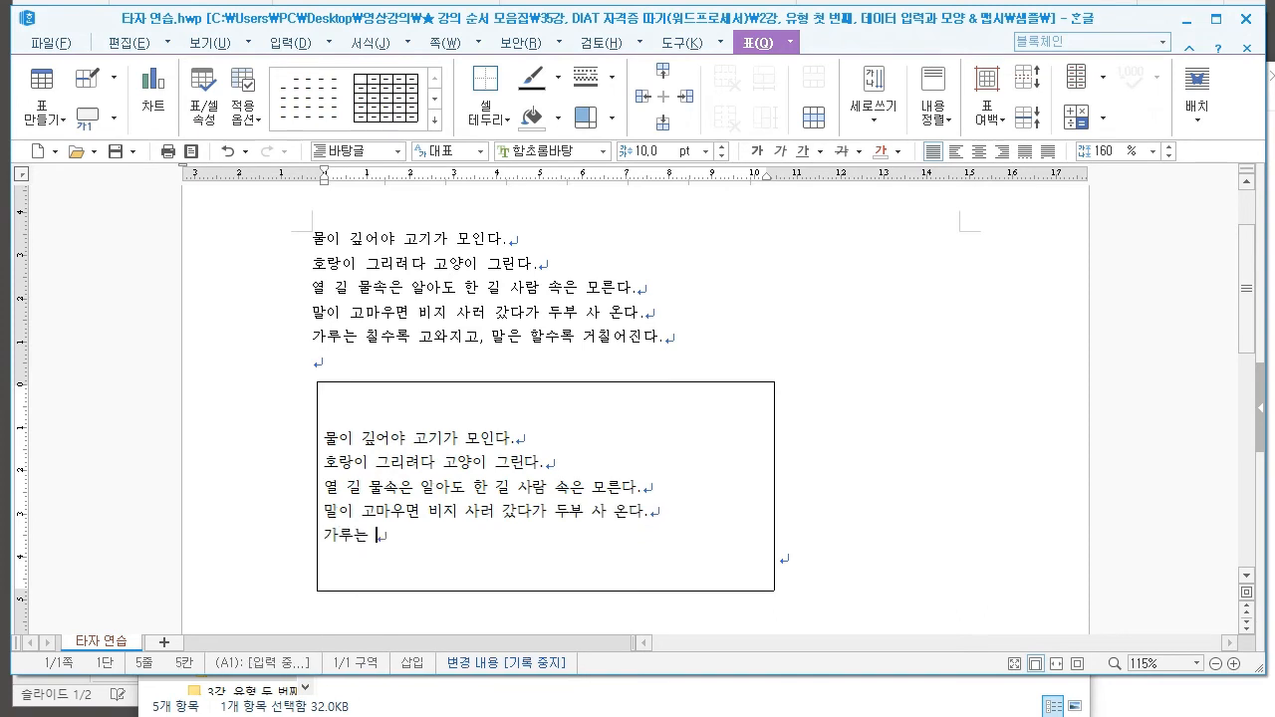
{"action": "type", "text": "지고,"}
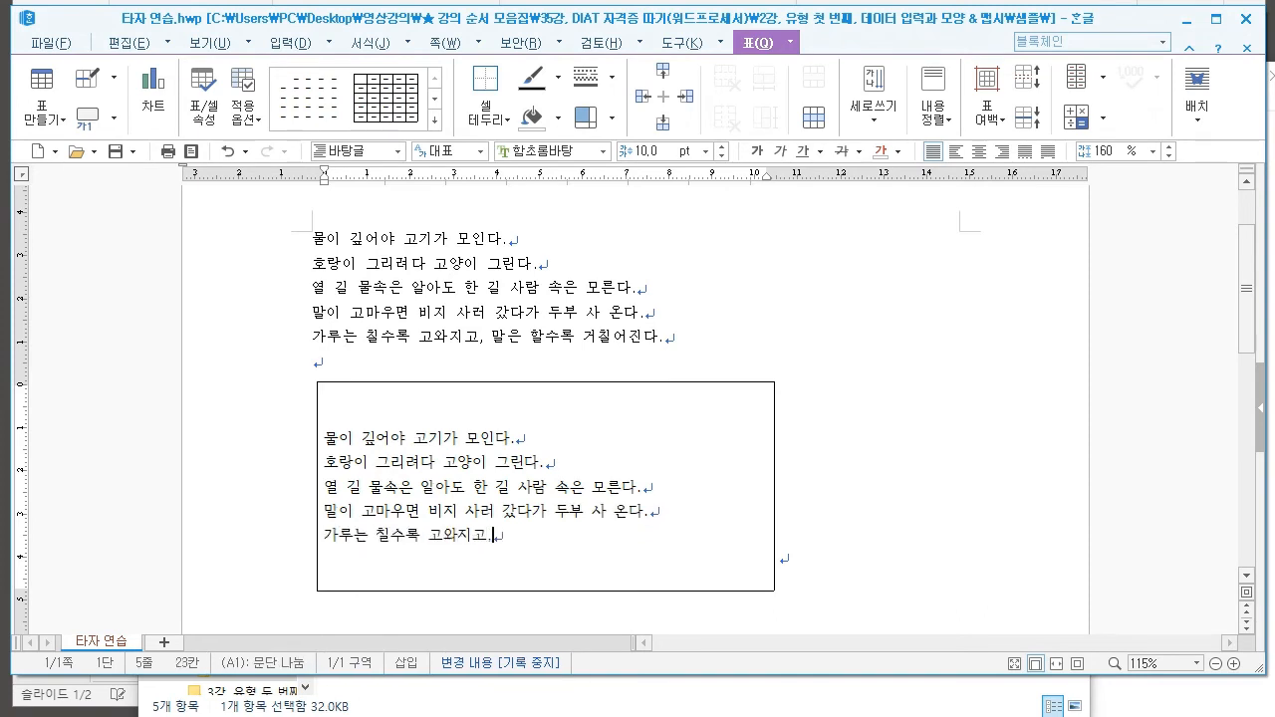
{"action": "type", "text": " 밀은 할수록 거치ㄹ어진다."}
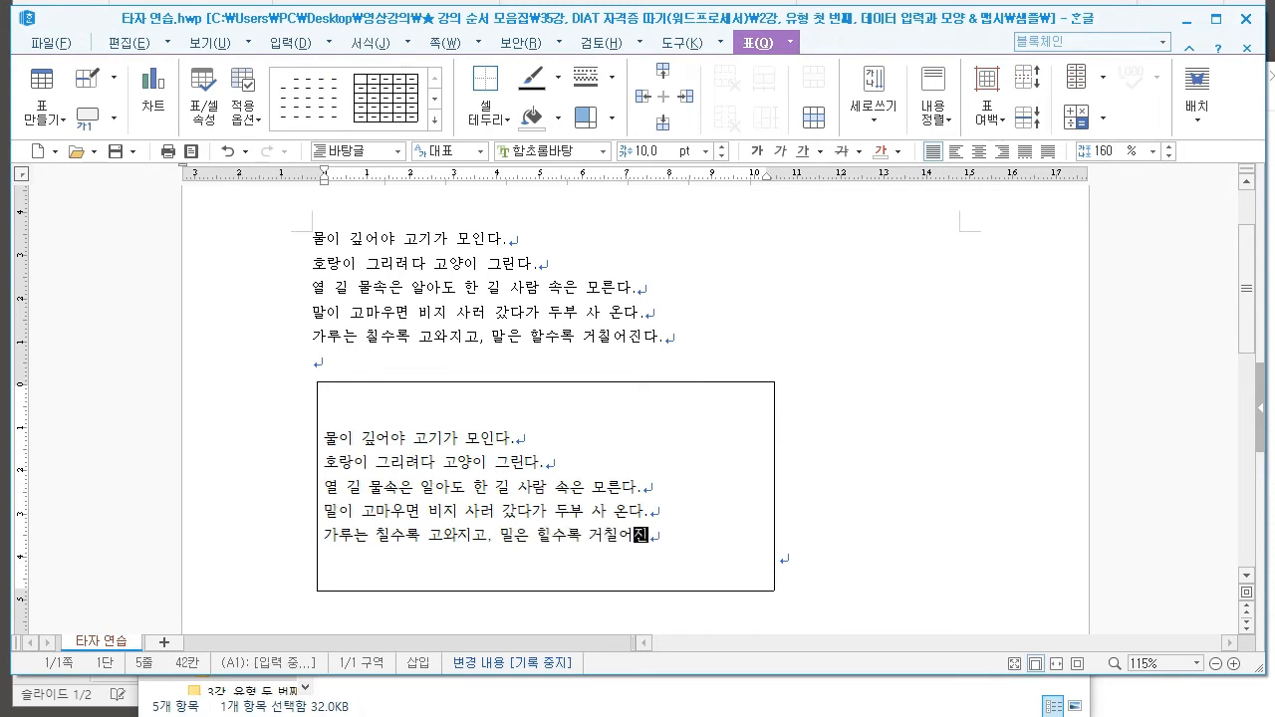
{"action": "left_click", "coordinate": [499, 536]}
{"action": "key", "text": "Right"}
{"action": "key", "text": "BackSpace"}
{"action": "type", "text": "말"}
{"action": "left_click", "coordinate": [568, 536]}
{"action": "left_click", "coordinate": [498, 537]}
Set the zoom to 130%, check the five lines in the table cell, and undo all of that typing
{"action": "scroll", "coordinate": [498, 536], "scroll_direction": "up", "scroll_amount": 2, "text": "ctrl"}
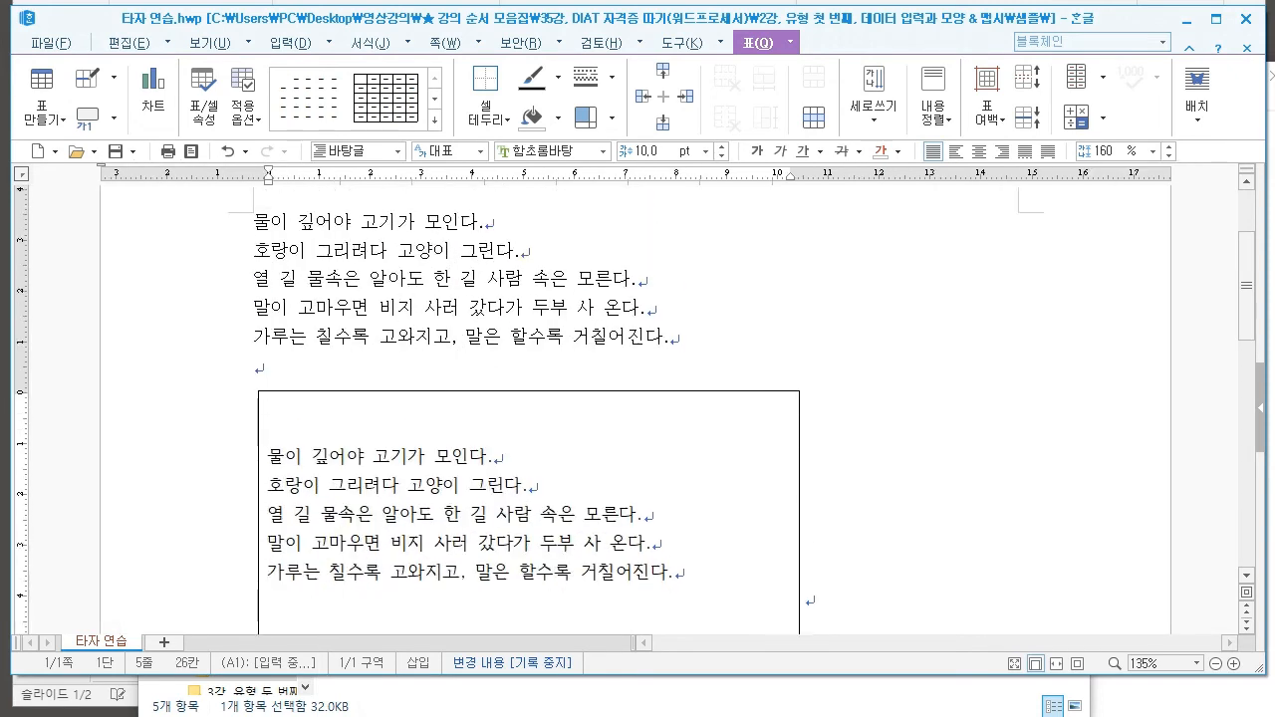
{"action": "scroll", "coordinate": [568, 508], "scroll_direction": "down", "scroll_amount": 1}
{"action": "left_click", "coordinate": [645, 502]}
{"action": "left_click", "coordinate": [534, 475]}
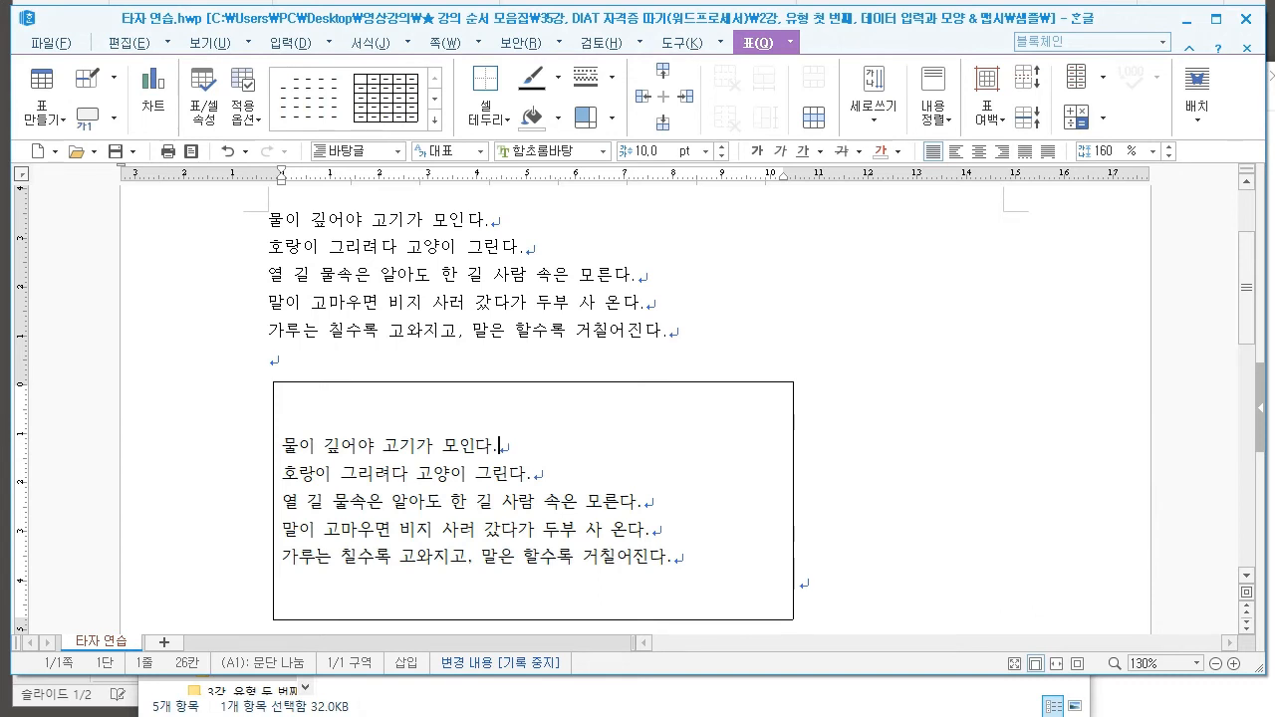
{"action": "left_click_drag", "start_coordinate": [676, 558], "coordinate": [283, 447]}
{"action": "left_click", "coordinate": [283, 447]}
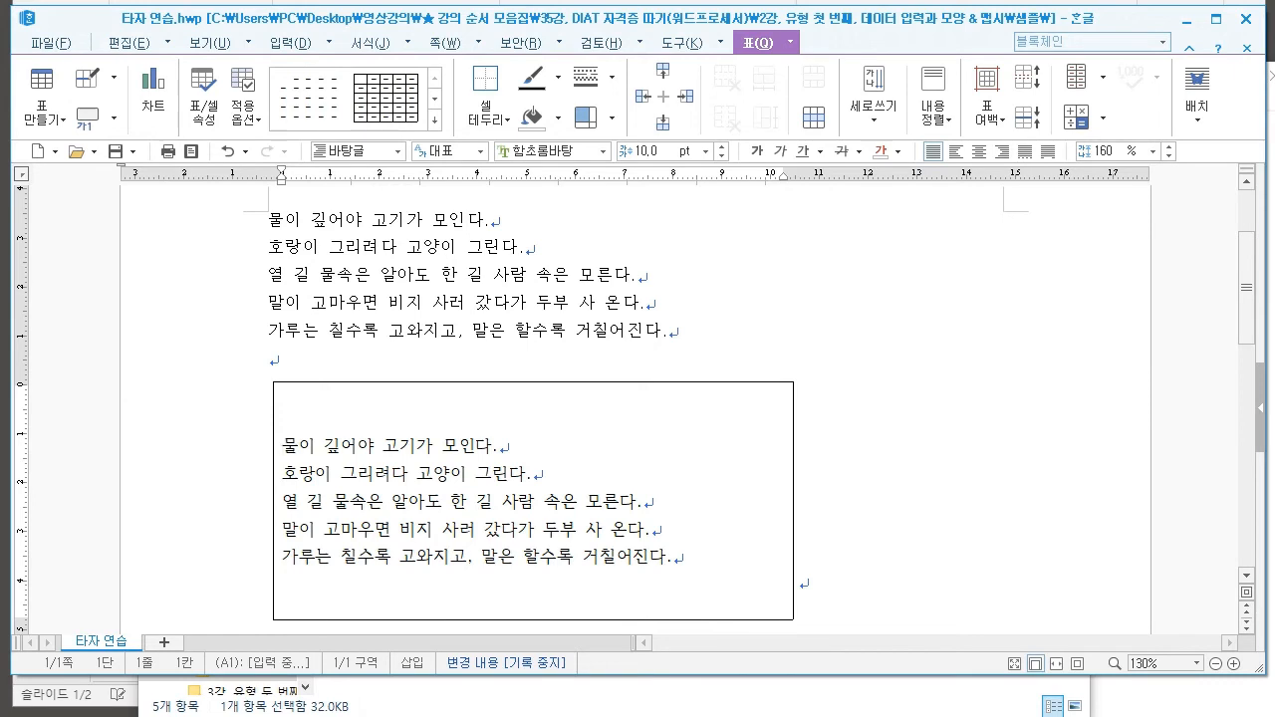
{"action": "key", "text": "ctrl+z"}
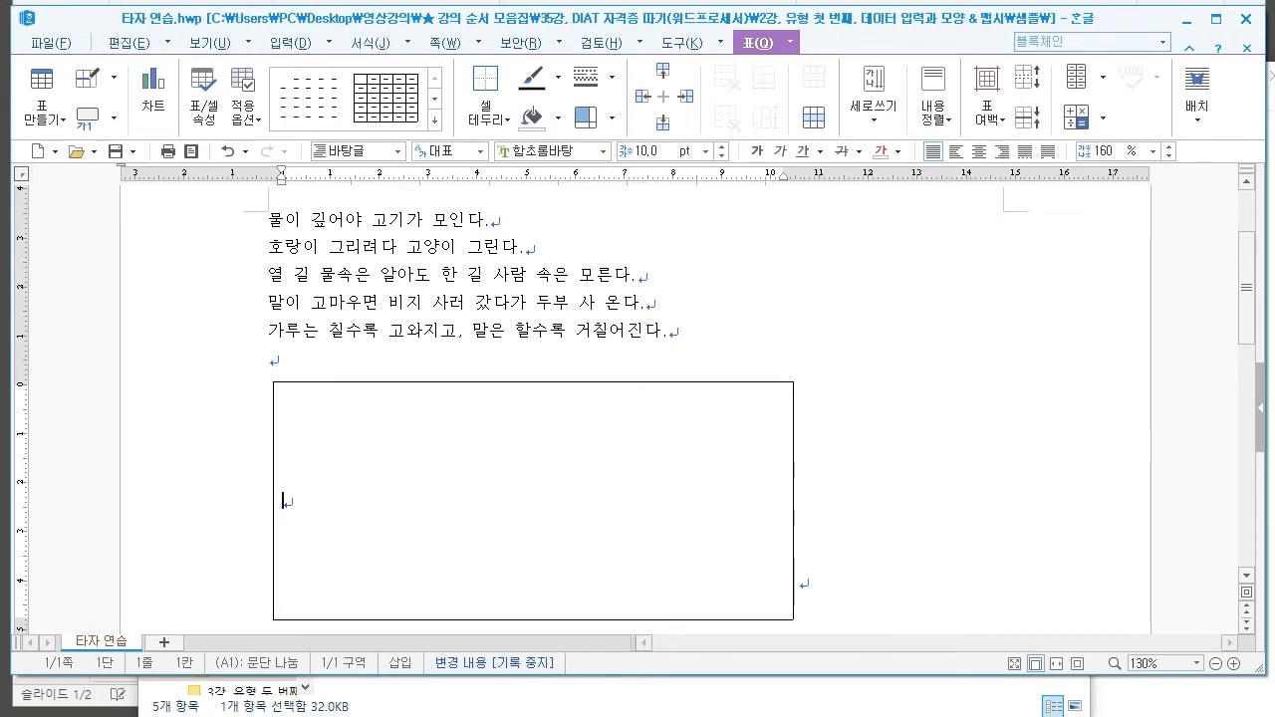
Enter "동해물과 백두산 마르고 닳도록 하느님이 보우하사 우리나라 만세" followed by repeated "아" in the table cell as free typing practice
{"action": "left_click_drag", "start_coordinate": [269, 220], "coordinate": [669, 331]}
{"action": "left_click", "coordinate": [271, 361]}
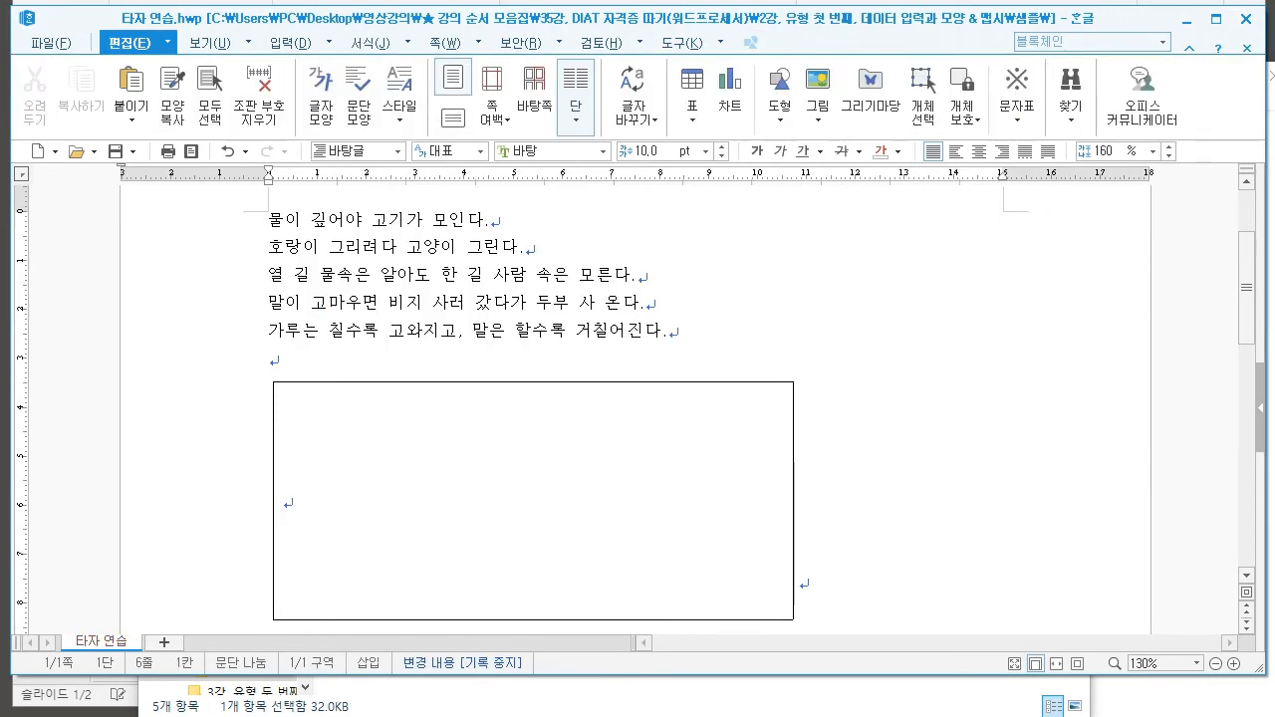
{"action": "scroll", "coordinate": [636, 409], "scroll_direction": "down", "scroll_amount": 2}
{"action": "left_click", "coordinate": [285, 424]}
{"action": "type", "text": "동해물"}
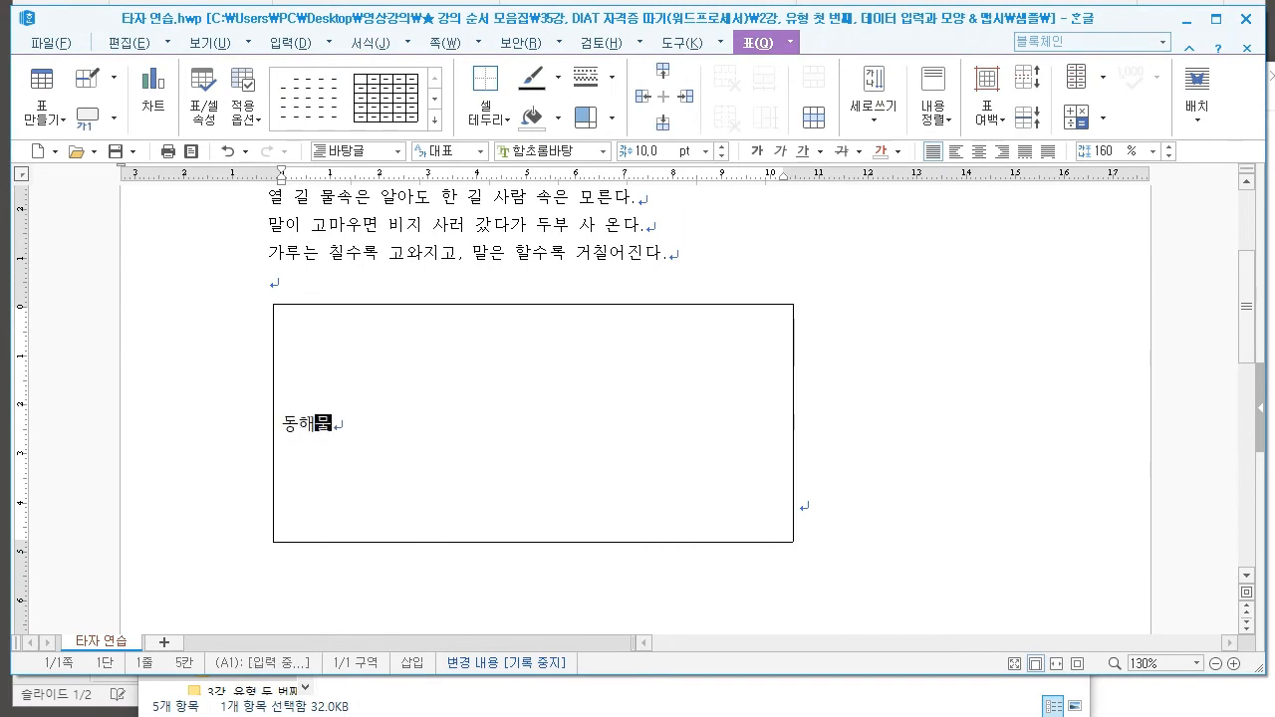
{"action": "type", "text": "과 배ㄱ두산 므록 ㄷ"}
{"action": "key", "text": "BackSpace"}
{"action": "key", "text": "BackSpace"}
{"action": "key", "text": "BackSpace"}
{"action": "key", "text": "BackSpace"}
{"action": "type", "text": "마르고 닳도"}
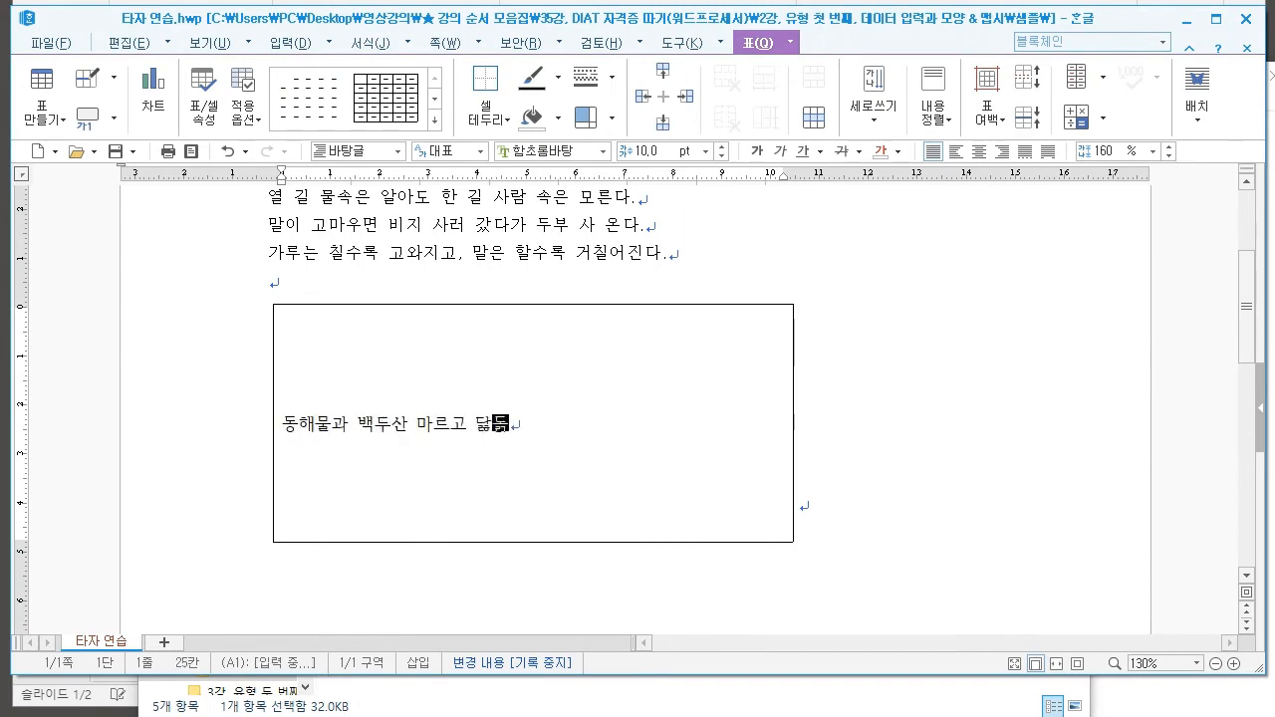
{"action": "type", "text": "록 하느님"}
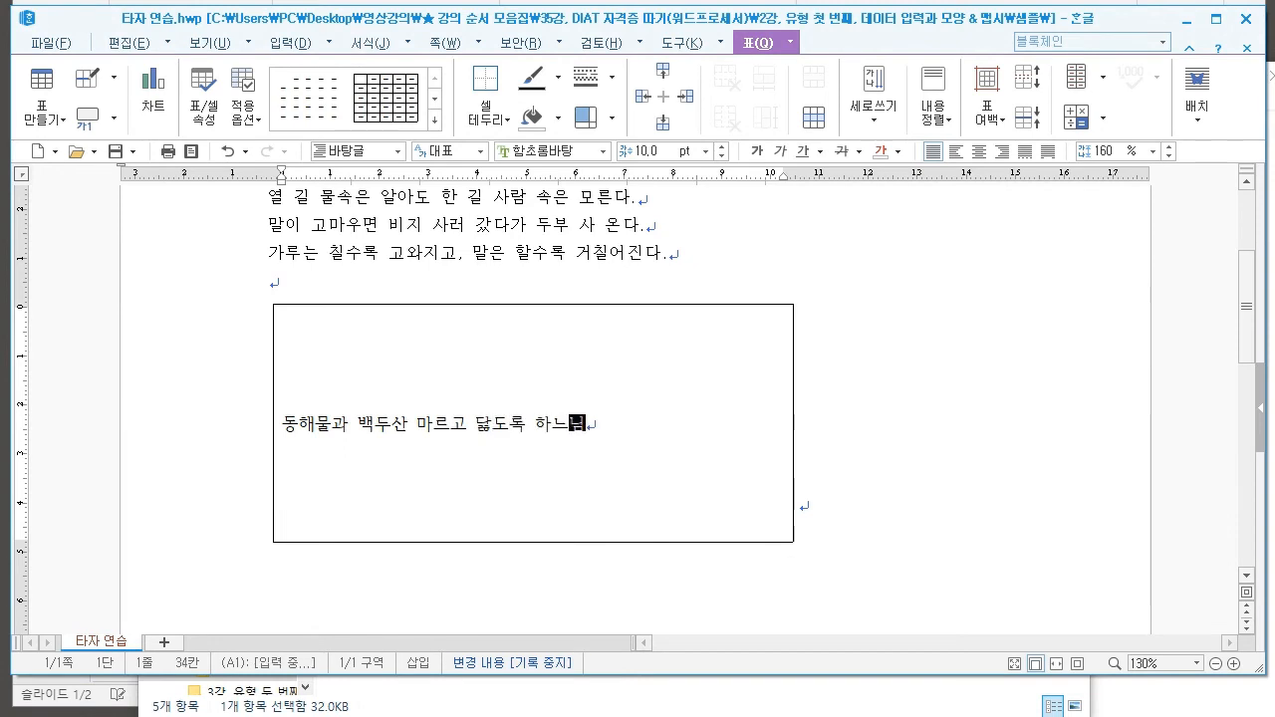
{"action": "type", "text": "이 봉우하사 우리나라 만"}
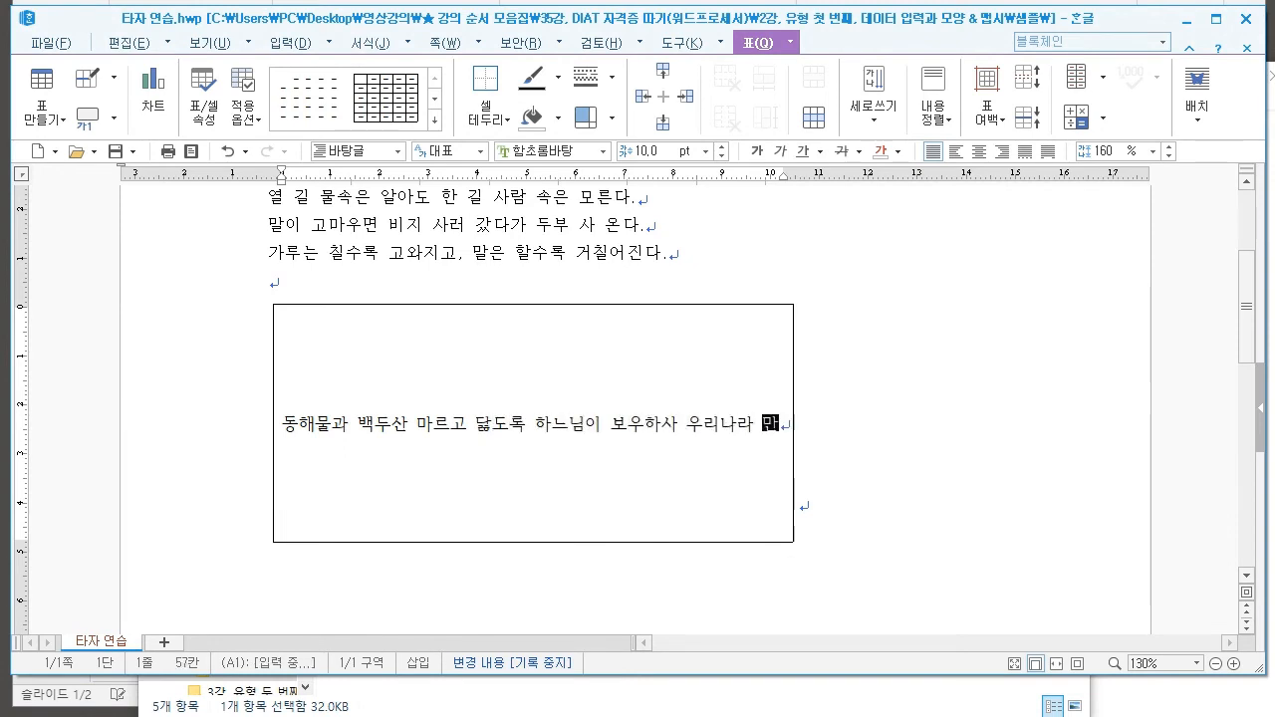
{"action": "type", "text": "세 아아아아아아아"}
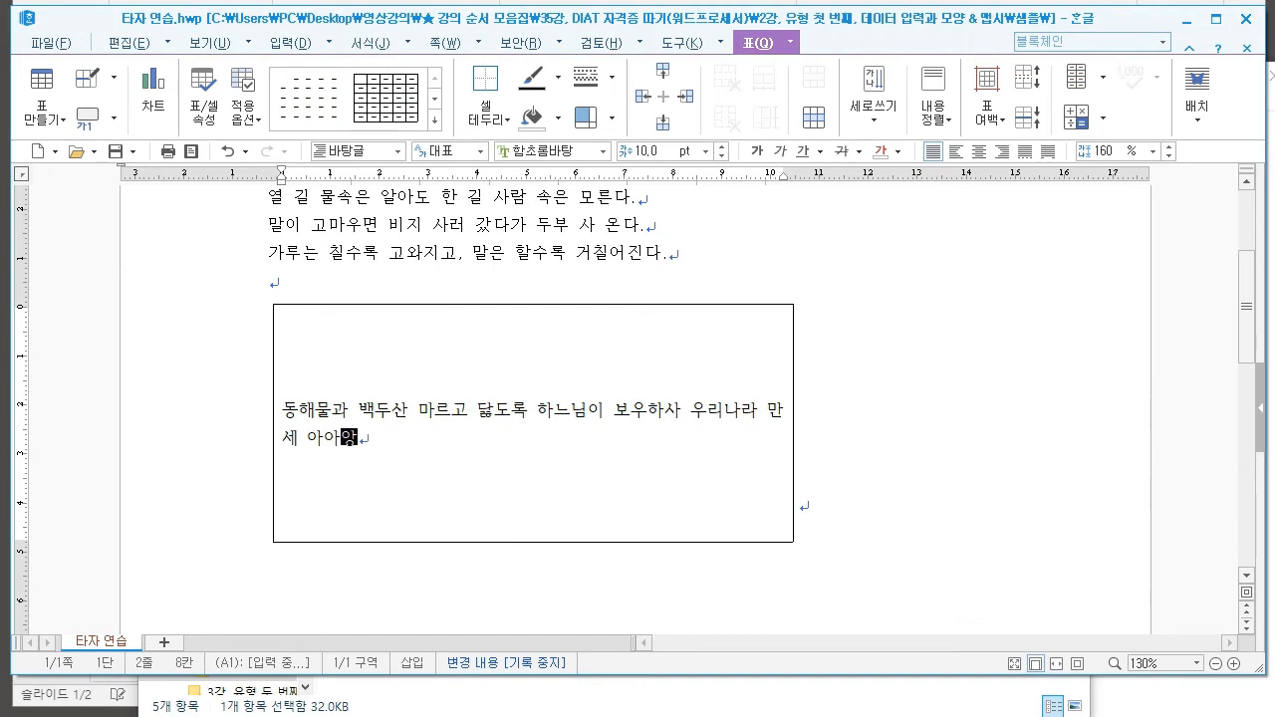
Delete all the text in the table cell and close the 타자 연습 document
{"action": "key", "text": "ctrl+a"}
{"action": "key", "text": "Delete"}
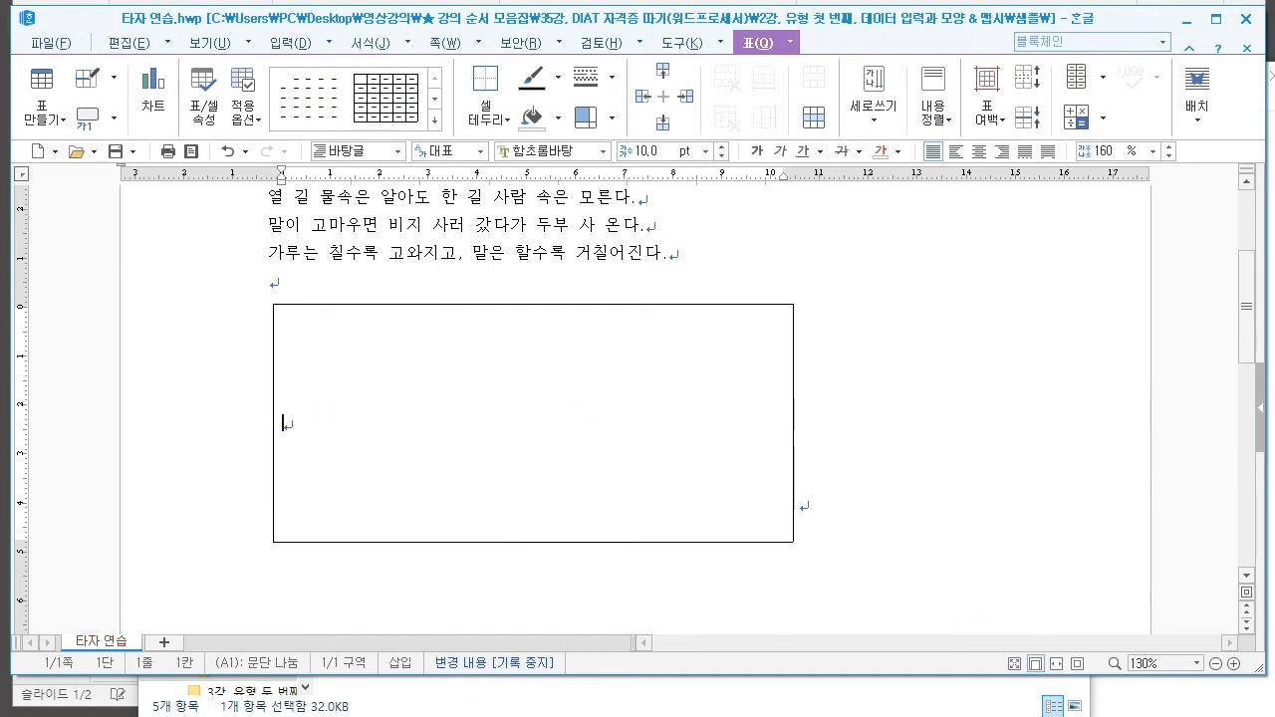
{"action": "scroll", "coordinate": [637, 399], "scroll_direction": "up", "scroll_amount": 1}
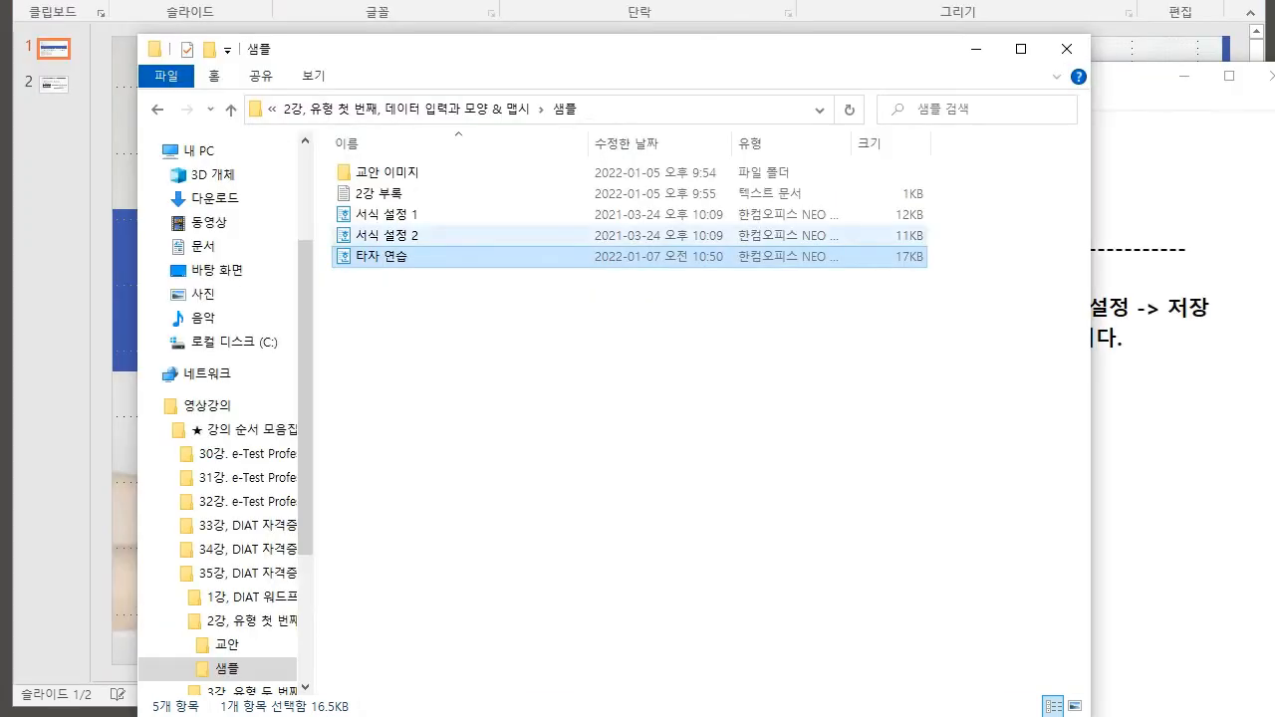
{"action": "left_click", "coordinate": [1245, 18]}
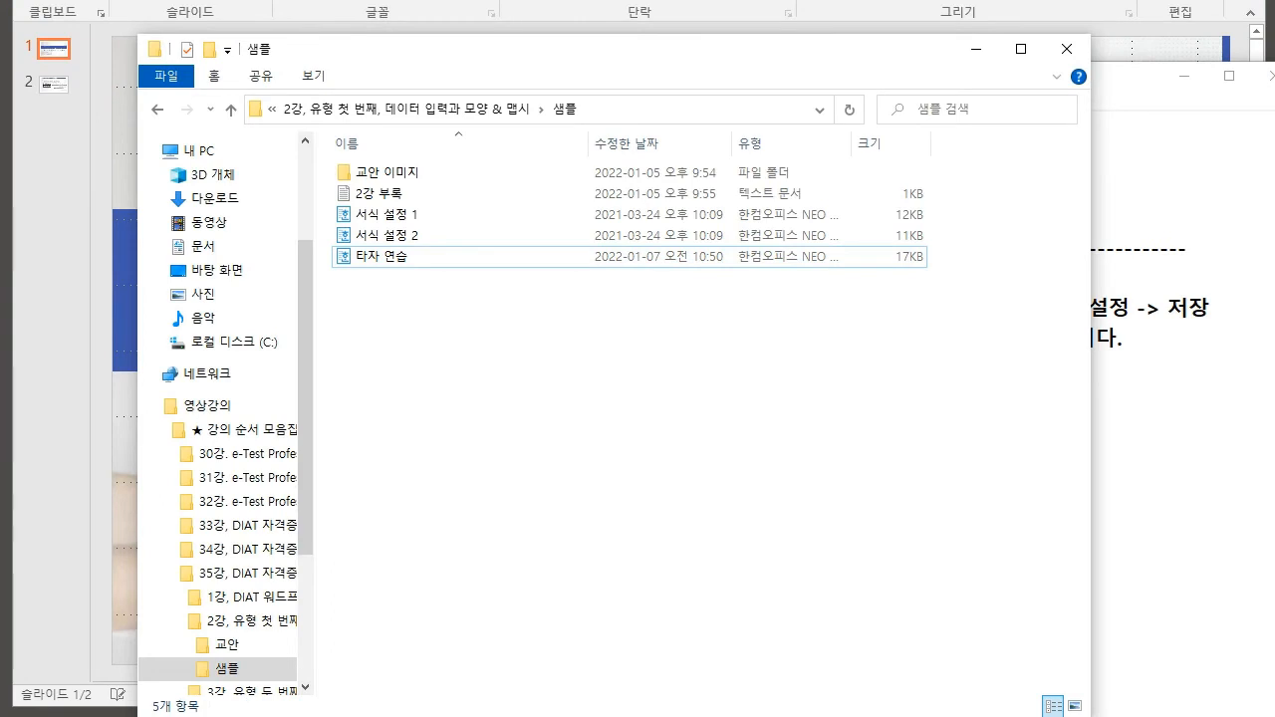
Review the special characters and hanja line in the 2강 부록 notes, and open a blank Hangul document
{"action": "left_click", "coordinate": [1176, 428]}
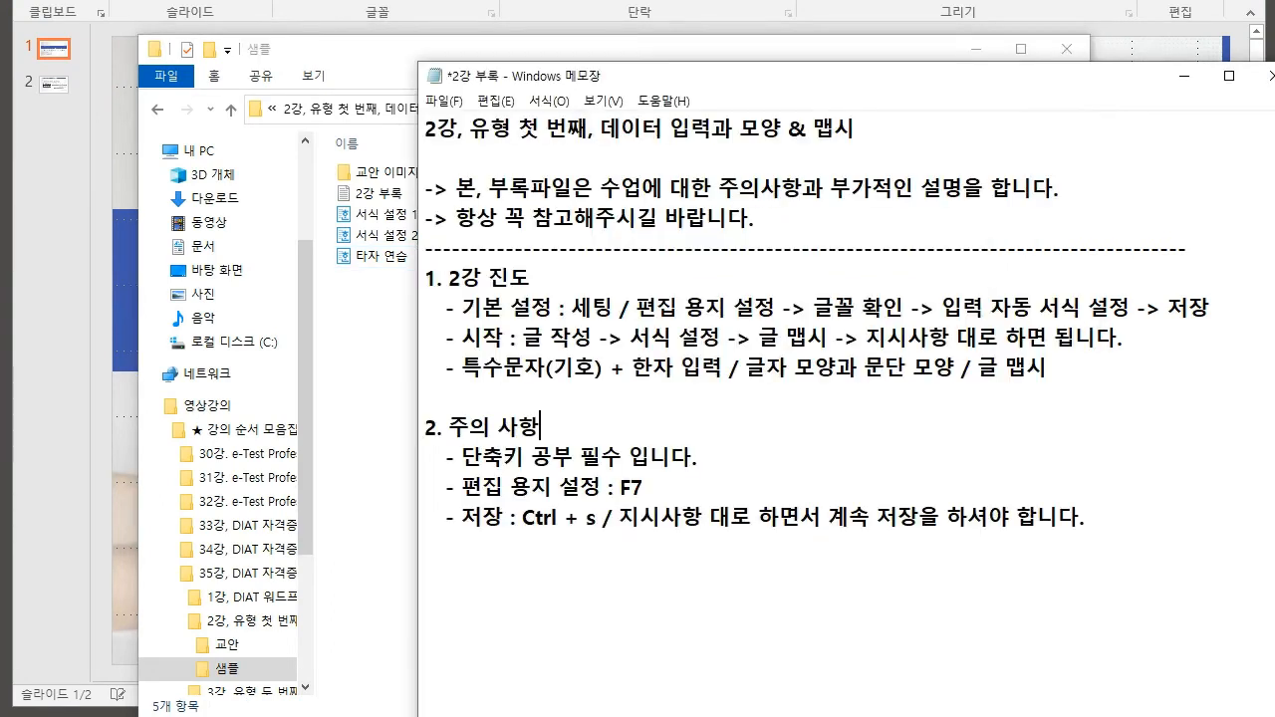
{"action": "left_click_drag", "start_coordinate": [462, 368], "coordinate": [1047, 368]}
{"action": "left_click", "coordinate": [425, 396]}
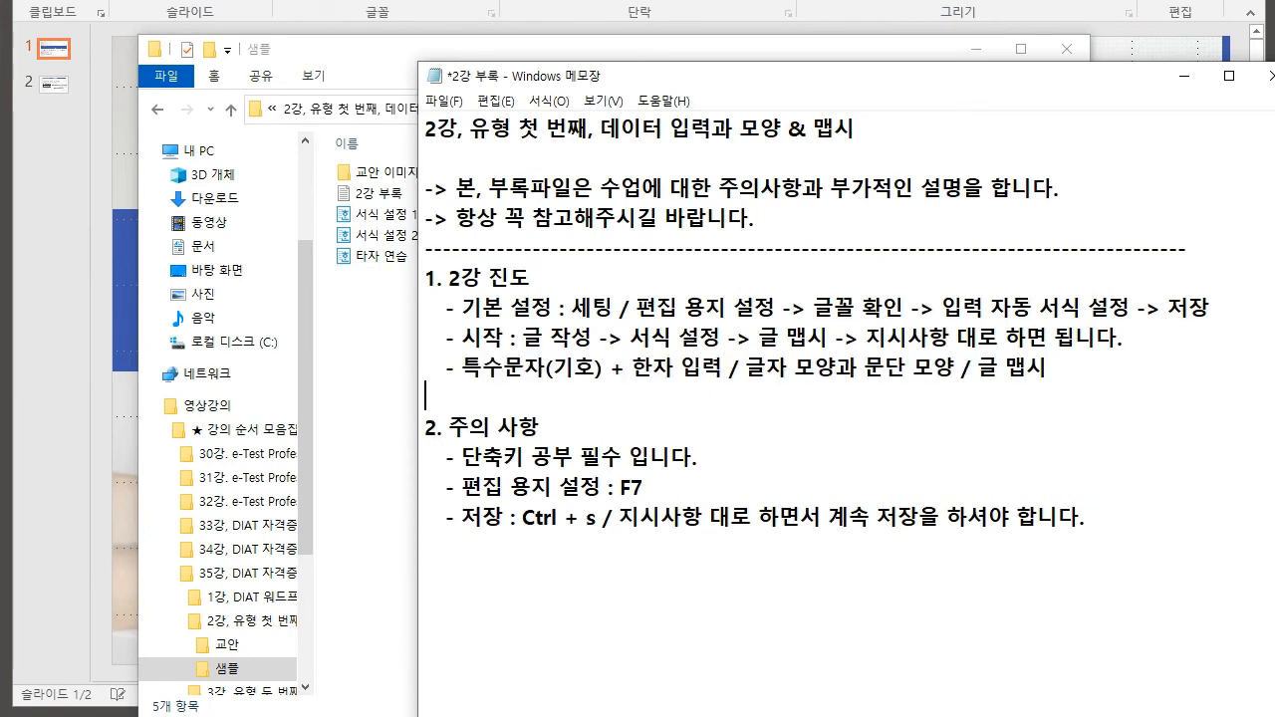
{"action": "key", "text": "alt+Tab"}
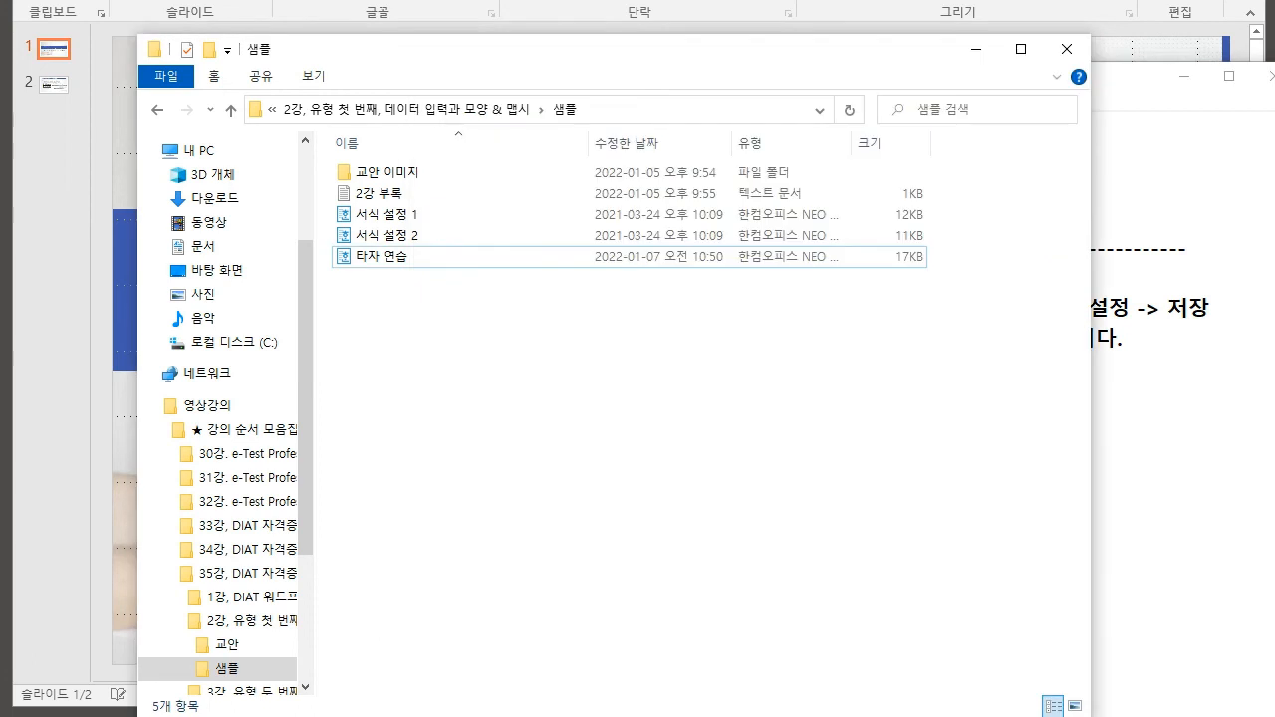
{"action": "key", "text": "Return"}
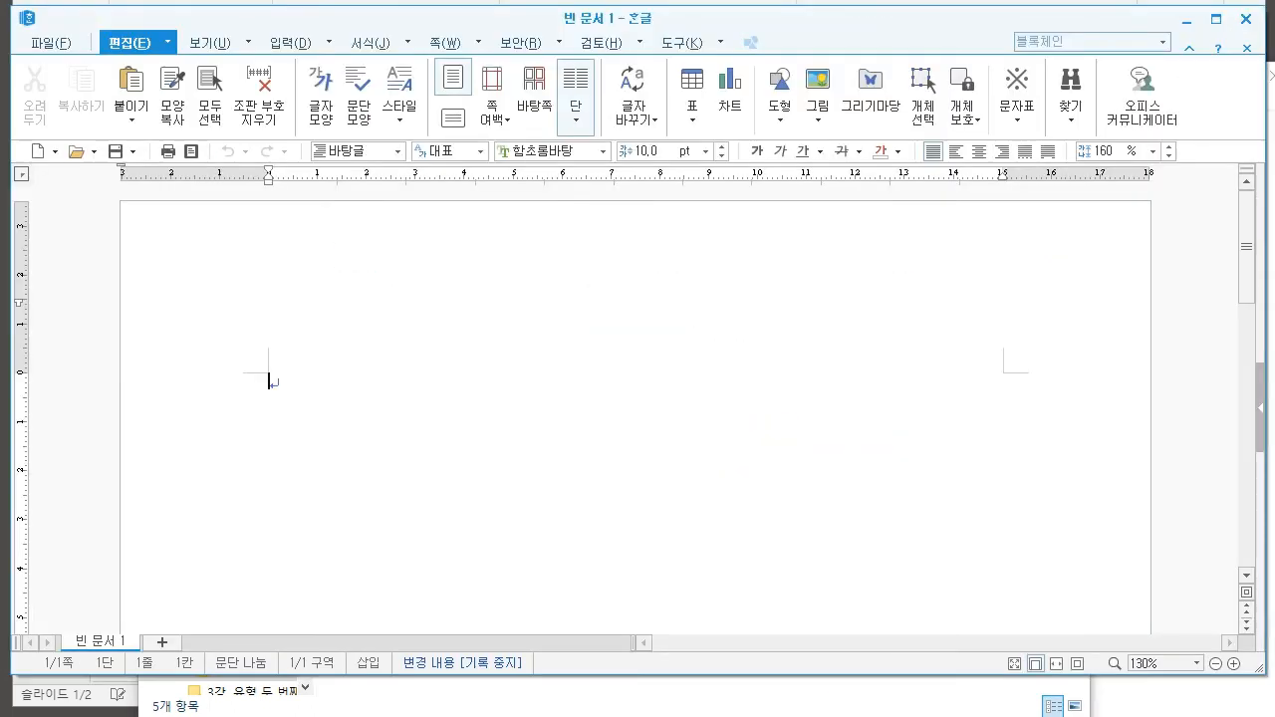
Set the page's bottom, left and right margins to 20 mm, with the header and footer at 10 mm
{"action": "key", "text": "F7"}
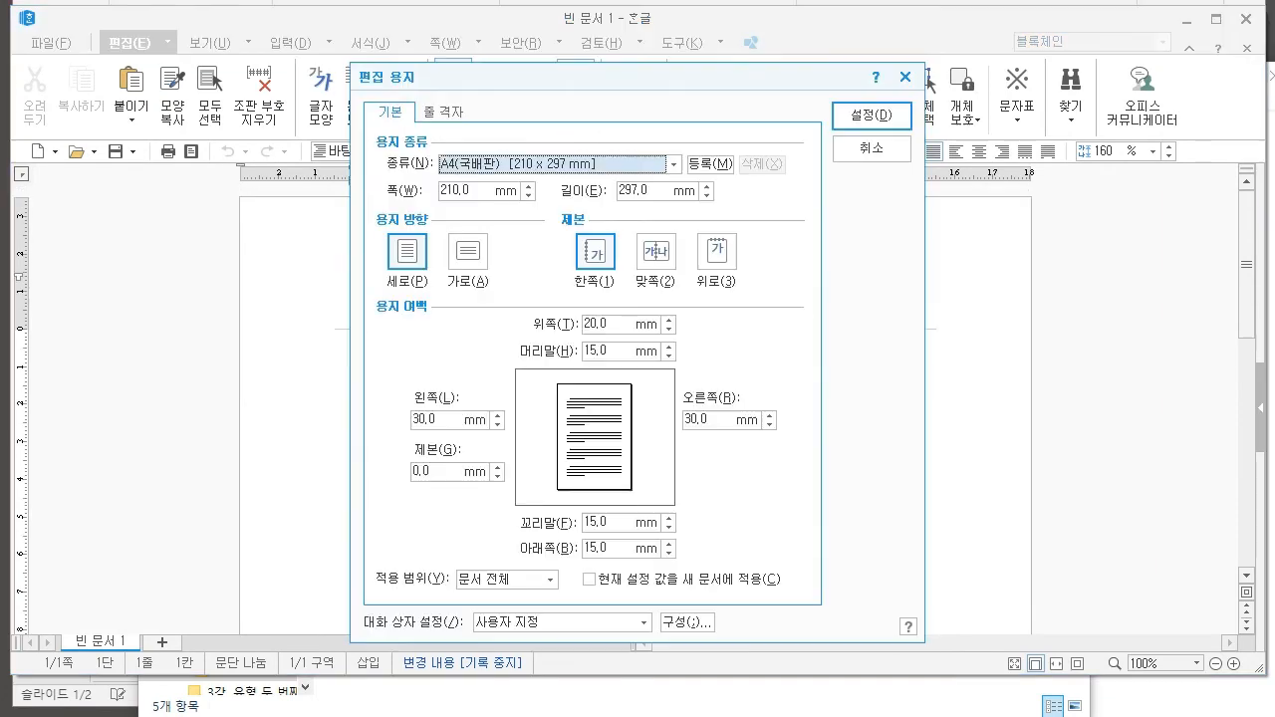
{"action": "key", "text": "alt+t"}
{"action": "key", "text": "alt+b"}
{"action": "type", "text": "20"}
{"action": "key", "text": "alt+l"}
{"action": "type", "text": "20"}
{"action": "key", "text": "alt+r"}
{"action": "type", "text": "20"}
{"action": "key", "text": "alt+h"}
{"action": "type", "text": "10"}
{"action": "key", "text": "alt+f"}
{"action": "type", "text": "10"}
{"action": "key", "text": "Return"}
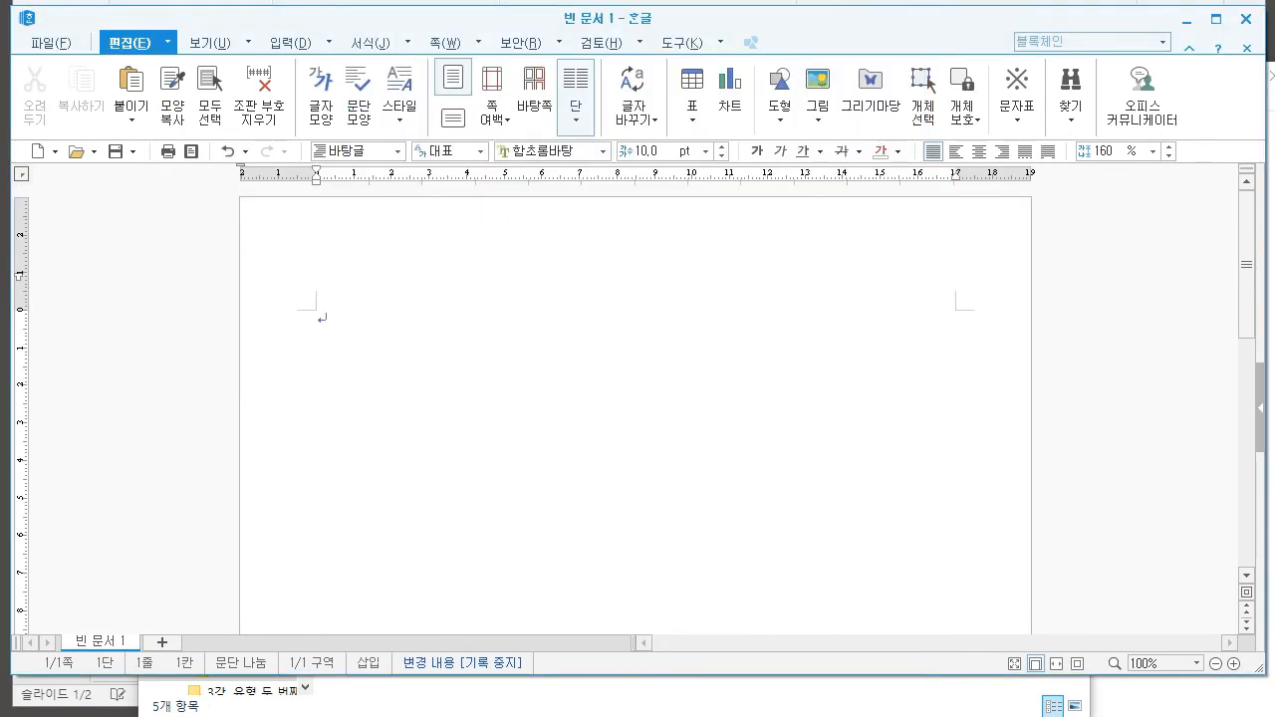
Check the automatic input formatting options in the quick correction contents and close the dialog
{"action": "left_click", "coordinate": [683, 43]}
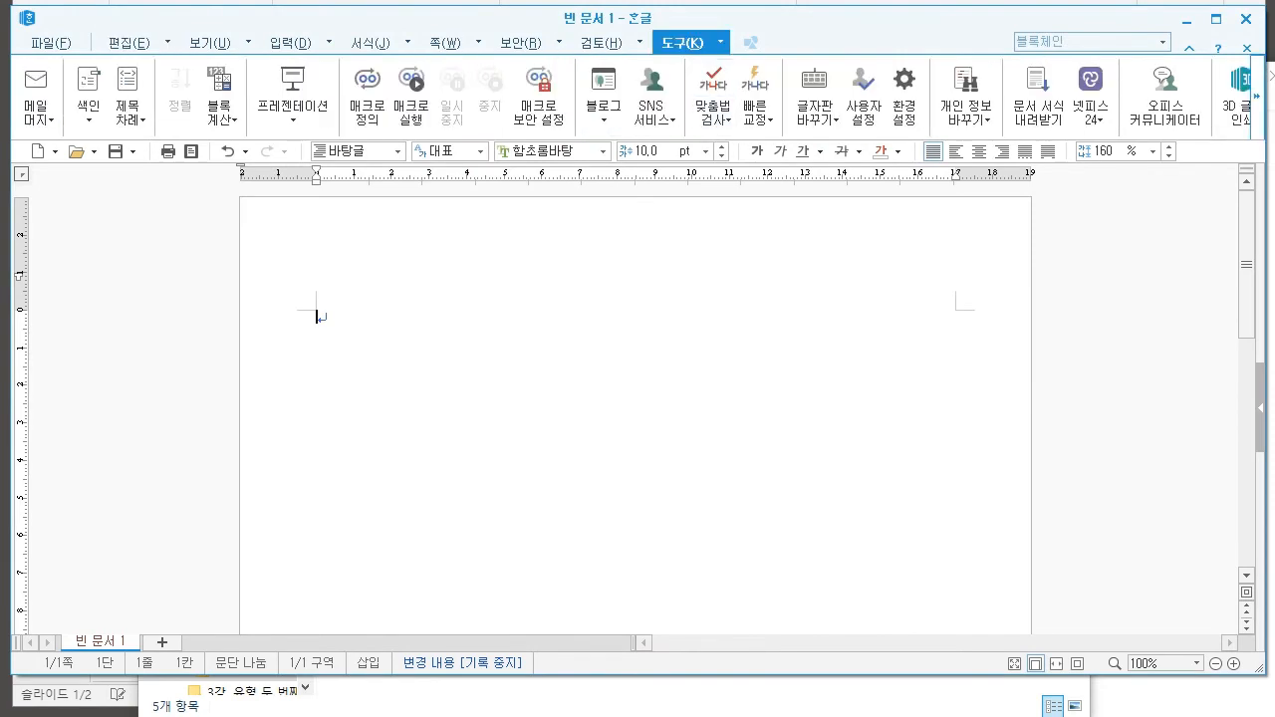
{"action": "left_click", "coordinate": [720, 43]}
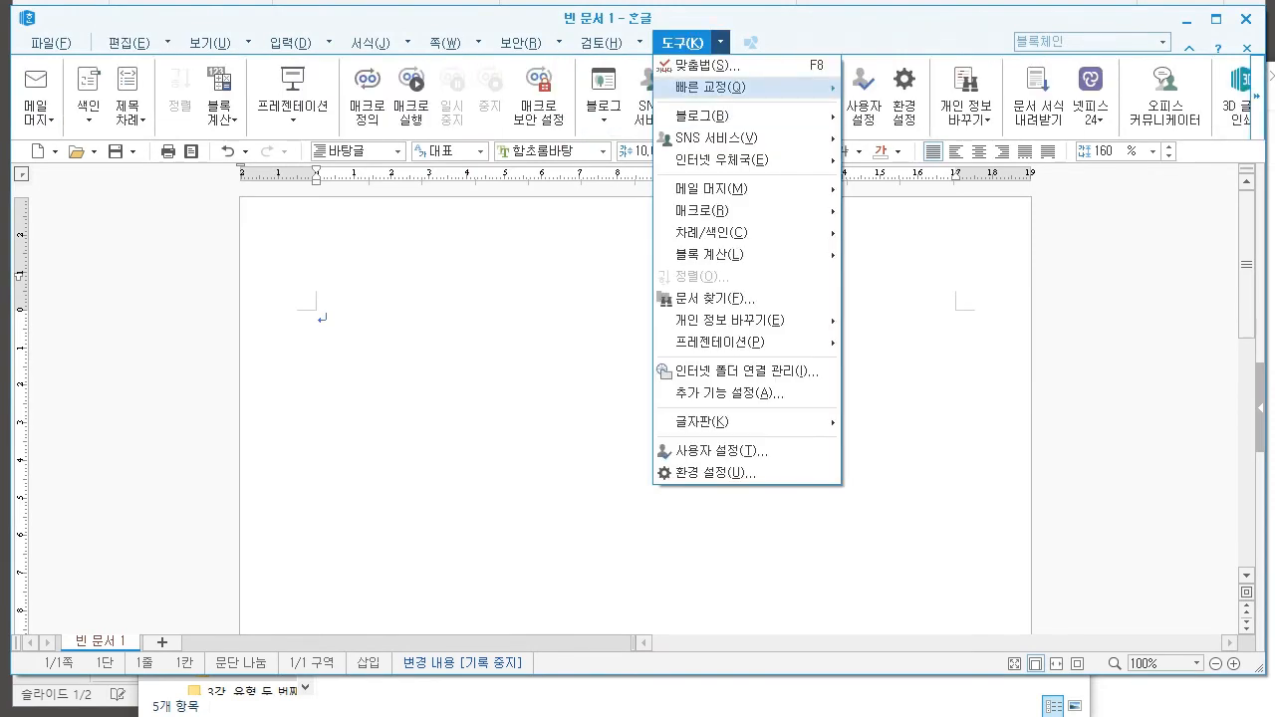
{"action": "key", "text": "Right"}
{"action": "key", "text": "Return"}
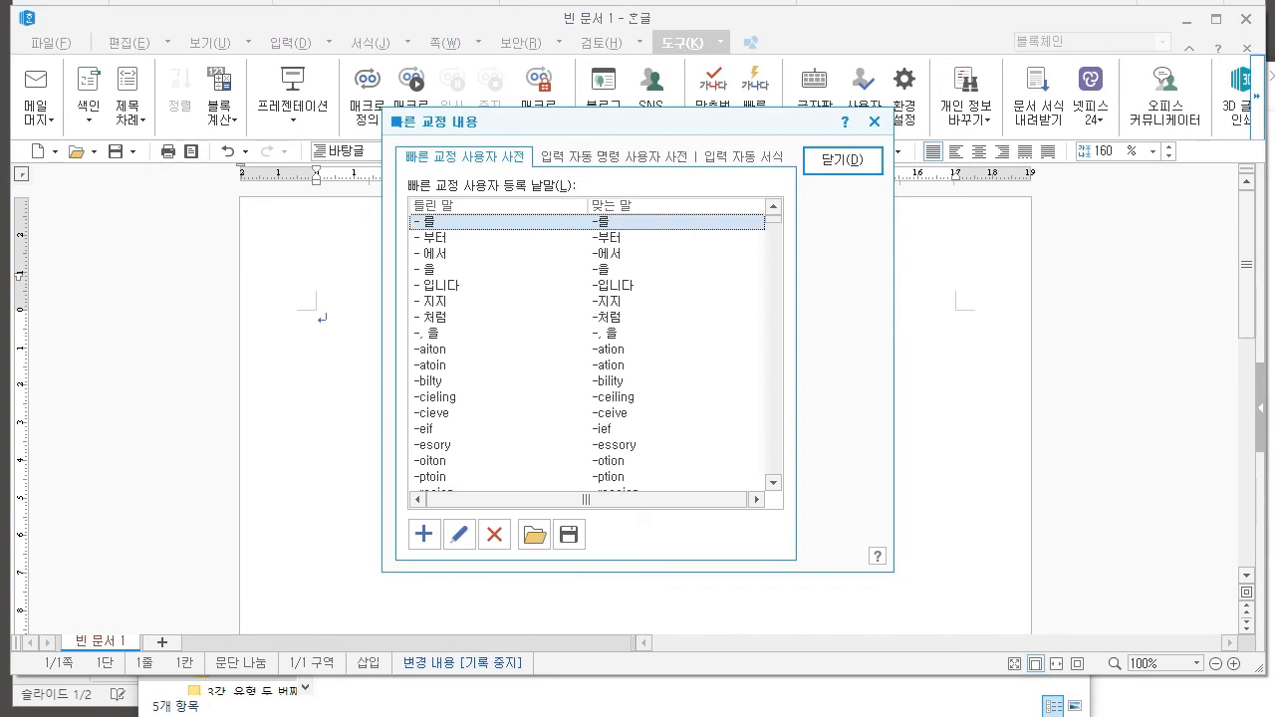
{"action": "key", "text": "ctrl+Tab"}
{"action": "key", "text": "ctrl+Tab"}
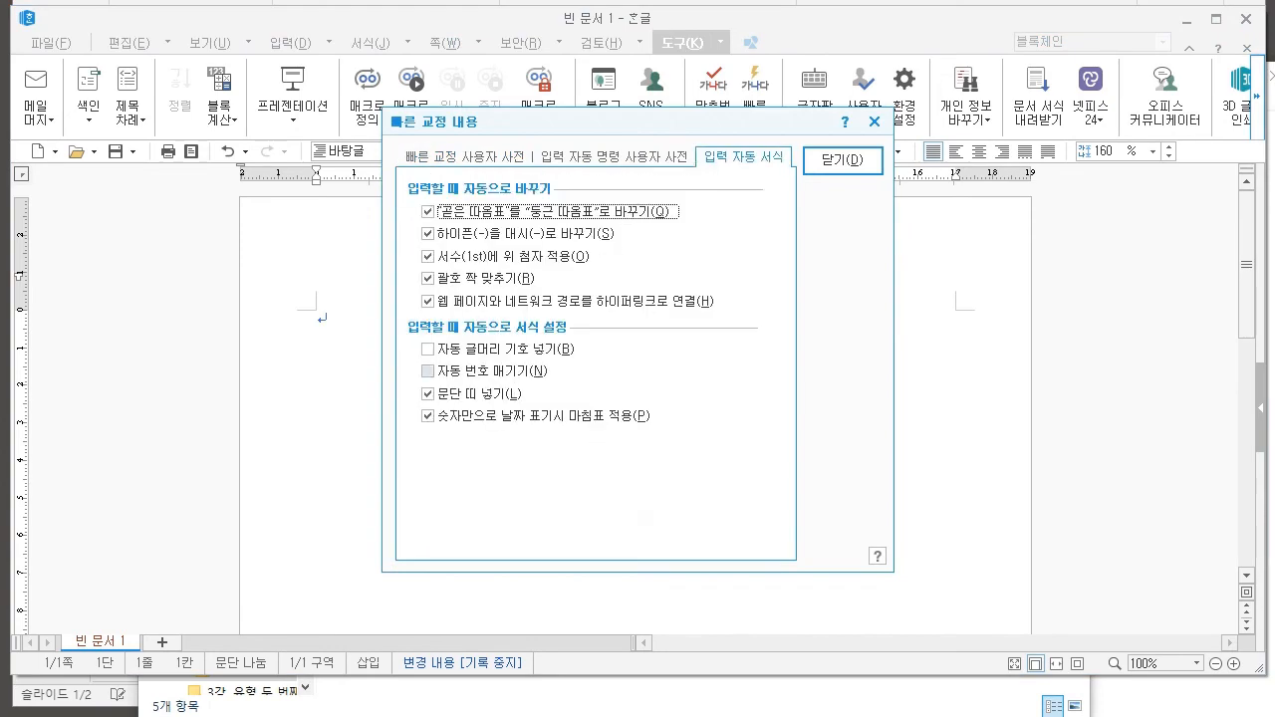
{"action": "key", "text": "Return"}
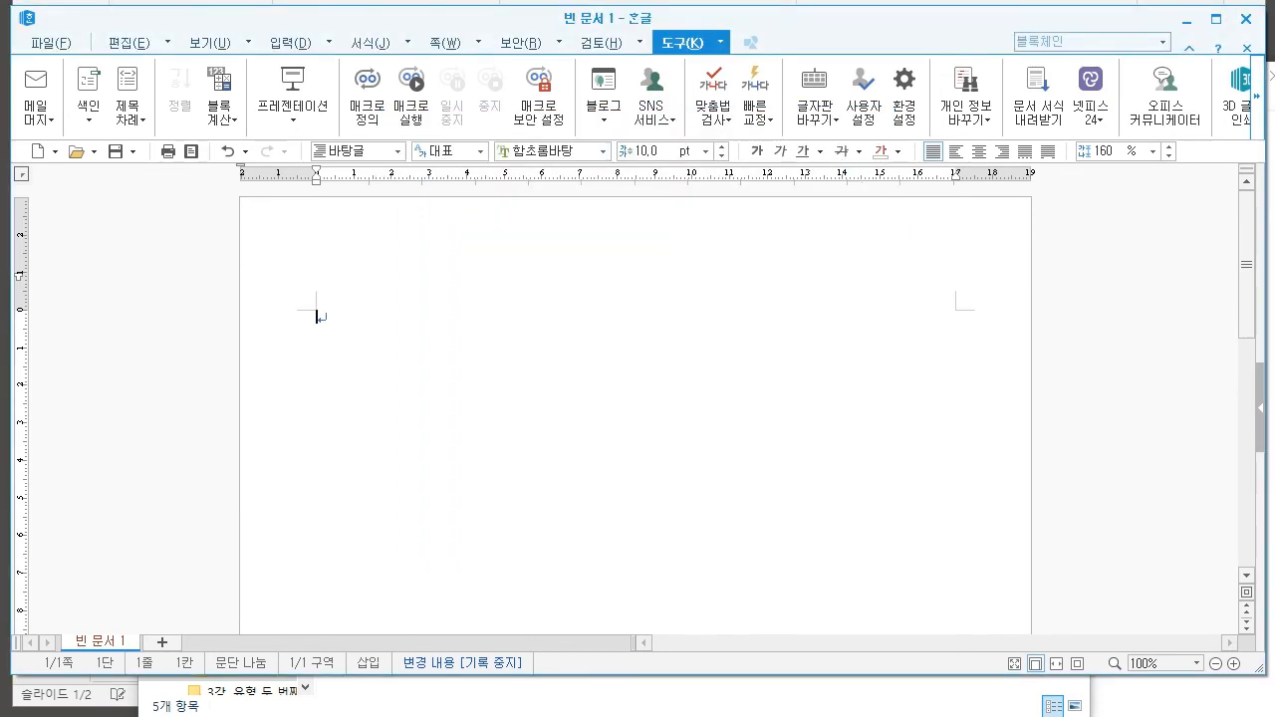
Check the font list and enter the title "애국가 1절" with the four anthem lines from "동해물과" to "보전하세" below it
{"action": "left_click", "coordinate": [603, 151]}
{"action": "scroll", "coordinate": [611, 399], "scroll_direction": "up", "scroll_amount": 10}
{"action": "key", "text": "Escape"}
{"action": "scroll", "coordinate": [636, 414], "scroll_direction": "down", "scroll_amount": 1}
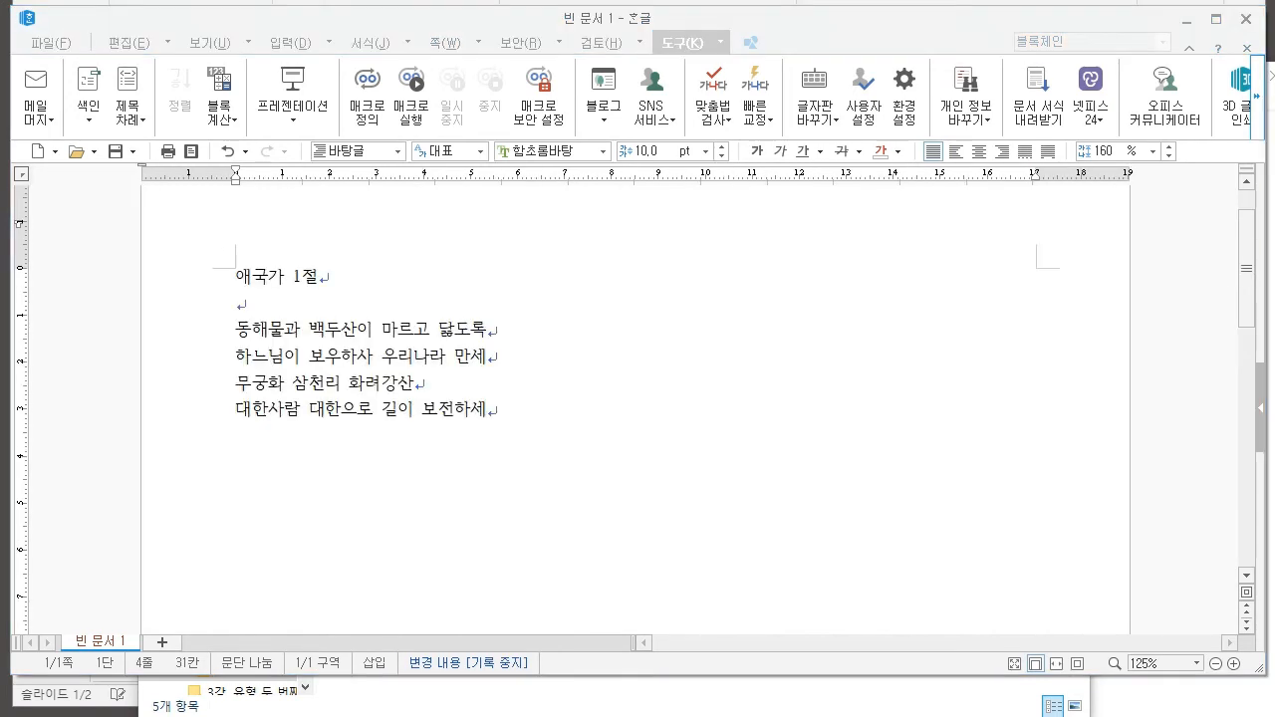
Review the anthem text and the special characters and hanja item in the 2강 부록 notes
{"action": "left_click", "coordinate": [488, 410]}
{"action": "left_click_drag", "start_coordinate": [489, 410], "coordinate": [236, 277]}
{"action": "left_click", "coordinate": [421, 383]}
{"action": "left_click_drag", "start_coordinate": [489, 410], "coordinate": [237, 277]}
{"action": "left_click", "coordinate": [488, 410]}
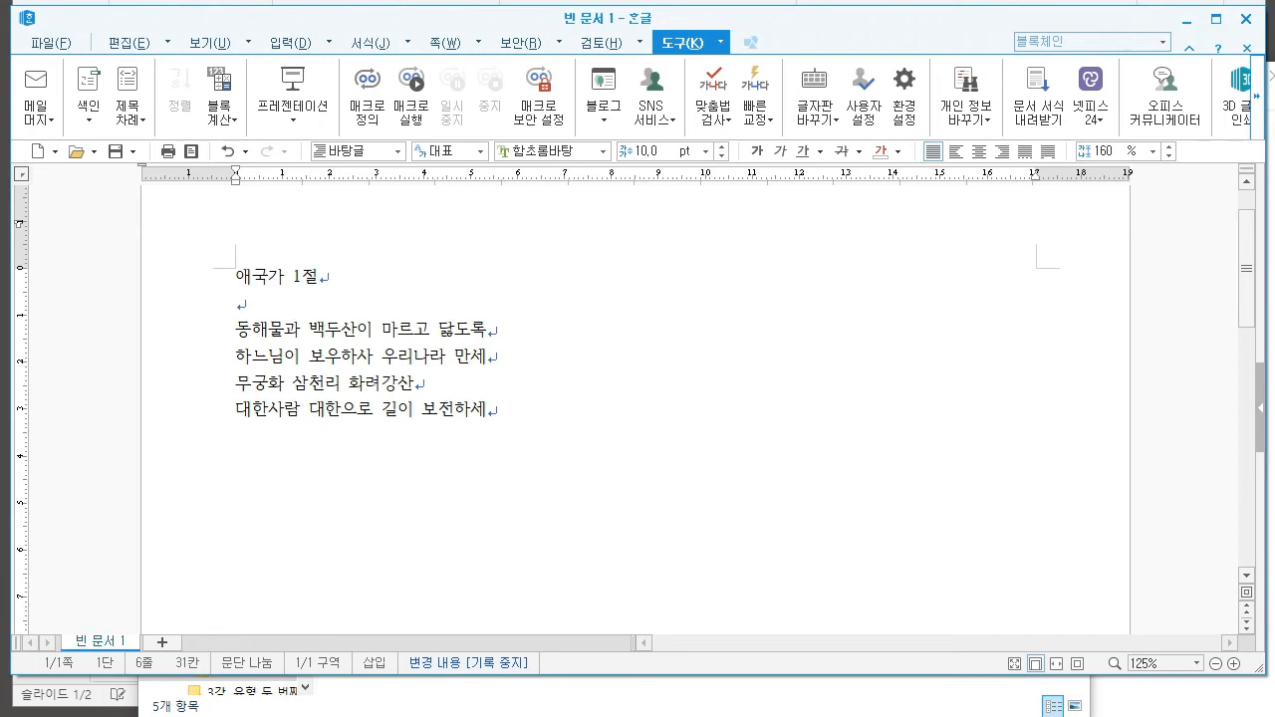
{"action": "key", "text": "alt+Tab"}
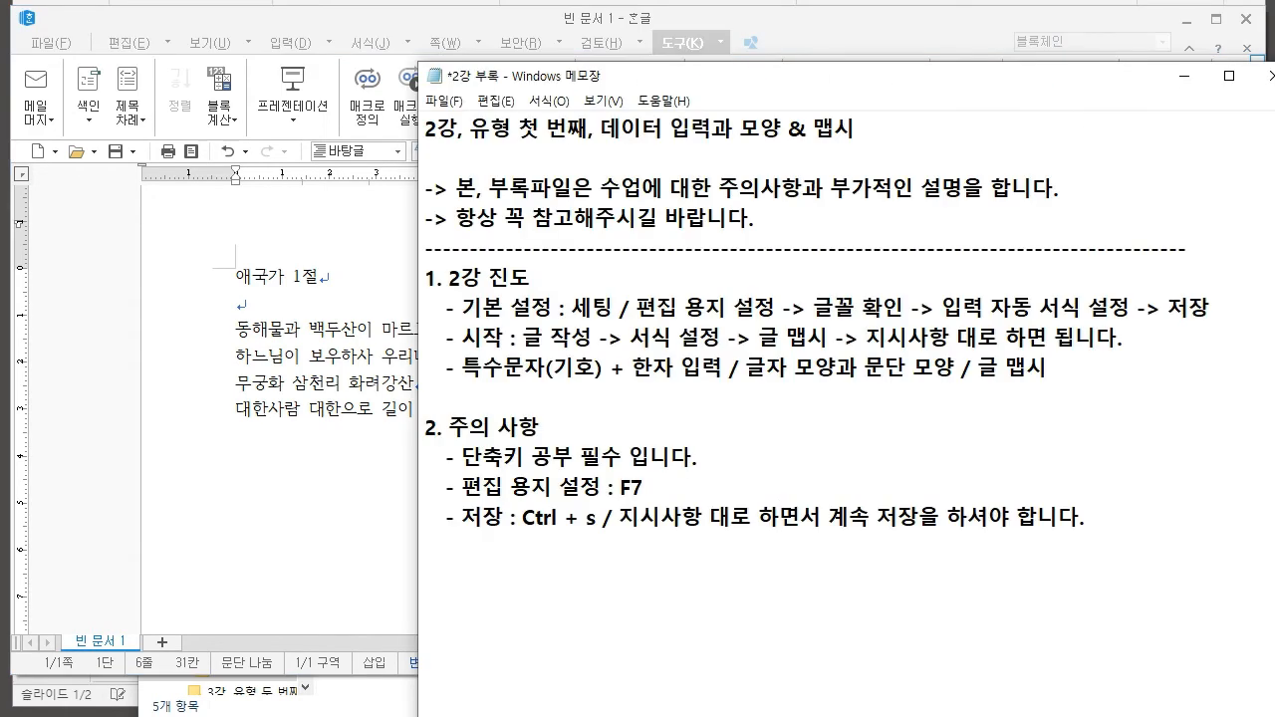
{"action": "left_click_drag", "start_coordinate": [463, 368], "coordinate": [723, 368]}
{"action": "left_click", "coordinate": [604, 368]}
{"action": "left_click", "coordinate": [724, 367]}
{"action": "left_click_drag", "start_coordinate": [462, 367], "coordinate": [625, 368]}
{"action": "left_click", "coordinate": [626, 368]}
Place the cursor at the start of the "애국가 1절" title and open the character table beside the text
{"action": "left_click", "coordinate": [331, 277]}
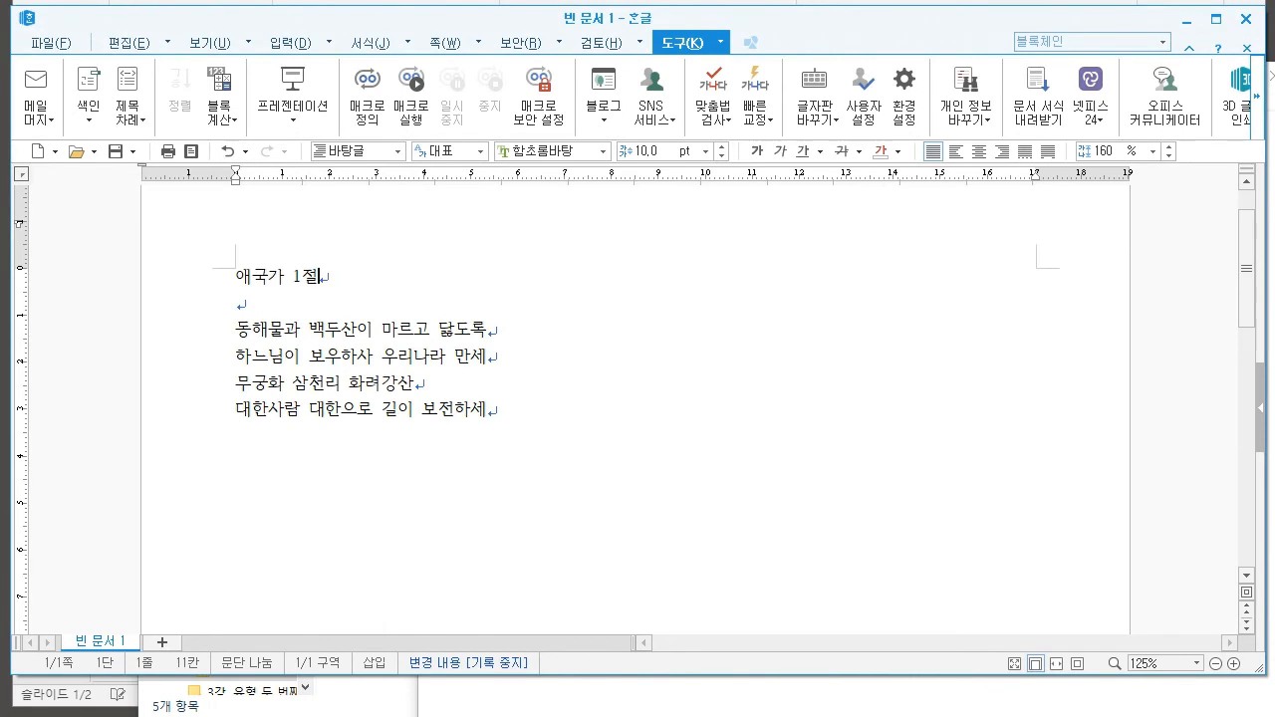
{"action": "key", "text": "Home"}
{"action": "key", "text": "shift+End"}
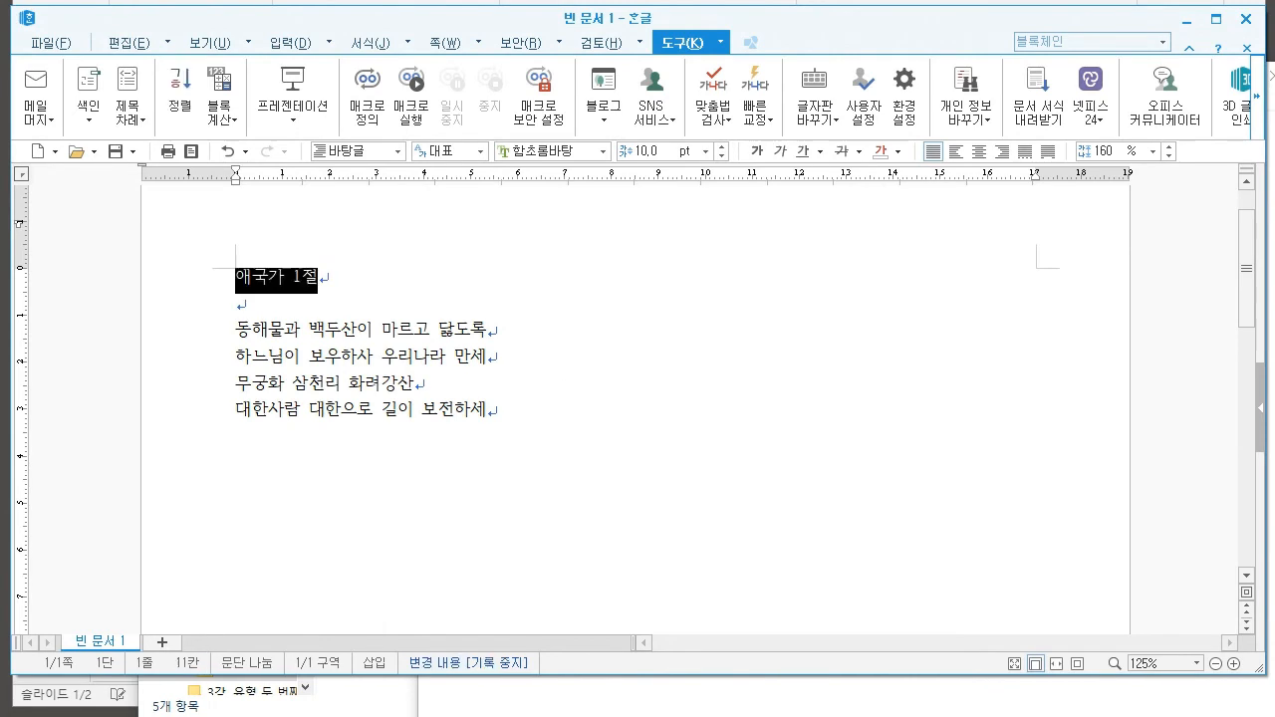
{"action": "key", "text": "Home"}
{"action": "key", "text": "shift+End"}
{"action": "key", "text": "End"}
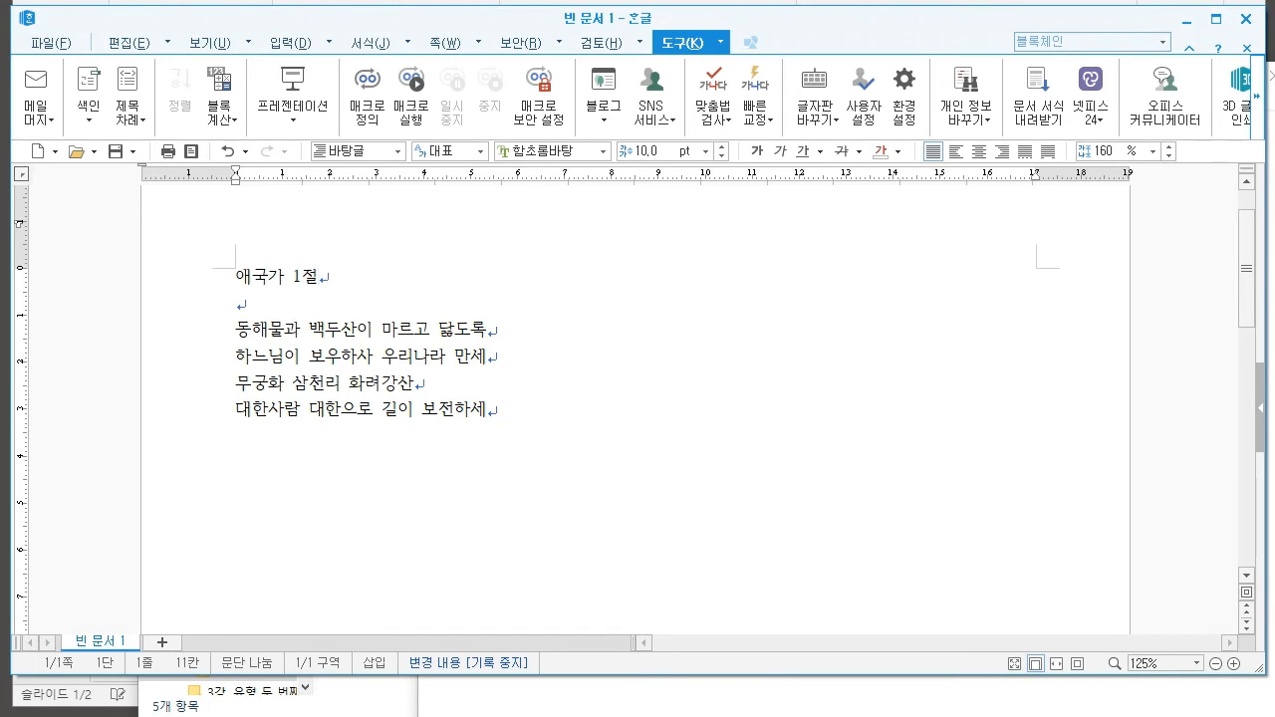
{"action": "key", "text": "Home"}
{"action": "key", "text": "alt+e"}
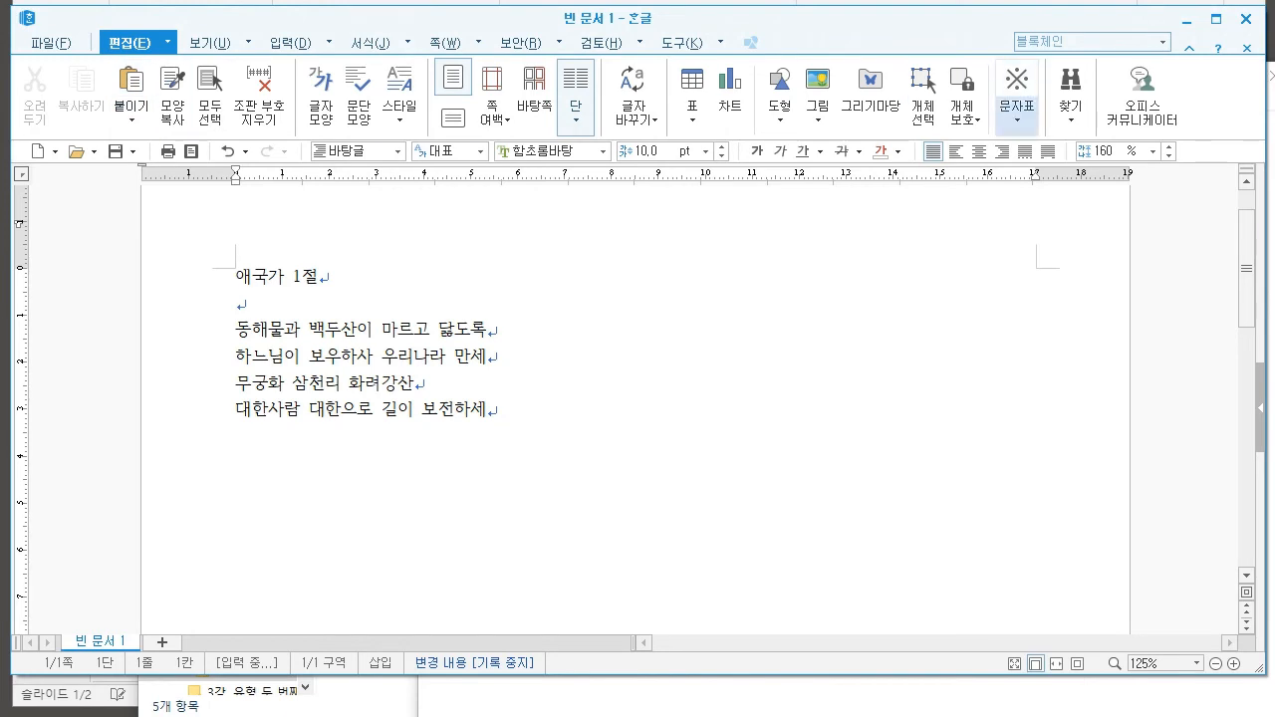
{"action": "left_click", "coordinate": [1017, 119]}
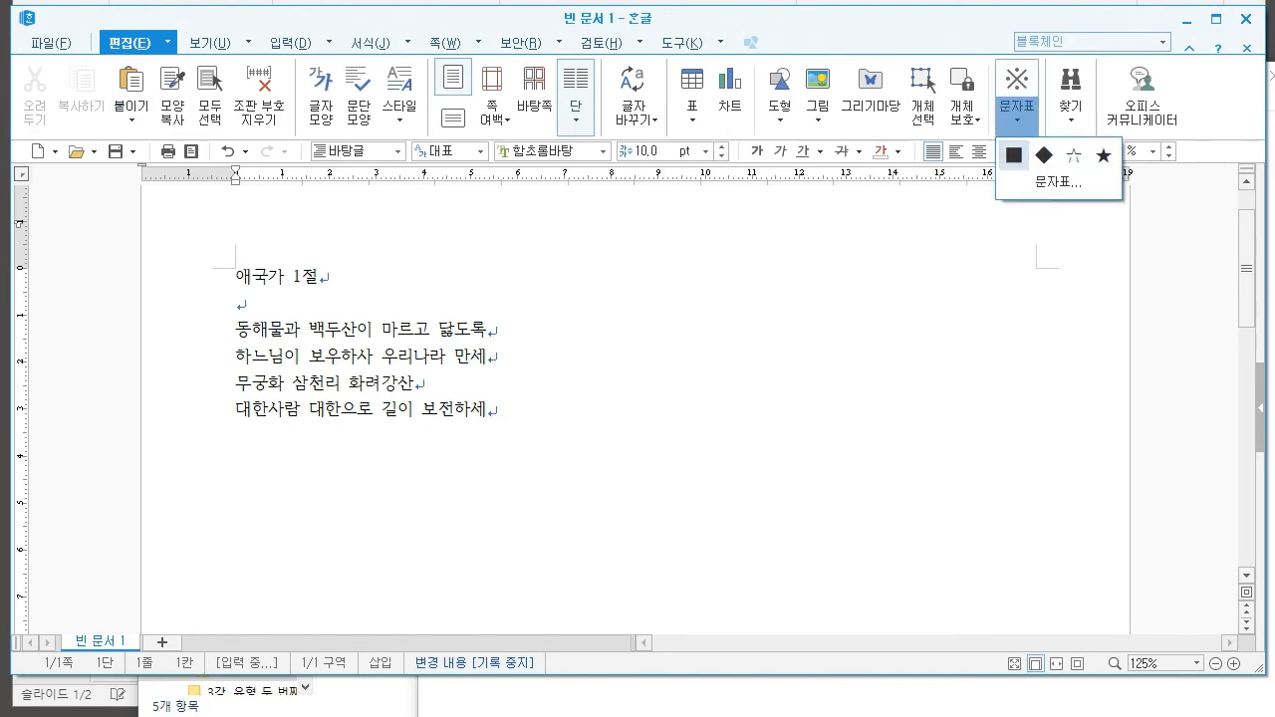
{"action": "left_click", "coordinate": [1059, 182]}
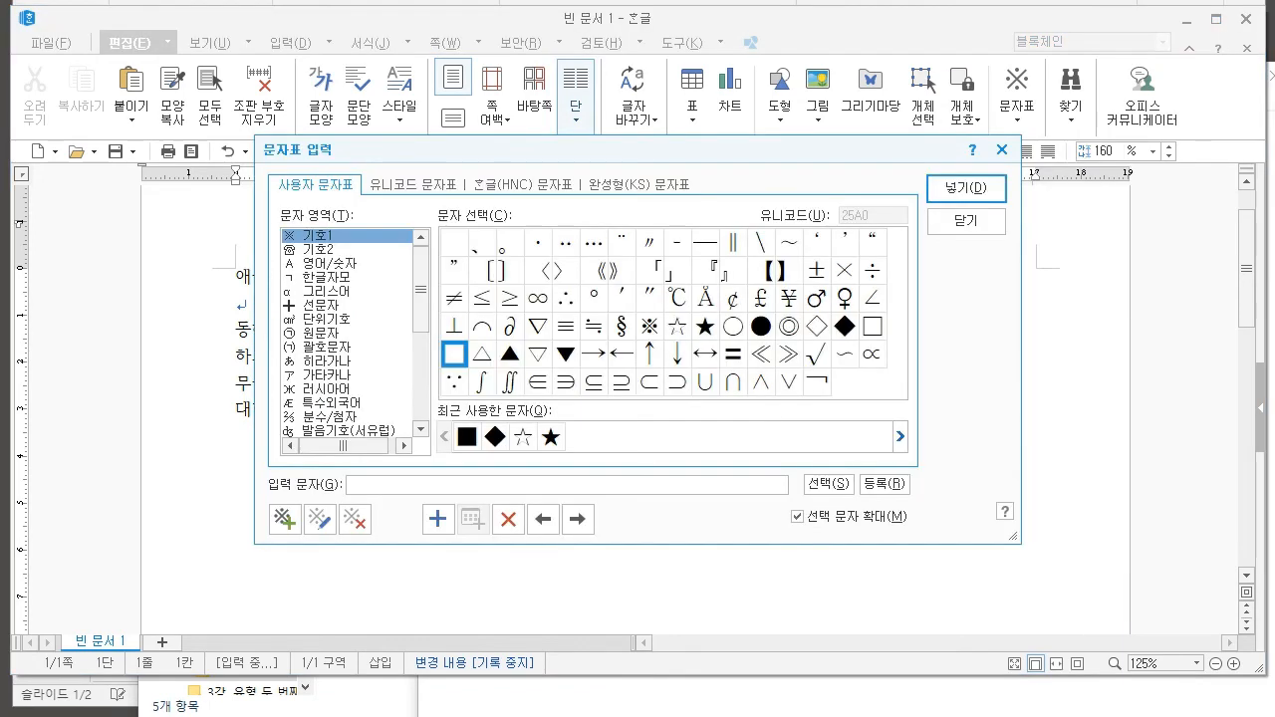
{"action": "left_click_drag", "start_coordinate": [499, 126], "coordinate": [612, 149]}
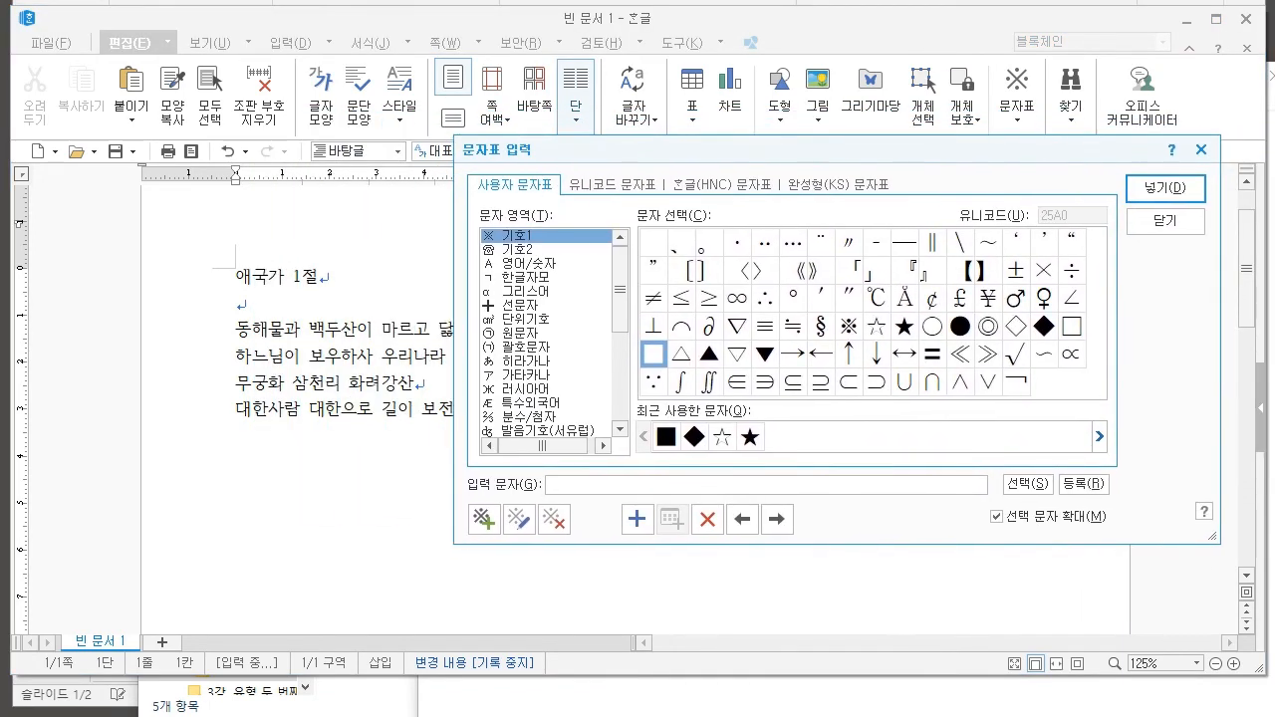
Browse the Unicode, HNC and KS character tables and compare the user table's 기호1 and 기호2 areas
{"action": "left_click", "coordinate": [613, 184]}
{"action": "left_click", "coordinate": [722, 185]}
{"action": "left_click", "coordinate": [838, 185]}
{"action": "left_click", "coordinate": [722, 185]}
{"action": "left_click", "coordinate": [613, 184]}
{"action": "left_click", "coordinate": [515, 184]}
{"action": "left_click", "coordinate": [516, 236]}
{"action": "left_click", "coordinate": [517, 250]}
{"action": "left_click", "coordinate": [516, 236]}
{"action": "left_click", "coordinate": [518, 249]}
{"action": "left_click", "coordinate": [516, 236]}
{"action": "left_click", "coordinate": [517, 249]}
Insert the ★ symbol from the 기호1 area, followed by a space, before the "애국가 1절" title
{"action": "left_click", "coordinate": [516, 236]}
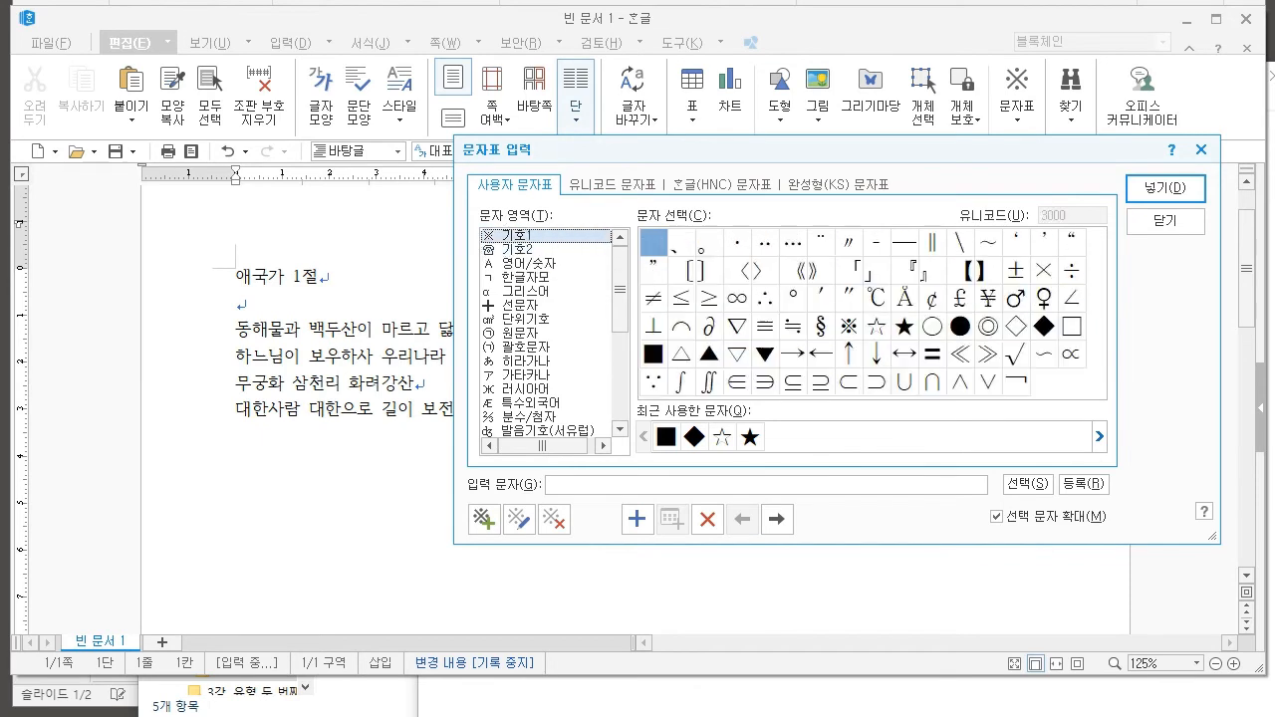
{"action": "left_click", "coordinate": [517, 249]}
{"action": "left_click", "coordinate": [516, 236]}
{"action": "left_click", "coordinate": [904, 327]}
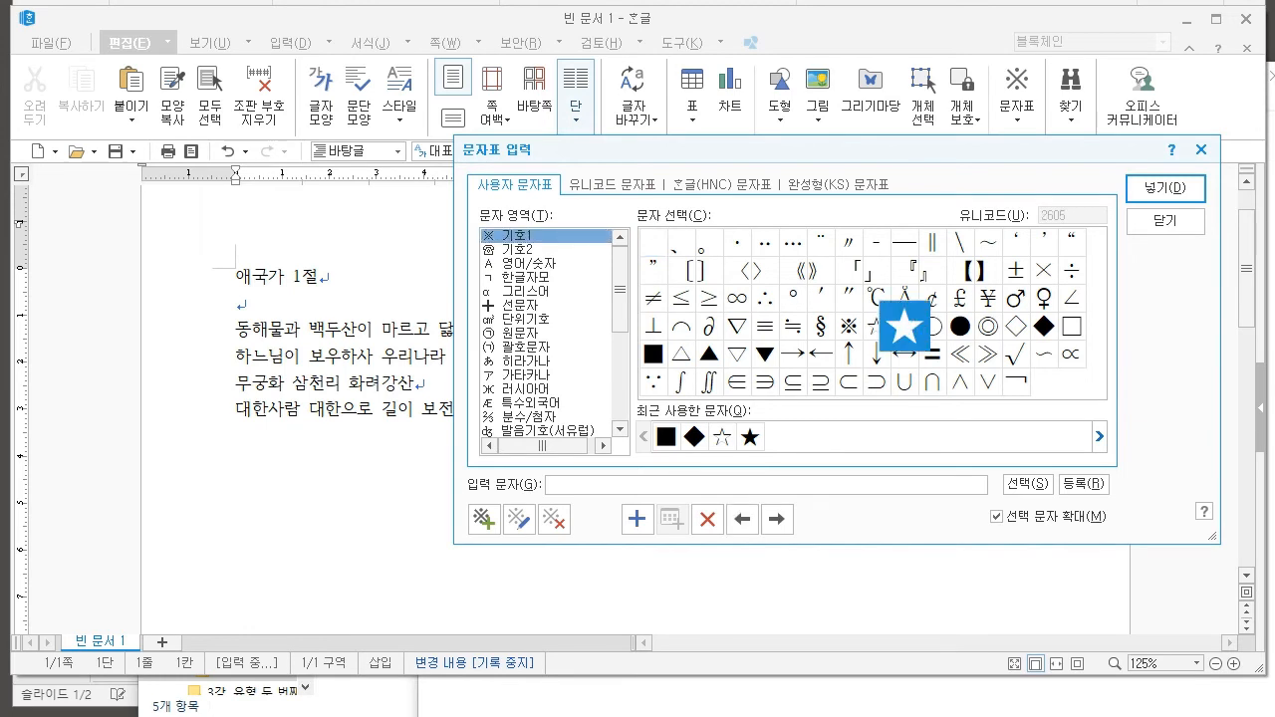
{"action": "key", "text": "Return"}
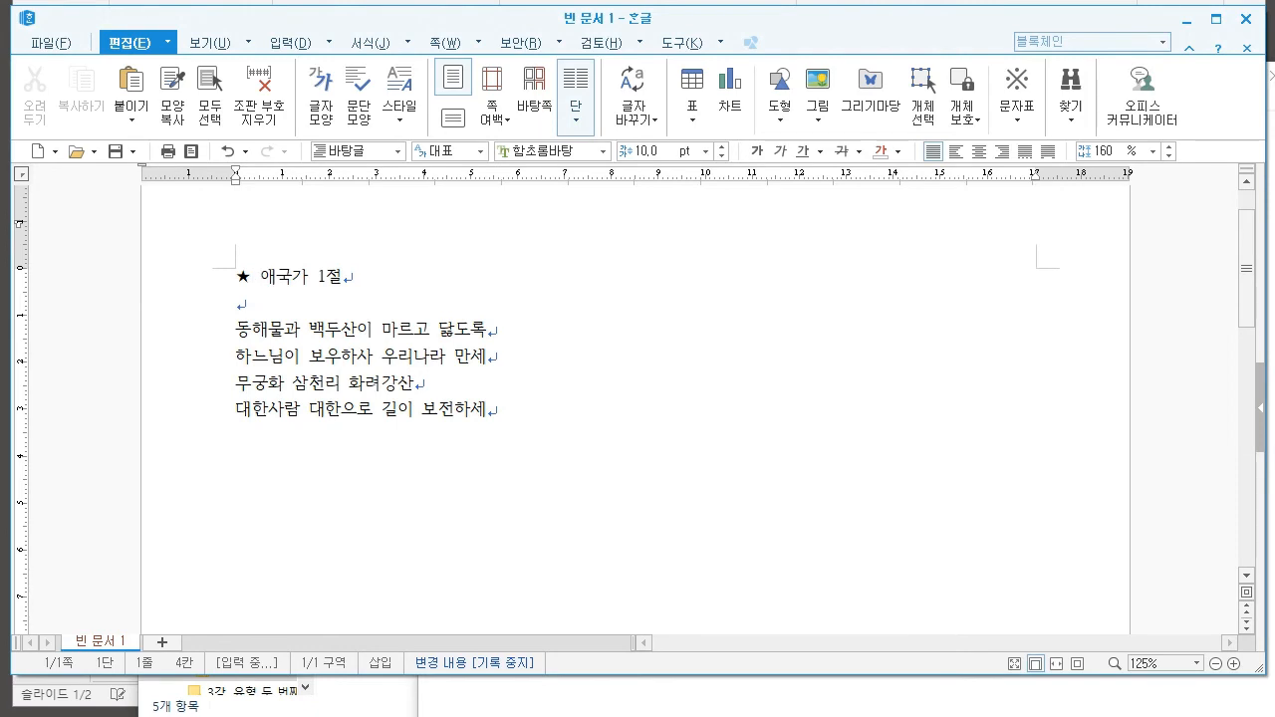
Copy the title's ★ symbol to the end of the title line, separated by a space
{"action": "key", "text": "Home"}
{"action": "key", "text": "shift+Right"}
{"action": "key", "text": "ctrl+c"}
{"action": "key", "text": "End"}
{"action": "key", "text": "ctrl+v"}
{"action": "key", "text": "shift+Home"}
{"action": "key", "text": "Down"}
{"action": "key", "text": "Left"}
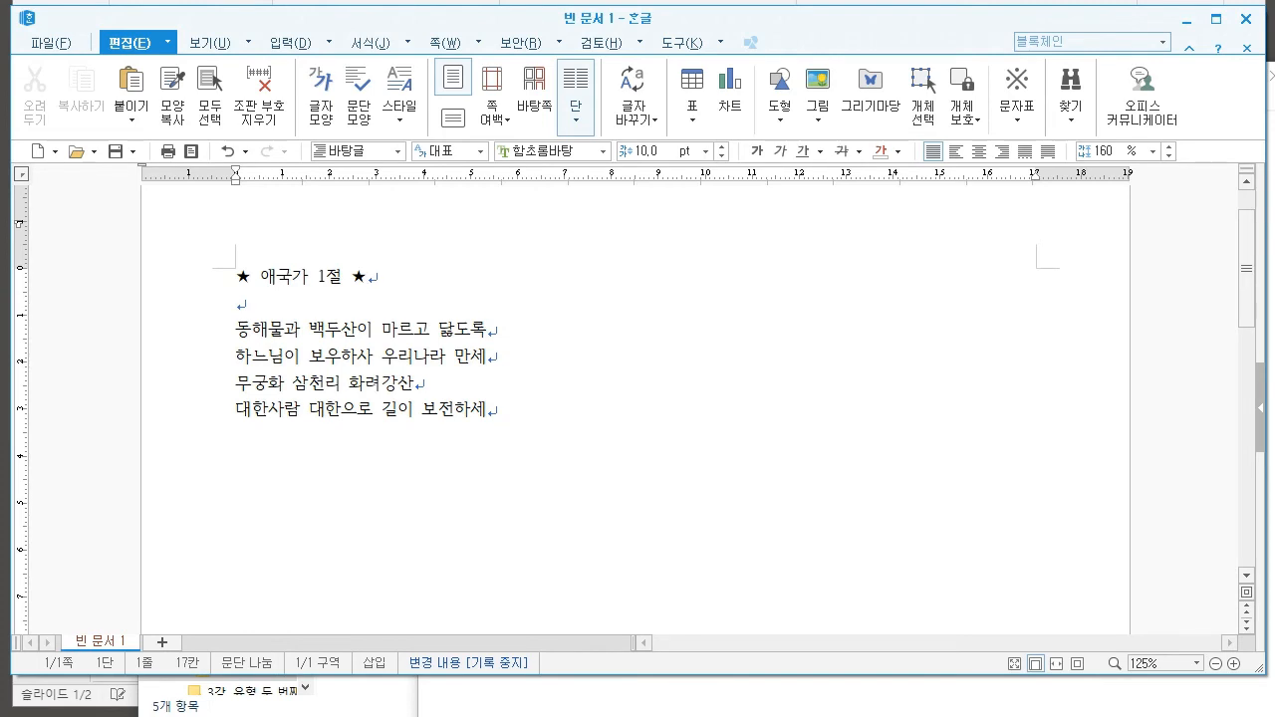
Add a space at the end of each of the four lyric lines and return to the first one
{"action": "key", "text": "Down"}
{"action": "key", "text": "Down"}
{"action": "key", "text": "End"}
{"action": "key", "text": "Down"}
{"action": "key", "text": "End"}
{"action": "key", "text": "Down"}
{"action": "key", "text": "End"}
{"action": "key", "text": "Down"}
{"action": "key", "text": "Up"}
{"action": "key", "text": "Up"}
{"action": "key", "text": "Up"}
{"action": "key", "text": "Down"}
{"action": "key", "text": "Down"}
{"action": "key", "text": "Down"}
{"action": "key", "text": "Up"}
{"action": "key", "text": "Up"}
{"action": "key", "text": "Up"}
Insert the ● symbol from the 기호1 area at the end of the "동해물과" line
{"action": "left_click", "coordinate": [1017, 114]}
{"action": "left_click", "coordinate": [1058, 182]}
{"action": "left_click", "coordinate": [762, 327]}
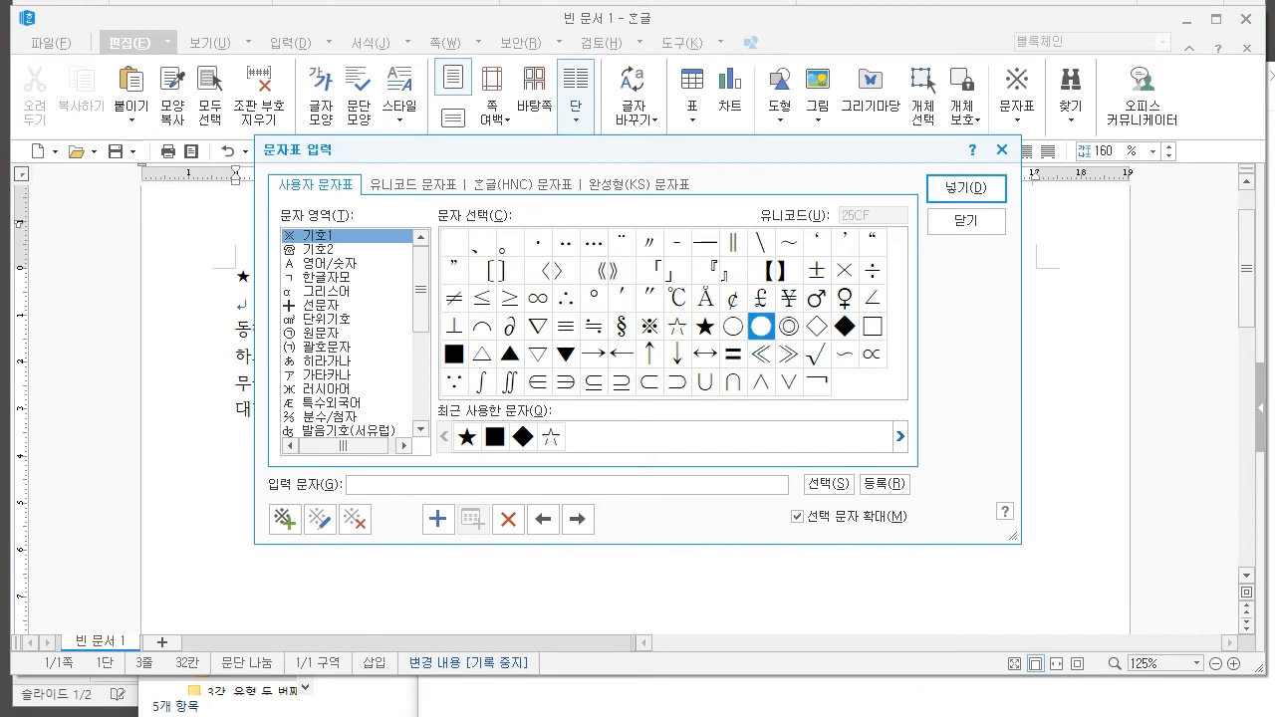
{"action": "left_click", "coordinate": [965, 189]}
Insert the ♥ symbol from the 기호2 area at the end of the "하느님이" line
{"action": "left_click", "coordinate": [1017, 117]}
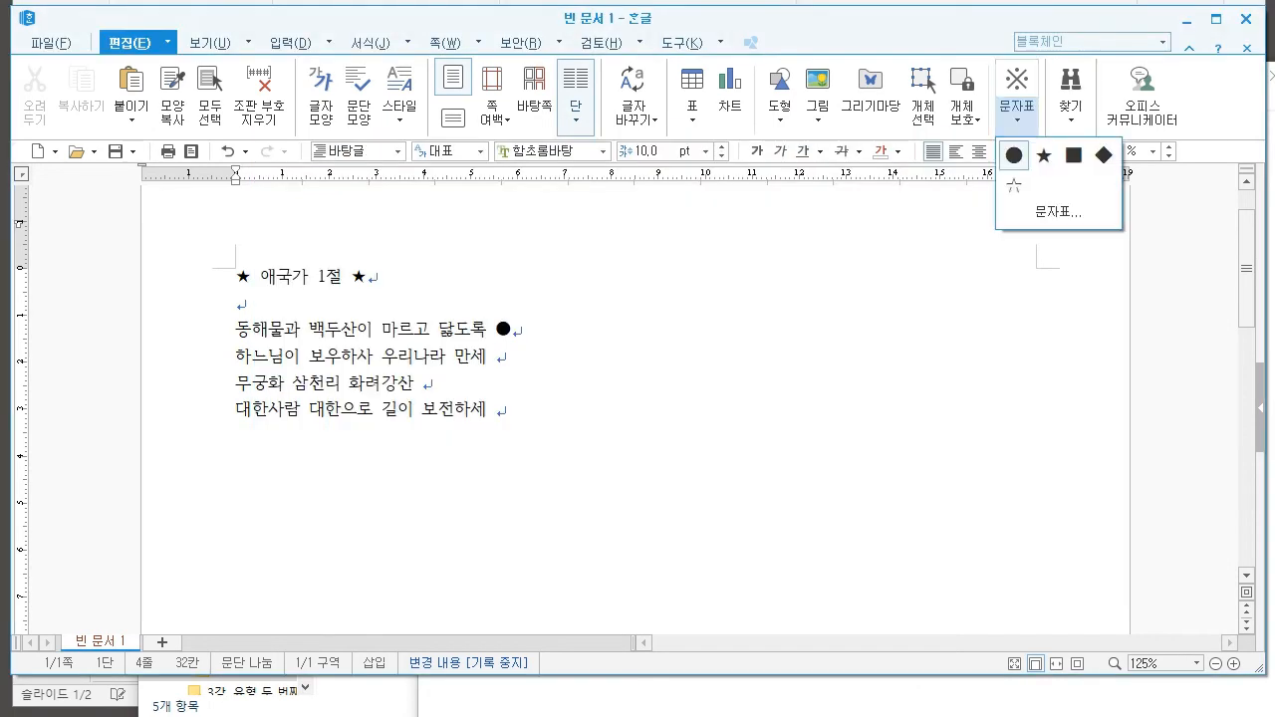
{"action": "left_click", "coordinate": [1058, 211]}
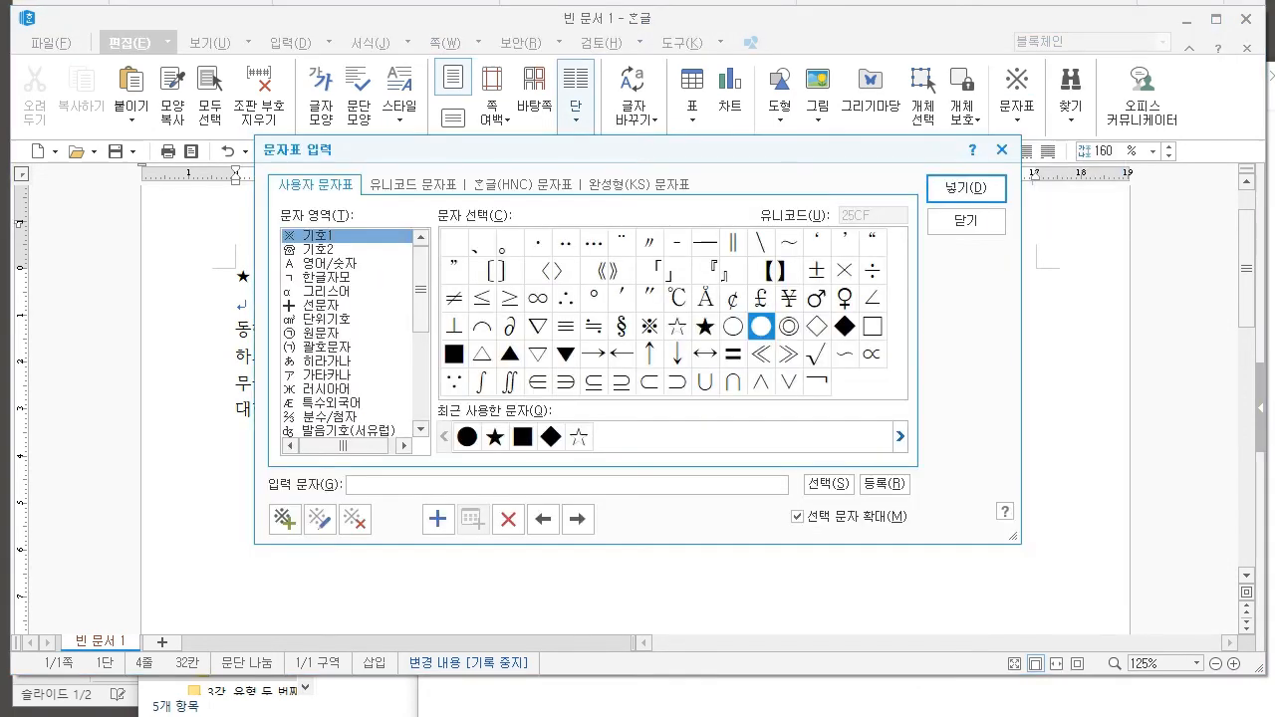
{"action": "left_click", "coordinate": [319, 250]}
{"action": "left_click", "coordinate": [817, 270]}
{"action": "left_click", "coordinate": [965, 188]}
{"action": "key", "text": "Down"}
Insert the ™ symbol from the 기호2 area at the end of the "무궁화" line
{"action": "left_click", "coordinate": [1071, 114]}
{"action": "left_click", "coordinate": [1018, 113]}
{"action": "left_click", "coordinate": [1017, 114]}
{"action": "left_click", "coordinate": [1059, 213]}
{"action": "left_click", "coordinate": [483, 353]}
{"action": "left_click", "coordinate": [966, 188]}
Insert the ▣ symbol from the 기호2 area at the end of the "대한사람" line
{"action": "left_click", "coordinate": [496, 410]}
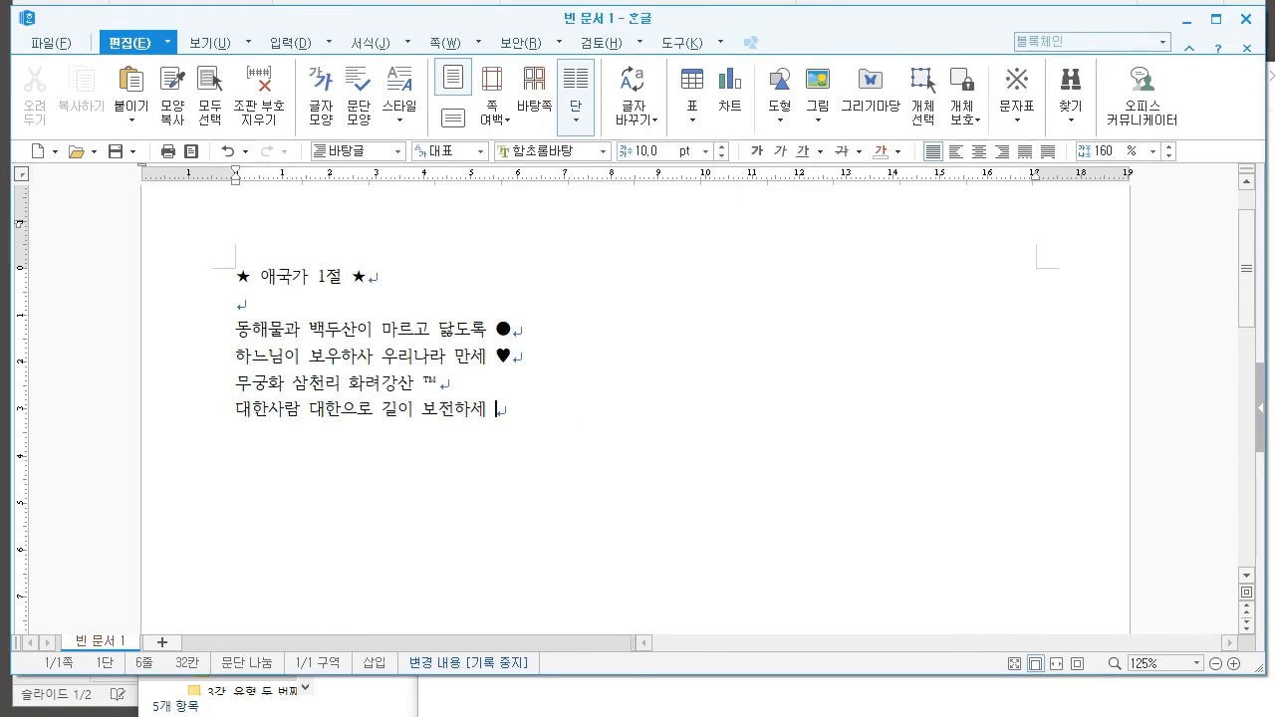
{"action": "left_click", "coordinate": [1017, 114]}
{"action": "left_click", "coordinate": [1059, 213]}
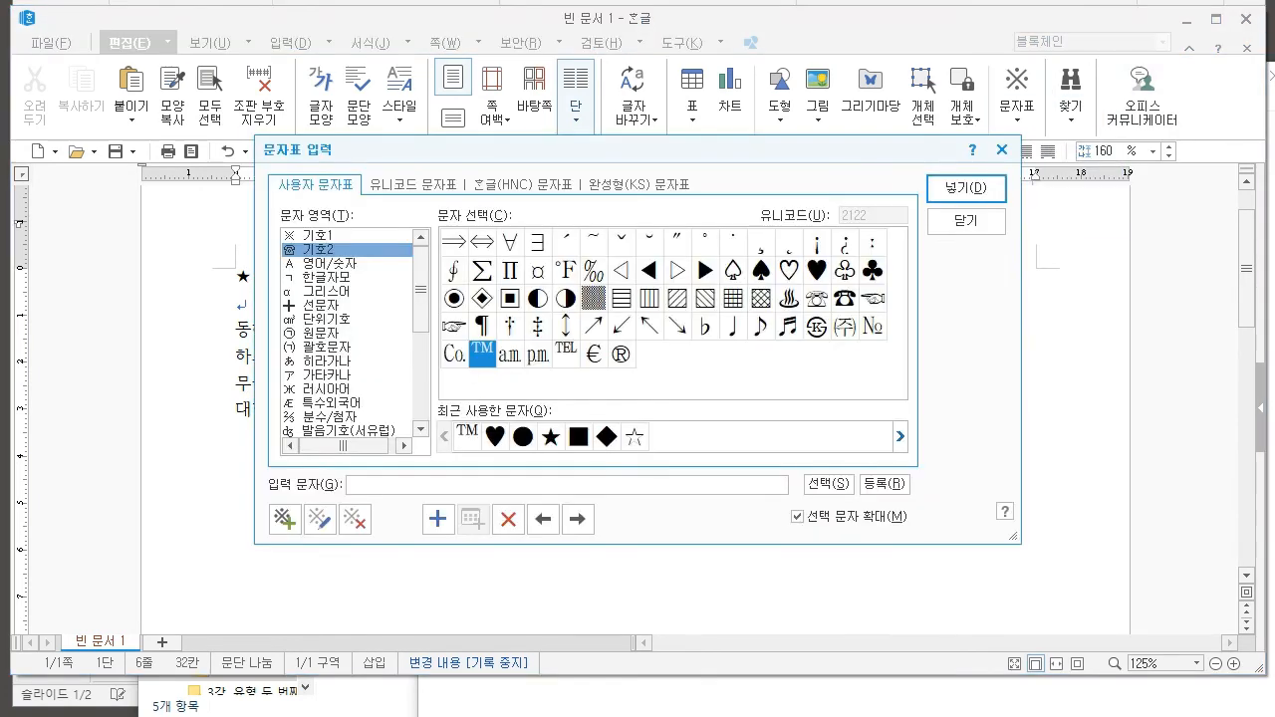
{"action": "left_click", "coordinate": [509, 298]}
{"action": "left_click", "coordinate": [965, 189]}
{"action": "key", "text": "ctrl+a"}
{"action": "key", "text": "Escape"}
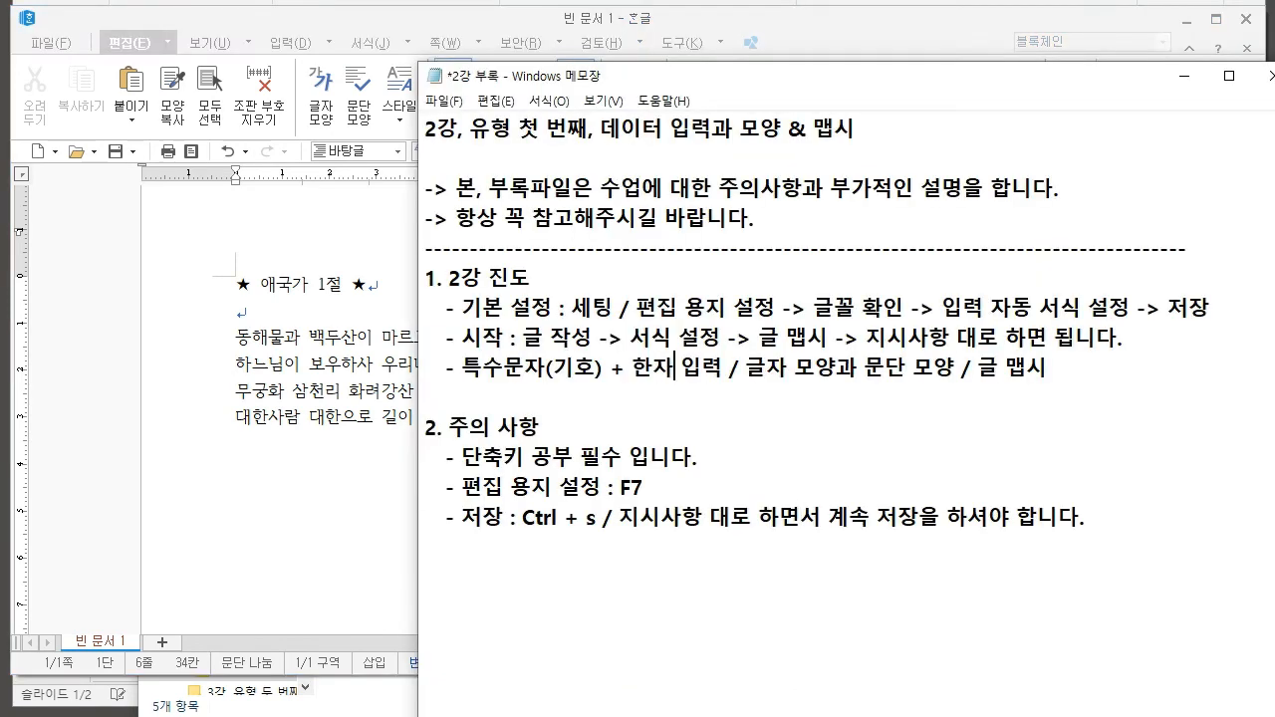
Switch to the 한글 document and look up "동해" in the first verse line in the 민중국어사전 dictionary
{"action": "left_click", "coordinate": [325, 391]}
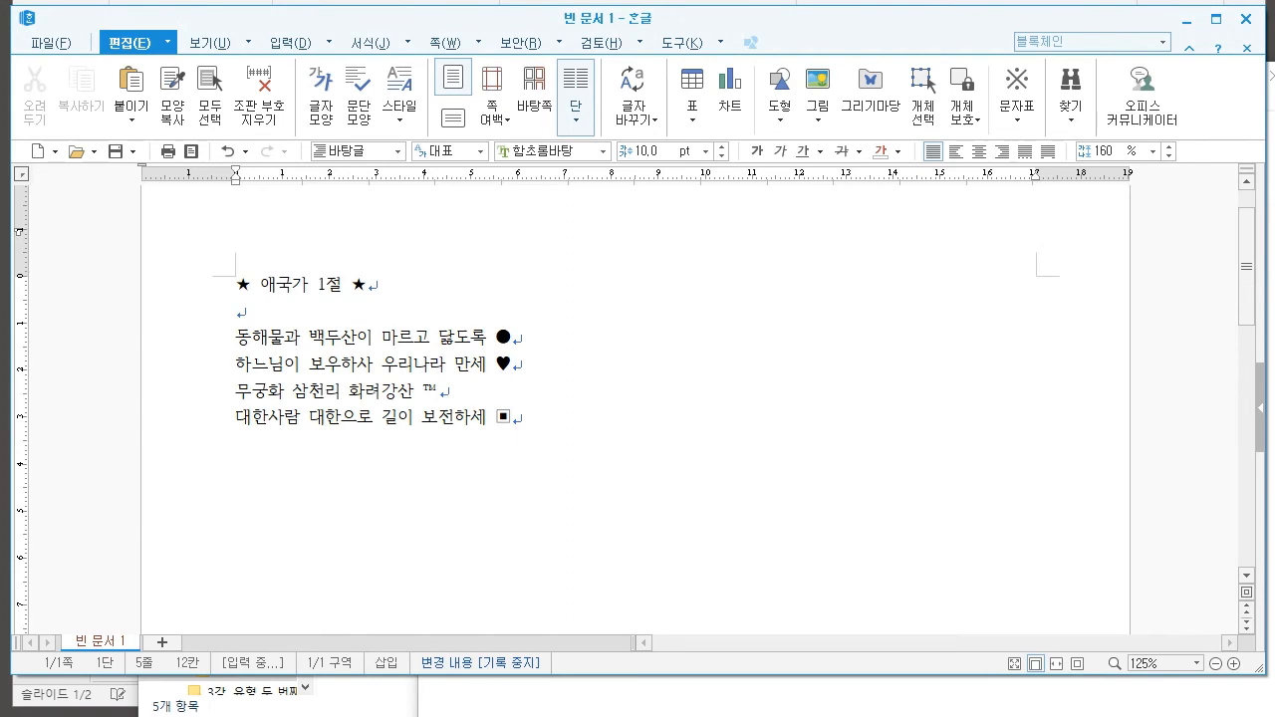
{"action": "left_click_drag", "start_coordinate": [236, 338], "coordinate": [284, 339]}
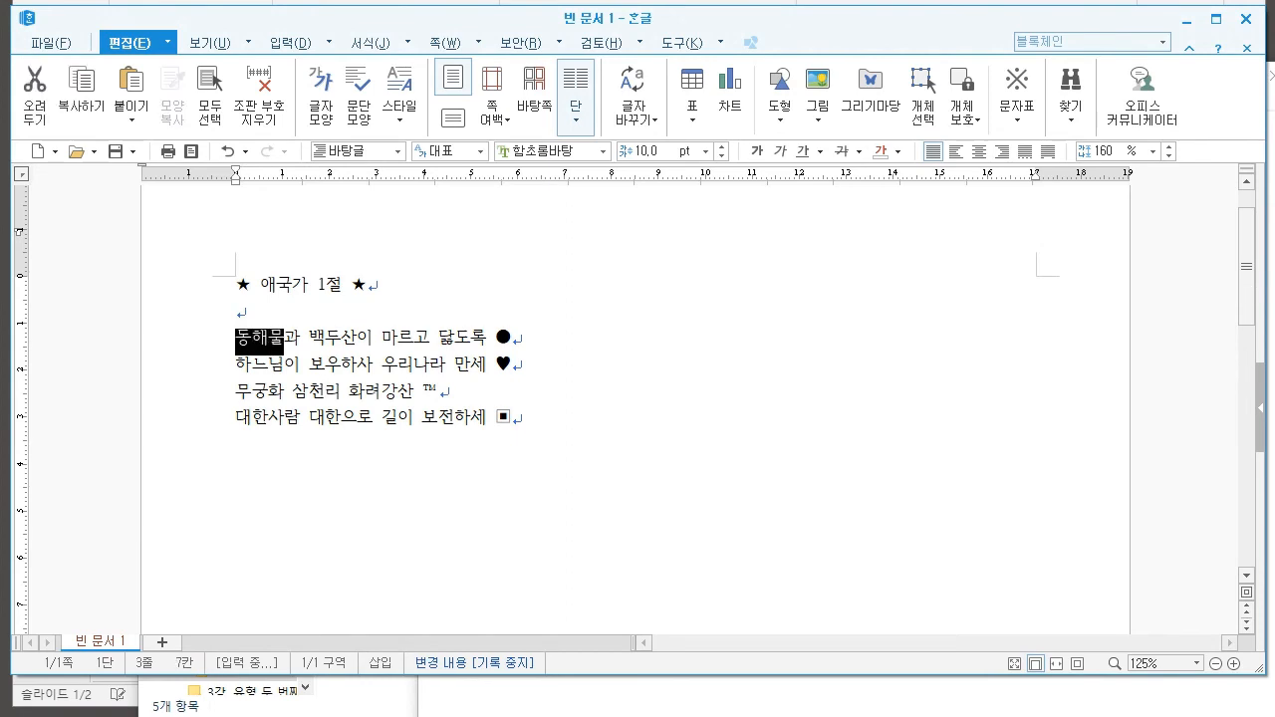
{"action": "left_click", "coordinate": [268, 339]}
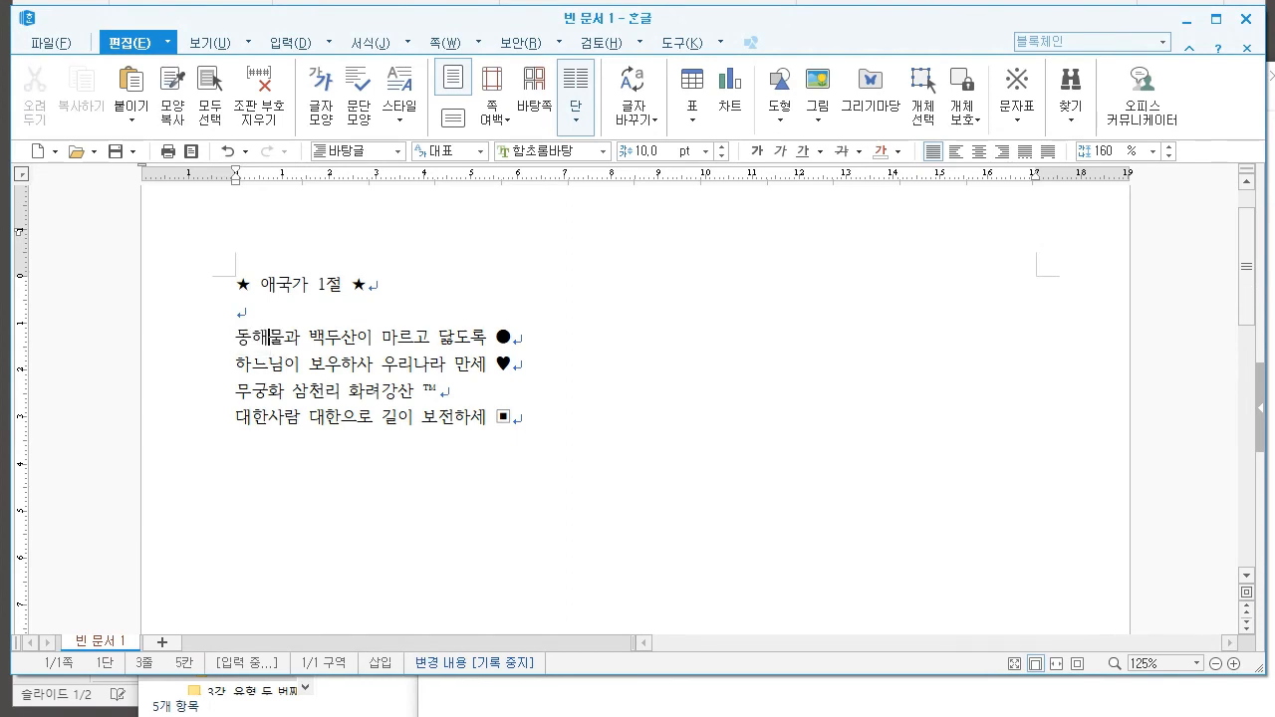
{"action": "left_click_drag", "start_coordinate": [236, 338], "coordinate": [268, 339]}
{"action": "left_click", "coordinate": [252, 339]}
{"action": "key", "text": "shift+Right"}
{"action": "key", "text": "Escape"}
{"action": "key", "text": "F12"}
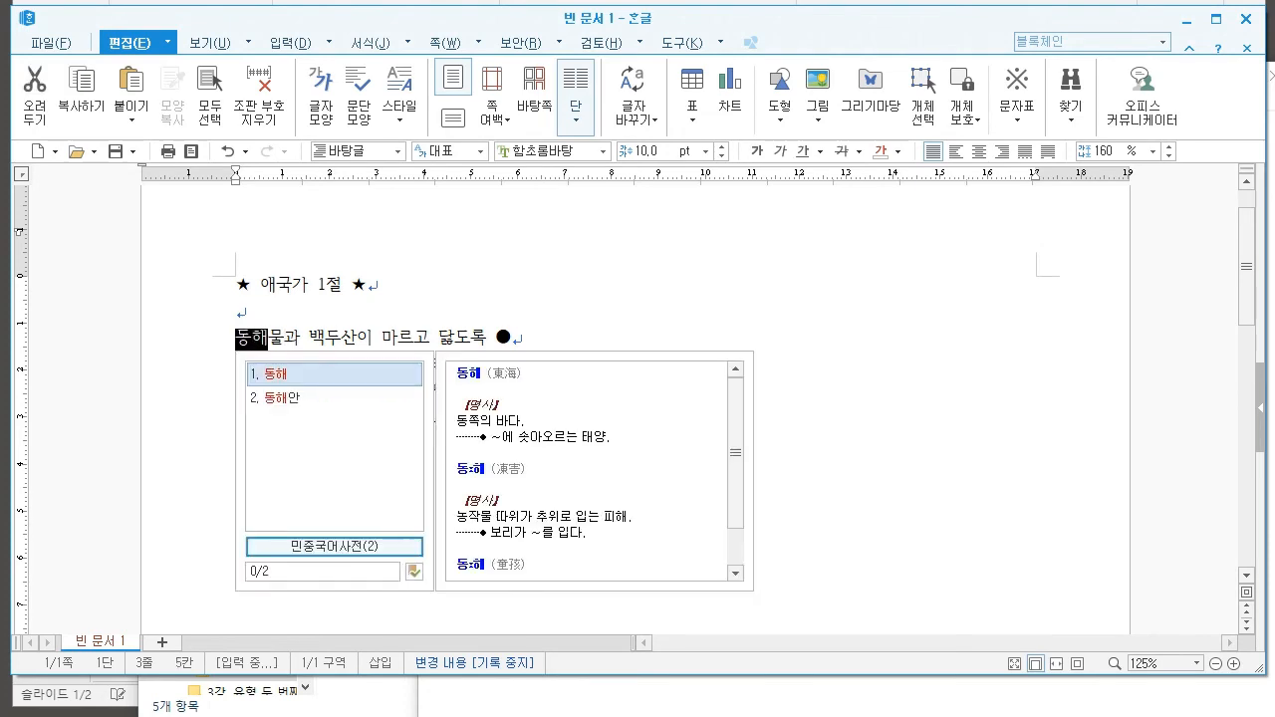
{"action": "left_click", "coordinate": [498, 339]}
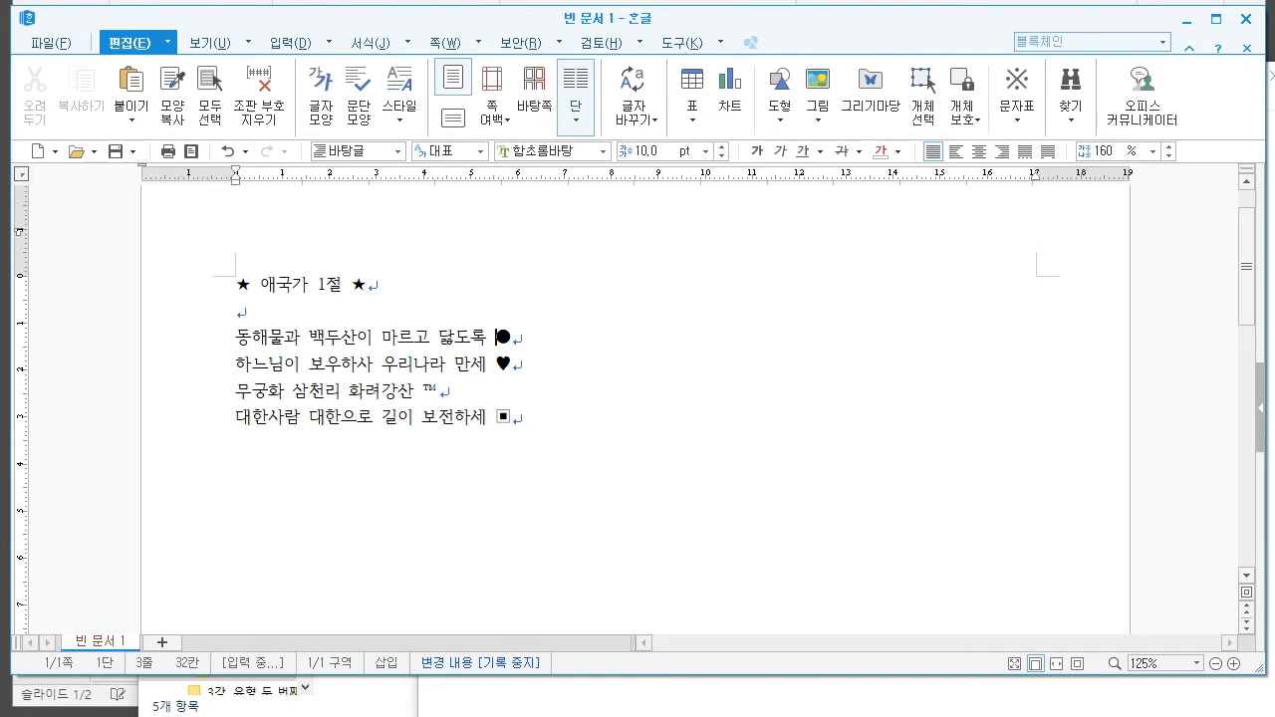
{"action": "key", "text": "F12"}
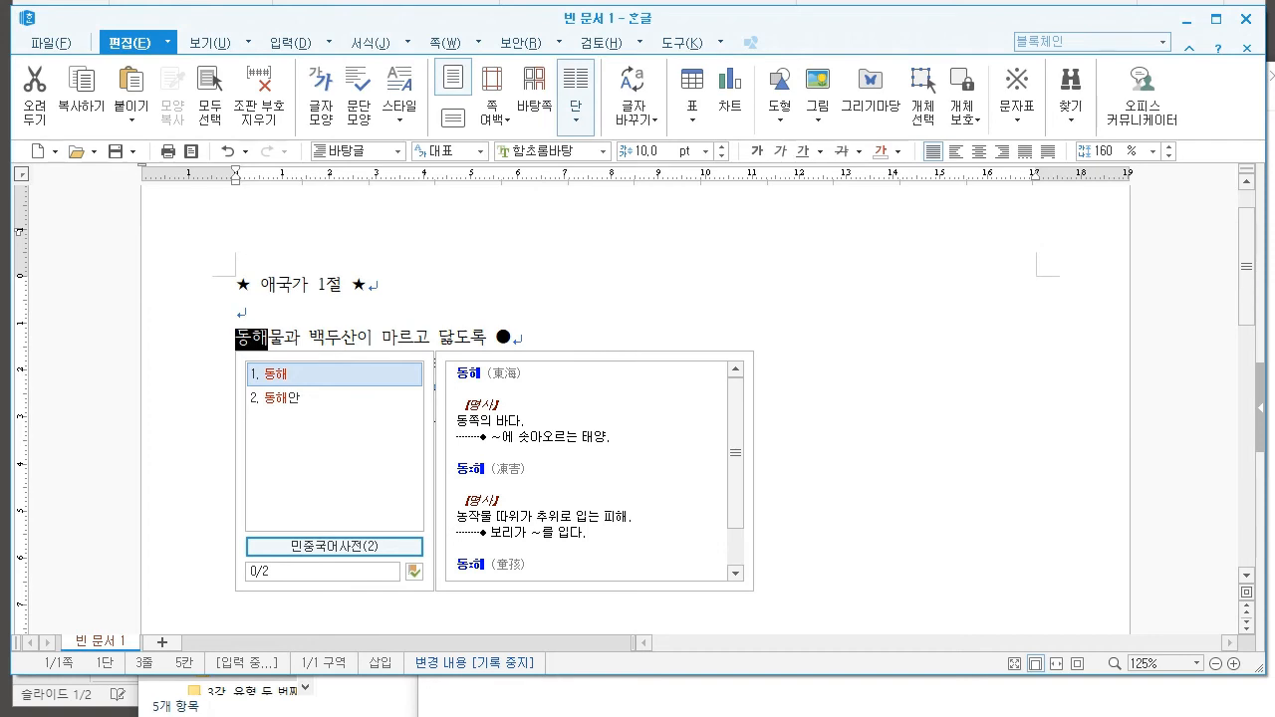
{"action": "key", "text": "Escape"}
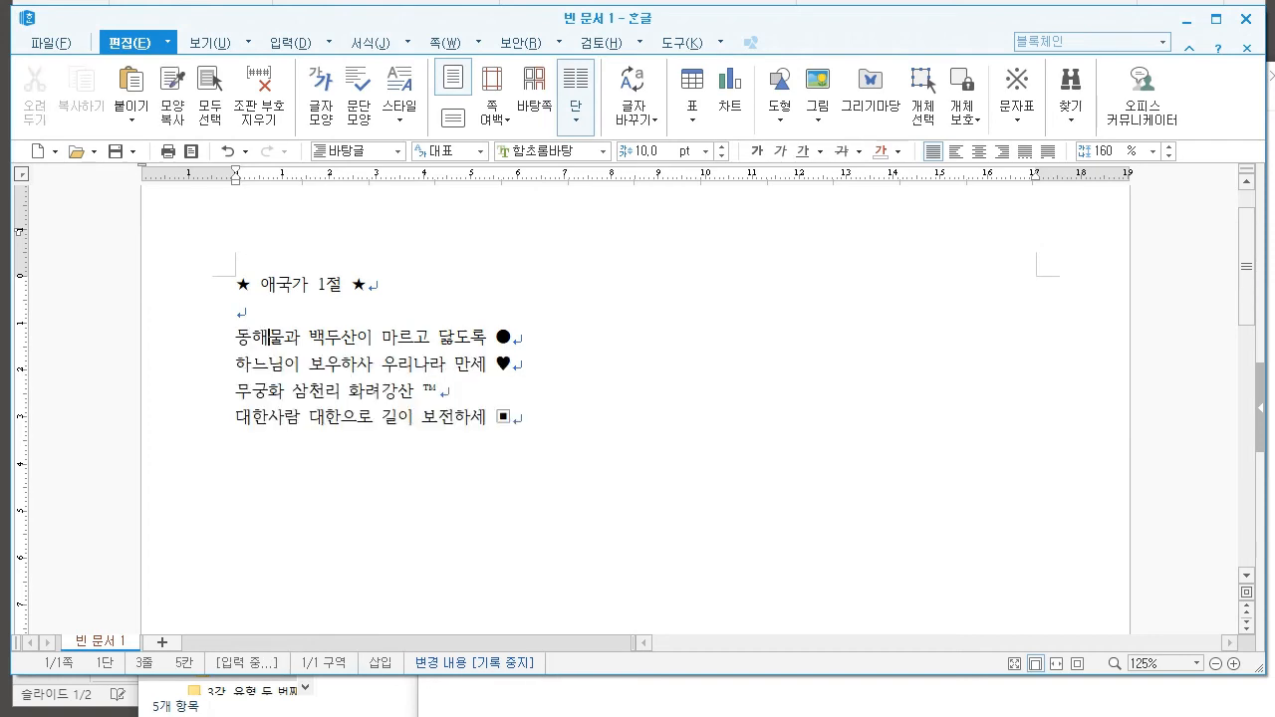
Open hanja conversion for "동해" in the first verse line and review the candidates 凍害, 東海 and 童孩
{"action": "key", "text": "Home"}
{"action": "key", "text": "shift+Right"}
{"action": "key", "text": "shift+Right"}
{"action": "key", "text": "F12"}
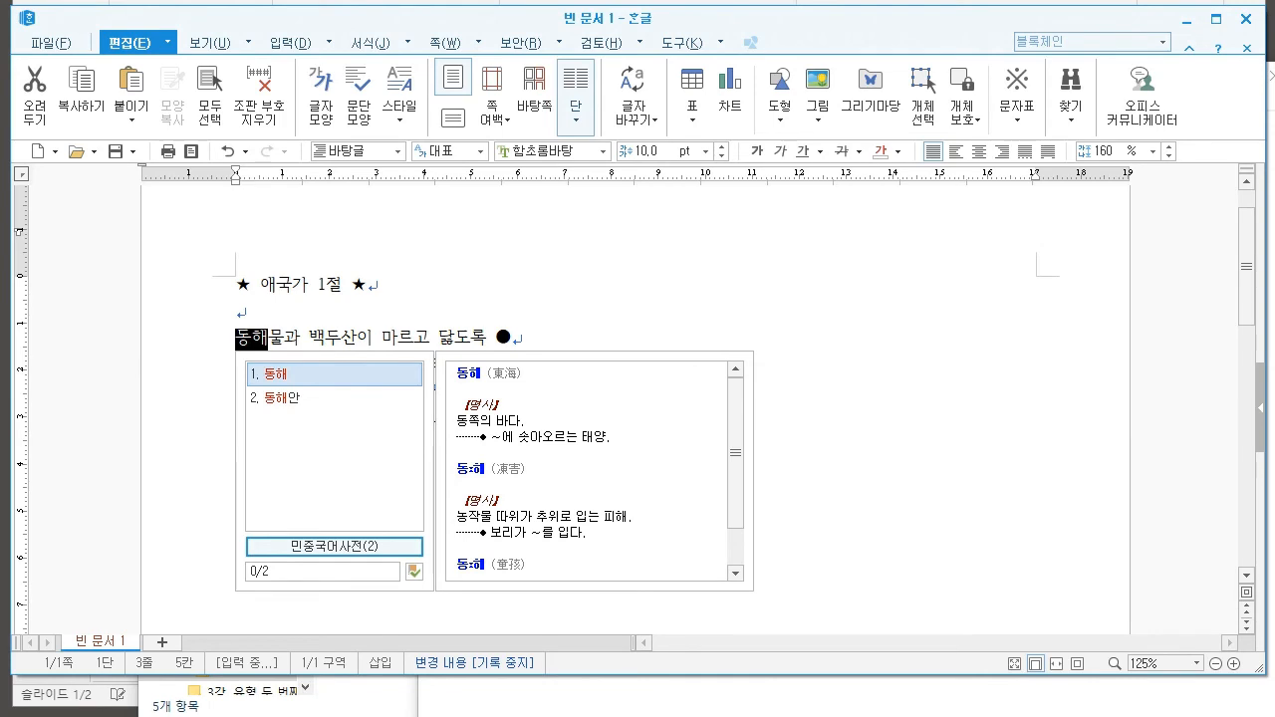
{"action": "key", "text": "F9"}
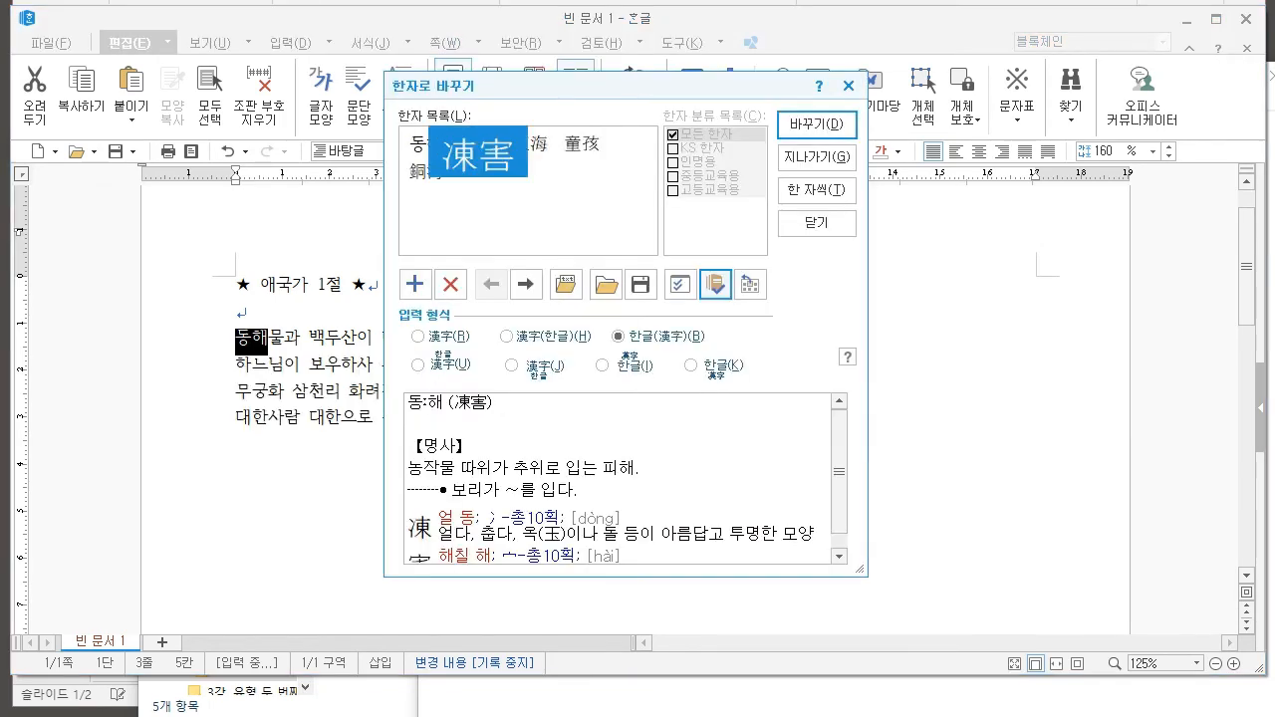
{"action": "left_click_drag", "start_coordinate": [598, 85], "coordinate": [777, 88]}
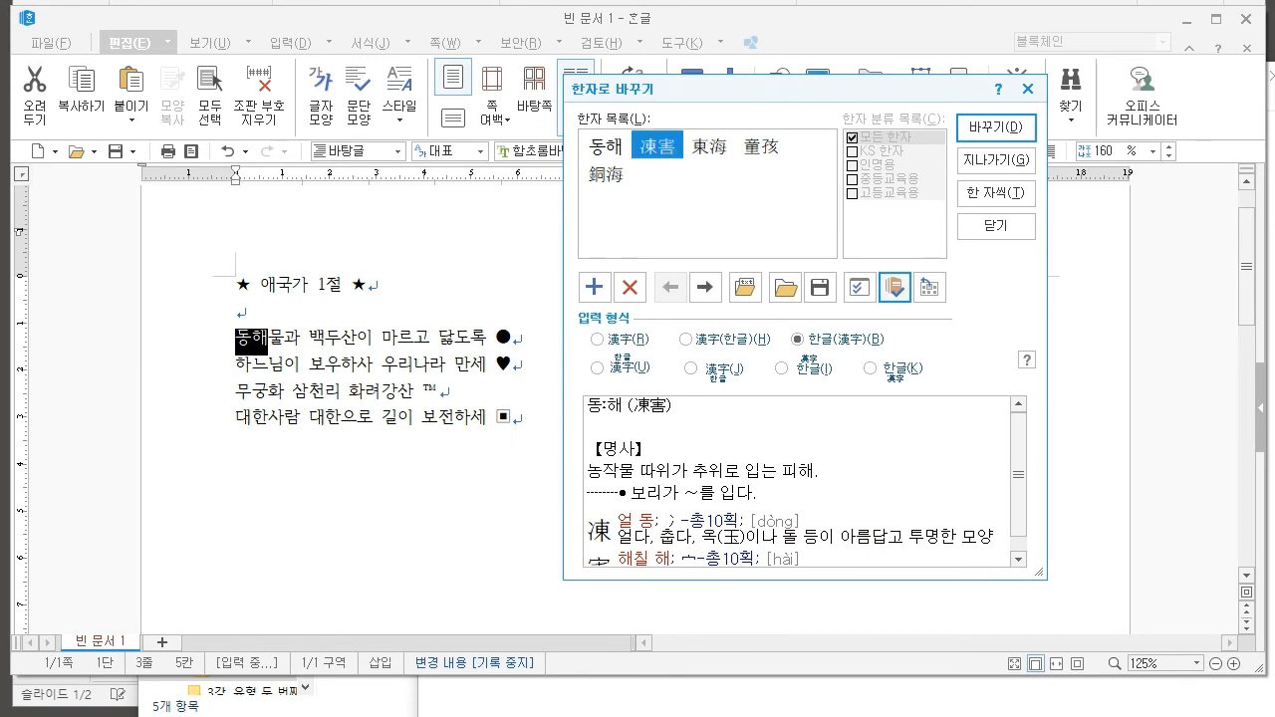
{"action": "left_click", "coordinate": [658, 146]}
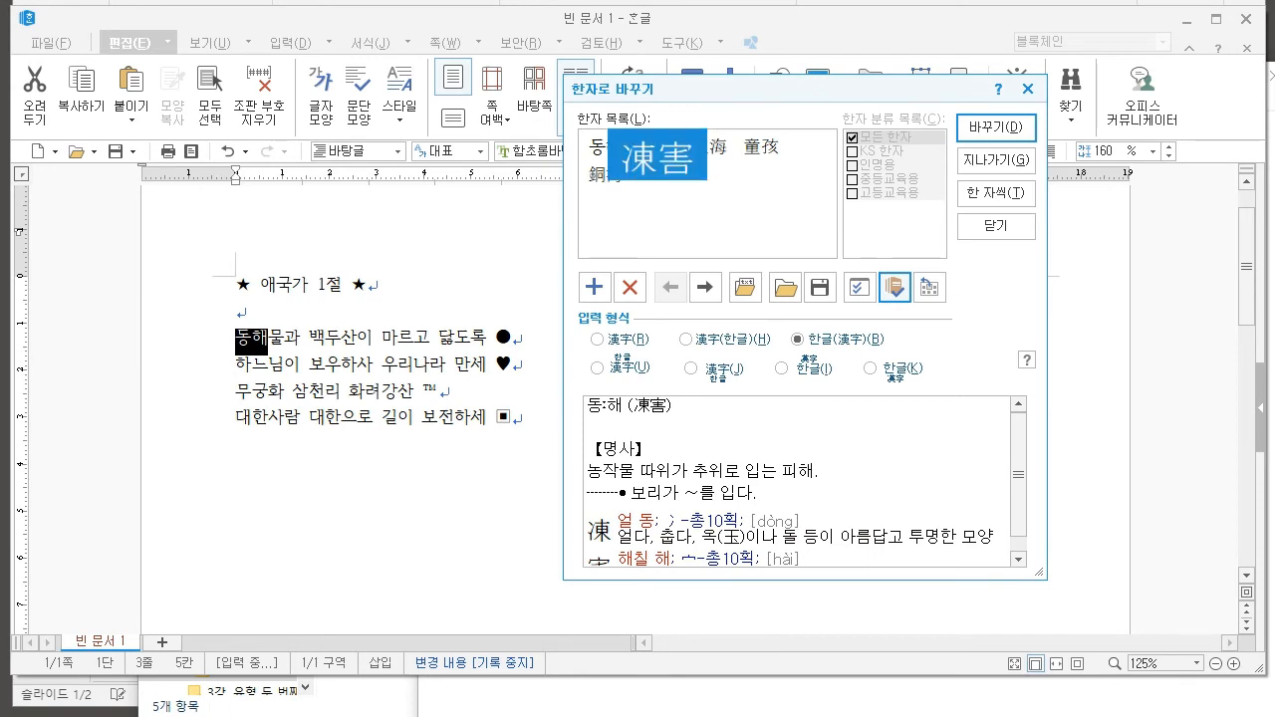
{"action": "left_click", "coordinate": [710, 147]}
{"action": "left_click", "coordinate": [761, 147]}
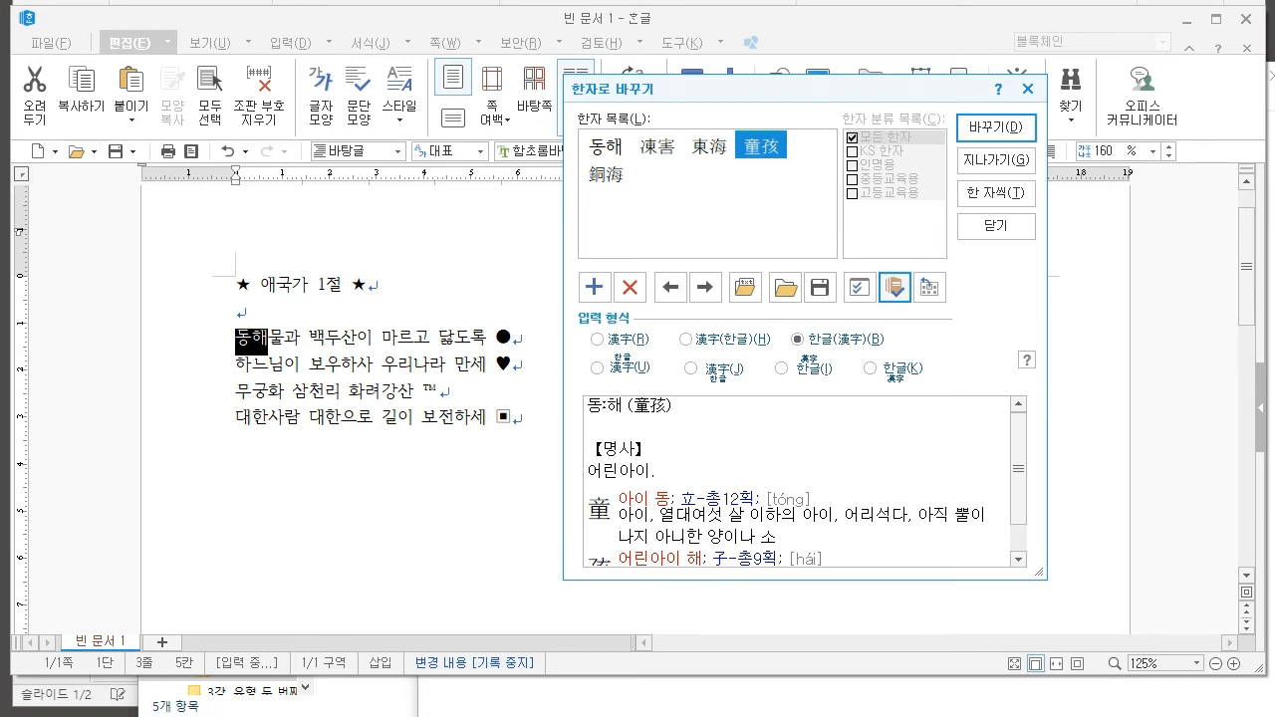
Try the 漢字 and 漢字(한글) input formats, return to 한글(漢字), and view the 銅海 candidate
{"action": "key", "text": "alt+r"}
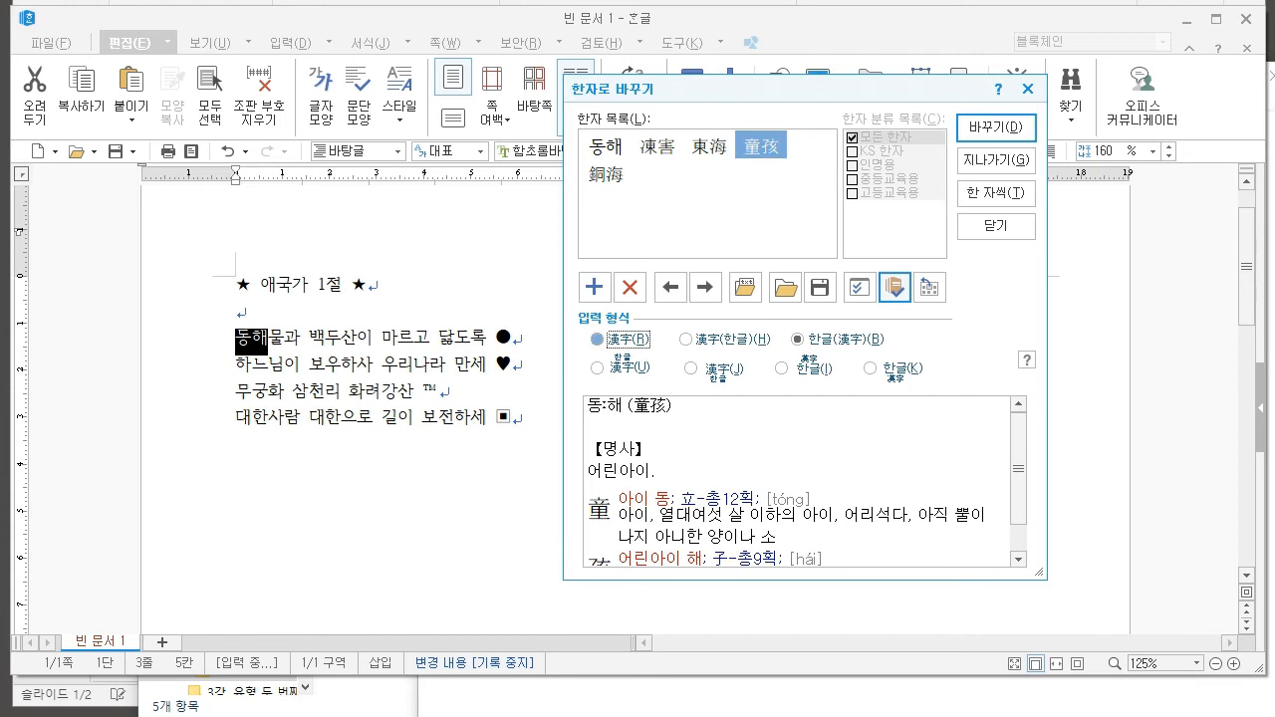
{"action": "left_click", "coordinate": [713, 339]}
{"action": "left_click", "coordinate": [797, 340]}
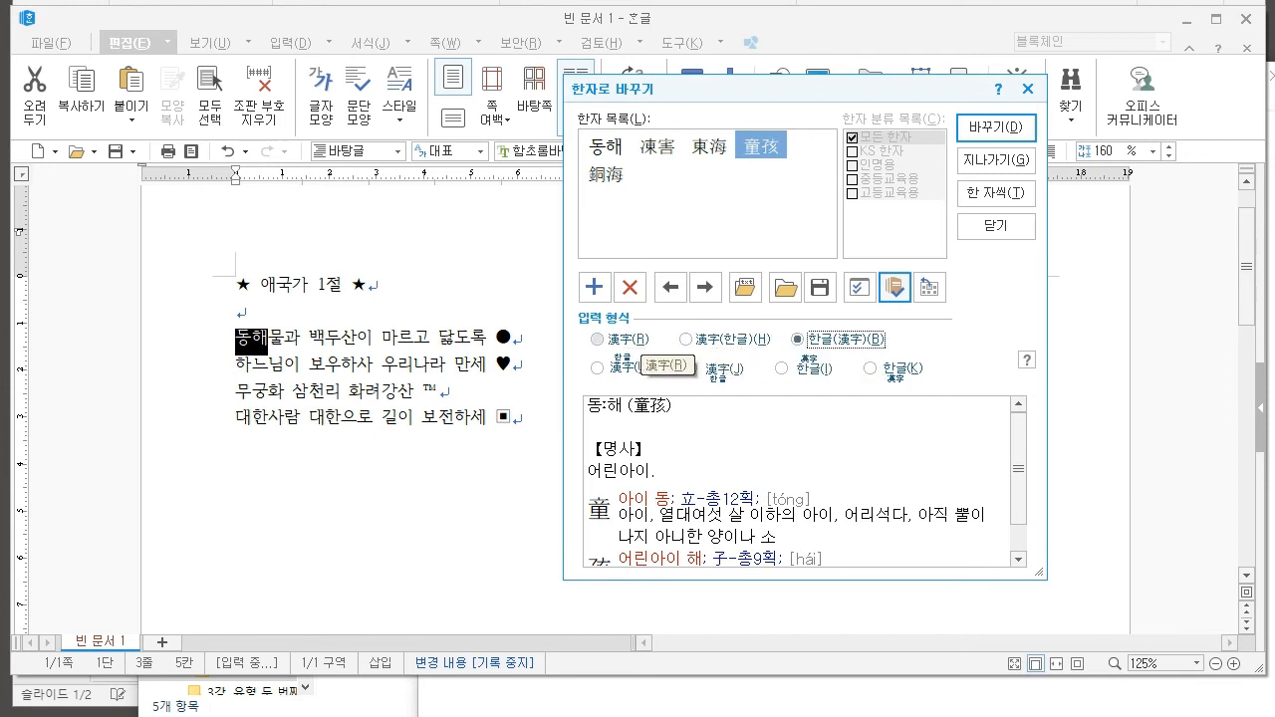
{"action": "left_click", "coordinate": [623, 340]}
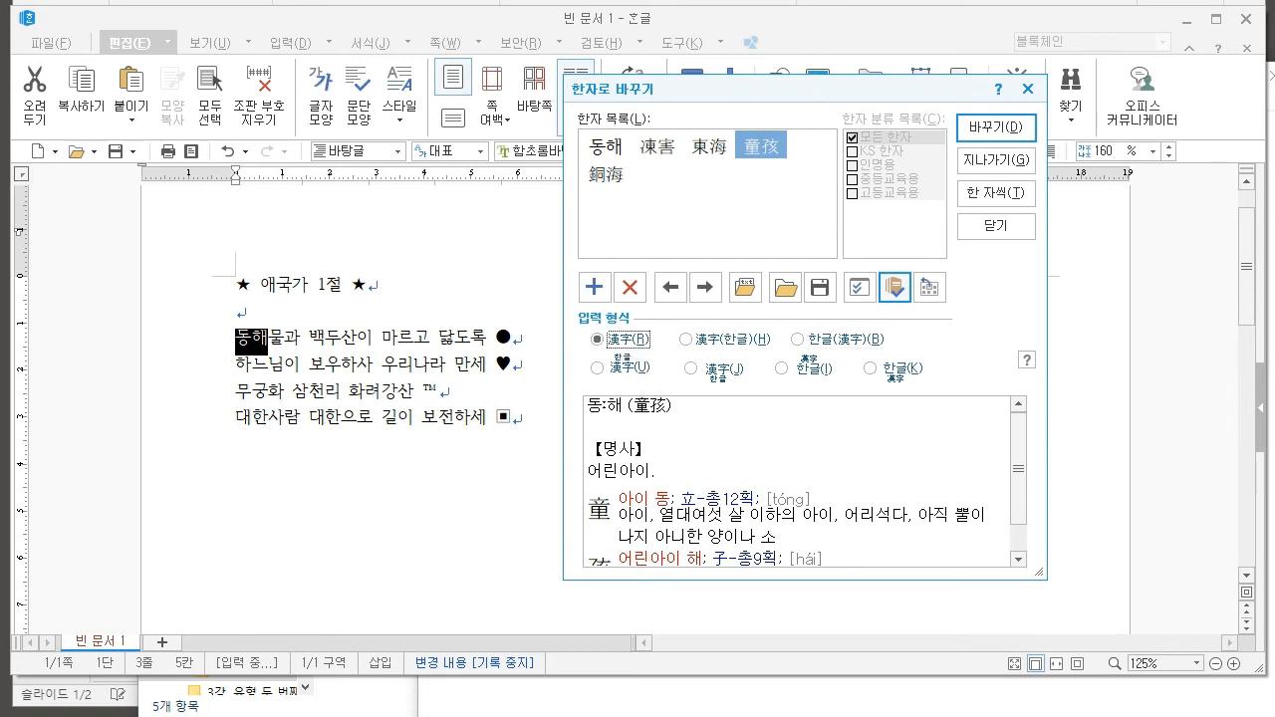
{"action": "left_click", "coordinate": [720, 340]}
{"action": "left_click", "coordinate": [798, 340]}
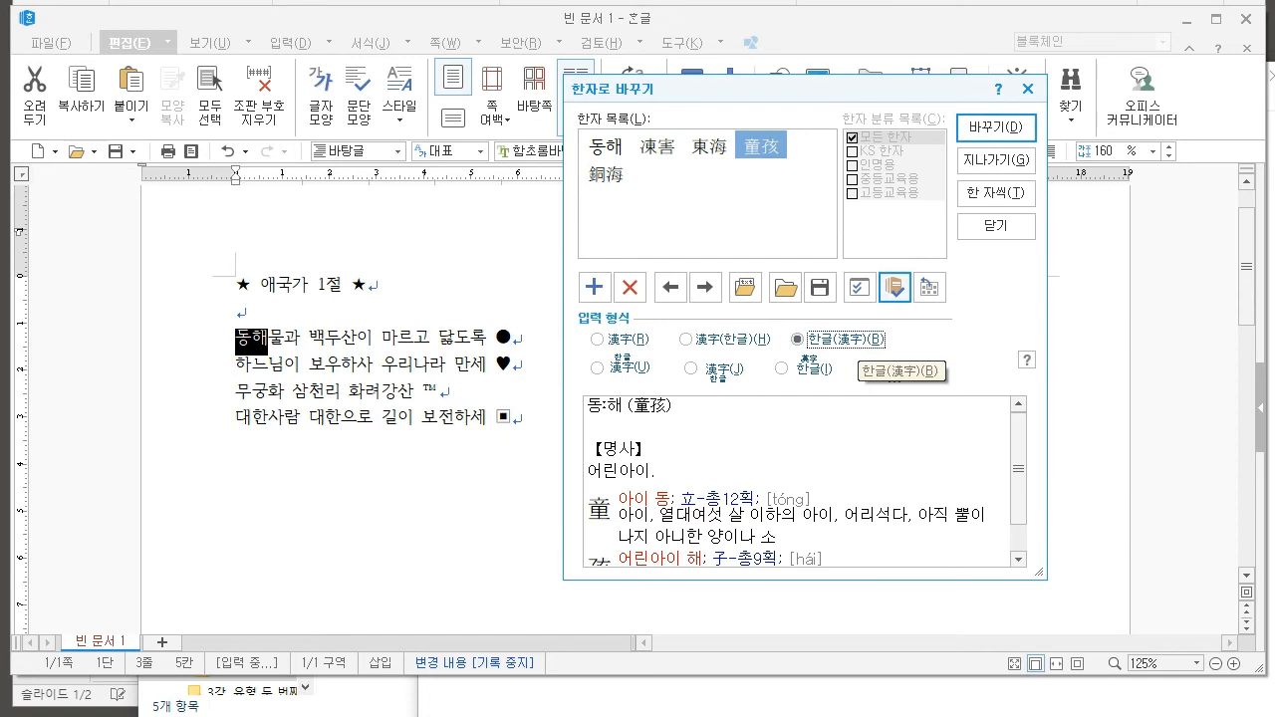
{"action": "left_click", "coordinate": [797, 339]}
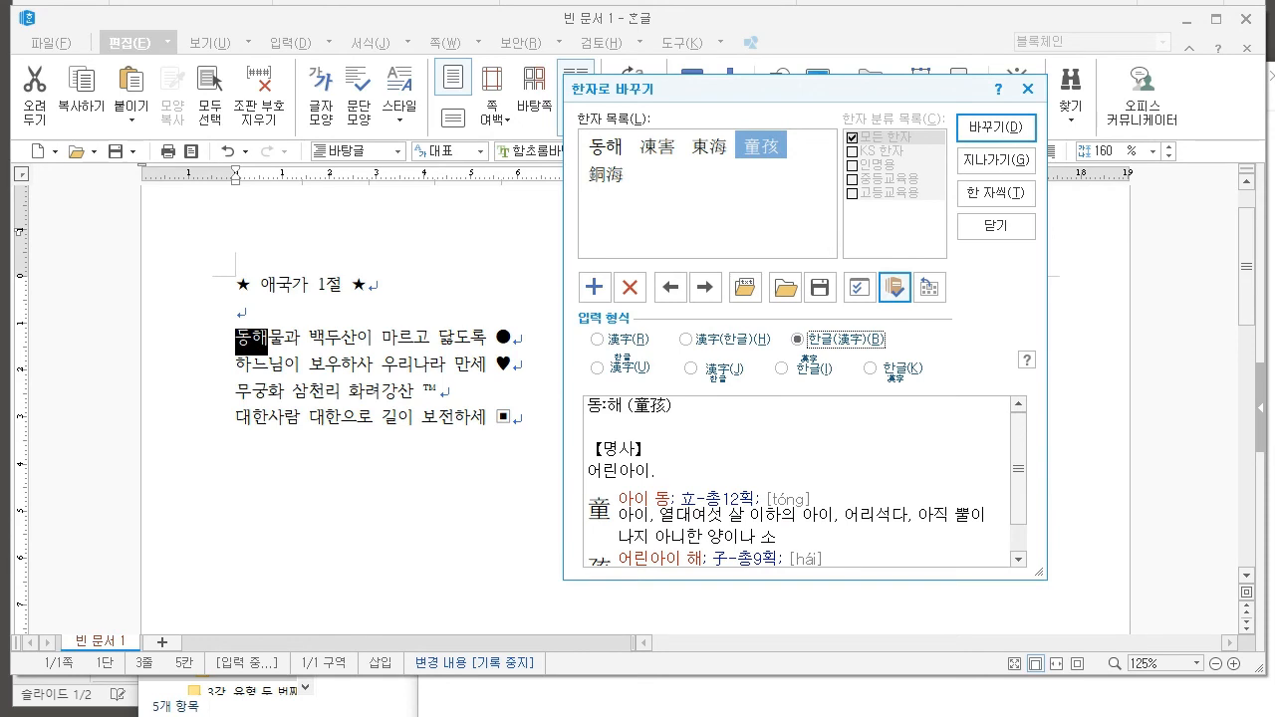
{"action": "left_click", "coordinate": [657, 148]}
{"action": "left_click", "coordinate": [613, 174]}
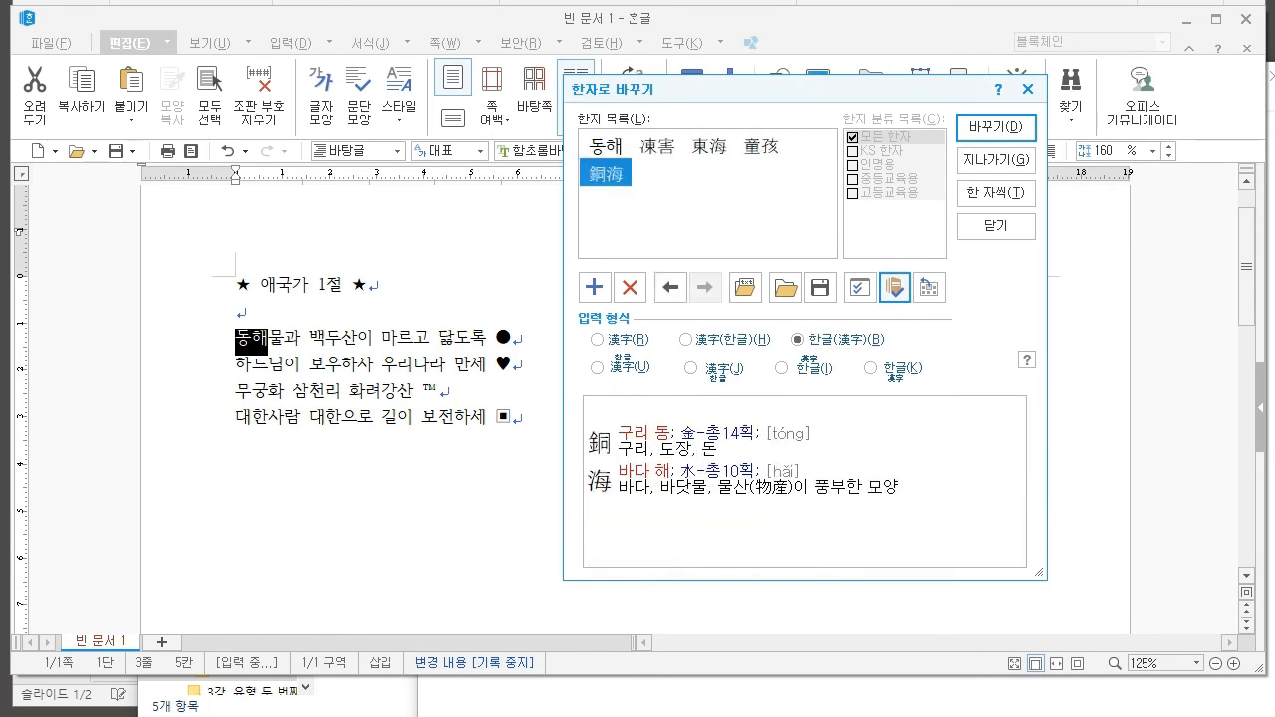
{"action": "key", "text": "ctrl+2"}
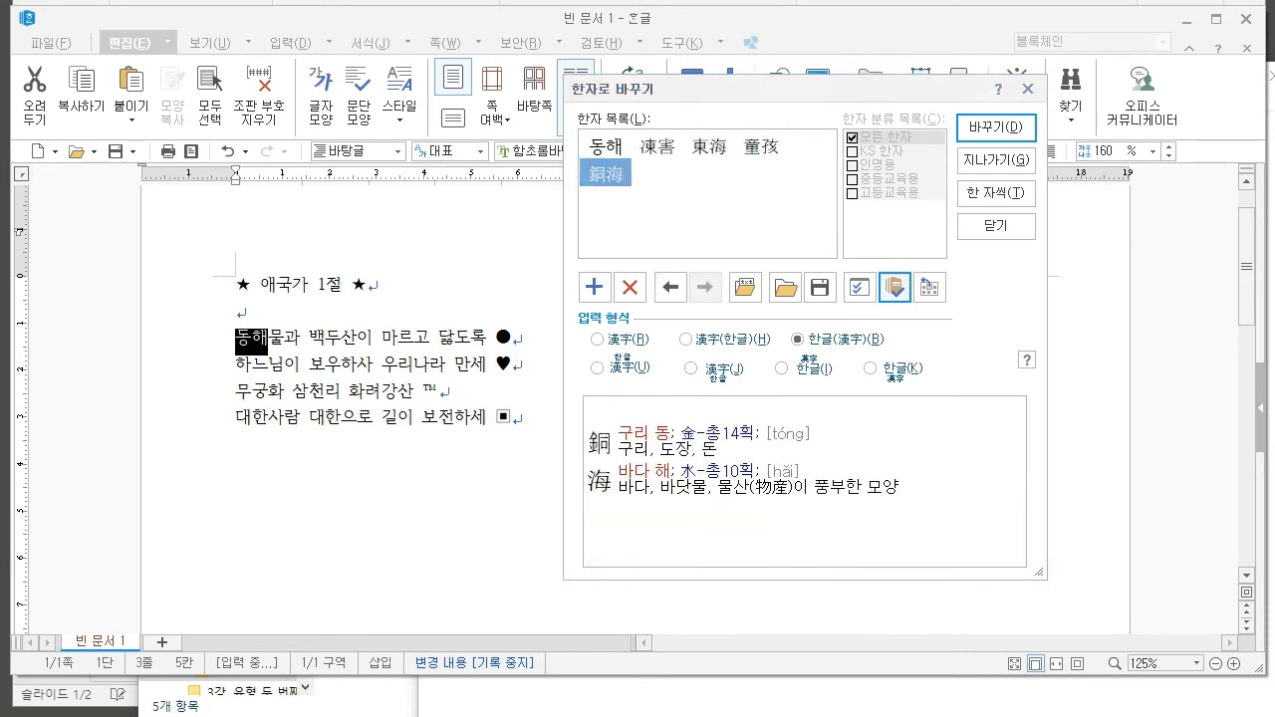
{"action": "mouse_move", "coordinate": [614, 159]}
{"action": "left_mouse_down"}
{"action": "mouse_move", "coordinate": [595, 197]}
{"action": "mouse_move", "coordinate": [622, 187]}
{"action": "left_mouse_up"}
{"action": "mouse_move", "coordinate": [714, 129]}
{"action": "left_mouse_down"}
{"action": "mouse_move", "coordinate": [687, 157]}
{"action": "mouse_move", "coordinate": [738, 169]}
{"action": "left_mouse_up"}
{"action": "left_click_drag", "start_coordinate": [782, 133], "coordinate": [737, 166]}
{"action": "left_click_drag", "start_coordinate": [748, 133], "coordinate": [783, 157]}
{"action": "mouse_move", "coordinate": [682, 152]}
{"action": "left_mouse_down"}
{"action": "mouse_move", "coordinate": [663, 160]}
{"action": "mouse_move", "coordinate": [650, 131]}
{"action": "mouse_move", "coordinate": [682, 150]}
{"action": "left_mouse_up"}
{"action": "left_click_drag", "start_coordinate": [964, 117], "coordinate": [1007, 100]}
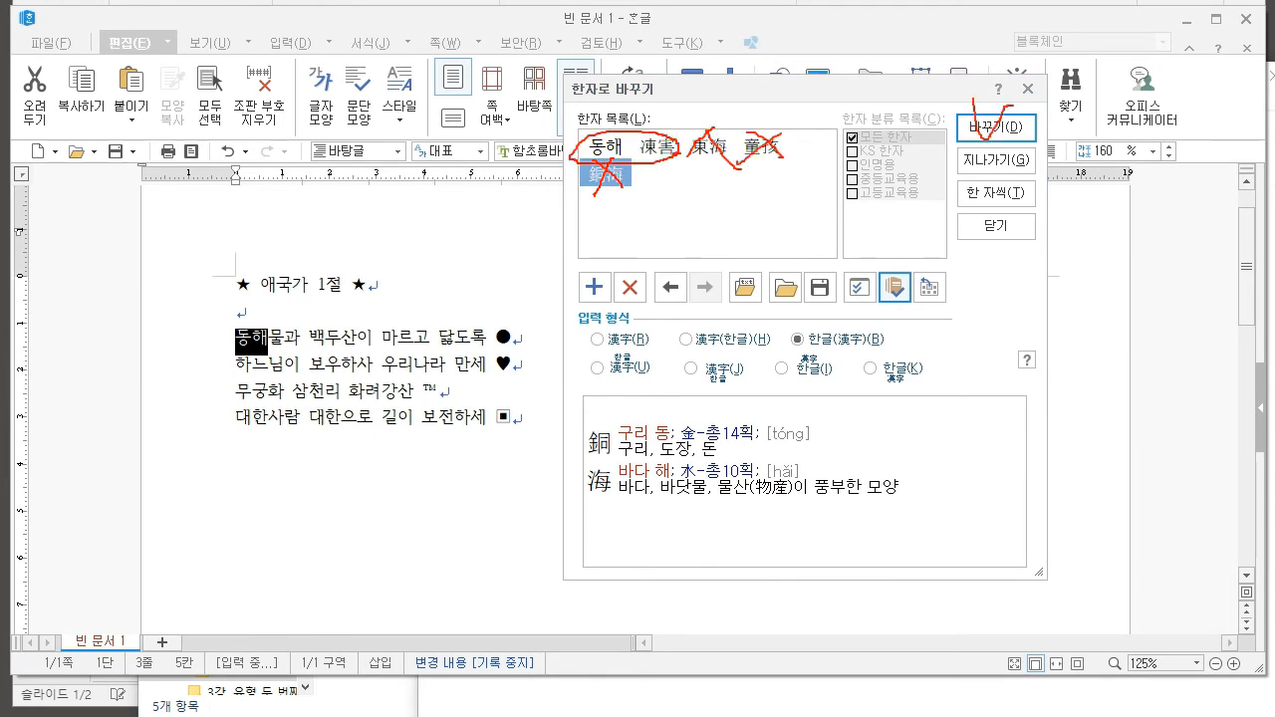
{"action": "key", "text": "Escape"}
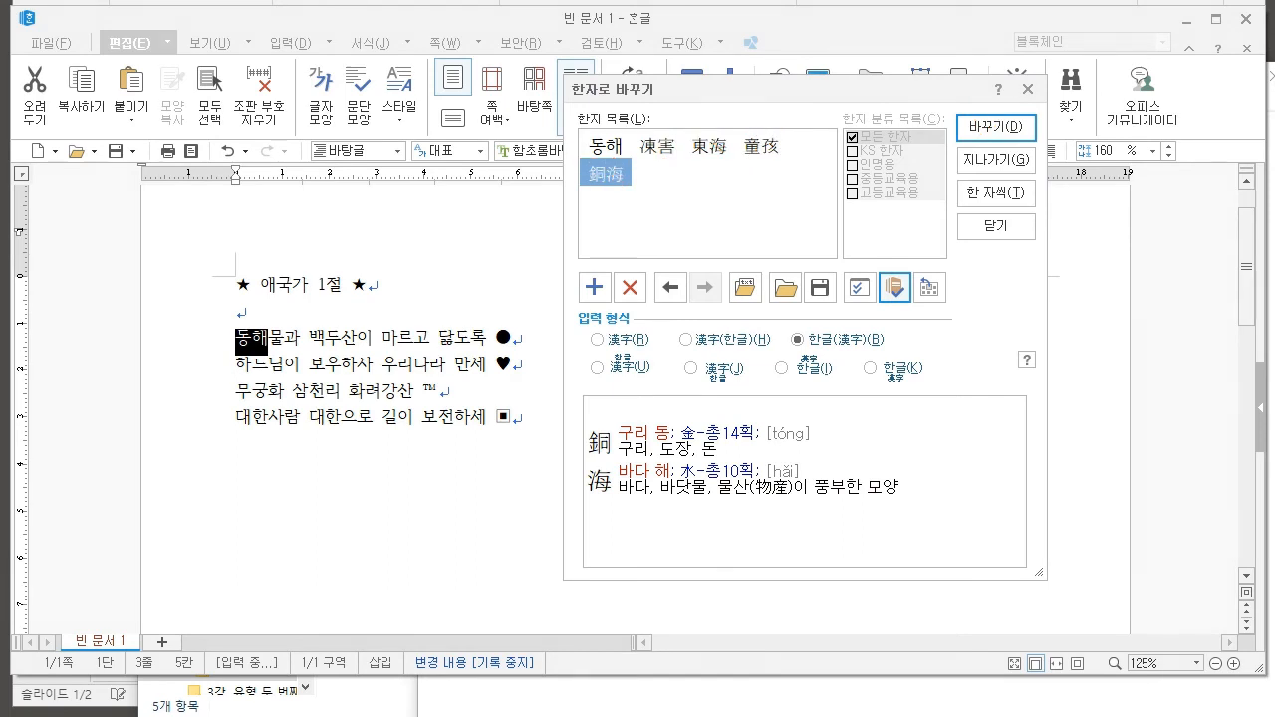
Convert "동해" using the 東海 candidate in the 한글(漢字) format
{"action": "left_click", "coordinate": [709, 146]}
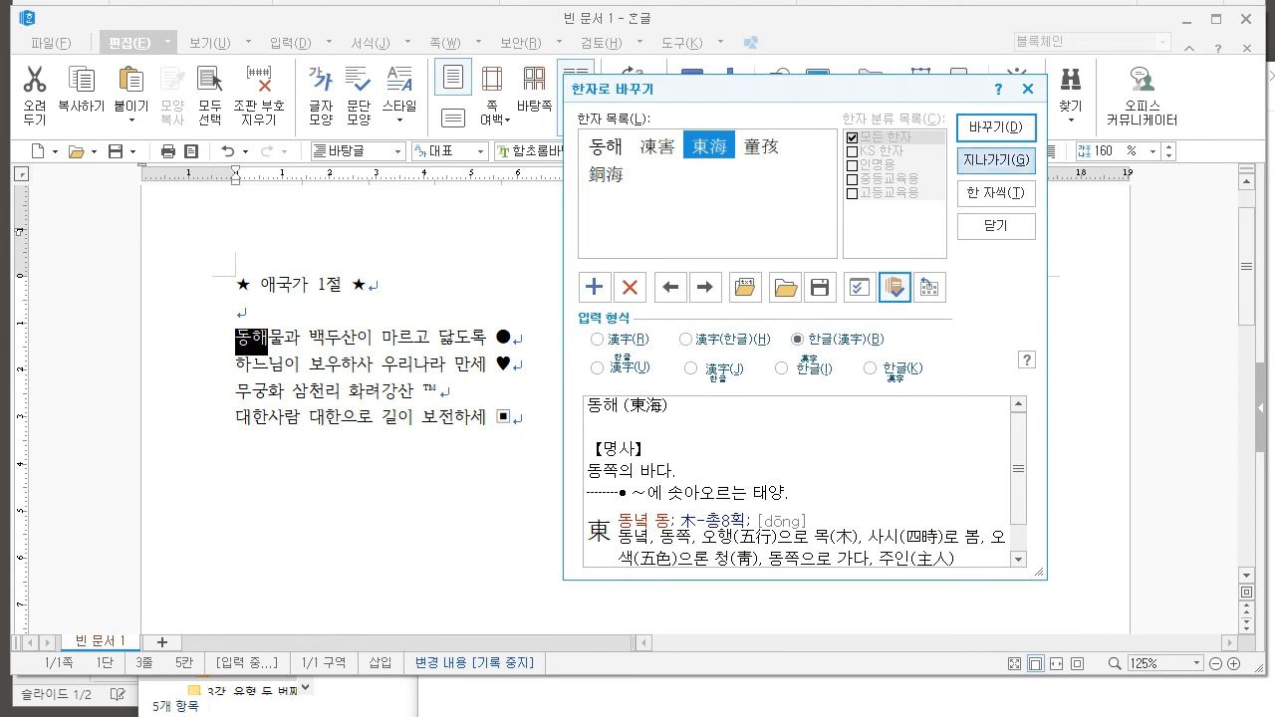
{"action": "left_click", "coordinate": [996, 128]}
{"action": "left_click", "coordinate": [342, 390]}
{"action": "left_click", "coordinate": [343, 338]}
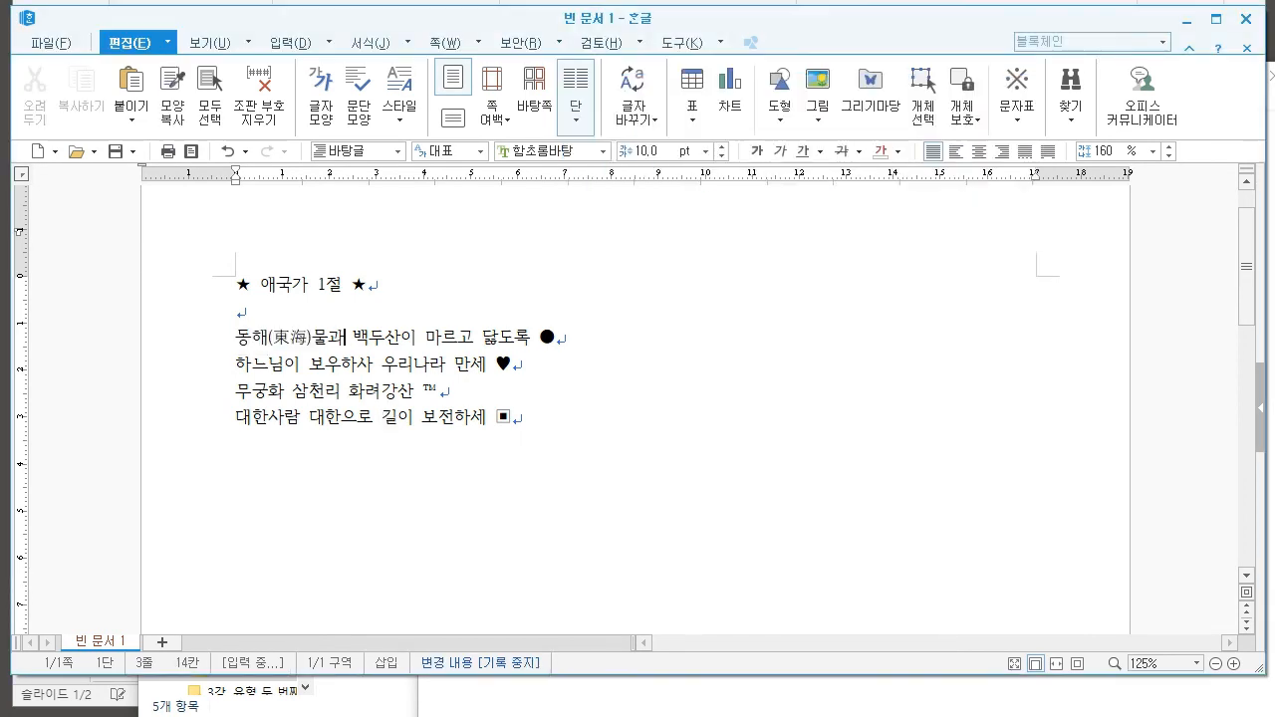
{"action": "double_click", "coordinate": [252, 339]}
{"action": "key", "text": "F9"}
{"action": "key", "text": "Escape"}
{"action": "left_click_drag", "start_coordinate": [236, 339], "coordinate": [312, 339]}
{"action": "key", "text": "F9"}
{"action": "left_click", "coordinate": [311, 313]}
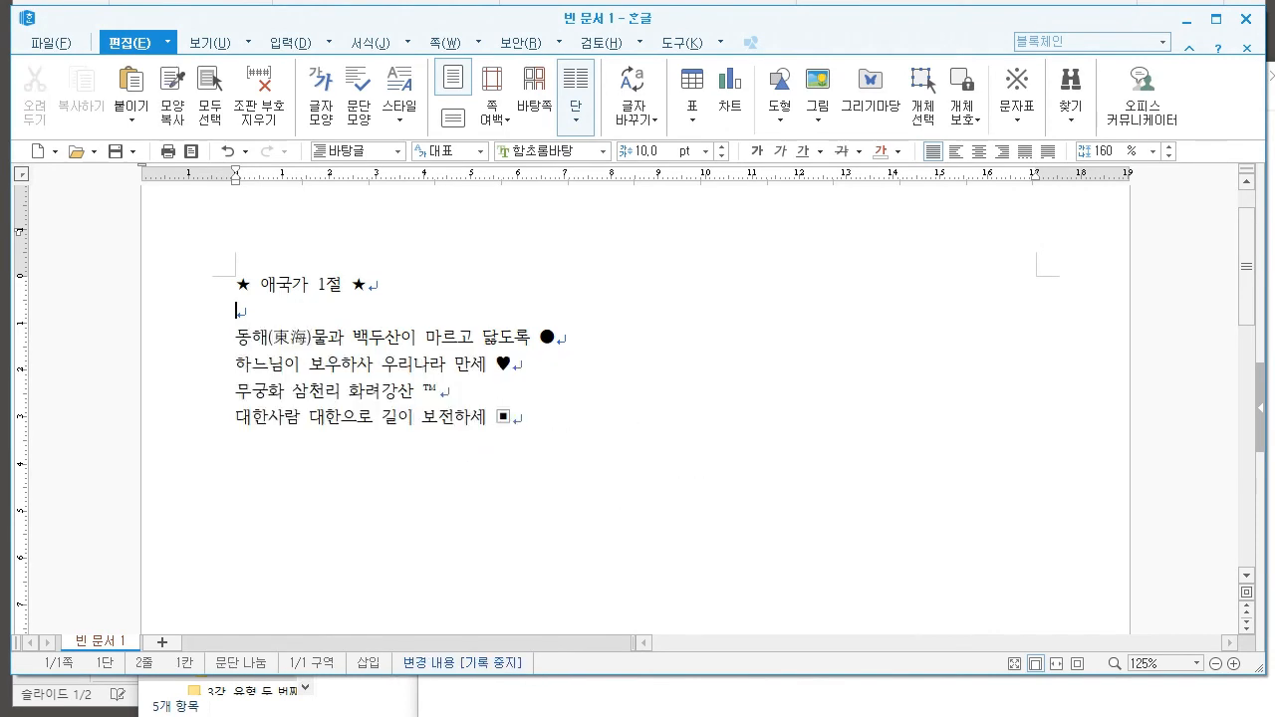
{"action": "left_click", "coordinate": [458, 338]}
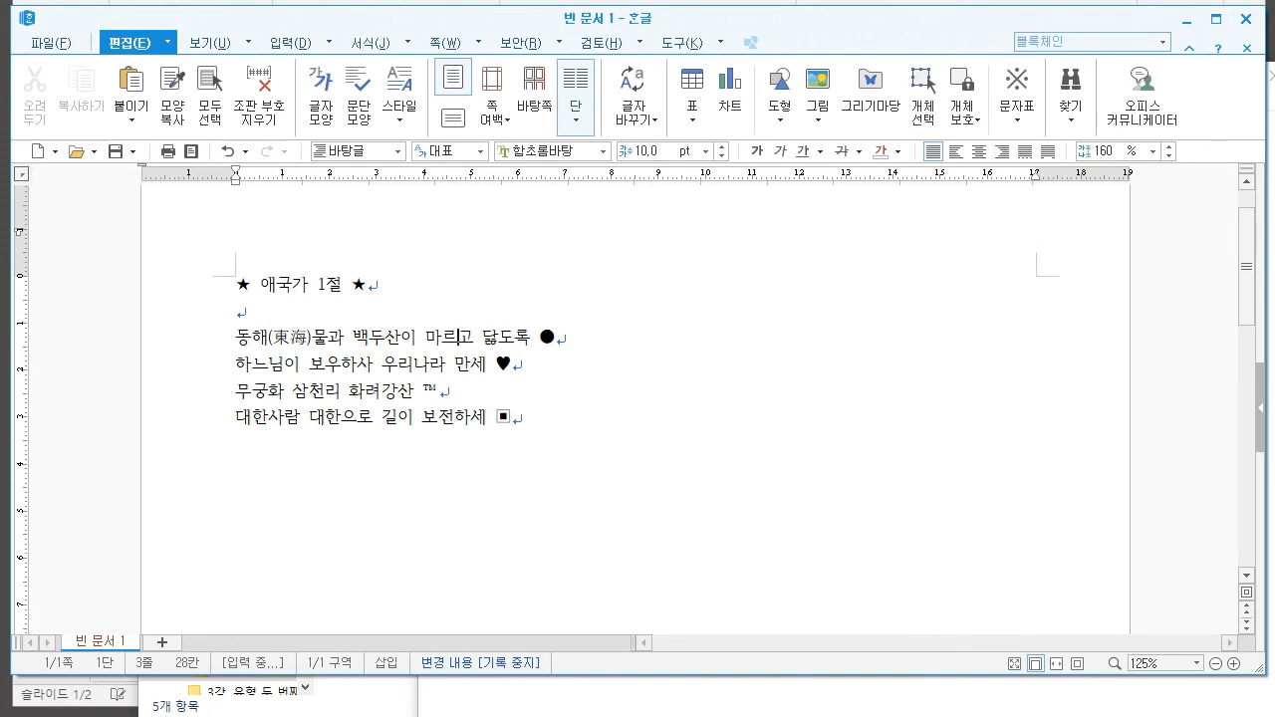
Convert "삼천" in the "무궁화" line using the 三天 candidate in the 한글(漢字) format
{"action": "mouse_move", "coordinate": [310, 389]}
{"action": "left_mouse_down"}
{"action": "mouse_move", "coordinate": [326, 390]}
{"action": "mouse_move", "coordinate": [342, 417]}
{"action": "mouse_move", "coordinate": [325, 390]}
{"action": "left_mouse_up"}
{"action": "left_click", "coordinate": [311, 389]}
{"action": "left_click", "coordinate": [326, 390]}
{"action": "left_click", "coordinate": [342, 416]}
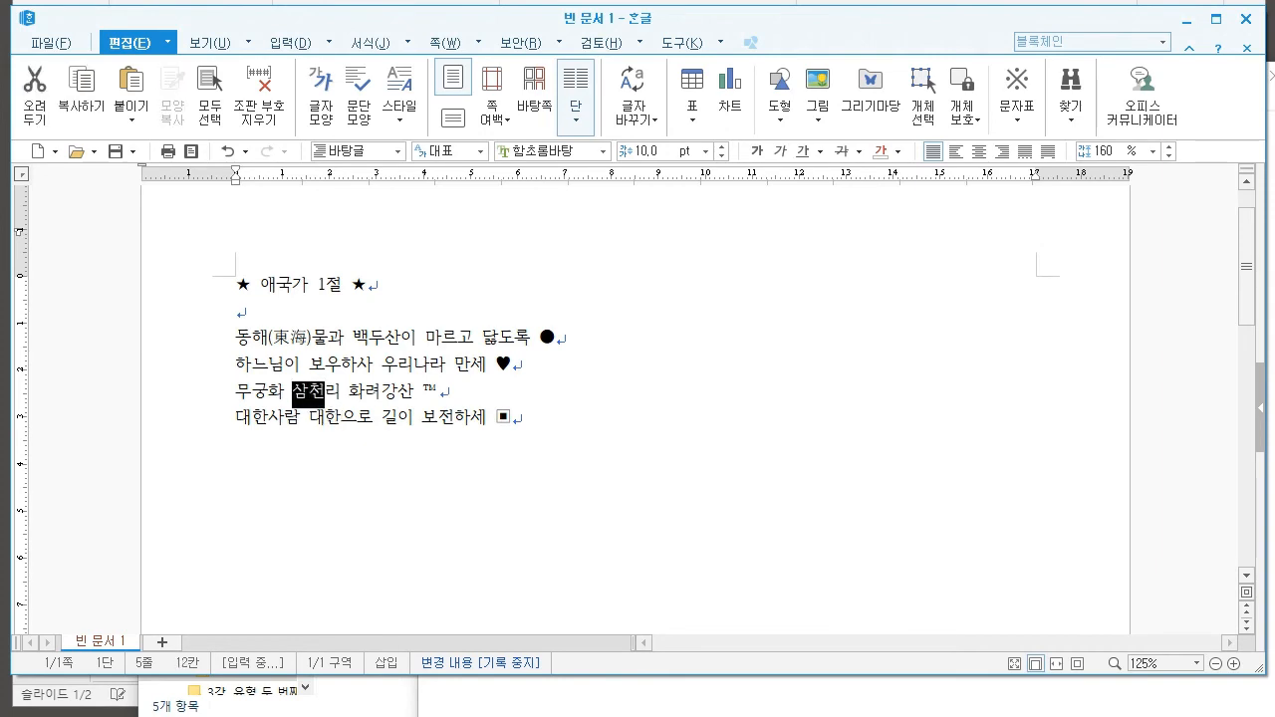
{"action": "key", "text": "F12"}
{"action": "left_click", "coordinate": [342, 391]}
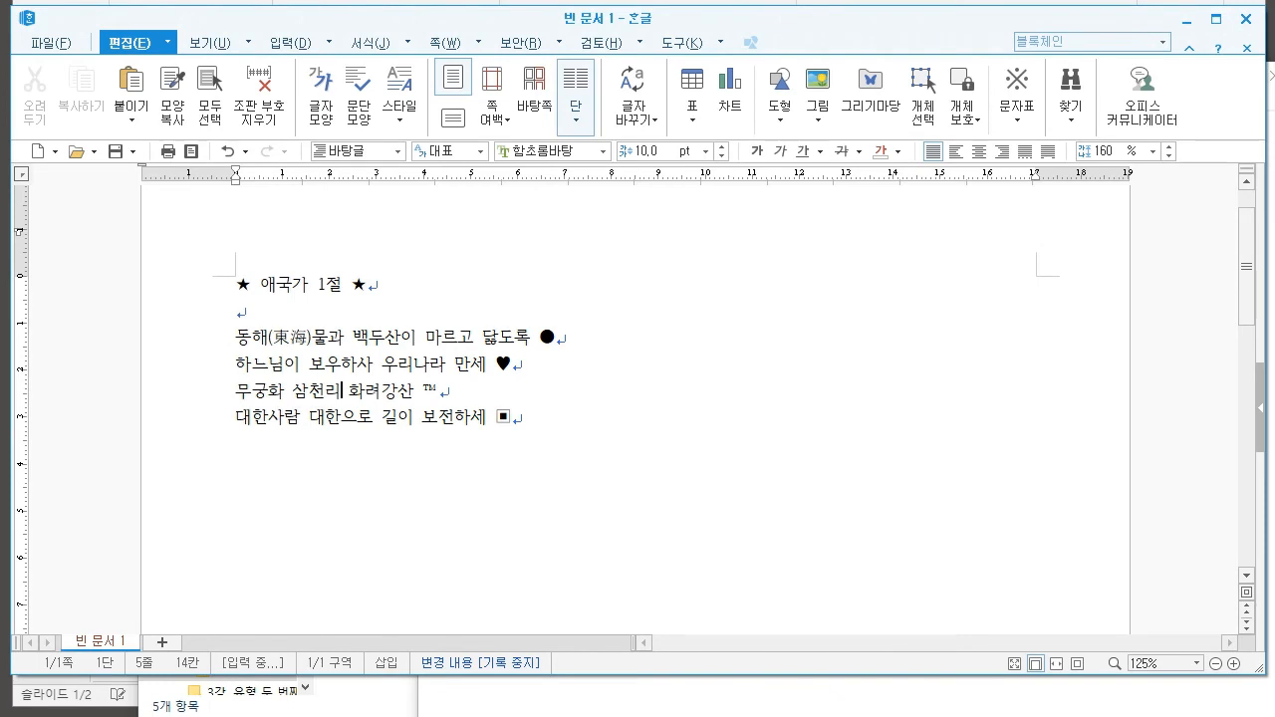
{"action": "left_click_drag", "start_coordinate": [293, 392], "coordinate": [325, 392]}
{"action": "key", "text": "F9"}
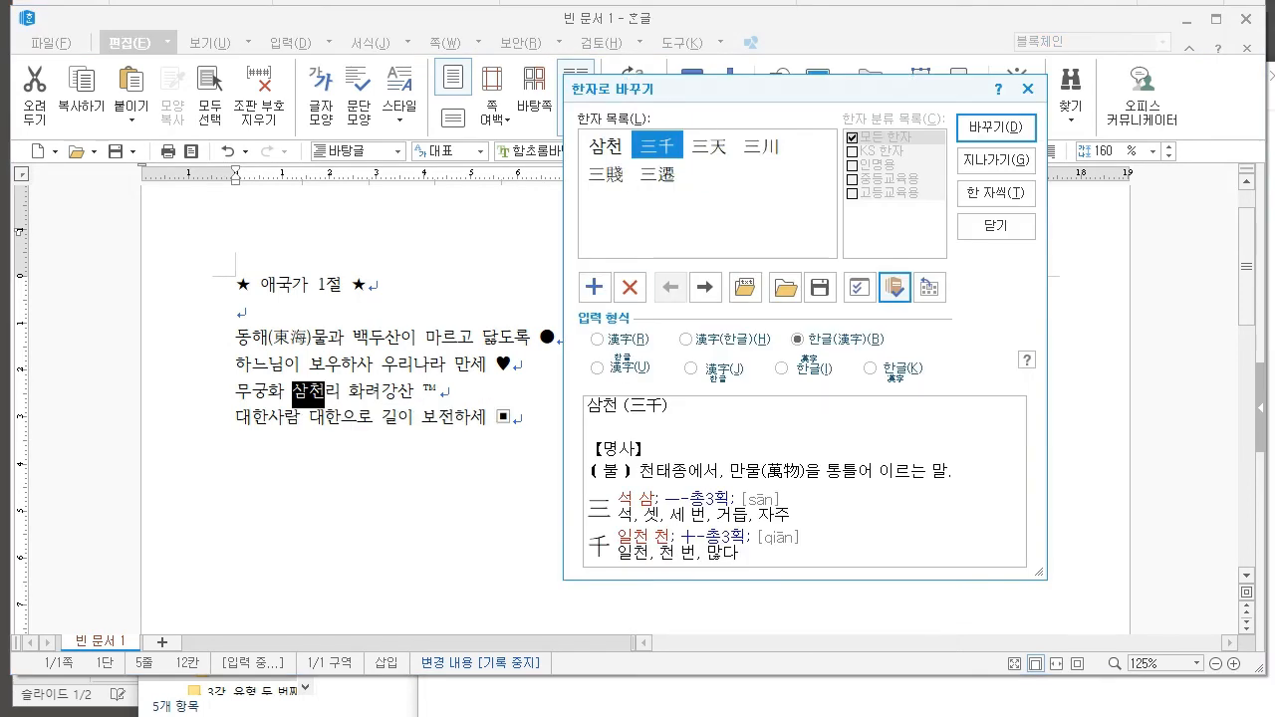
{"action": "left_click", "coordinate": [709, 146]}
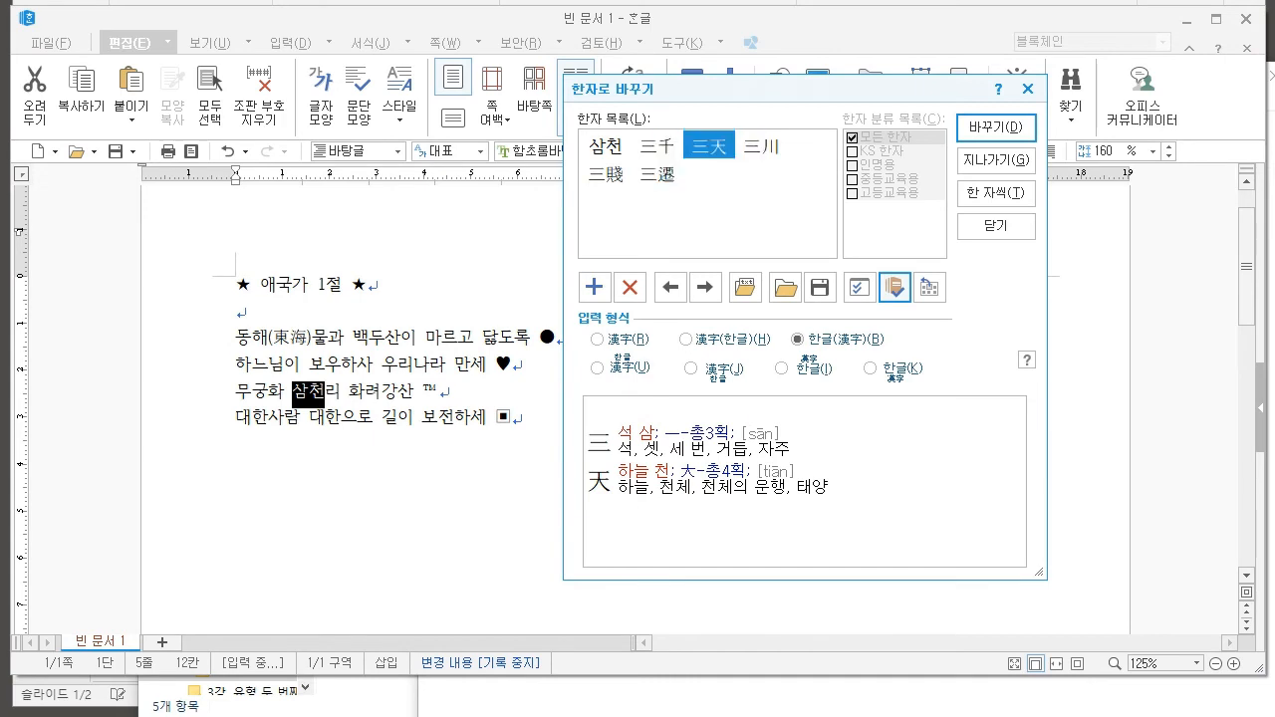
{"action": "left_click", "coordinate": [996, 128]}
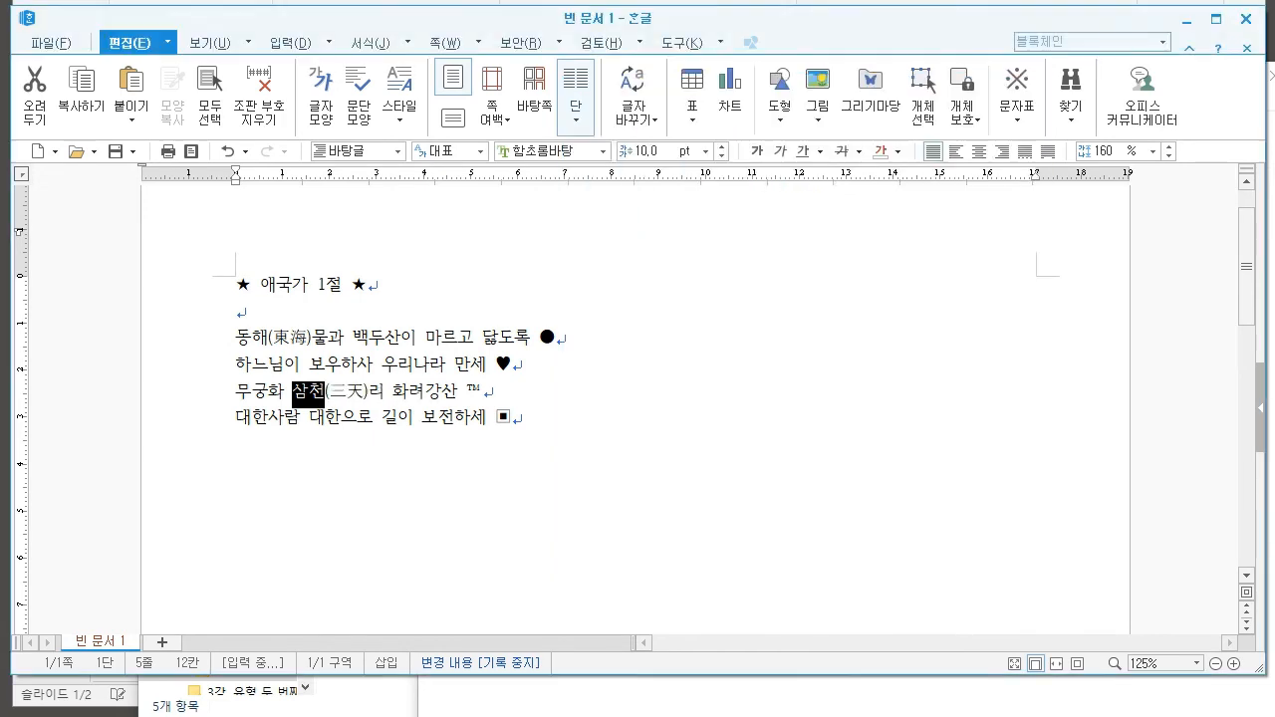
Convert the second "대한" in the "대한사람" line using the 大韓 candidate in the 한글(漢字) format
{"action": "left_click_drag", "start_coordinate": [309, 417], "coordinate": [341, 418]}
{"action": "key", "text": "F12"}
{"action": "key", "text": "F9"}
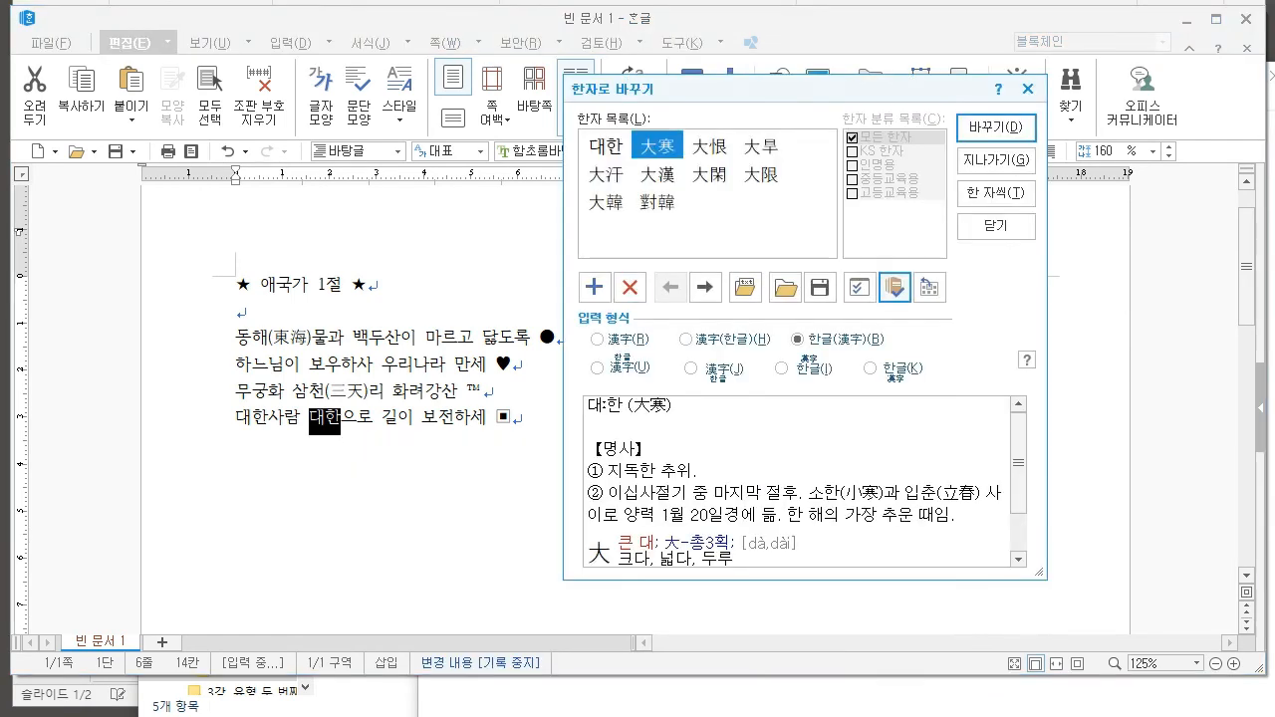
{"action": "left_click", "coordinate": [606, 202]}
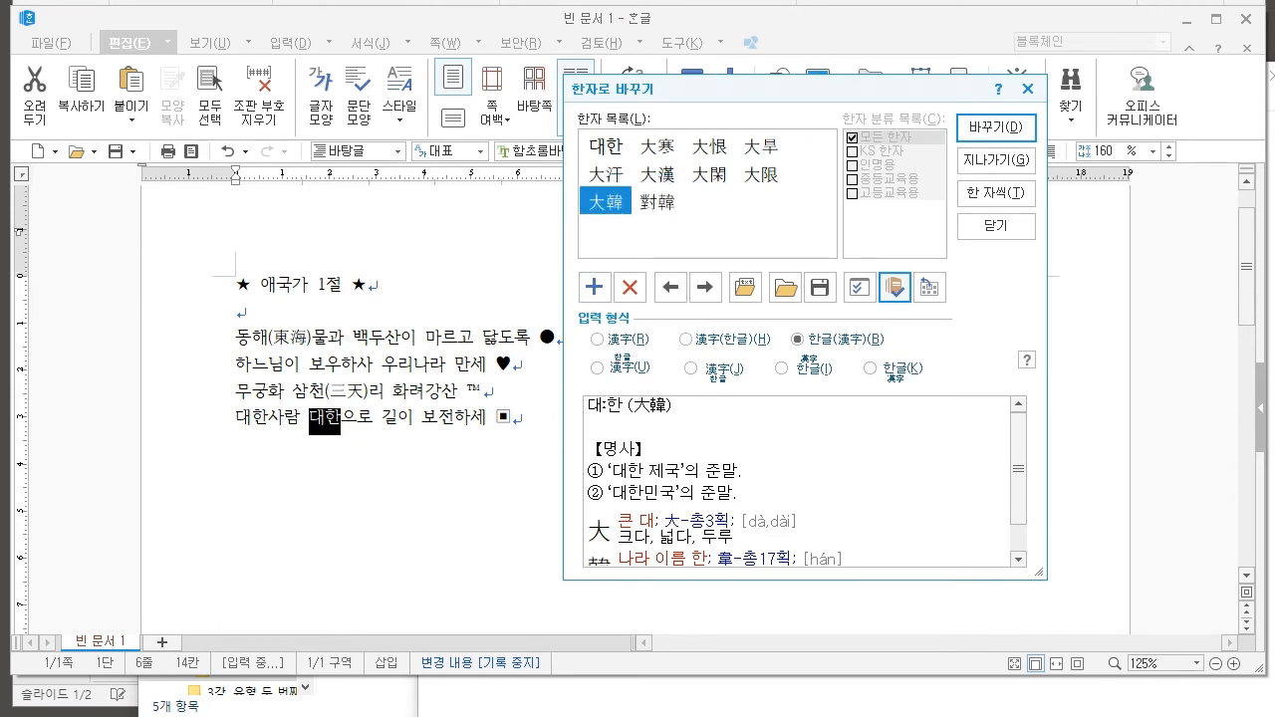
{"action": "left_click", "coordinate": [997, 128]}
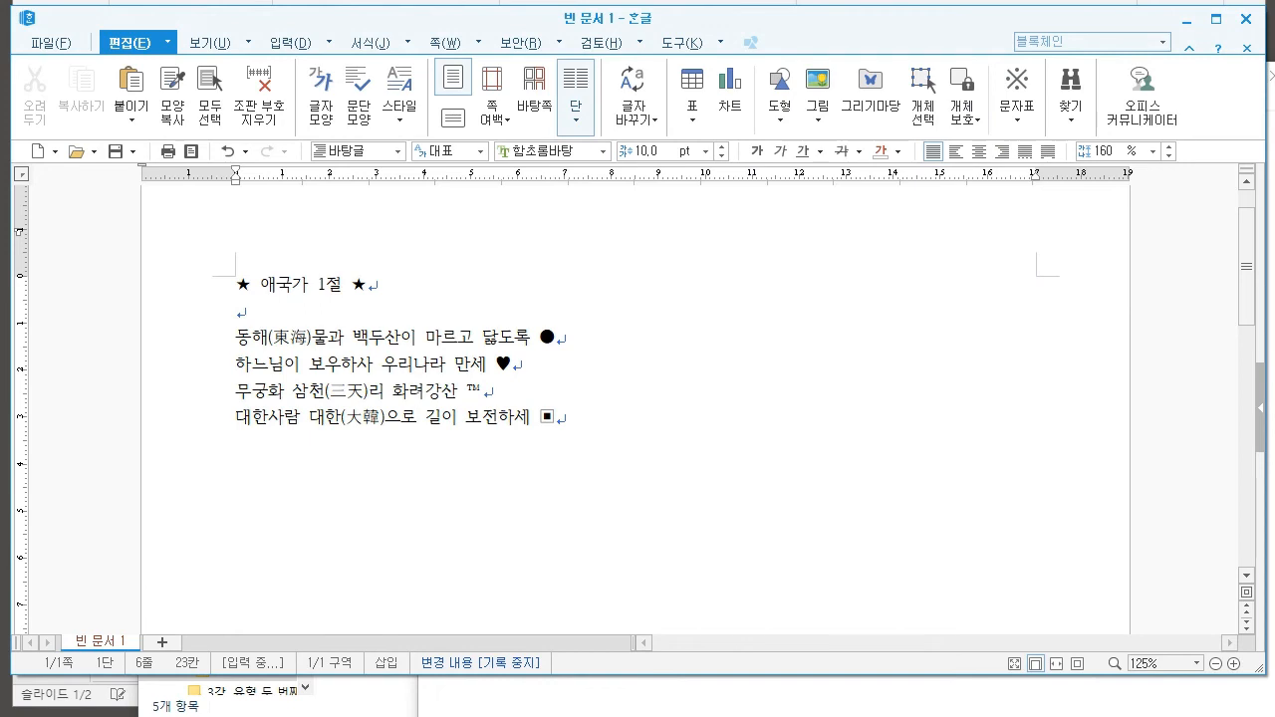
Switch to the 2강 부록 notes in Notepad and examine the "글자 모양과 문단 모양" item, glancing at the 샘플 folder
{"action": "key", "text": "alt+Tab"}
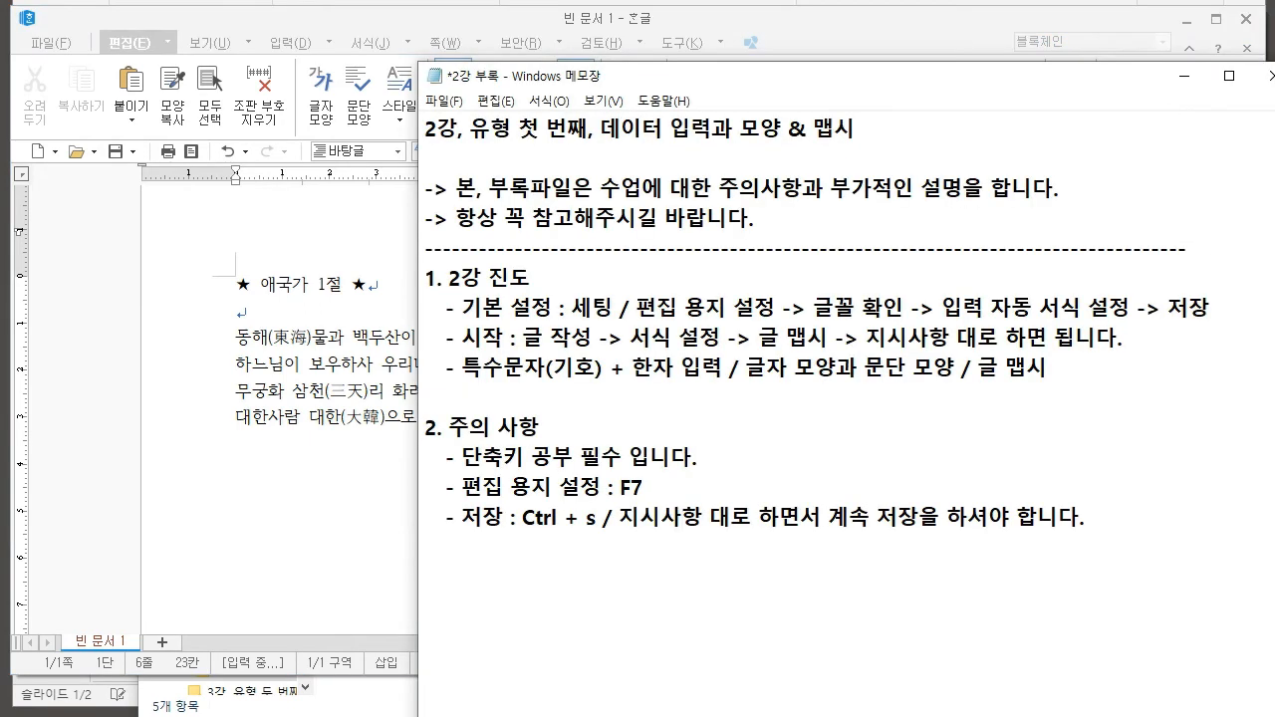
{"action": "left_click_drag", "start_coordinate": [747, 368], "coordinate": [957, 367]}
{"action": "left_click", "coordinate": [956, 368]}
{"action": "left_click_drag", "start_coordinate": [746, 368], "coordinate": [932, 367]}
{"action": "left_click", "coordinate": [932, 367]}
{"action": "left_click", "coordinate": [365, 700]}
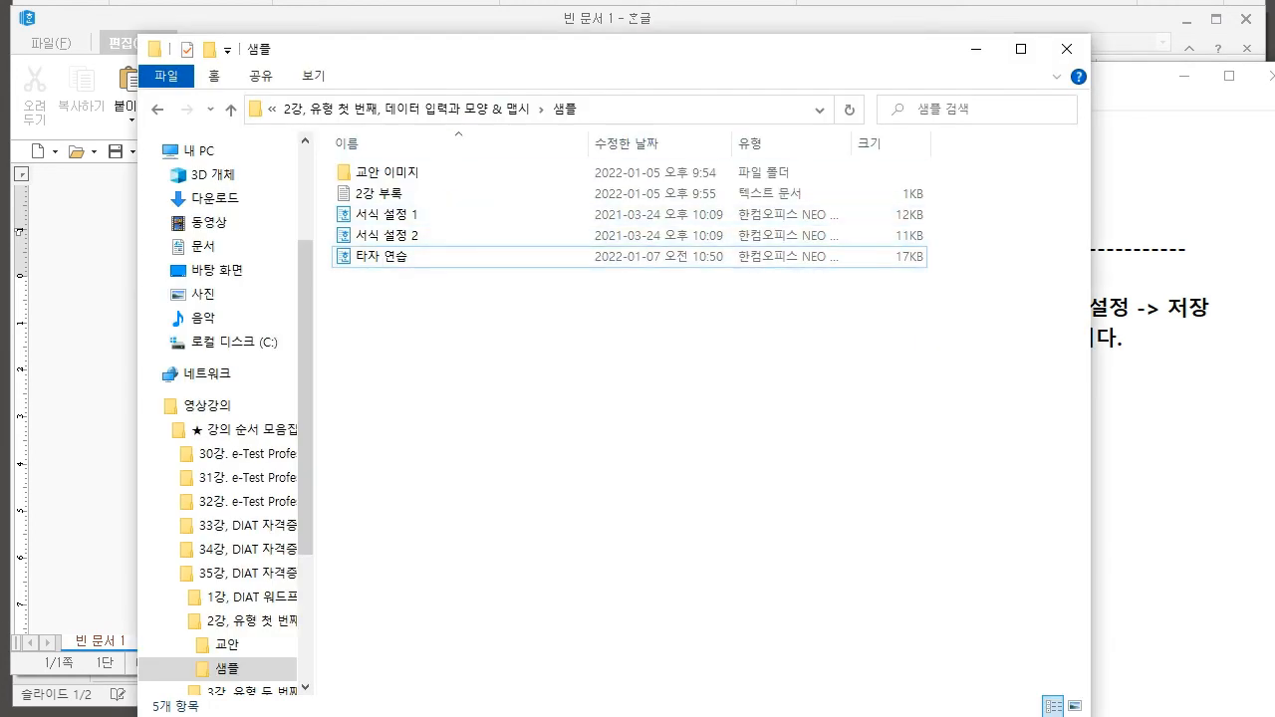
{"action": "left_click", "coordinate": [974, 49]}
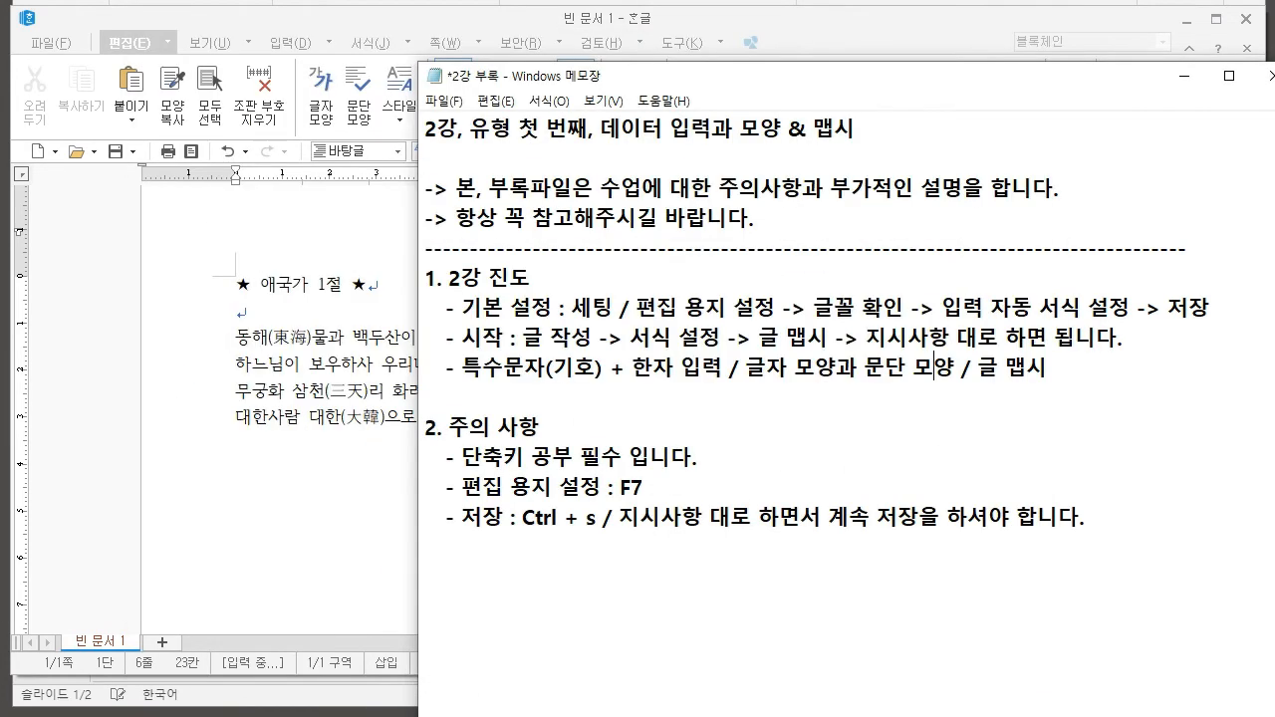
{"action": "left_click_drag", "start_coordinate": [746, 367], "coordinate": [955, 368]}
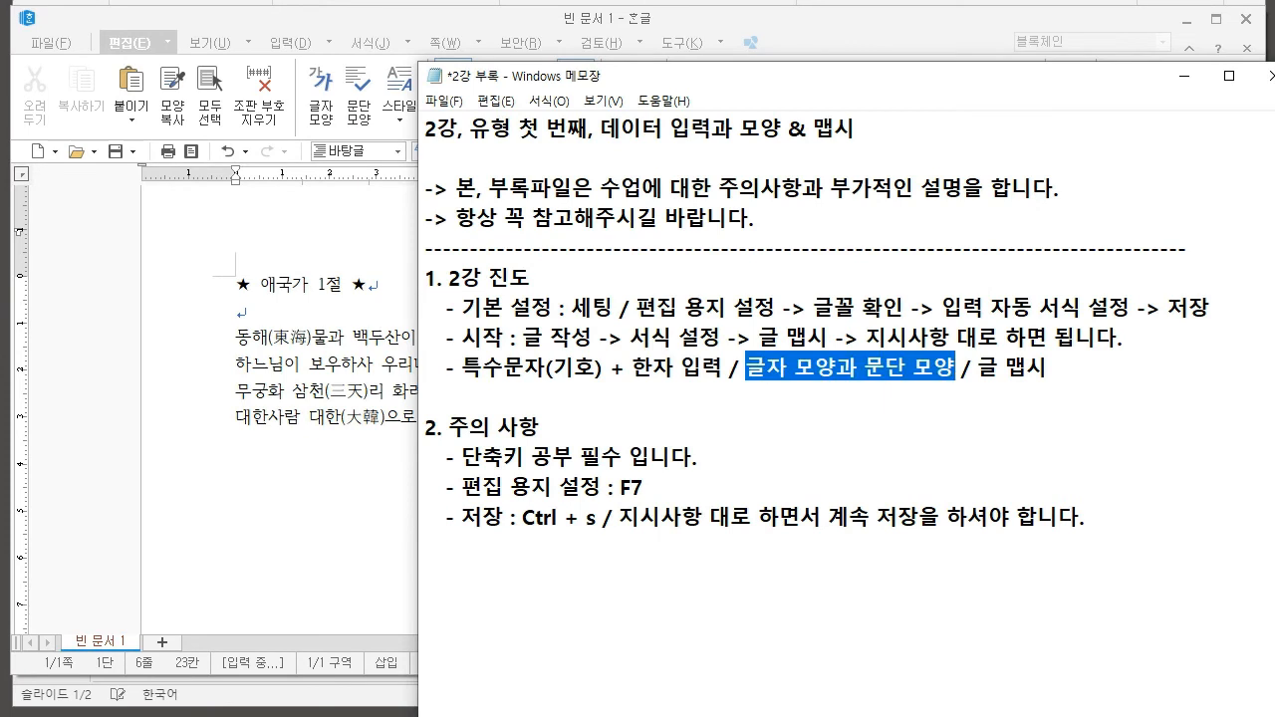
{"action": "left_click", "coordinate": [427, 395]}
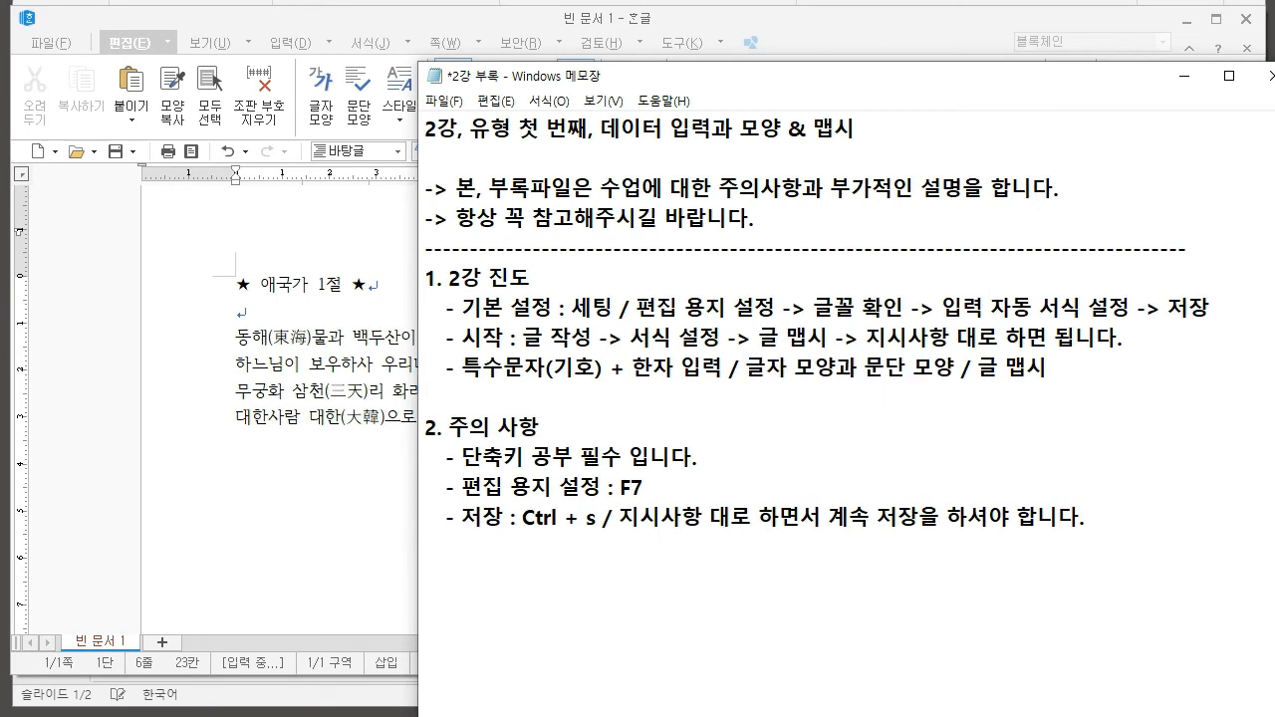
Add a line under 주의 사항 starting "- 글자 모양 : 글자의 생김새를" after the saving note
{"action": "left_click", "coordinate": [1087, 516]}
{"action": "key", "text": "Return"}
{"action": "type", "text": "- 글자 ㅁ"}
{"action": "type", "text": "ㅗ양 : 글장"}
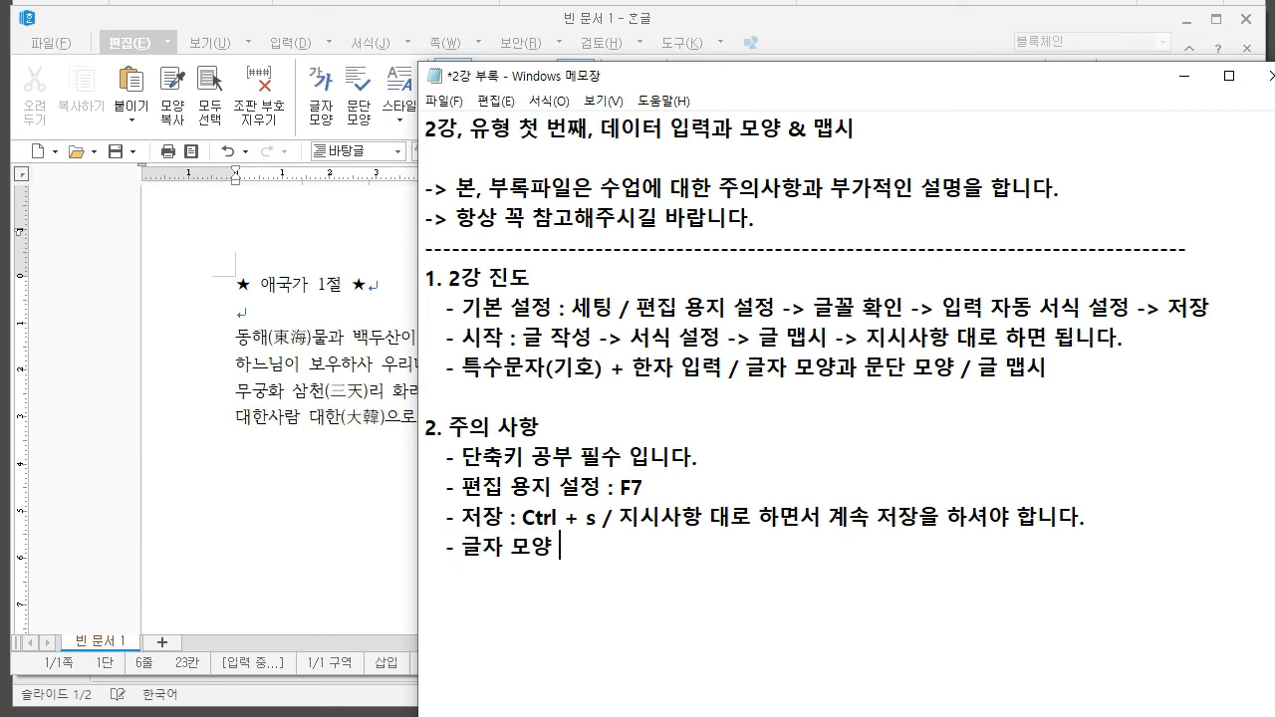
{"action": "type", "text": "의 생김새를 바"}
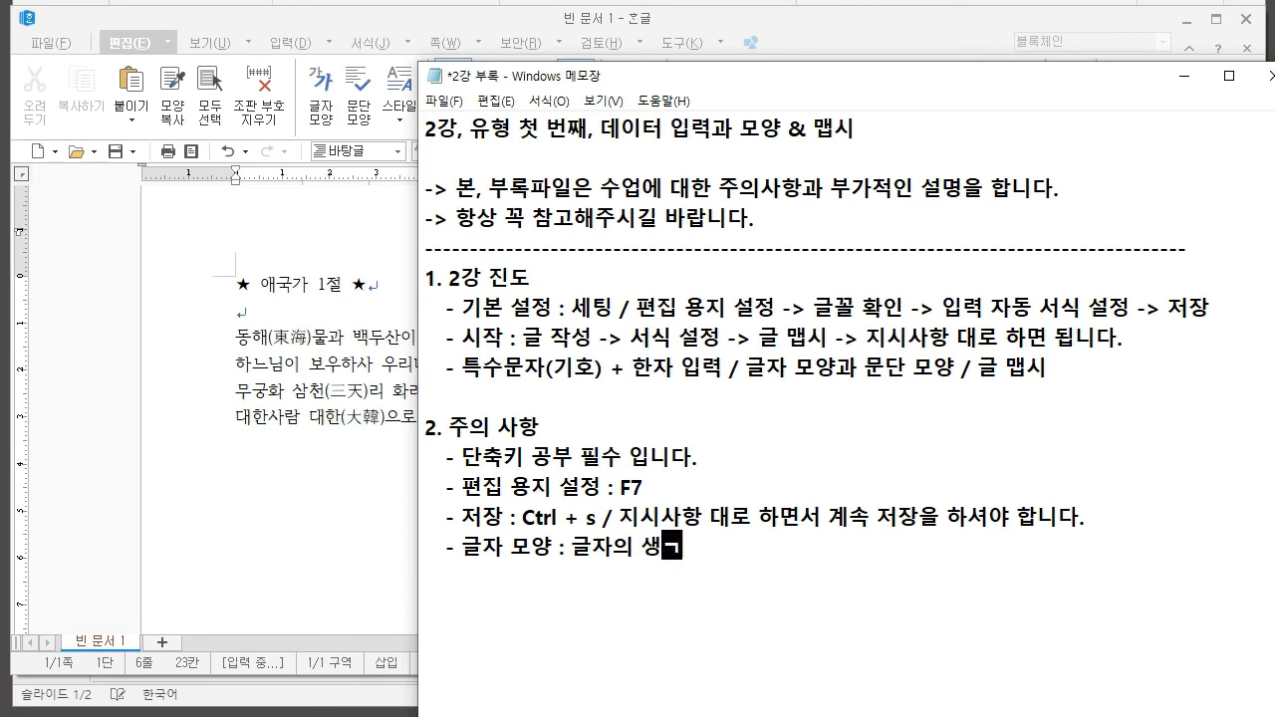
Complete the 글자 모양 note so it reads "글자의 생김새를 바꾼다. / Alt + l (반드시 블록설정 한 다음에 진행)"
{"action": "type", "text": "꾼다. /"}
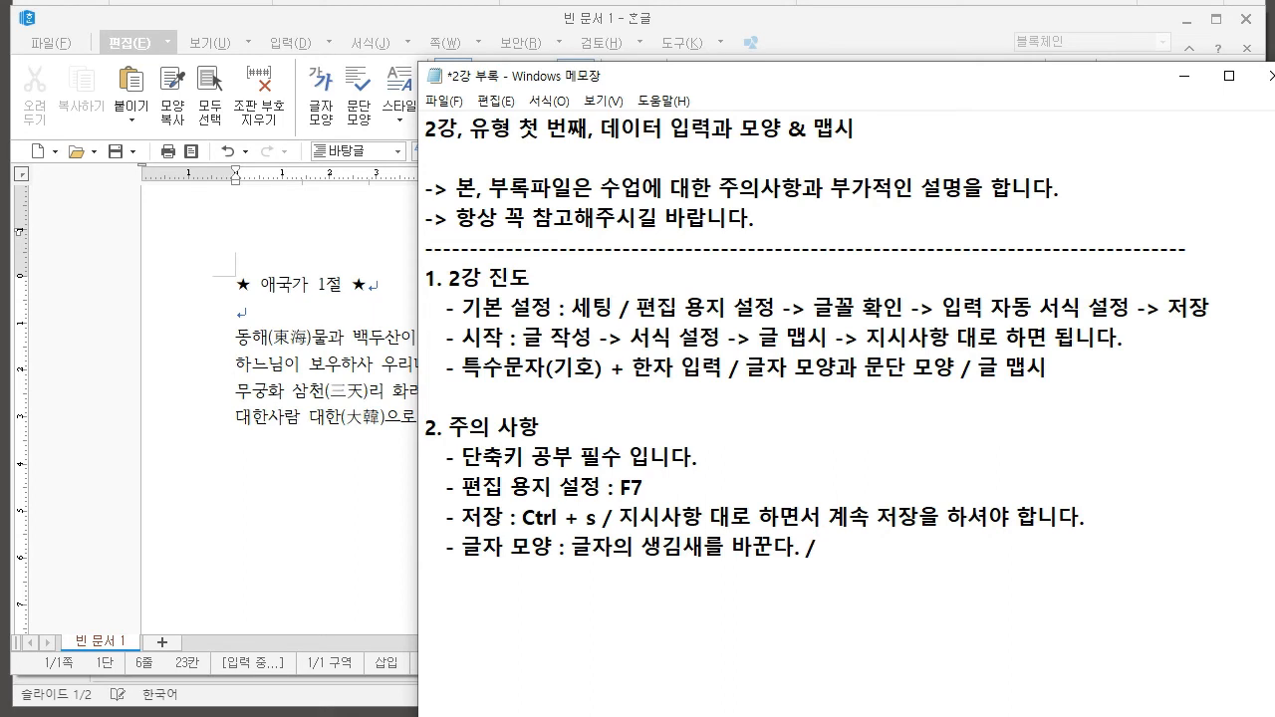
{"action": "type", "text": " AL"}
{"action": "key", "text": "BackSpace"}
{"action": "type", "text": "lt +"}
{"action": "type", "text": " l"}
{"action": "type", "text": " (반드시 "}
{"action": "type", "text": "블록설정"}
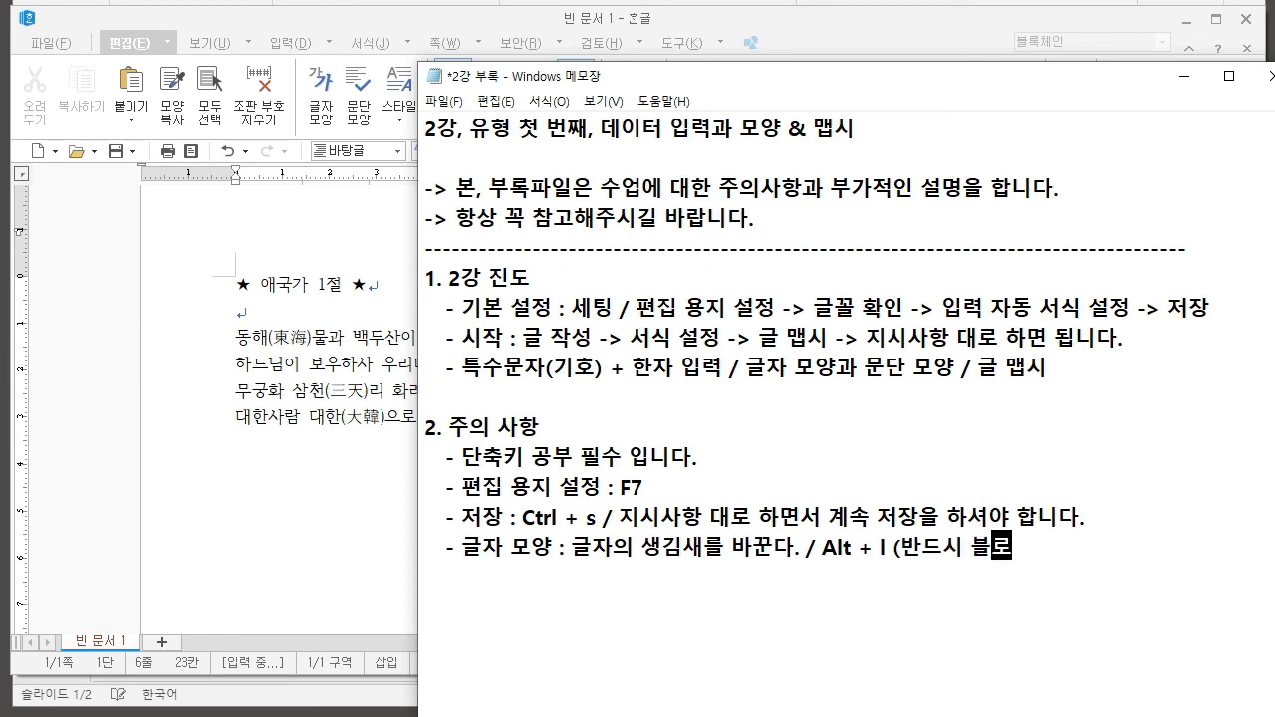
{"action": "type", "text": " 한 다음에 진행)"}
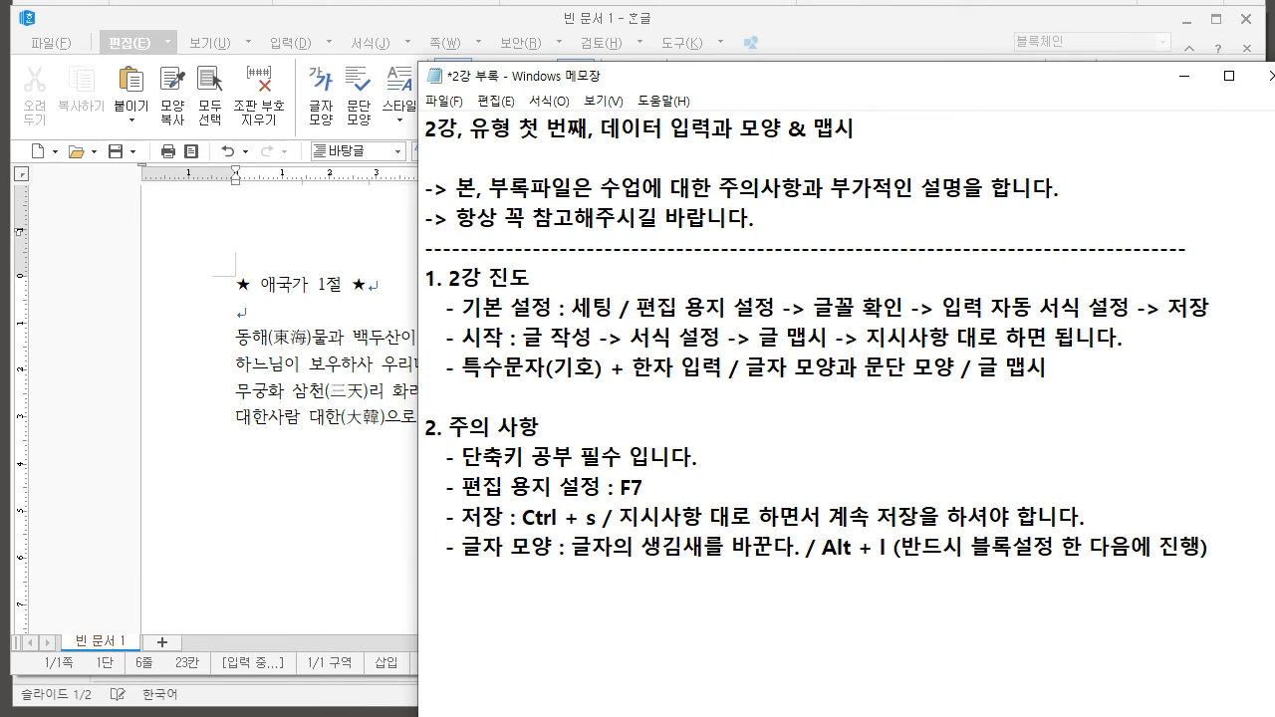
Switch to the Hangul document and look over the basic options of the character shape dialog
{"action": "key", "text": "alt+Tab"}
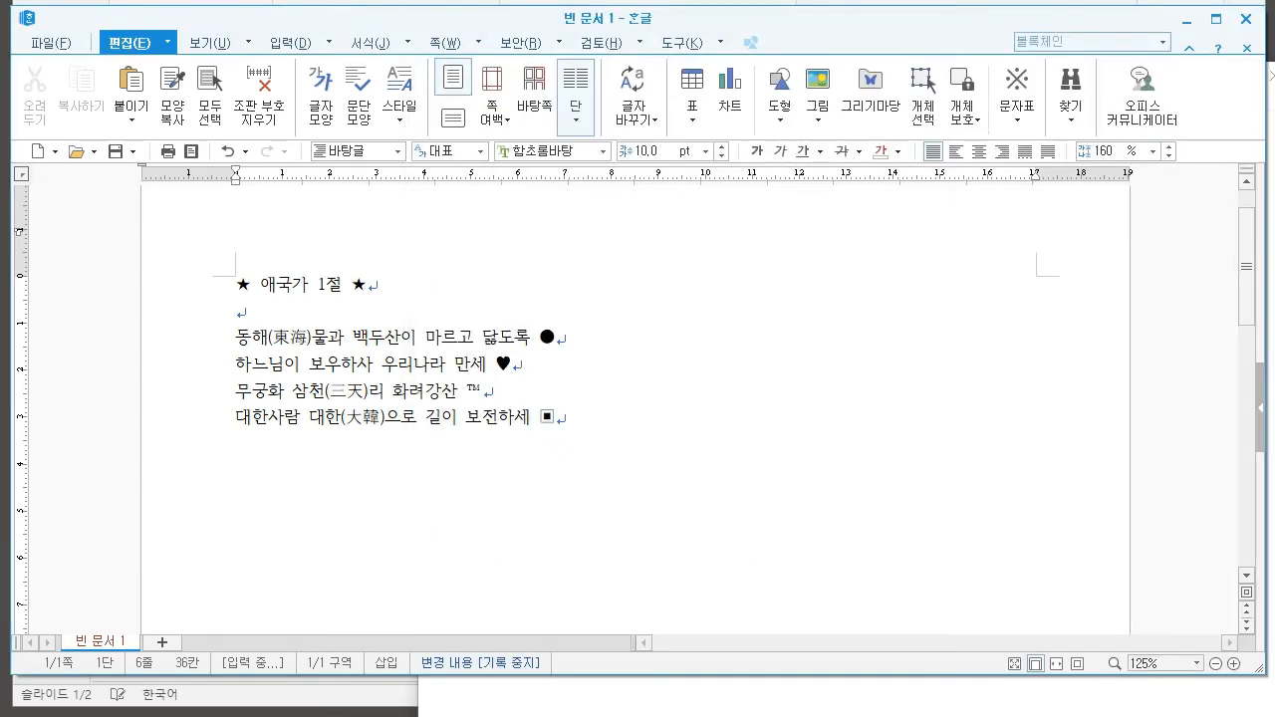
{"action": "key", "text": "alt+l"}
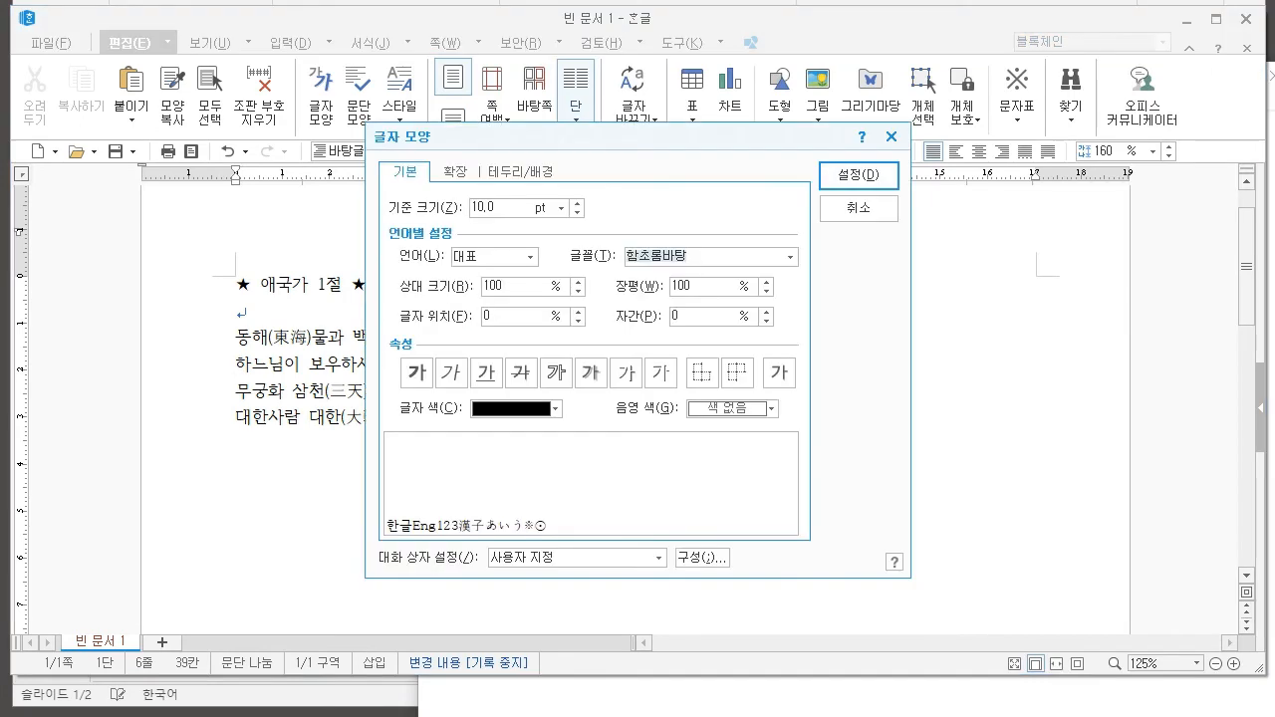
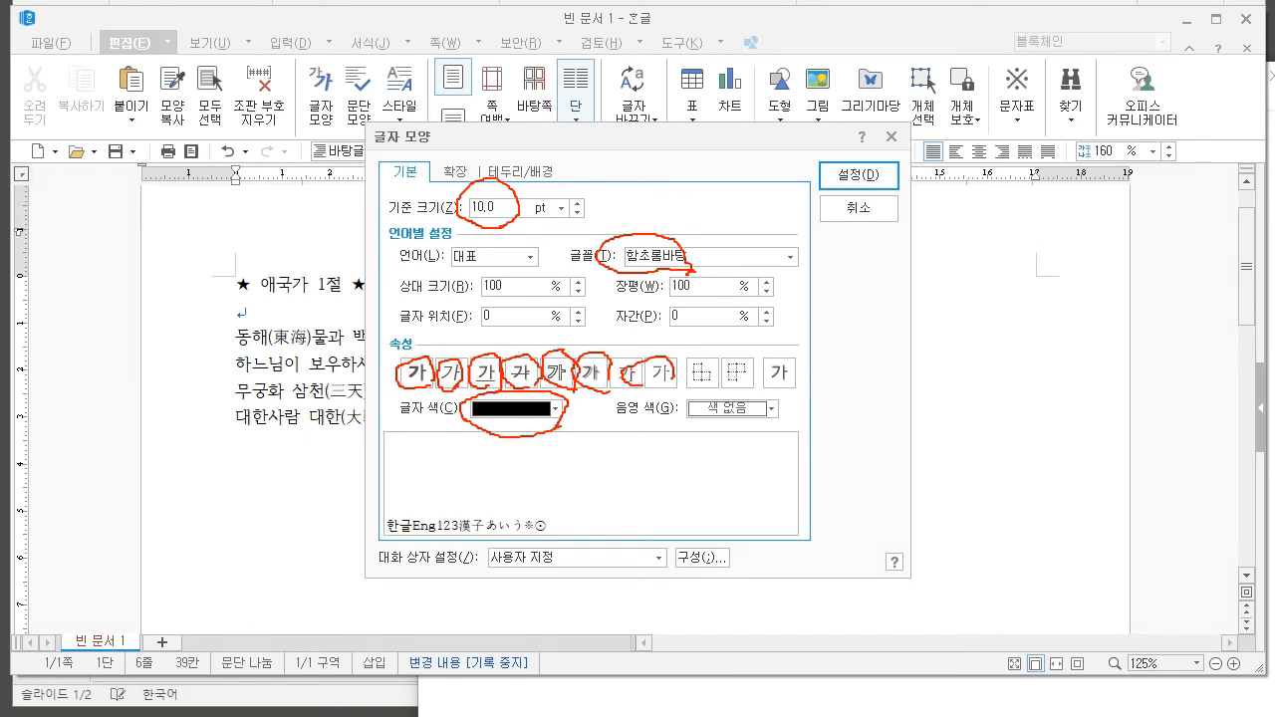
{"action": "left_click", "coordinate": [859, 208]}
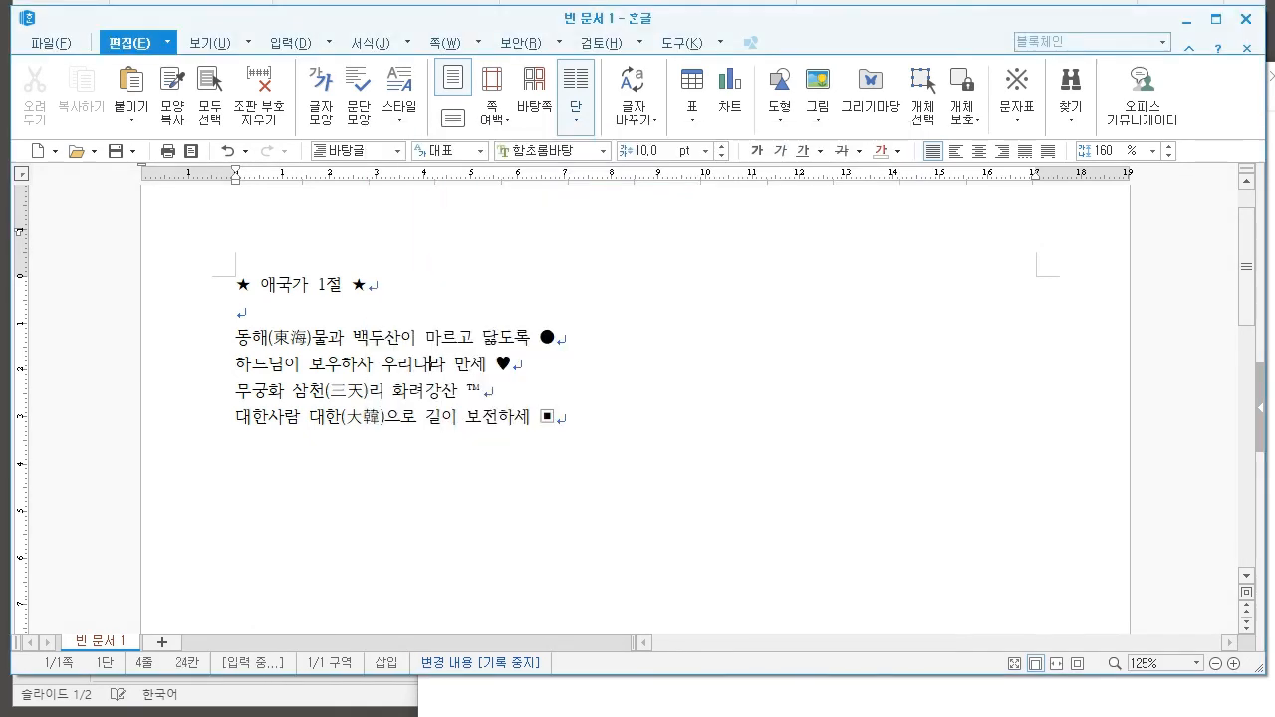
{"action": "mouse_move", "coordinate": [237, 287]}
{"action": "left_mouse_down"}
{"action": "mouse_move", "coordinate": [367, 287]}
{"action": "mouse_move", "coordinate": [238, 287]}
{"action": "left_mouse_up"}
{"action": "left_click", "coordinate": [353, 286]}
{"action": "left_click_drag", "start_coordinate": [366, 286], "coordinate": [237, 286]}
{"action": "left_click", "coordinate": [368, 286]}
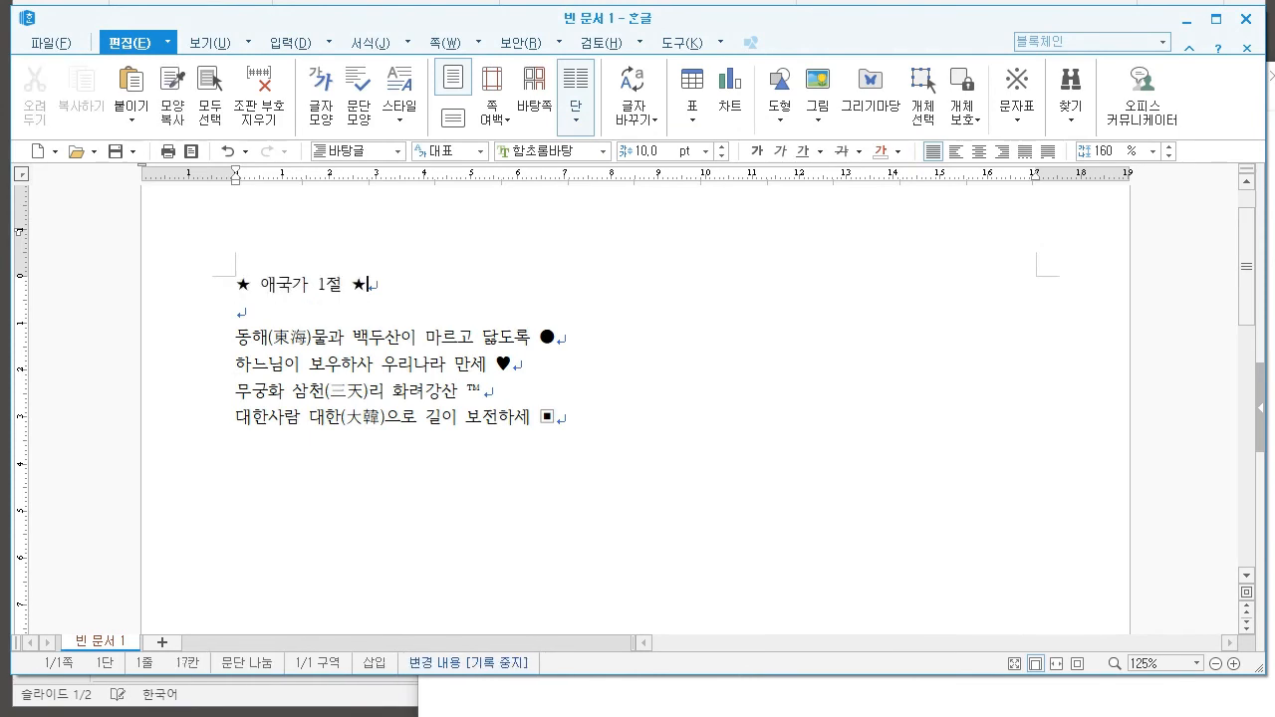
{"action": "left_click", "coordinate": [353, 286]}
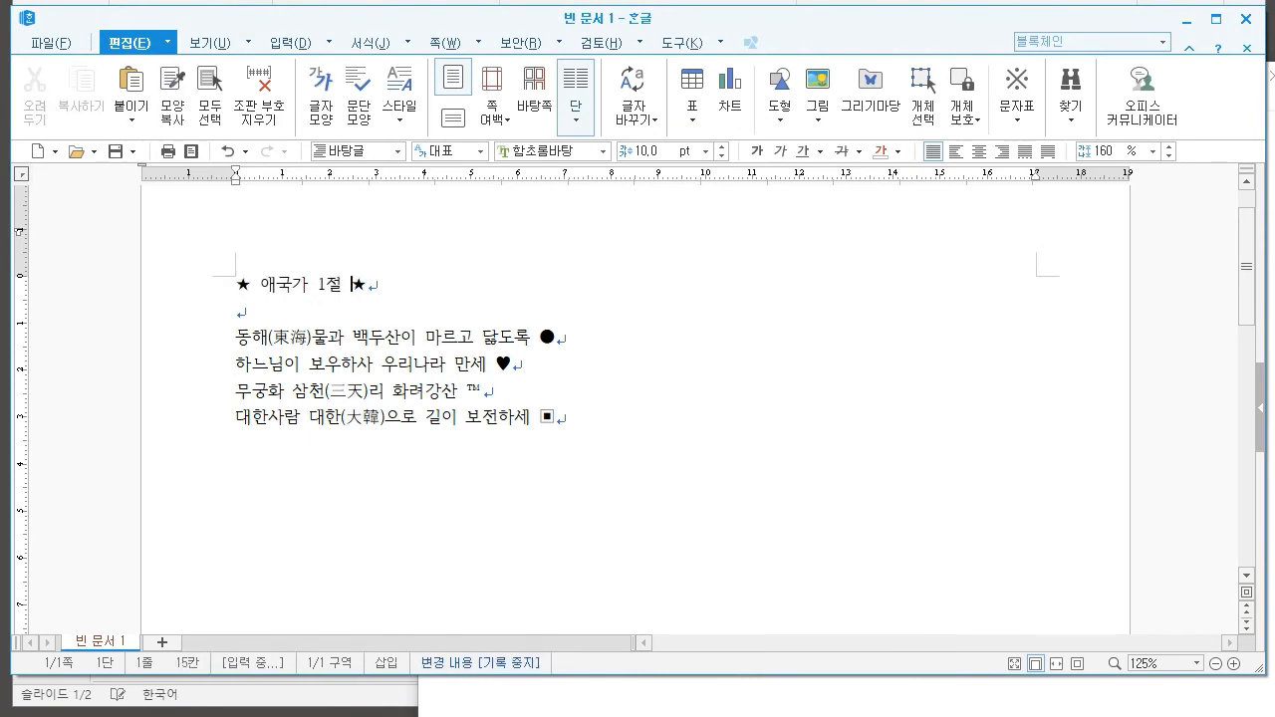
{"action": "key", "text": "alt+Tab"}
{"action": "left_click_drag", "start_coordinate": [745, 368], "coordinate": [959, 368]}
{"action": "left_click", "coordinate": [933, 367]}
{"action": "left_click", "coordinate": [312, 390]}
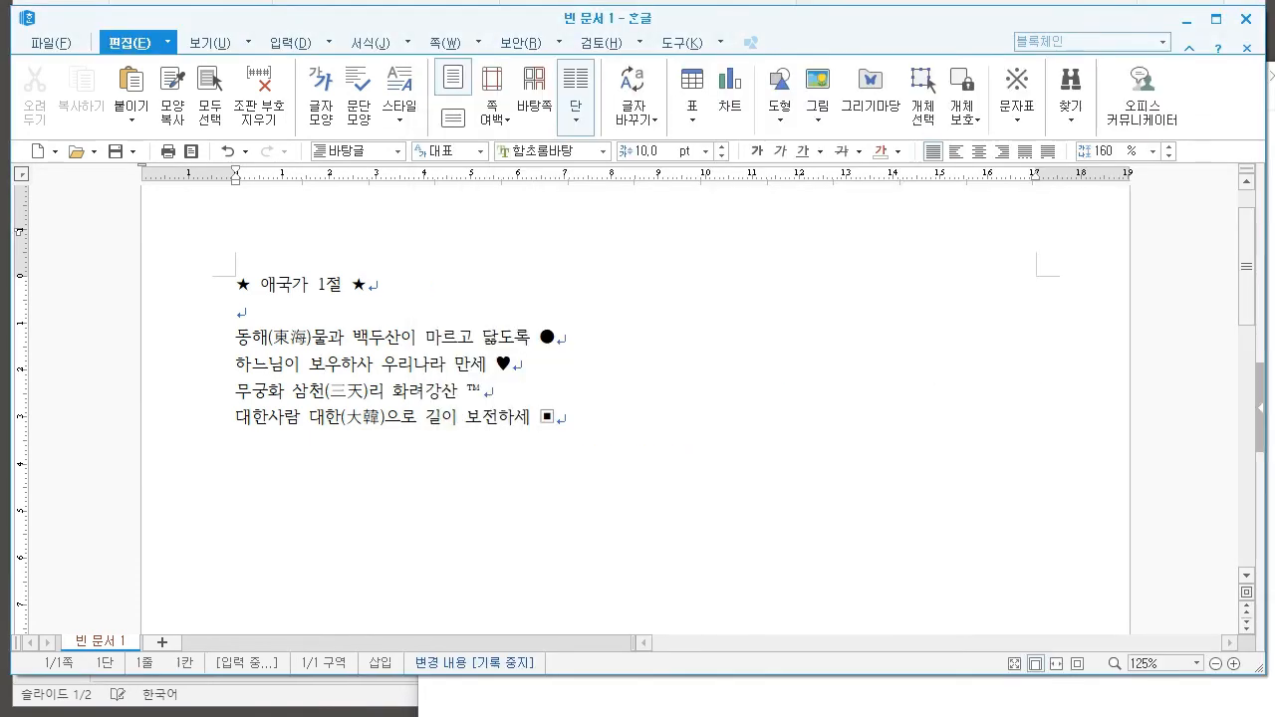
{"action": "key", "text": "ctrl+a"}
{"action": "key", "text": "Escape"}
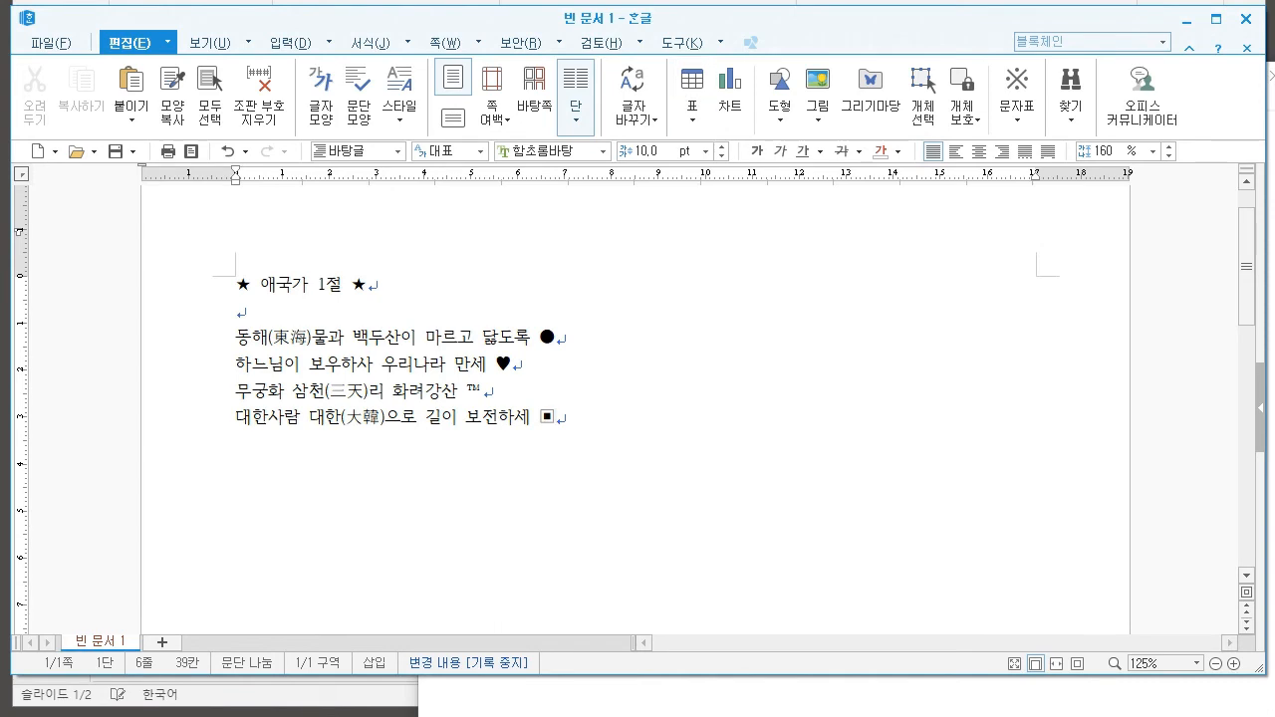
Set the title line "★ 애국가 1절 ★" to 20 pt in the 굴림체 font through the character shape settings
{"action": "left_click_drag", "start_coordinate": [236, 286], "coordinate": [367, 287]}
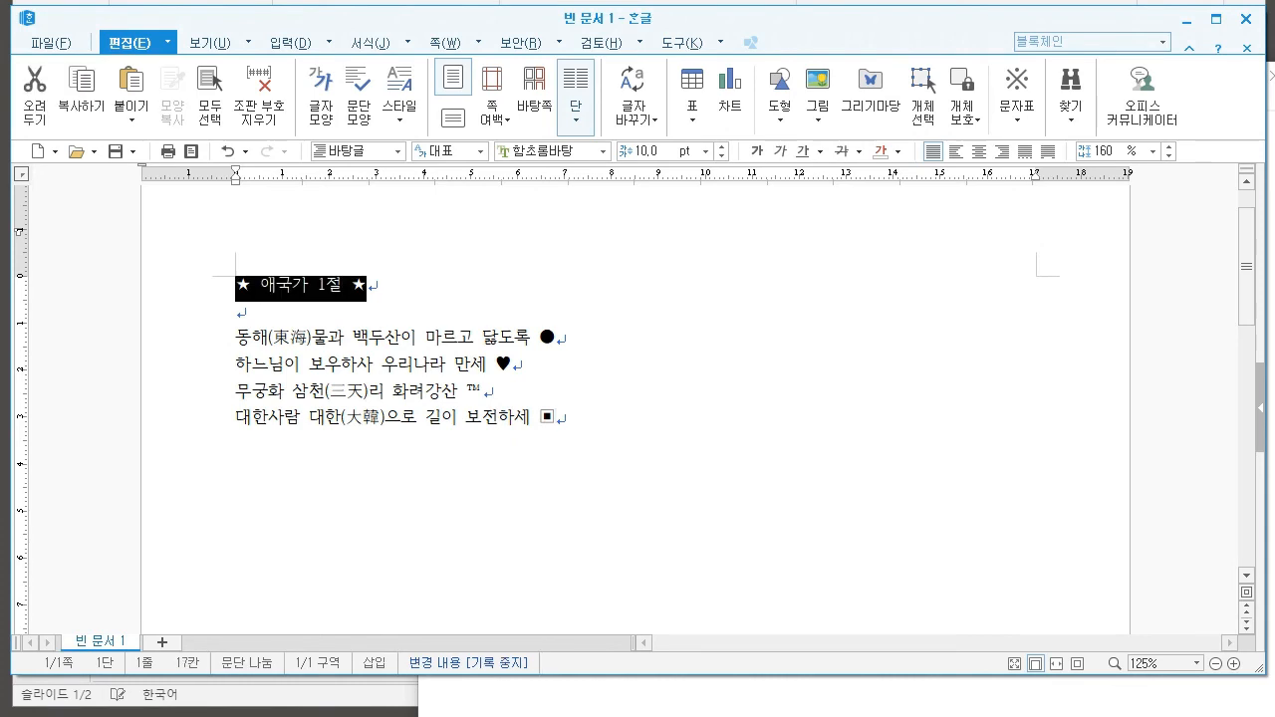
{"action": "left_click", "coordinate": [367, 286]}
{"action": "key", "text": "alt+l"}
{"action": "left_click_drag", "start_coordinate": [598, 136], "coordinate": [838, 134]}
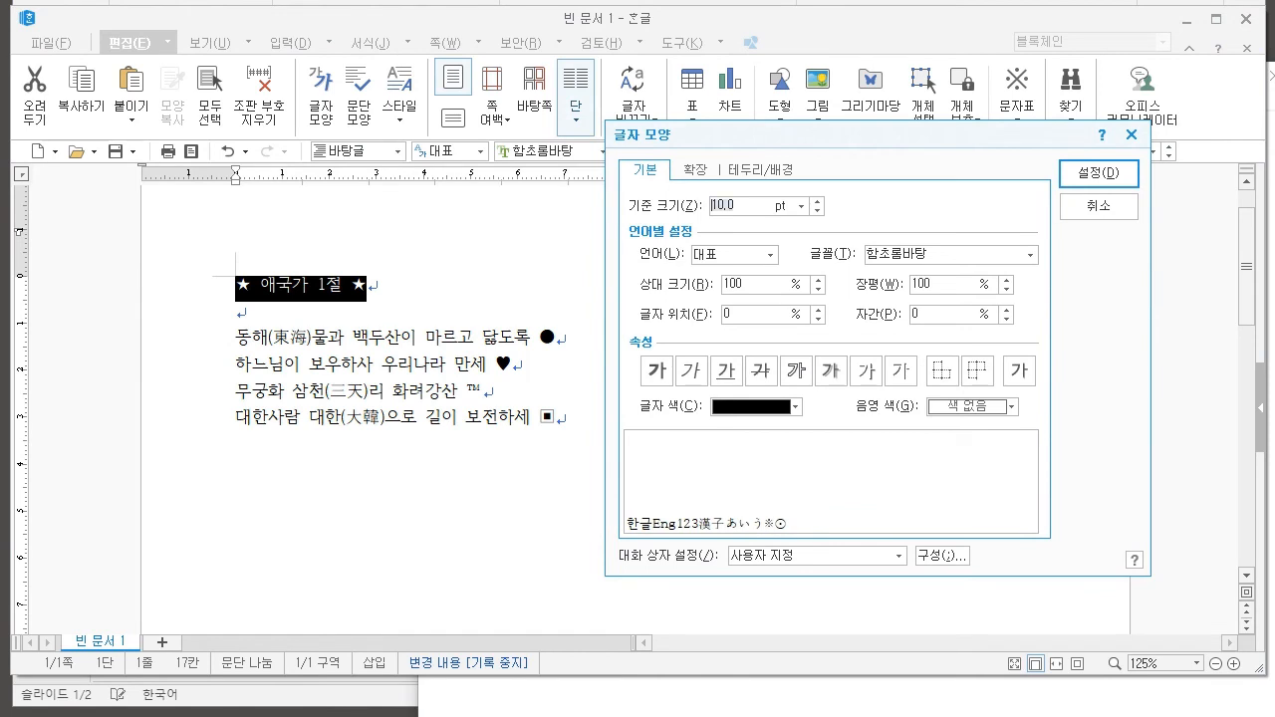
{"action": "type", "text": "20"}
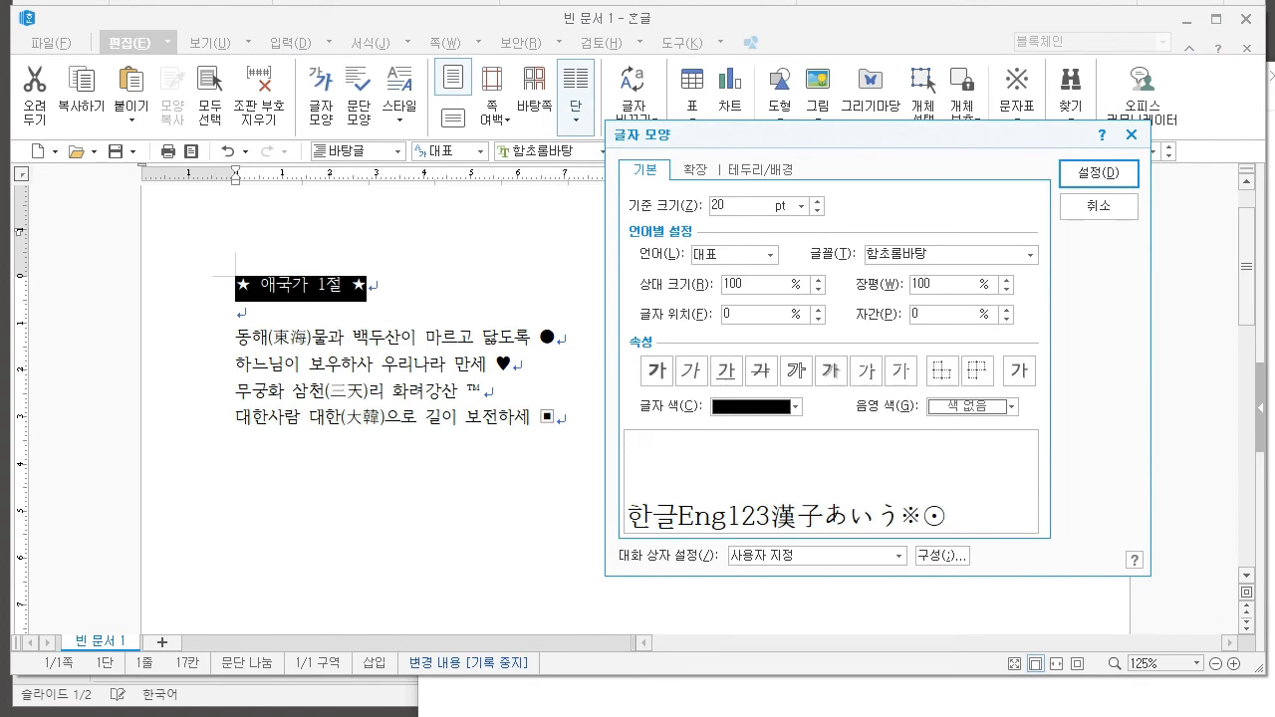
{"action": "key", "text": "shift+Home"}
{"action": "type", "text": "굴림체"}
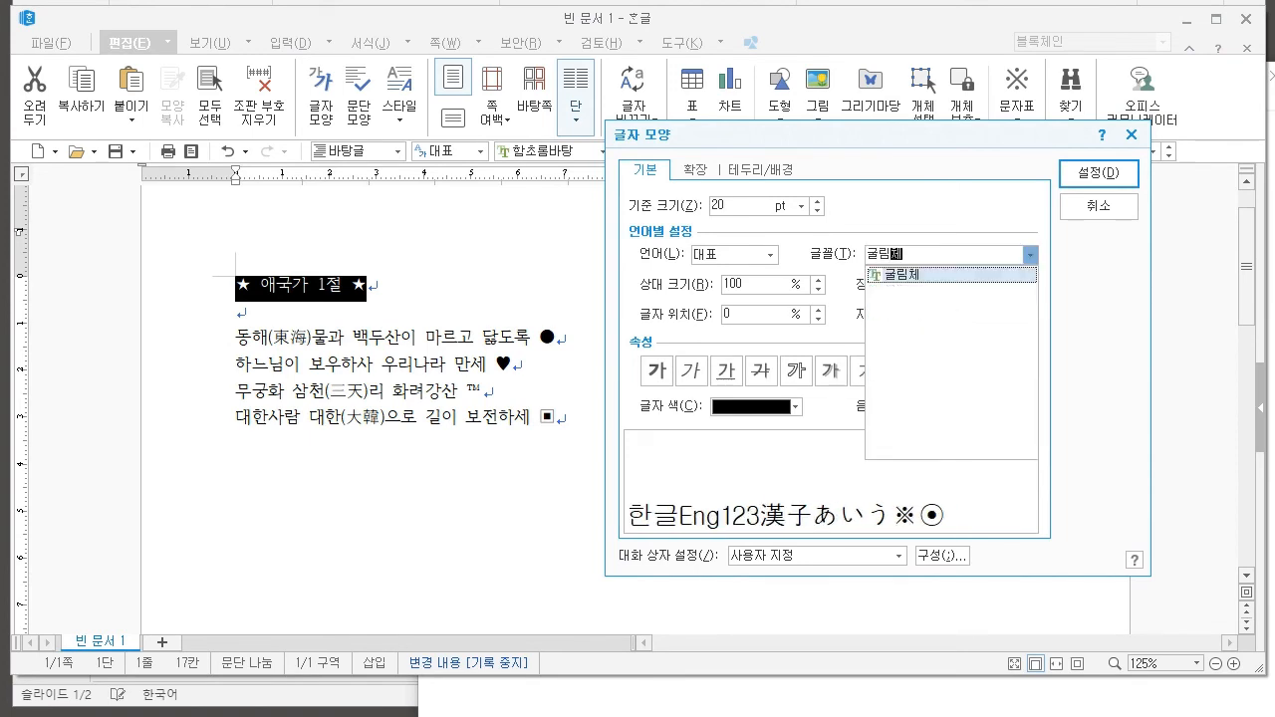
{"action": "key", "text": "Return"}
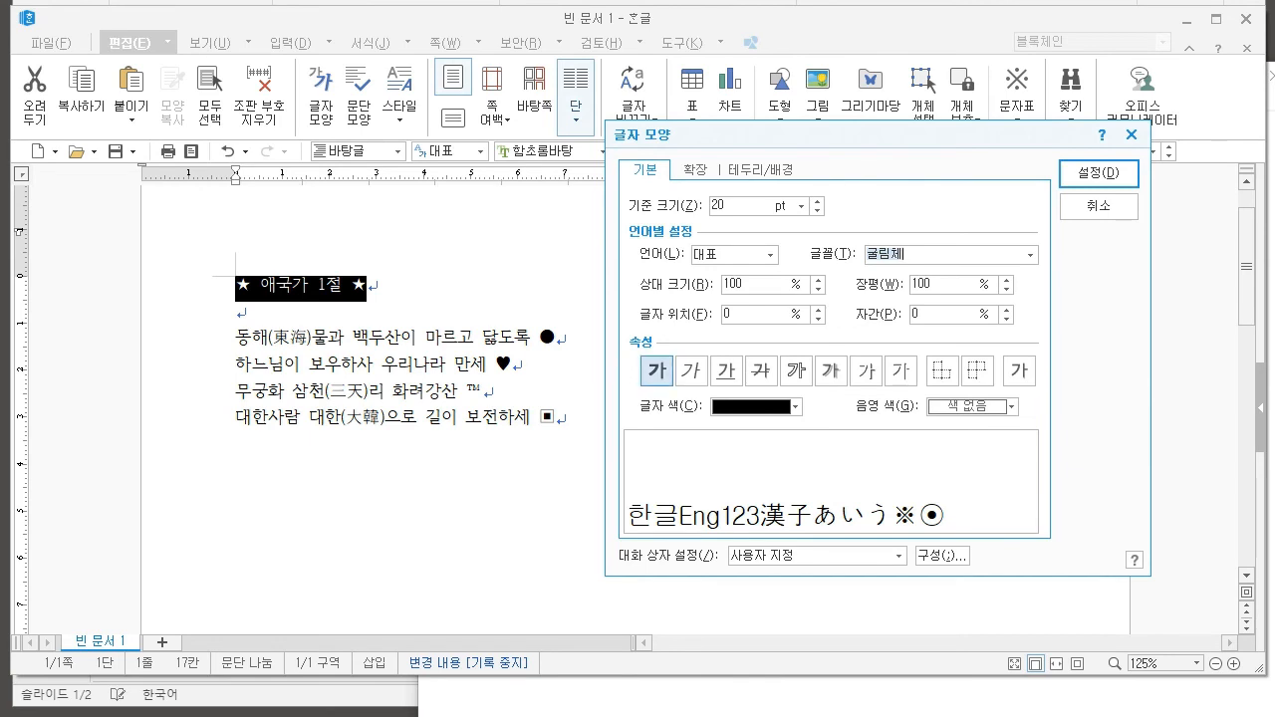
Make the title bold, italic and underlined, and switch the text colour palette to the 오피스 theme
{"action": "left_click", "coordinate": [656, 370]}
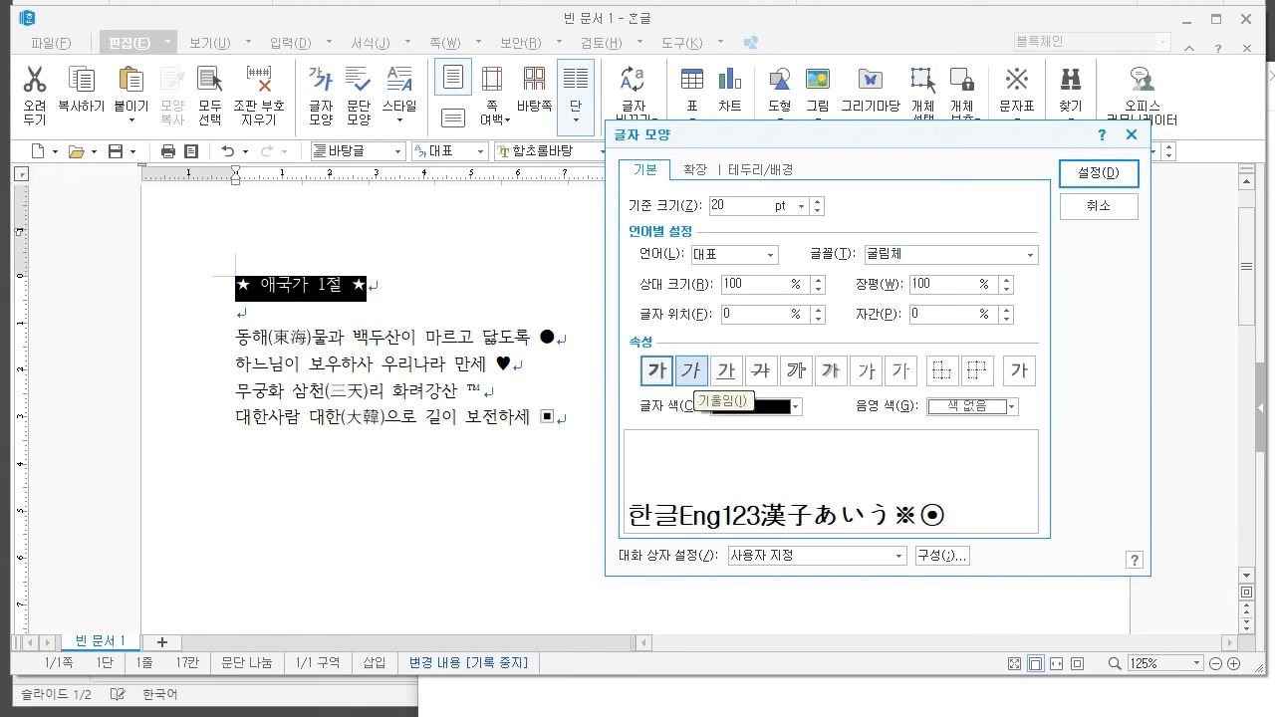
{"action": "left_click", "coordinate": [692, 371]}
{"action": "left_click", "coordinate": [726, 370]}
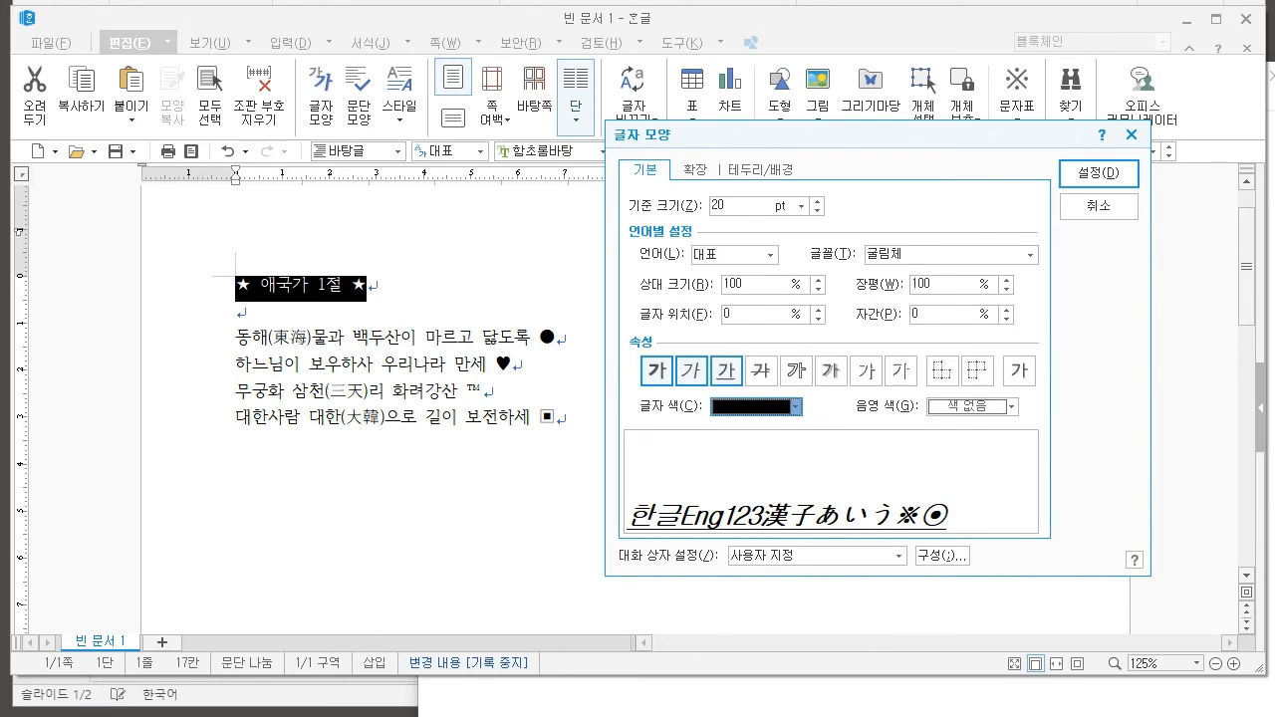
{"action": "left_click", "coordinate": [755, 407]}
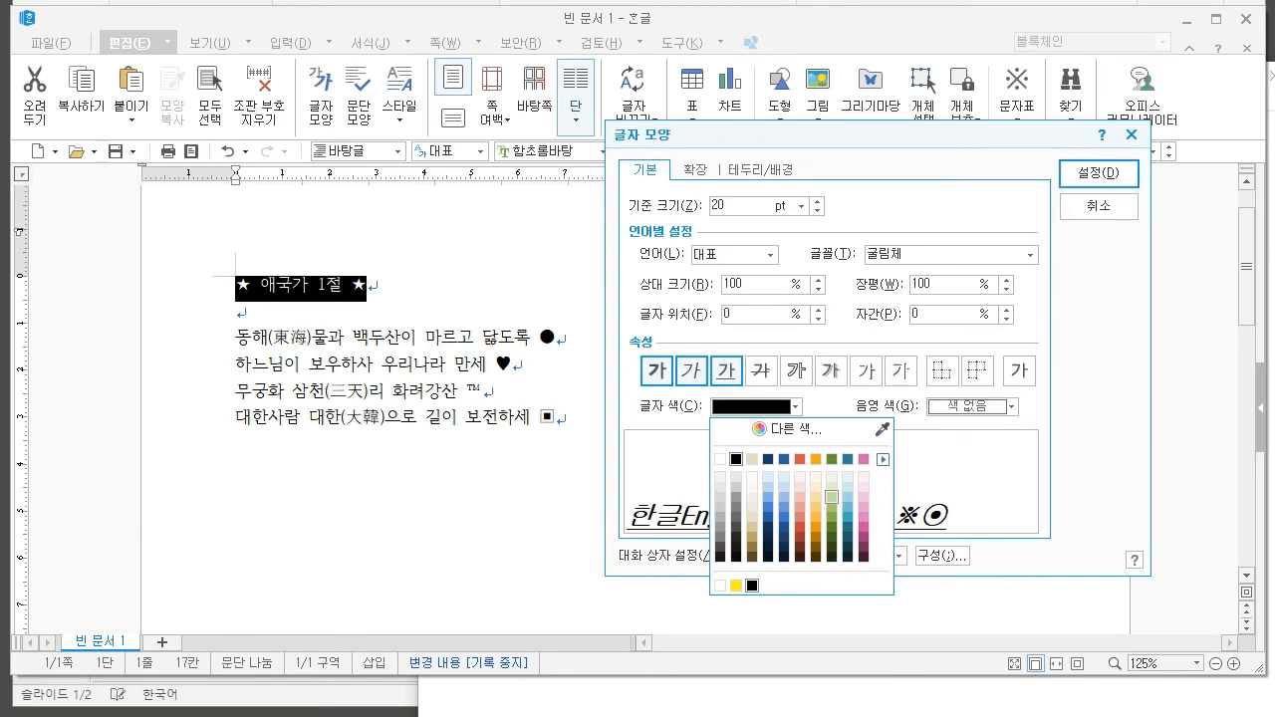
{"action": "left_click", "coordinate": [883, 460]}
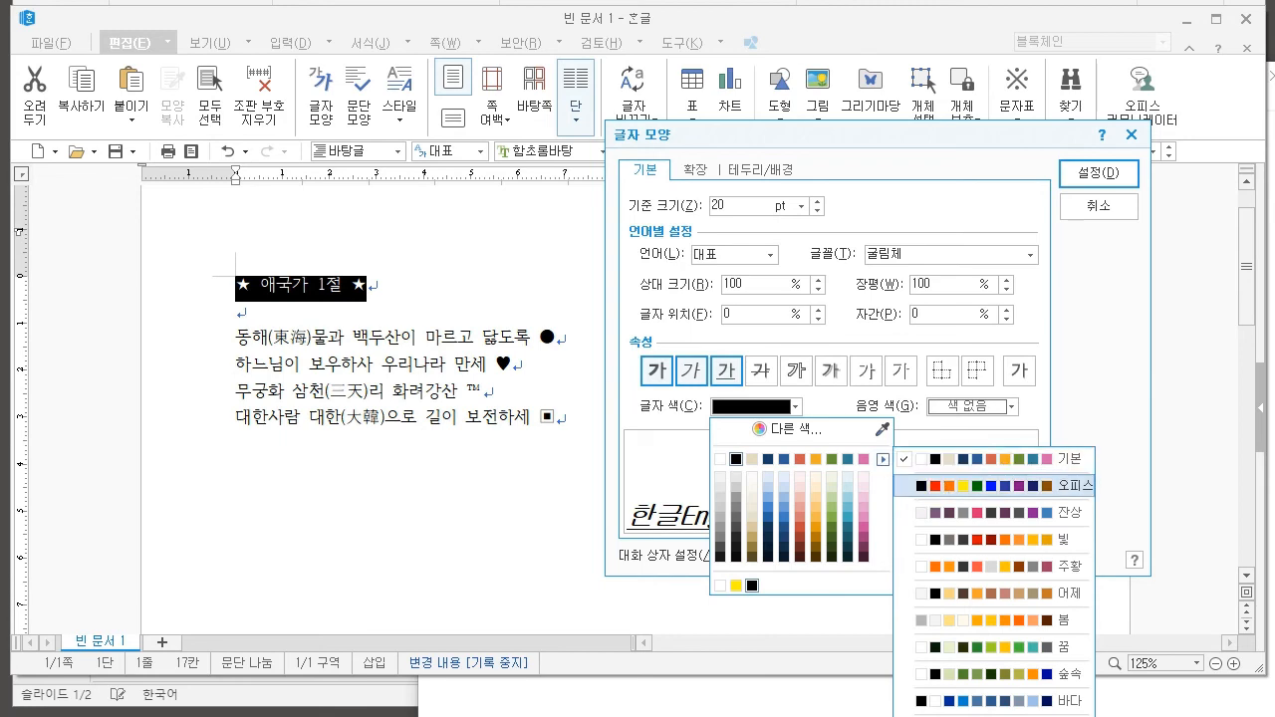
{"action": "left_click", "coordinate": [997, 485]}
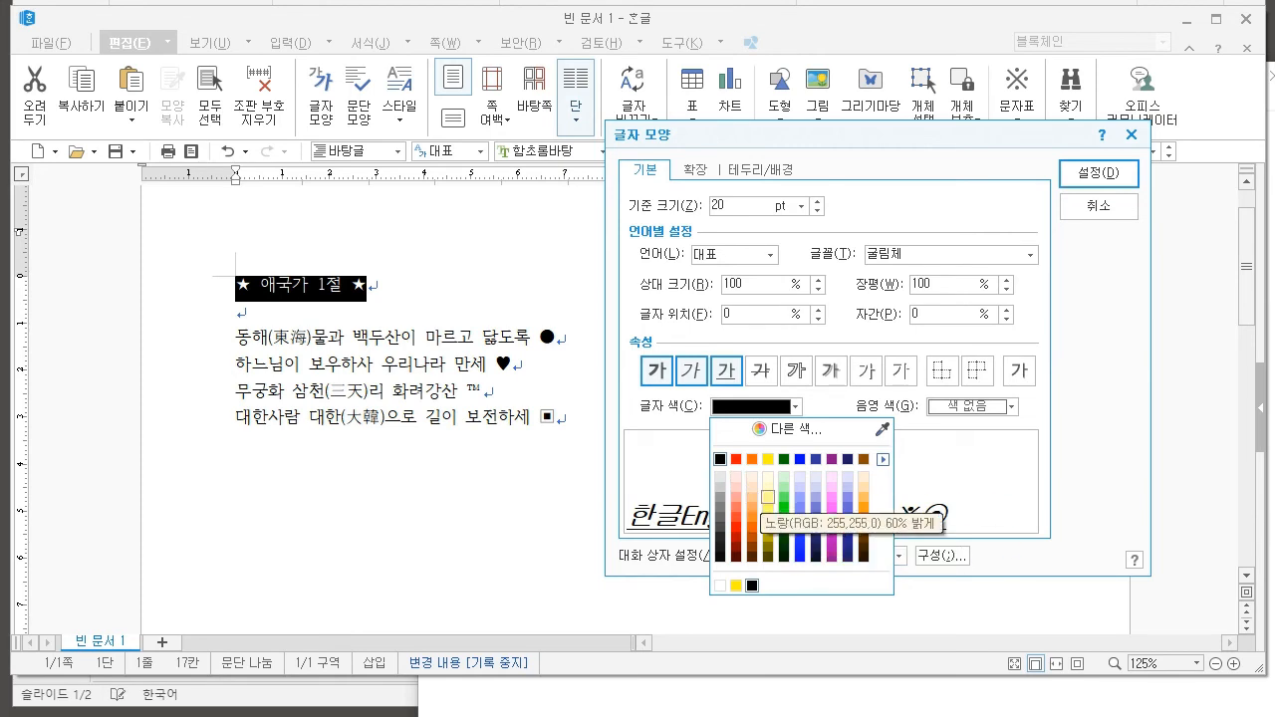
Examine the RGB fields in the custom colour dialog for the title's text colour
{"action": "left_click", "coordinate": [882, 459]}
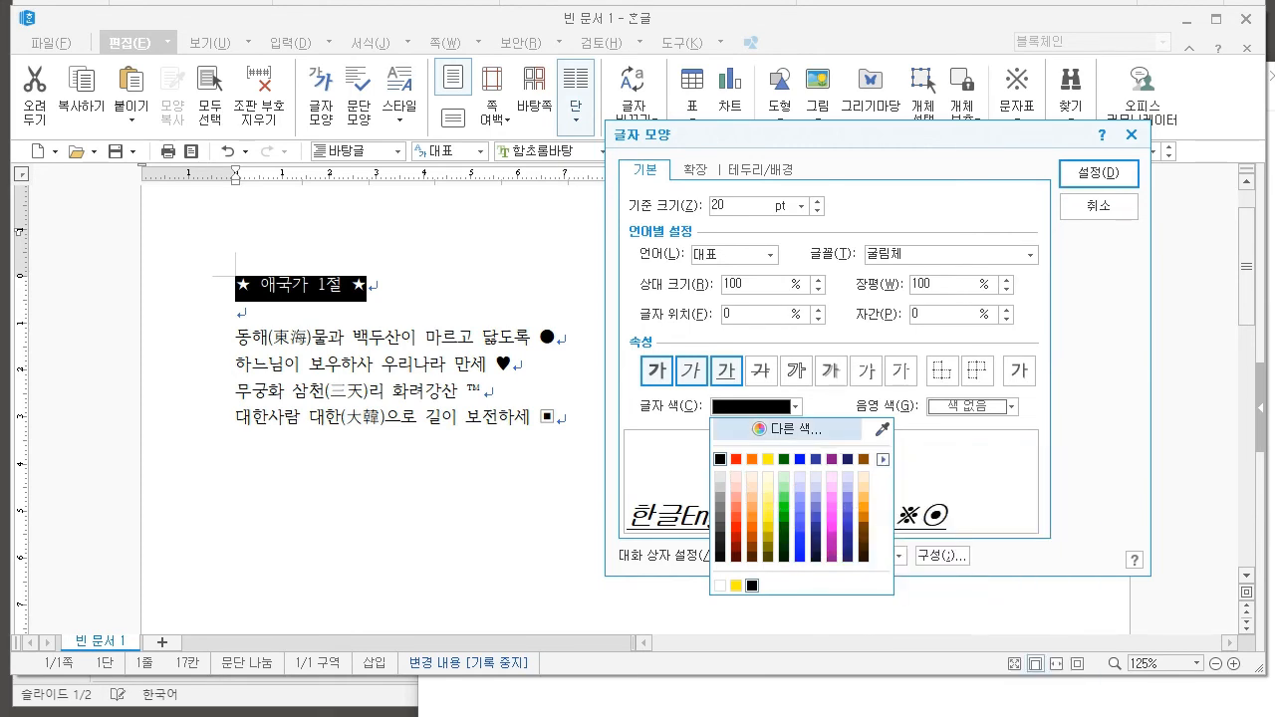
{"action": "left_click", "coordinate": [787, 429]}
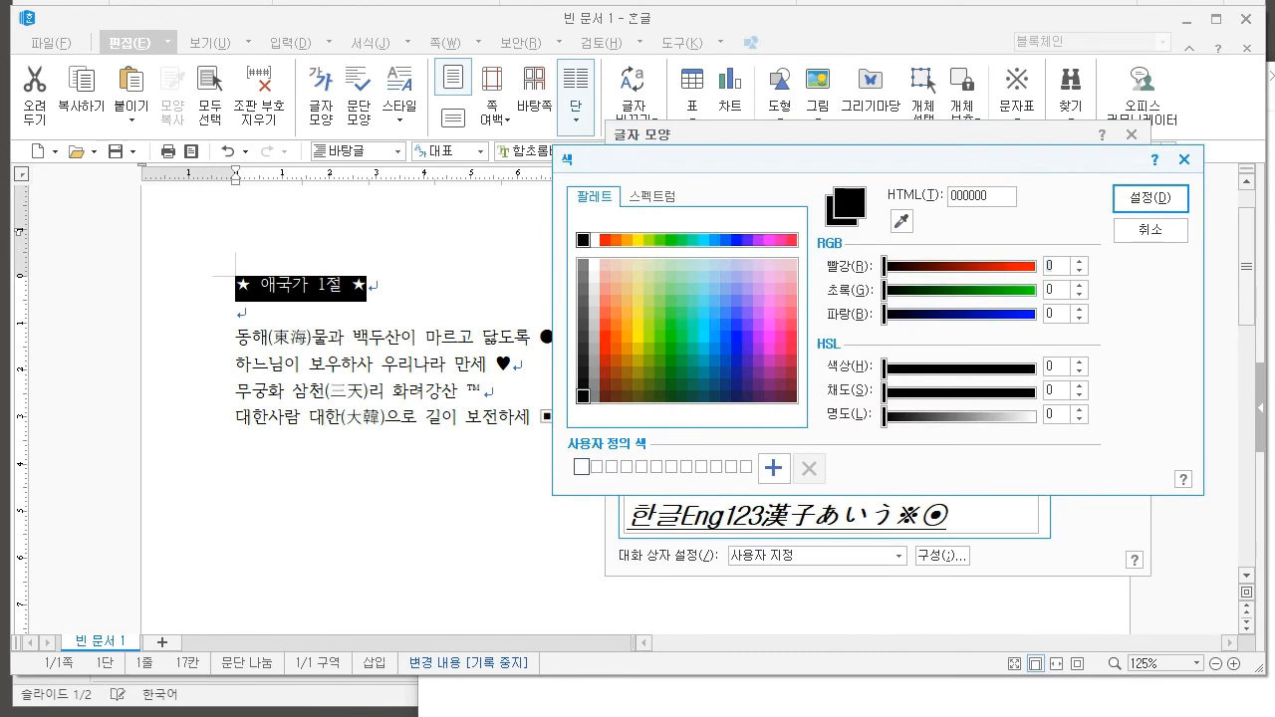
{"action": "key", "text": "Tab"}
{"action": "key", "text": "Tab"}
{"action": "key", "text": "shift+Tab"}
{"action": "key", "text": "shift+Tab"}
{"action": "key", "text": "Tab"}
{"action": "key", "text": "Tab"}
{"action": "left_click", "coordinate": [1150, 231]}
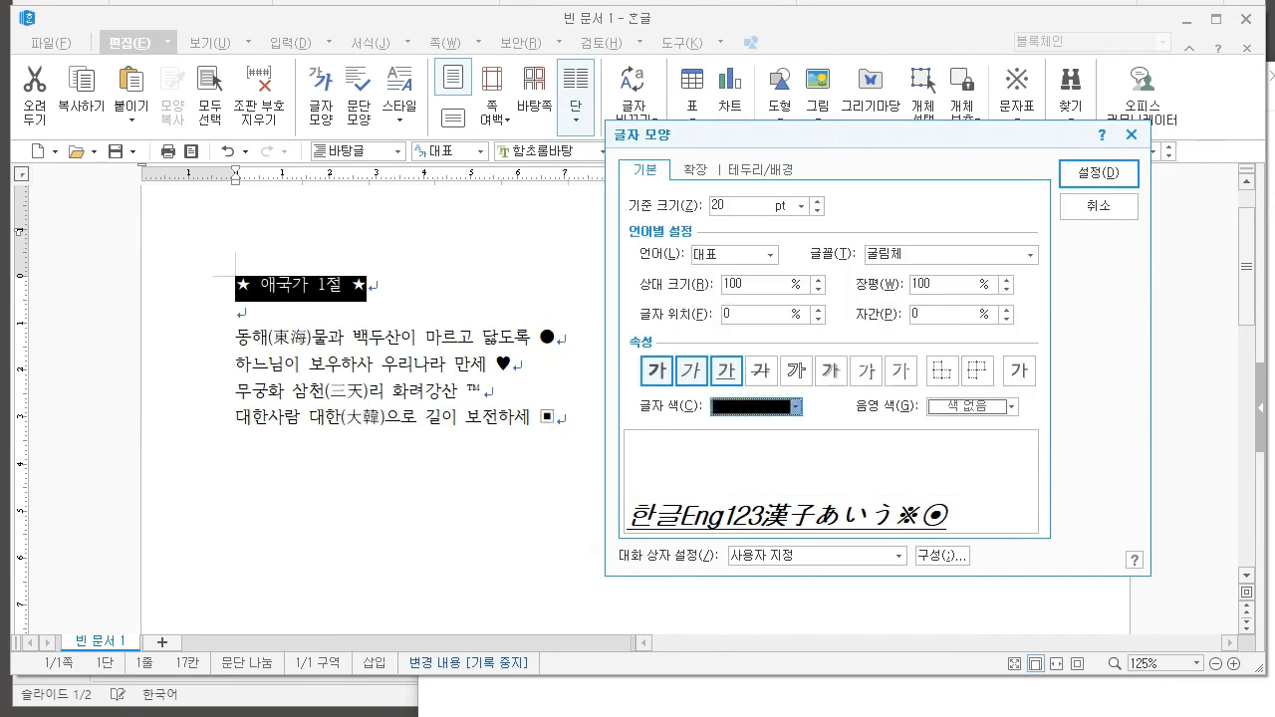
Set the title's text colour to red from the 오피스 palette and apply the character formatting
{"action": "left_click", "coordinate": [796, 406]}
{"action": "left_click", "coordinate": [883, 459]}
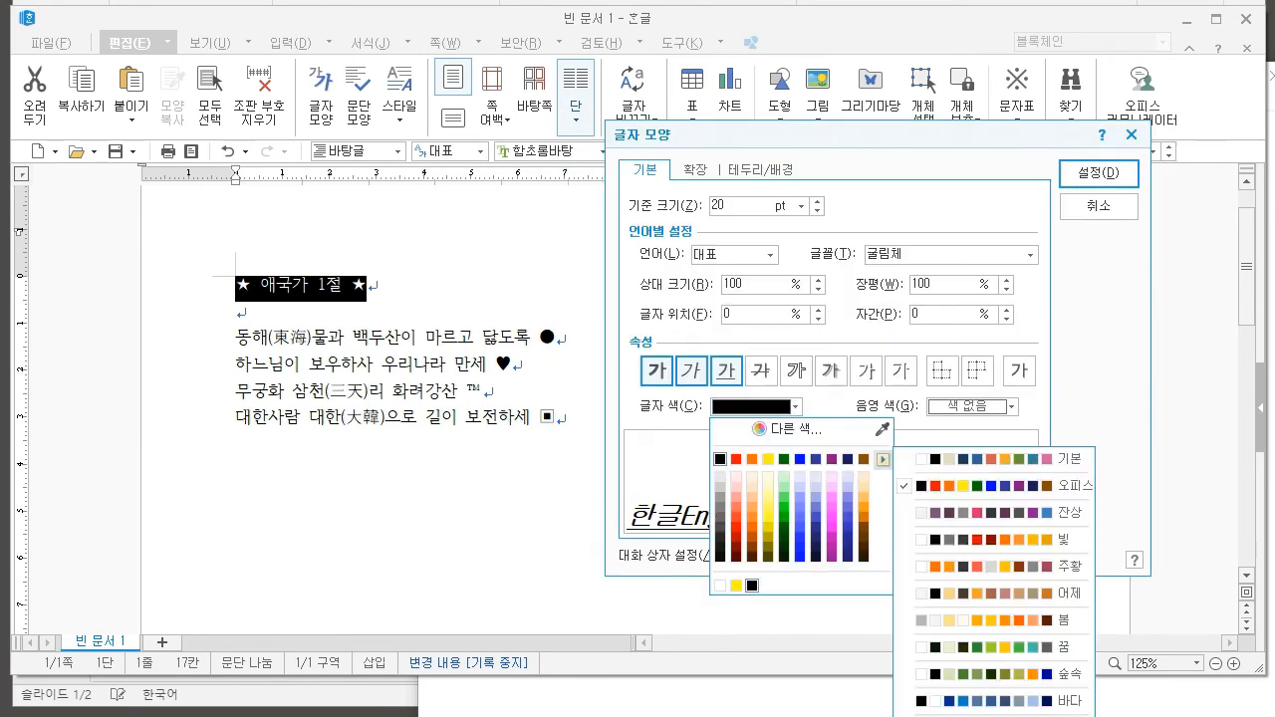
{"action": "left_click", "coordinate": [736, 459]}
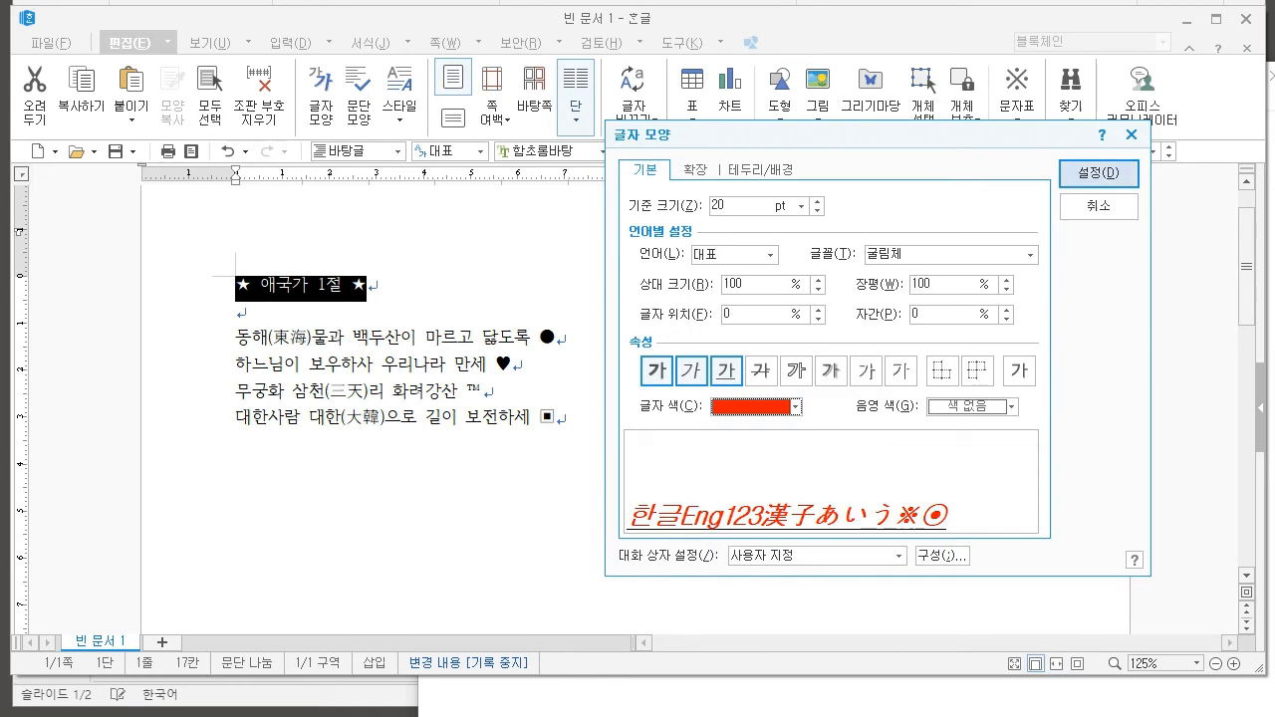
{"action": "left_click", "coordinate": [1099, 174]}
{"action": "left_click", "coordinate": [513, 391]}
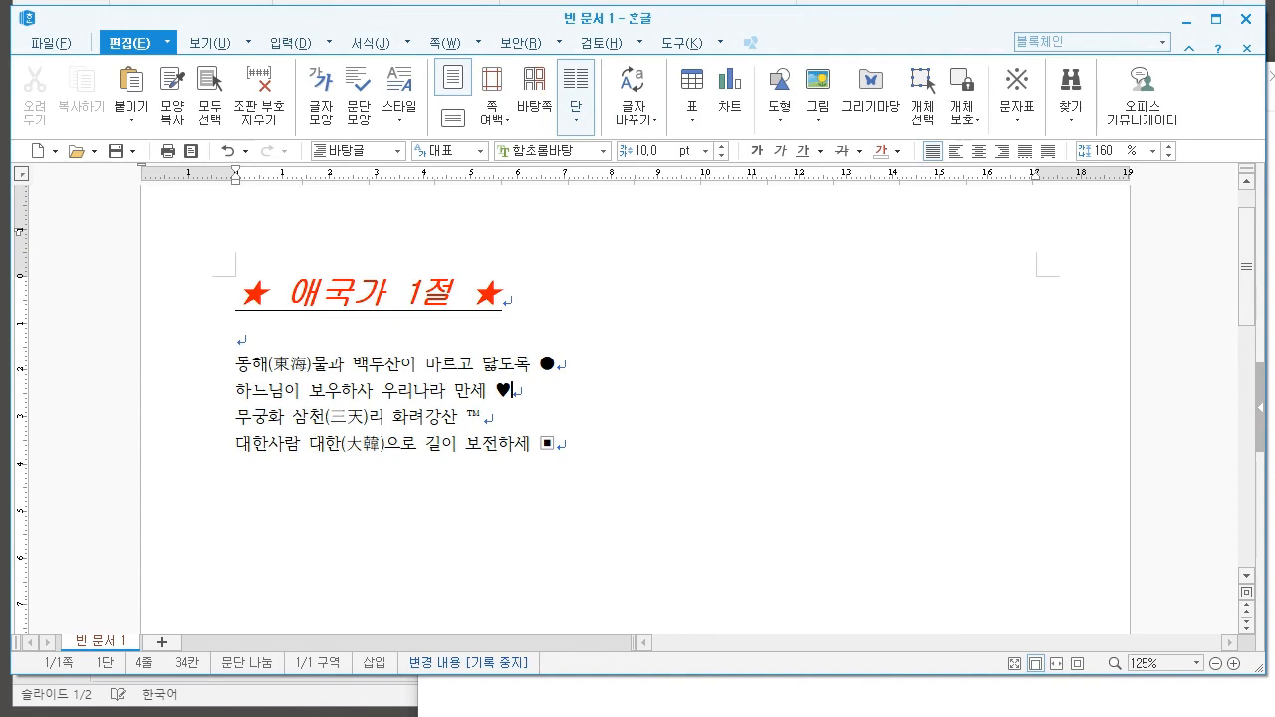
Set the four lyric lines below the title to 15 pt in the 바탕체 font through the character shape settings
{"action": "left_click_drag", "start_coordinate": [236, 366], "coordinate": [555, 445]}
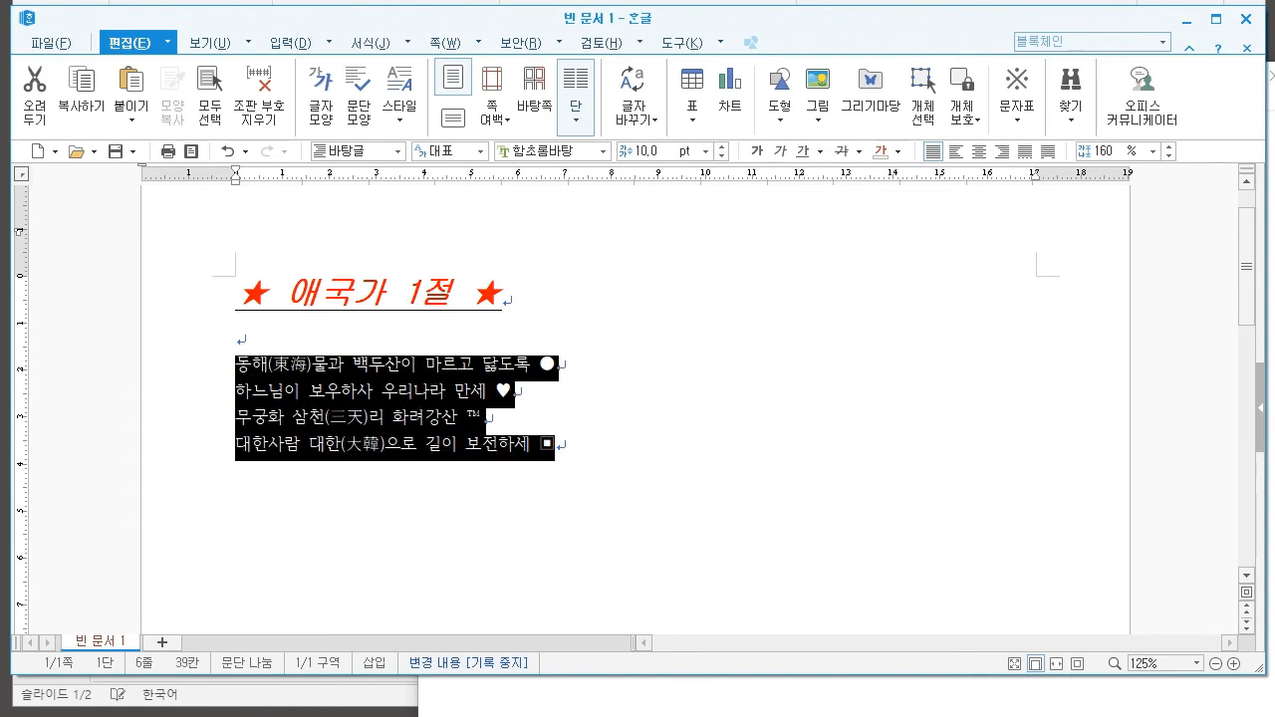
{"action": "key", "text": "alt+l"}
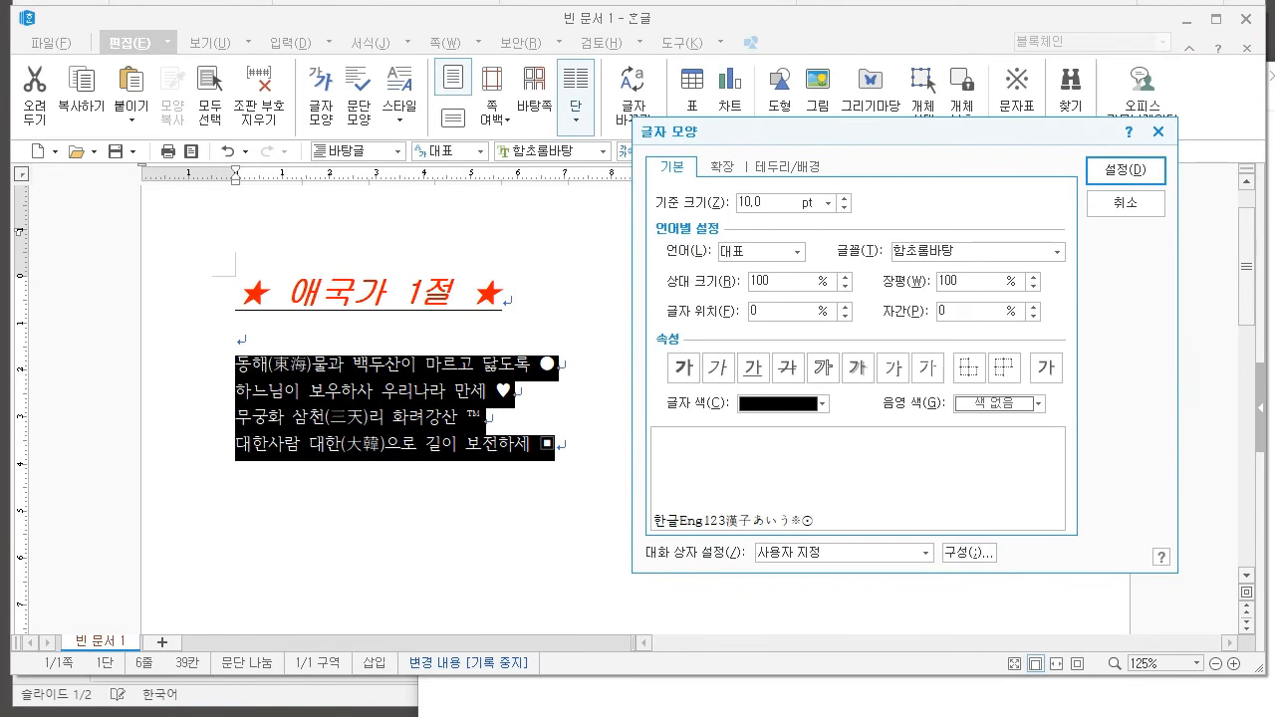
{"action": "double_click", "coordinate": [744, 202]}
{"action": "key", "text": "BackSpace"}
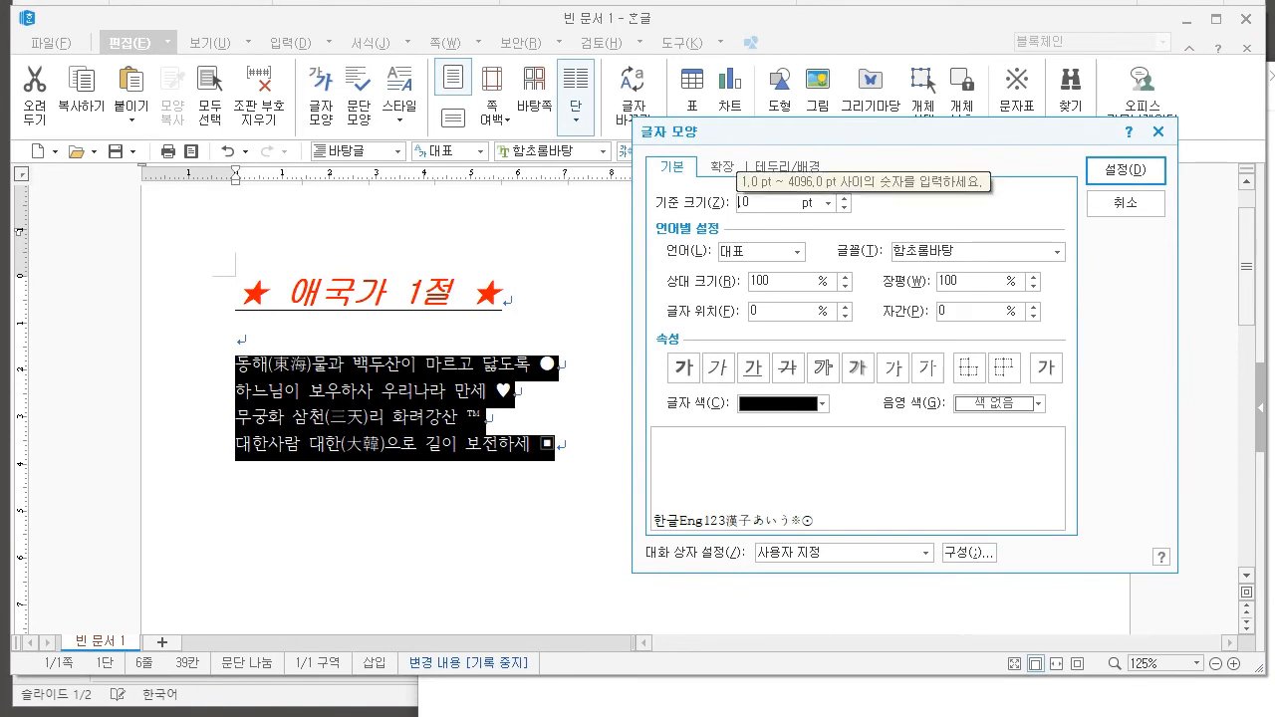
{"action": "type", "text": "15"}
{"action": "key", "text": "alt+t"}
{"action": "type", "text": "바탕"}
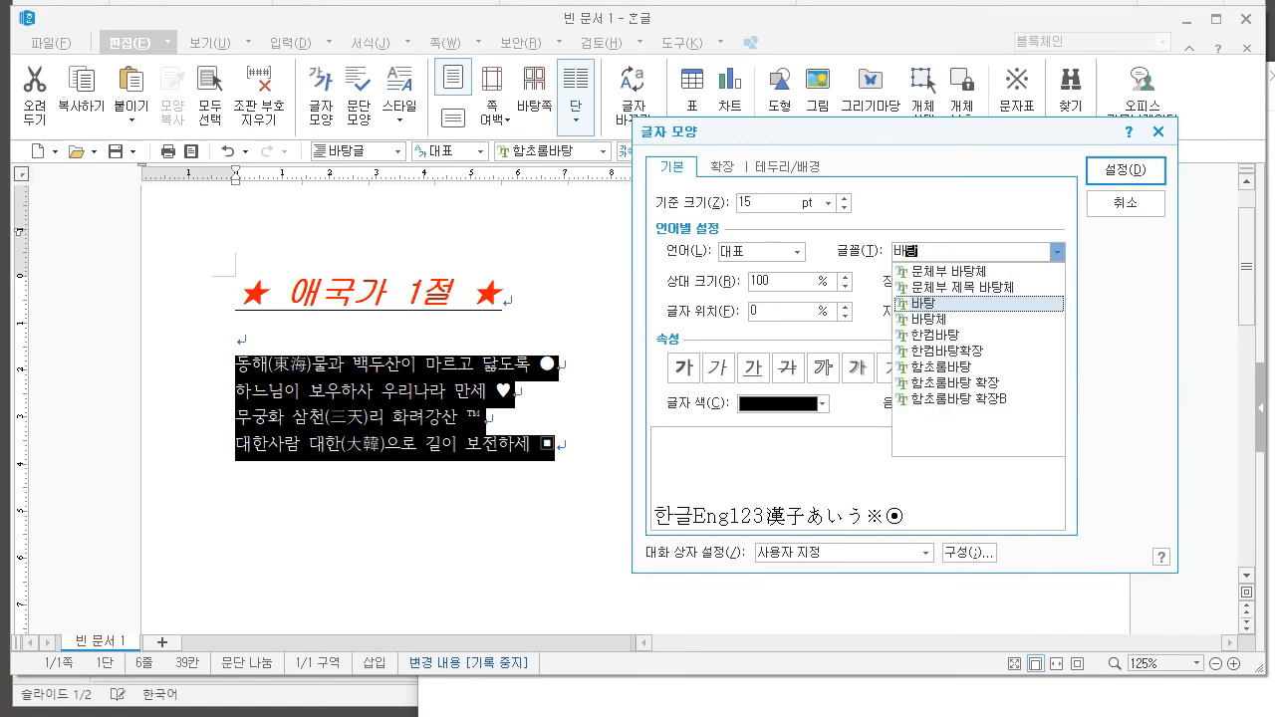
{"action": "type", "text": "체"}
{"action": "key", "text": "Return"}
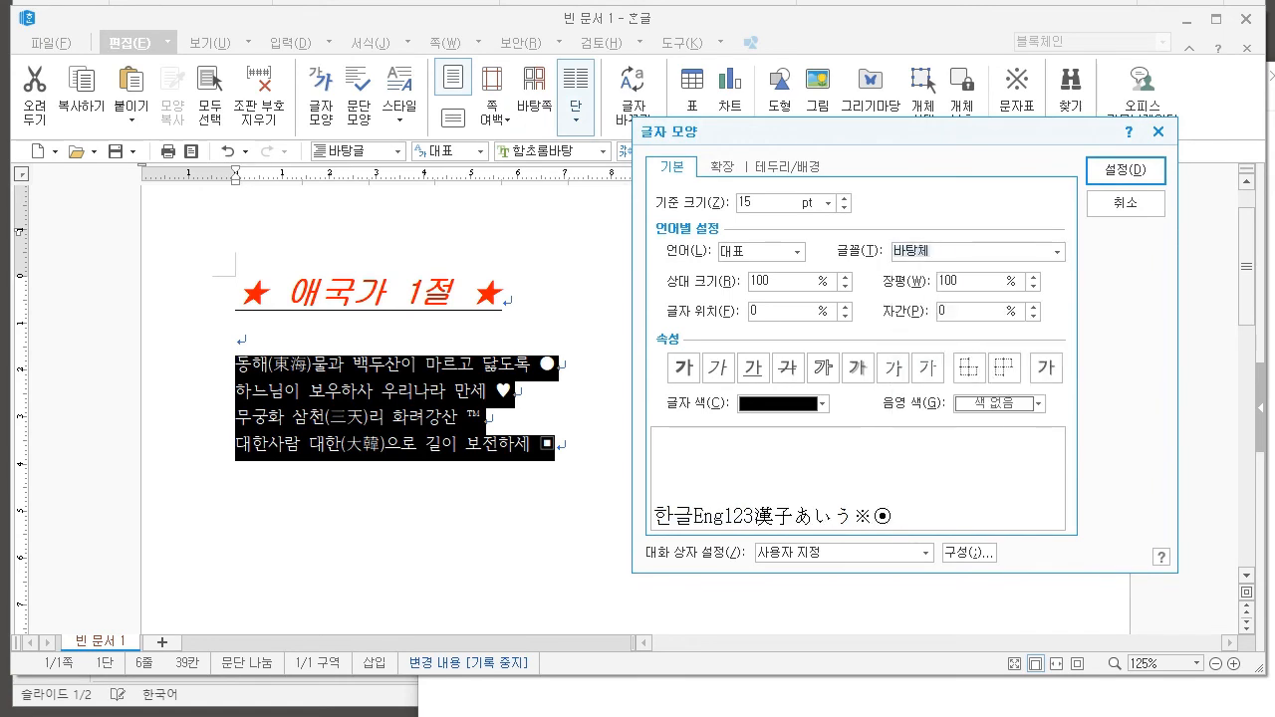
Make the four lyric lines bold and blue, and apply the character formatting
{"action": "left_click", "coordinate": [684, 368]}
{"action": "left_click", "coordinate": [822, 404]}
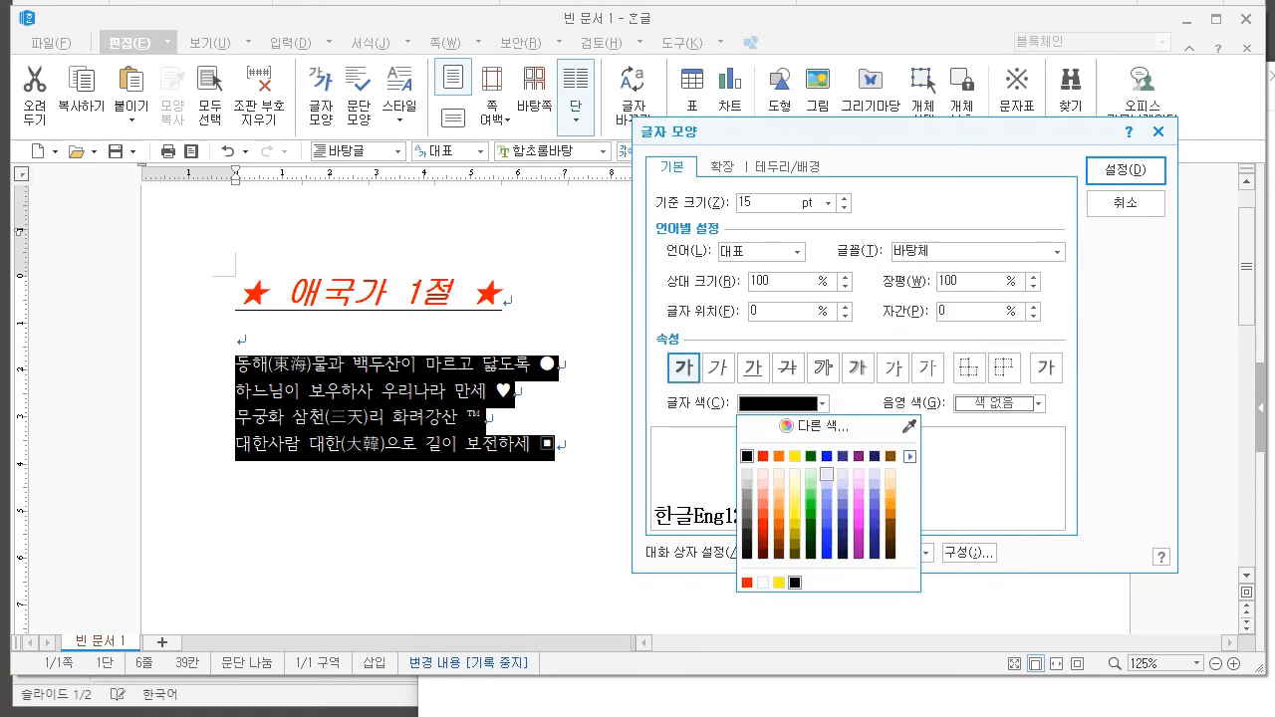
{"action": "left_click", "coordinate": [826, 553]}
{"action": "left_click", "coordinate": [1125, 170]}
{"action": "left_click", "coordinate": [621, 449]}
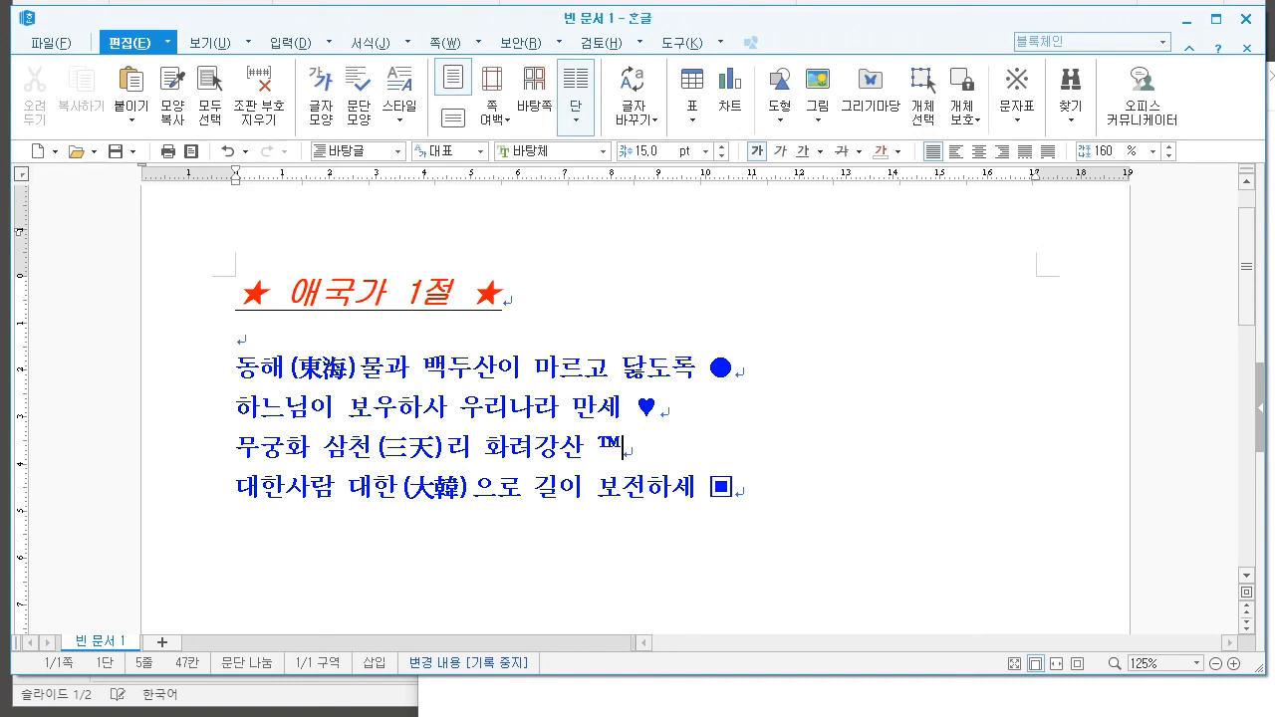
Switch back to the Notepad notes and look at the 문단 모양 topic in the lesson outline
{"action": "left_click", "coordinate": [923, 697]}
{"action": "left_click", "coordinate": [1013, 547]}
{"action": "left_click_drag", "start_coordinate": [865, 367], "coordinate": [980, 367]}
{"action": "left_click", "coordinate": [935, 366]}
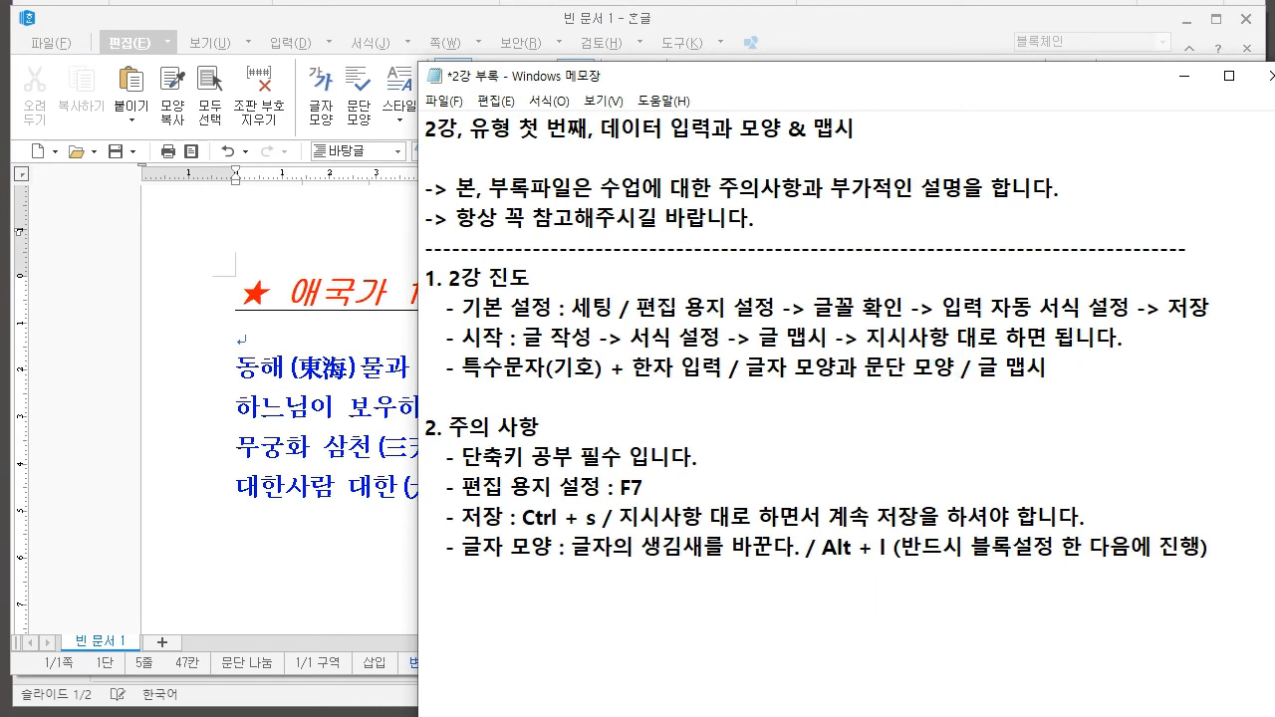
Switch to the Hangul document and go through the paragraph ends of the 애국가 title and the four lyric lines
{"action": "left_click", "coordinate": [311, 408]}
{"action": "left_click", "coordinate": [510, 293]}
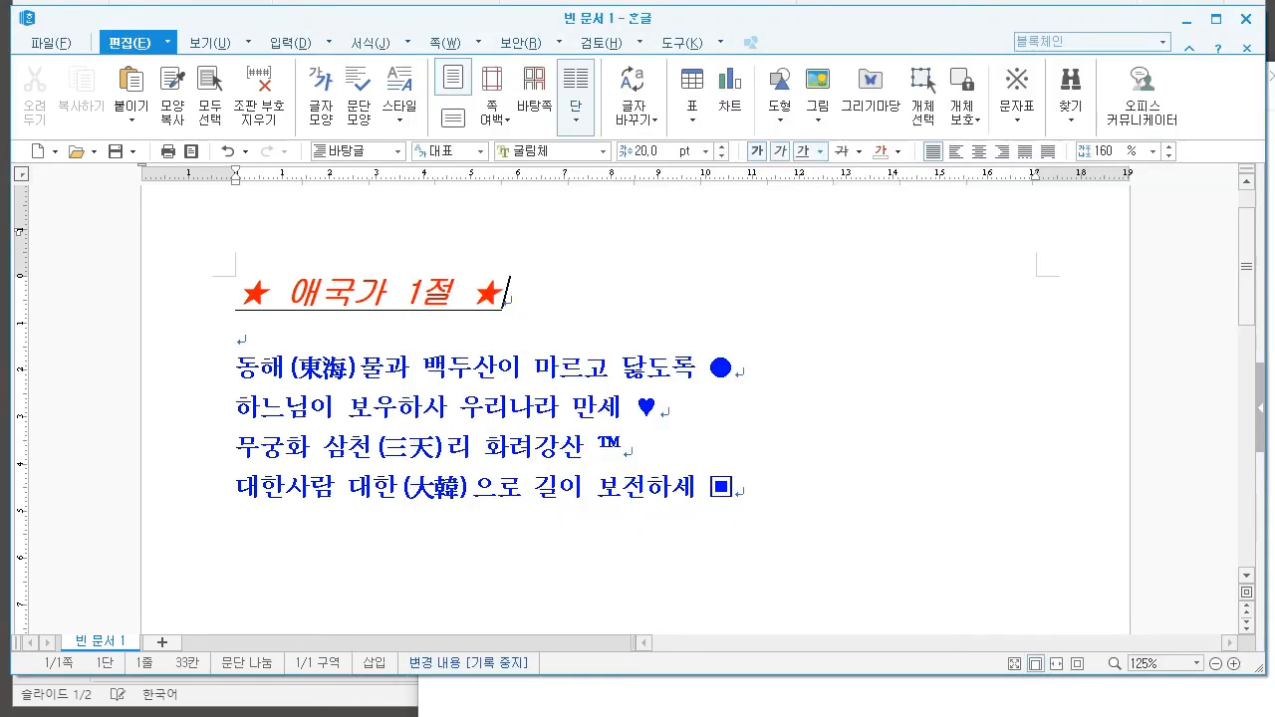
{"action": "left_click", "coordinate": [735, 369]}
{"action": "left_click", "coordinate": [660, 409]}
{"action": "left_click", "coordinate": [624, 448]}
{"action": "left_click", "coordinate": [735, 489]}
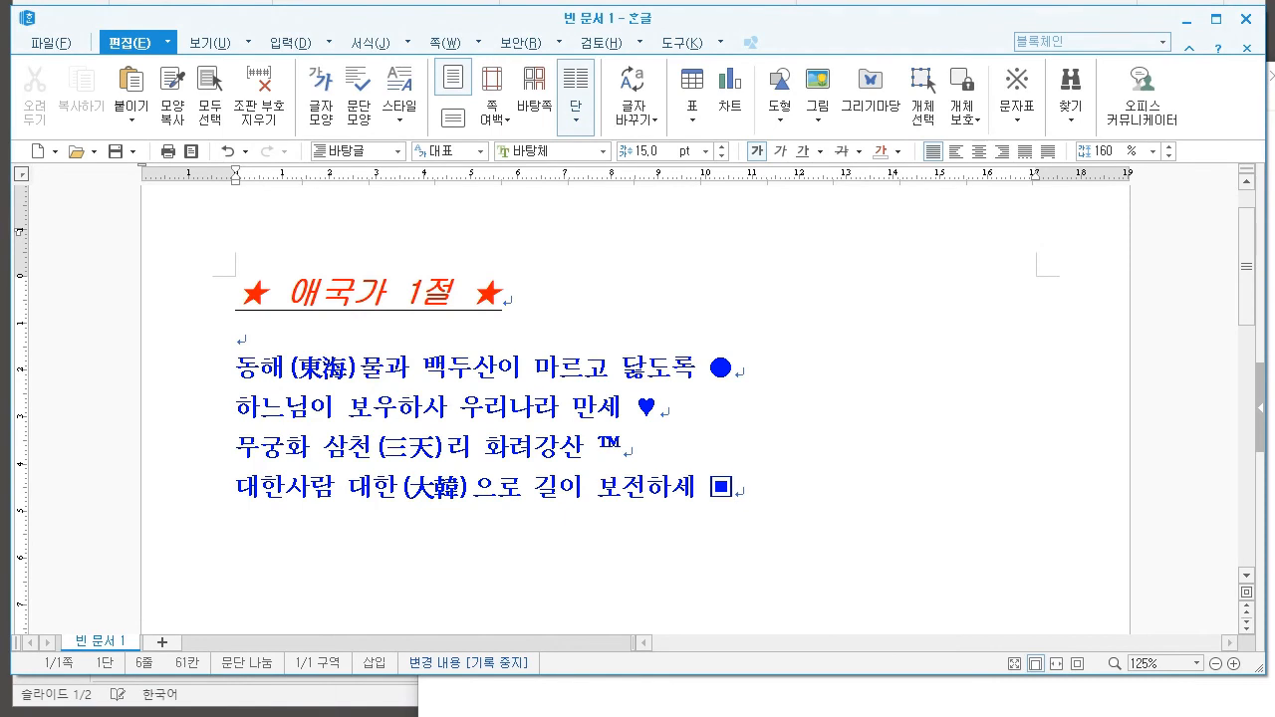
Select the whole text, the title alone, and each lyric line separately to examine how the text divides into paragraphs
{"action": "left_click_drag", "start_coordinate": [735, 489], "coordinate": [237, 293]}
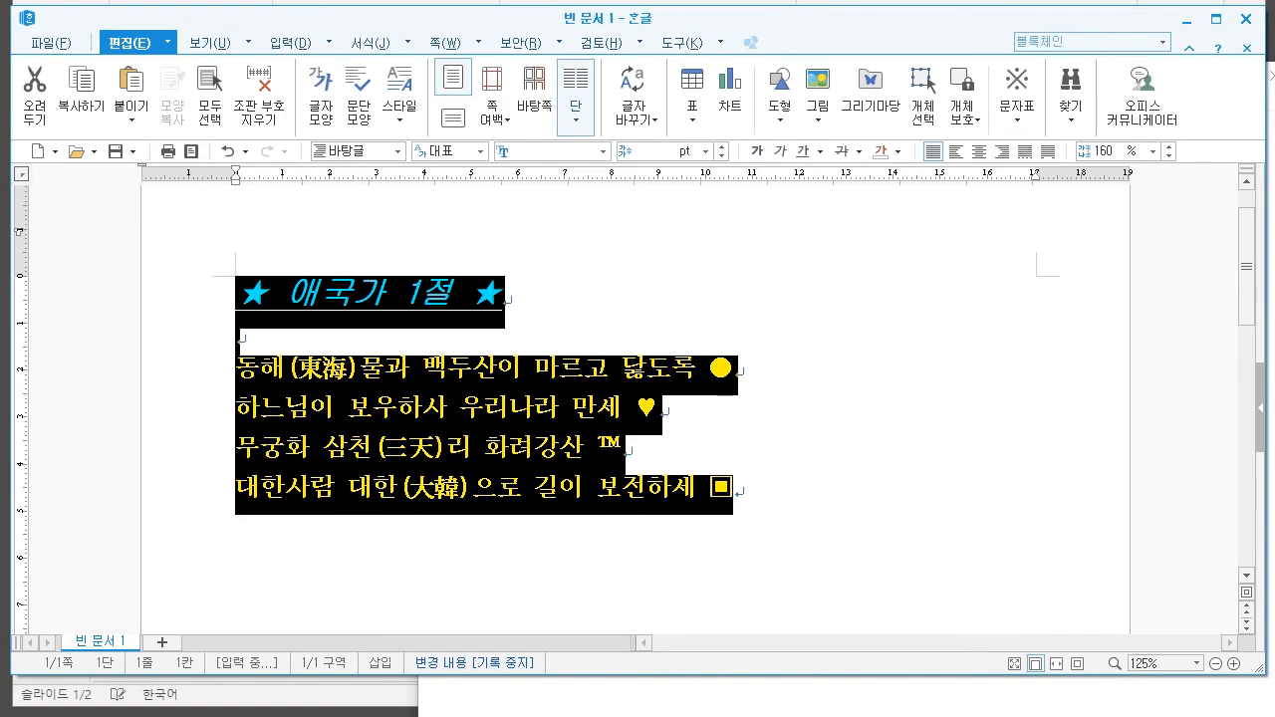
{"action": "left_click_drag", "start_coordinate": [506, 294], "coordinate": [237, 294]}
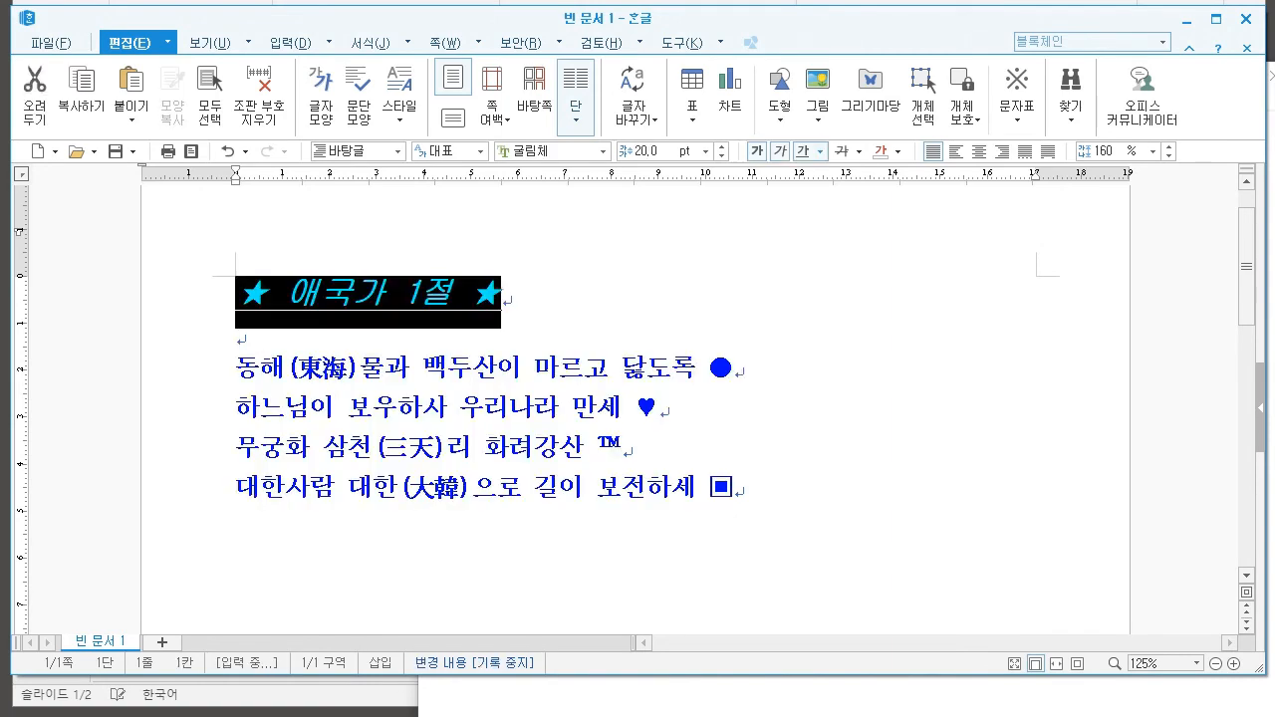
{"action": "left_click", "coordinate": [239, 338]}
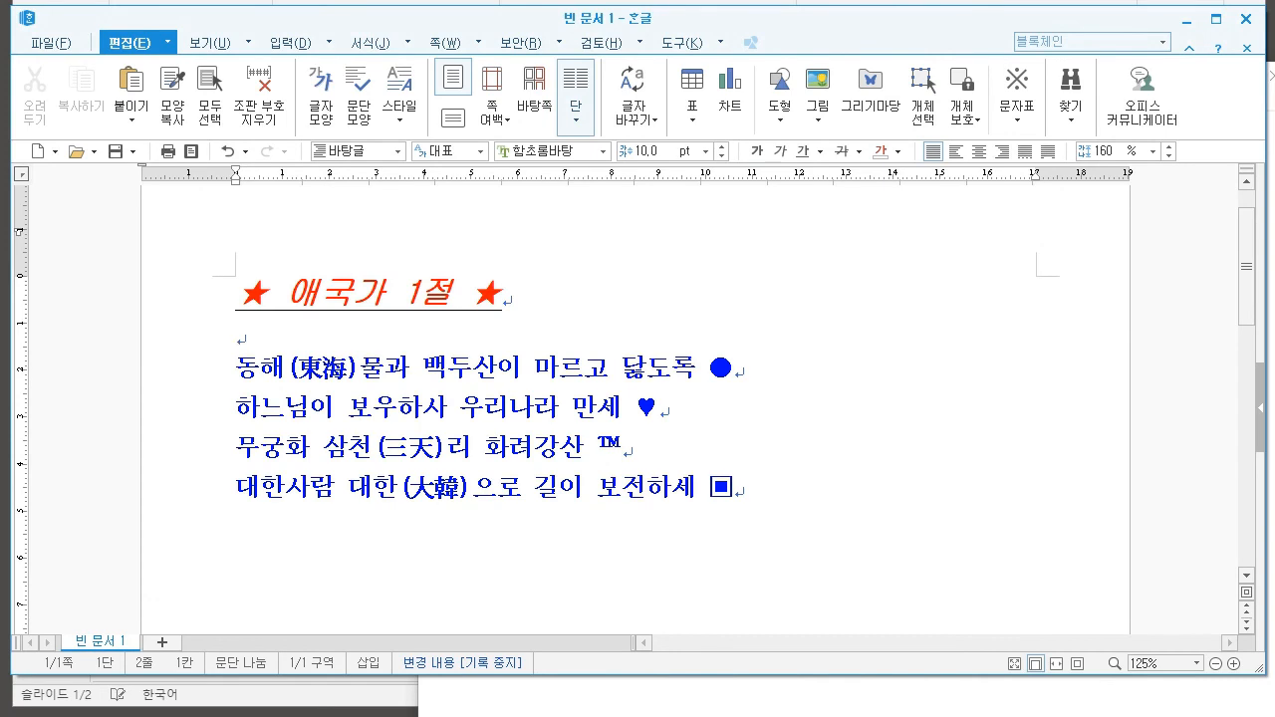
{"action": "left_click_drag", "start_coordinate": [505, 293], "coordinate": [237, 294]}
{"action": "left_click_drag", "start_coordinate": [735, 367], "coordinate": [237, 367]}
{"action": "left_click", "coordinate": [660, 408]}
{"action": "left_click_drag", "start_coordinate": [660, 407], "coordinate": [237, 407]}
{"action": "left_click_drag", "start_coordinate": [625, 447], "coordinate": [237, 447]}
{"action": "left_click_drag", "start_coordinate": [734, 488], "coordinate": [237, 487]}
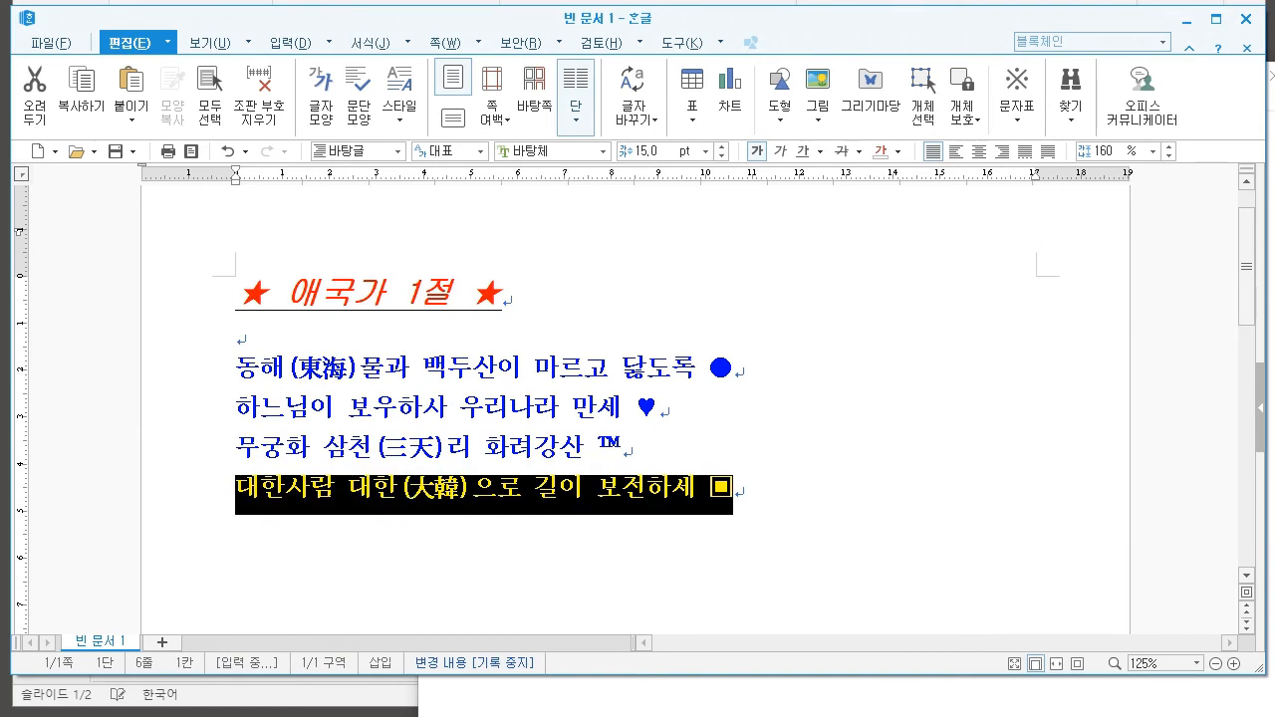
Clear the selection and revisit the paragraph mark at the end of each of the four lyric lines
{"action": "left_click", "coordinate": [734, 488]}
{"action": "left_click", "coordinate": [735, 367]}
{"action": "left_click", "coordinate": [661, 407]}
{"action": "left_click", "coordinate": [623, 447]}
{"action": "left_click", "coordinate": [735, 488]}
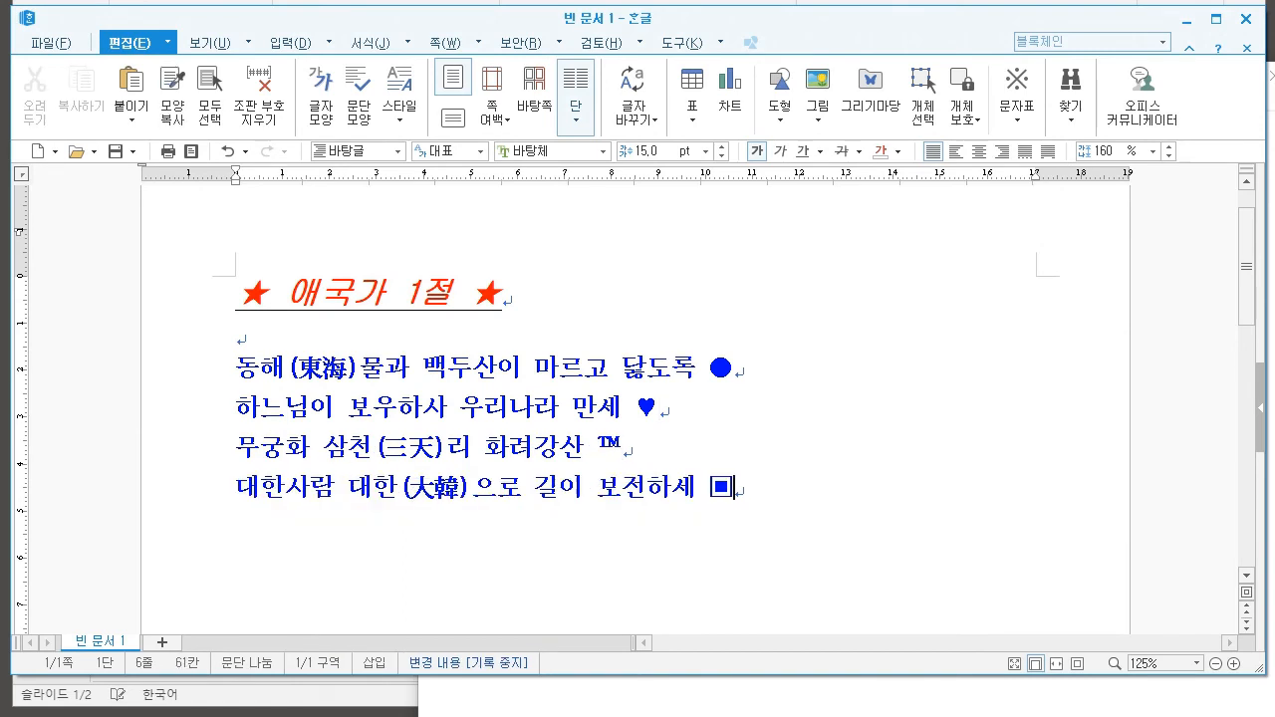
Select the title and the first two lyric lines one whole paragraph at a time, and clear the selection
{"action": "left_click", "coordinate": [388, 293]}
{"action": "triple_click", "coordinate": [388, 293]}
{"action": "left_click", "coordinate": [389, 293]}
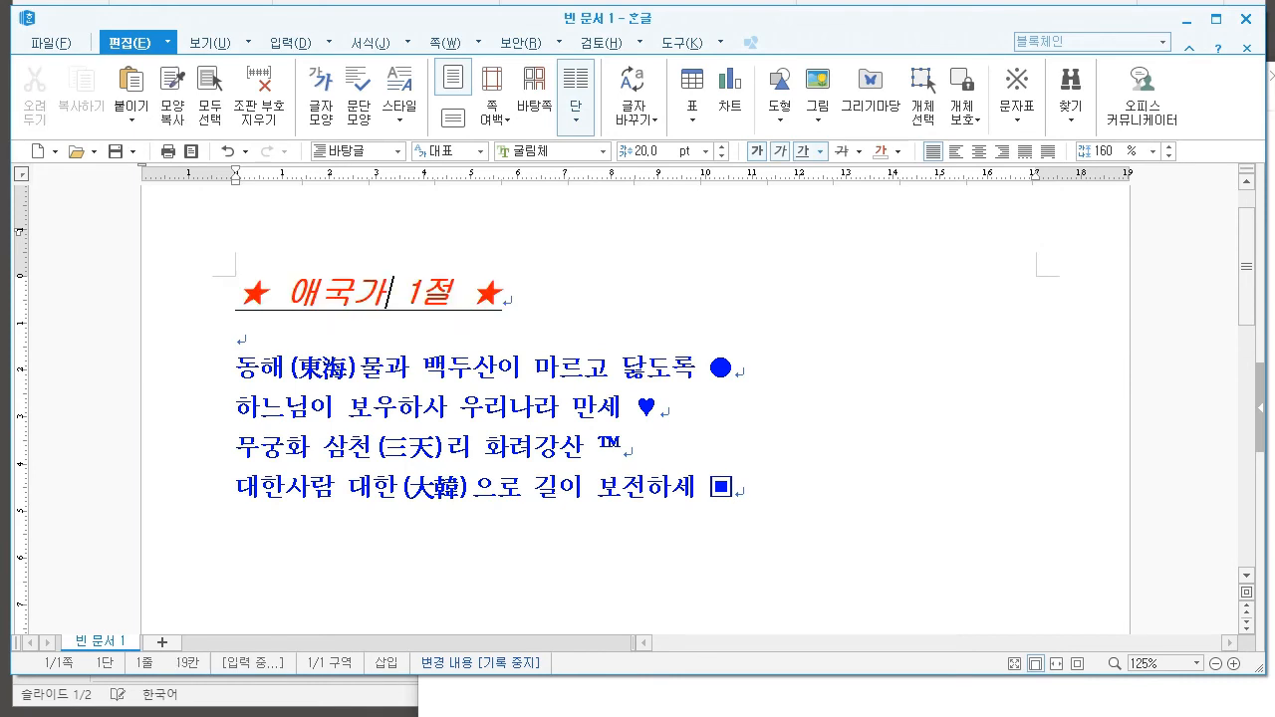
{"action": "triple_click", "coordinate": [389, 293]}
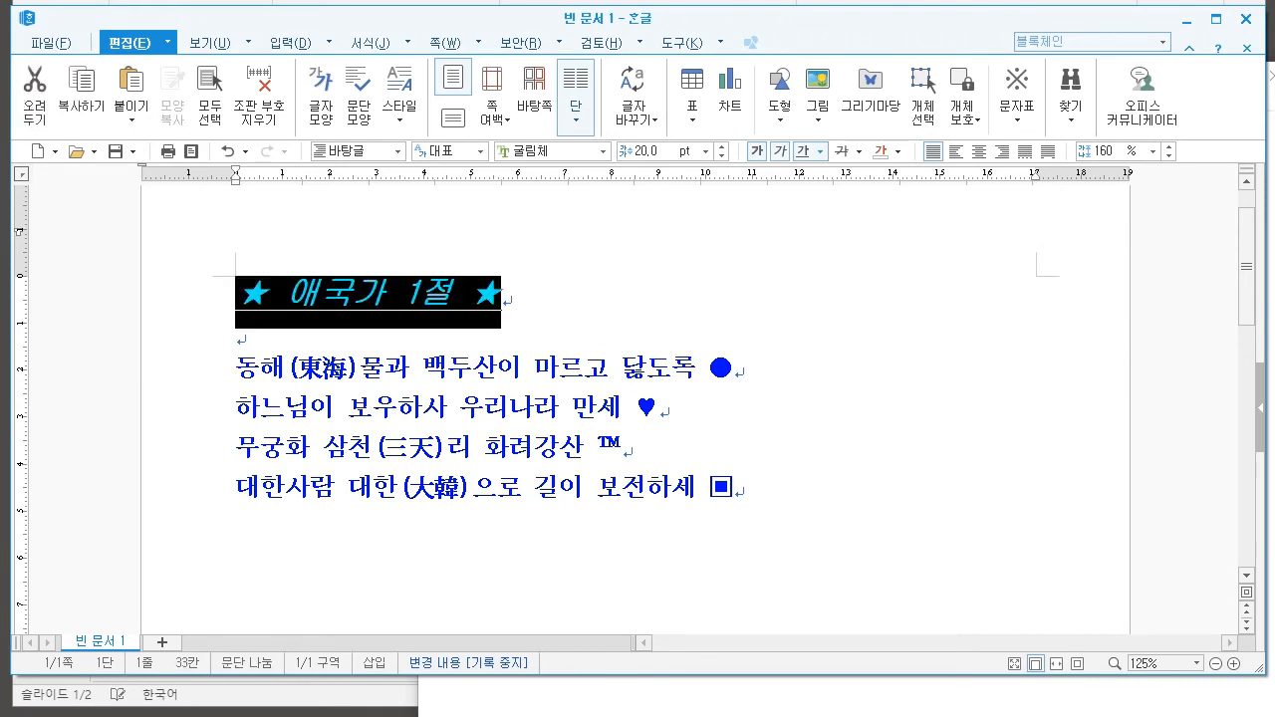
{"action": "left_click", "coordinate": [498, 368]}
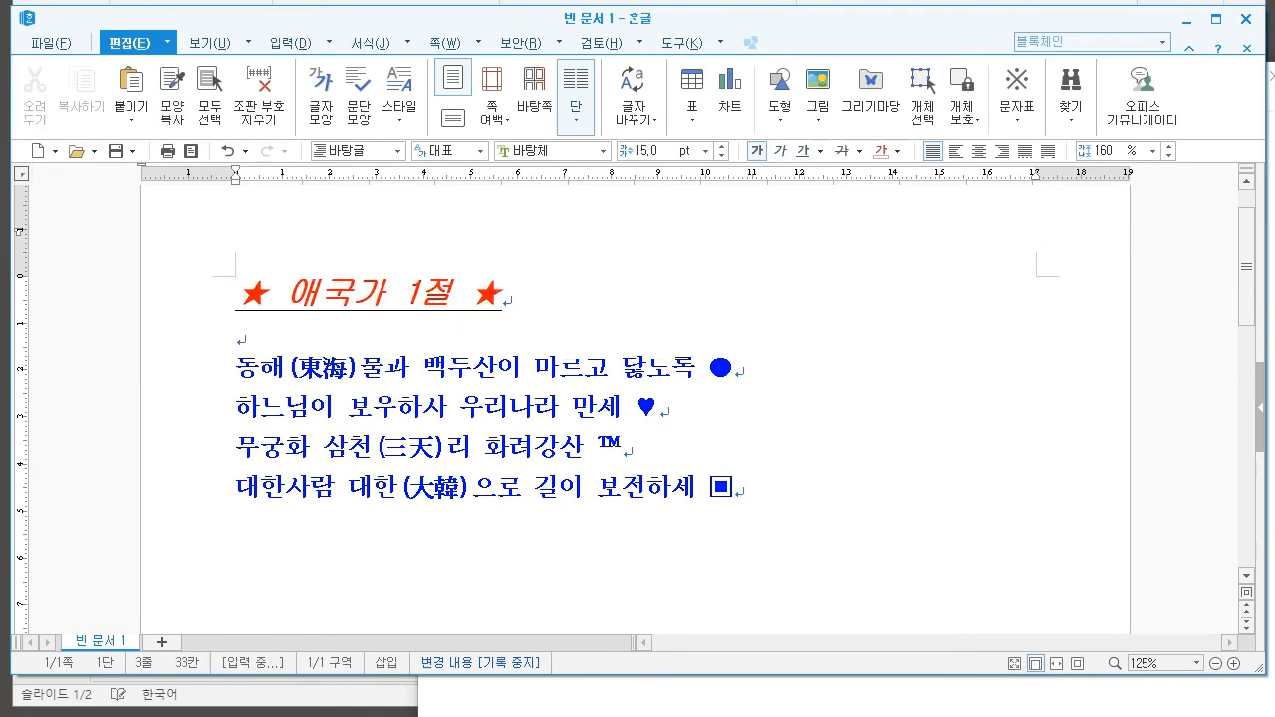
{"action": "triple_click", "coordinate": [499, 368]}
{"action": "triple_click", "coordinate": [494, 408]}
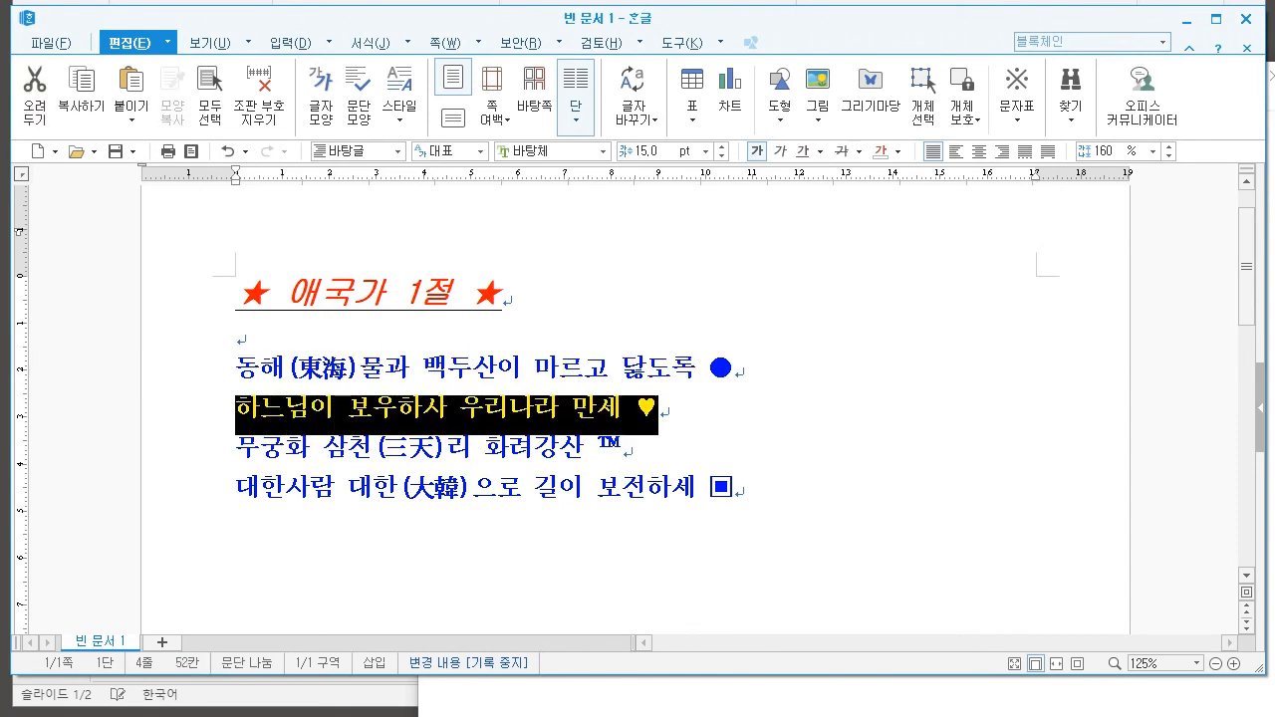
{"action": "left_click", "coordinate": [710, 367]}
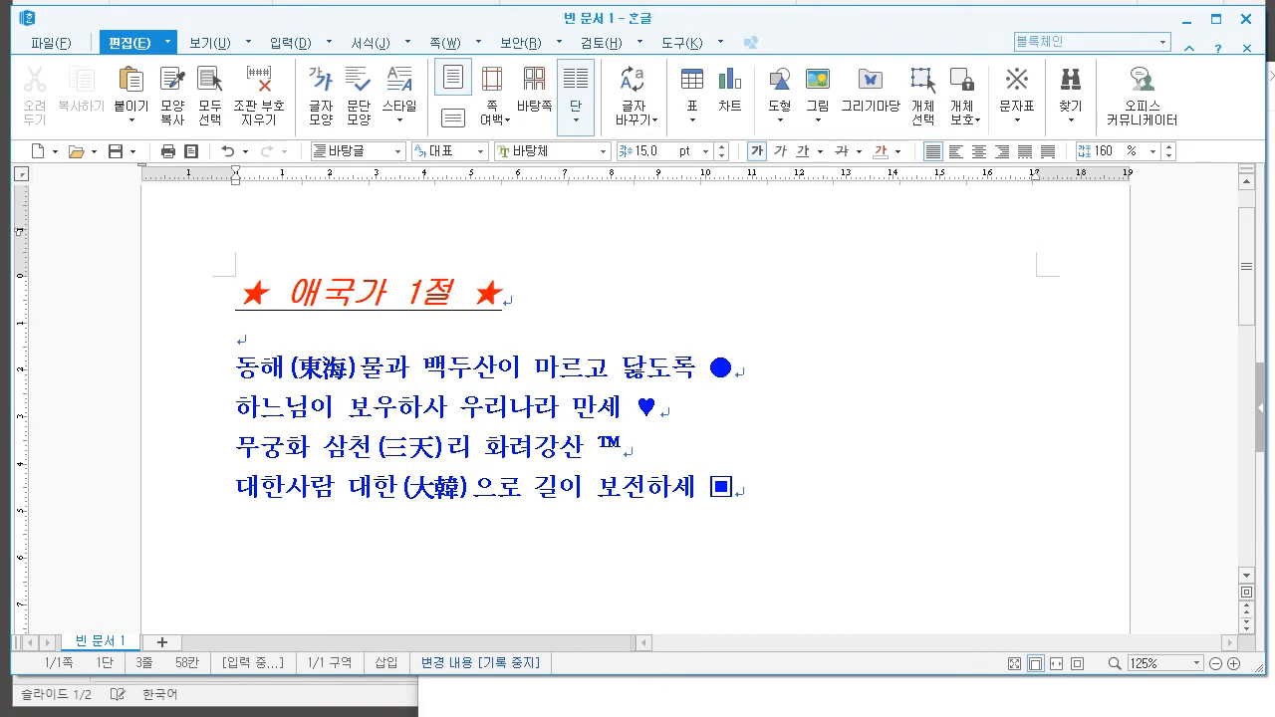
In the Notepad notes, add a line below the 글자 모양 note reading "- 문단 모양 : (문단 : ENTER 친 부분)"
{"action": "key", "text": "alt+Tab"}
{"action": "left_click", "coordinate": [1210, 547]}
{"action": "key", "text": "Return"}
{"action": "type", "text": "- 문다단 모양 :"}
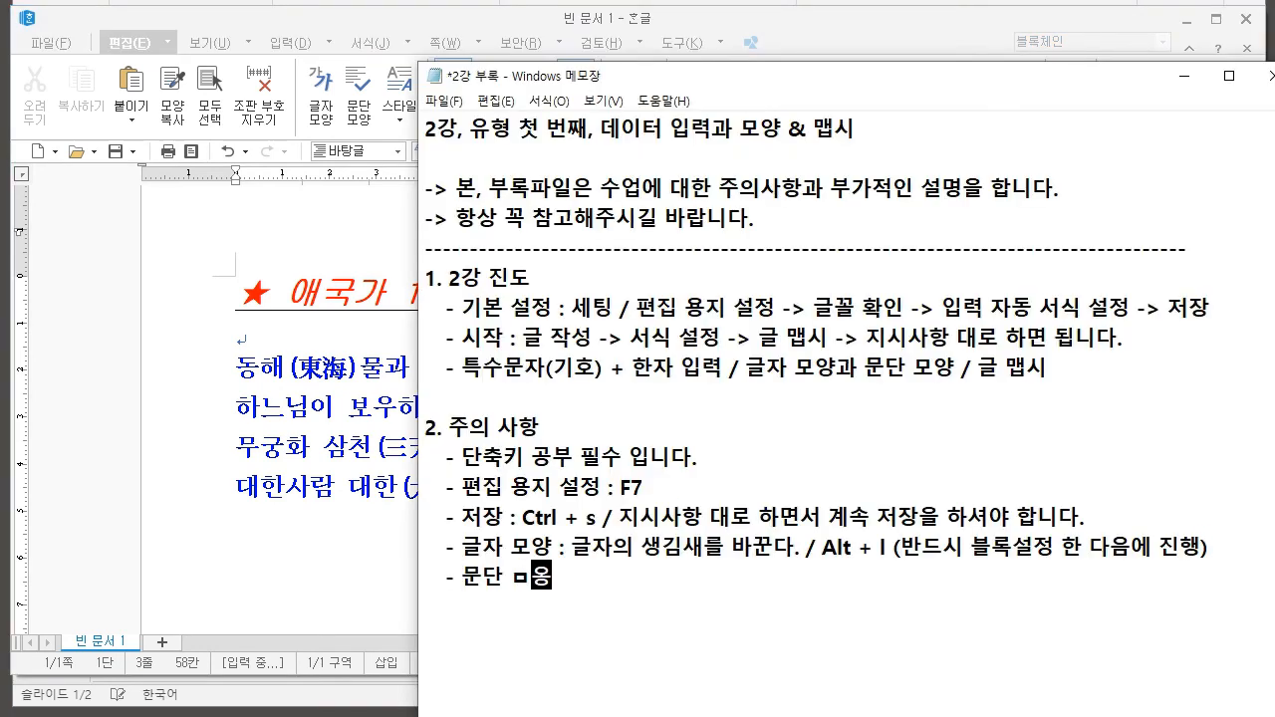
{"action": "type", "text": " 문단"}
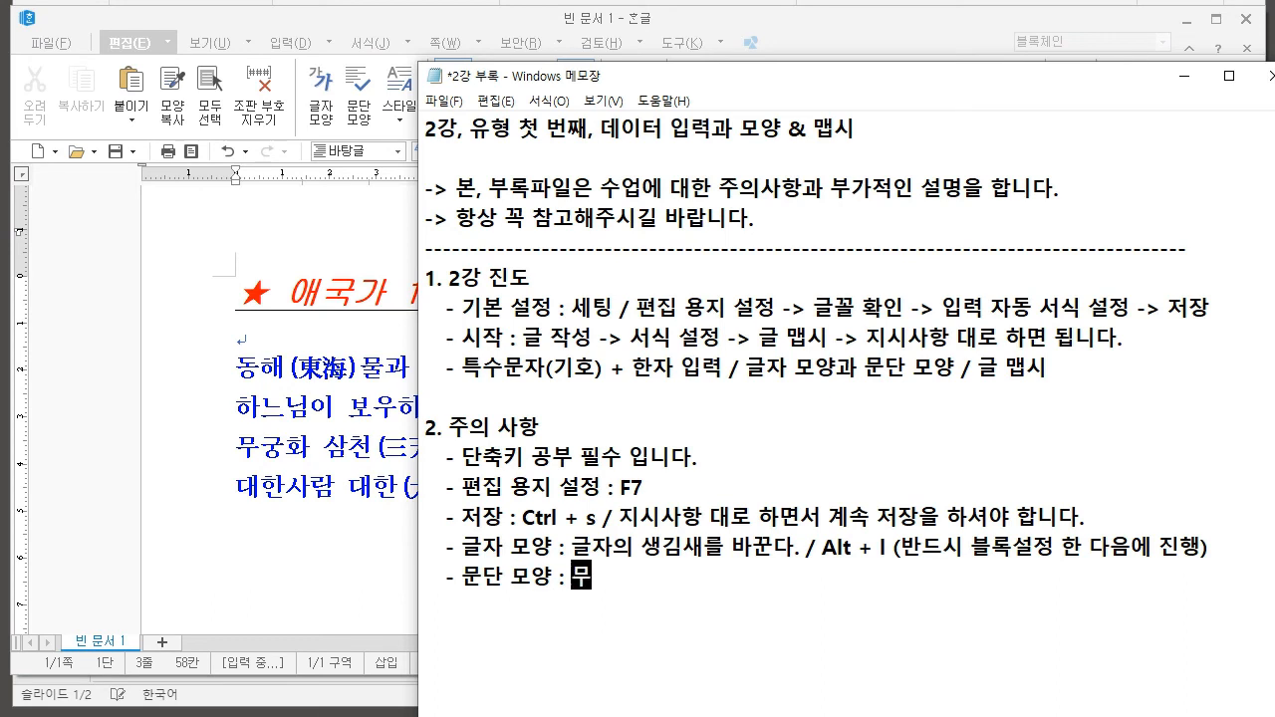
{"action": "key", "text": "BackSpace"}
{"action": "key", "text": "BackSpace"}
{"action": "type", "text": "(문단 : ㅇ"}
{"action": "key", "text": "BackSpace"}
{"action": "type", "text": "ENTER 친 부분)"}
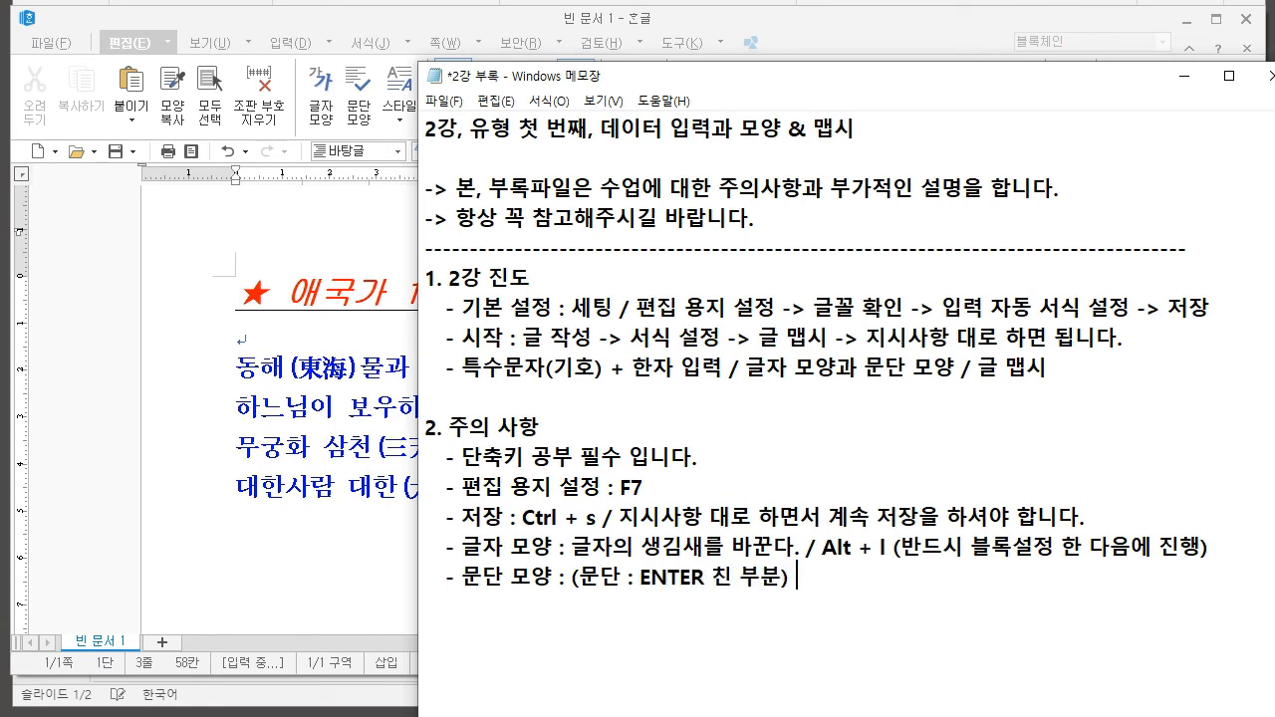
Complete the 문단 모양 note with "줄을 바꾼다. / Alt + t (블록설정 O, X)" and highlight it for review
{"action": "type", "text": " 줄을 "}
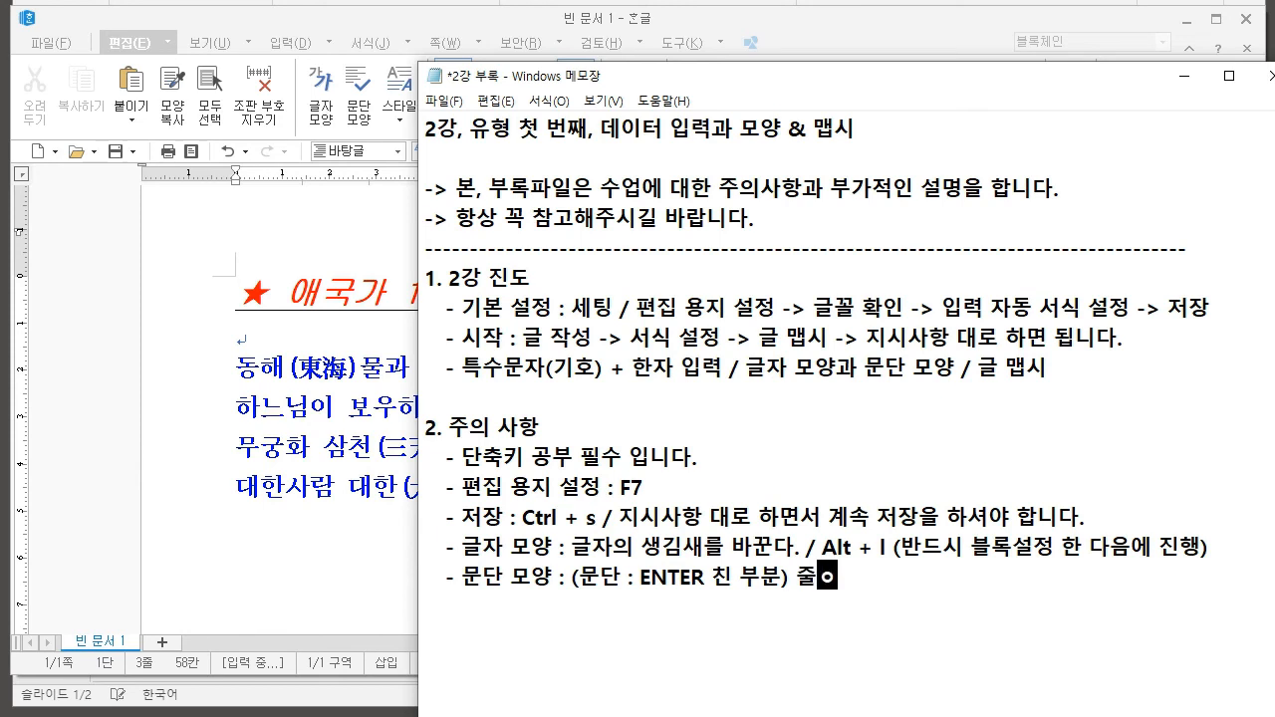
{"action": "type", "text": "바꾼"}
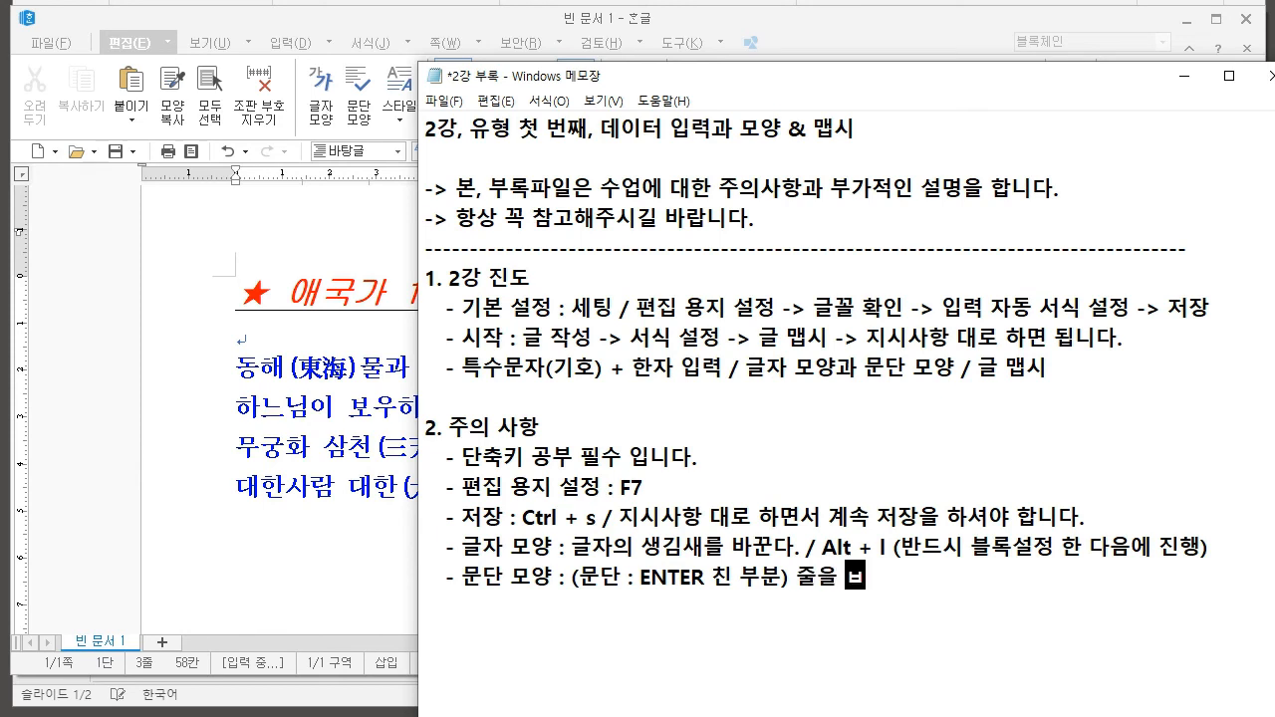
{"action": "type", "text": "다. / A"}
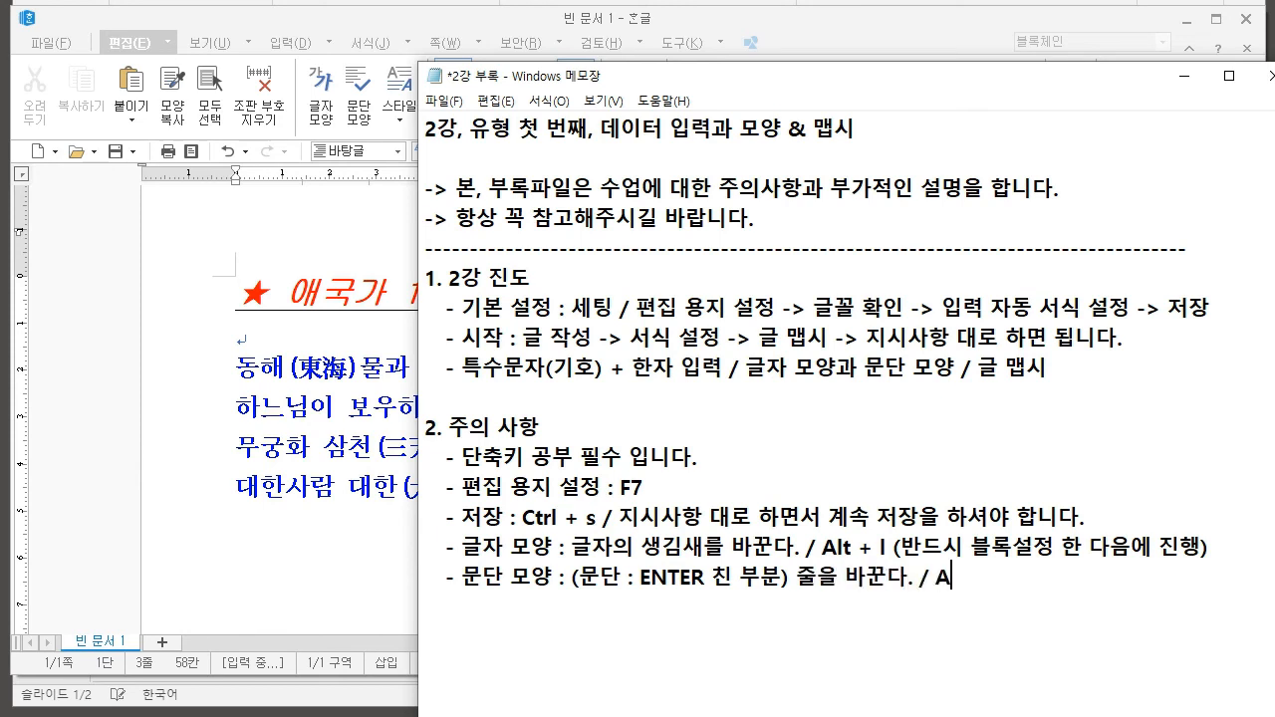
{"action": "type", "text": "lt + t (블록 "}
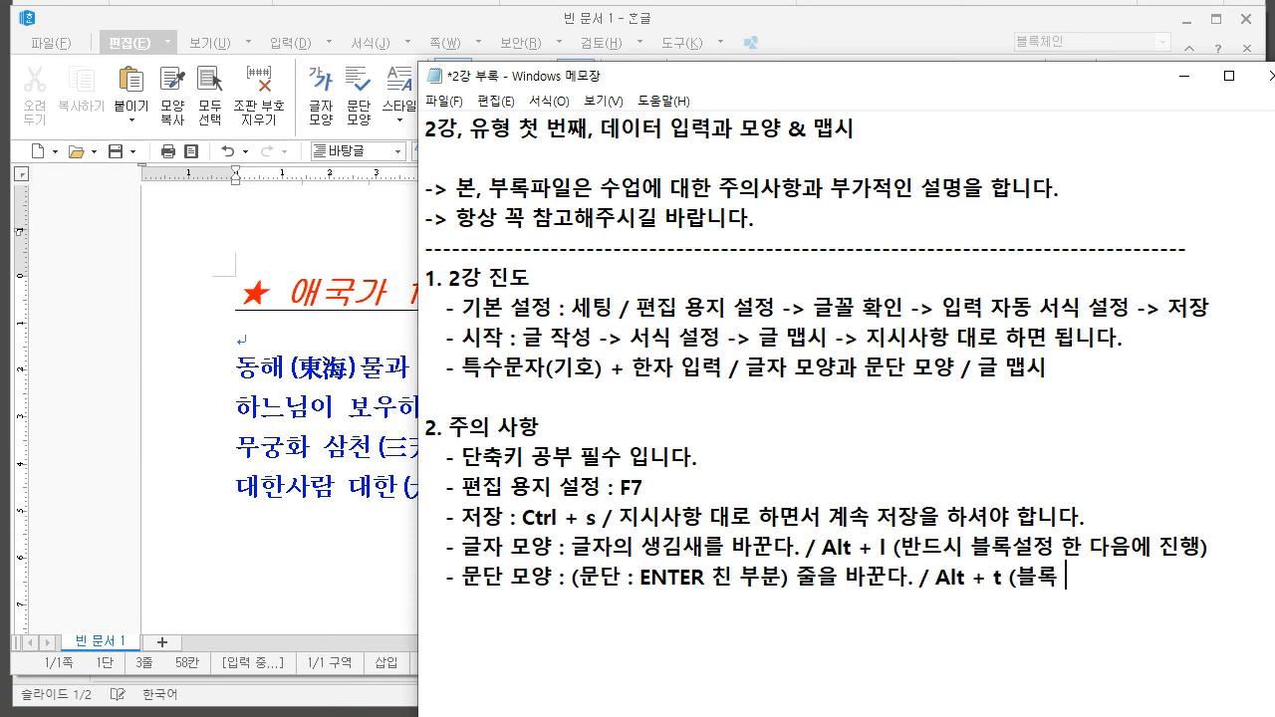
{"action": "type", "text": "서ㄹ정 O"}
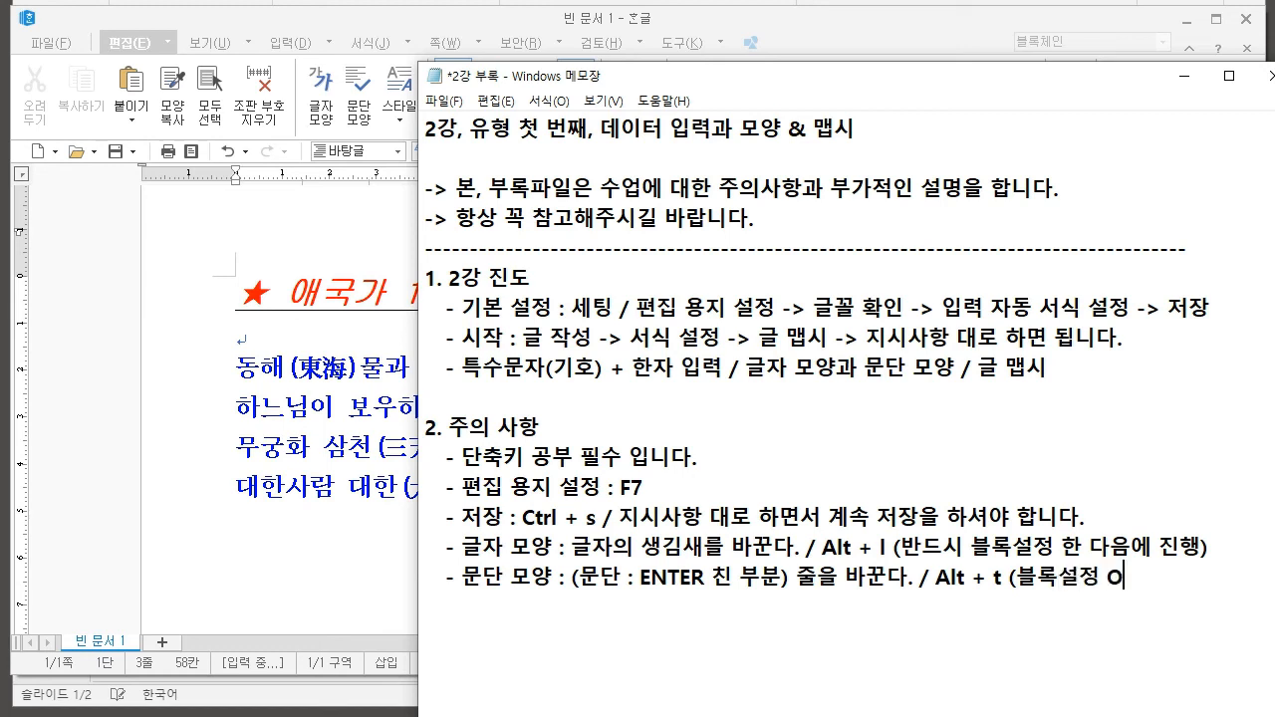
{"action": "type", "text": ", X)"}
{"action": "left_click_drag", "start_coordinate": [462, 577], "coordinate": [1158, 577]}
{"action": "left_click", "coordinate": [1159, 577]}
{"action": "key", "text": "alt+Tab"}
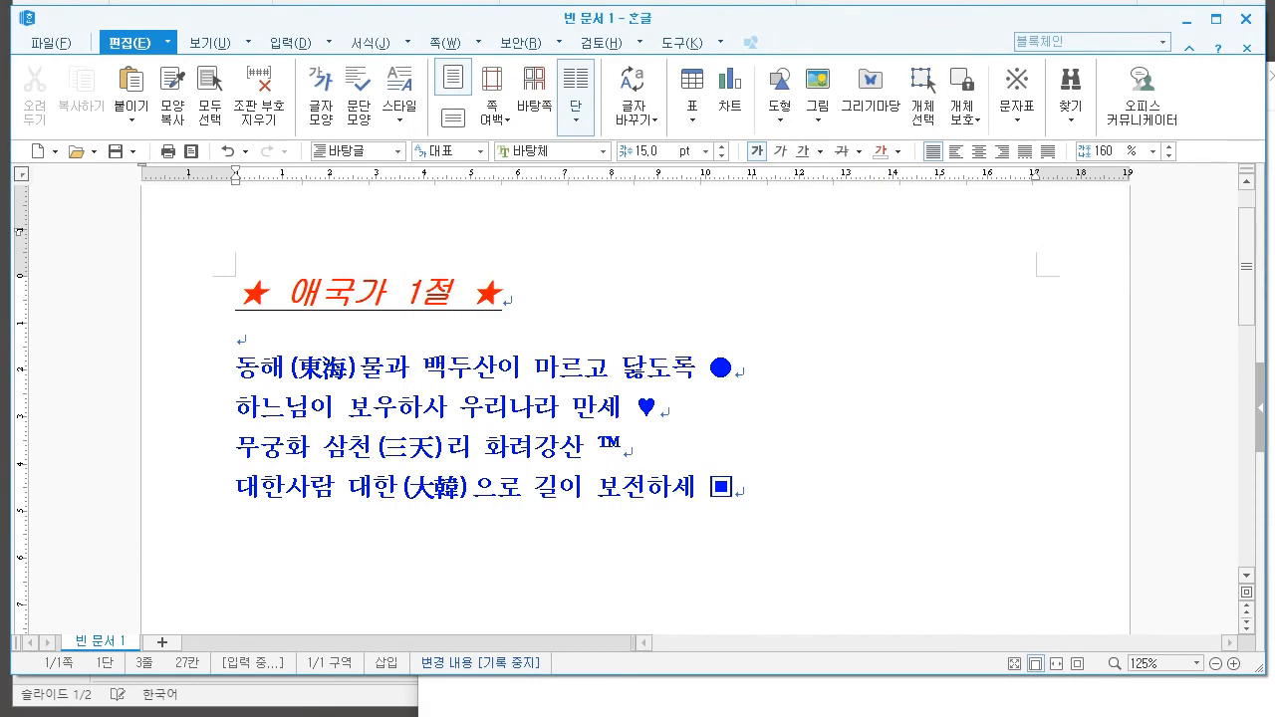
Add the Notepad line "- 정렬 : 기본(양쪽 정렬) / 가운데 정렬, 왼쪽 정렬, 오른쪽 정렬" and highlight the three alternative alignments
{"action": "key", "text": "alt+Tab"}
{"action": "key", "text": "End"}
{"action": "key", "text": "Return"}
{"action": "type", "text": "- 정렬 : "}
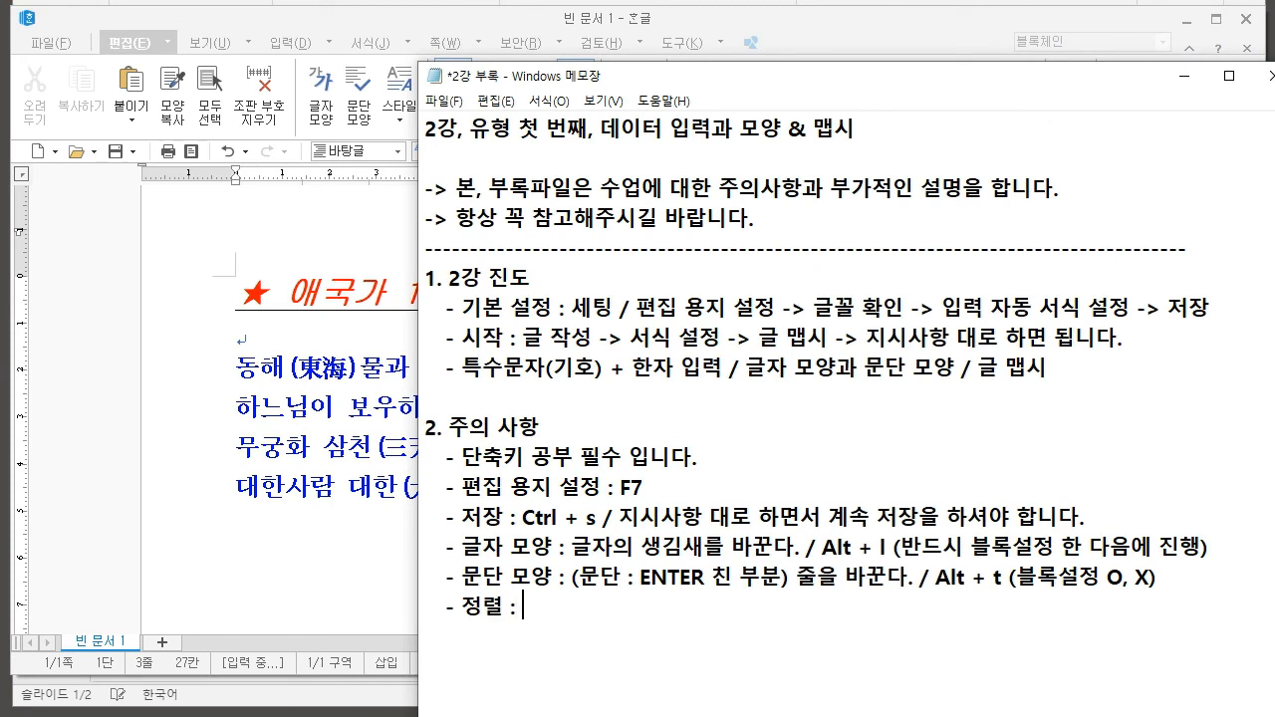
{"action": "type", "text": "기본(양쪽 정"}
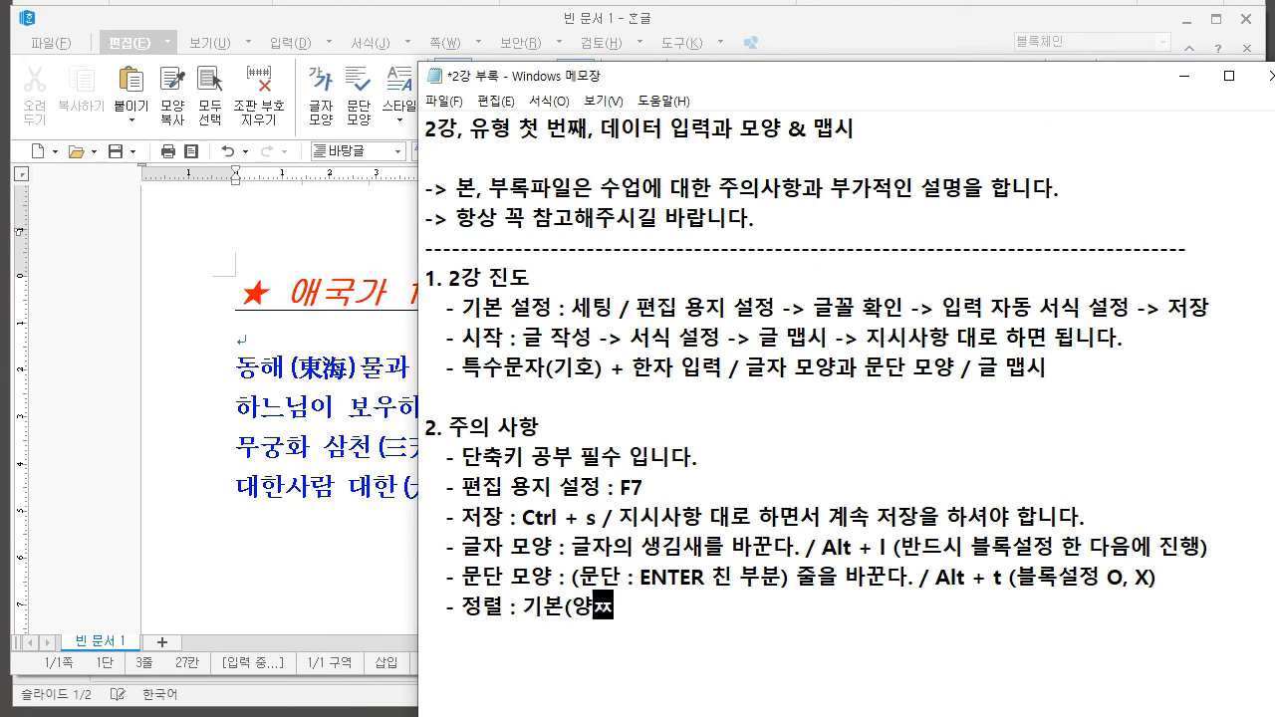
{"action": "type", "text": "렬) / "}
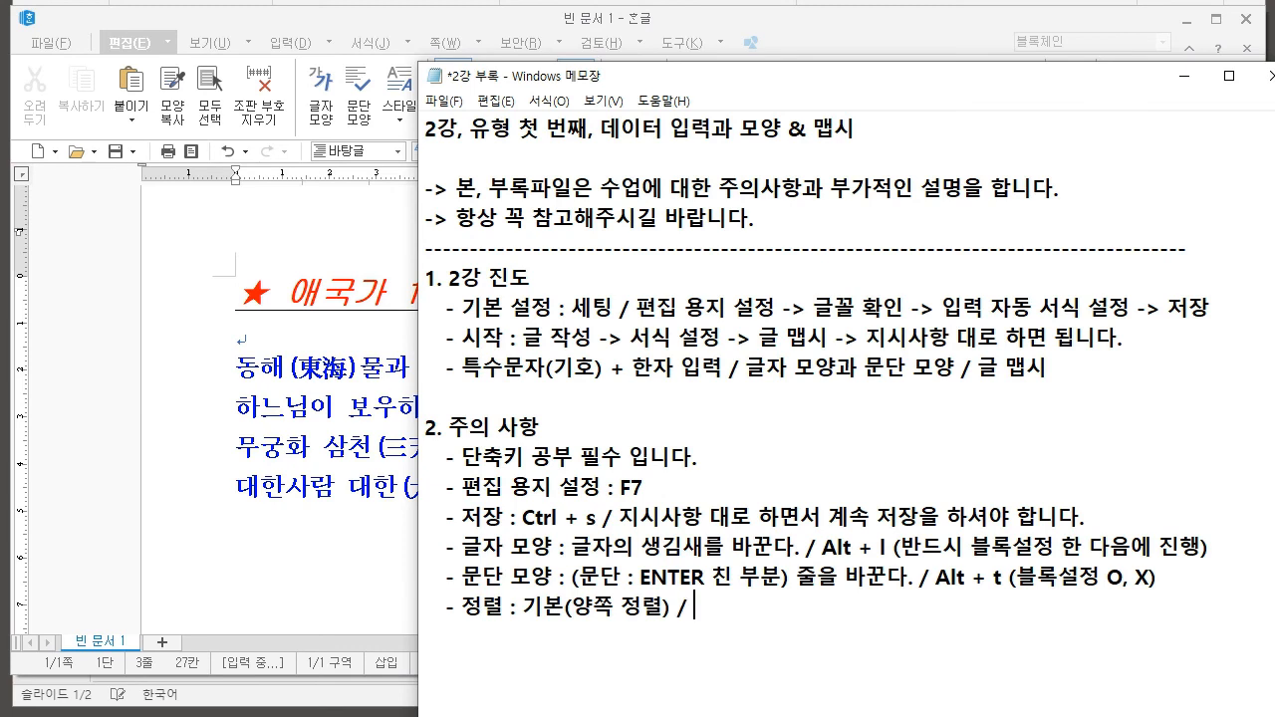
{"action": "type", "text": "강운데 정렬, 왼쪽"}
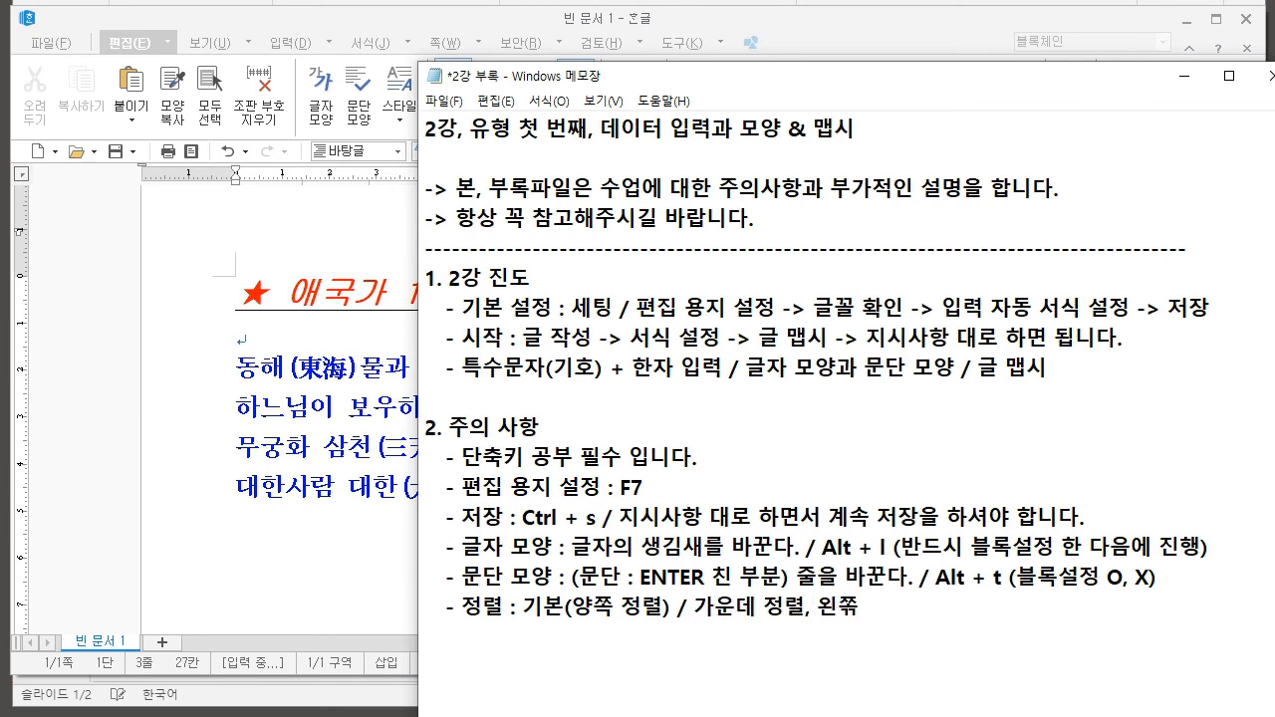
{"action": "type", "text": " 정ㄹ"}
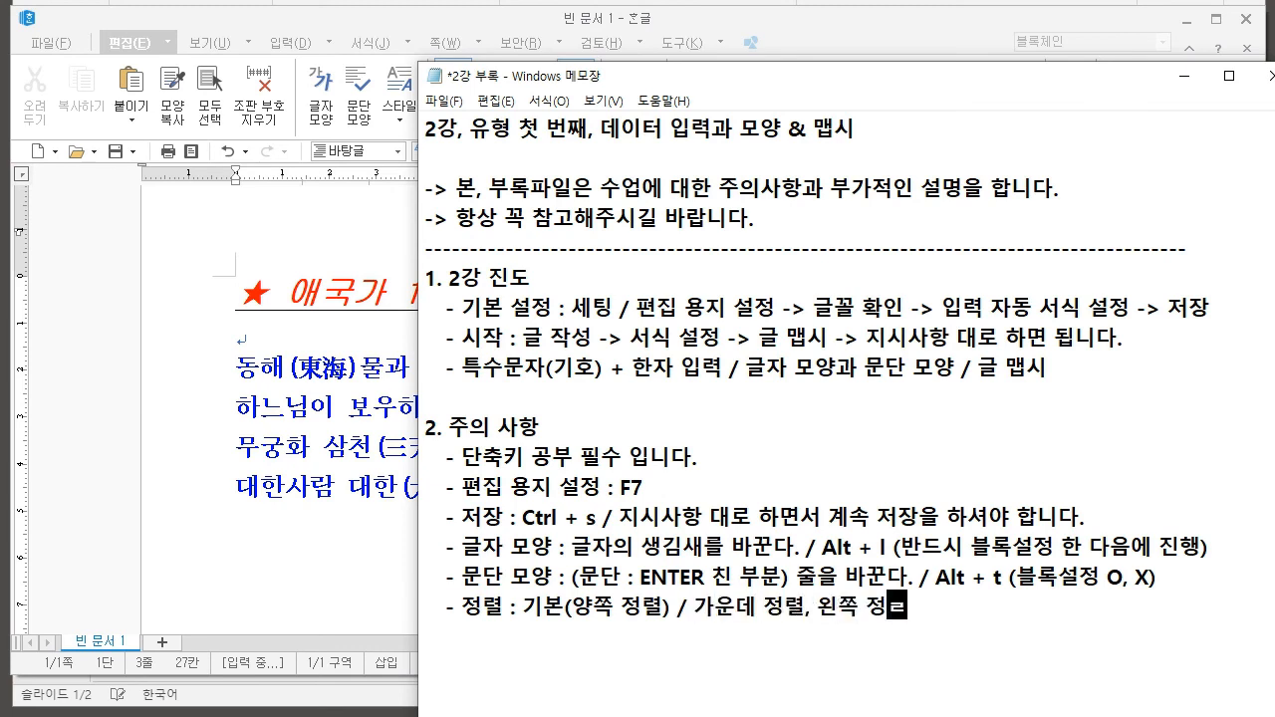
{"action": "type", "text": "렬, 오른쪽 정렬"}
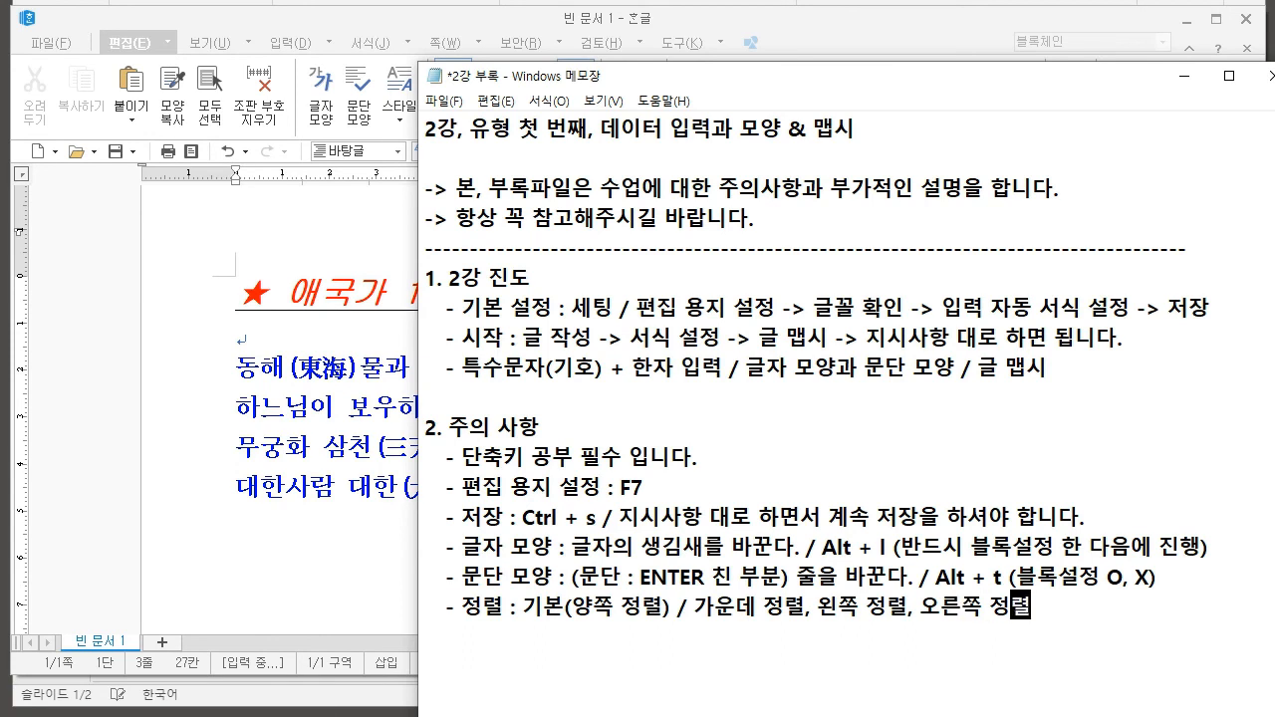
{"action": "left_click_drag", "start_coordinate": [695, 607], "coordinate": [1033, 607]}
{"action": "left_click", "coordinate": [1032, 607]}
Return to the Hangul document and examine the title paragraph, with the cursor inside it and at its end
{"action": "left_click", "coordinate": [332, 404]}
{"action": "left_click", "coordinate": [407, 292]}
{"action": "left_click", "coordinate": [323, 292]}
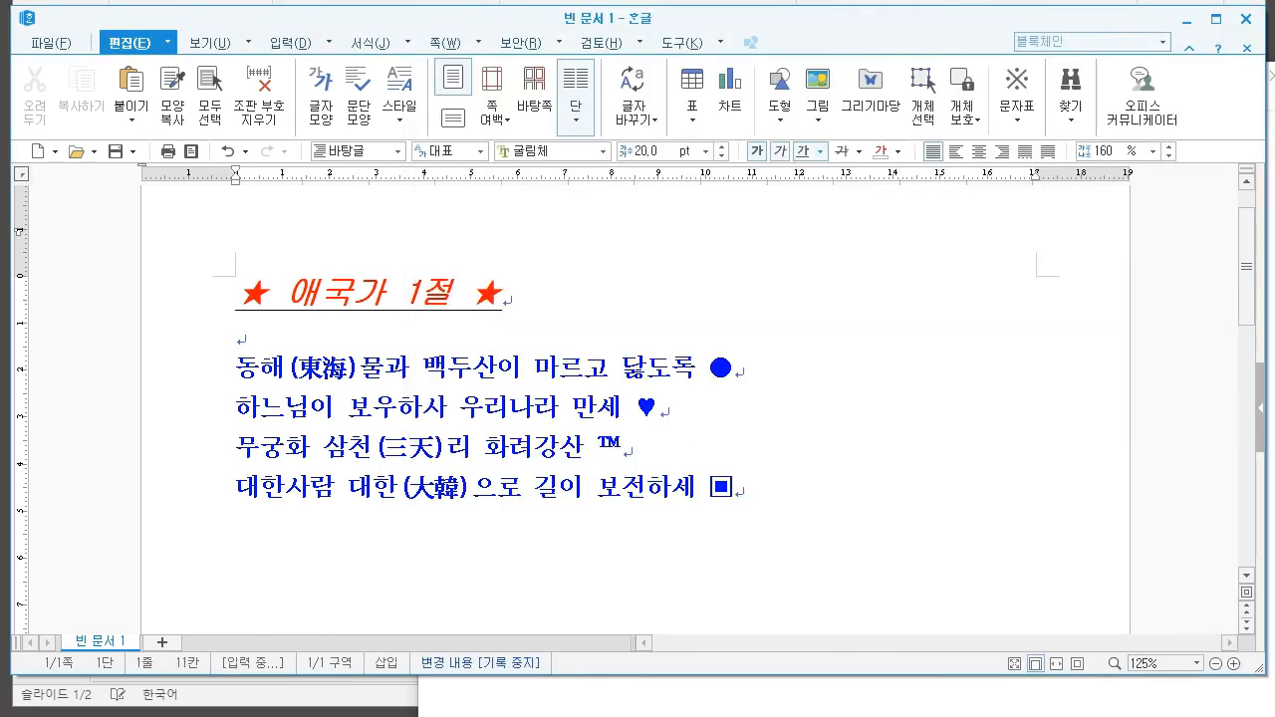
{"action": "left_click_drag", "start_coordinate": [324, 370], "coordinate": [347, 370]}
{"action": "left_click_drag", "start_coordinate": [237, 292], "coordinate": [528, 293]}
{"action": "left_click", "coordinate": [504, 292]}
{"action": "left_click", "coordinate": [324, 292]}
{"action": "right_click", "coordinate": [529, 293]}
{"action": "left_click", "coordinate": [523, 292]}
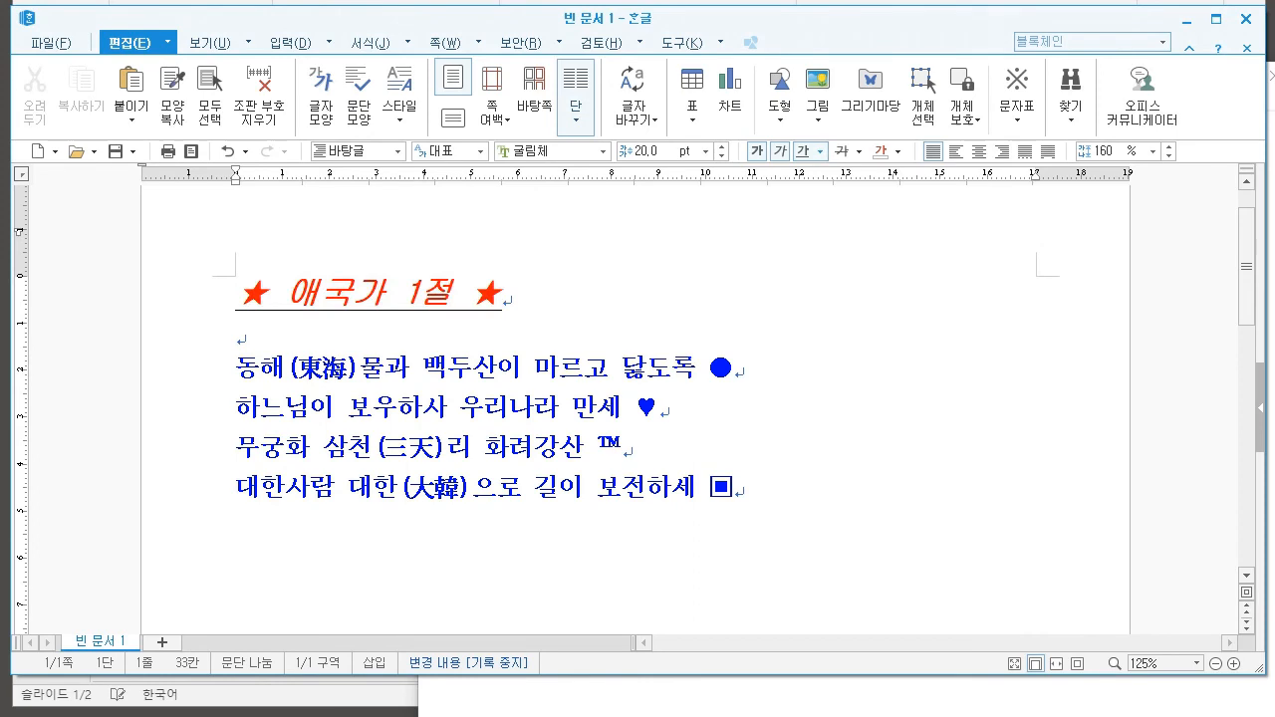
Open the 문단 모양 settings for the title paragraph without selecting text, and move the dialog clear of the title
{"action": "left_click", "coordinate": [357, 293]}
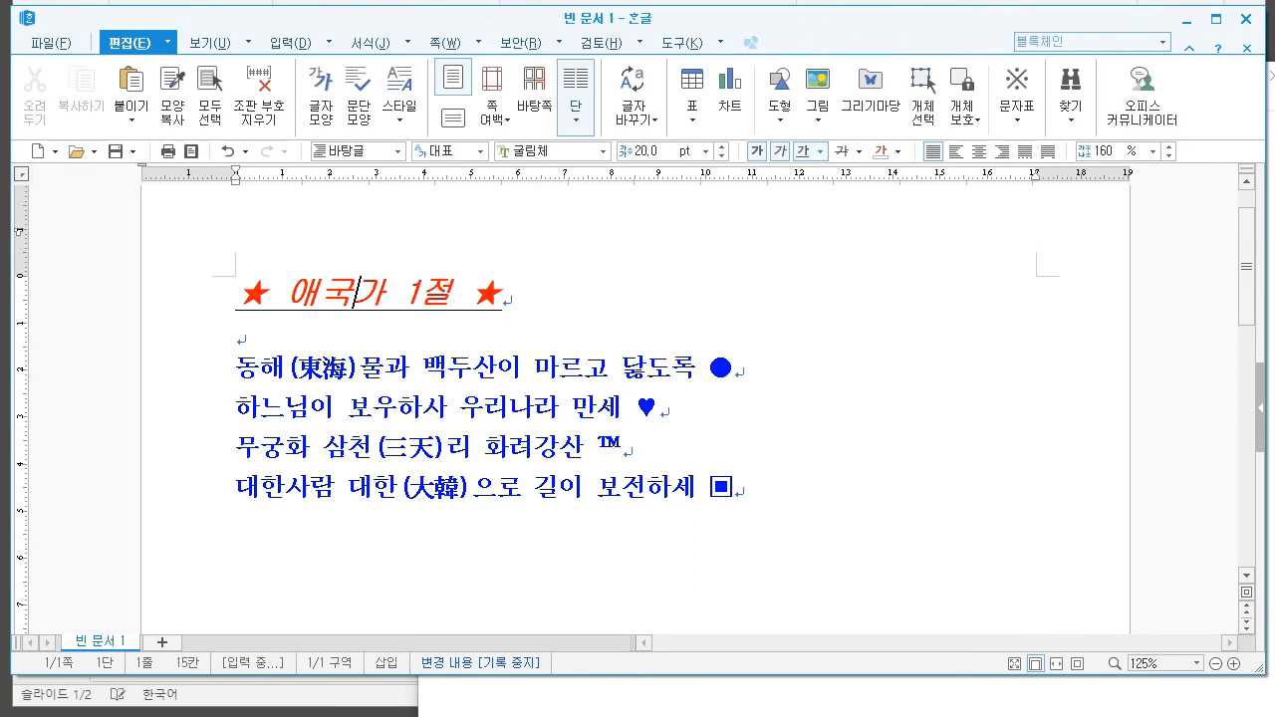
{"action": "key", "text": "alt+t"}
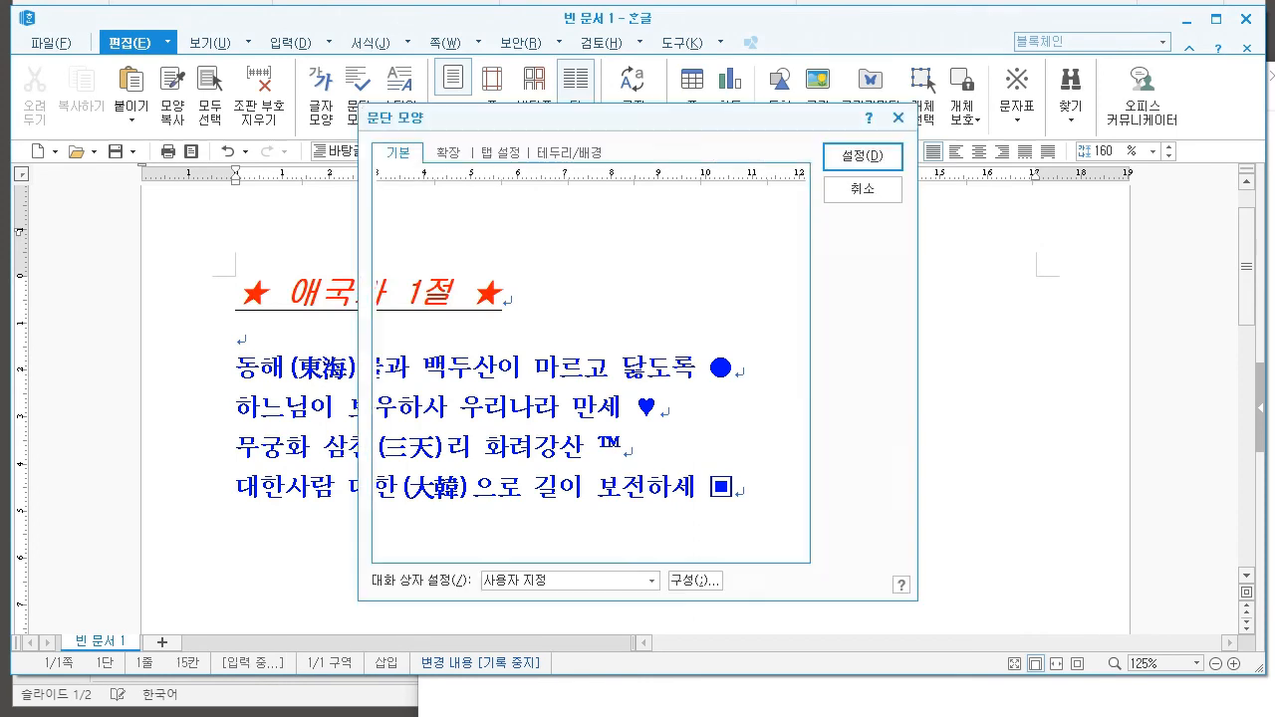
{"action": "left_click_drag", "start_coordinate": [947, 102], "coordinate": [872, 93]}
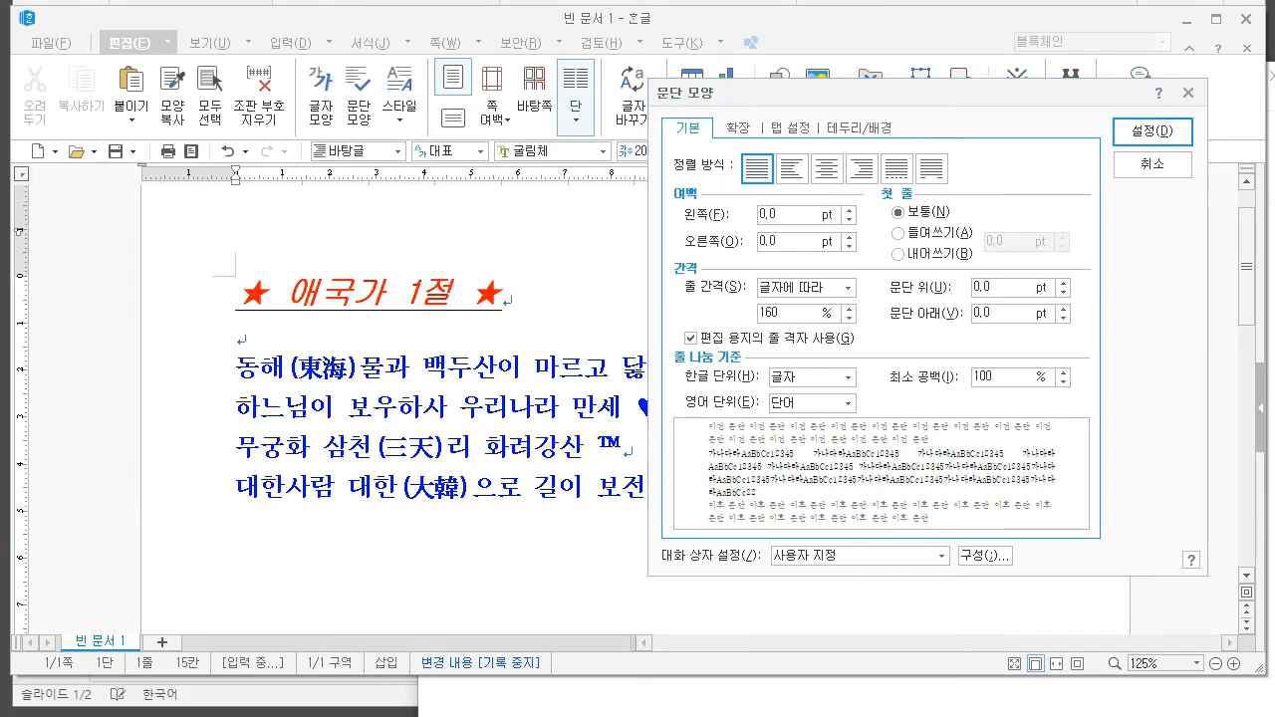
Examine the 정렬 방식, 여백 and 첫 줄 options by circling them, and cross out the spacing and line-break settings
{"action": "mouse_move", "coordinate": [954, 182]}
{"action": "left_mouse_down"}
{"action": "mouse_move", "coordinate": [676, 175]}
{"action": "mouse_move", "coordinate": [905, 142]}
{"action": "mouse_move", "coordinate": [937, 170]}
{"action": "left_mouse_up"}
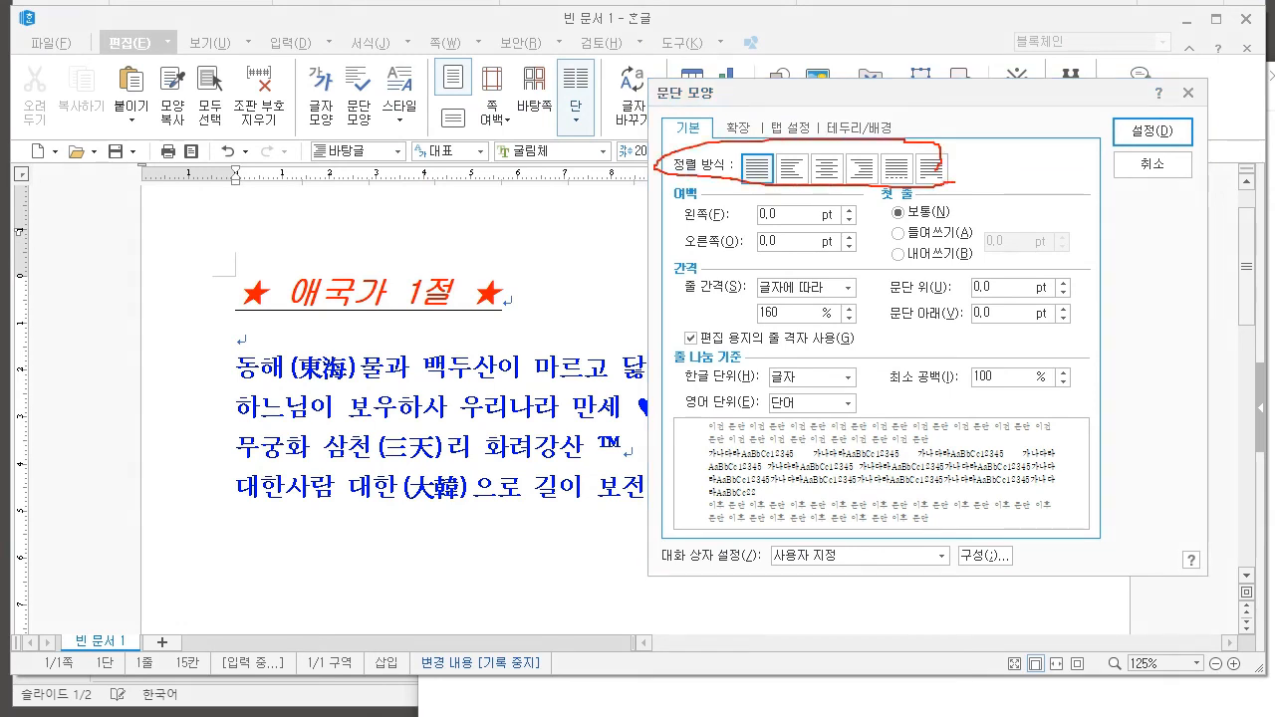
{"action": "mouse_move", "coordinate": [996, 251]}
{"action": "left_mouse_down"}
{"action": "mouse_move", "coordinate": [856, 267]}
{"action": "mouse_move", "coordinate": [647, 209]}
{"action": "mouse_move", "coordinate": [1017, 234]}
{"action": "mouse_move", "coordinate": [992, 251]}
{"action": "left_mouse_up"}
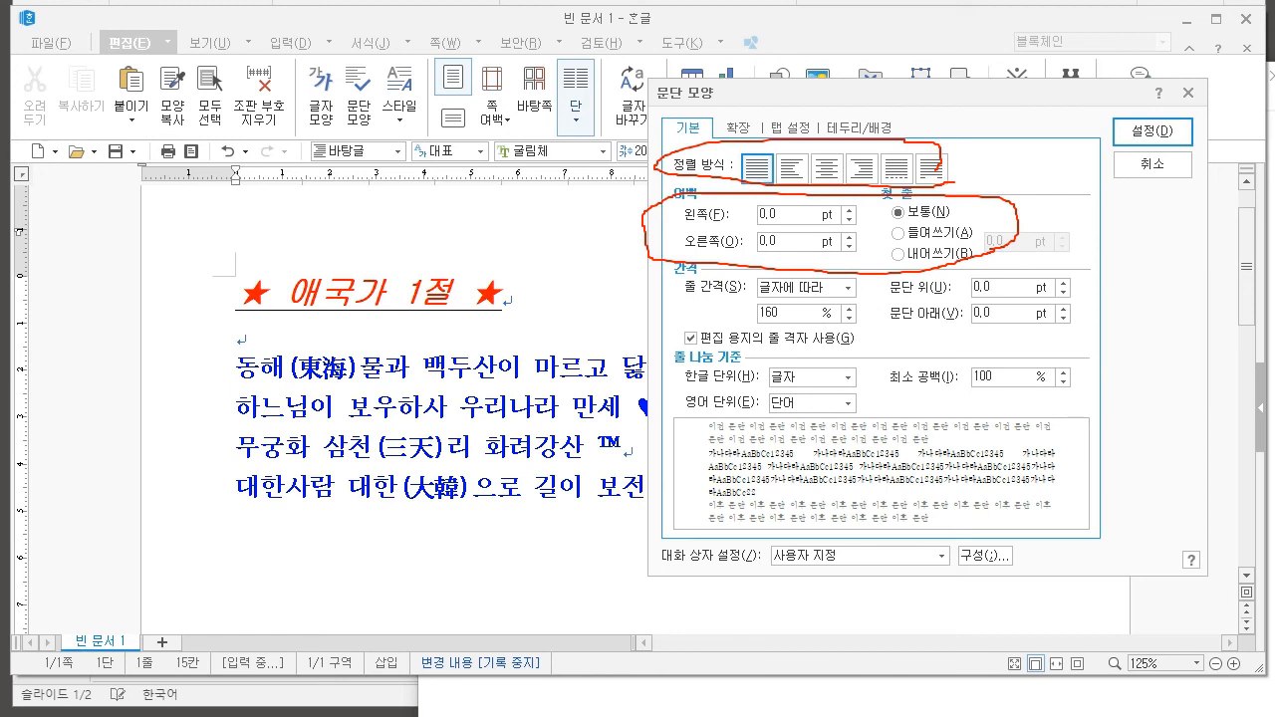
{"action": "left_click_drag", "start_coordinate": [1018, 284], "coordinate": [752, 505]}
{"action": "left_click_drag", "start_coordinate": [720, 316], "coordinate": [1132, 521]}
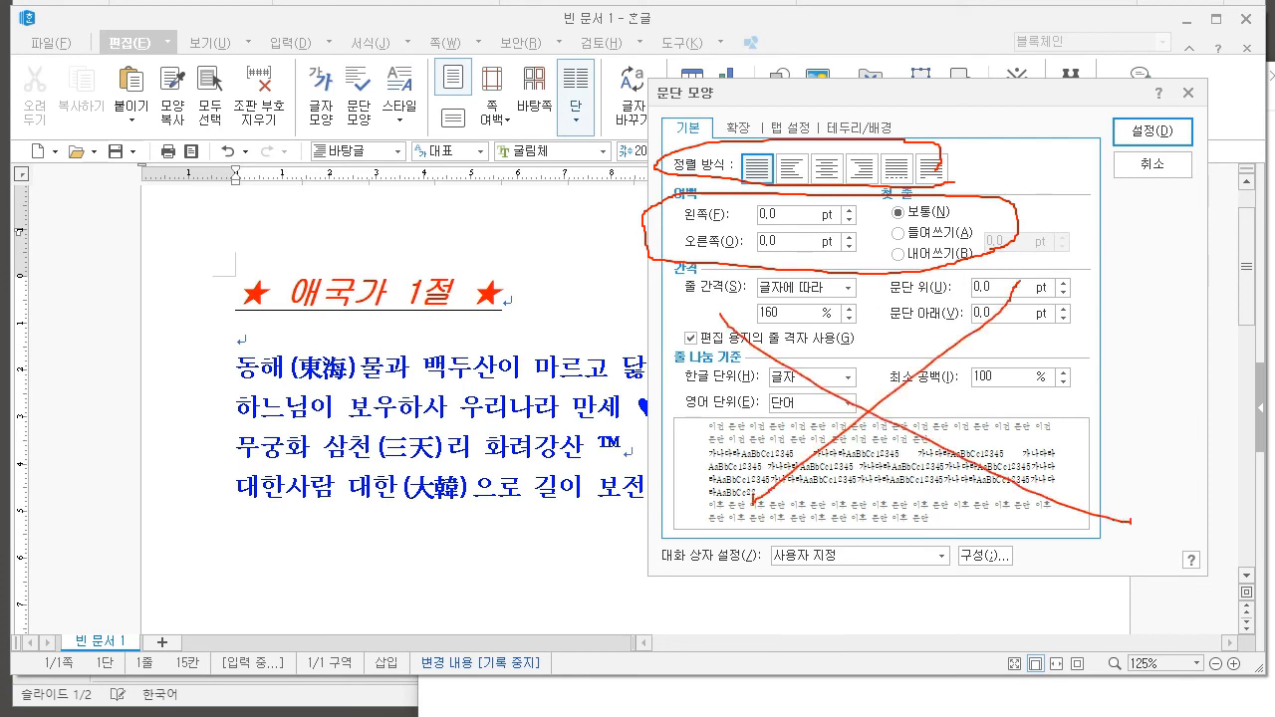
Clear the drawn markings, apply 가운데 정렬 to the title paragraph, and mark its position between the page margins
{"action": "key", "text": "Escape"}
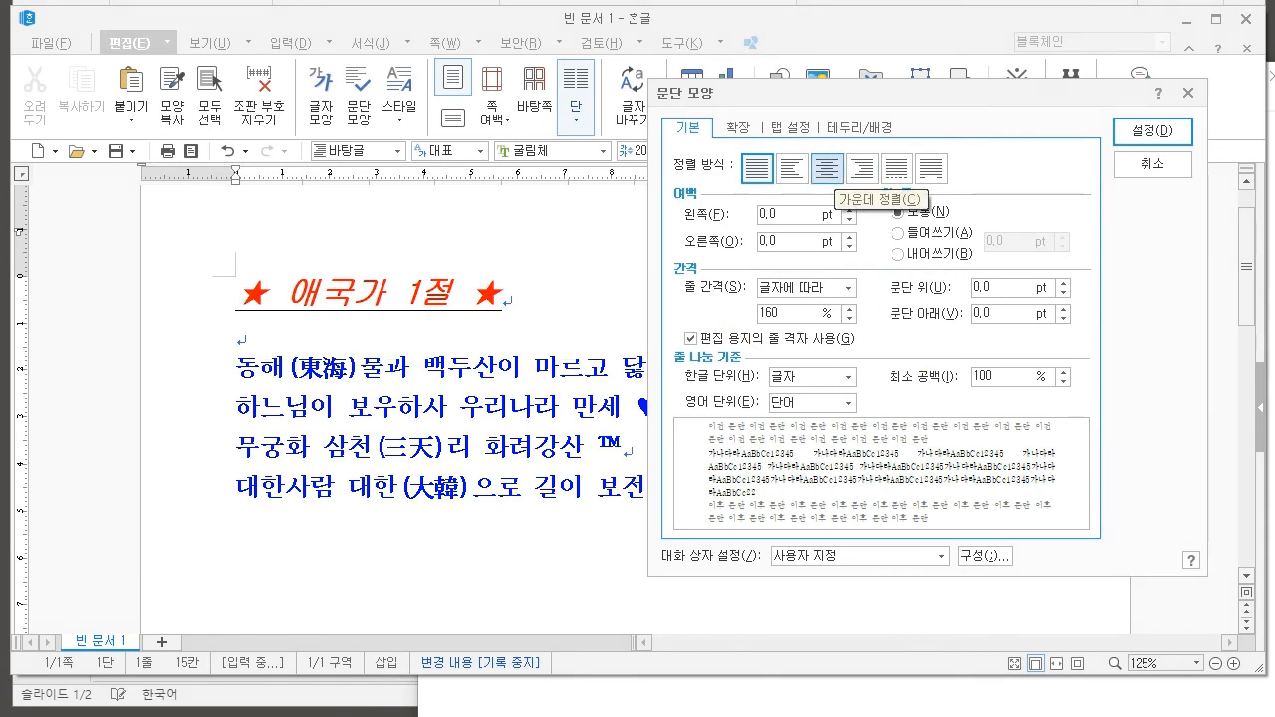
{"action": "left_click", "coordinate": [826, 170]}
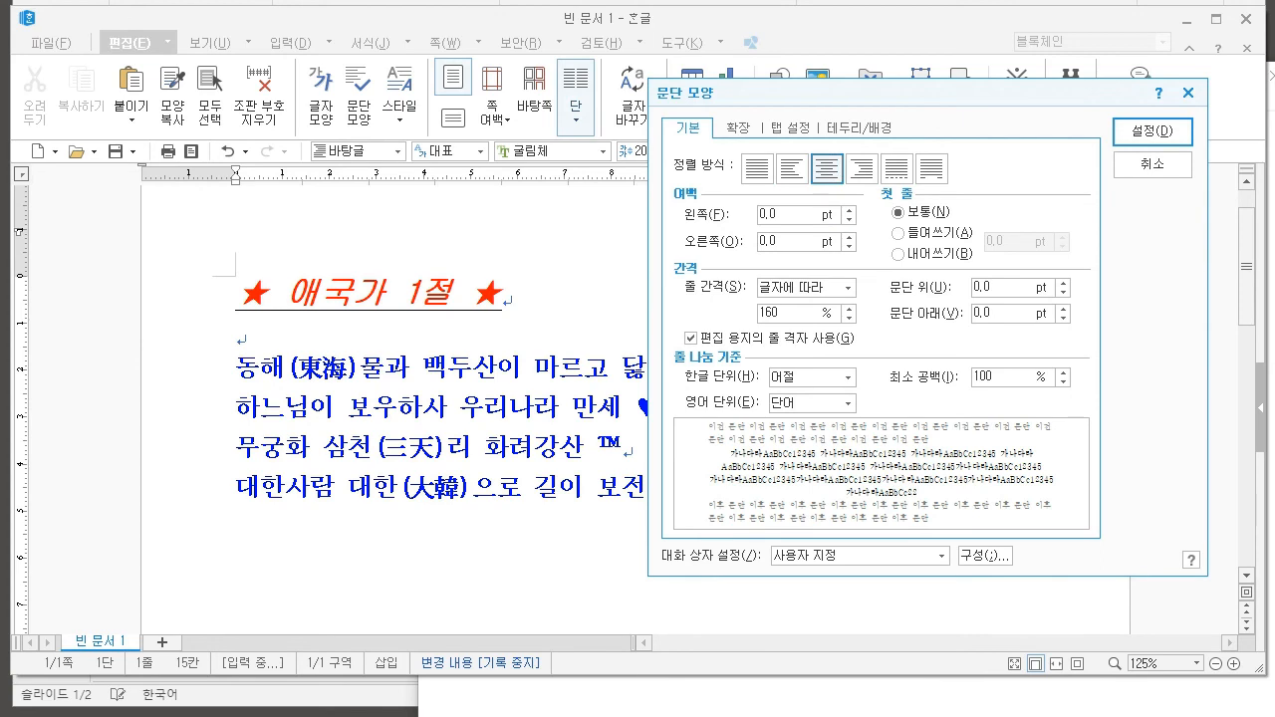
{"action": "key", "text": "Return"}
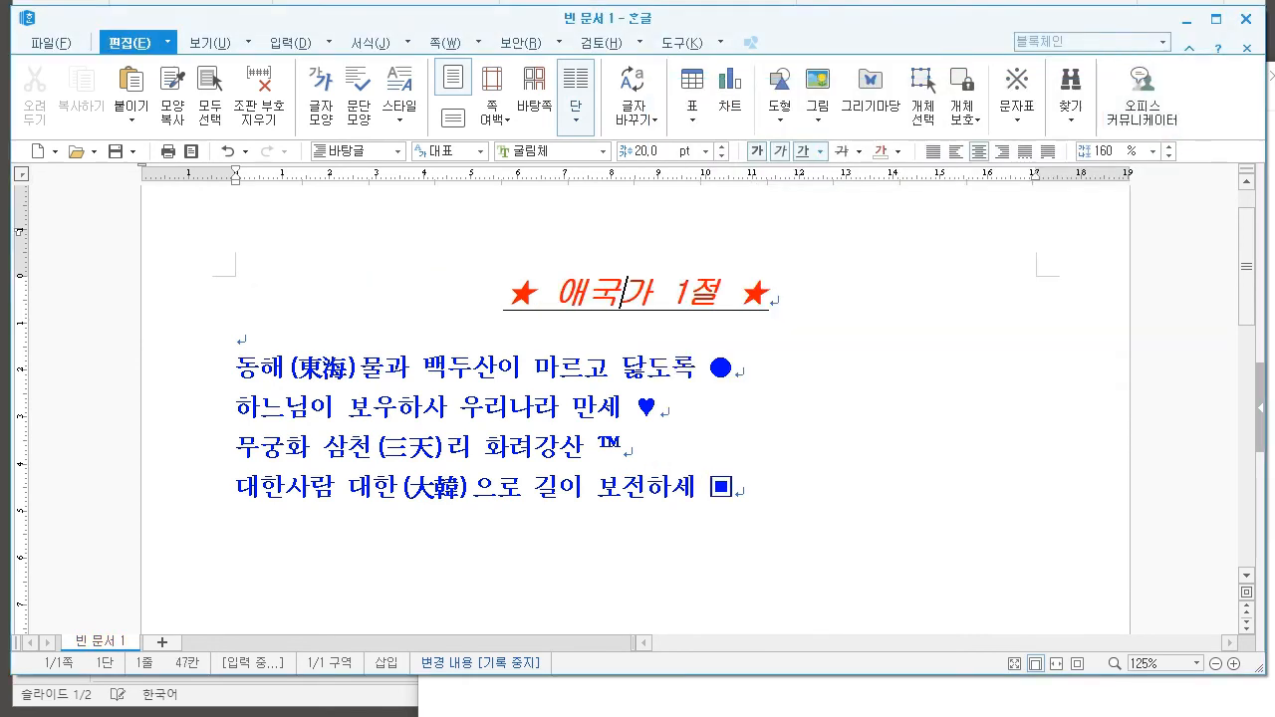
{"action": "mouse_move", "coordinate": [238, 248]}
{"action": "left_mouse_down"}
{"action": "mouse_move", "coordinate": [239, 286]}
{"action": "mouse_move", "coordinate": [558, 254]}
{"action": "mouse_move", "coordinate": [1028, 265]}
{"action": "mouse_move", "coordinate": [1033, 296]}
{"action": "left_mouse_up"}
{"action": "mouse_move", "coordinate": [796, 314]}
{"action": "left_mouse_down"}
{"action": "mouse_move", "coordinate": [684, 333]}
{"action": "mouse_move", "coordinate": [809, 294]}
{"action": "mouse_move", "coordinate": [803, 308]}
{"action": "left_mouse_up"}
{"action": "key", "text": "e"}
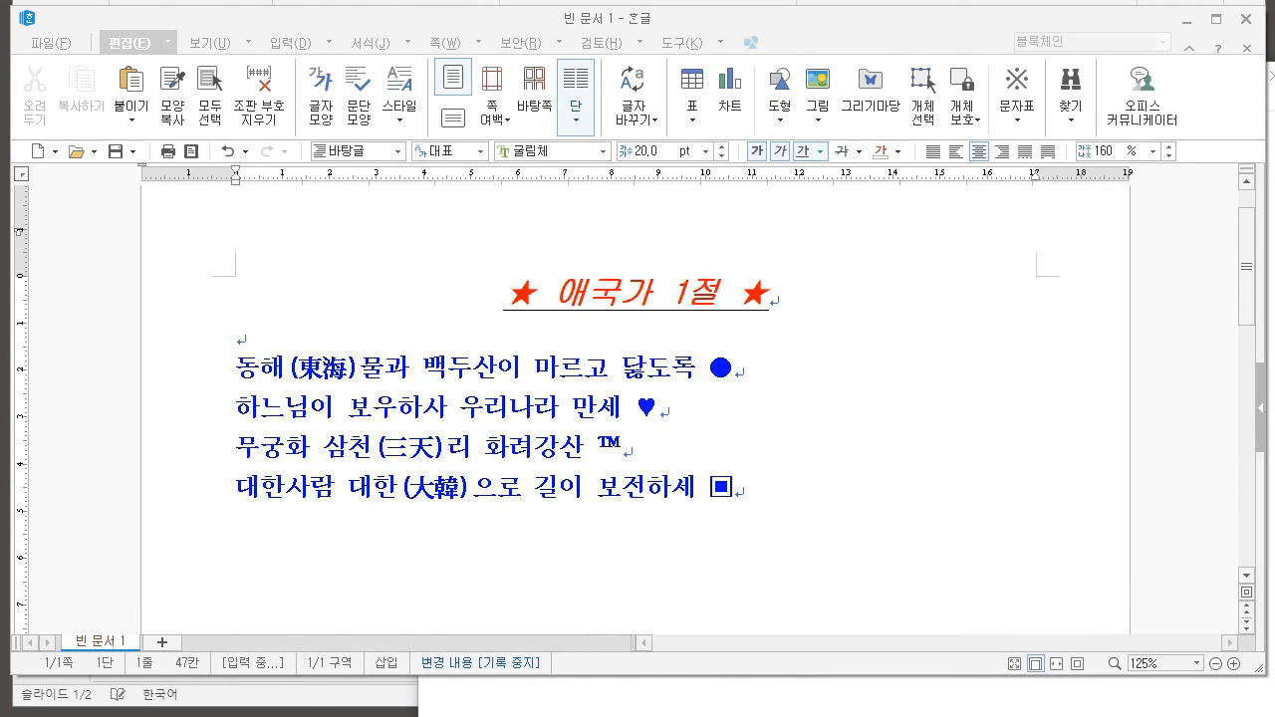
Choose 들여쓰기 10 pt for the first lyric line in 문단 모양, with the dialog moved clear of the text
{"action": "left_click", "coordinate": [360, 367]}
{"action": "left_click_drag", "start_coordinate": [324, 369], "coordinate": [347, 369]}
{"action": "left_click", "coordinate": [424, 367]}
{"action": "left_click", "coordinate": [238, 339]}
{"action": "left_click", "coordinate": [474, 367]}
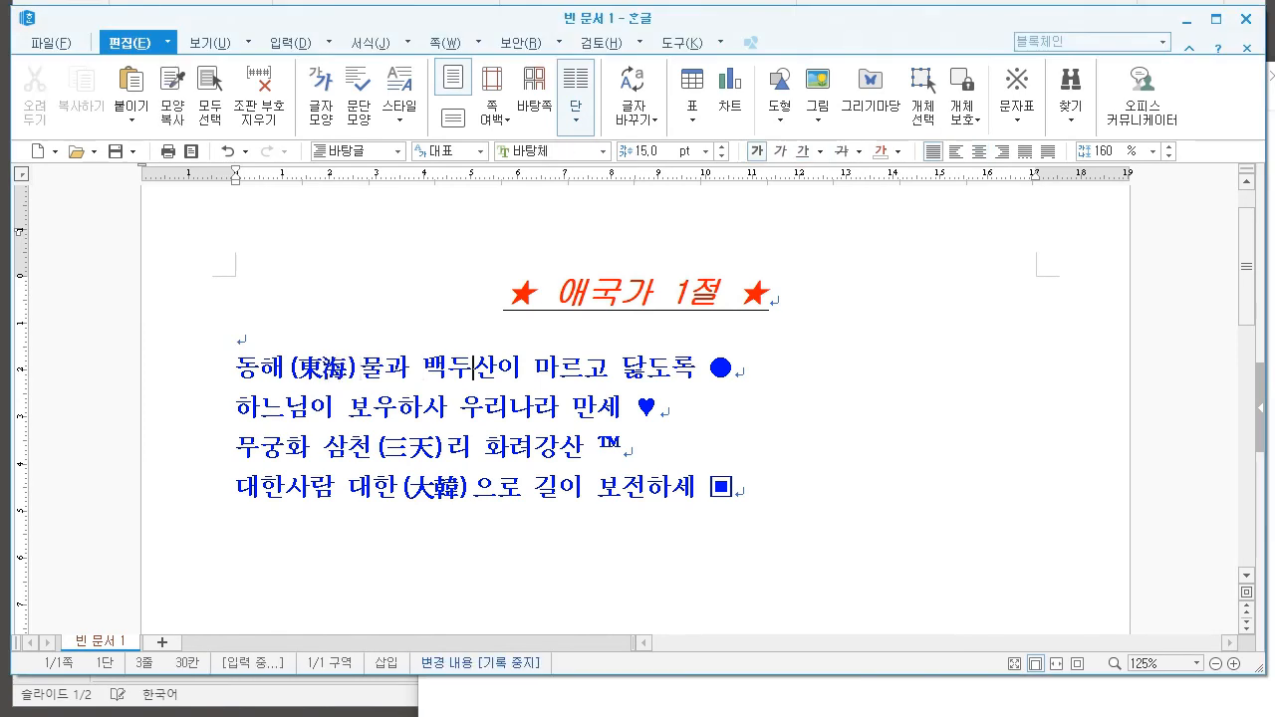
{"action": "key", "text": "alt+t"}
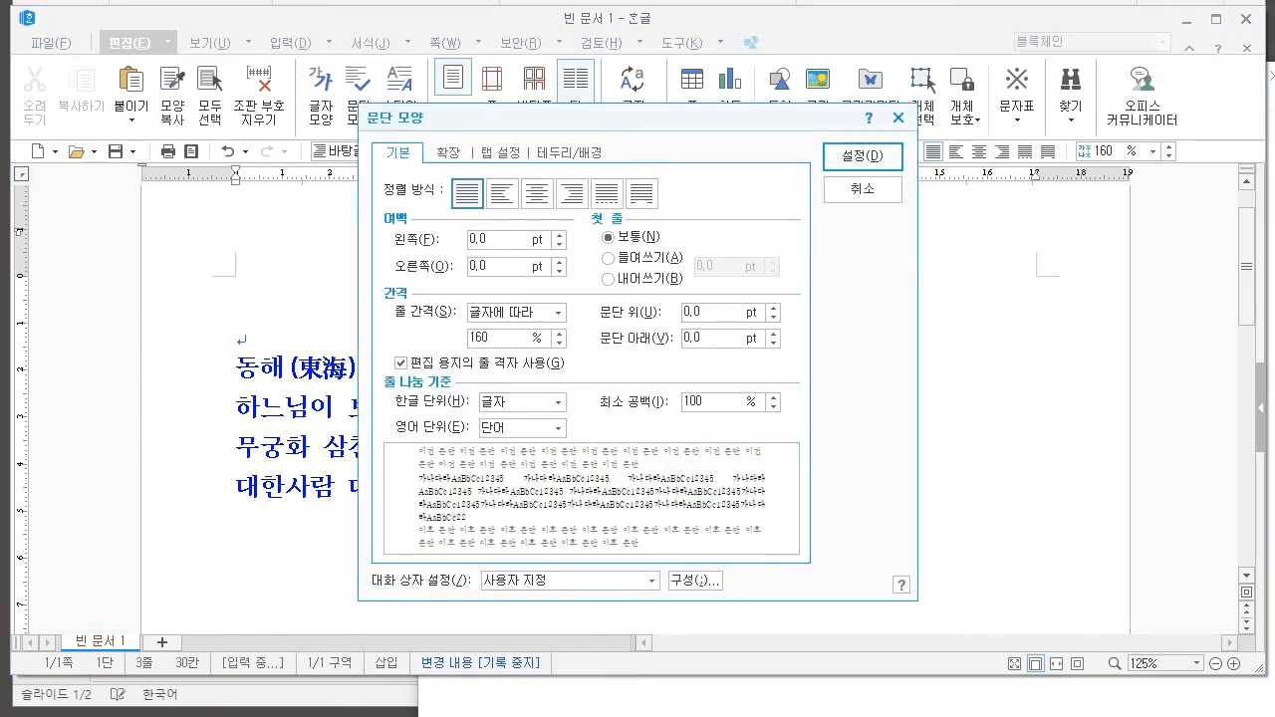
{"action": "key", "text": "alt+a"}
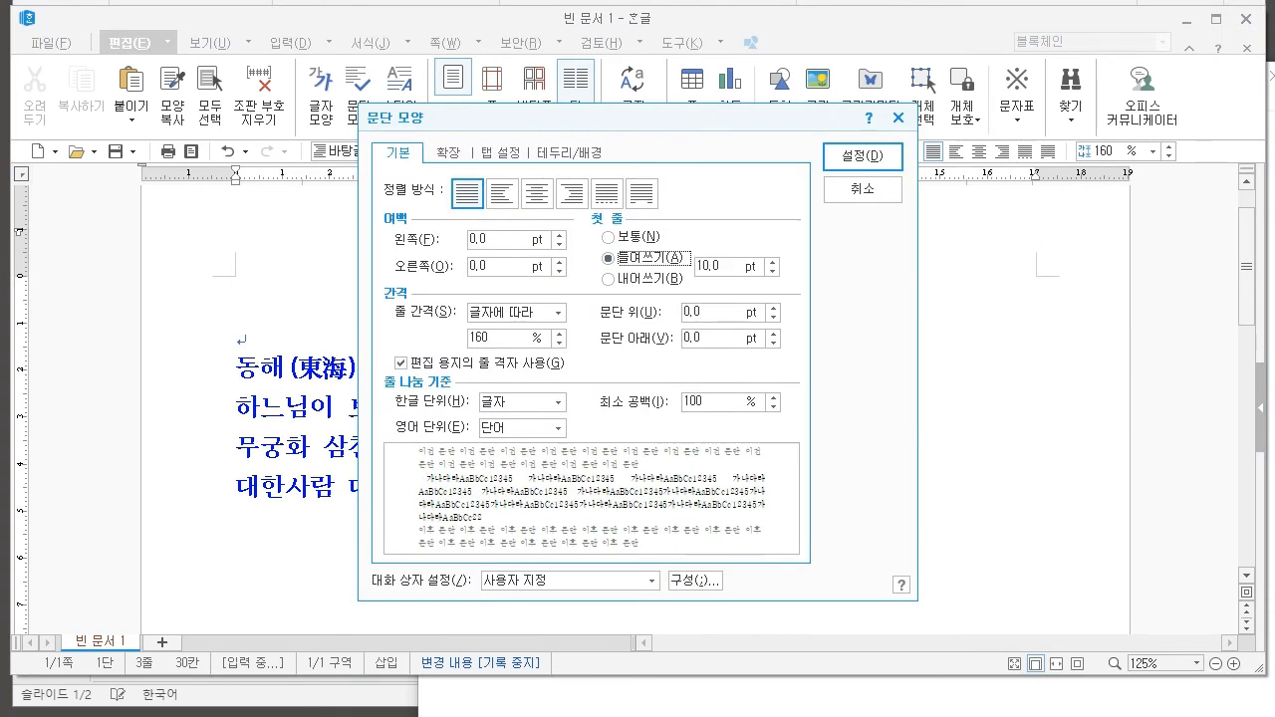
{"action": "left_click_drag", "start_coordinate": [598, 117], "coordinate": [954, 128]}
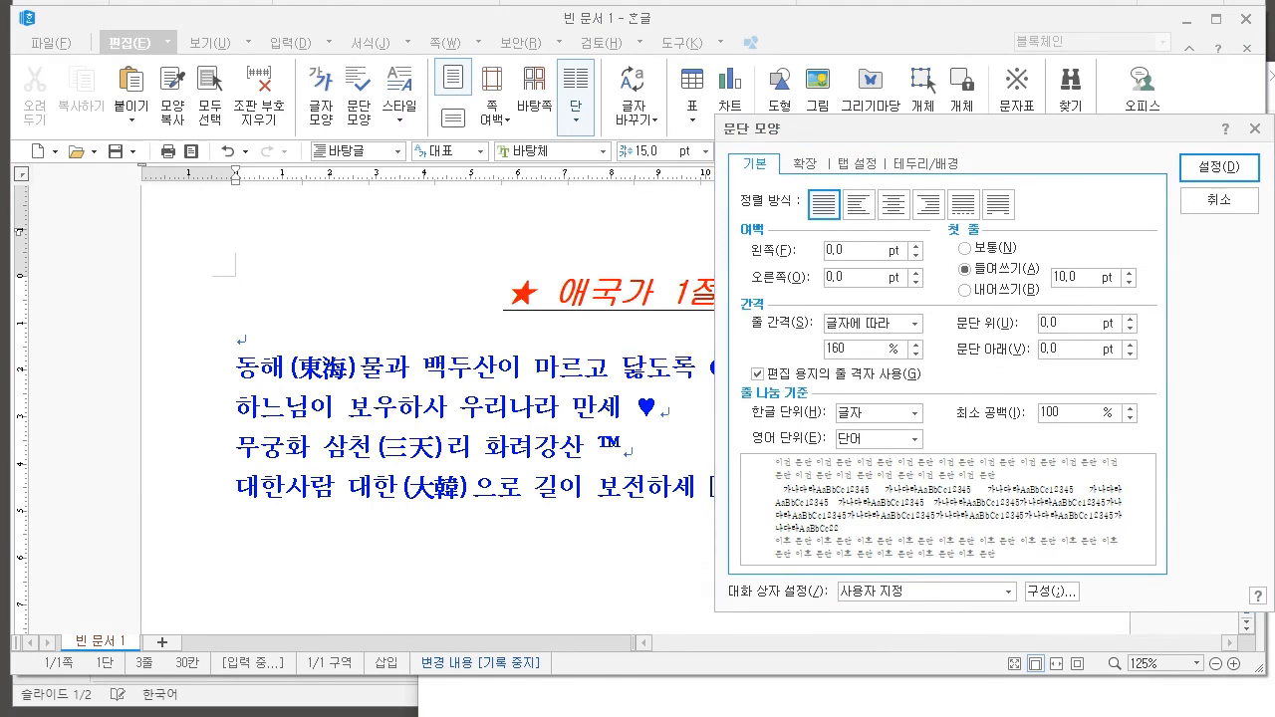
Mark the left margin and the 10 pt indent distance, apply the first-line indent, and clear the markings
{"action": "mouse_move", "coordinate": [231, 223]}
{"action": "left_mouse_down"}
{"action": "mouse_move", "coordinate": [221, 610]}
{"action": "mouse_move", "coordinate": [213, 565]}
{"action": "left_mouse_up"}
{"action": "mouse_move", "coordinate": [234, 320]}
{"action": "left_mouse_down"}
{"action": "mouse_move", "coordinate": [349, 319]}
{"action": "mouse_move", "coordinate": [328, 346]}
{"action": "left_mouse_up"}
{"action": "mouse_move", "coordinate": [1085, 291]}
{"action": "left_mouse_down"}
{"action": "mouse_move", "coordinate": [1047, 281]}
{"action": "mouse_move", "coordinate": [1084, 268]}
{"action": "mouse_move", "coordinate": [1092, 283]}
{"action": "left_mouse_up"}
{"action": "mouse_move", "coordinate": [284, 308]}
{"action": "left_mouse_down"}
{"action": "mouse_move", "coordinate": [283, 327]}
{"action": "mouse_move", "coordinate": [296, 310]}
{"action": "mouse_move", "coordinate": [311, 343]}
{"action": "mouse_move", "coordinate": [311, 315]}
{"action": "left_mouse_up"}
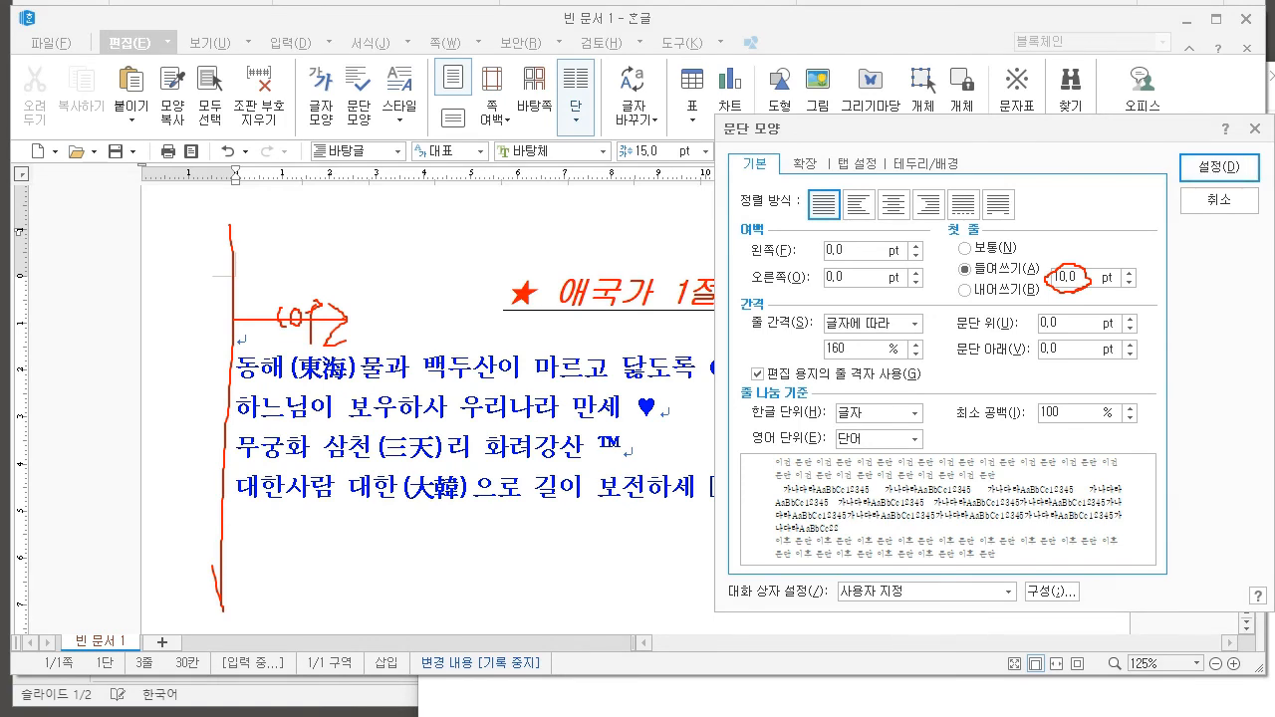
{"action": "left_click", "coordinate": [1220, 167]}
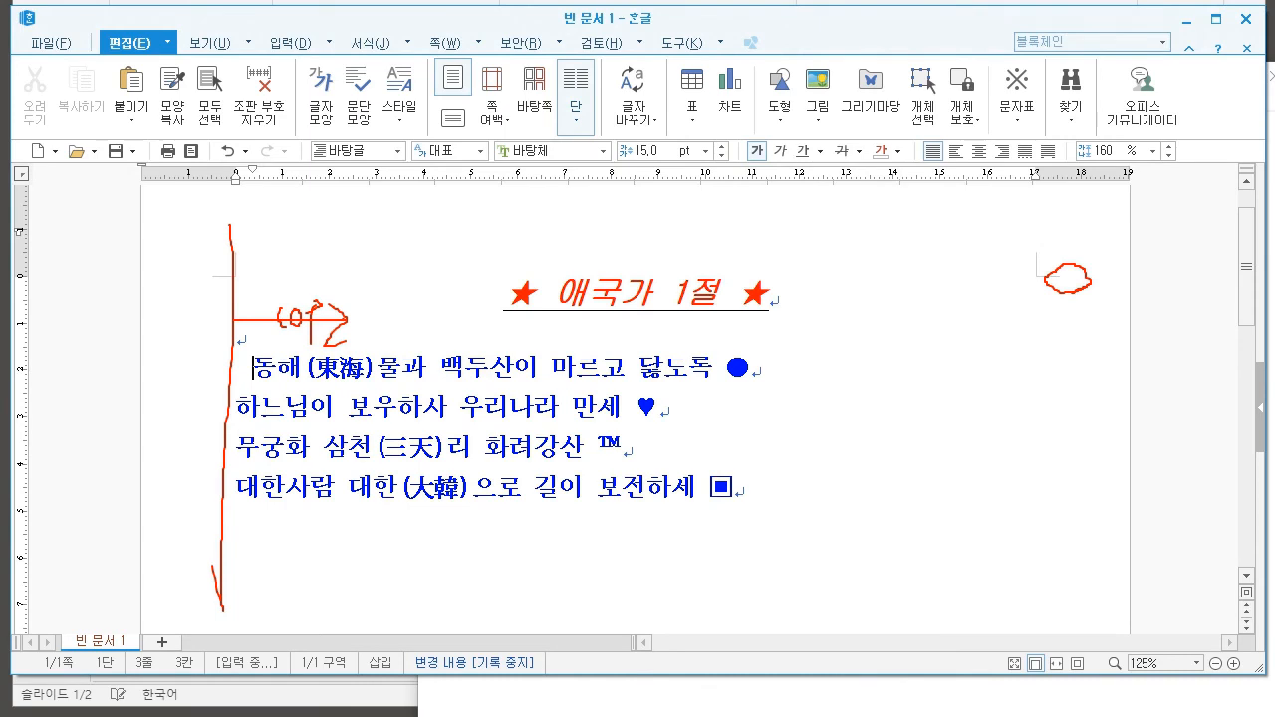
{"action": "mouse_move", "coordinate": [230, 348]}
{"action": "left_mouse_down"}
{"action": "mouse_move", "coordinate": [229, 373]}
{"action": "mouse_move", "coordinate": [254, 362]}
{"action": "mouse_move", "coordinate": [255, 389]}
{"action": "left_mouse_up"}
{"action": "key", "text": "Escape"}
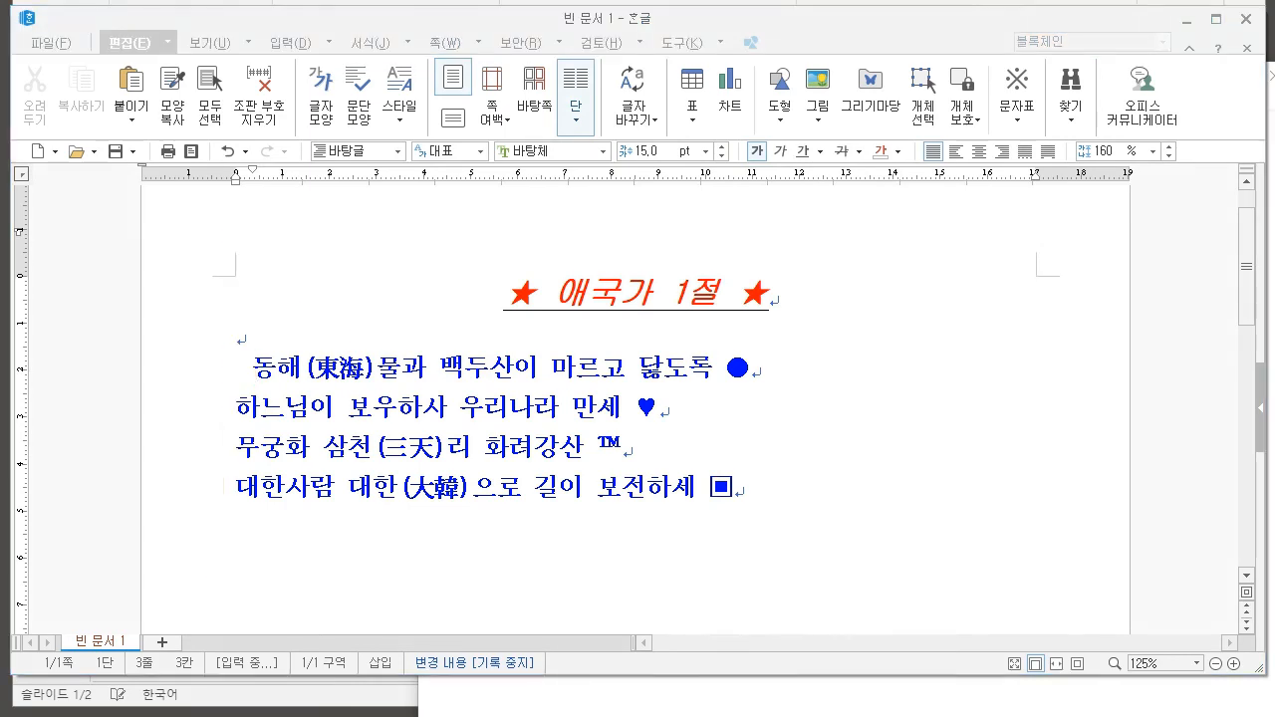
Try 내어쓰기 instead of 들여쓰기 on the first lyric line and undo that change
{"action": "left_click", "coordinate": [425, 408]}
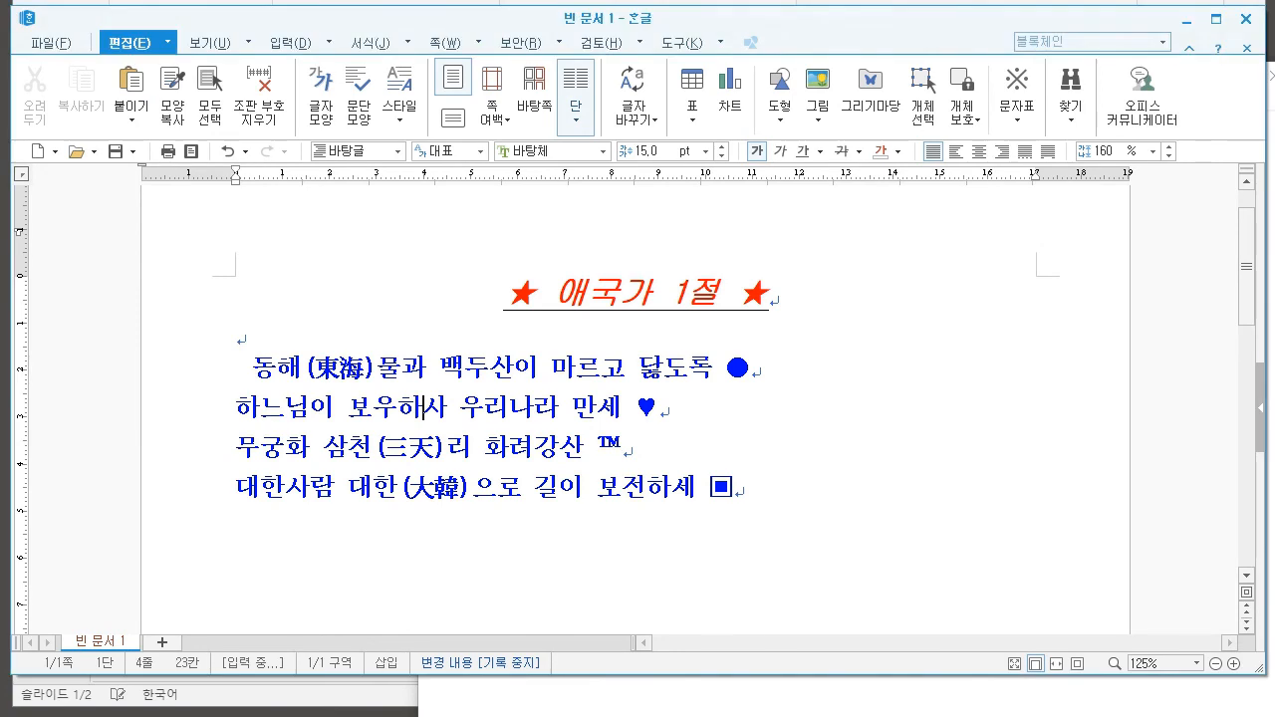
{"action": "left_click", "coordinate": [237, 408]}
{"action": "left_click", "coordinate": [490, 368]}
{"action": "key", "text": "alt+t"}
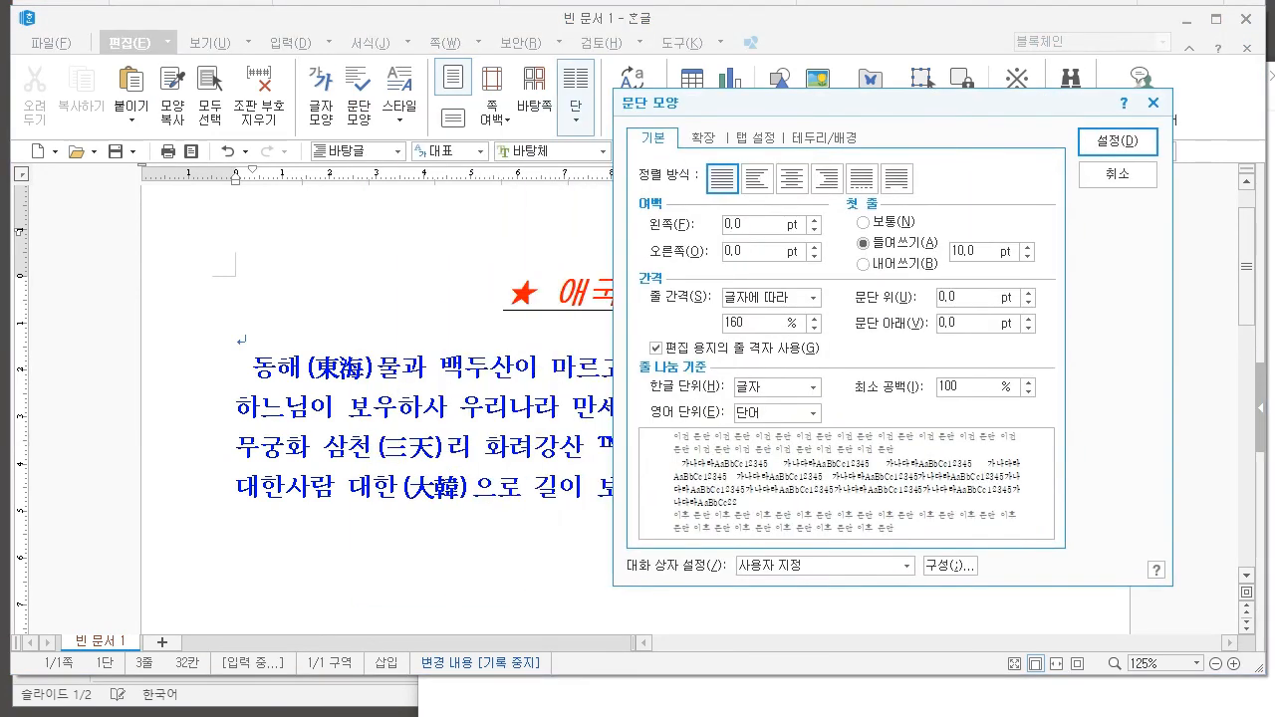
{"action": "key", "text": "alt+n"}
{"action": "key", "text": "alt+b"}
{"action": "key", "text": "Return"}
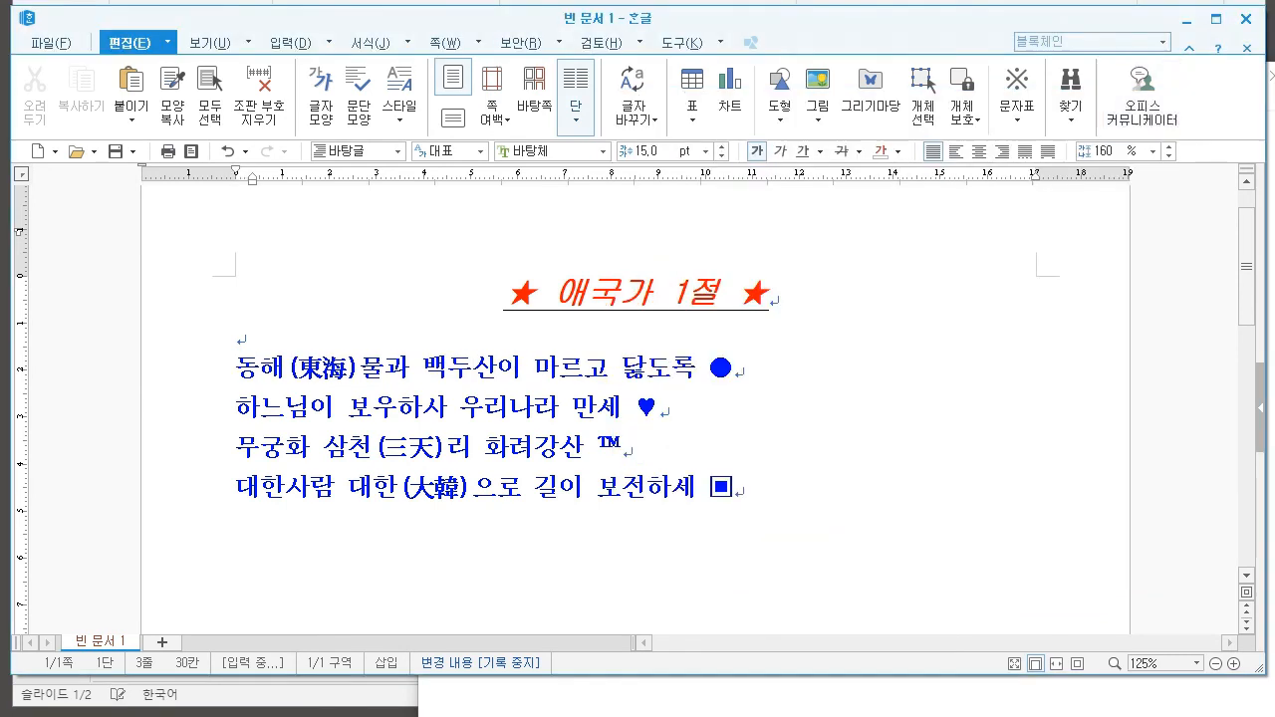
{"action": "key", "text": "ctrl+z"}
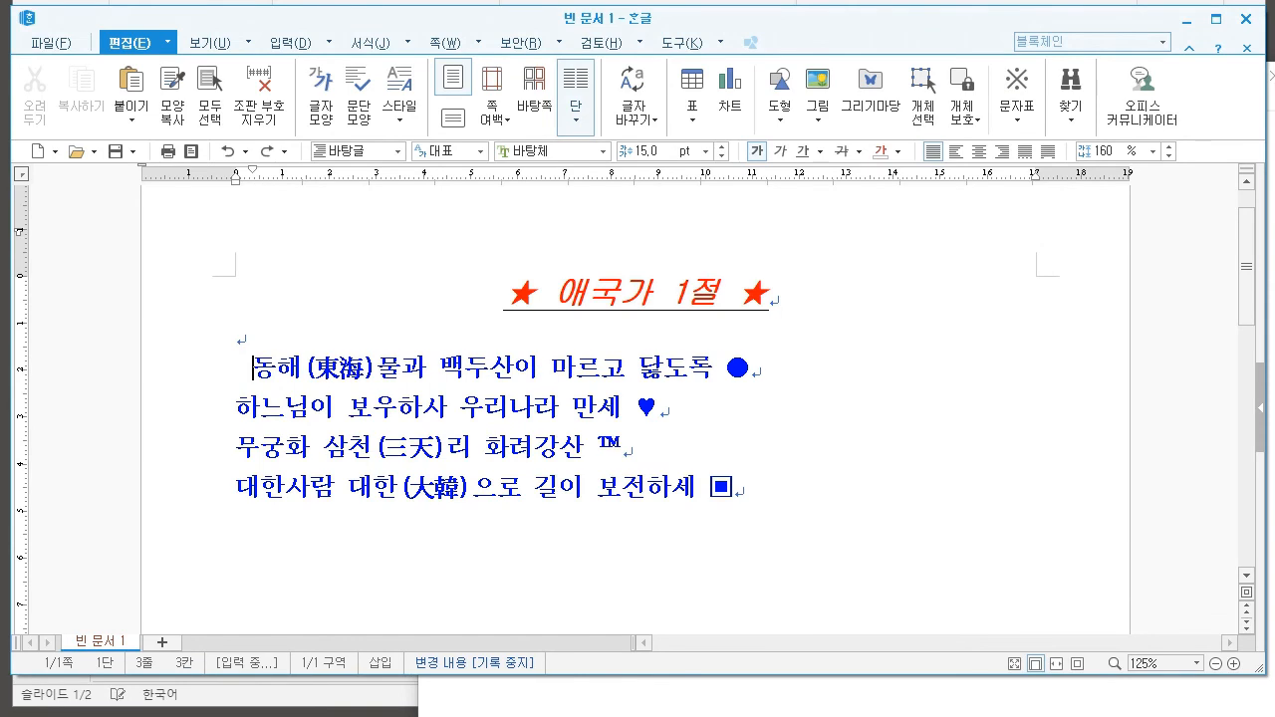
Set a 15 pt left margin (왼쪽 여백) for the second lyric line and check the shifted line
{"action": "left_click", "coordinate": [373, 407]}
{"action": "key", "text": "alt+t"}
{"action": "left_click_drag", "start_coordinate": [568, 117], "coordinate": [914, 117]}
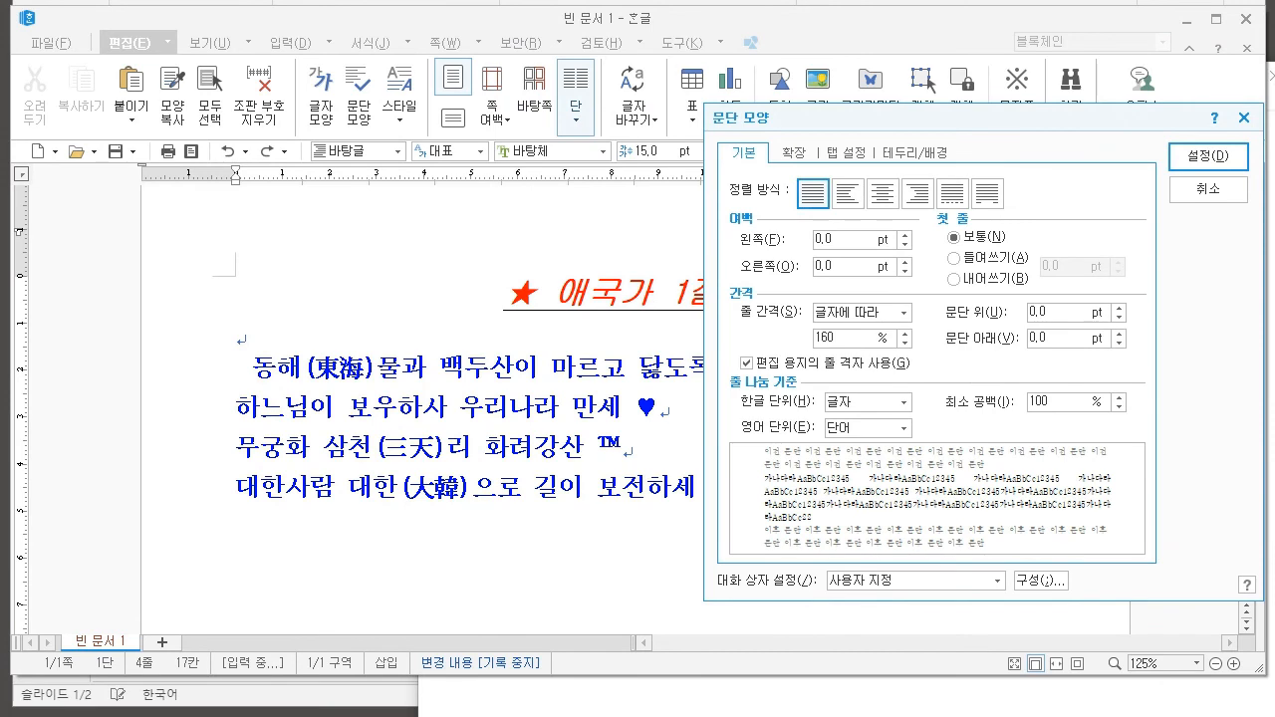
{"action": "double_click", "coordinate": [824, 239]}
{"action": "type", "text": "15"}
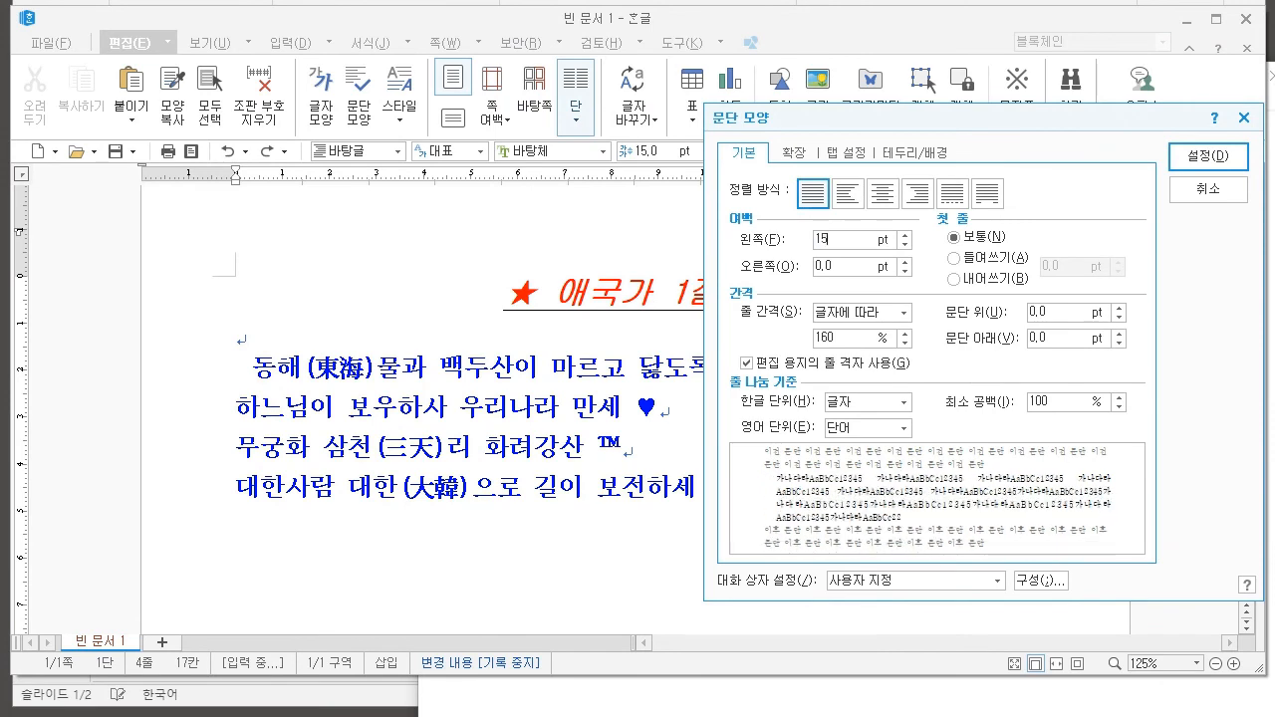
{"action": "key", "text": "Return"}
{"action": "key", "text": "Home"}
{"action": "key", "text": "shift+End"}
{"action": "key", "text": "Home"}
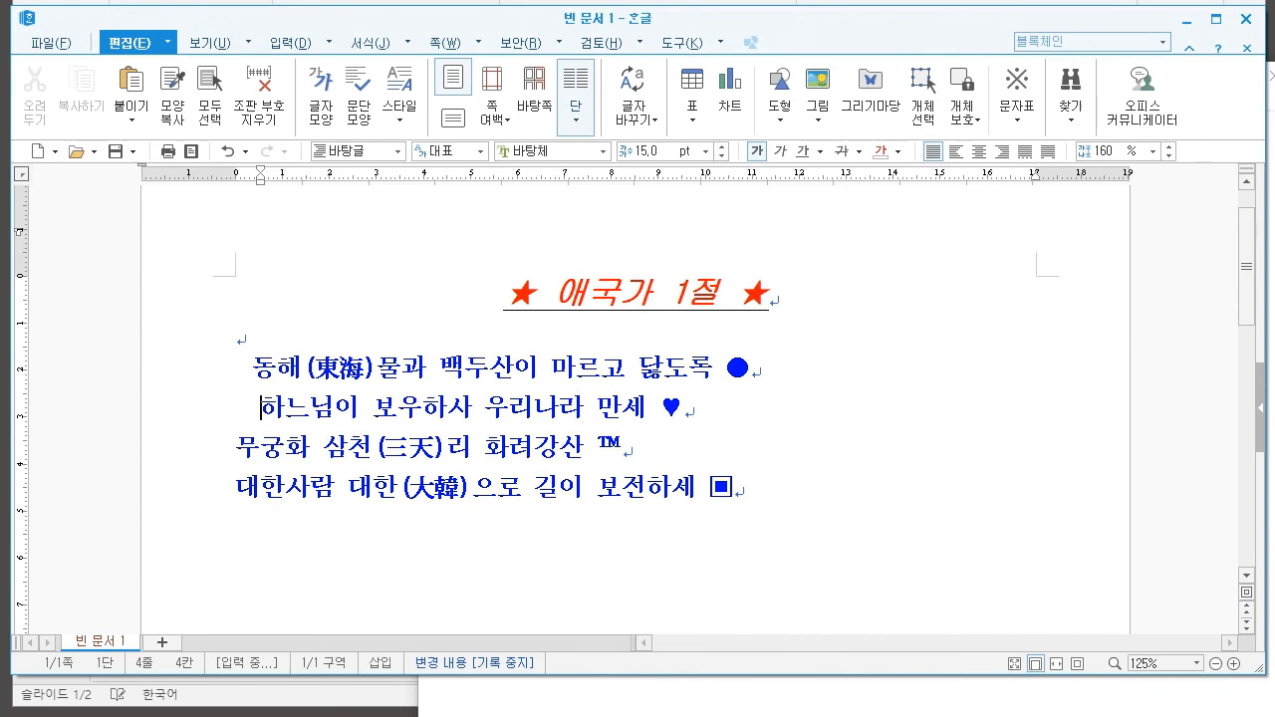
Check 문단 모양 for the second and fourth lyric lines without changes, and undo the left margin and first-line indent
{"action": "key", "text": "alt+t"}
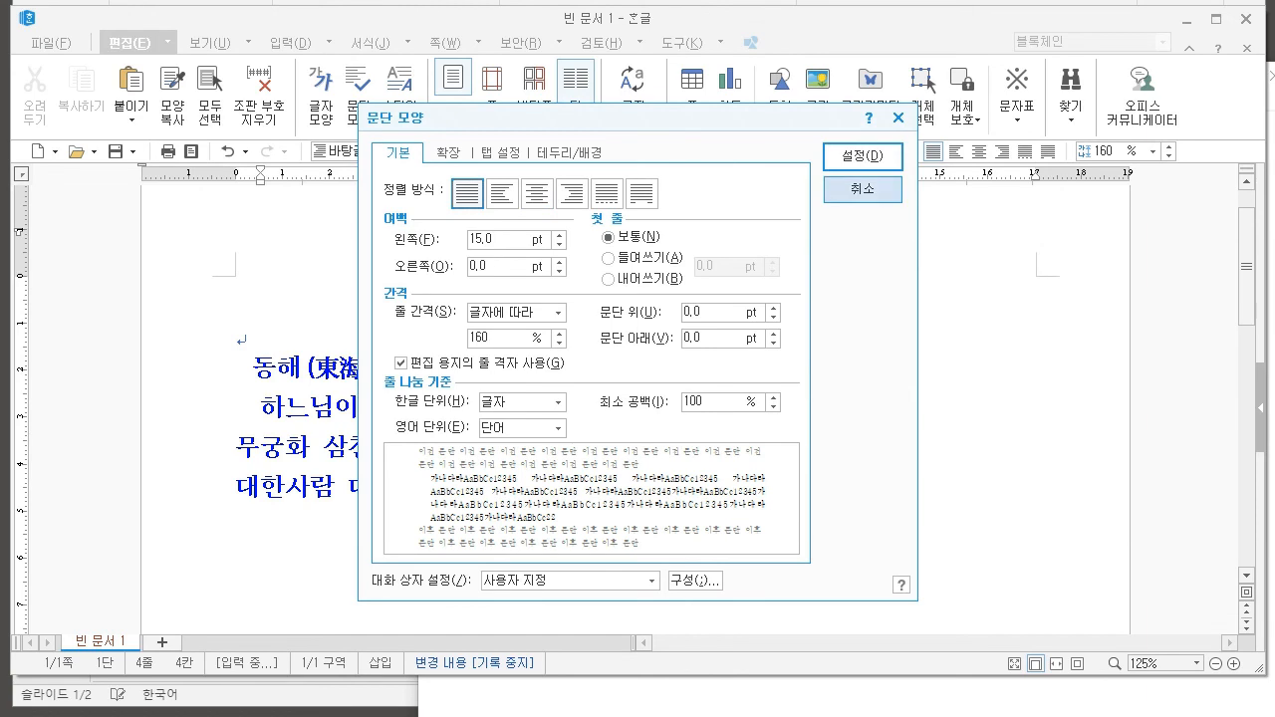
{"action": "left_click", "coordinate": [863, 189]}
{"action": "left_click_drag", "start_coordinate": [236, 448], "coordinate": [736, 491]}
{"action": "left_click", "coordinate": [737, 489]}
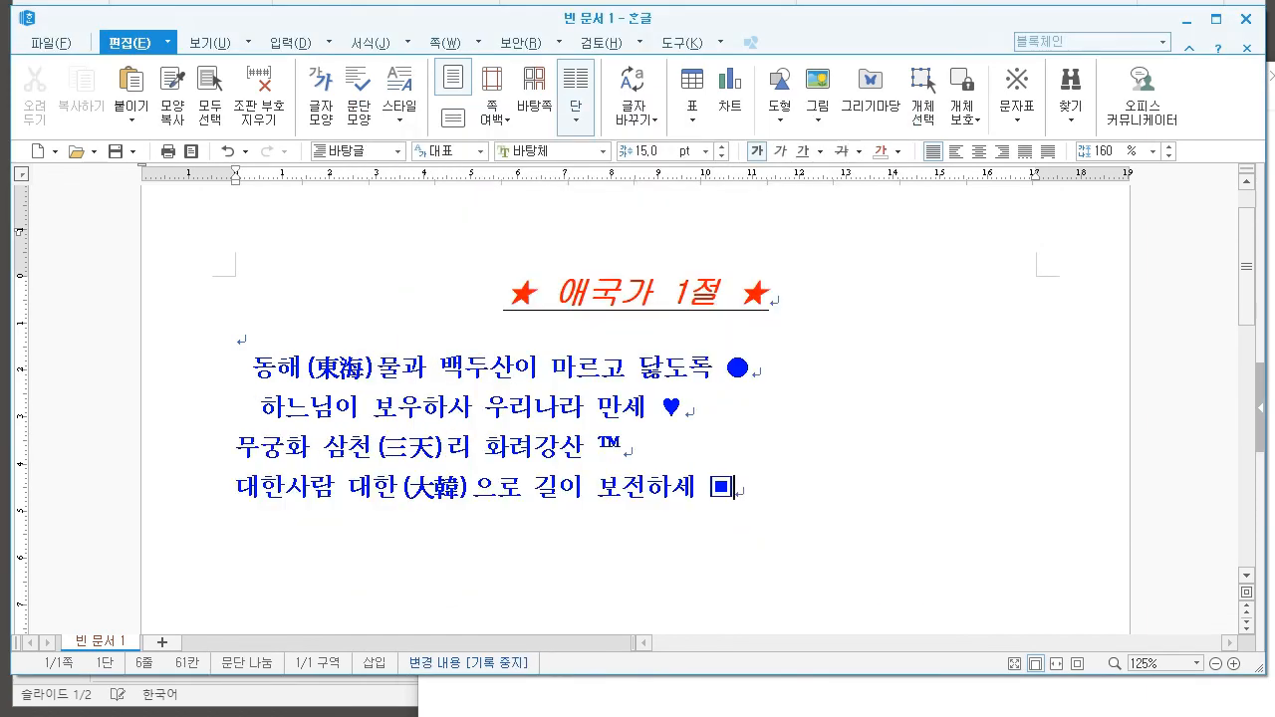
{"action": "key", "text": "alt+t"}
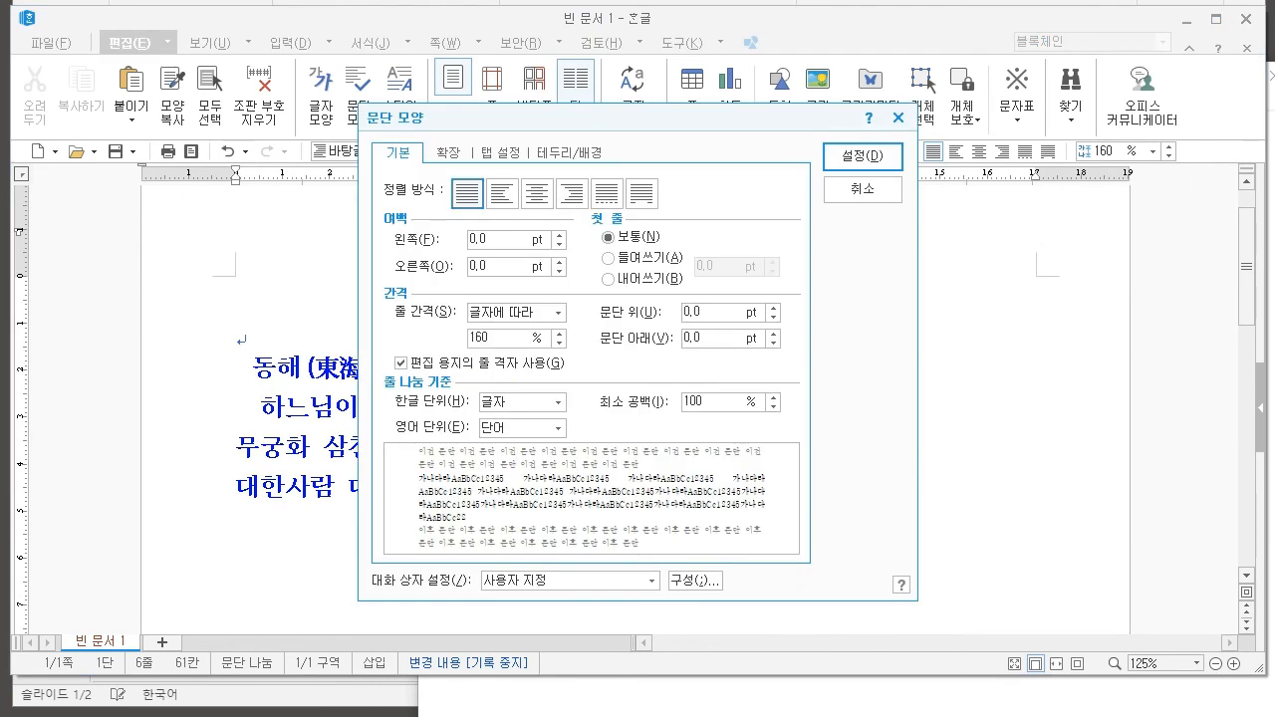
{"action": "key", "text": "Escape"}
{"action": "key", "text": "ctrl+z"}
{"action": "key", "text": "ctrl+z"}
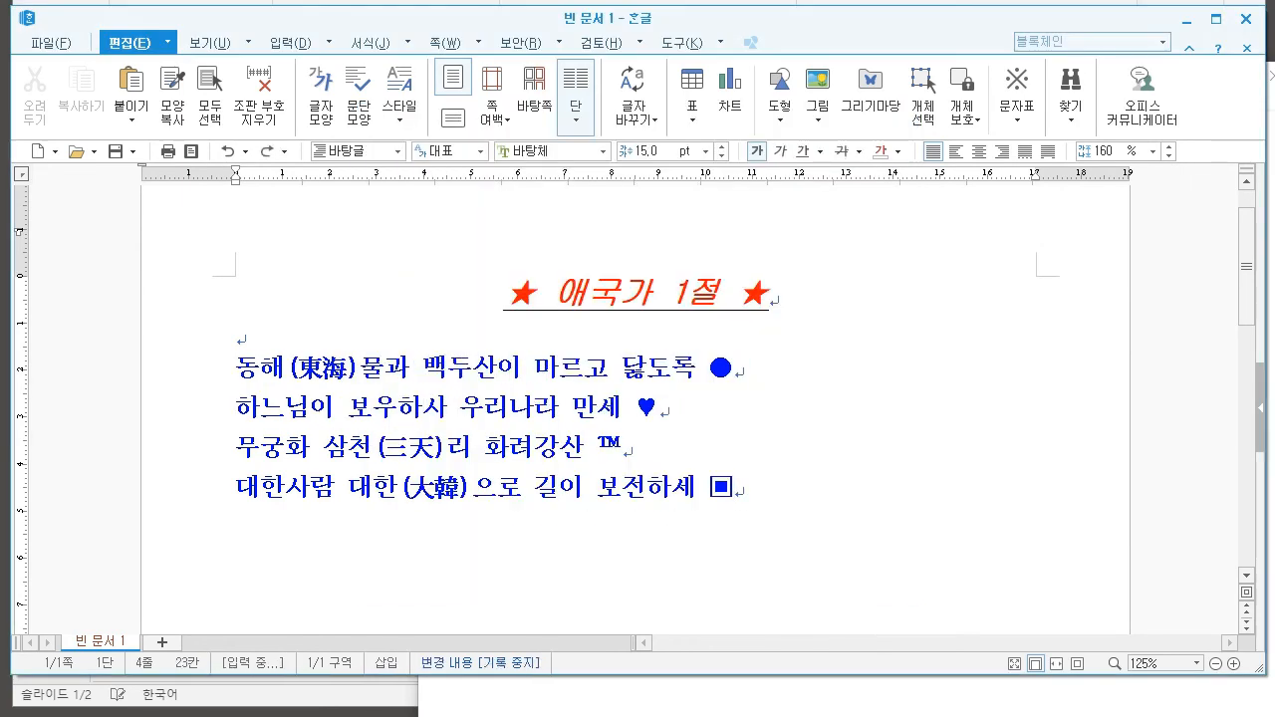
Select all four lyric lines and set their left margin (왼쪽 여백) to 10 pt
{"action": "left_click_drag", "start_coordinate": [236, 369], "coordinate": [734, 489]}
{"action": "left_click", "coordinate": [734, 488]}
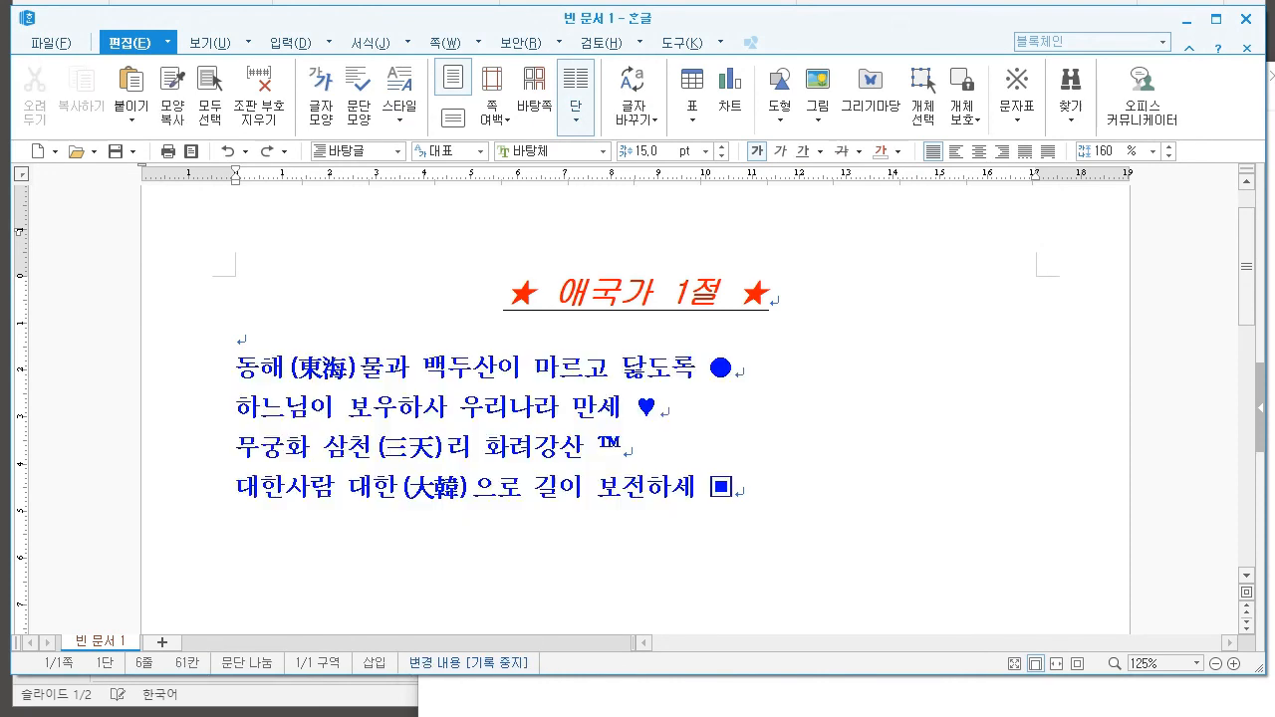
{"action": "left_click_drag", "start_coordinate": [236, 369], "coordinate": [733, 488]}
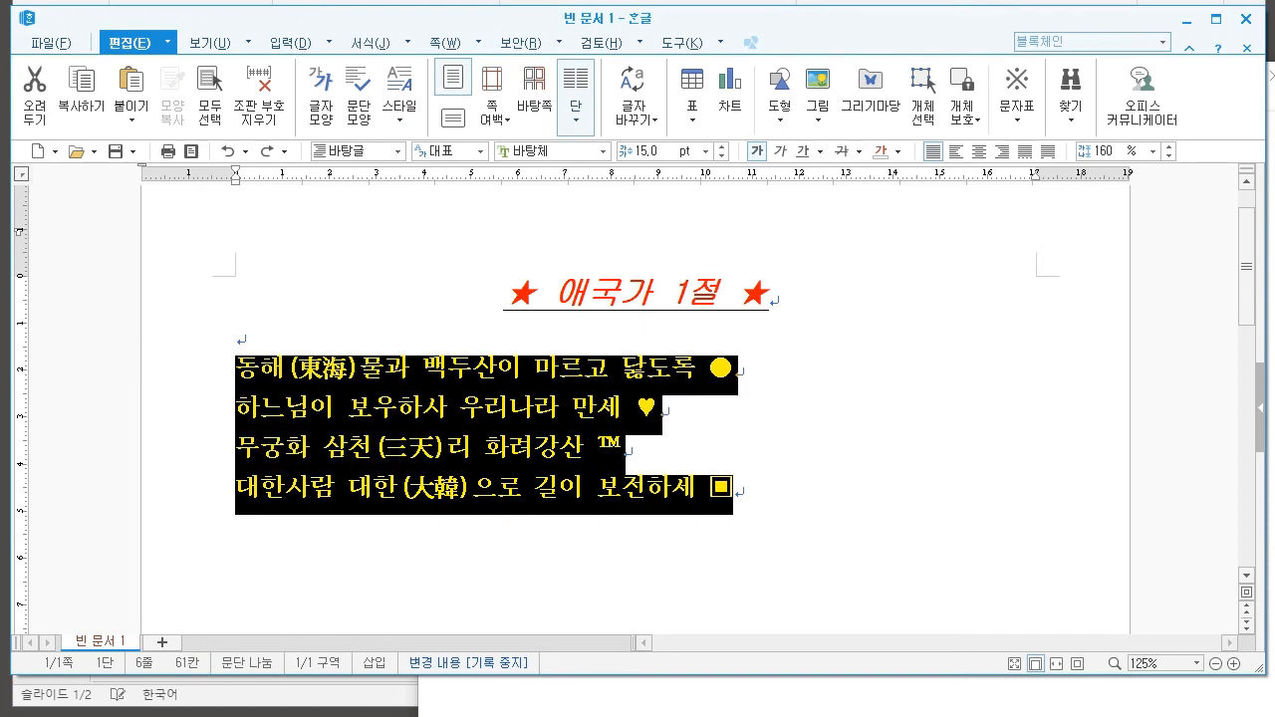
{"action": "key", "text": "alt+t"}
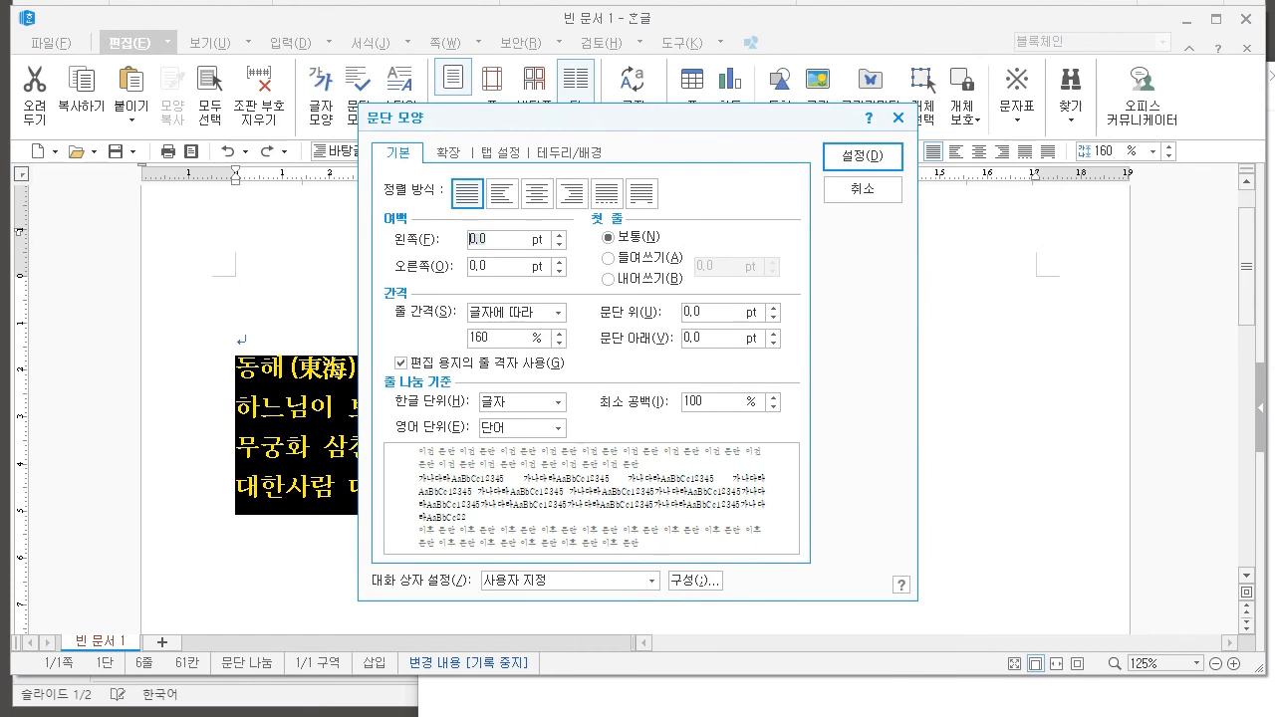
{"action": "type", "text": "10"}
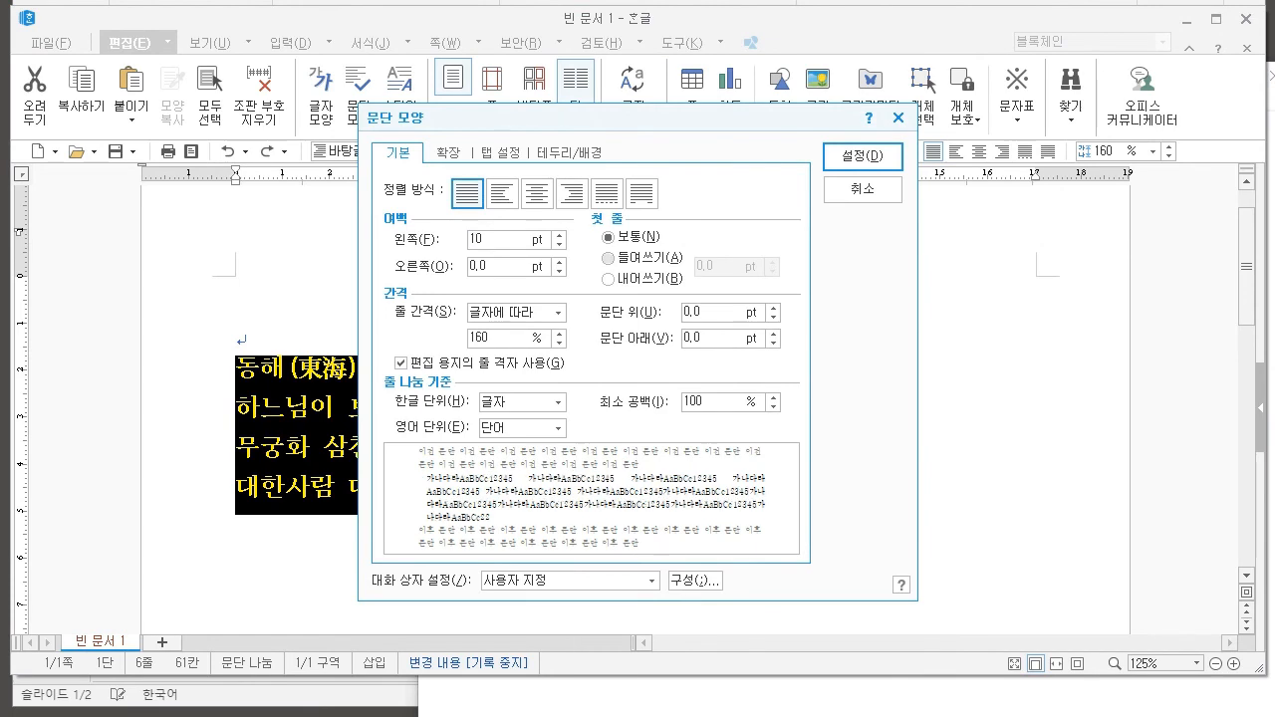
{"action": "key", "text": "Return"}
{"action": "left_click", "coordinate": [502, 407]}
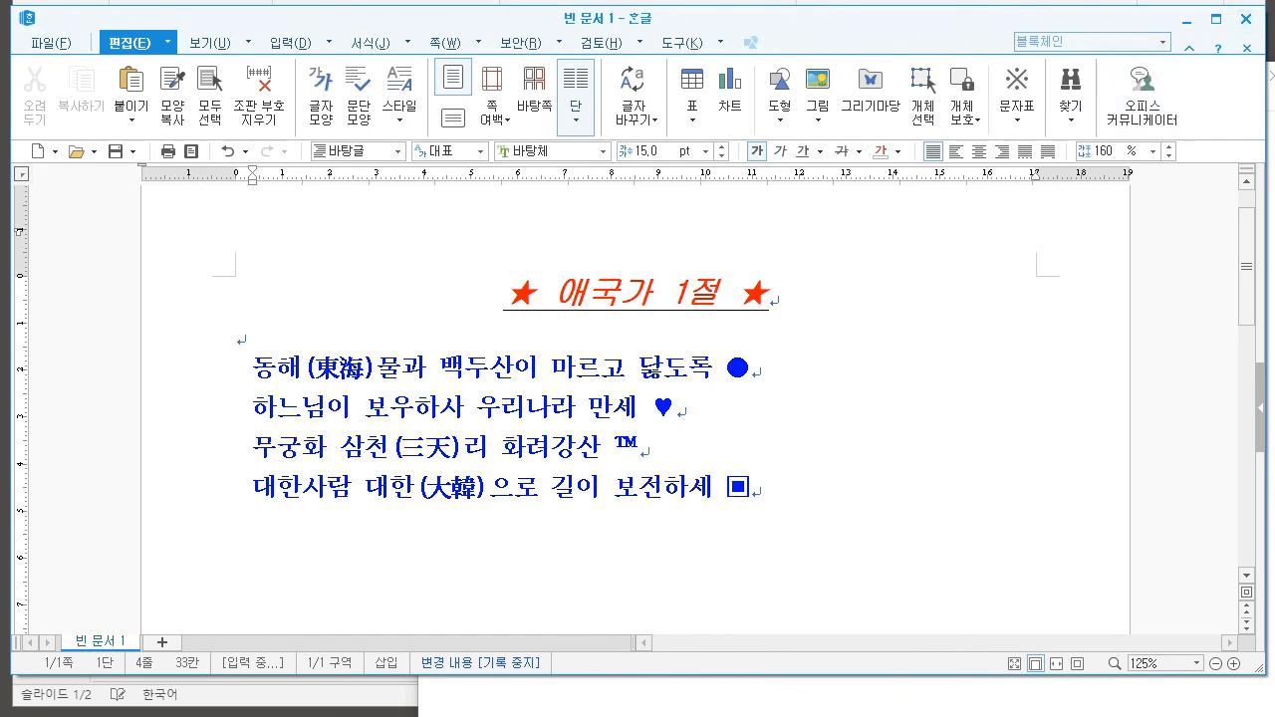
Close the 애국가 practice document and open the file 서식 설정 1 from the 샘플 folder, dismissing the trial notice
{"action": "left_click", "coordinate": [1245, 18]}
{"action": "left_click", "coordinate": [637, 378]}
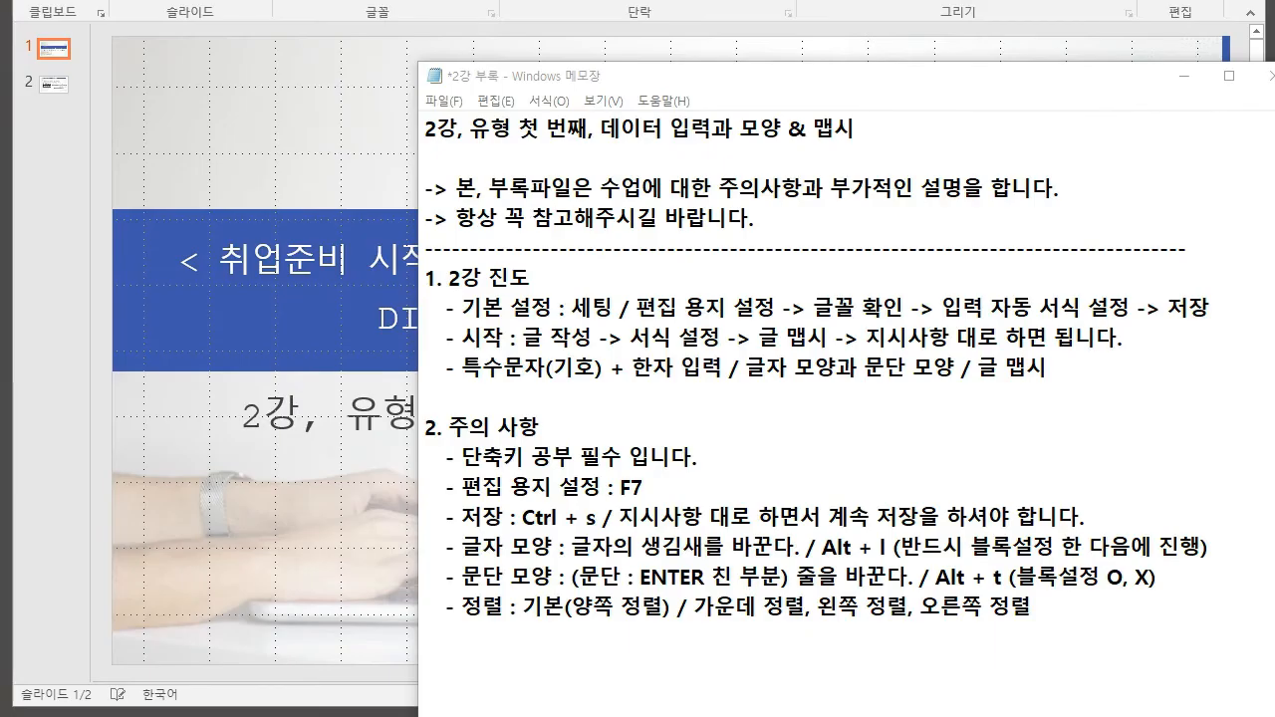
{"action": "key", "text": "alt+Tab"}
{"action": "left_click", "coordinate": [387, 215]}
{"action": "left_click", "coordinate": [387, 236]}
{"action": "left_click", "coordinate": [387, 216]}
{"action": "left_click", "coordinate": [386, 236]}
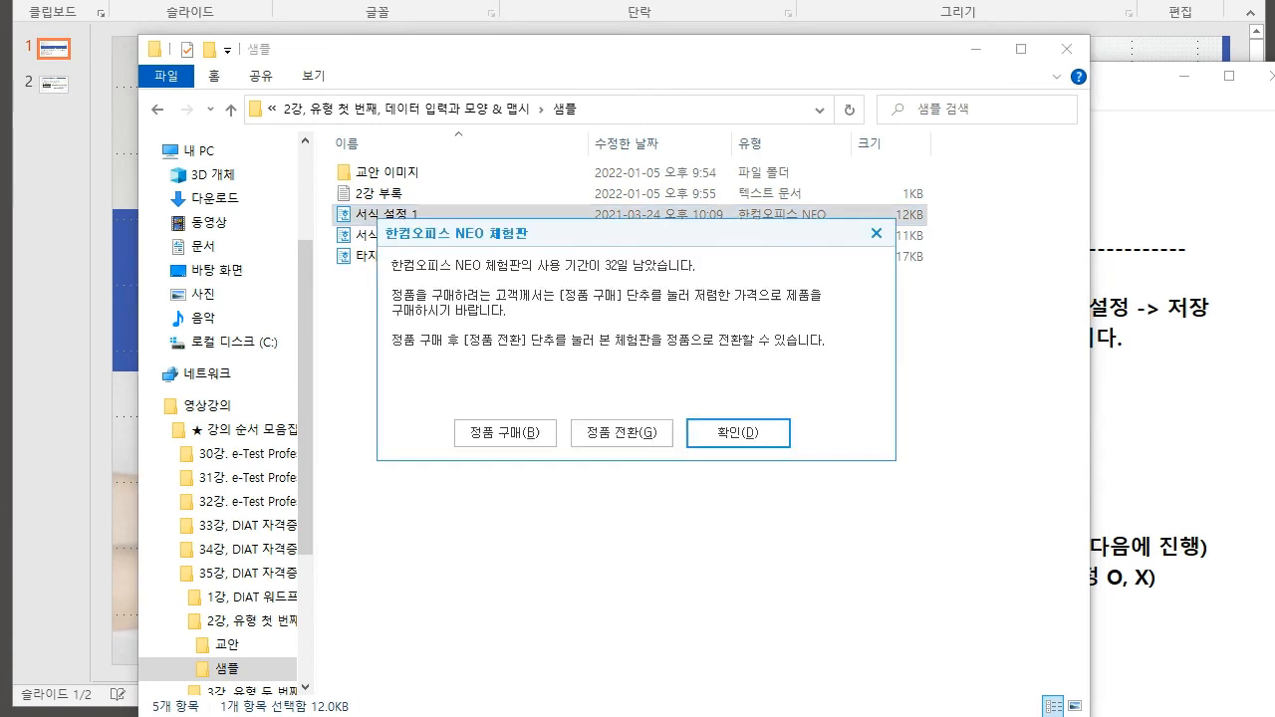
{"action": "key", "text": "Return"}
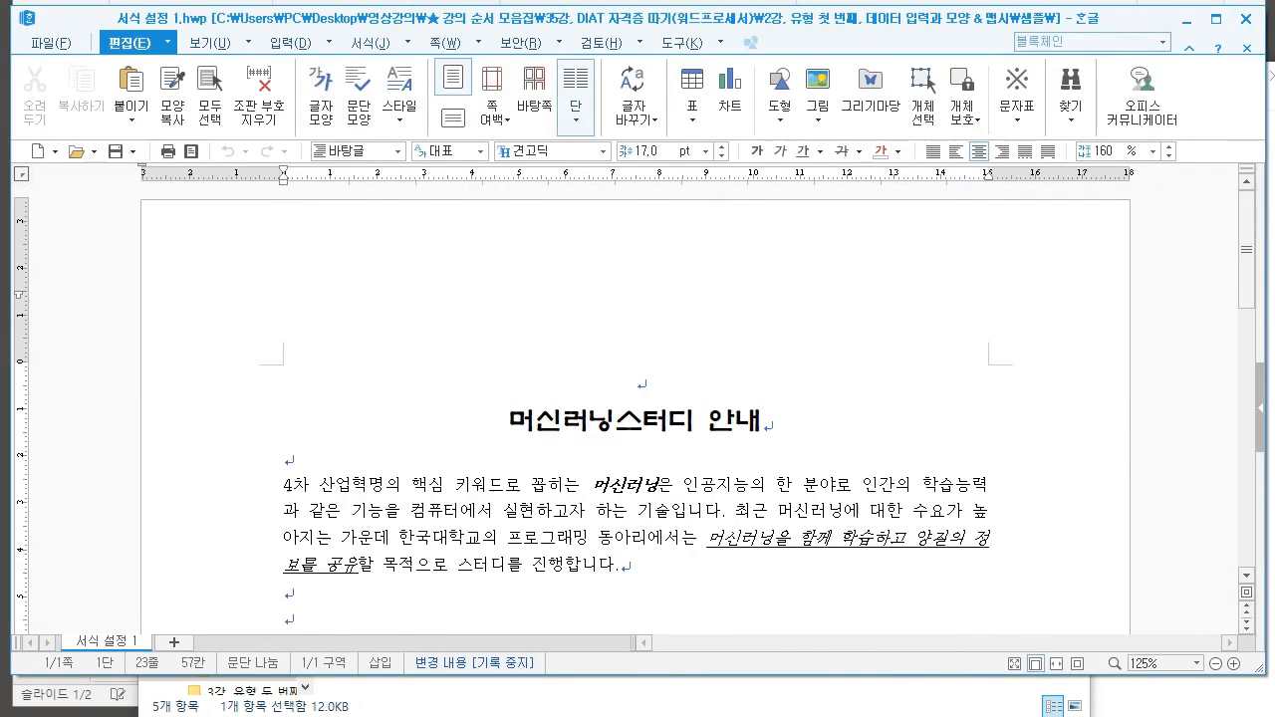
Examine the formatted titles and body paragraphs in 서식 설정 1, highlighting the 머신러닝스터디 안내 and 선비인성체험프로그램 sections
{"action": "scroll", "coordinate": [635, 409], "scroll_direction": "up", "scroll_amount": 9}
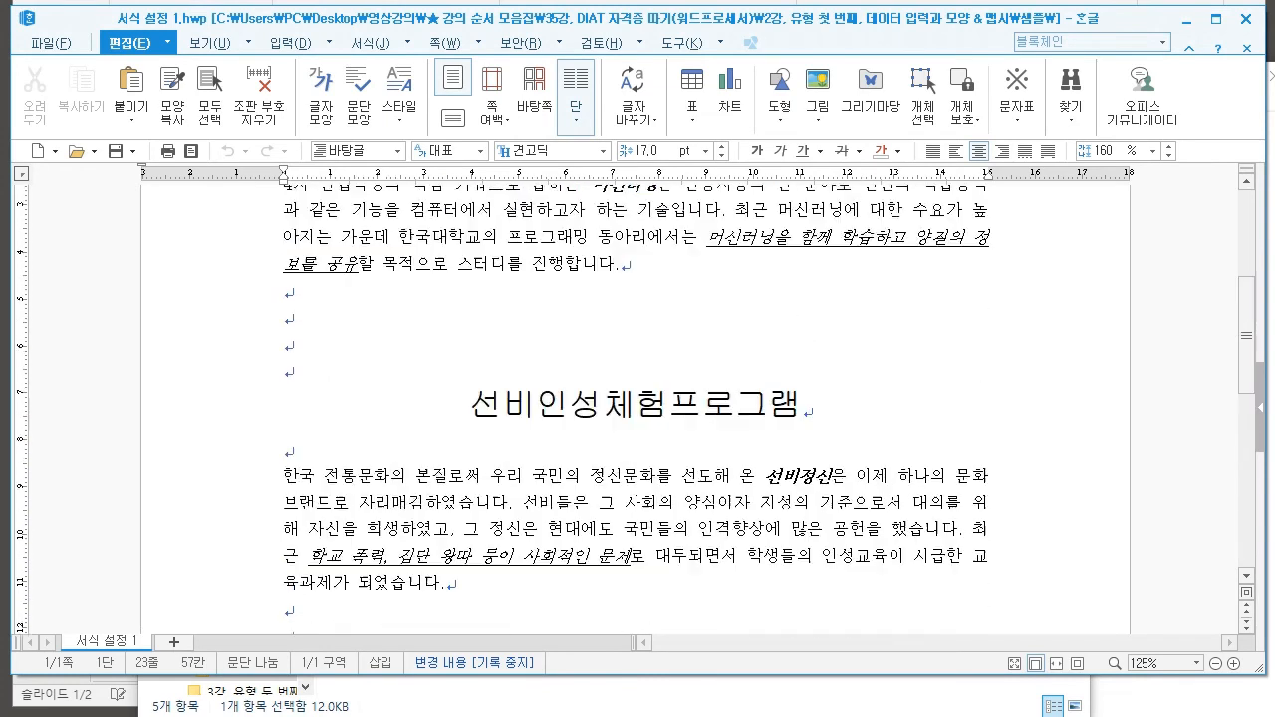
{"action": "scroll", "coordinate": [636, 409], "scroll_direction": "down", "scroll_amount": 2}
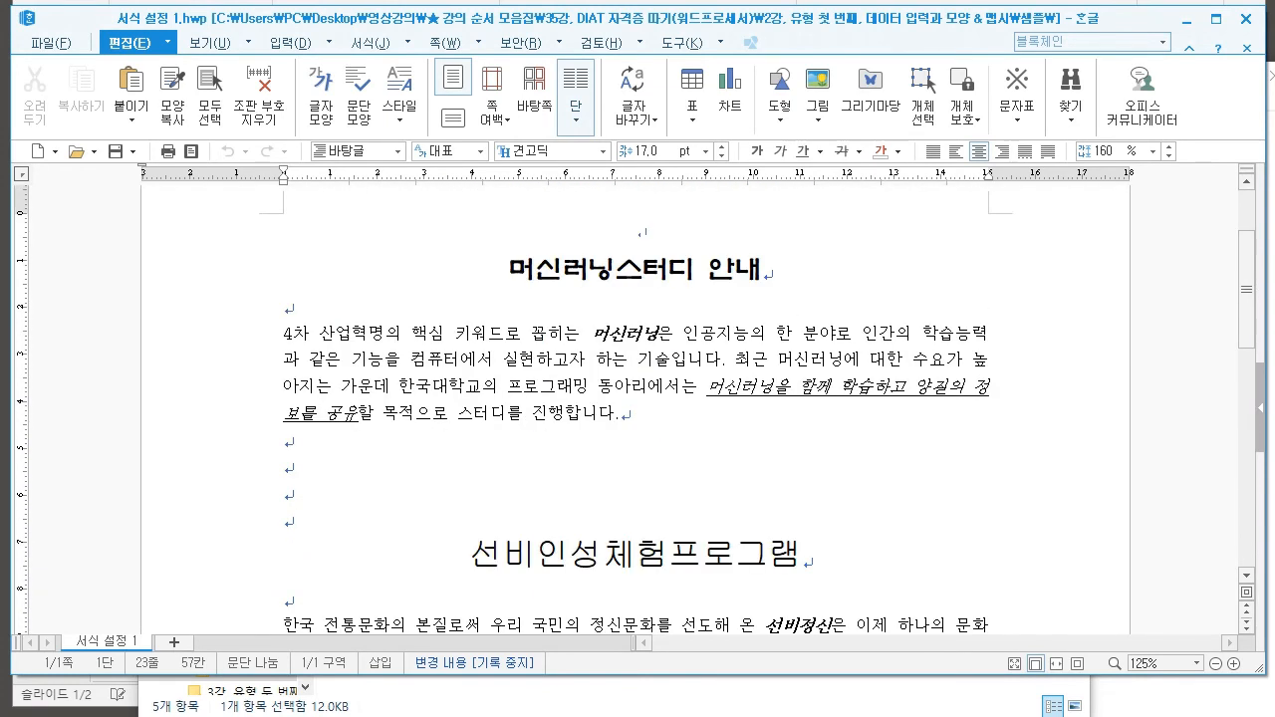
{"action": "left_click_drag", "start_coordinate": [510, 270], "coordinate": [765, 270]}
{"action": "left_click", "coordinate": [765, 270]}
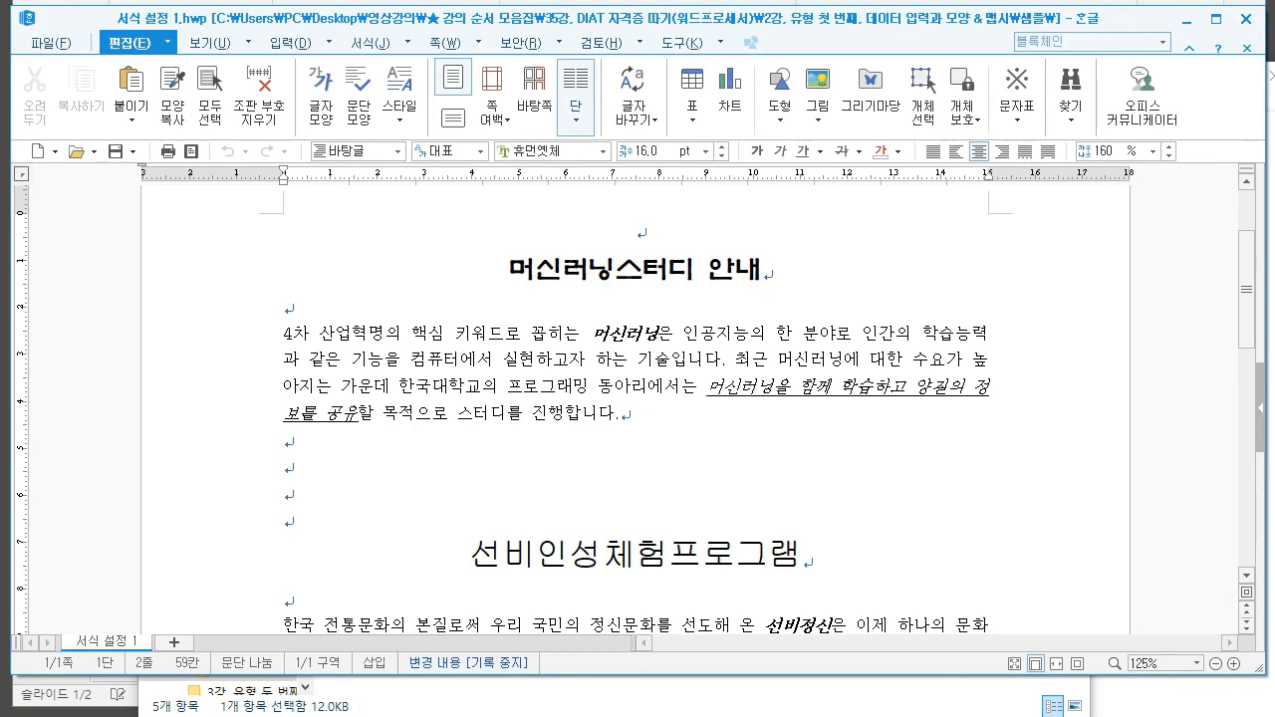
{"action": "left_click_drag", "start_coordinate": [284, 339], "coordinate": [619, 414]}
{"action": "scroll", "coordinate": [635, 409], "scroll_direction": "down", "scroll_amount": 1}
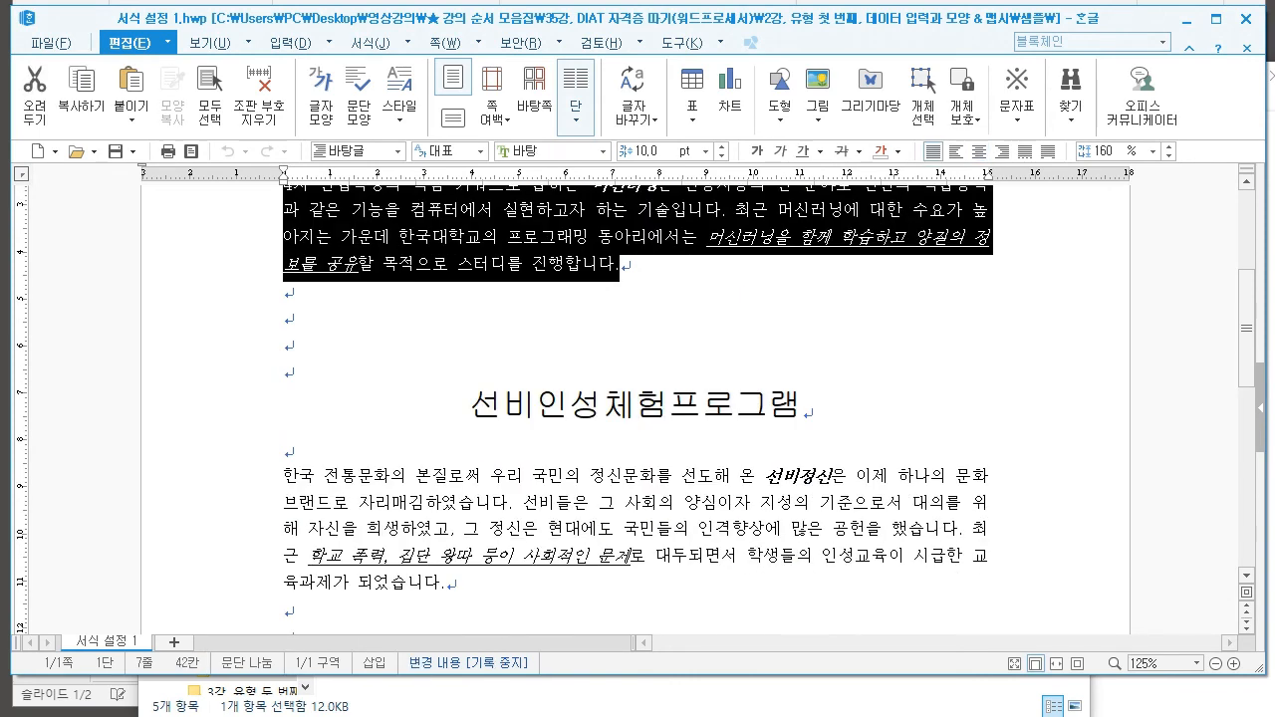
{"action": "left_click_drag", "start_coordinate": [473, 407], "coordinate": [446, 582]}
{"action": "scroll", "coordinate": [446, 582], "scroll_direction": "down", "scroll_amount": 2}
{"action": "left_click_drag", "start_coordinate": [525, 426], "coordinate": [706, 568]}
{"action": "left_click", "coordinate": [706, 568]}
{"action": "scroll", "coordinate": [707, 568], "scroll_direction": "up", "scroll_amount": 4}
{"action": "scroll", "coordinate": [636, 399], "scroll_direction": "up", "scroll_amount": 3}
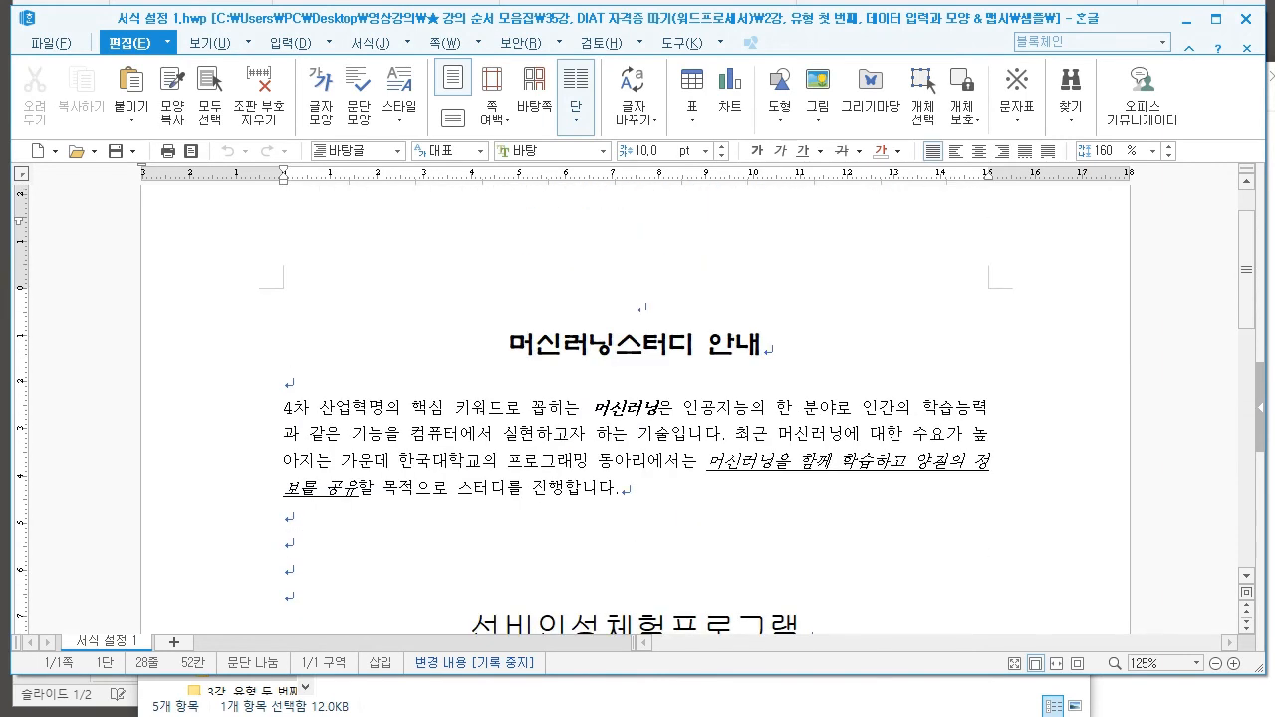
Check the 글자 모양 settings of the title 머신러닝스터디 안내 without changing them
{"action": "scroll", "coordinate": [636, 398], "scroll_direction": "down", "scroll_amount": 1}
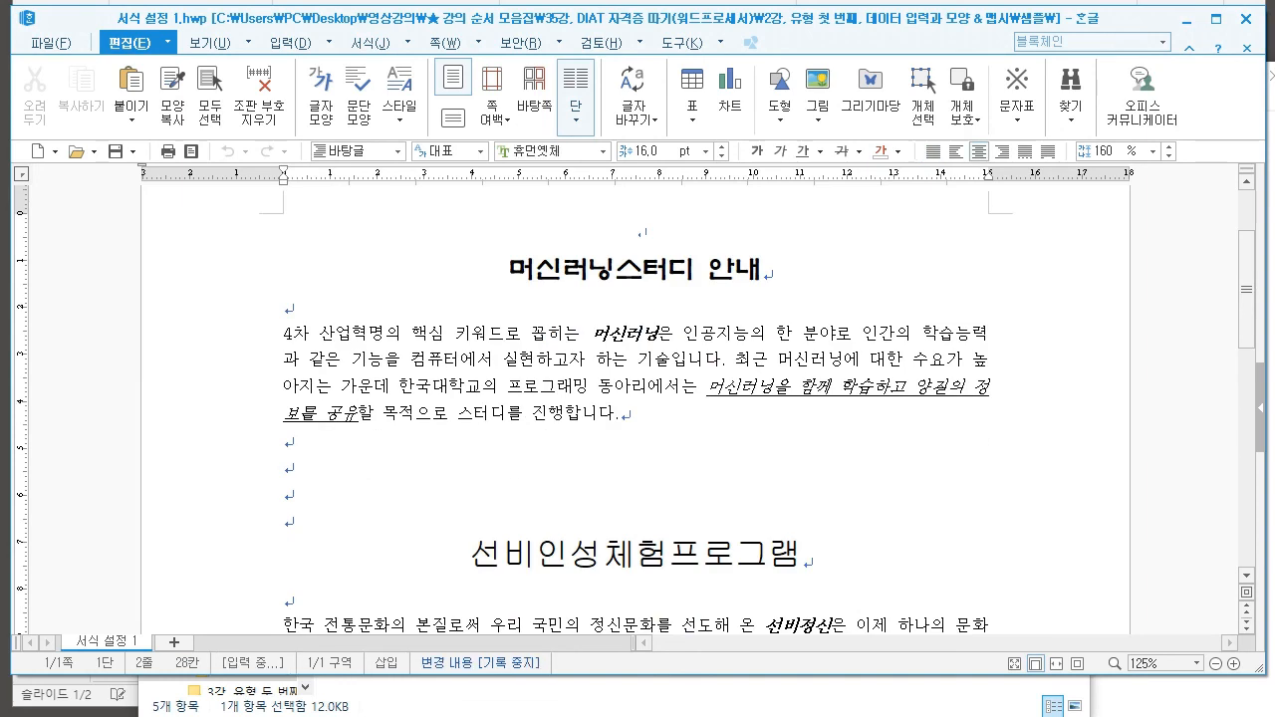
{"action": "left_click_drag", "start_coordinate": [509, 269], "coordinate": [736, 277]}
{"action": "left_click_drag", "start_coordinate": [509, 270], "coordinate": [764, 273]}
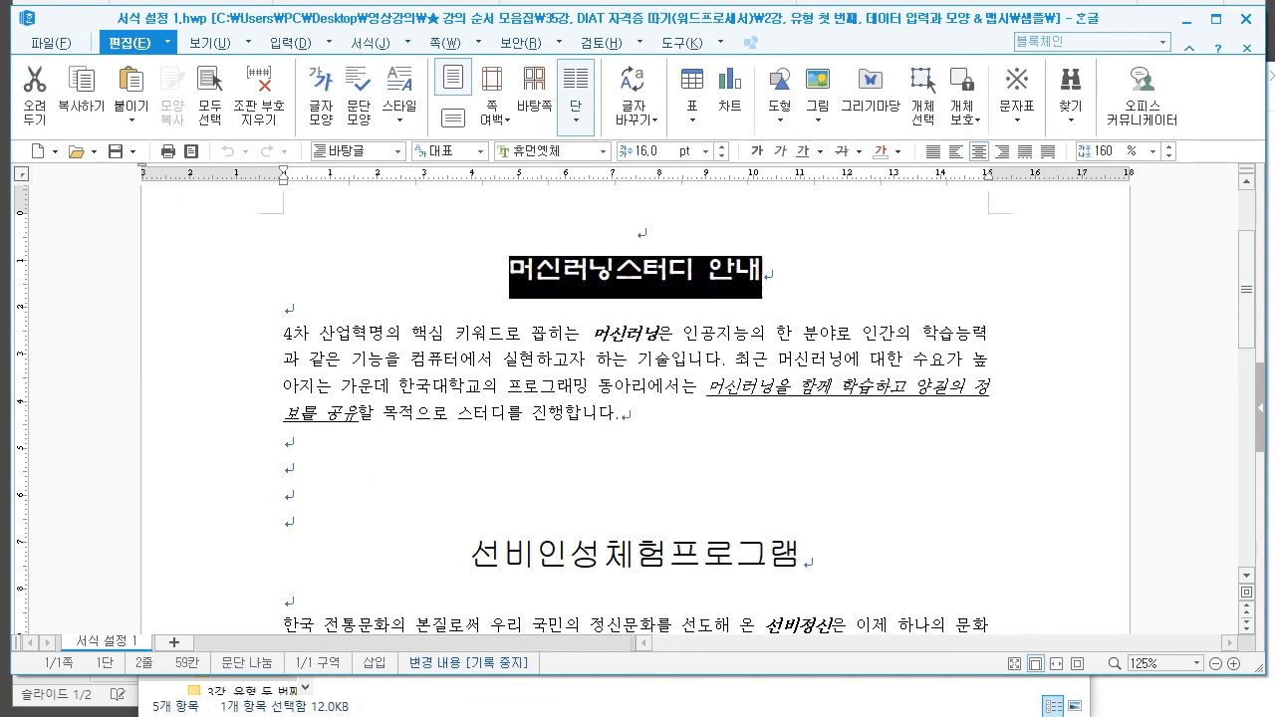
{"action": "key", "text": "alt+l"}
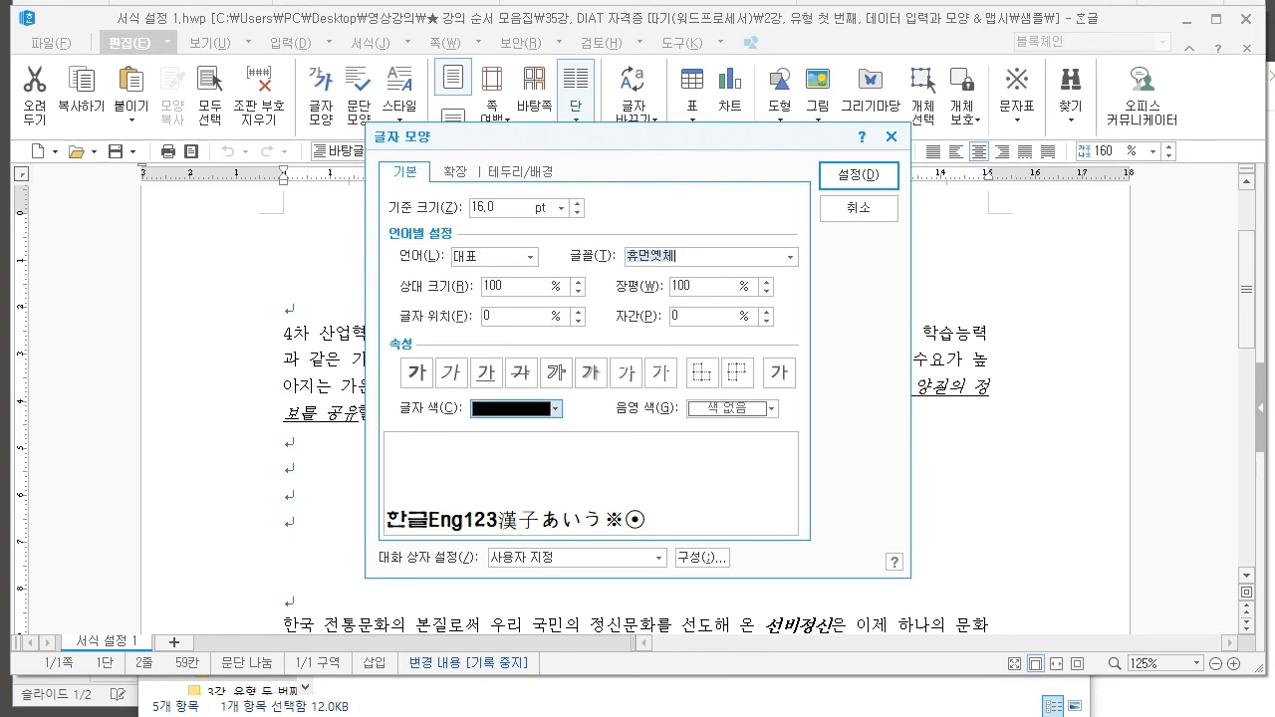
{"action": "left_click", "coordinate": [859, 175]}
{"action": "left_click", "coordinate": [286, 309]}
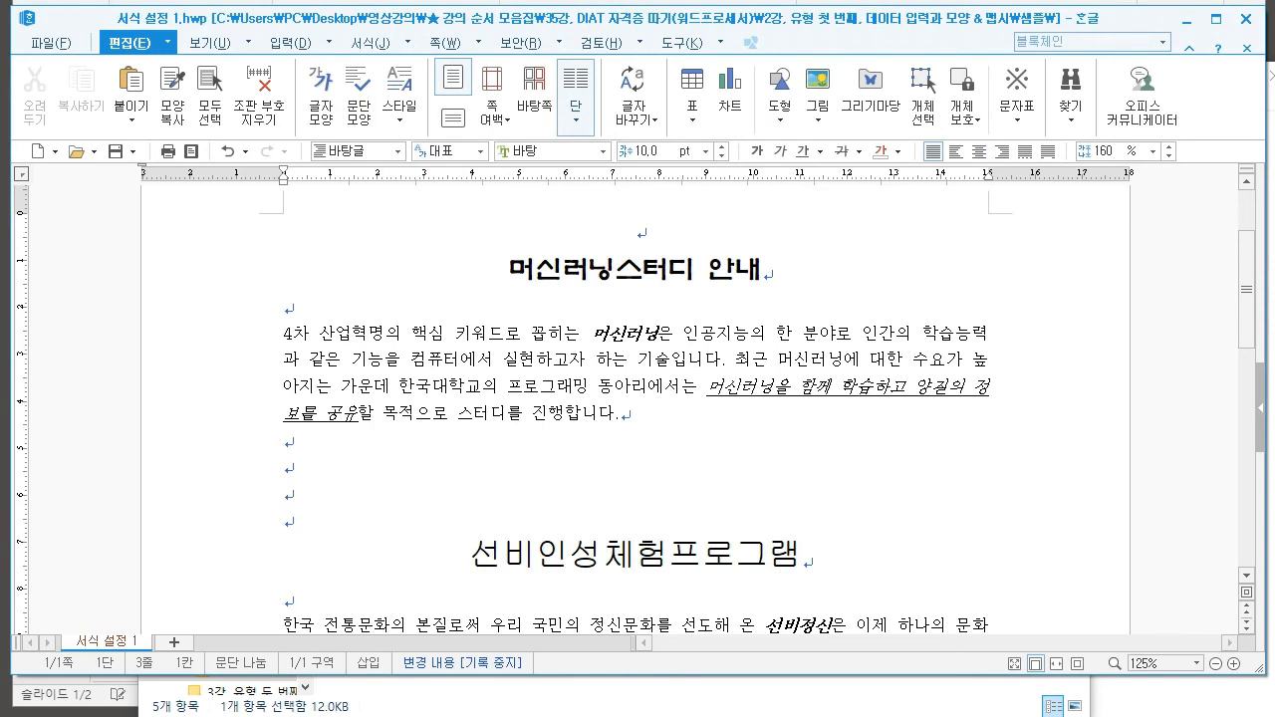
Check the 글자 모양 attributes of the bold italic word 머신러닝 in the first body paragraph
{"action": "left_click", "coordinate": [583, 334]}
{"action": "triple_click", "coordinate": [583, 333]}
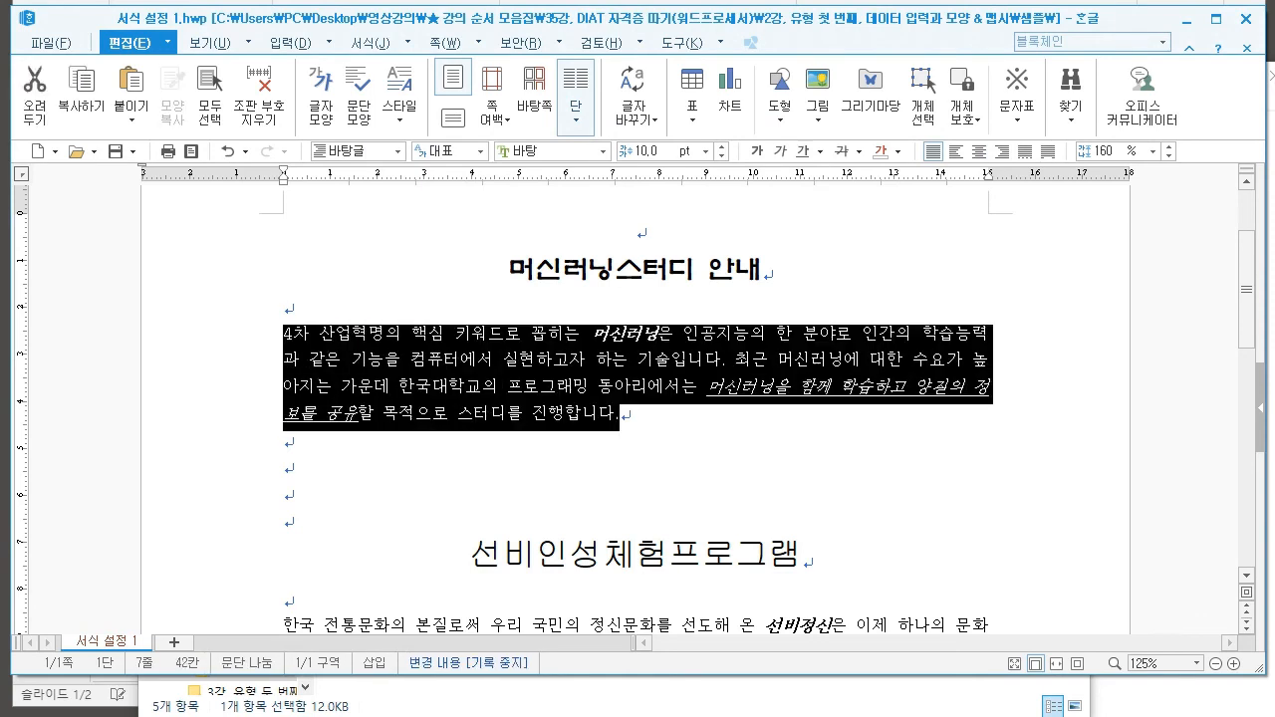
{"action": "key", "text": "Escape"}
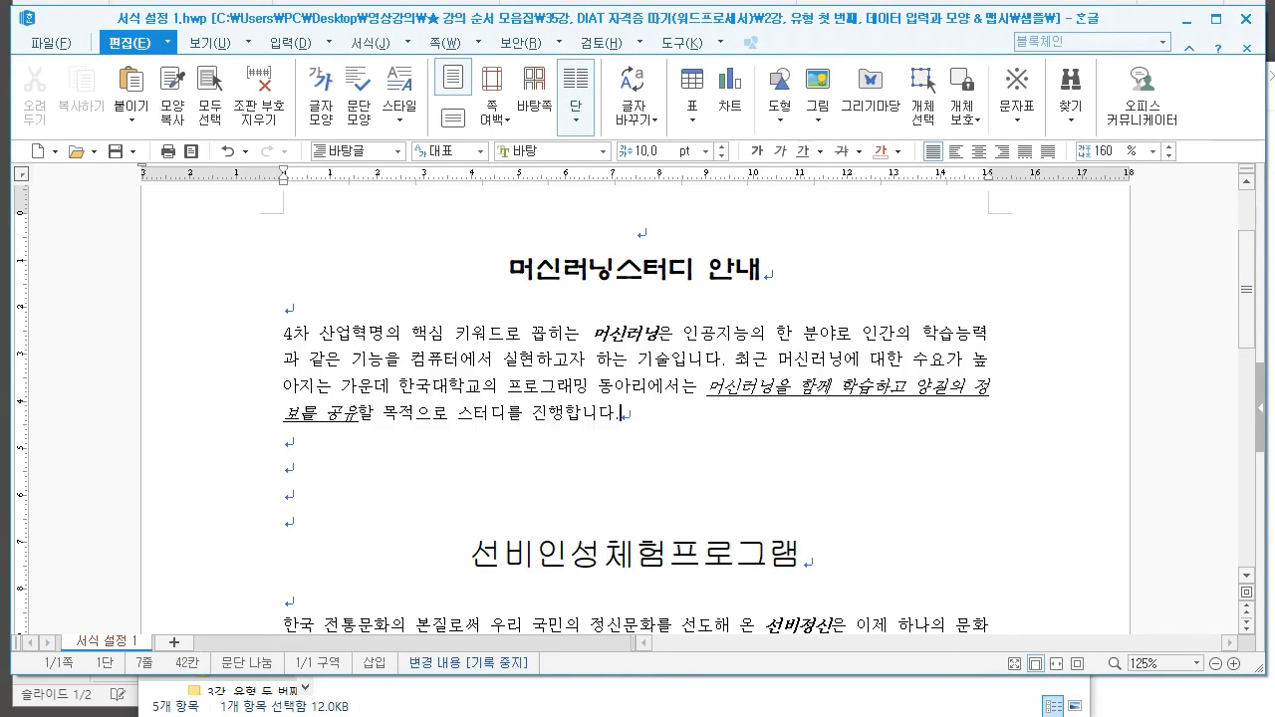
{"action": "left_click_drag", "start_coordinate": [591, 335], "coordinate": [657, 337]}
{"action": "left_click_drag", "start_coordinate": [724, 388], "coordinate": [357, 416]}
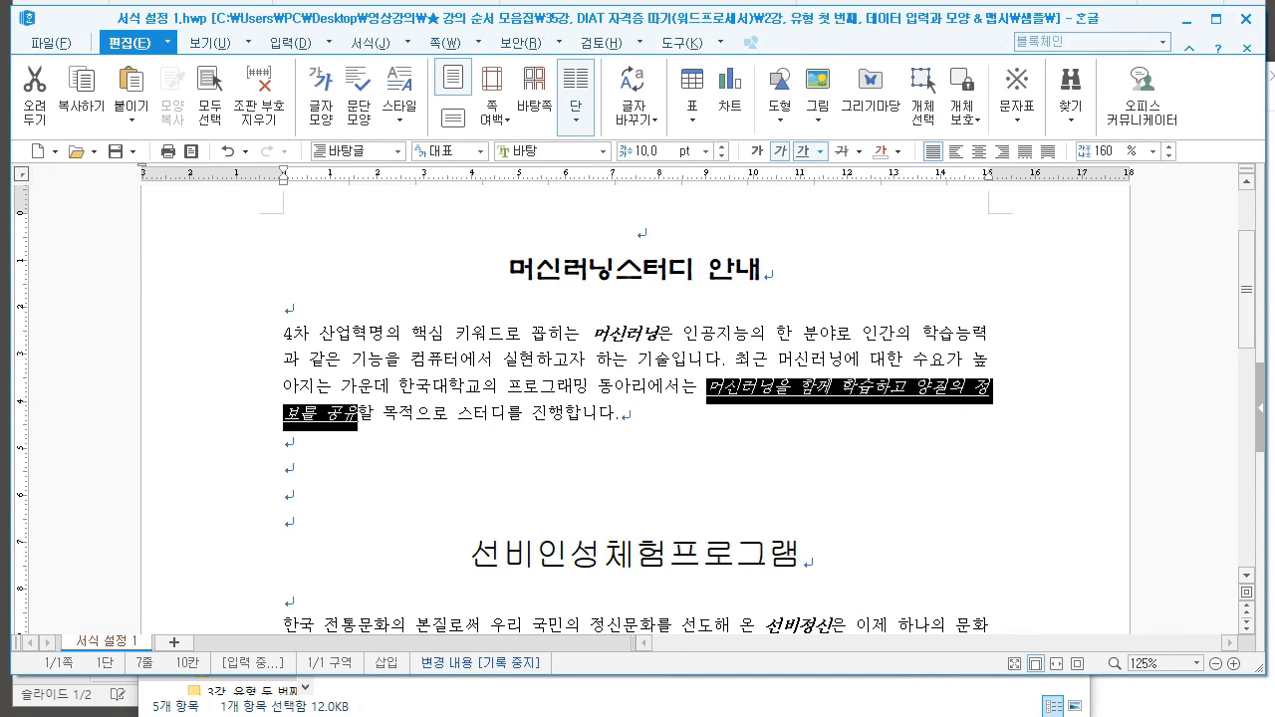
{"action": "left_click_drag", "start_coordinate": [590, 339], "coordinate": [657, 338]}
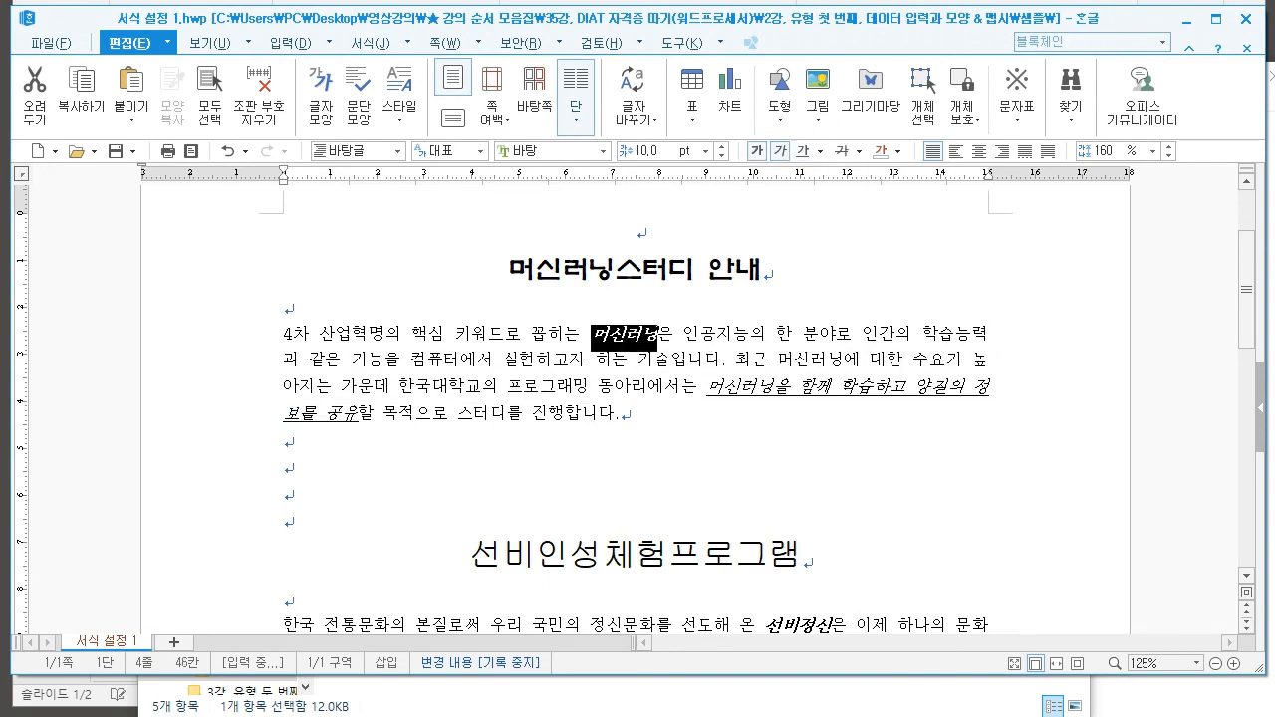
{"action": "key", "text": "alt+l"}
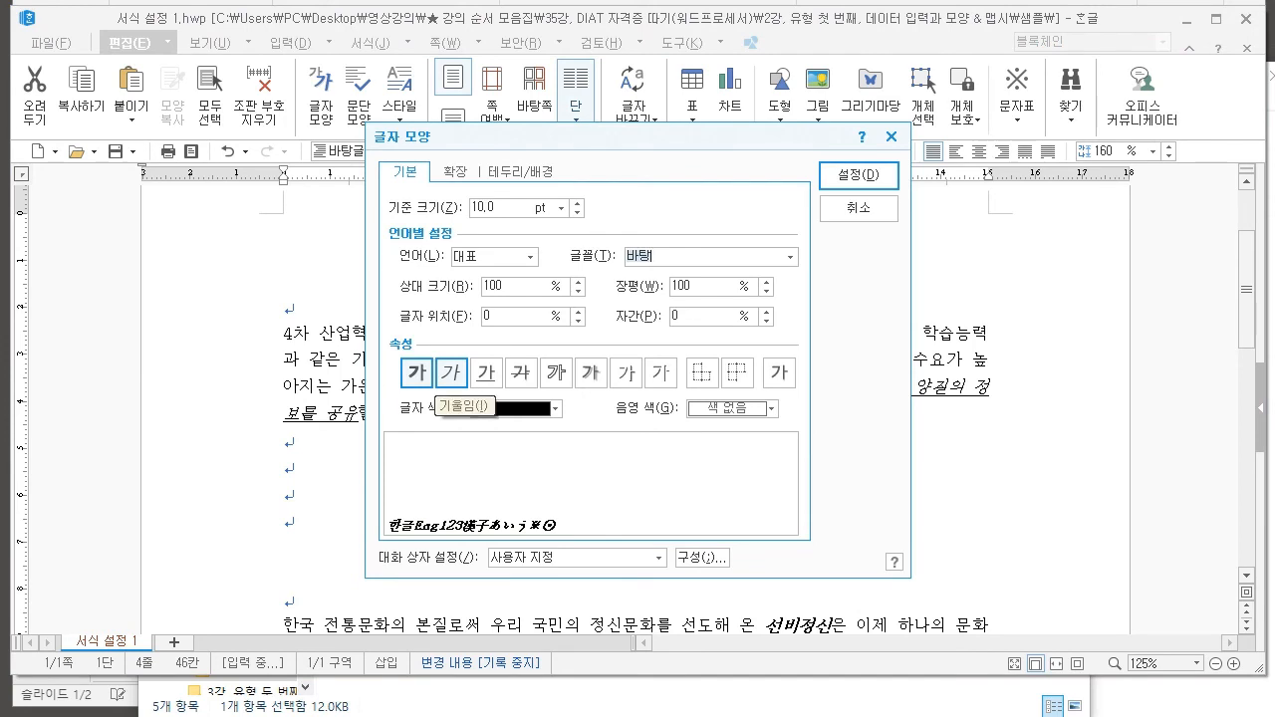
{"action": "key", "text": "Return"}
Check the 글자 모양 attributes of the underlined italic phrase 머신러닝을 함께 학습하고 양질의 정보를 공유
{"action": "left_click_drag", "start_coordinate": [707, 386], "coordinate": [356, 418]}
{"action": "key", "text": "alt+l"}
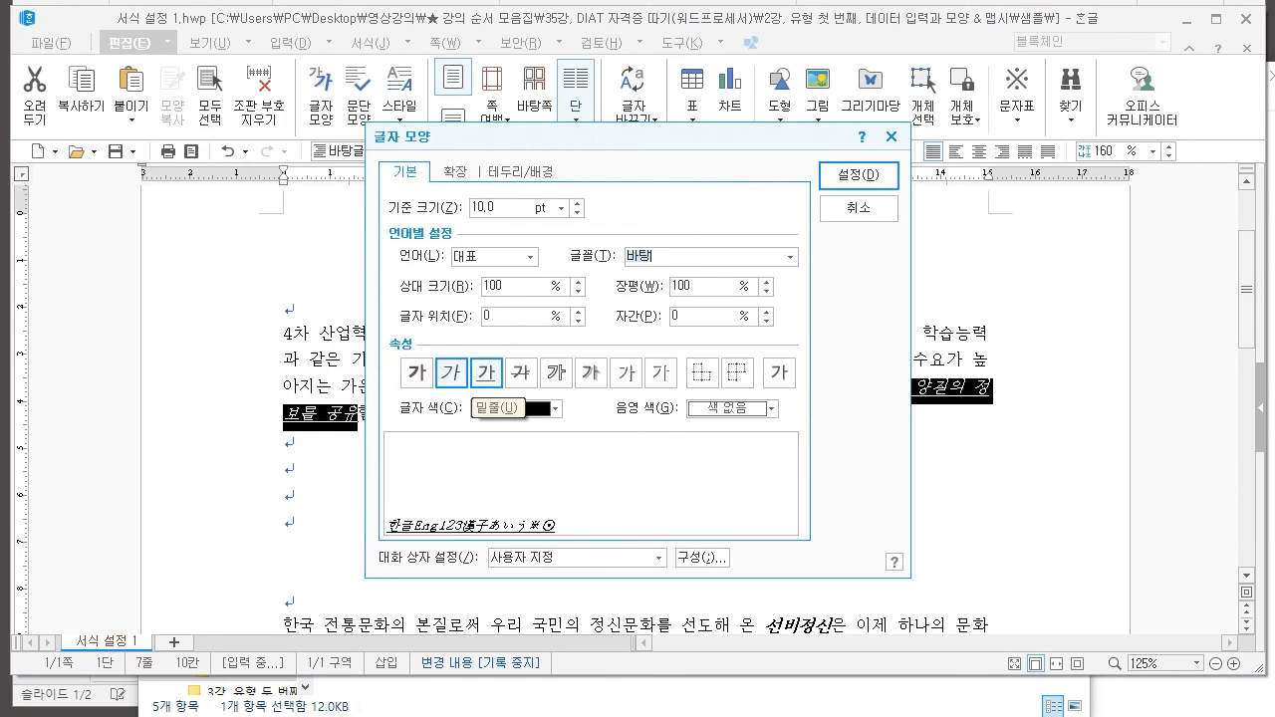
{"action": "key", "text": "Return"}
{"action": "left_click", "coordinate": [445, 332]}
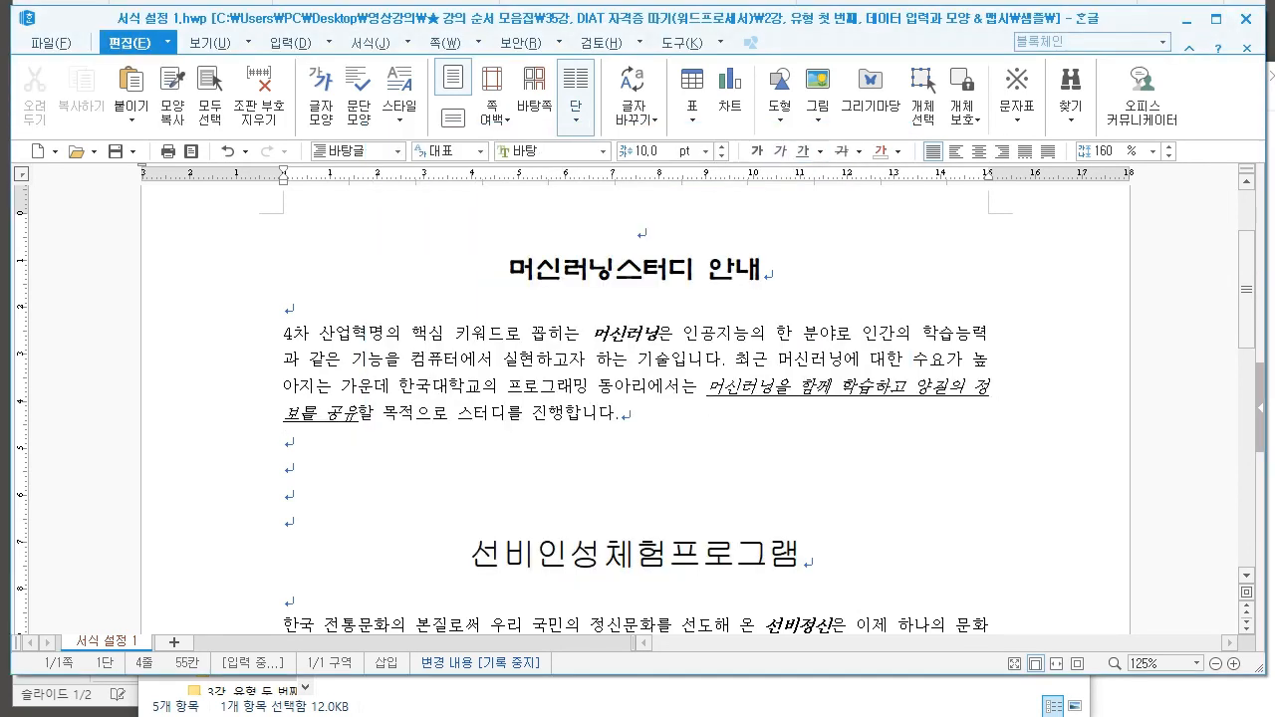
{"action": "left_click_drag", "start_coordinate": [510, 269], "coordinate": [628, 414]}
{"action": "left_click", "coordinate": [628, 414]}
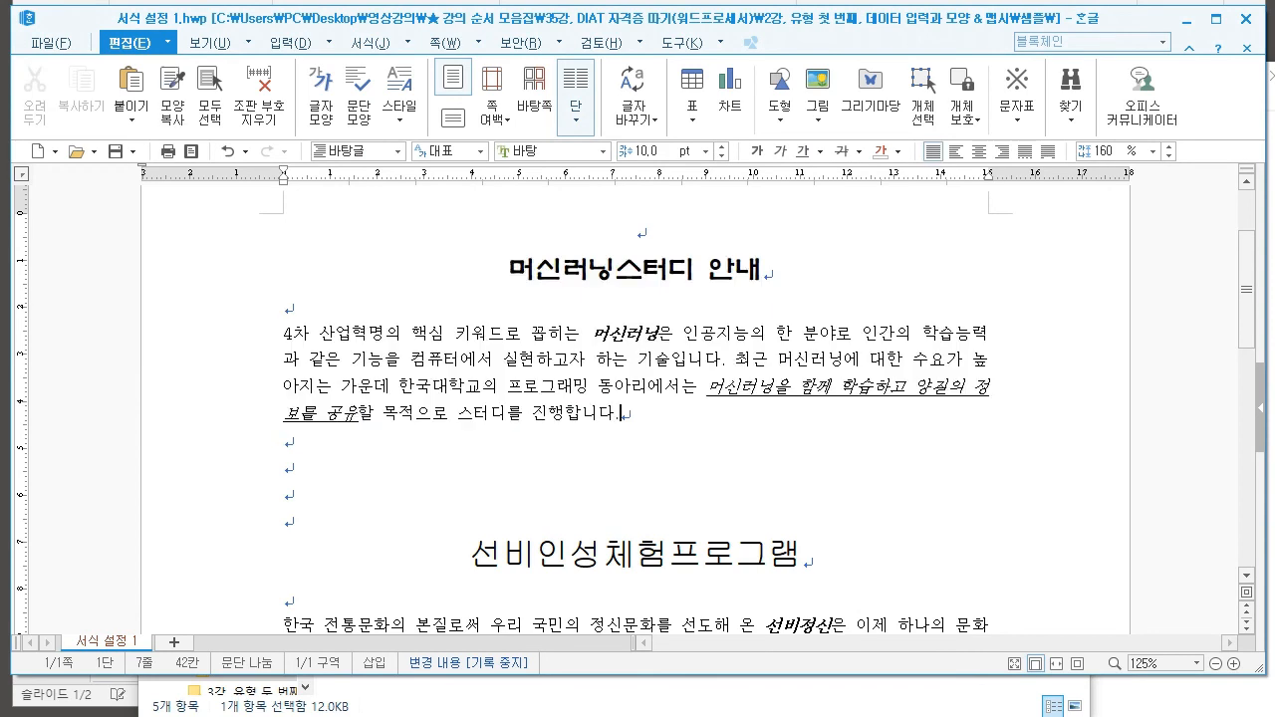
Below the 광양매실축제안내 section's last paragraph, leave a blank line and enter the practice title 광양매실출제안내, followed by another blank line
{"action": "scroll", "coordinate": [628, 414], "scroll_direction": "down", "scroll_amount": 3}
{"action": "scroll", "coordinate": [638, 399], "scroll_direction": "down", "scroll_amount": 4}
{"action": "scroll", "coordinate": [638, 399], "scroll_direction": "up", "scroll_amount": 1}
{"action": "scroll", "coordinate": [638, 399], "scroll_direction": "down", "scroll_amount": 4}
{"action": "scroll", "coordinate": [638, 399], "scroll_direction": "down", "scroll_amount": 4}
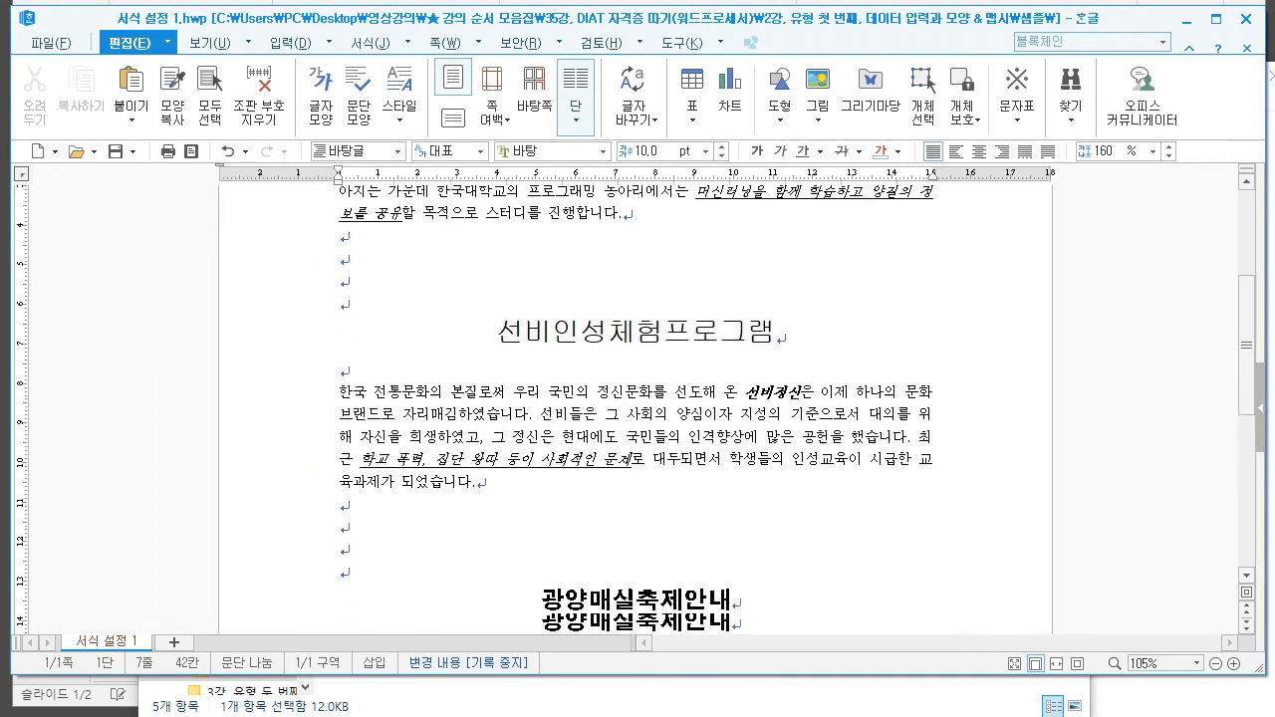
{"action": "scroll", "coordinate": [638, 398], "scroll_direction": "up", "scroll_amount": 1}
{"action": "left_click_drag", "start_coordinate": [565, 246], "coordinate": [927, 321]}
{"action": "left_click", "coordinate": [695, 367]}
{"action": "key", "text": "Return"}
{"action": "key", "text": "Return"}
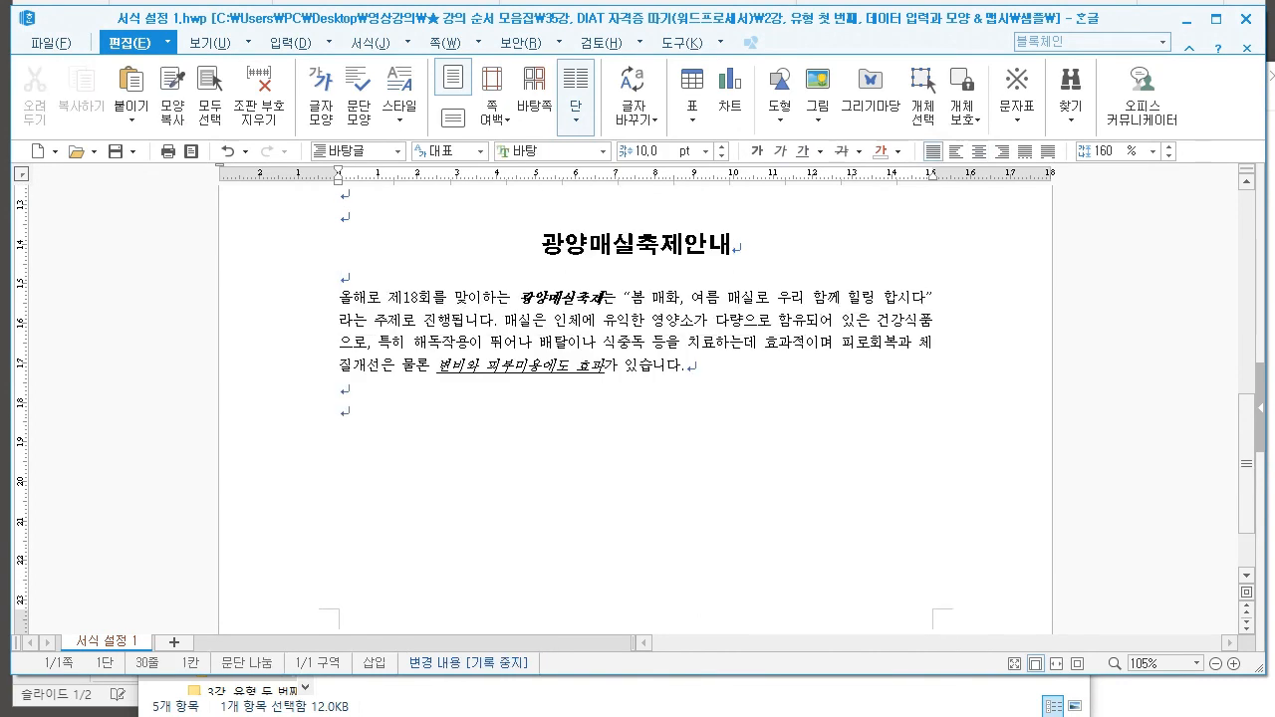
{"action": "type", "text": "광양"}
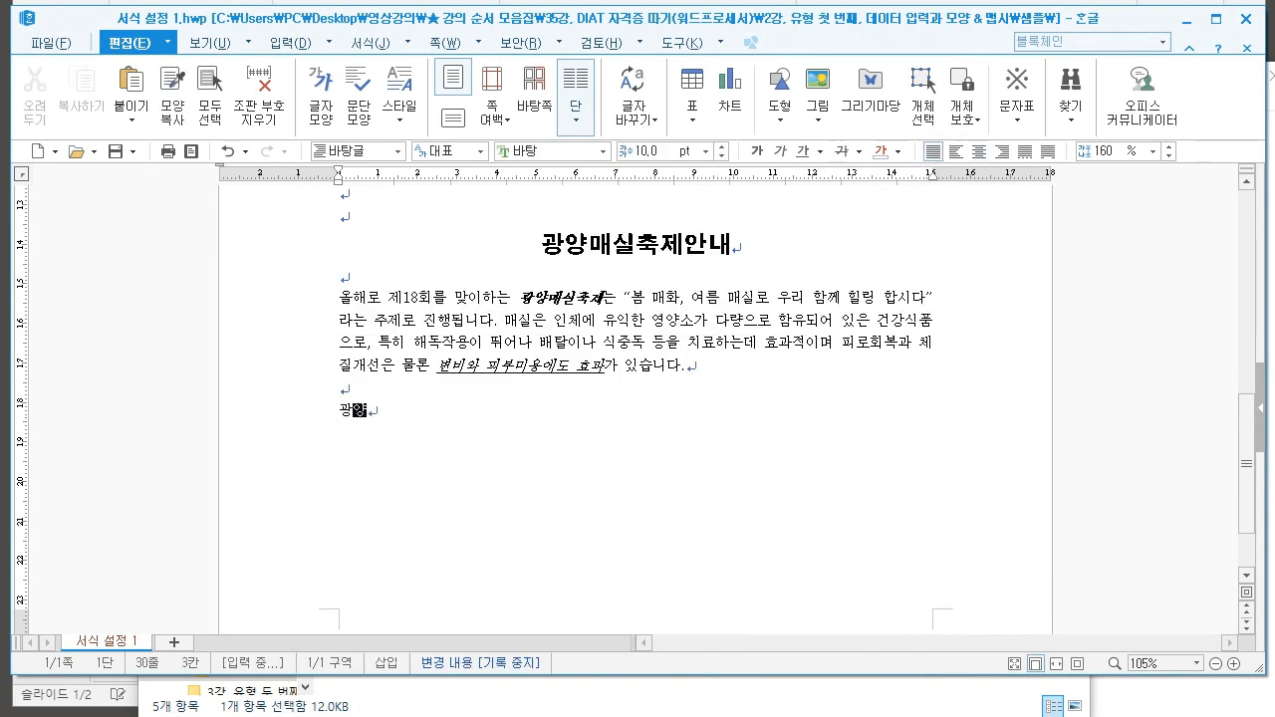
{"action": "type", "text": "매실출ㅈㅔ안내"}
{"action": "key", "text": "Return"}
{"action": "key", "text": "Return"}
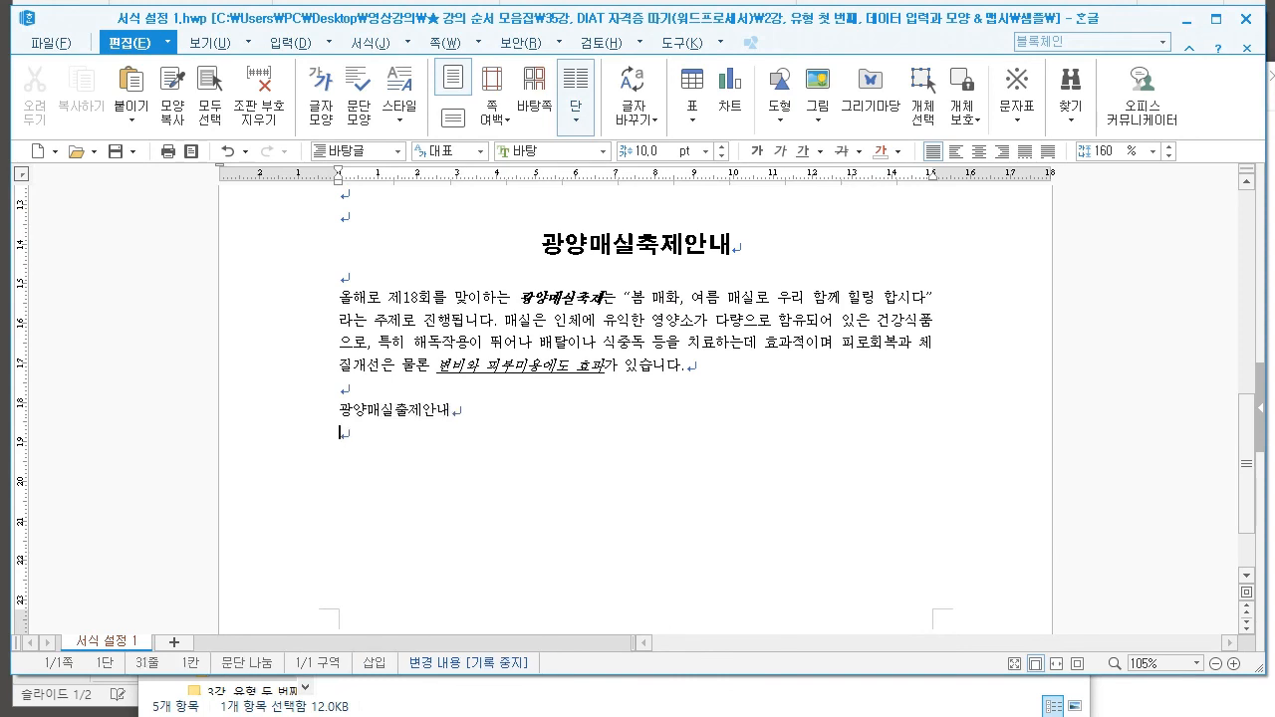
Enter the body text 올해로 제18회를 맞이하는 광양매실출제는 “봄 매화, 여름 매실로 우리 함께 힐링 합시다”라는 주제로 진행됩니다
{"action": "type", "text": "올해로"}
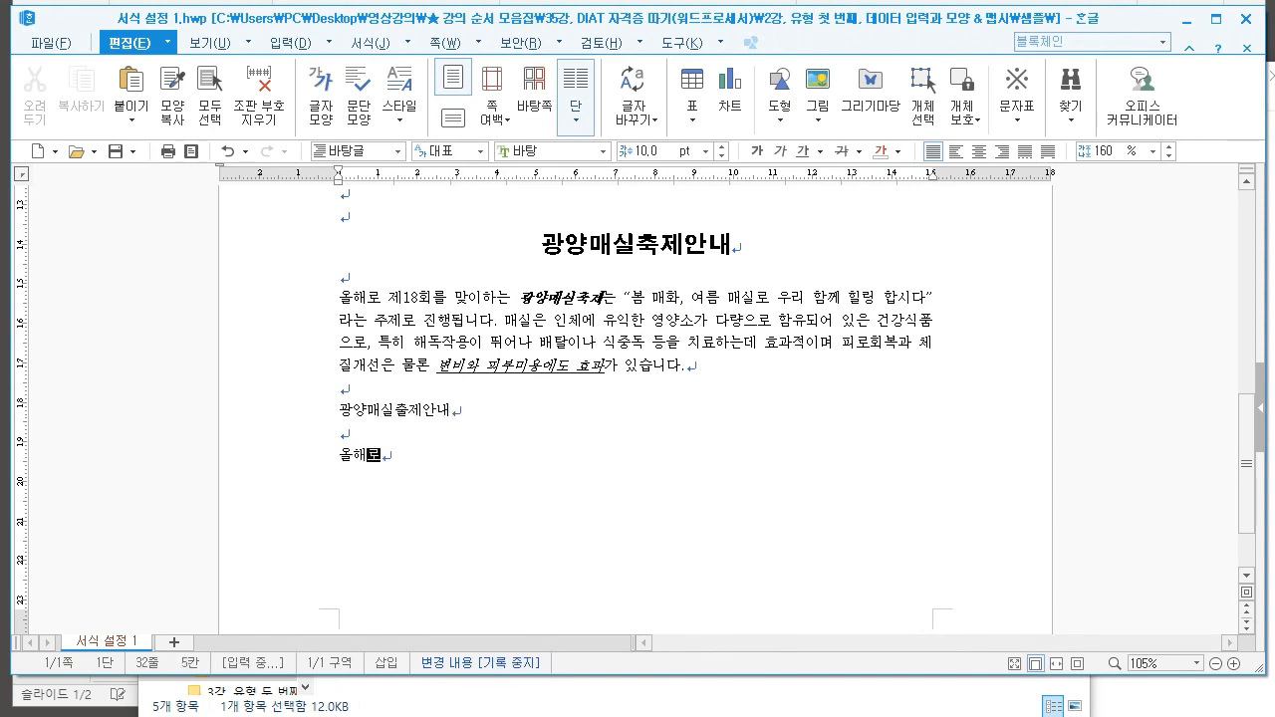
{"action": "type", "text": " 제18ㅎㅚ를 맞이하는 광ㅇ"}
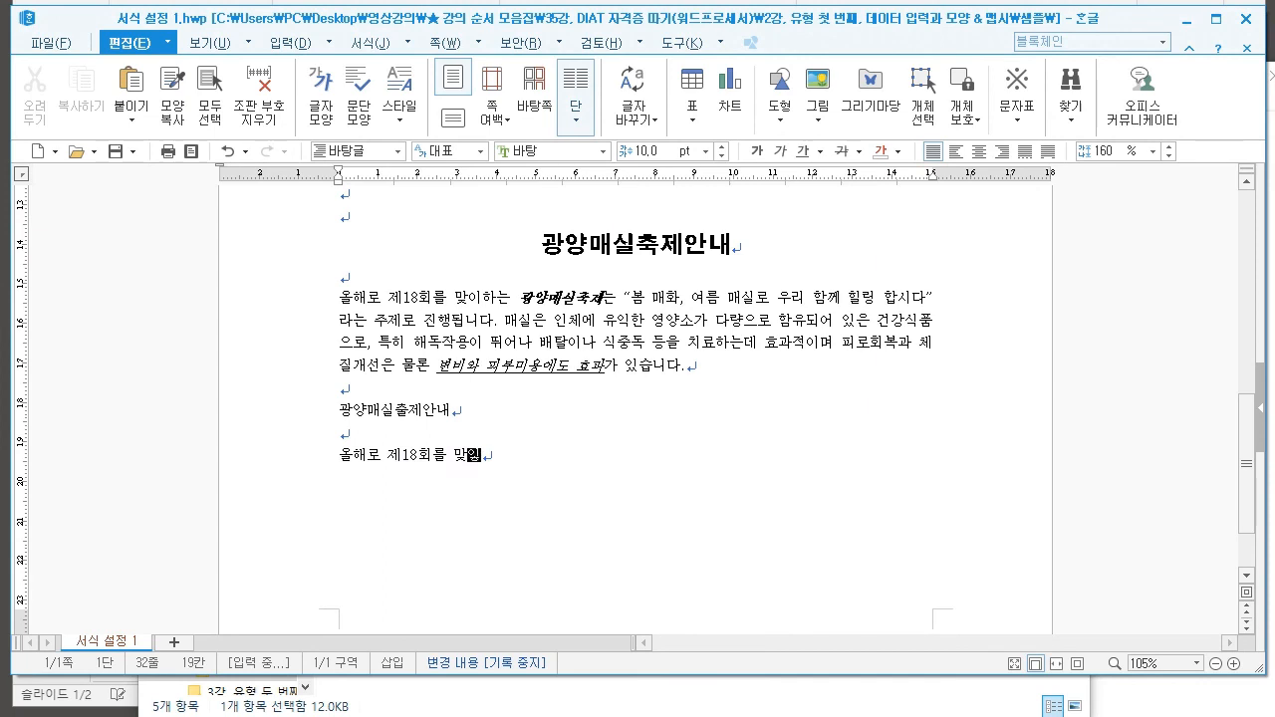
{"action": "type", "text": "ㅑㅇ매실출제는 \"ㅂ"}
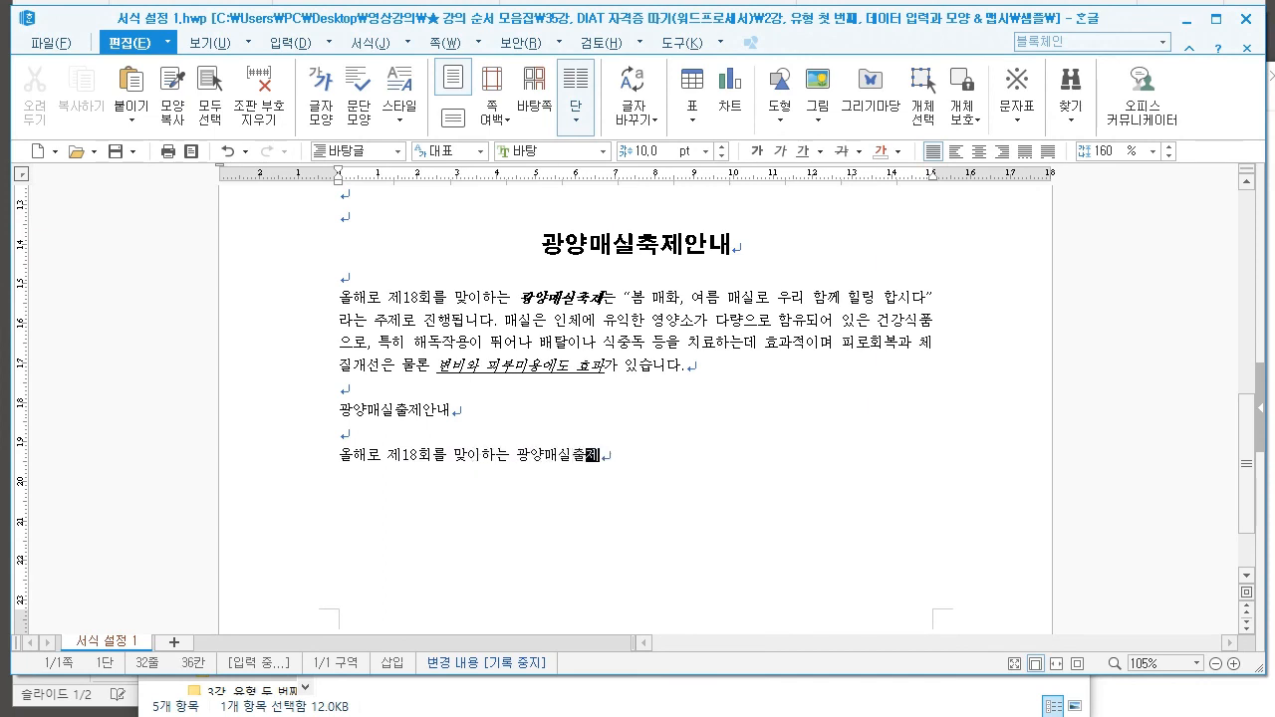
{"action": "type", "text": "ㅗㅁ 매화"}
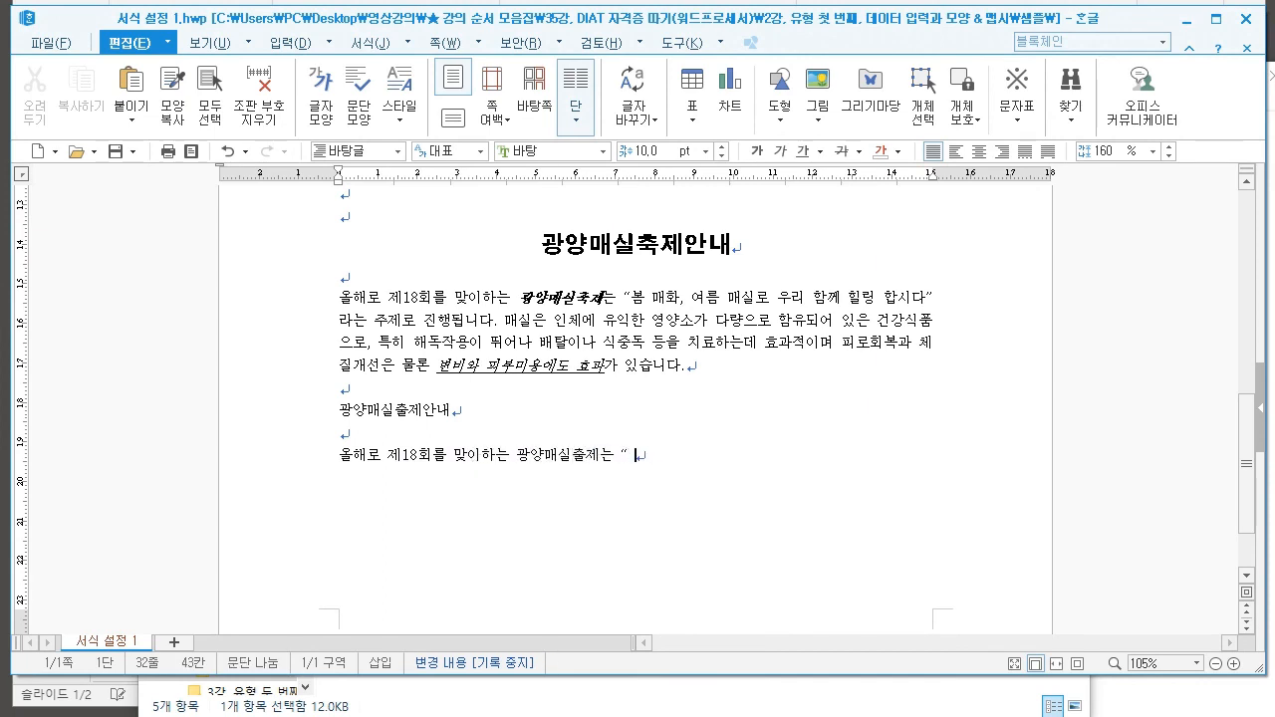
{"action": "type", "text": ", 여"}
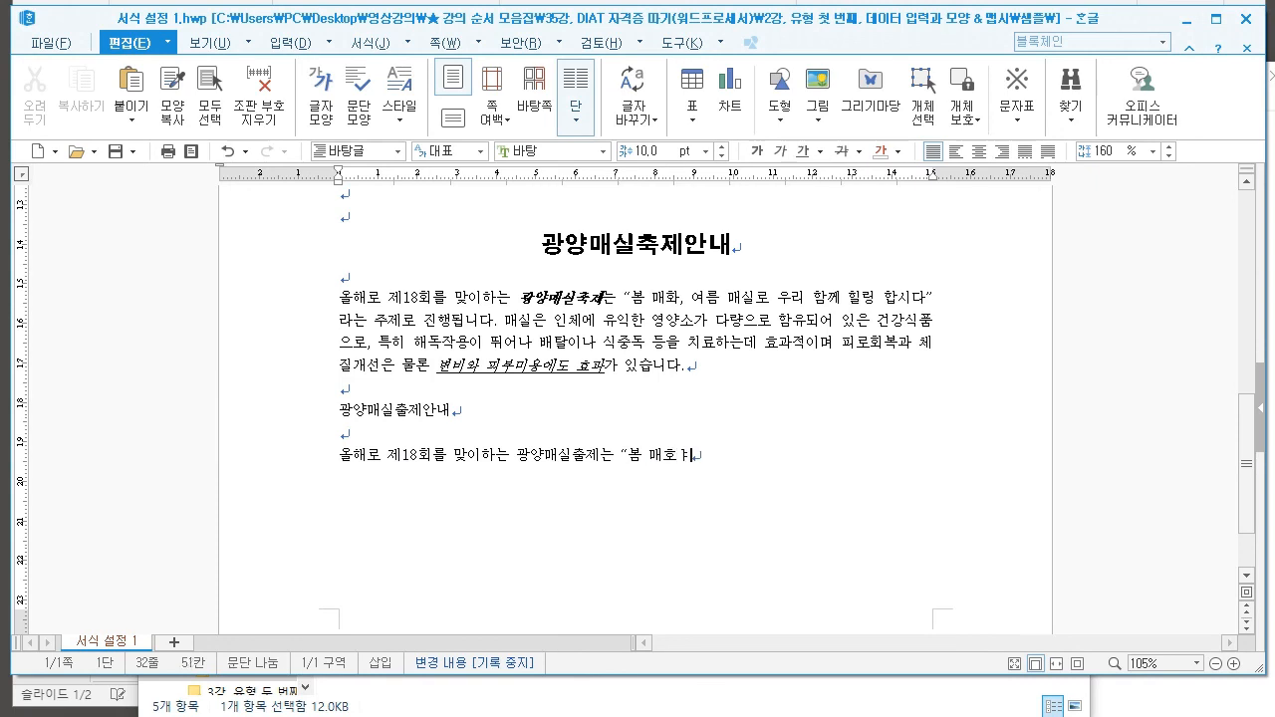
{"action": "type", "text": "름 매실로 우리 함께"}
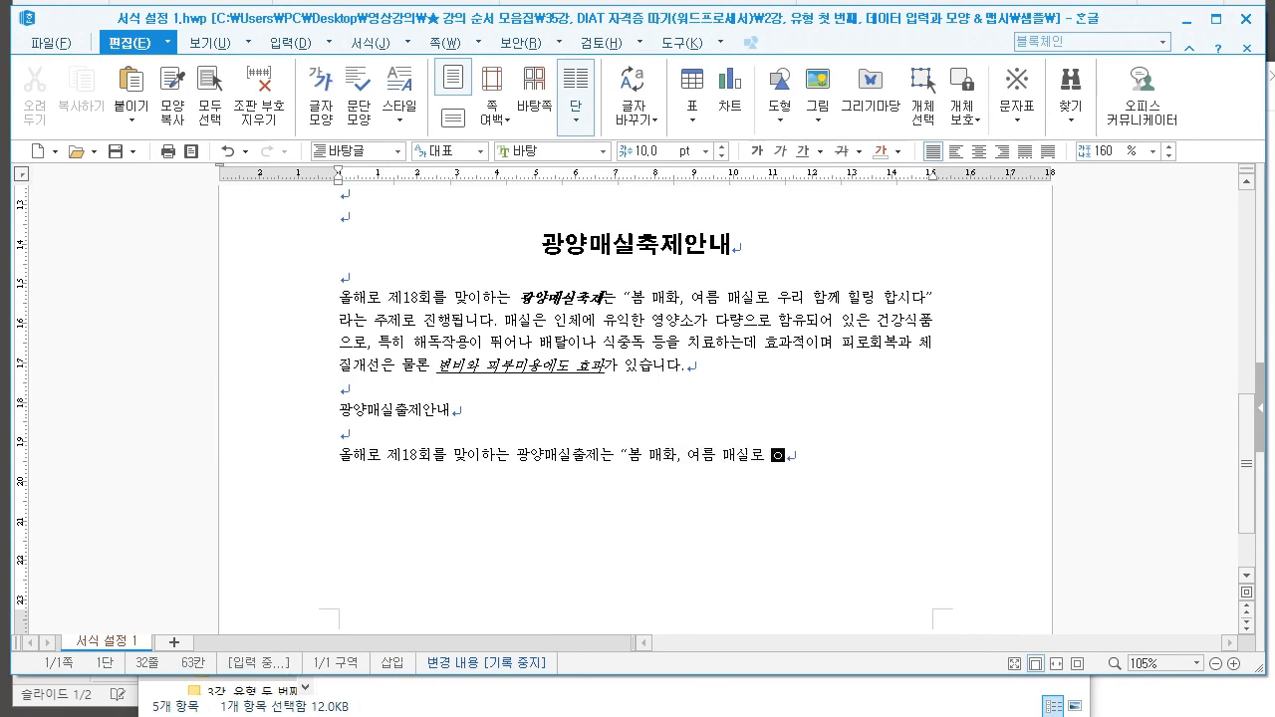
{"action": "type", "text": " 힐링 합시다”"}
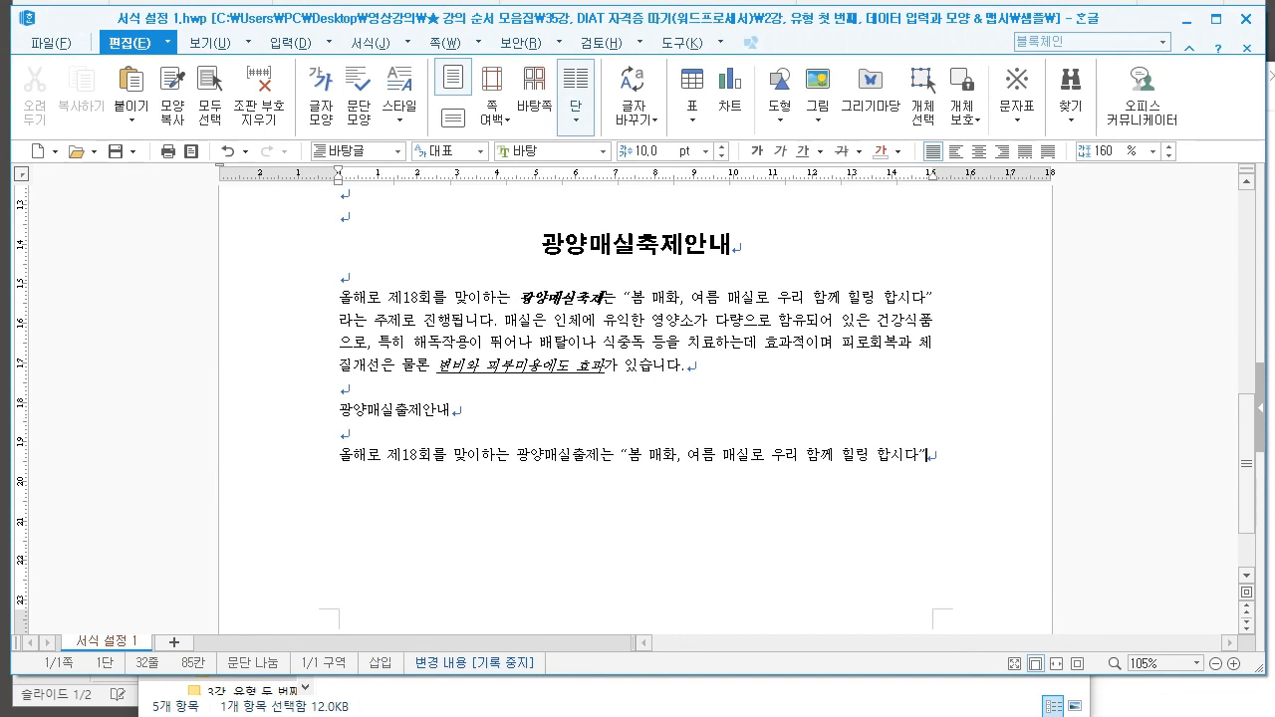
{"action": "type", "text": "라는 주제로 진행됩니다."}
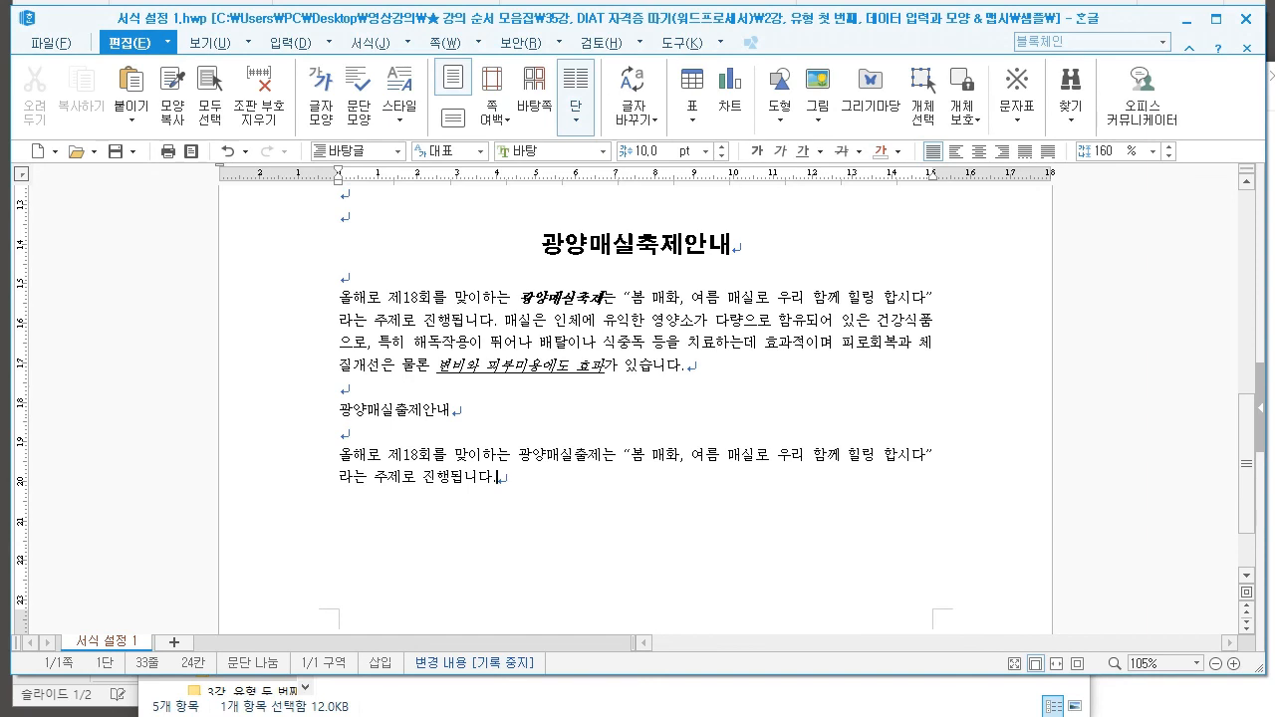
Correct the practice title to 광양매실축제안내 by replacing 출 with 축
{"action": "left_click", "coordinate": [409, 411]}
{"action": "key", "text": "BackSpace"}
{"action": "type", "text": "축"}
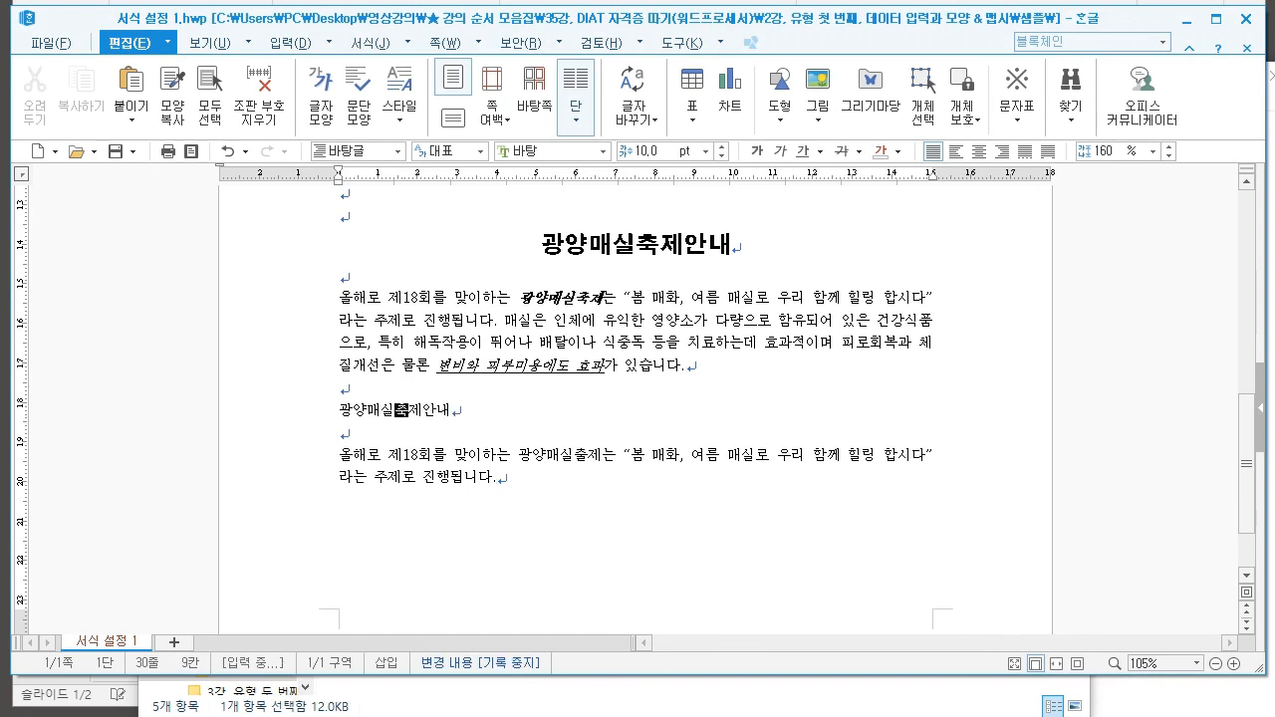
{"action": "left_click", "coordinate": [438, 409]}
{"action": "left_click_drag", "start_coordinate": [340, 410], "coordinate": [497, 479]}
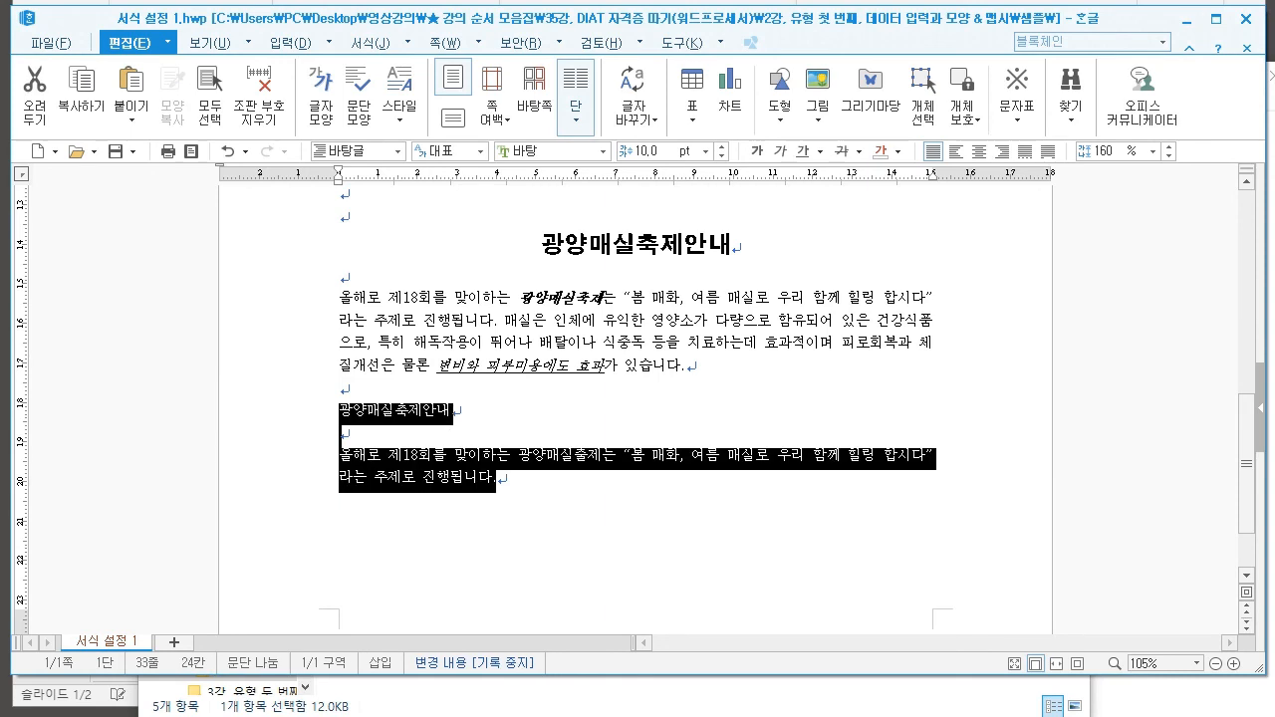
{"action": "left_click", "coordinate": [496, 478]}
Center-align the practice title 광양매실축제안내 through its 문단 모양 settings
{"action": "left_click_drag", "start_coordinate": [340, 410], "coordinate": [451, 412]}
{"action": "key", "text": "alt+l"}
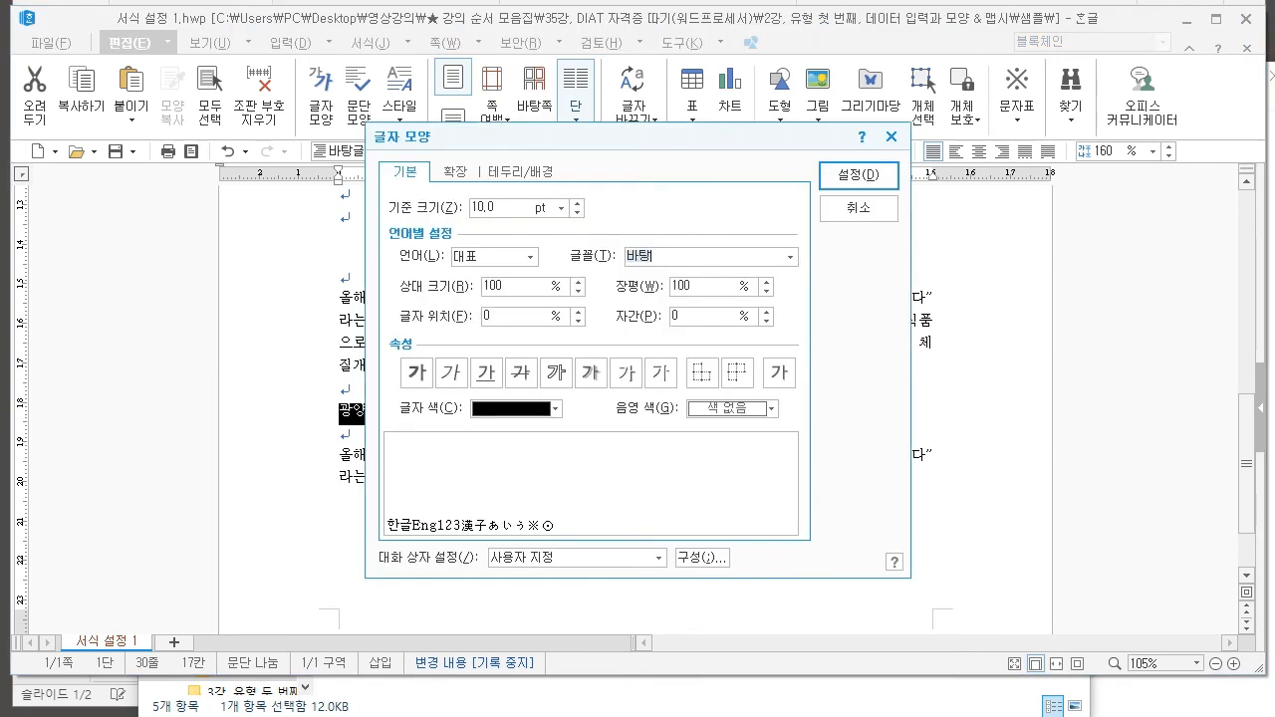
{"action": "key", "text": "Return"}
{"action": "key", "text": "alt+t"}
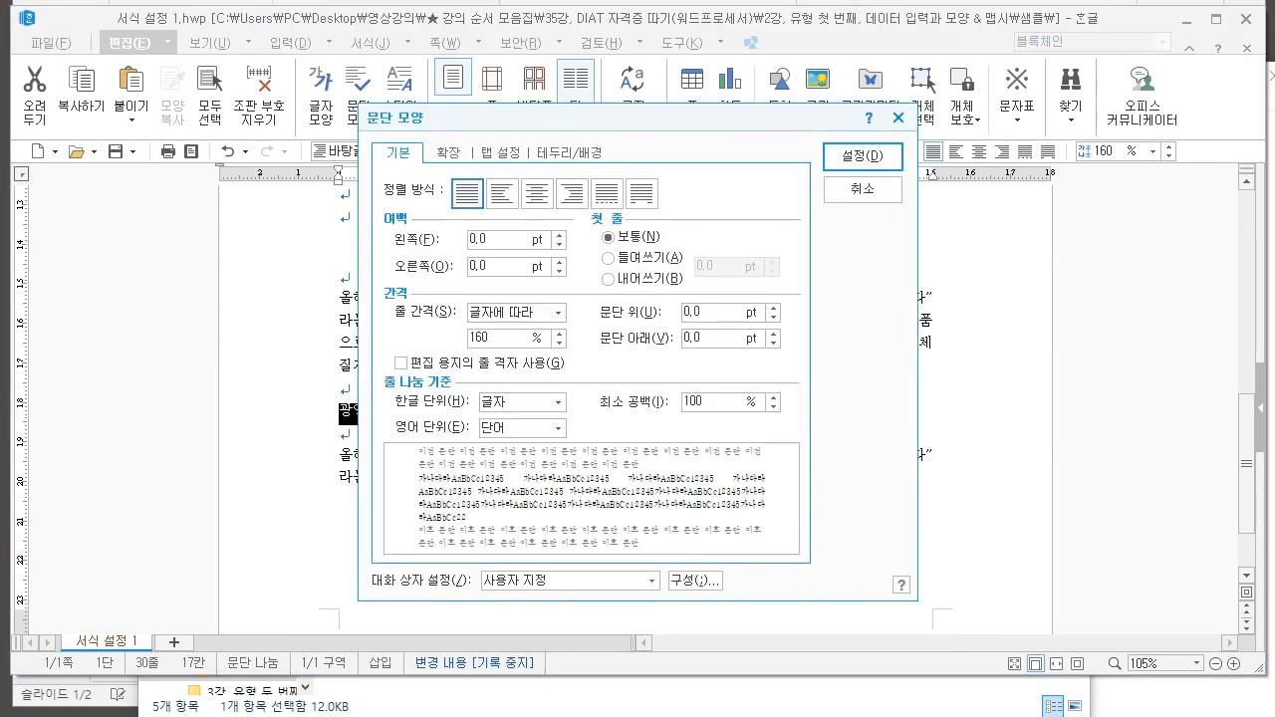
{"action": "left_click", "coordinate": [538, 193]}
{"action": "left_click", "coordinate": [863, 156]}
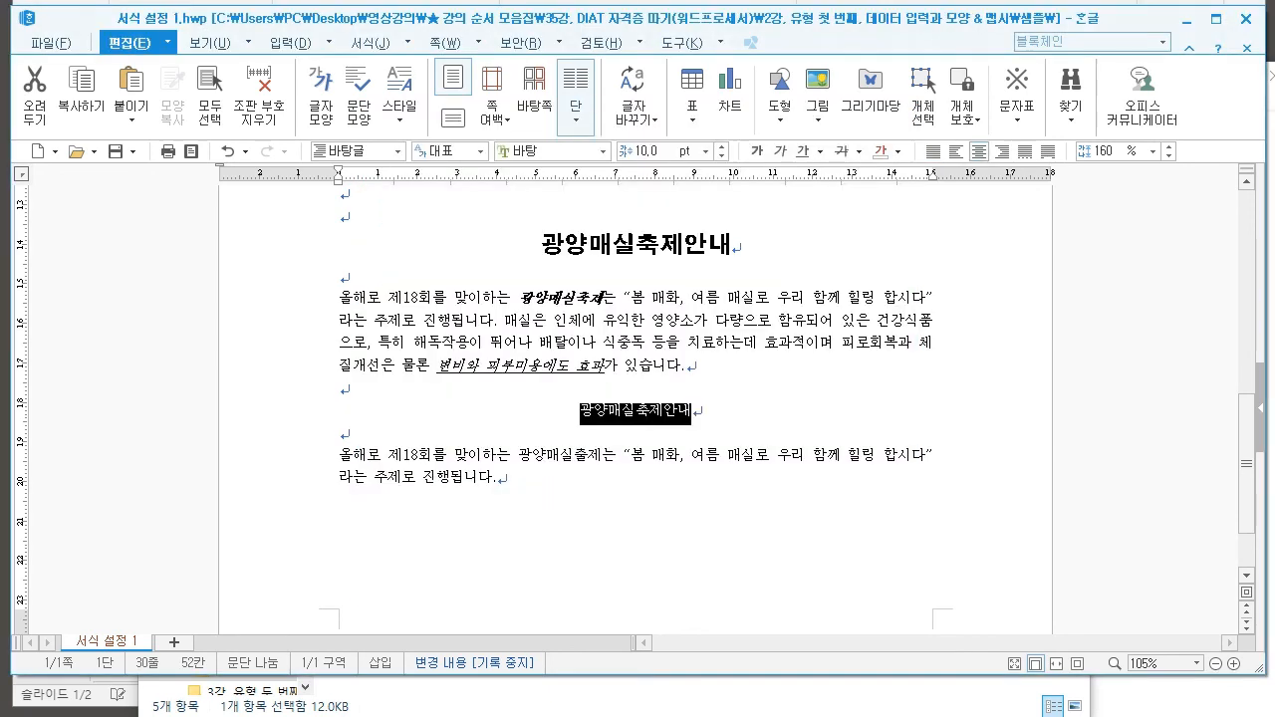
Format the practice title 광양매실축제안내 in bold 굴림체 at 20 pt
{"action": "key", "text": "alt+l"}
{"action": "type", "text": "굴림"}
{"action": "left_click", "coordinate": [653, 294]}
{"action": "left_click", "coordinate": [509, 208]}
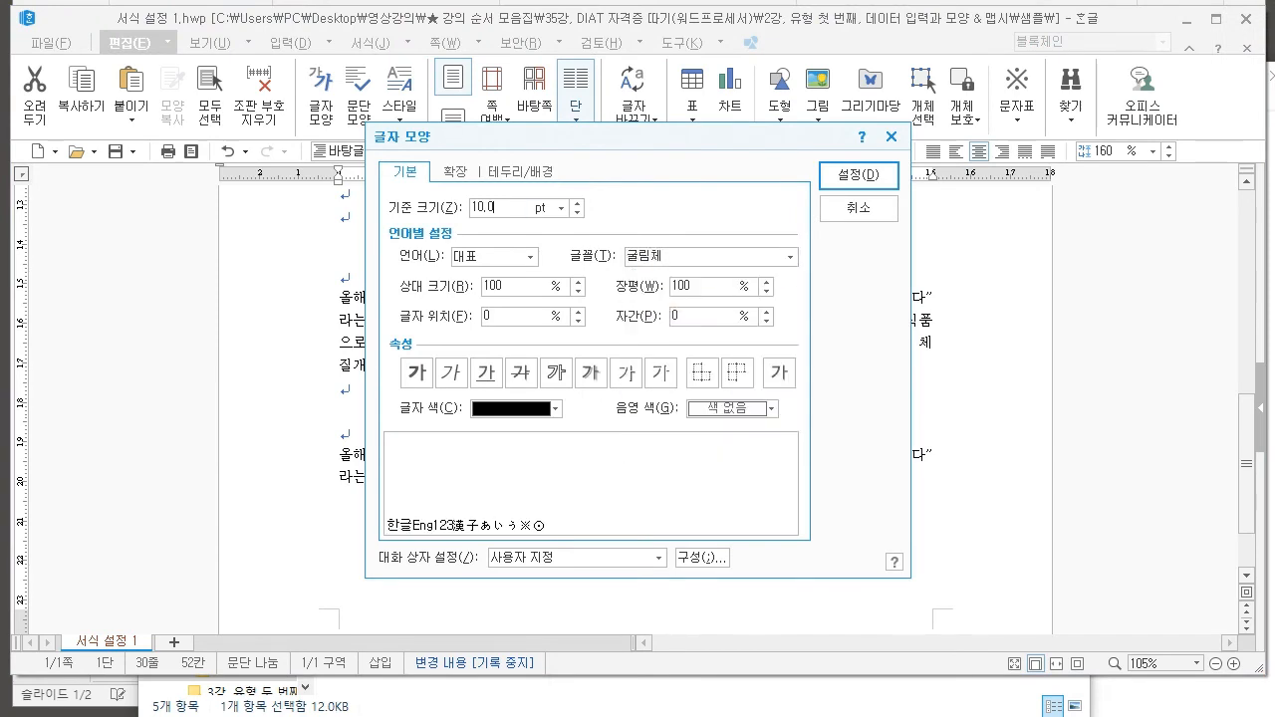
{"action": "key", "text": "BackSpace"}
{"action": "key", "text": "BackSpace"}
{"action": "key", "text": "BackSpace"}
{"action": "key", "text": "BackSpace"}
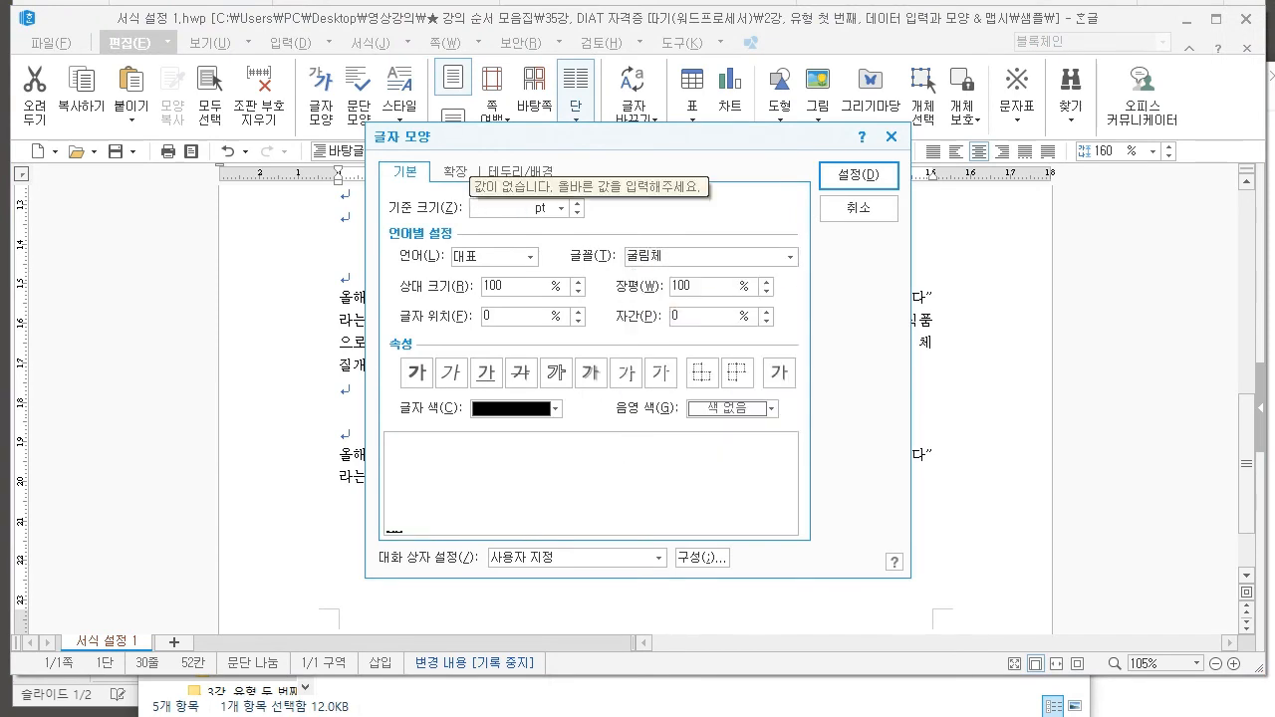
{"action": "type", "text": "20"}
{"action": "key", "text": "Return"}
{"action": "key", "text": "Escape"}
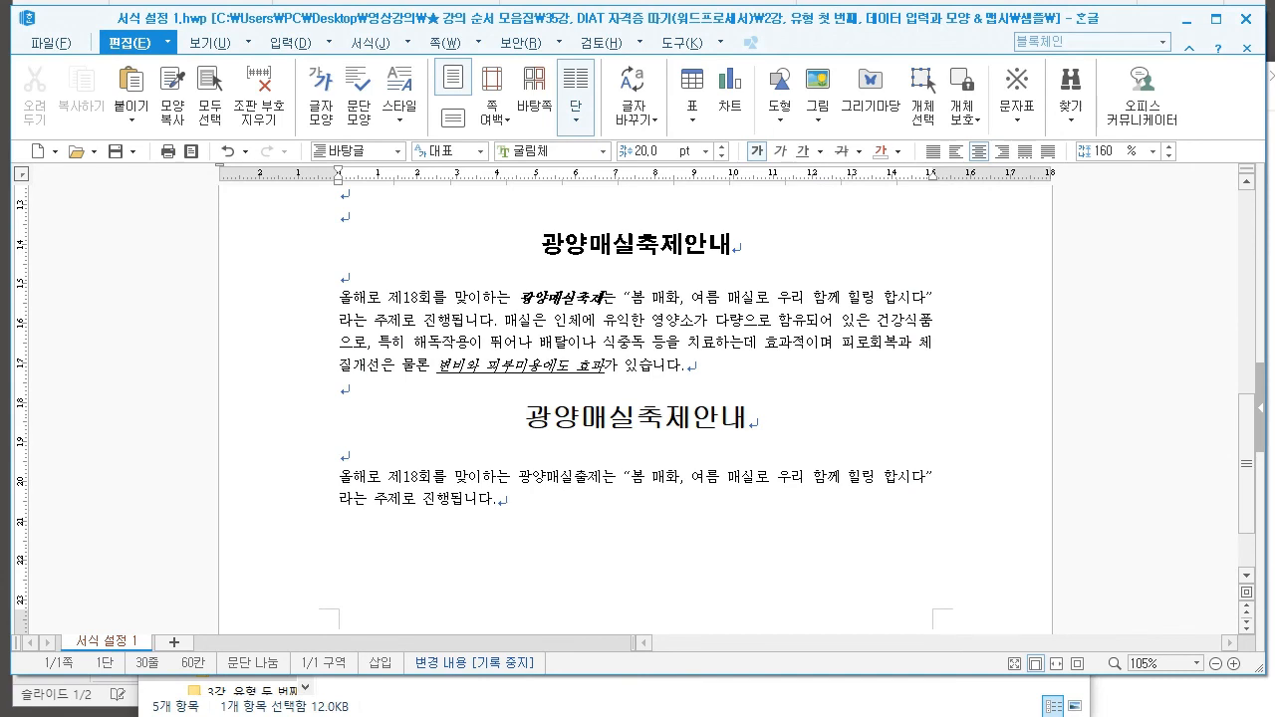
Close 서식 설정 1 without saving and open 서식 설정 2 from the 샘플 folder, dismissing the trial notice
{"action": "left_click", "coordinate": [1245, 18]}
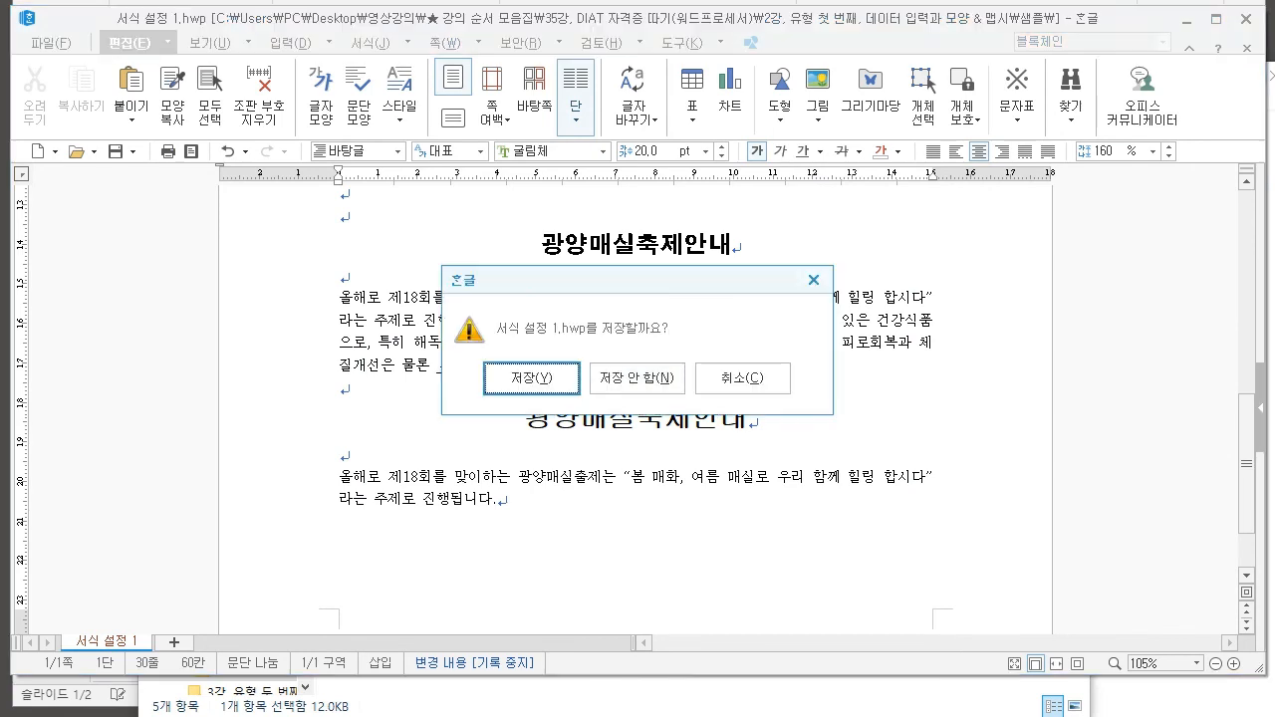
{"action": "left_click", "coordinate": [637, 379]}
{"action": "double_click", "coordinate": [387, 235]}
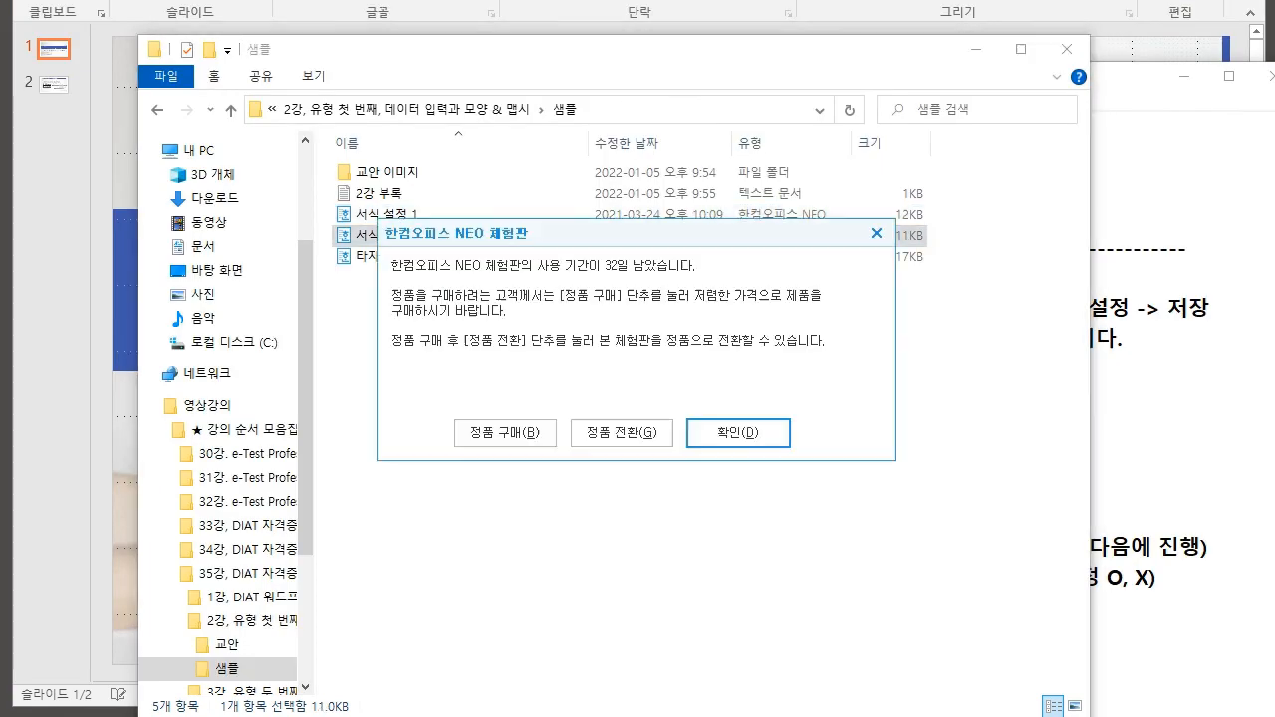
{"action": "left_click", "coordinate": [738, 434]}
{"action": "scroll", "coordinate": [637, 398], "scroll_direction": "down", "scroll_amount": 8}
{"action": "scroll", "coordinate": [638, 399], "scroll_direction": "up", "scroll_amount": 4}
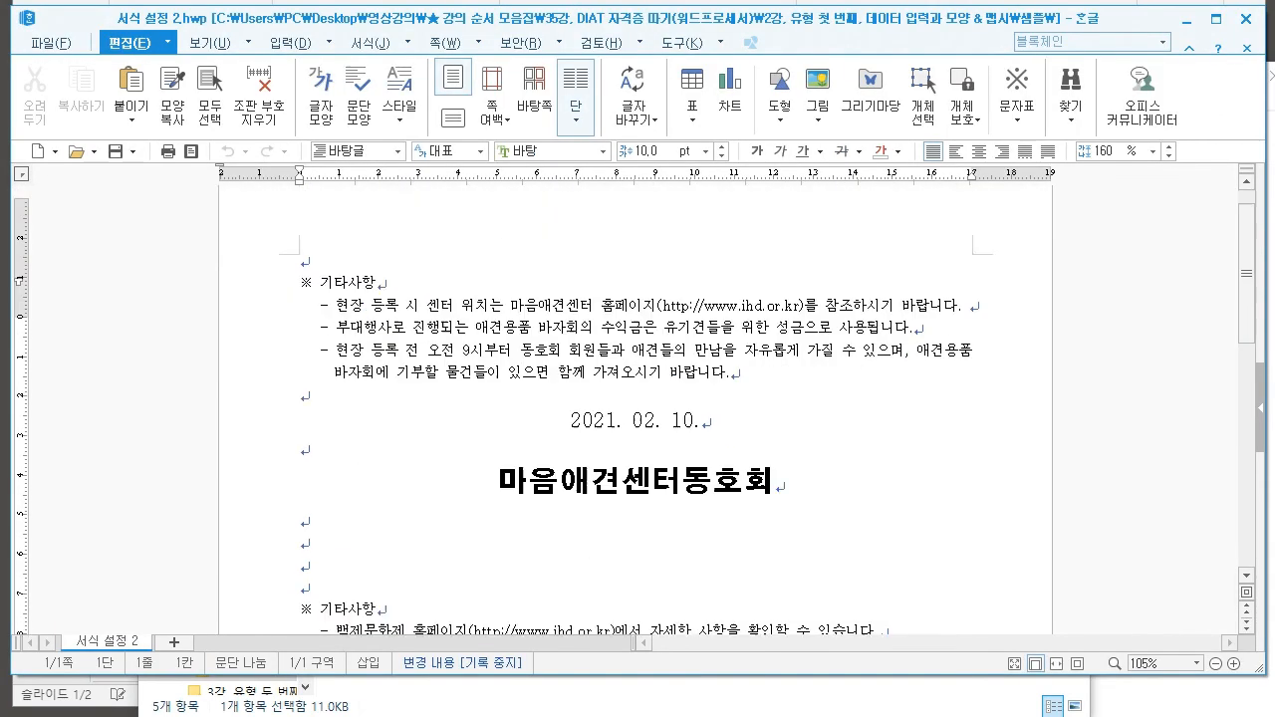
Look over the first sample notice, from its ※ 기타사항 heading and body lines to the closing line 마음애견센터동호회
{"action": "scroll", "coordinate": [637, 399], "scroll_direction": "down", "scroll_amount": 1}
{"action": "left_click", "coordinate": [337, 243]}
{"action": "left_click_drag", "start_coordinate": [320, 243], "coordinate": [968, 243]}
{"action": "left_click", "coordinate": [320, 243]}
{"action": "left_click_drag", "start_coordinate": [313, 221], "coordinate": [377, 221]}
{"action": "left_click", "coordinate": [377, 222]}
{"action": "left_click_drag", "start_coordinate": [498, 432], "coordinate": [775, 433]}
{"action": "left_click", "coordinate": [775, 433]}
Examine the second sample notice, from its ※ 기타사항 heading to the closing line (재)백제문화제추진위원회
{"action": "scroll", "coordinate": [638, 399], "scroll_direction": "down", "scroll_amount": 4}
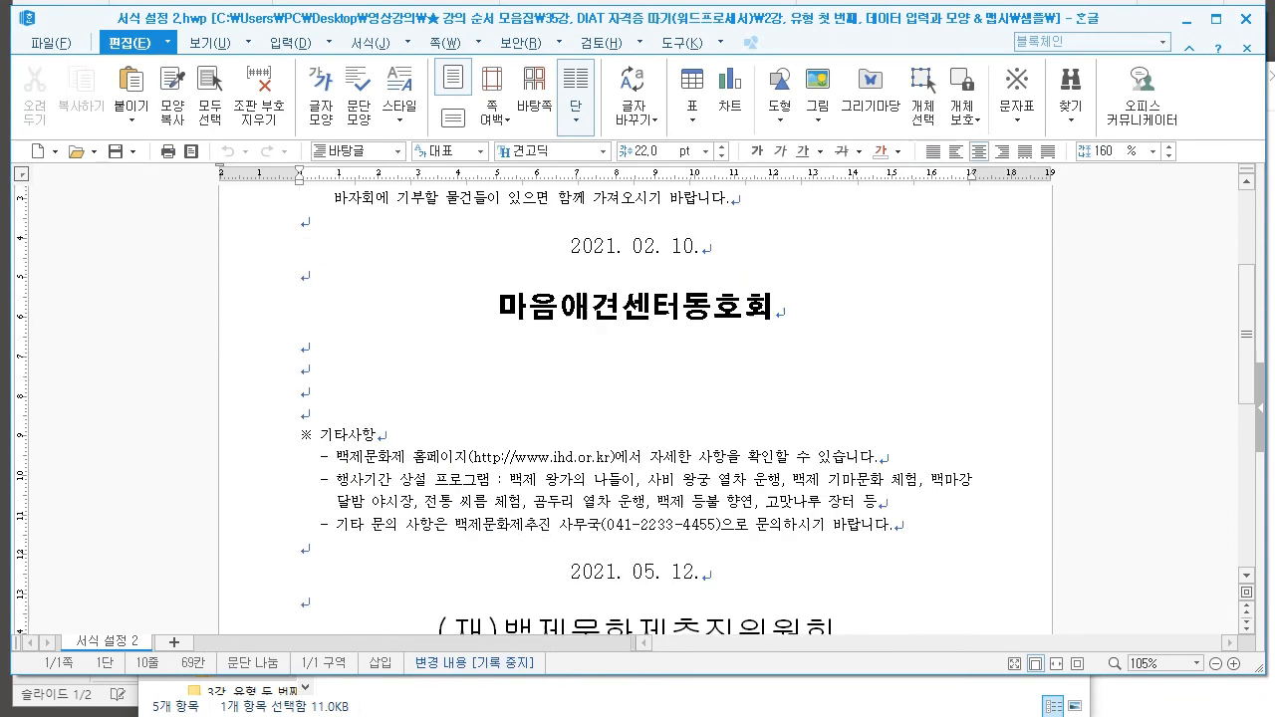
{"action": "scroll", "coordinate": [638, 399], "scroll_direction": "up", "scroll_amount": 2}
{"action": "scroll", "coordinate": [637, 399], "scroll_direction": "down", "scroll_amount": 1}
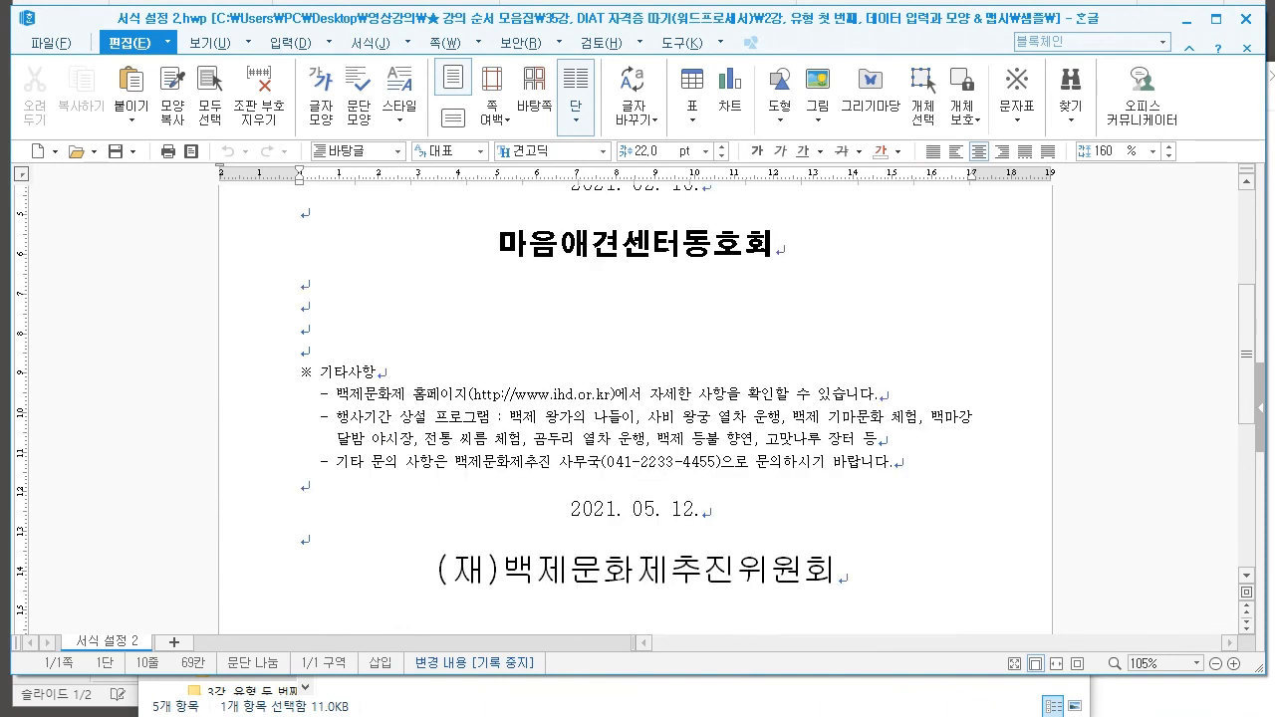
{"action": "left_click_drag", "start_coordinate": [301, 373], "coordinate": [839, 574]}
{"action": "left_click", "coordinate": [839, 572]}
{"action": "left_click", "coordinate": [364, 395]}
{"action": "scroll", "coordinate": [365, 394], "scroll_direction": "up", "scroll_amount": 5}
{"action": "left_click", "coordinate": [301, 346]}
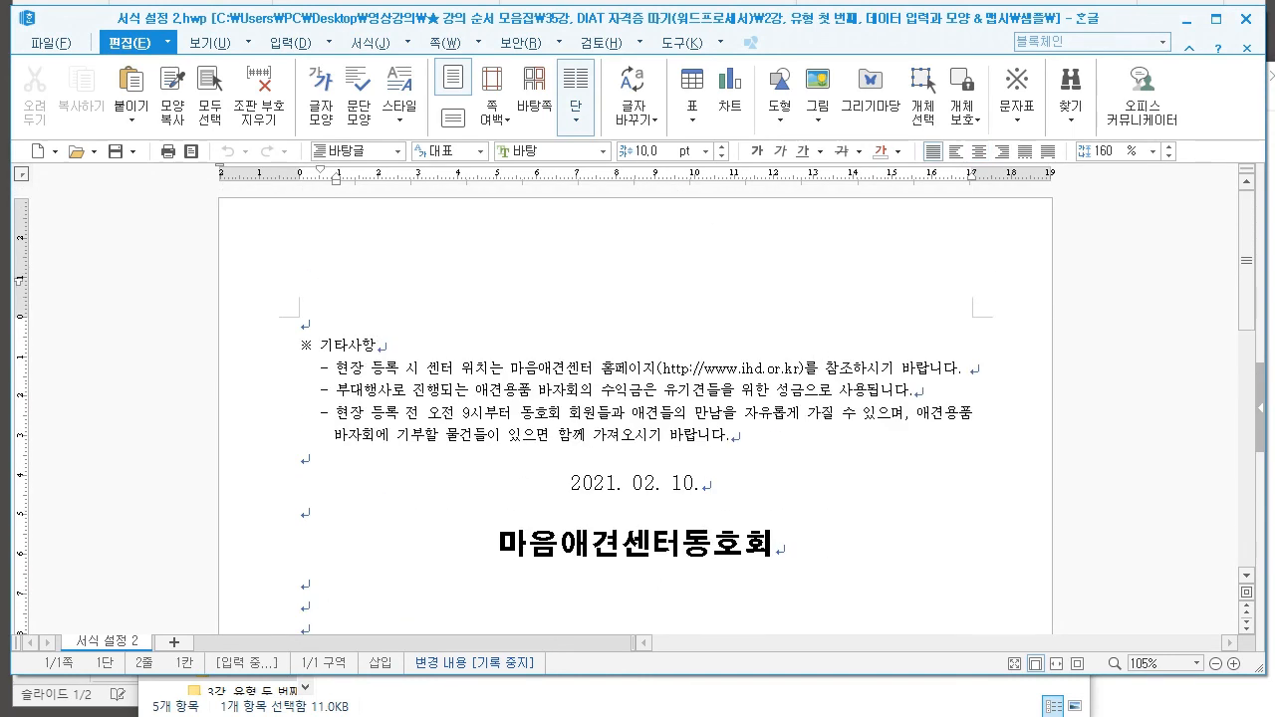
Review the 문단 모양 settings of the hyphenated lines under the first ※ 기타사항 heading
{"action": "left_click_drag", "start_coordinate": [301, 346], "coordinate": [377, 345]}
{"action": "left_click", "coordinate": [377, 346]}
{"action": "left_click", "coordinate": [329, 369]}
{"action": "left_click_drag", "start_coordinate": [320, 368], "coordinate": [972, 435]}
{"action": "key", "text": "alt+t"}
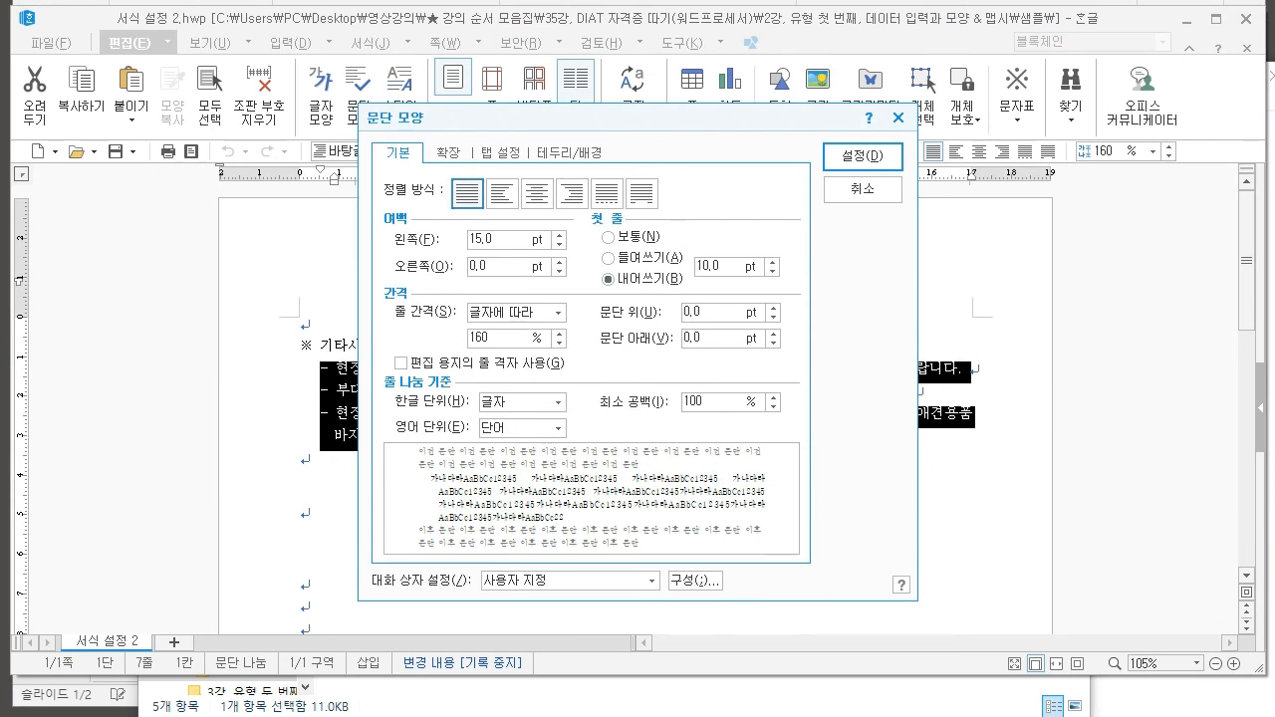
{"action": "key", "text": "Return"}
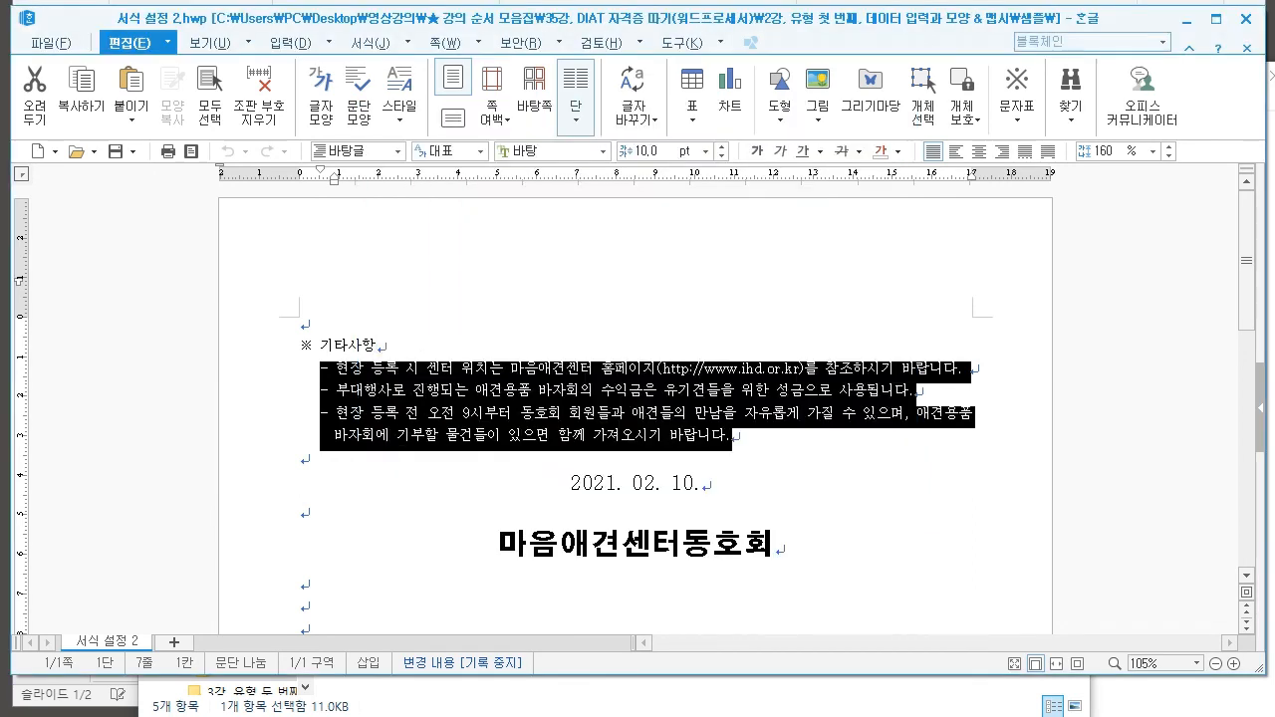
{"action": "key", "text": "Escape"}
Review the 문단 모양 and 글자 모양 settings of the closing line 마음애견센터동호회
{"action": "scroll", "coordinate": [638, 399], "scroll_direction": "down", "scroll_amount": 3}
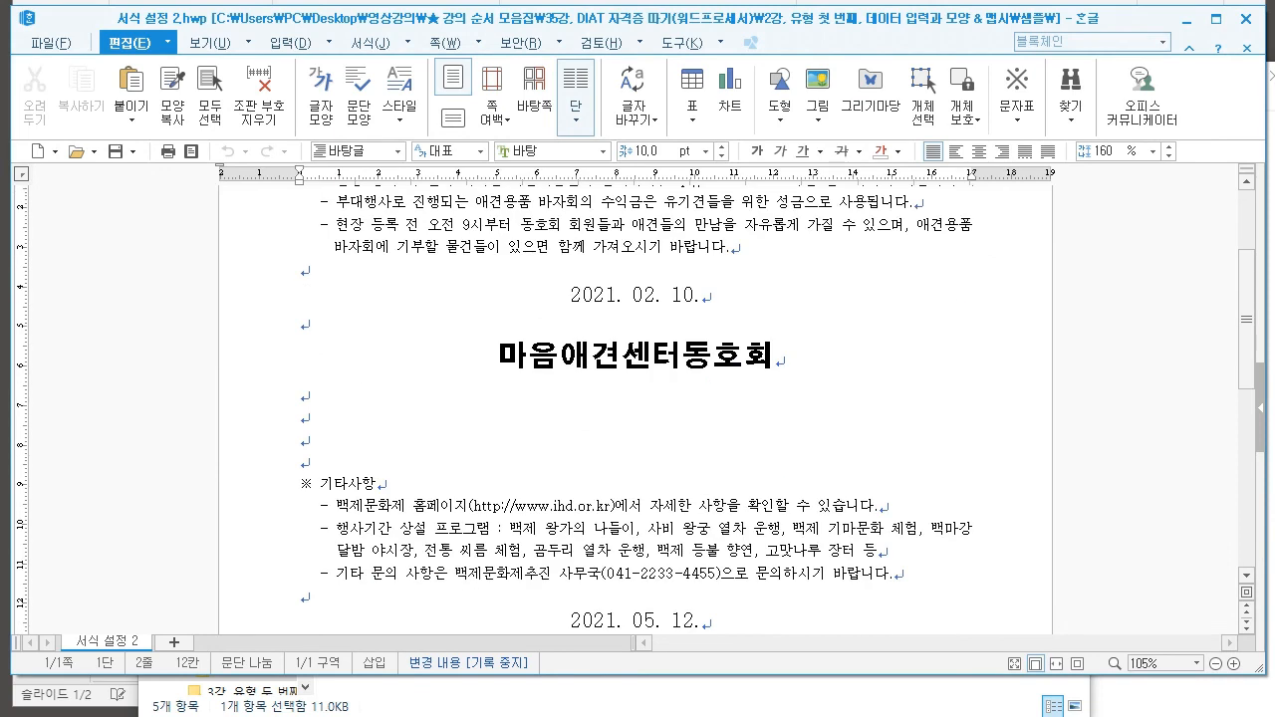
{"action": "double_click", "coordinate": [636, 354]}
{"action": "key", "text": "alt+t"}
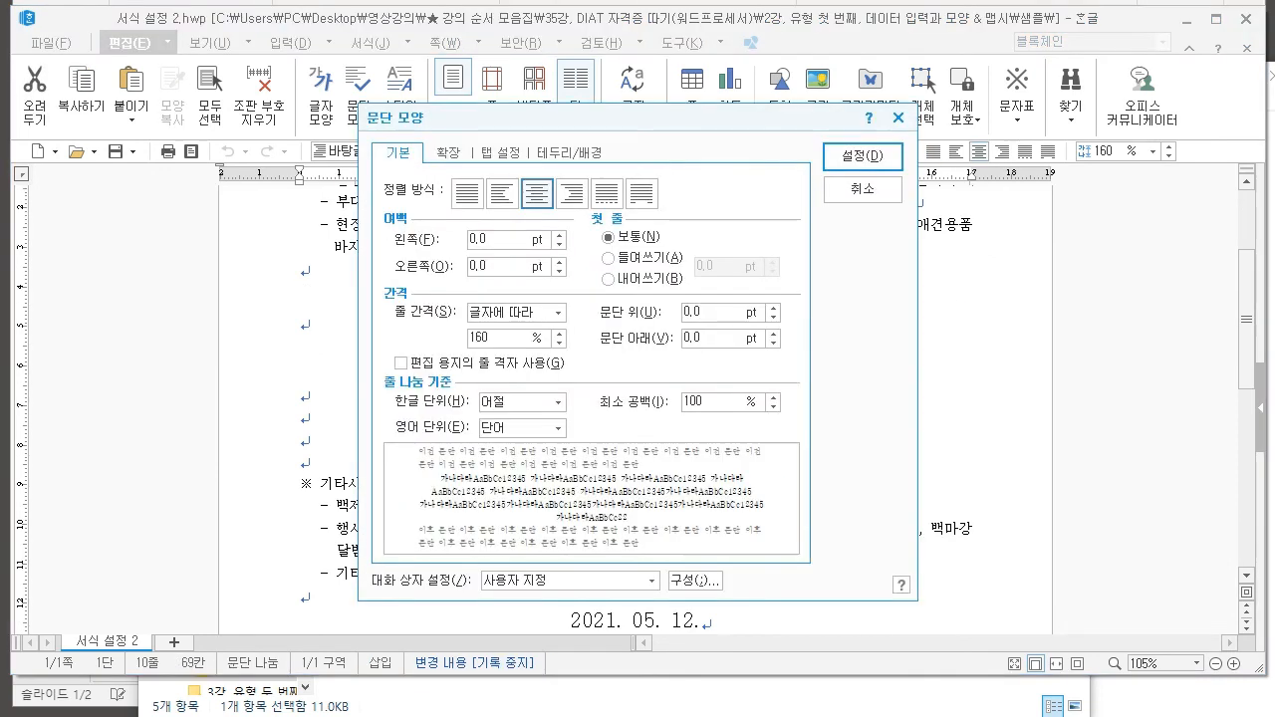
{"action": "key", "text": "Return"}
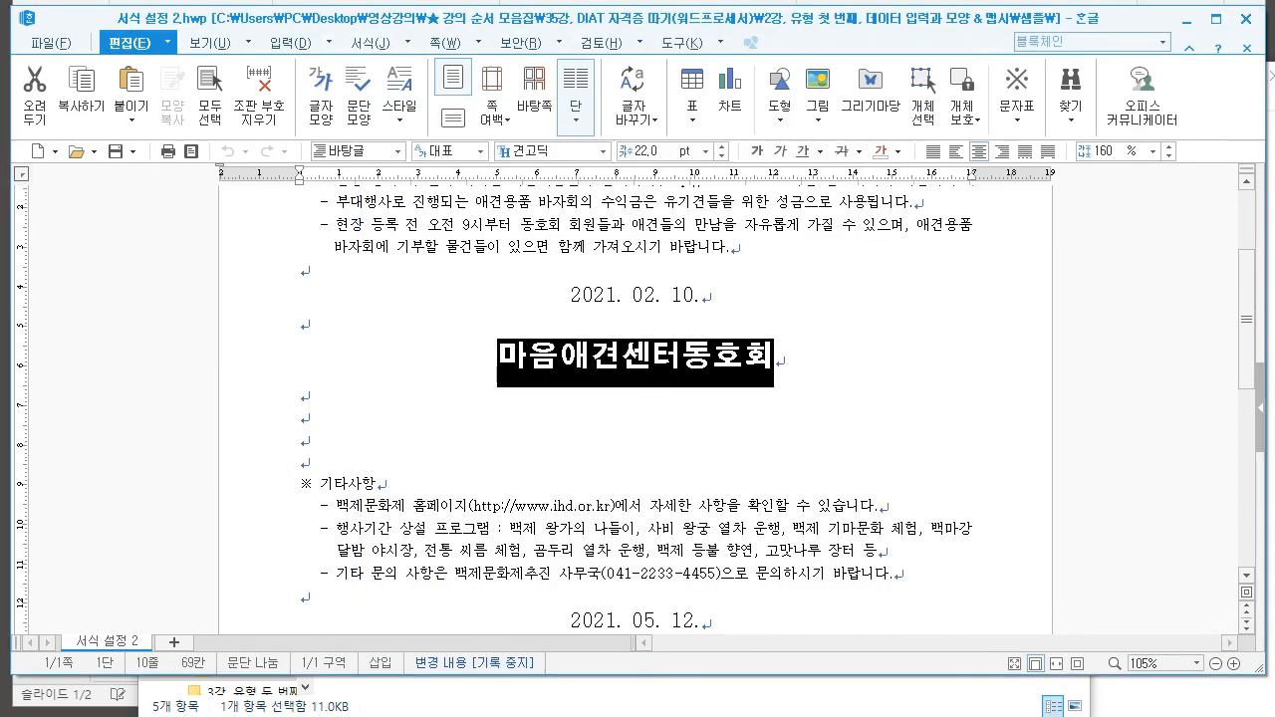
{"action": "key", "text": "alt+l"}
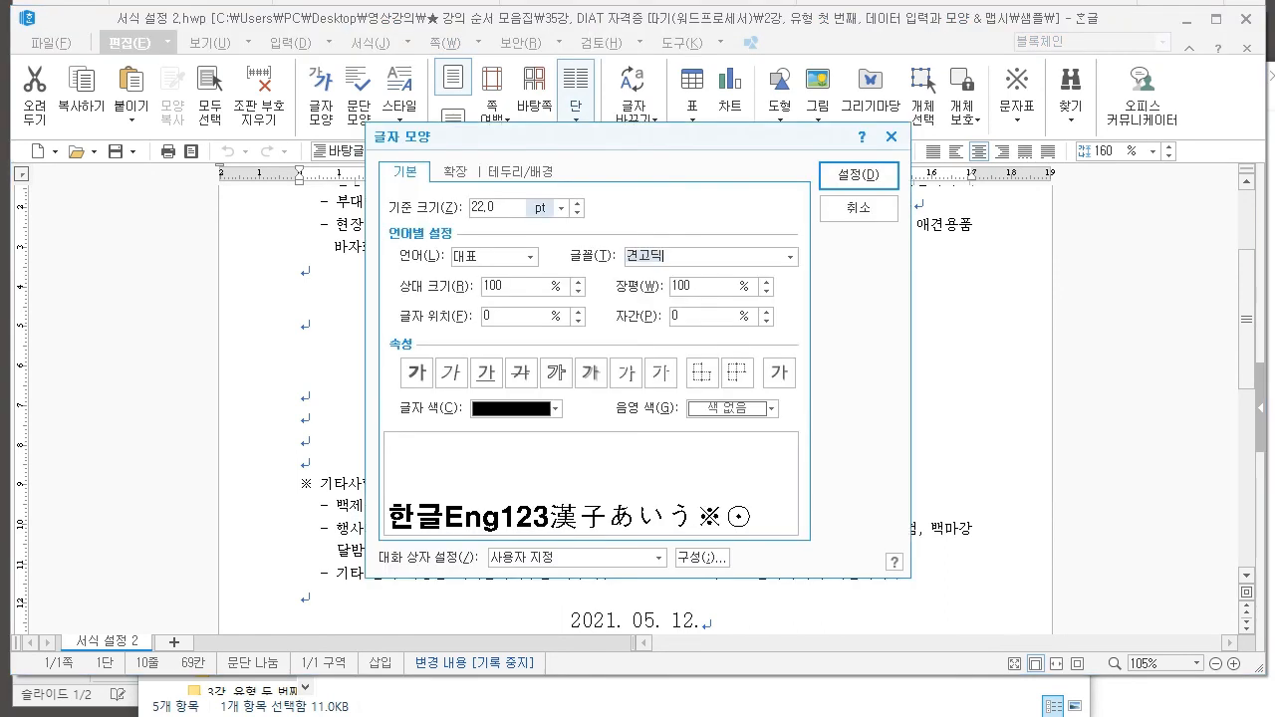
{"action": "key", "text": "Return"}
{"action": "left_click", "coordinate": [648, 355]}
Insert a section break after the closing line (재)백제문화제추진위원회 to add a blank practice page, with both pages in view
{"action": "scroll", "coordinate": [681, 399], "scroll_direction": "down", "scroll_amount": 5}
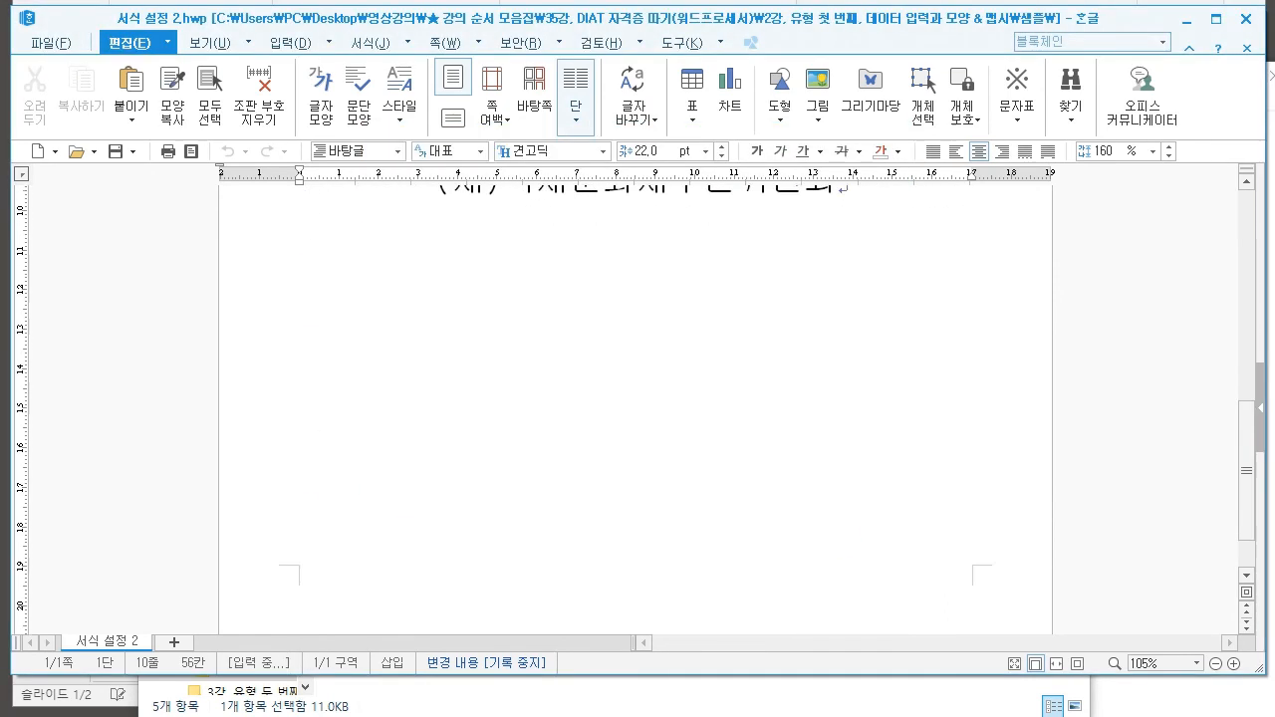
{"action": "left_click", "coordinate": [840, 245]}
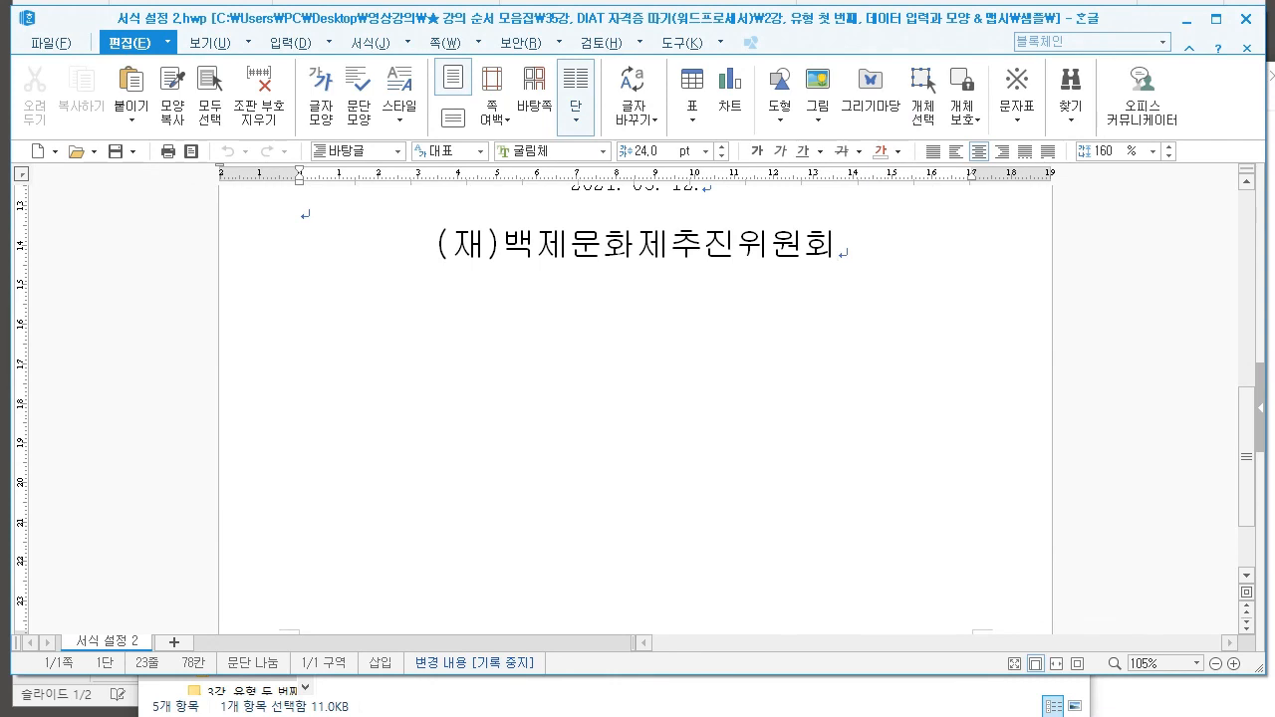
{"action": "key", "text": "alt+shift+Return"}
{"action": "scroll", "coordinate": [636, 409], "scroll_direction": "down", "scroll_amount": 7}
{"action": "scroll", "coordinate": [636, 408], "scroll_direction": "down", "scroll_amount": 3}
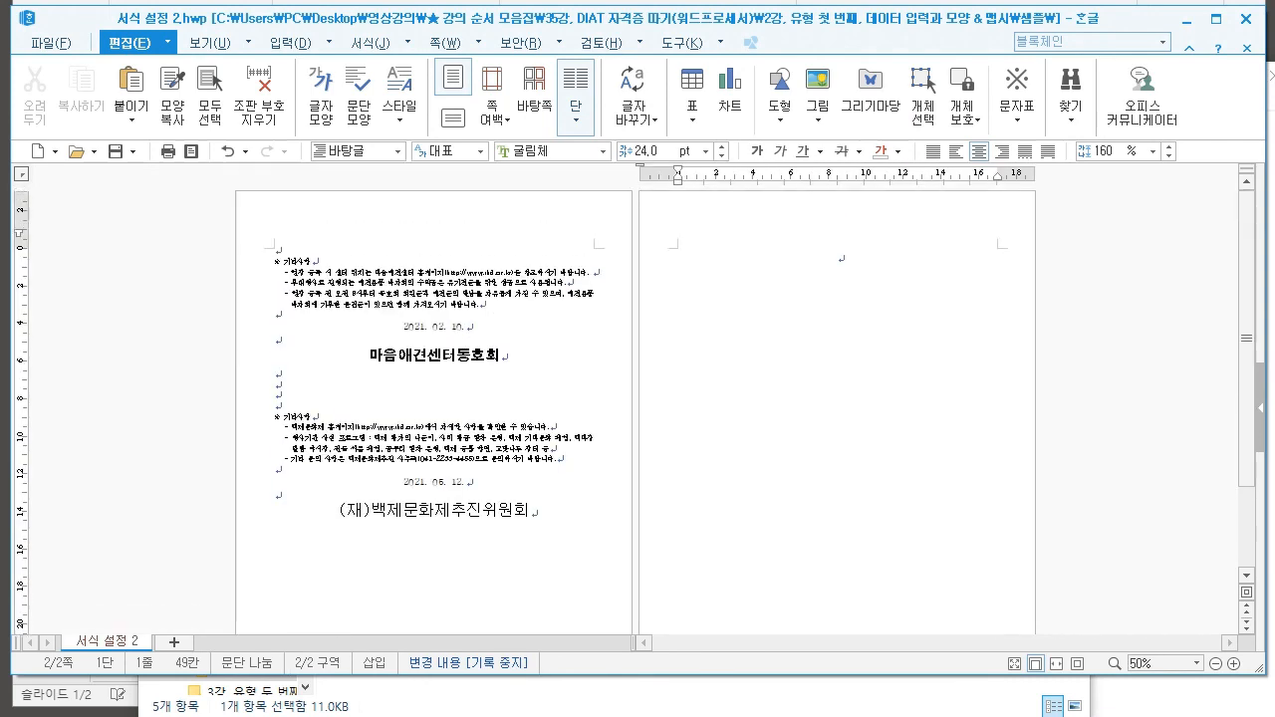
{"action": "scroll", "coordinate": [636, 409], "scroll_direction": "up", "scroll_amount": 3}
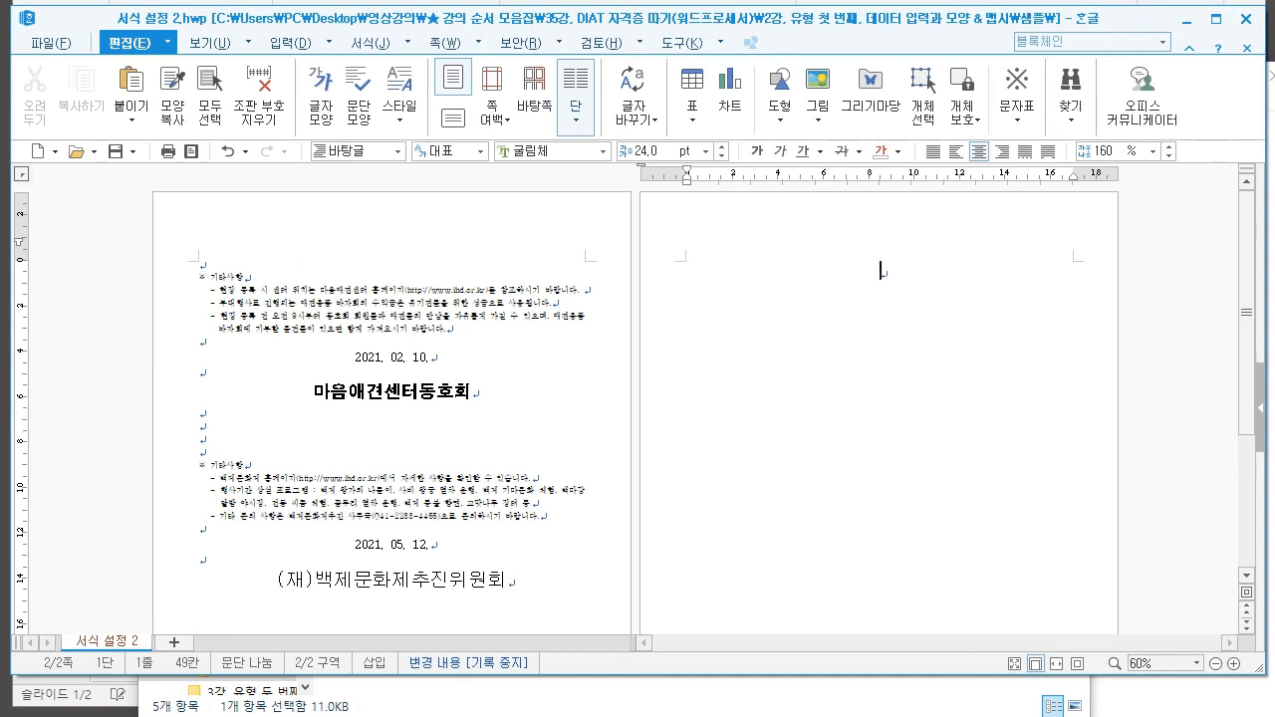
Copy the first ※ 기타사항 heading with the blank line above it onto the new practice page
{"action": "scroll", "coordinate": [467, 400], "scroll_direction": "down", "scroll_amount": 5}
{"action": "left_click", "coordinate": [467, 400]}
{"action": "scroll", "coordinate": [467, 401], "scroll_direction": "up", "scroll_amount": 5}
{"action": "left_click", "coordinate": [201, 266]}
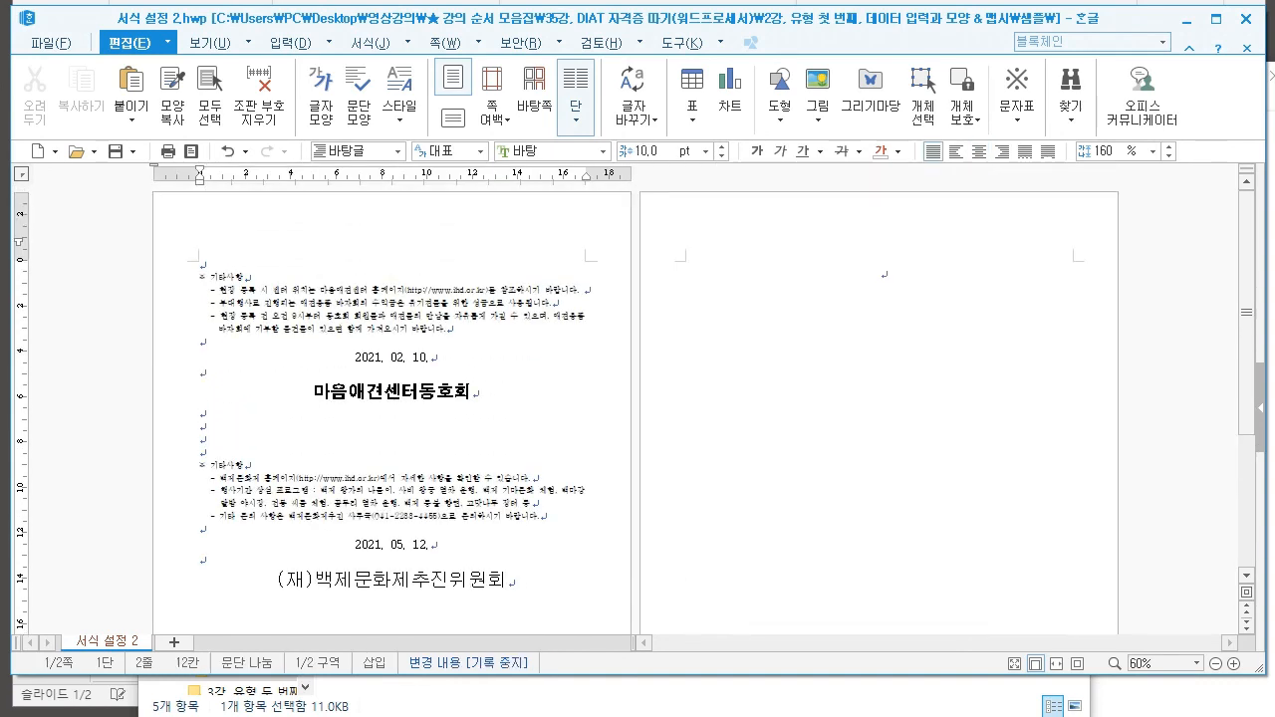
{"action": "left_click_drag", "start_coordinate": [245, 278], "coordinate": [202, 266]}
{"action": "key", "text": "ctrl+c"}
{"action": "left_click", "coordinate": [883, 275]}
{"action": "key", "text": "ctrl+v"}
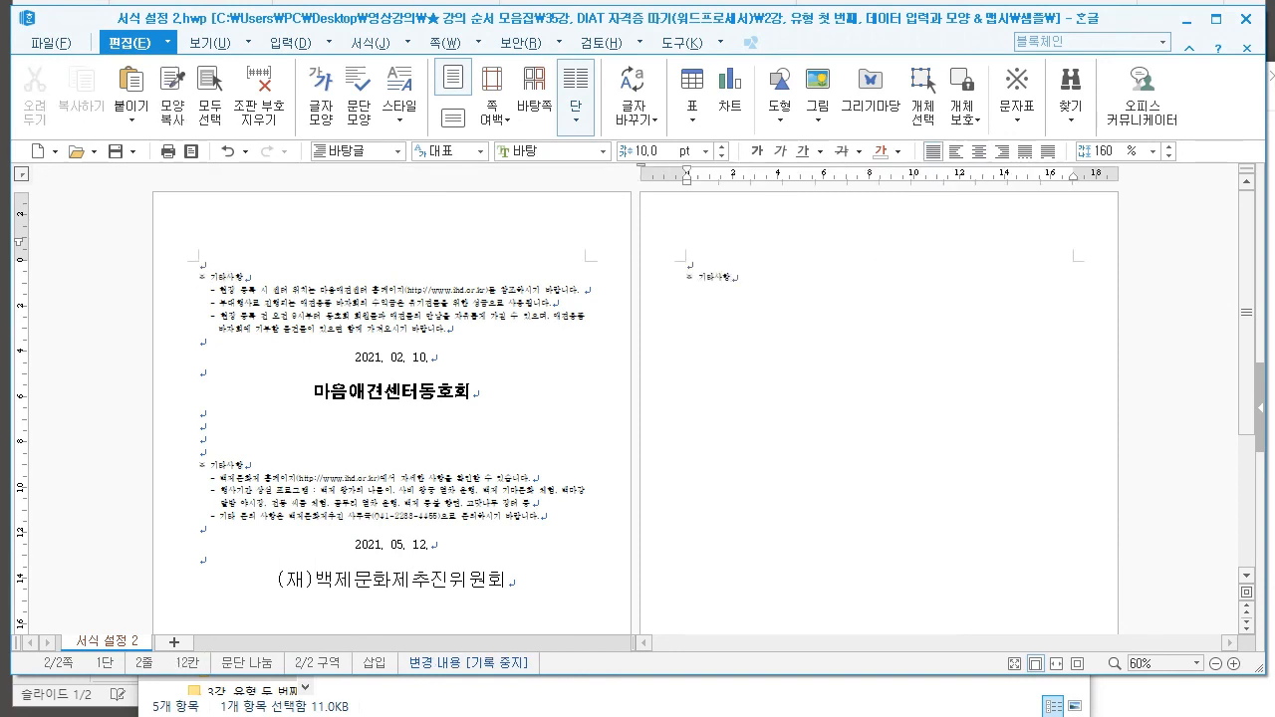
Delete the pasted ※ 기타사항 heading and its blank line from the practice page
{"action": "key", "text": "ctrl+a"}
{"action": "left_click", "coordinate": [882, 276]}
{"action": "key", "text": "BackSpace"}
{"action": "key", "text": "BackSpace"}
{"action": "key", "text": "BackSpace"}
{"action": "key", "text": "BackSpace"}
{"action": "key", "text": "BackSpace"}
{"action": "key", "text": "BackSpace"}
{"action": "key", "text": "BackSpace"}
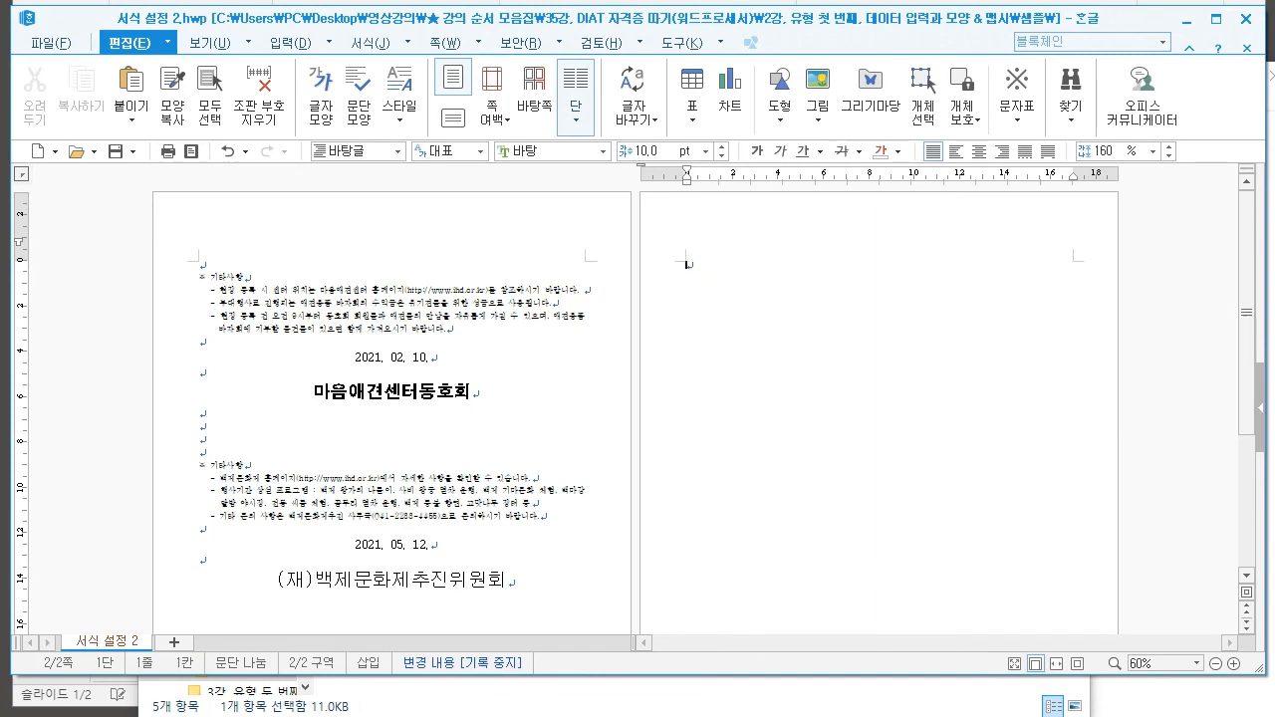
Review the first sample notice from ※ 기타사항 to 마음애견센터동호회 against the blank practice page
{"action": "left_click_drag", "start_coordinate": [201, 278], "coordinate": [473, 391]}
{"action": "left_click", "coordinate": [473, 392]}
{"action": "scroll", "coordinate": [473, 392], "scroll_direction": "up", "scroll_amount": 5}
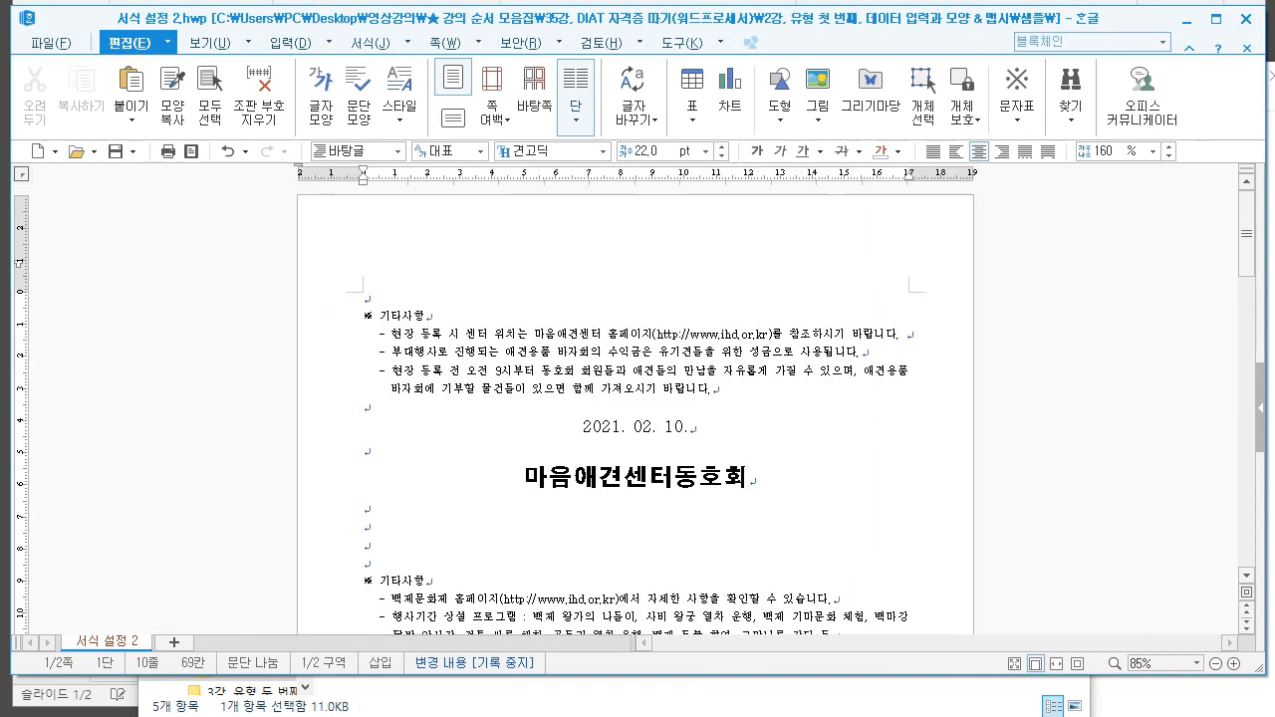
{"action": "scroll", "coordinate": [636, 414], "scroll_direction": "up", "scroll_amount": 2}
{"action": "left_click_drag", "start_coordinate": [703, 486], "coordinate": [779, 544]}
{"action": "left_click", "coordinate": [779, 545]}
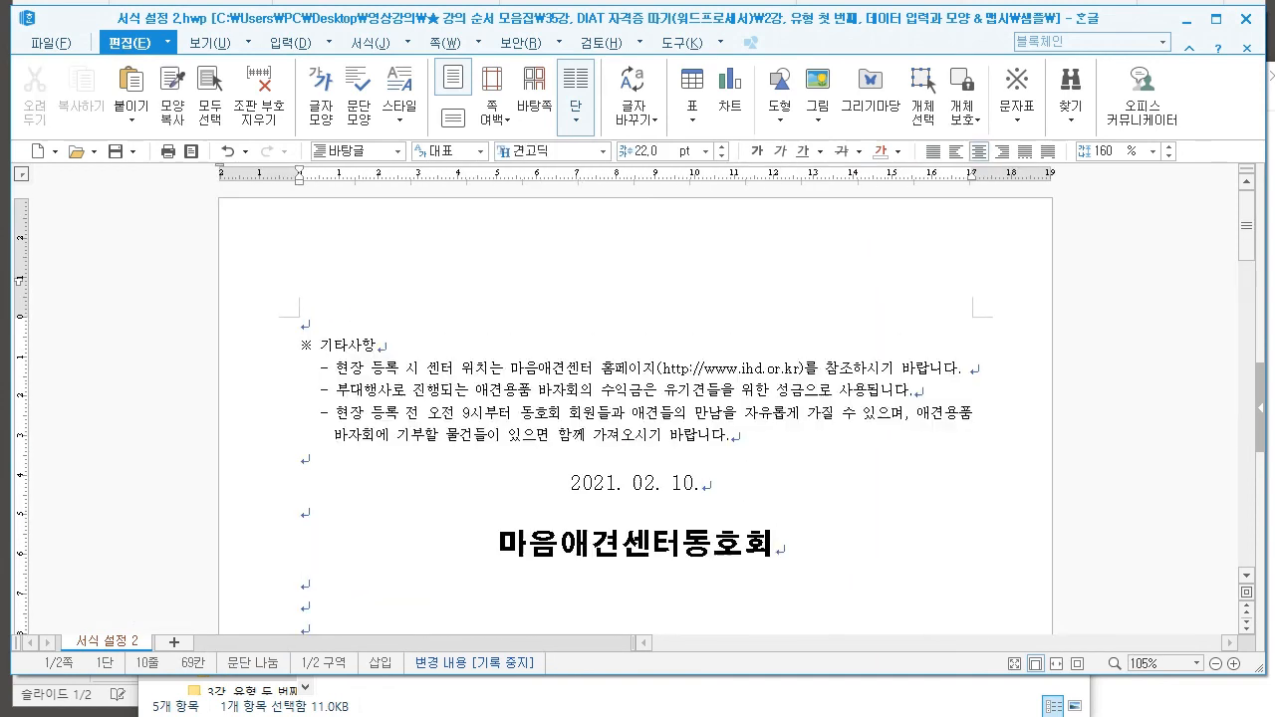
{"action": "scroll", "coordinate": [779, 544], "scroll_direction": "down", "scroll_amount": 12}
{"action": "left_click", "coordinate": [303, 263]}
{"action": "scroll", "coordinate": [636, 408], "scroll_direction": "up", "scroll_amount": 9}
{"action": "scroll", "coordinate": [635, 408], "scroll_direction": "up", "scroll_amount": 2}
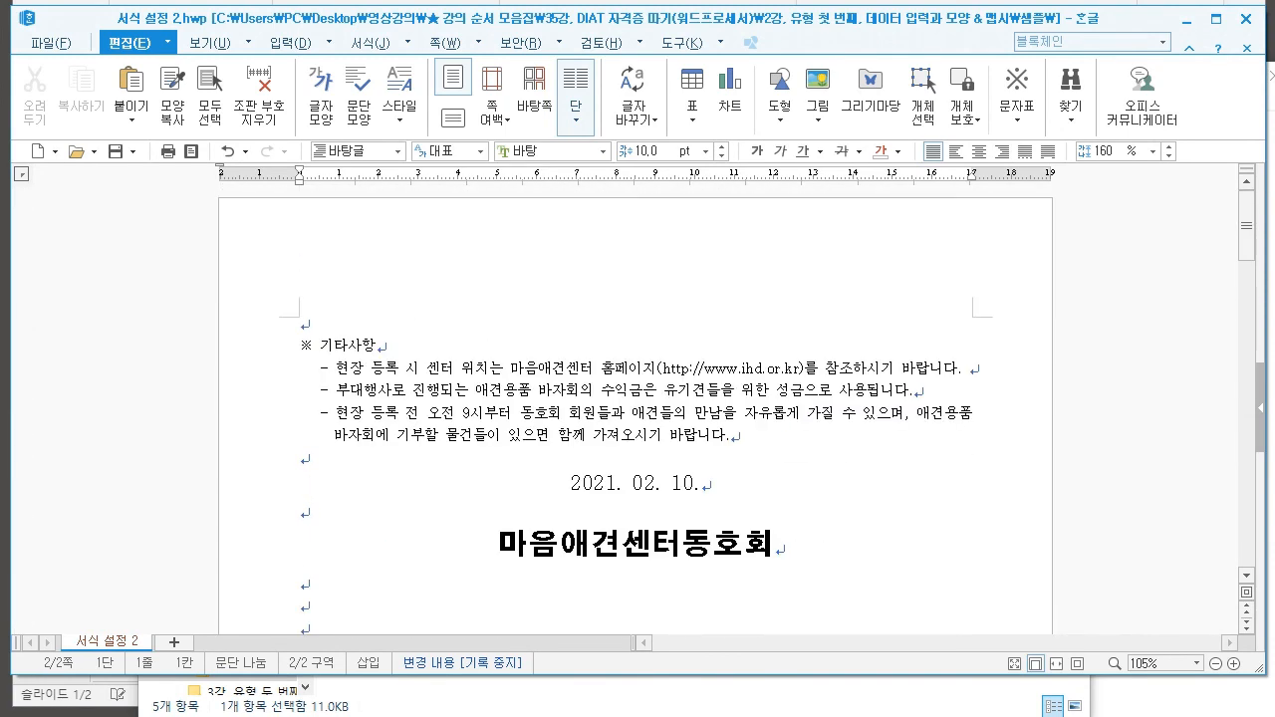
Close 서식 설정 2 without saving and return to the 샘플 folder
{"action": "left_click", "coordinate": [1245, 19]}
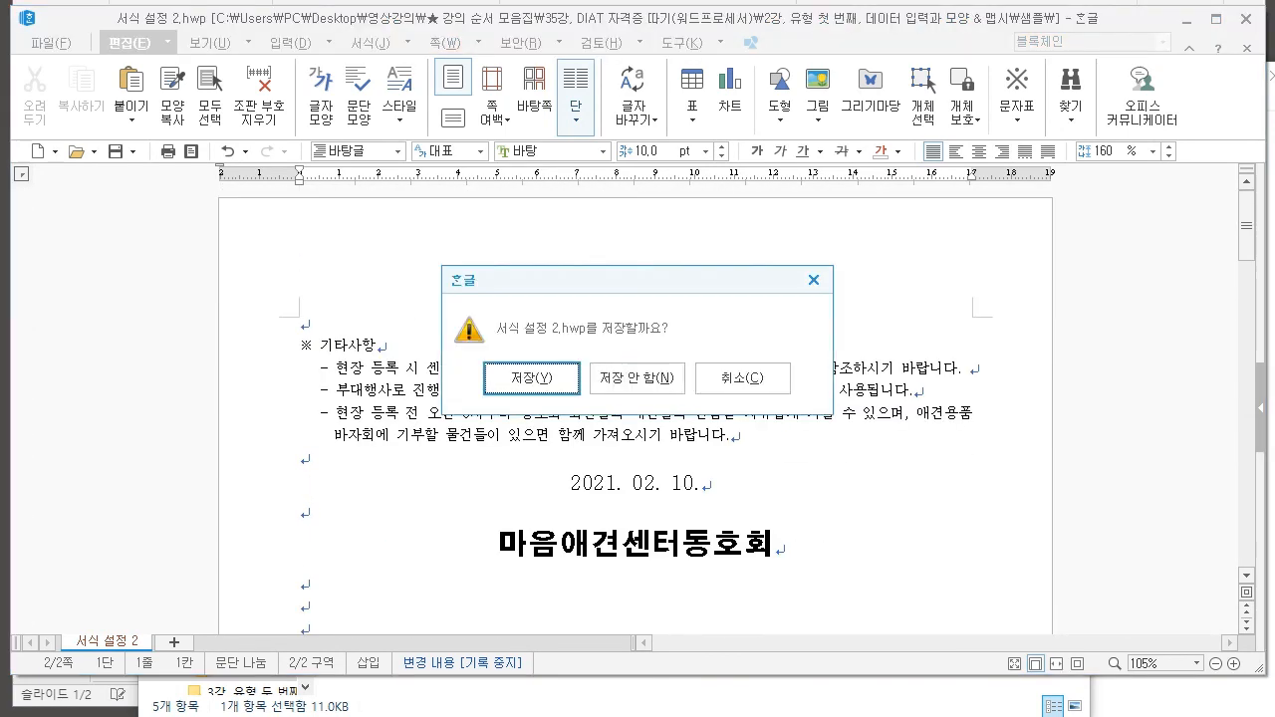
{"action": "left_click", "coordinate": [638, 379]}
{"action": "left_click", "coordinate": [389, 236]}
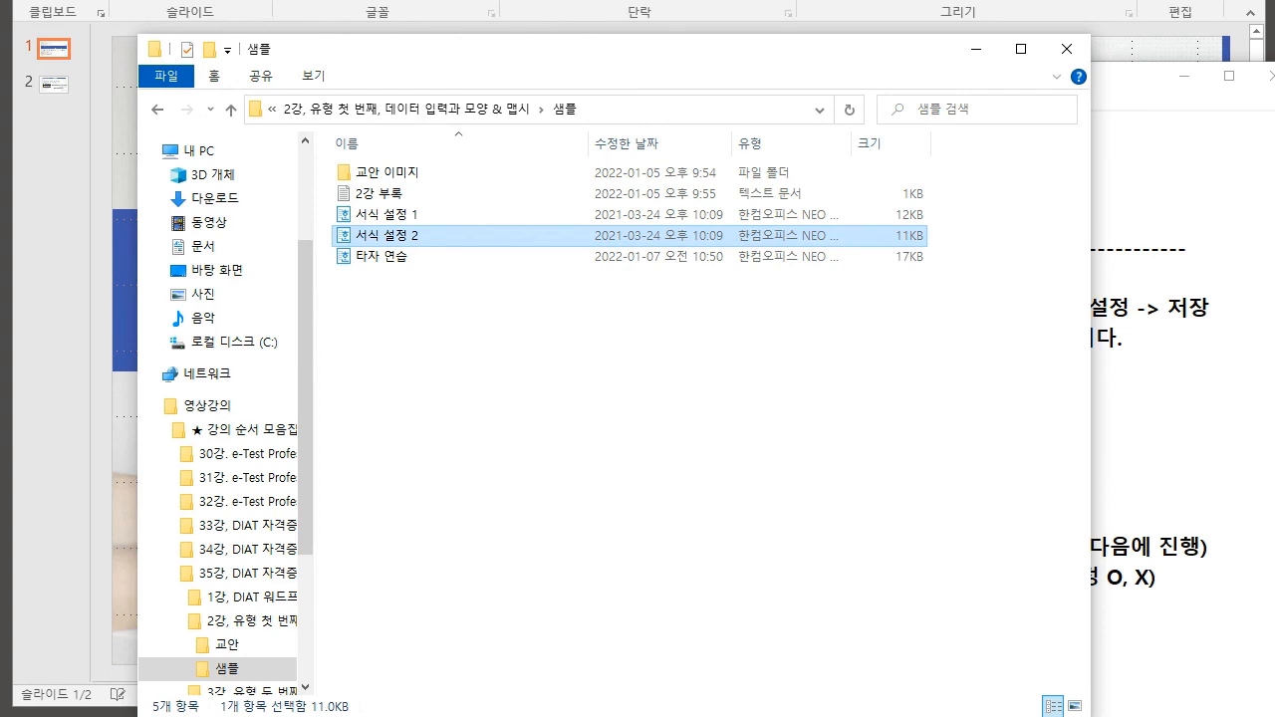
Switch to the 2강 부록 memo and add the line "- 글자를 조금 더 예쁘게 꾸미는 형식 : 글 맵시" after the 정렬 note
{"action": "left_click", "coordinate": [1146, 395]}
{"action": "left_click_drag", "start_coordinate": [1052, 368], "coordinate": [978, 368]}
{"action": "left_click", "coordinate": [979, 368]}
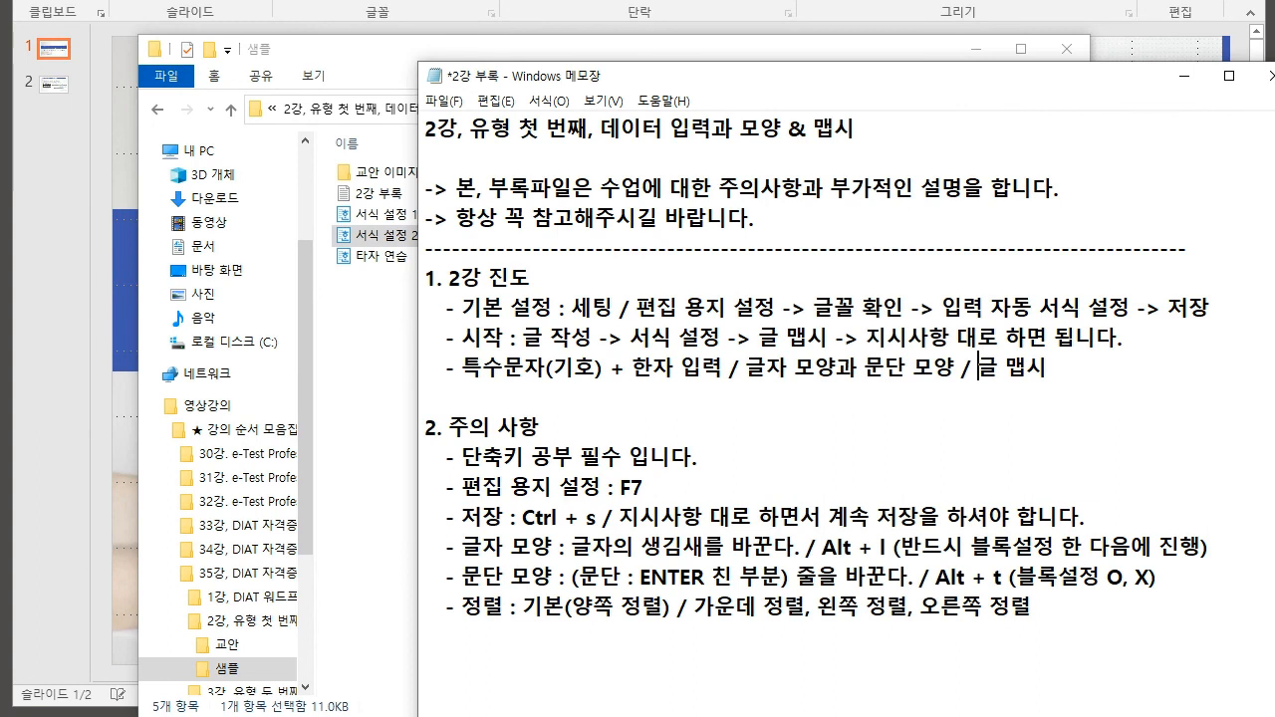
{"action": "left_click", "coordinate": [1032, 606]}
{"action": "key", "text": "Return"}
{"action": "type", "text": "- "}
{"action": "type", "text": "글자를 조그"}
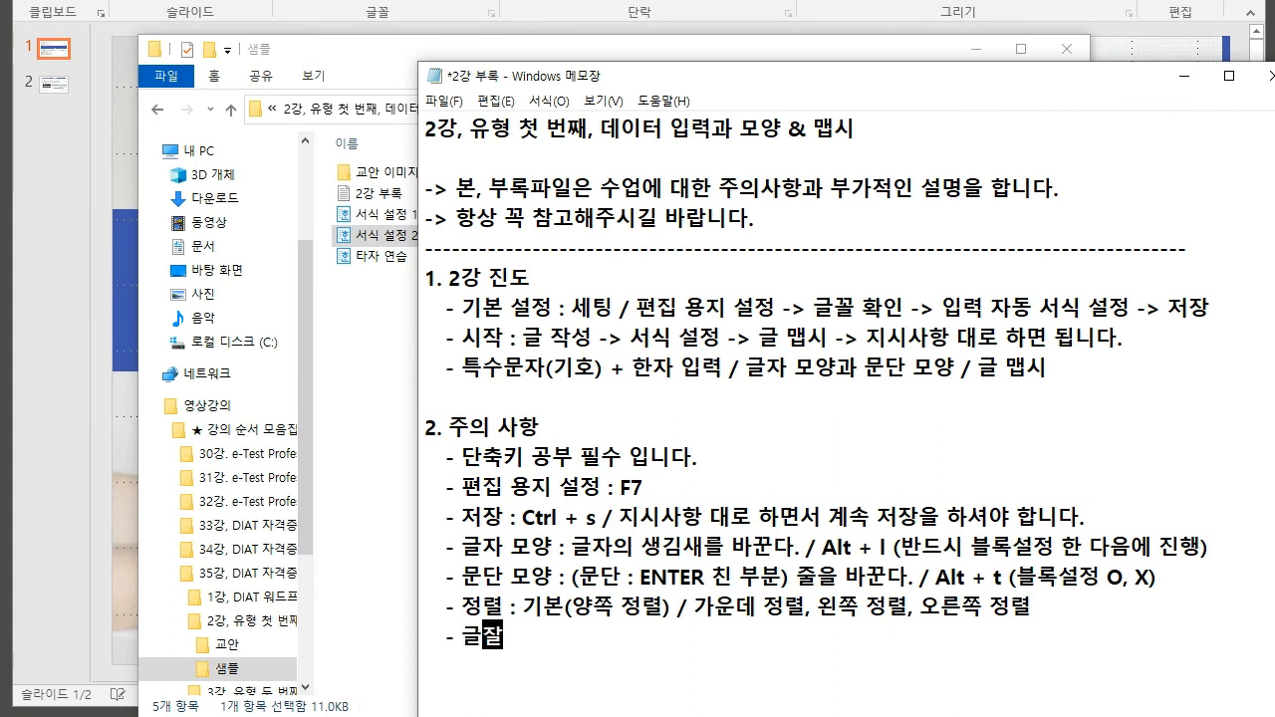
{"action": "type", "text": "금 더 예쁘게 꾸미"}
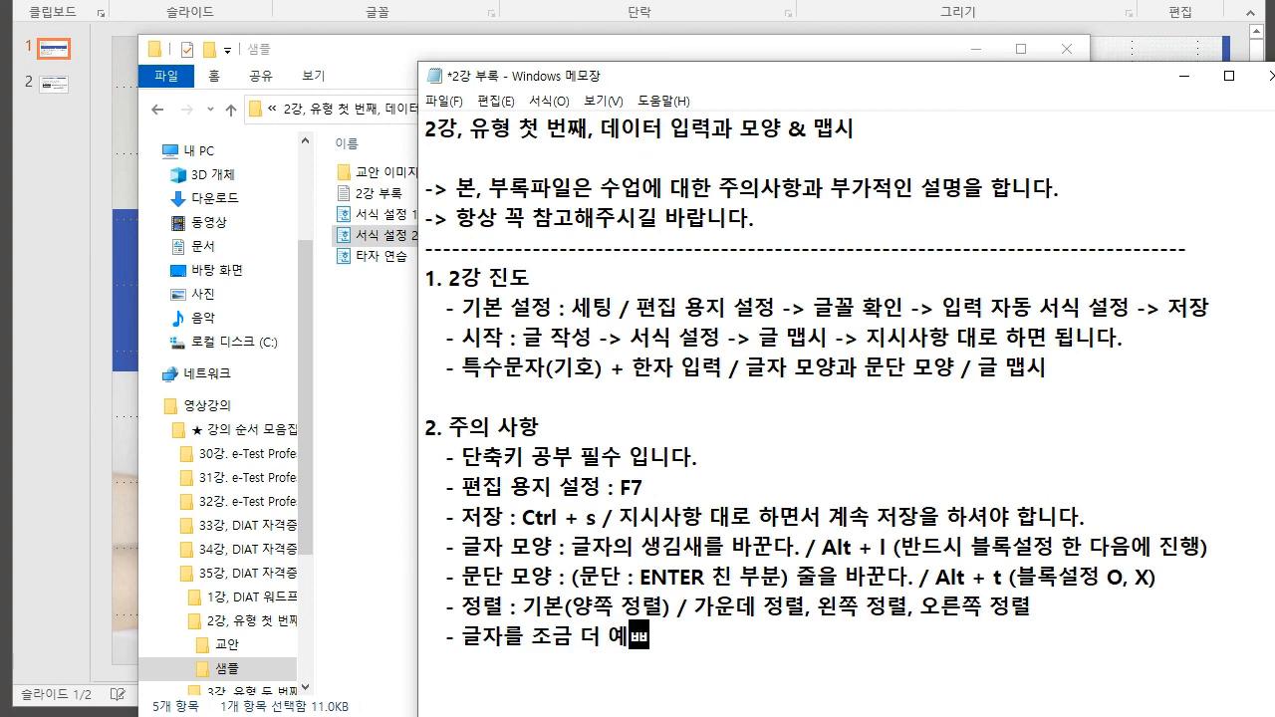
{"action": "type", "text": "는 형식 : 글 맵시"}
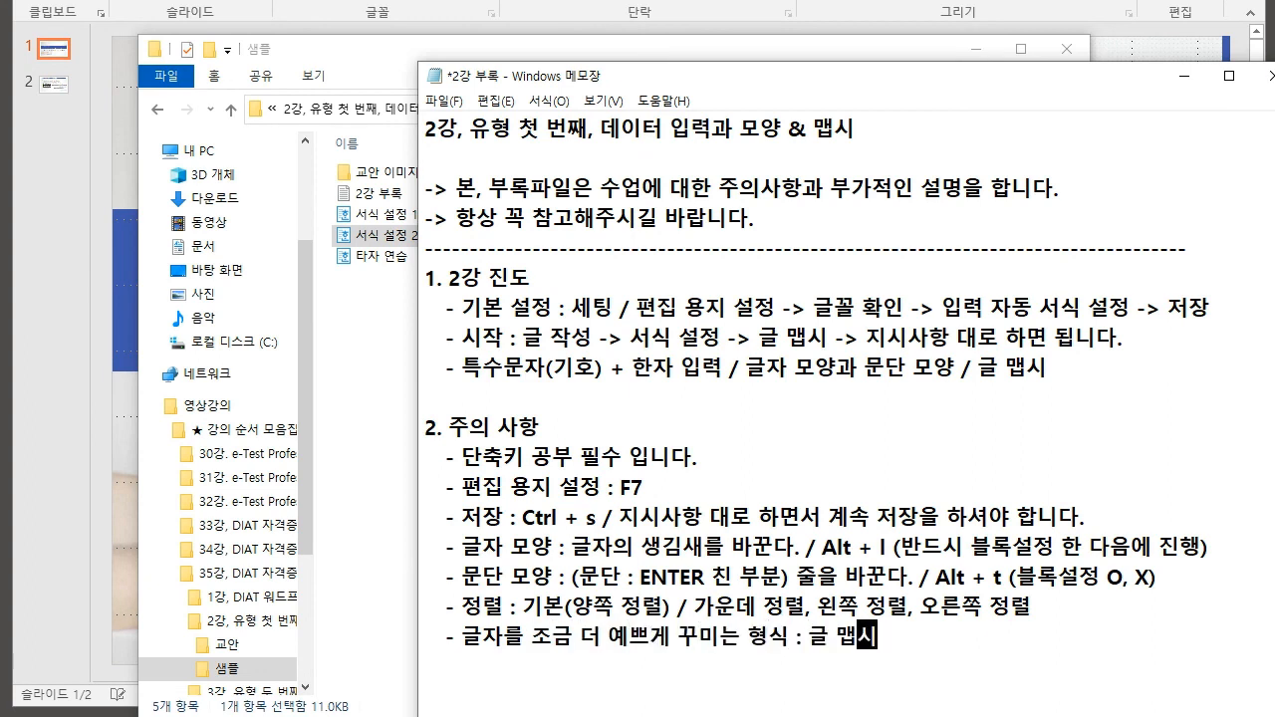
Open a blank Hangul document and start a new 글맵시 with the text 서울젊은국악축제
{"action": "left_click", "coordinate": [371, 419]}
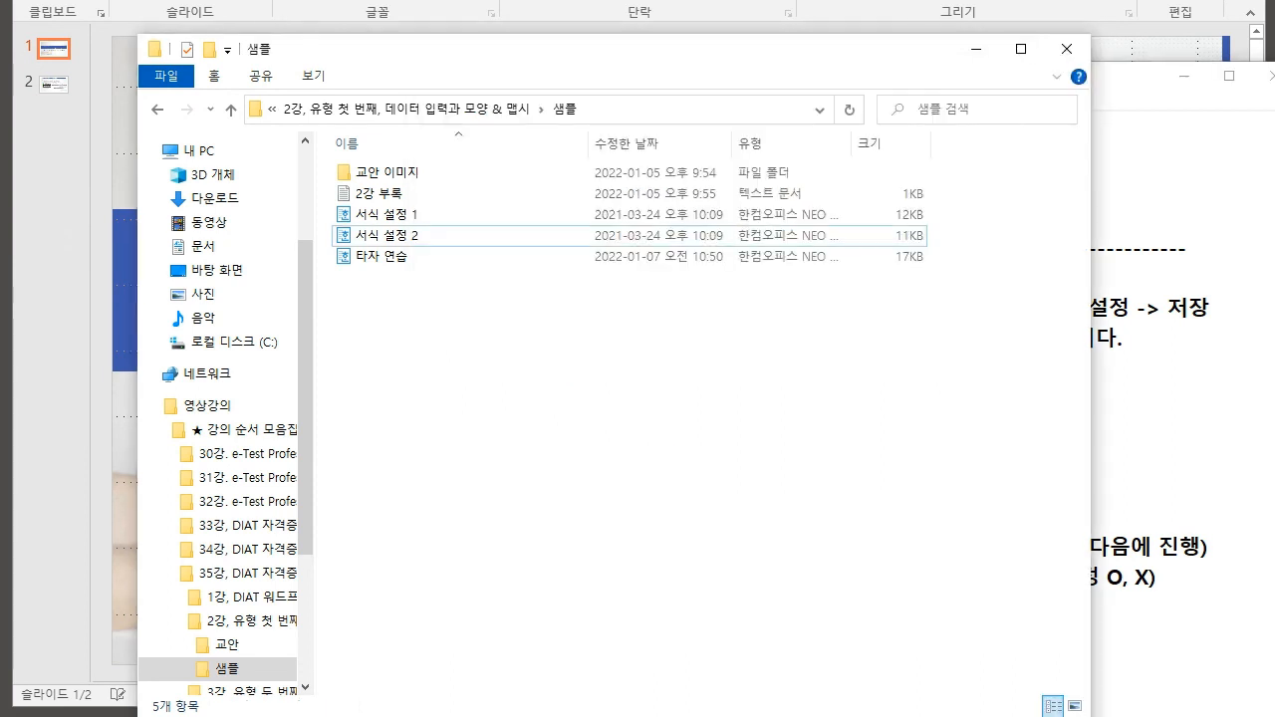
{"action": "key", "text": "Return"}
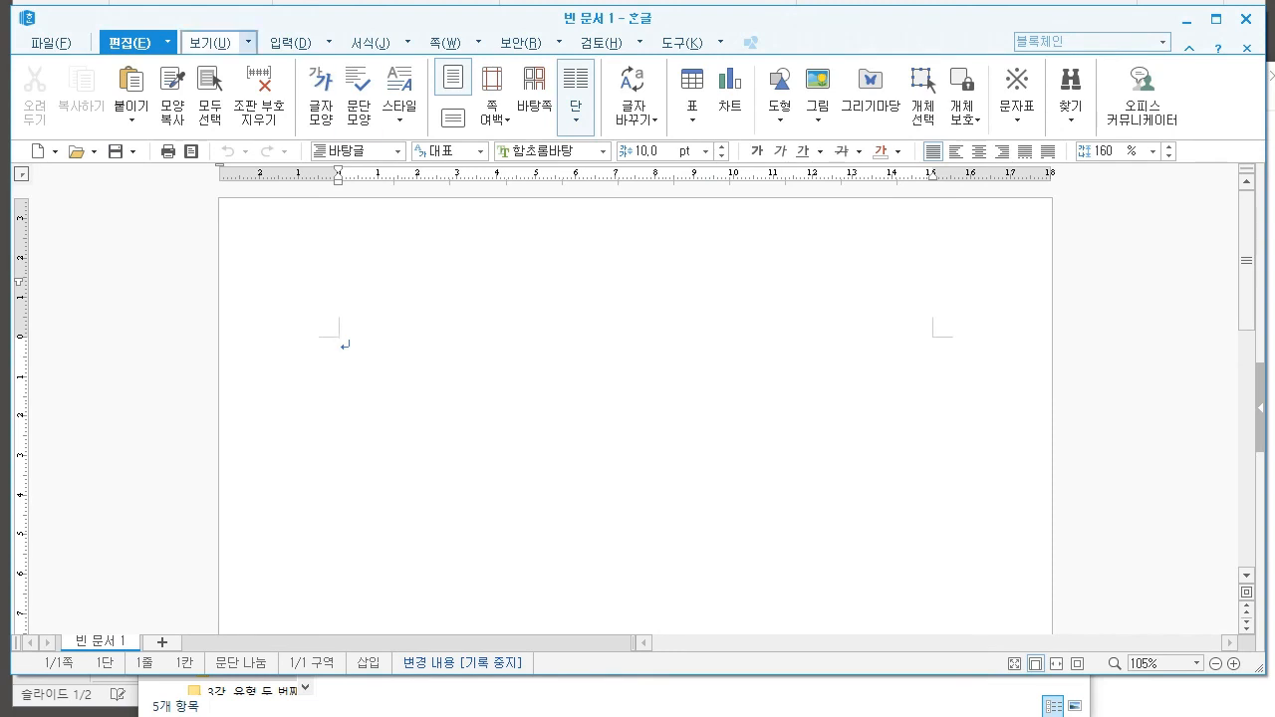
{"action": "left_click", "coordinate": [290, 42]}
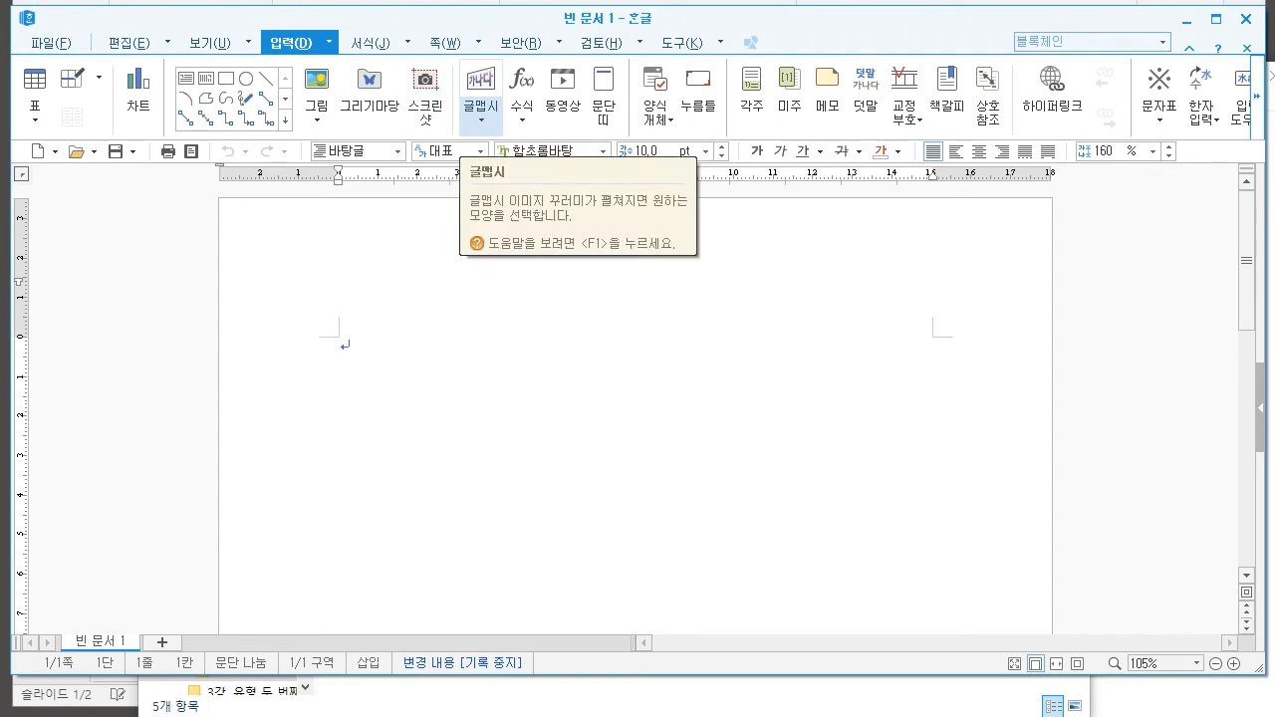
{"action": "left_click", "coordinate": [481, 118]}
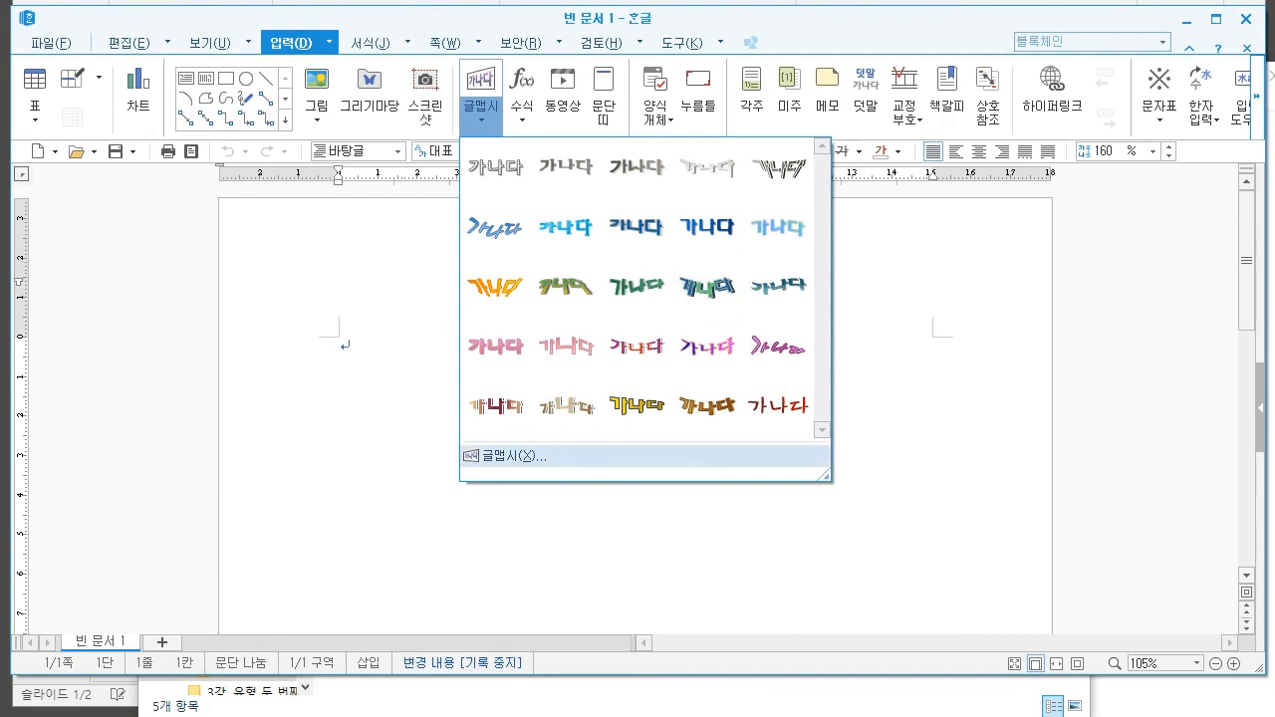
{"action": "left_click", "coordinate": [508, 456]}
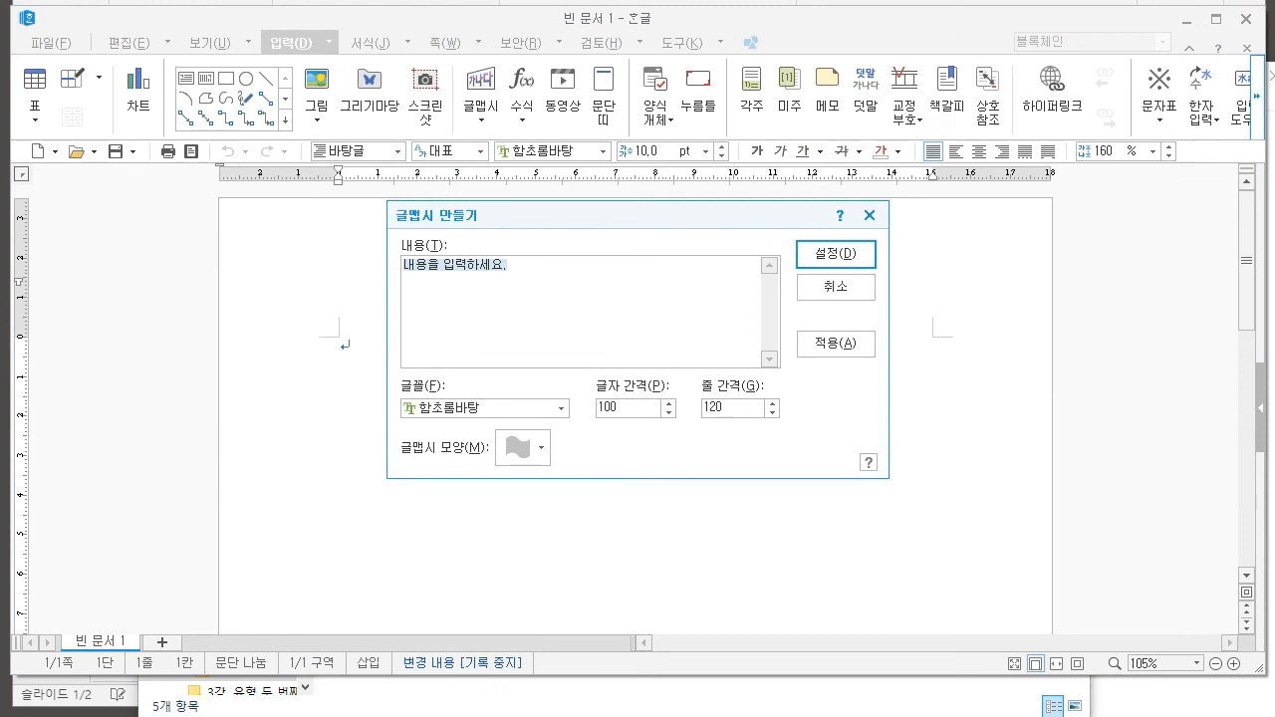
{"action": "type", "text": "서울젊은"}
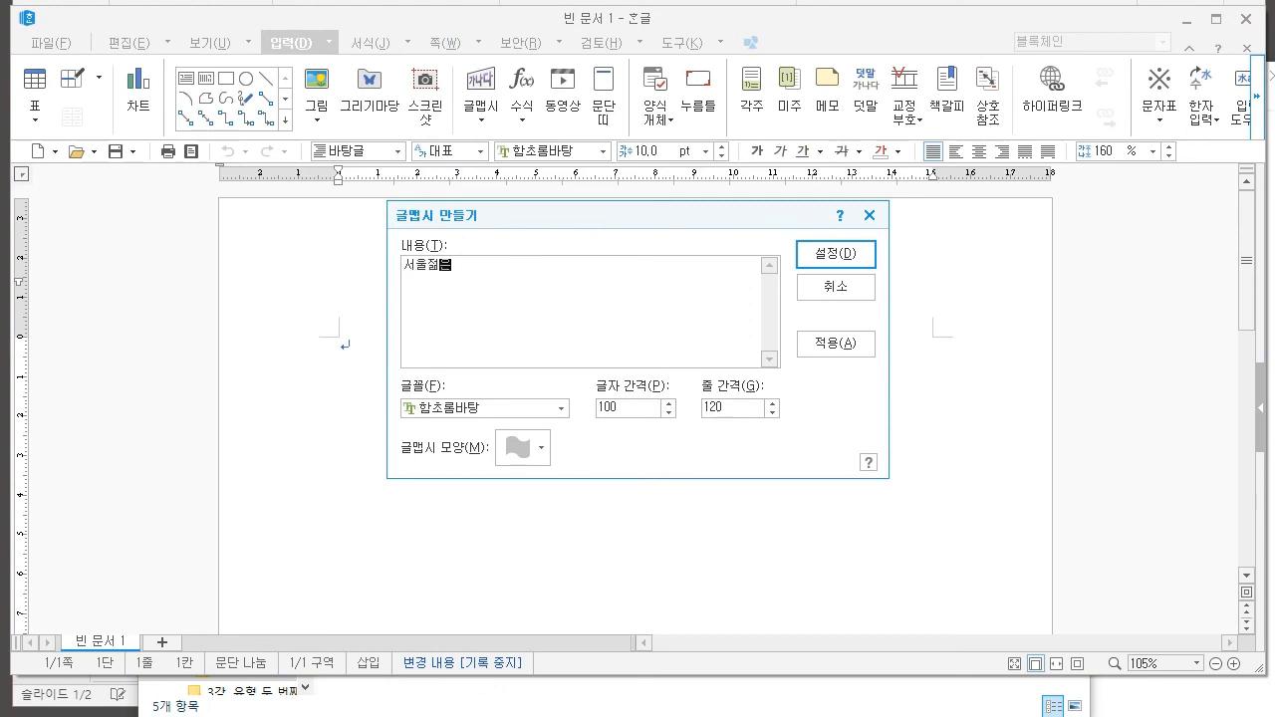
{"action": "type", "text": "국ㅇ악축제"}
Set the font of the 글맵시 text to 맑은 고딕
{"action": "left_click", "coordinate": [561, 408]}
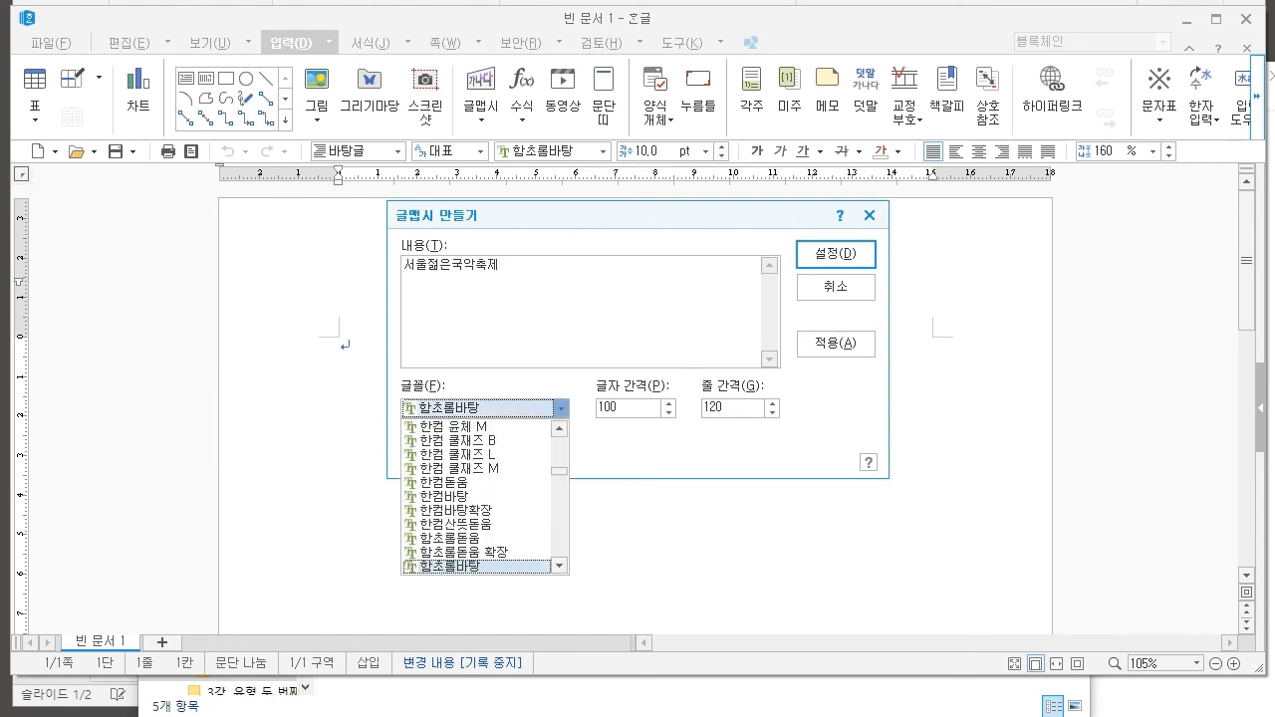
{"action": "left_click", "coordinate": [561, 409]}
{"action": "left_click", "coordinate": [561, 409]}
{"action": "left_click", "coordinate": [559, 429]}
{"action": "scroll", "coordinate": [469, 439], "scroll_direction": "up", "scroll_amount": 10}
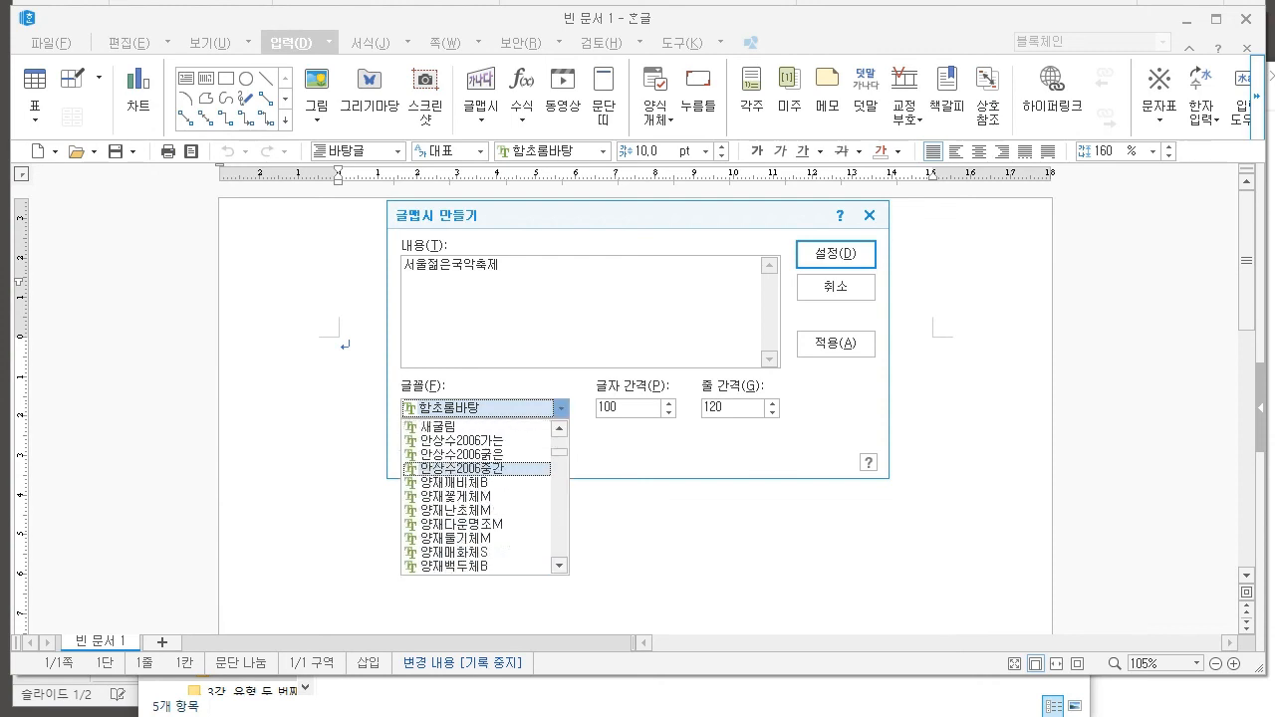
{"action": "scroll", "coordinate": [479, 468], "scroll_direction": "up", "scroll_amount": 5}
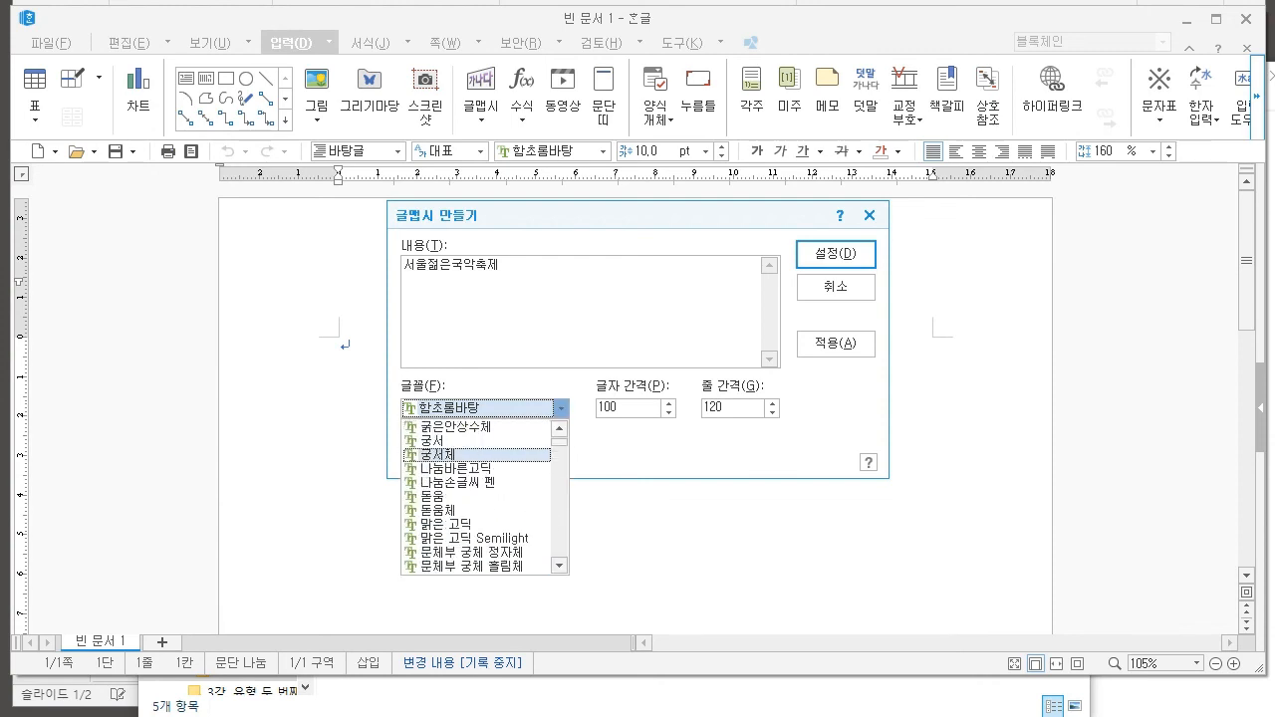
{"action": "scroll", "coordinate": [478, 468], "scroll_direction": "down", "scroll_amount": 2}
{"action": "left_click", "coordinate": [448, 440]}
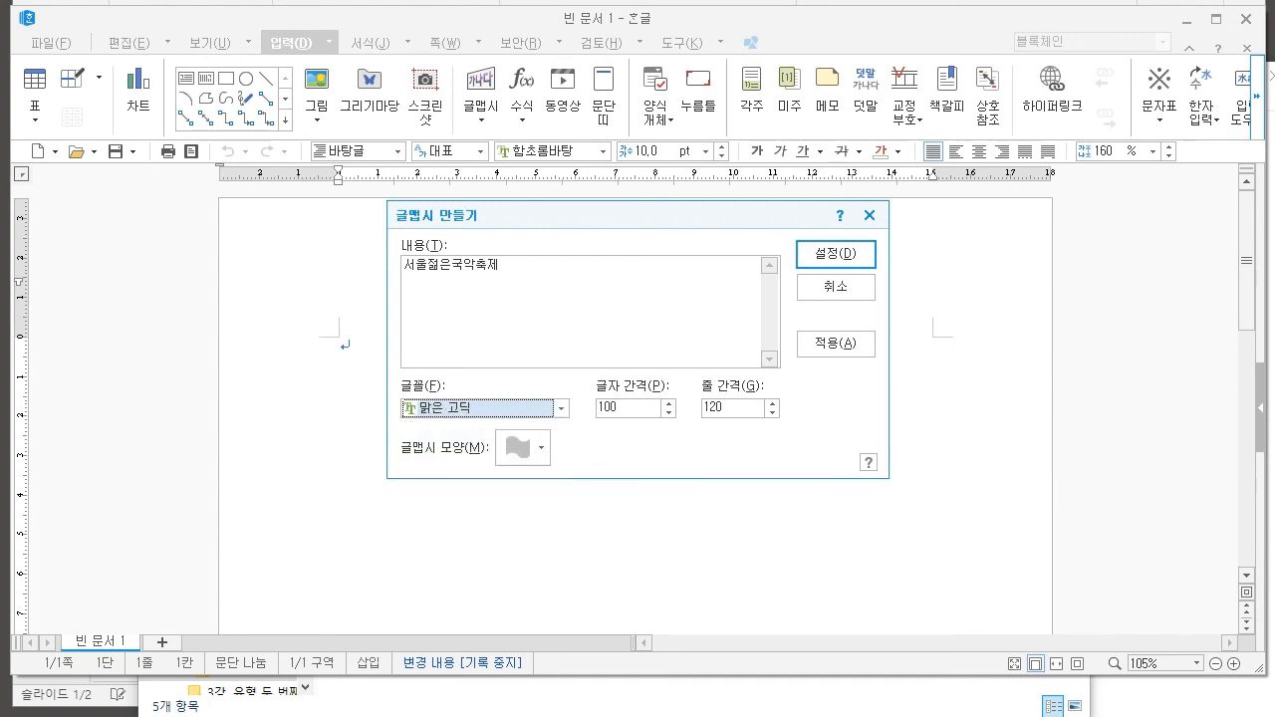
Choose the 왼쪽으로 줄이기 shape for the 글맵시 text and insert it into the document
{"action": "left_click_drag", "start_coordinate": [512, 267], "coordinate": [402, 267]}
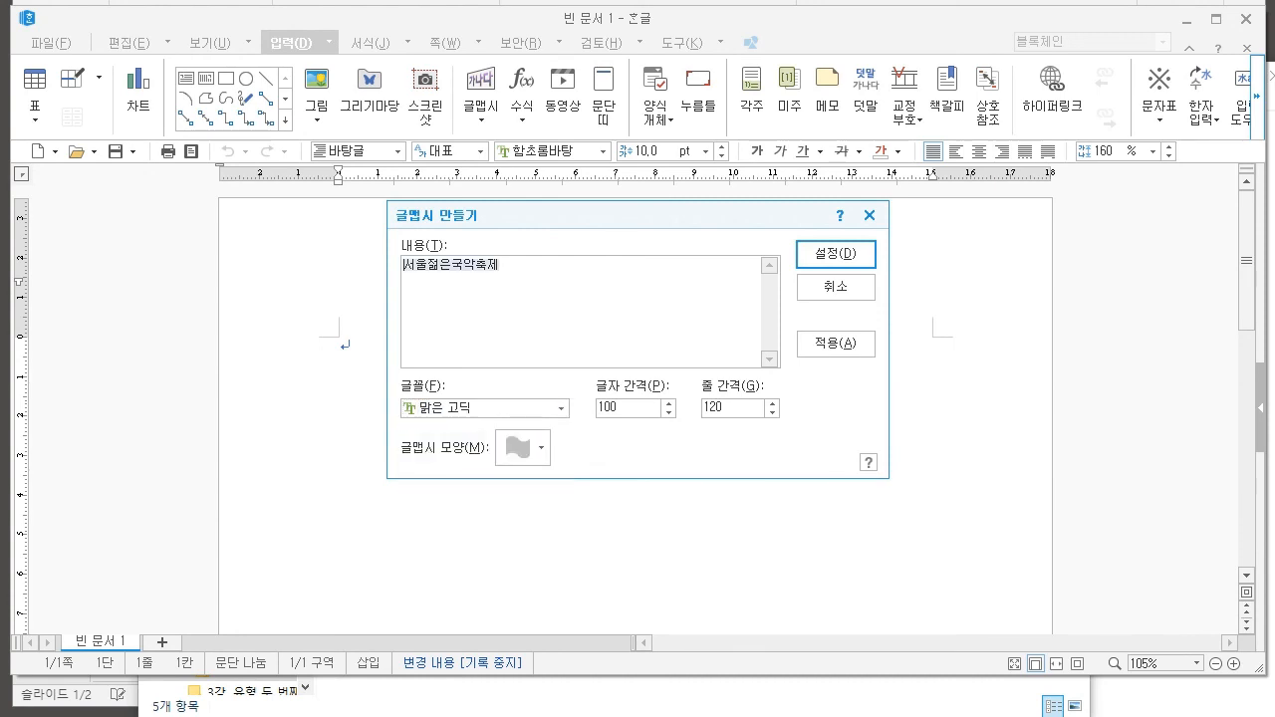
{"action": "left_click", "coordinate": [504, 266]}
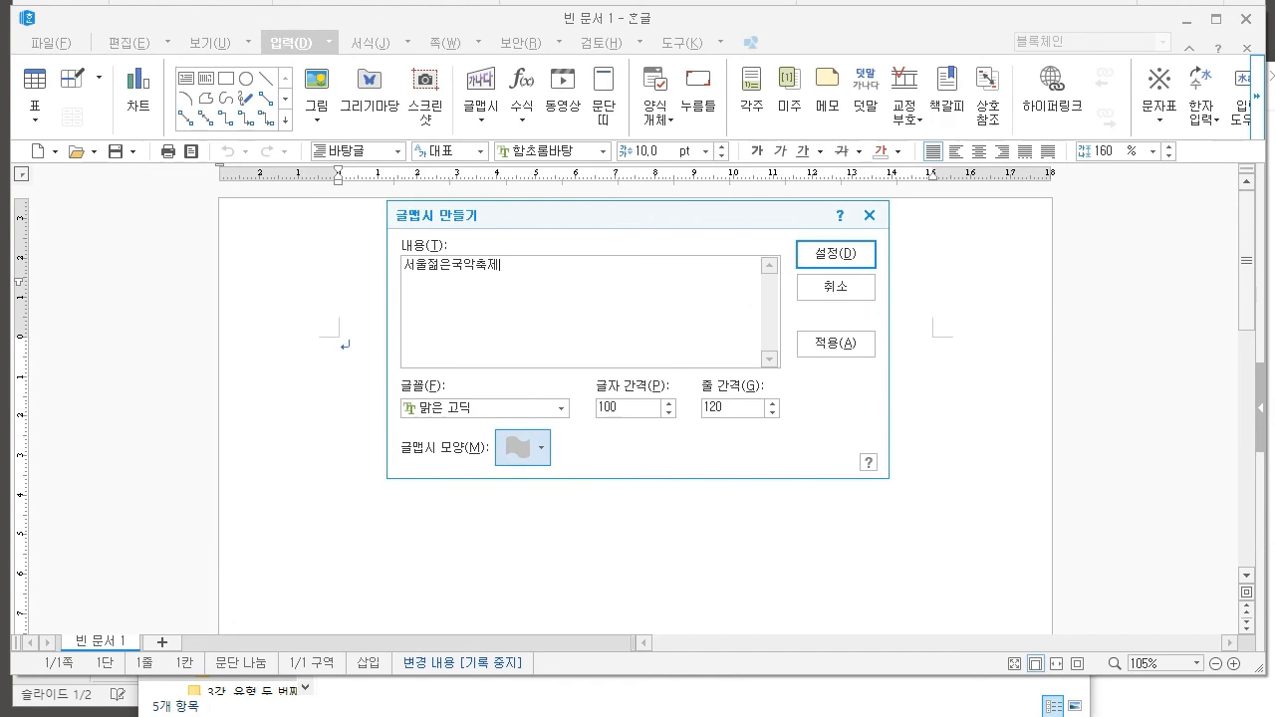
{"action": "left_click", "coordinate": [523, 448]}
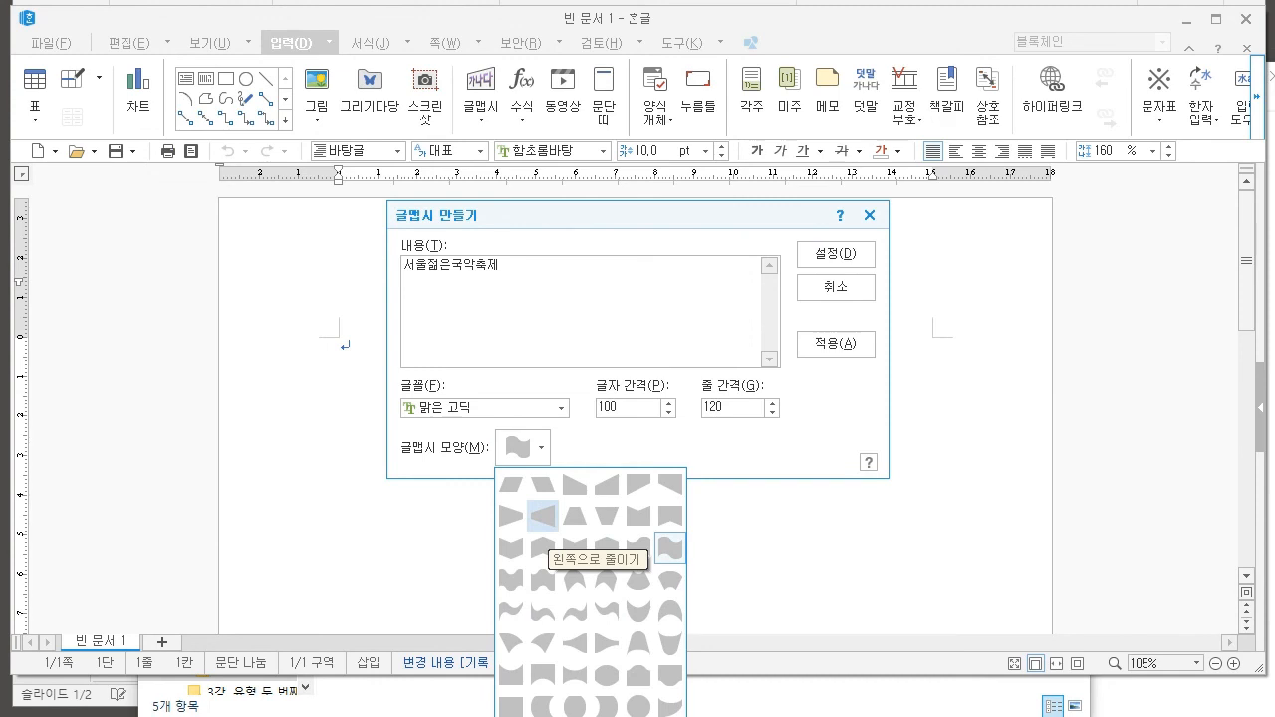
{"action": "left_click", "coordinate": [542, 515]}
{"action": "left_click", "coordinate": [836, 254]}
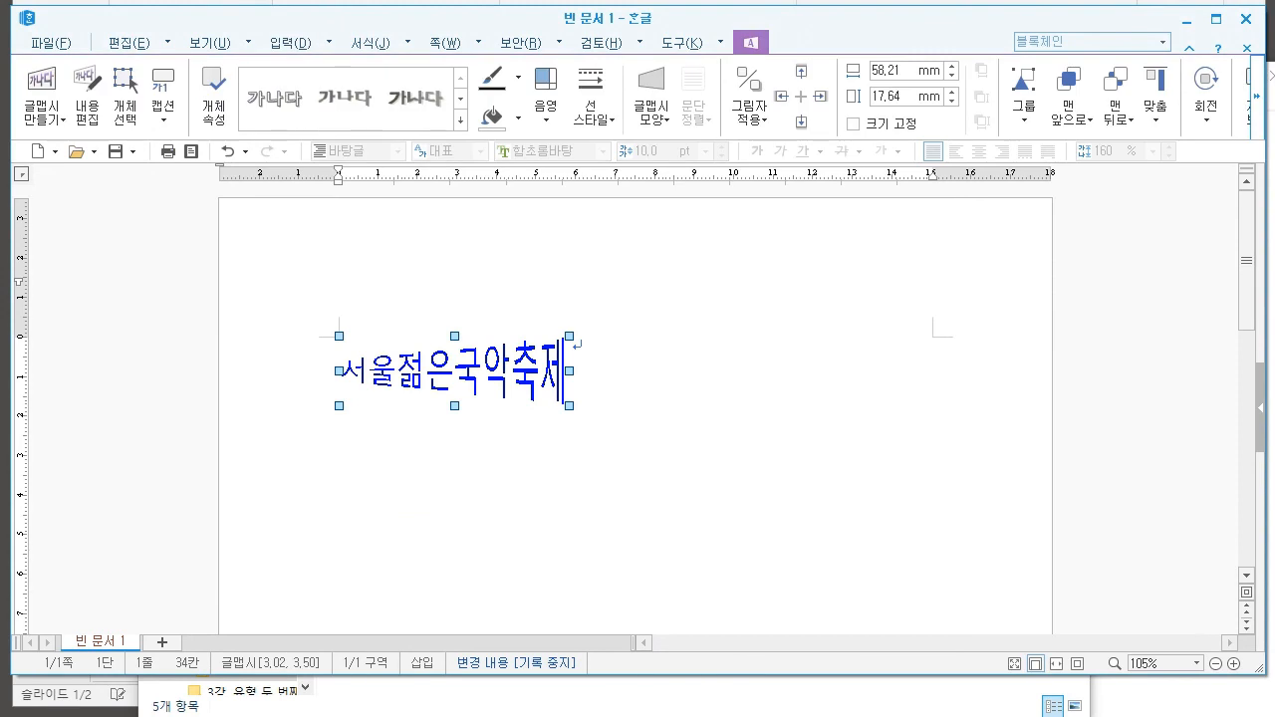
Enlarge the 글맵시 freehand to about 97 × 25 mm and try moving it sideways and back
{"action": "left_click", "coordinate": [577, 334]}
{"action": "left_click", "coordinate": [559, 350]}
{"action": "left_click_drag", "start_coordinate": [569, 335], "coordinate": [725, 305]}
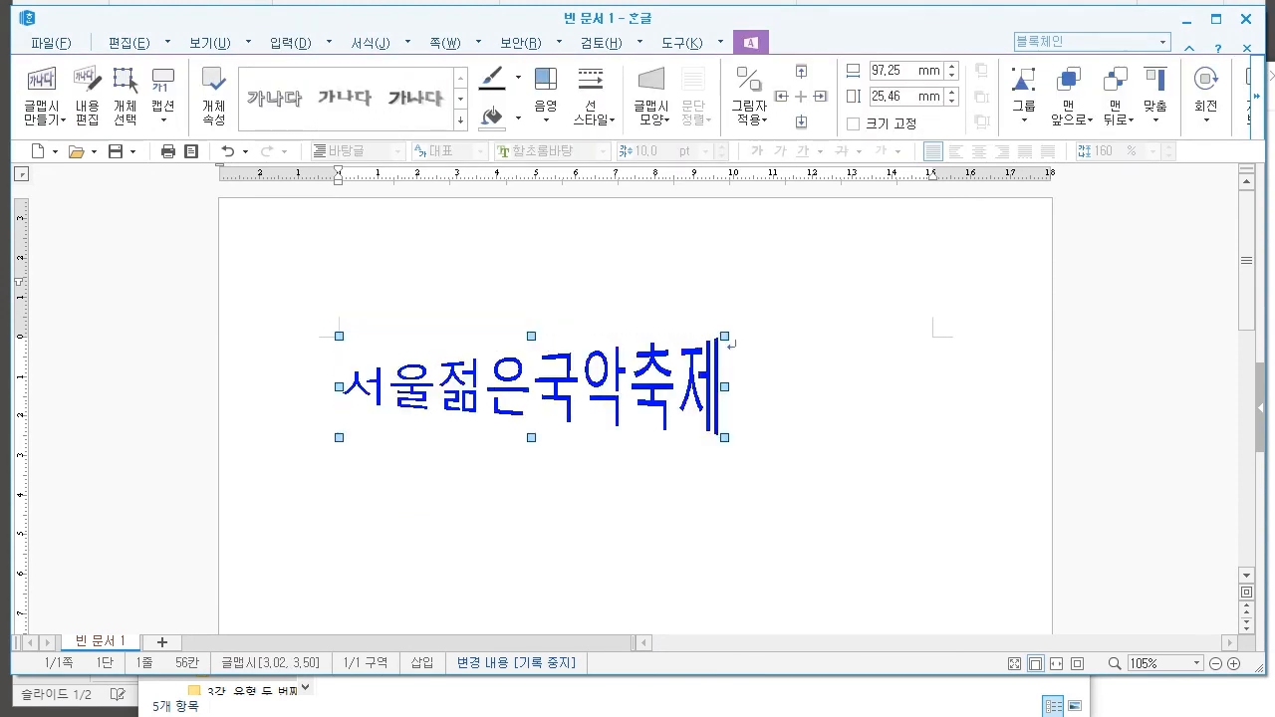
{"action": "left_click", "coordinate": [678, 498]}
{"action": "left_click", "coordinate": [608, 394]}
{"action": "left_click_drag", "start_coordinate": [598, 391], "coordinate": [694, 392]}
{"action": "left_click_drag", "start_coordinate": [693, 392], "coordinate": [597, 391]}
{"action": "left_click", "coordinate": [618, 498]}
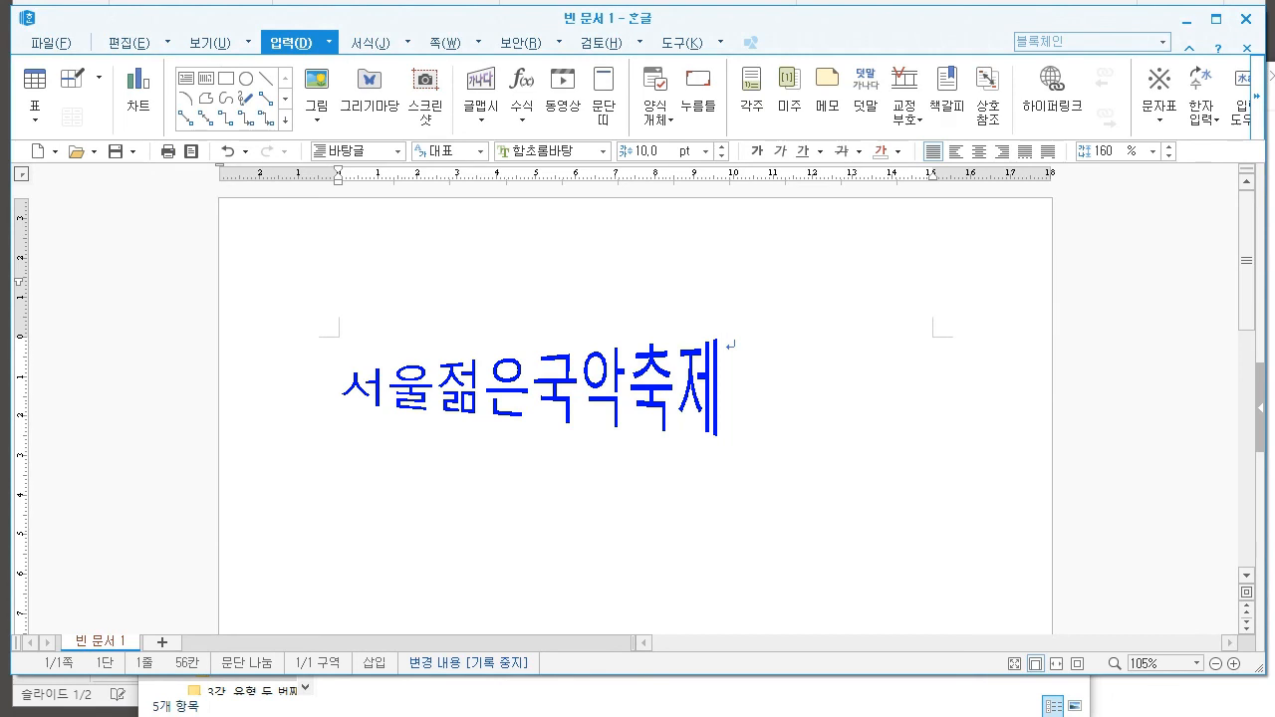
{"action": "left_click", "coordinate": [531, 389]}
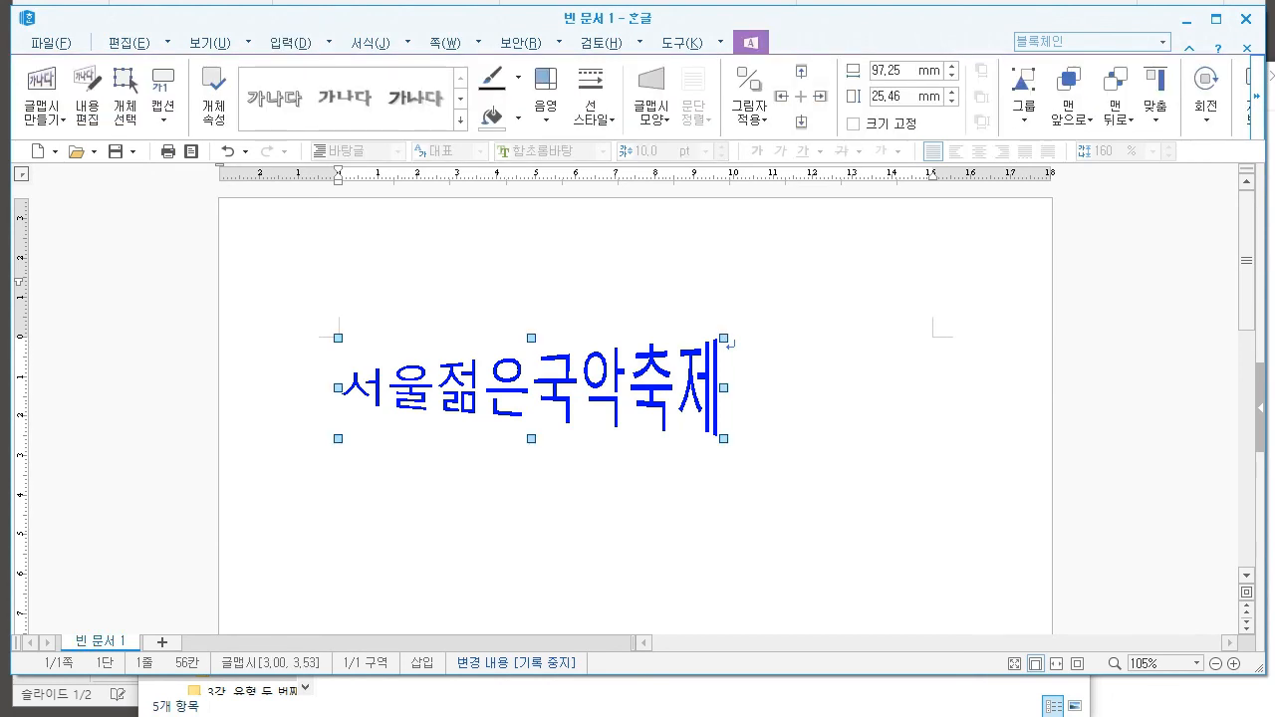
{"action": "left_click", "coordinate": [827, 448]}
Set the 글맵시 fill's 면 색 to RGB 49, 95, 151 in its object properties
{"action": "double_click", "coordinate": [725, 344]}
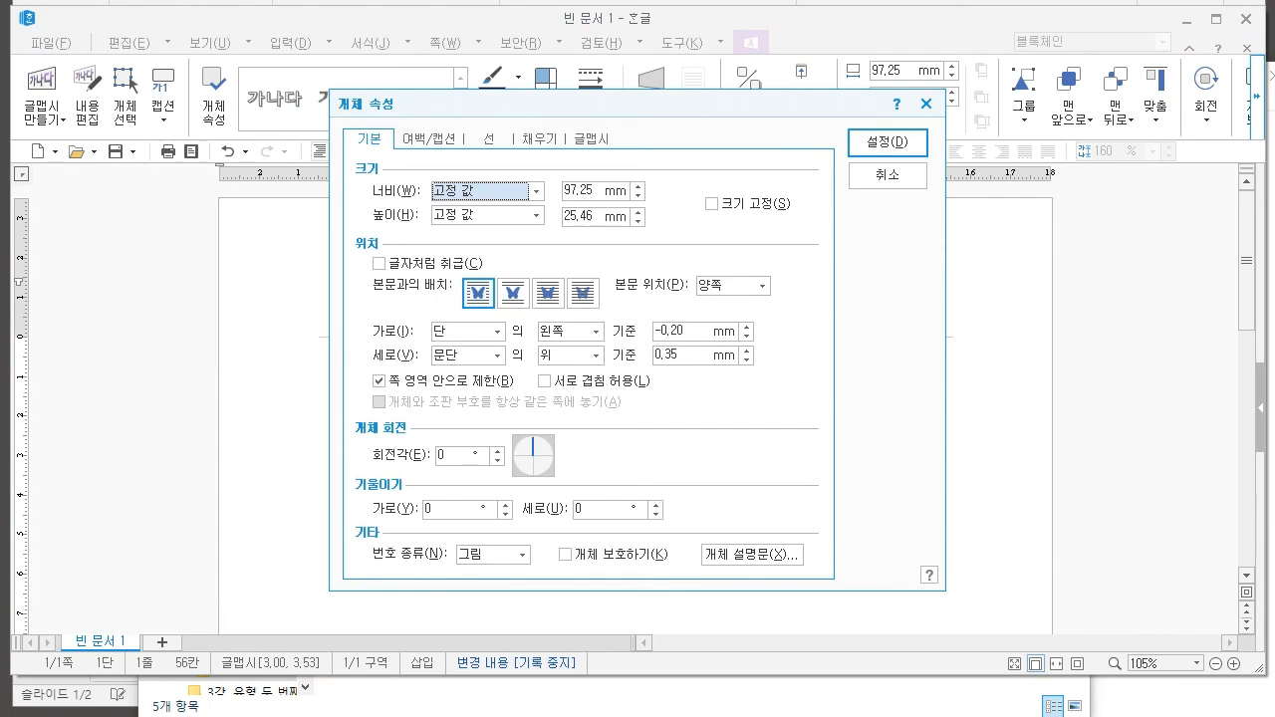
{"action": "left_click", "coordinate": [539, 139]}
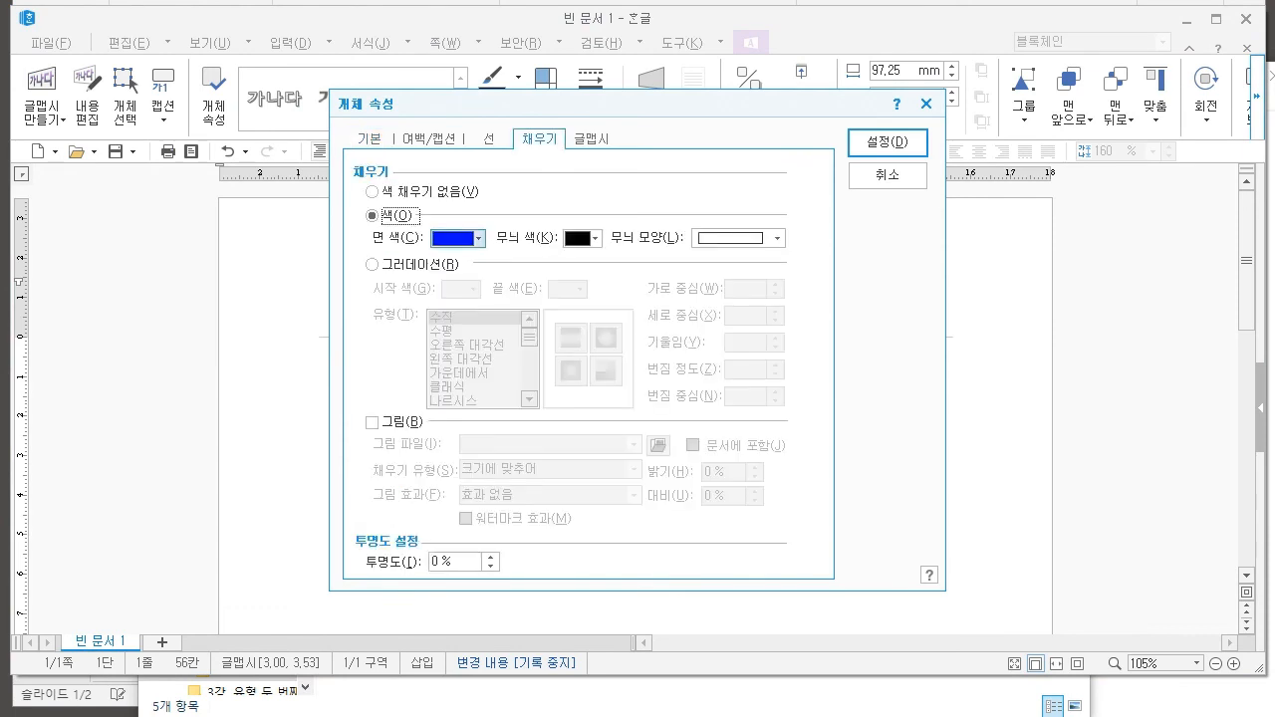
{"action": "left_click_drag", "start_coordinate": [499, 104], "coordinate": [726, 95]}
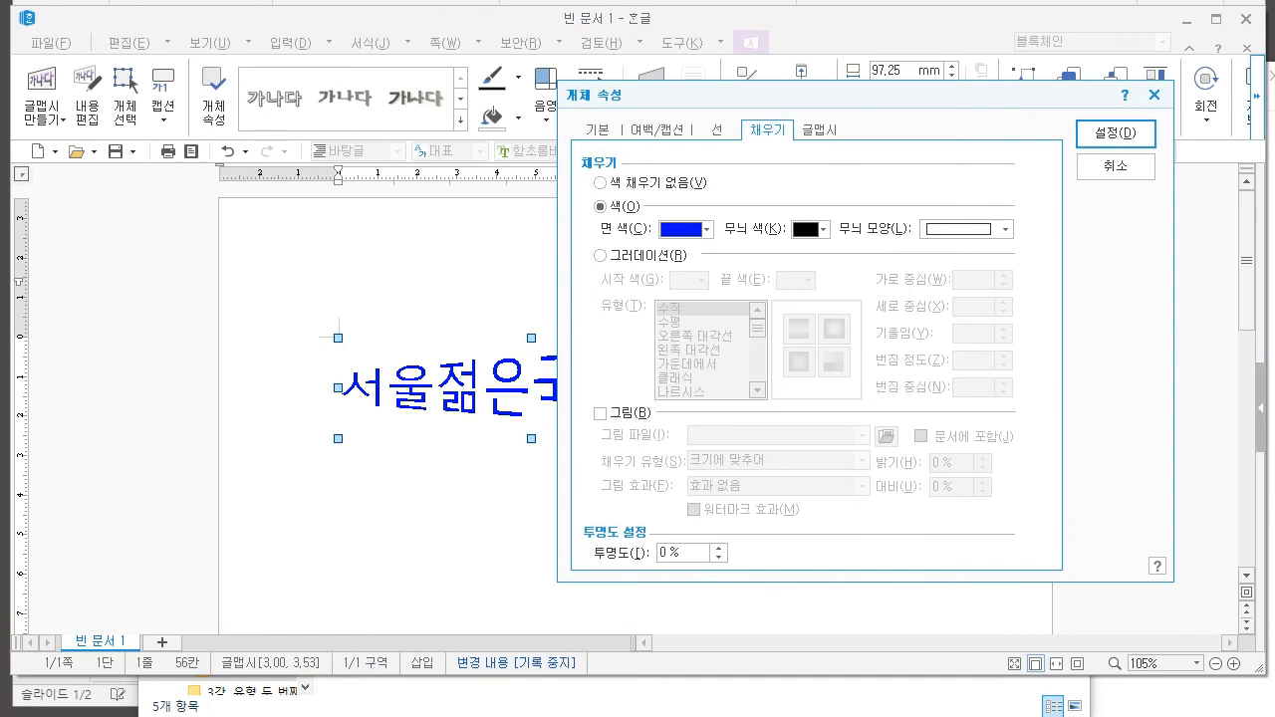
{"action": "left_click", "coordinate": [687, 229]}
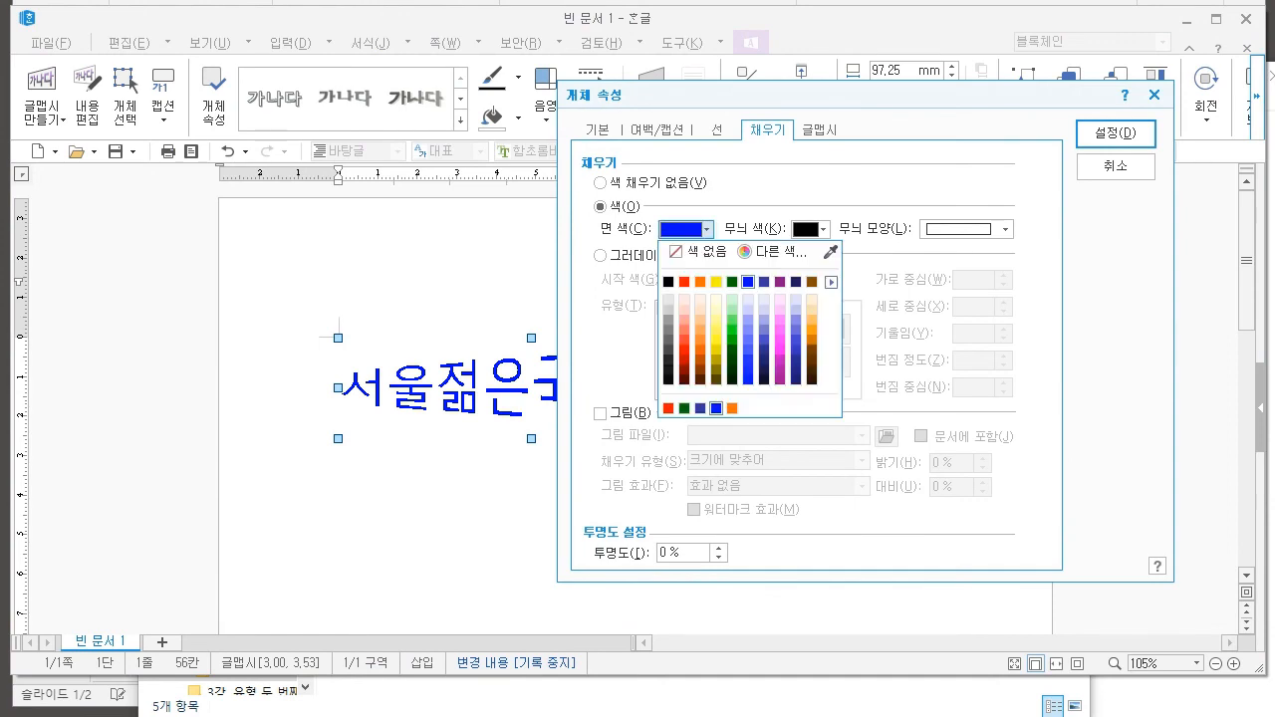
{"action": "left_click", "coordinate": [773, 251]}
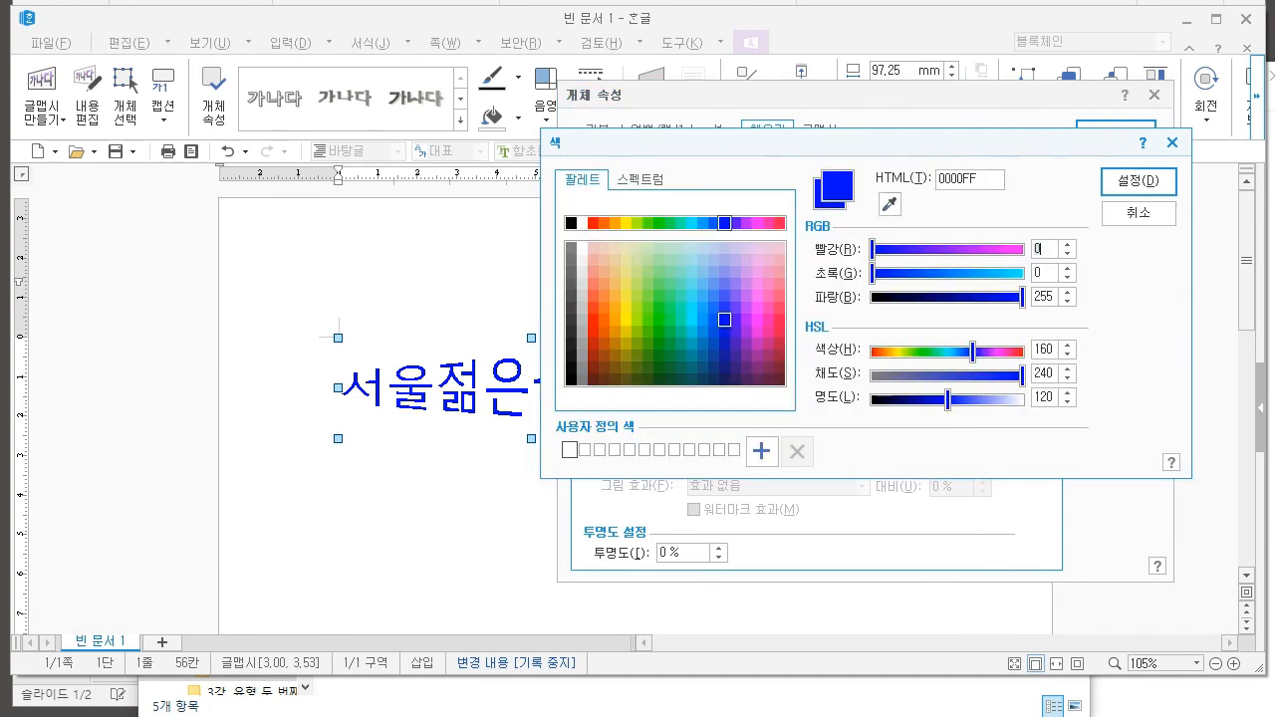
{"action": "type", "text": "49"}
{"action": "key", "text": "Tab"}
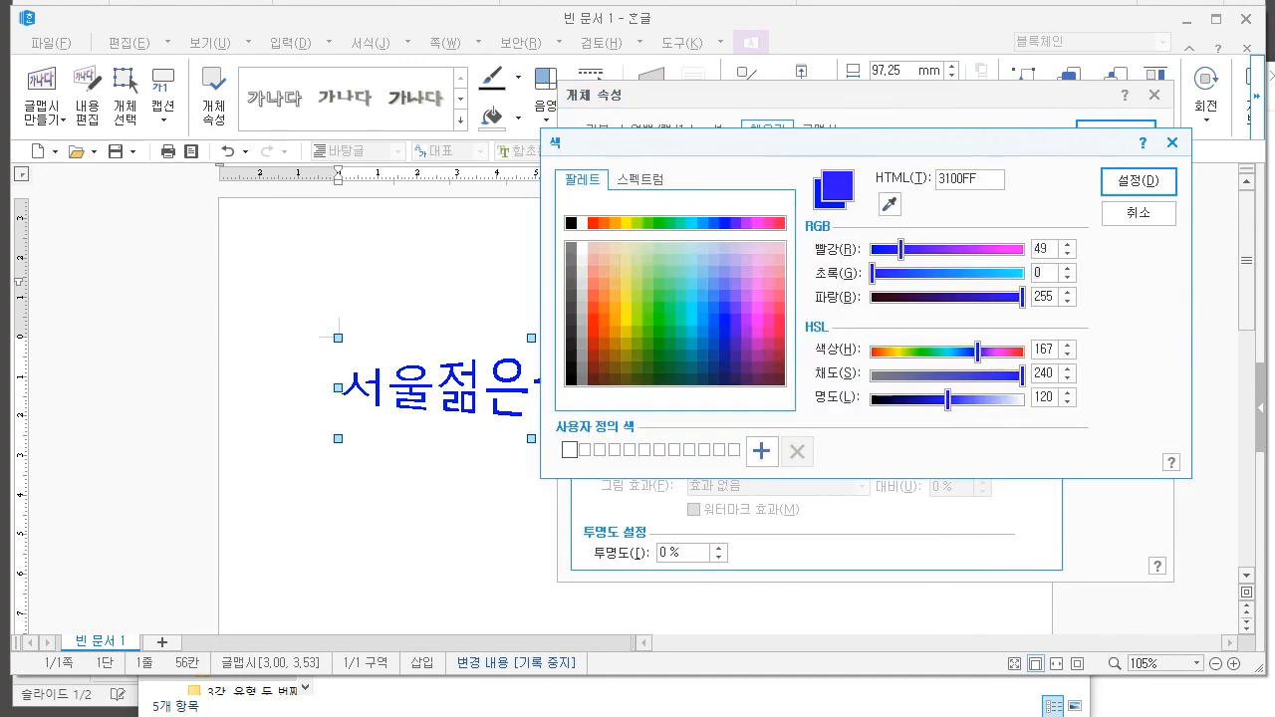
{"action": "type", "text": "95"}
{"action": "key", "text": "Tab"}
{"action": "type", "text": "151"}
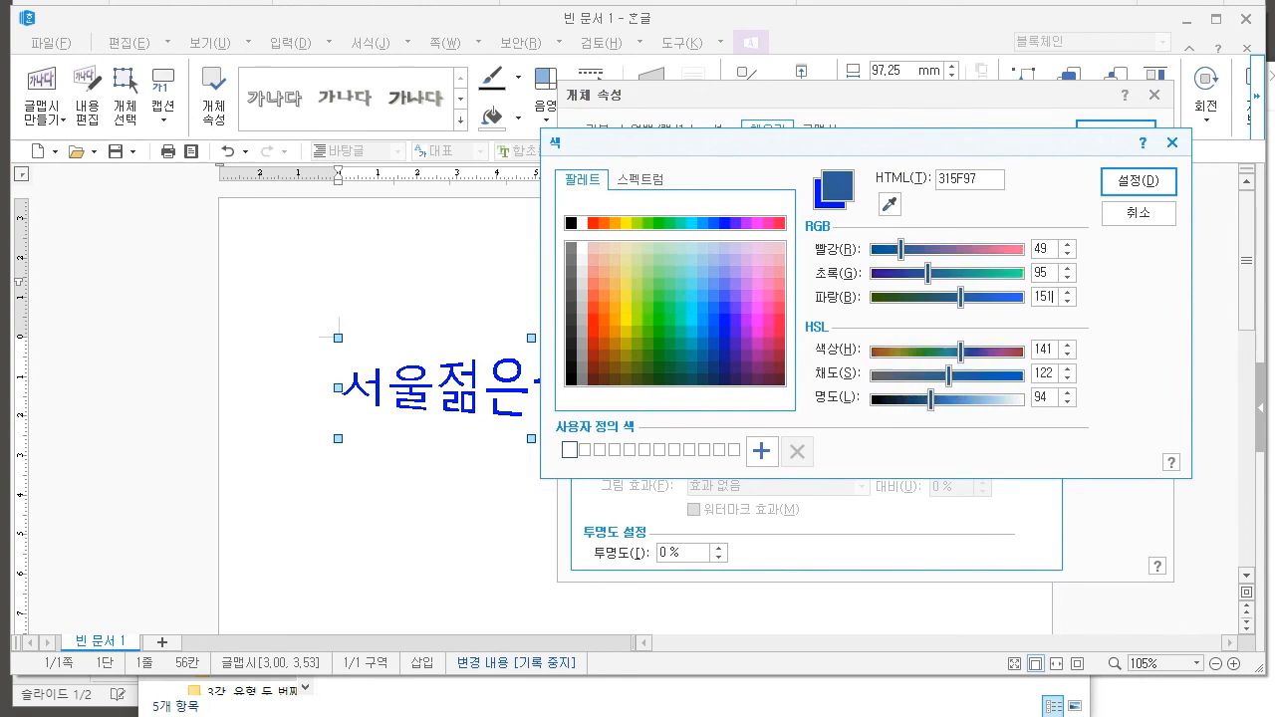
{"action": "key", "text": "Return"}
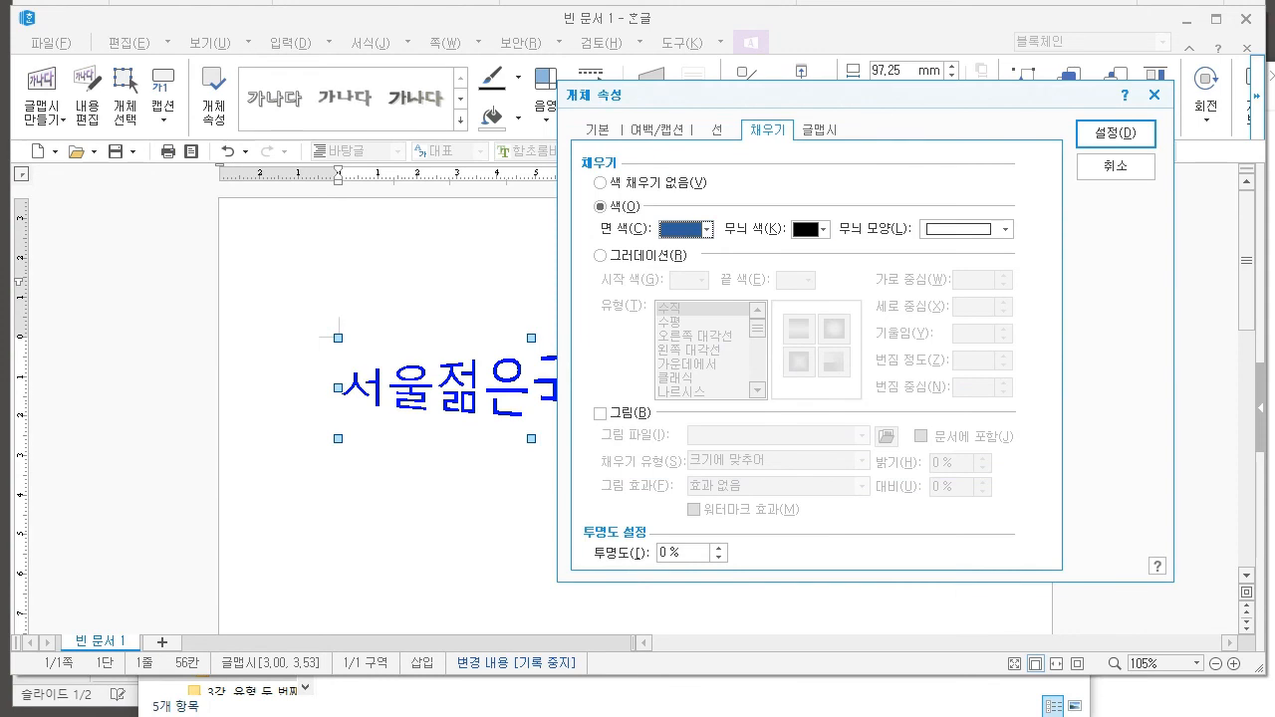
{"action": "key", "text": "Return"}
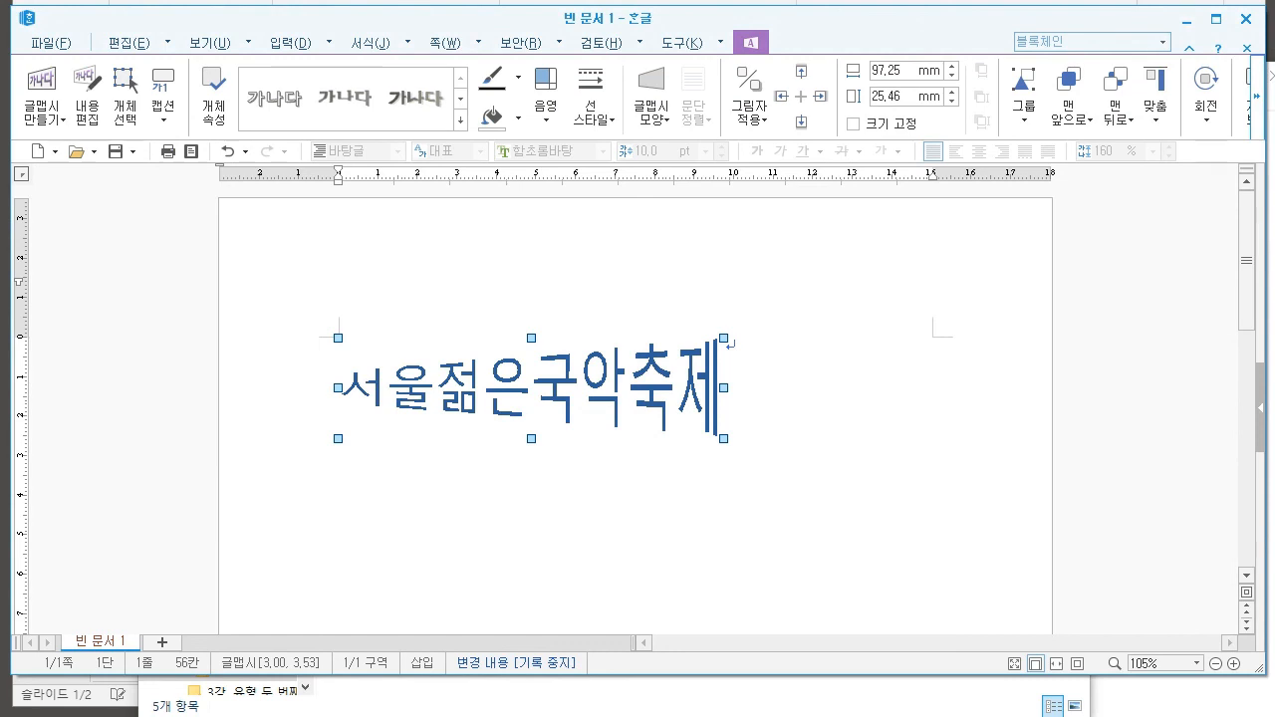
Set the 글맵시 width to 100 mm and height to 20 mm in its object properties
{"action": "key", "text": "p"}
{"action": "key", "text": "ctrl+Tab"}
{"action": "key", "text": "ctrl+Tab"}
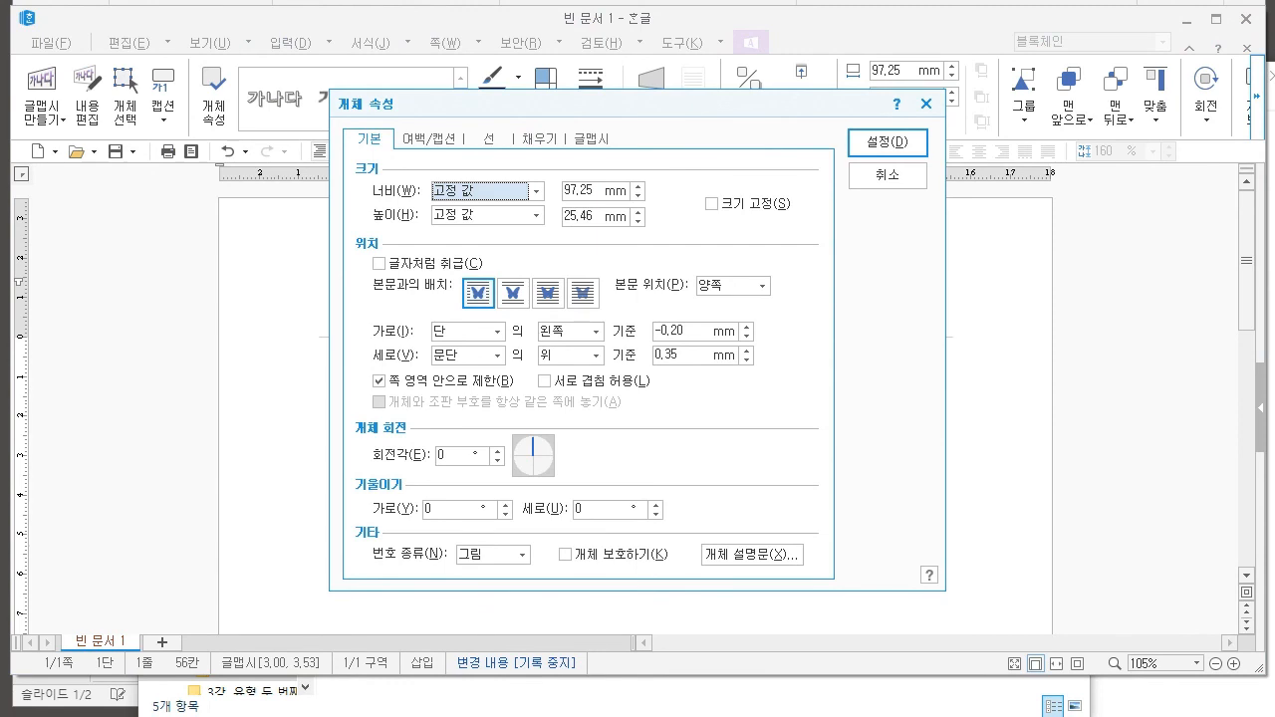
{"action": "key", "text": "ctrl+2"}
{"action": "mouse_move", "coordinate": [498, 229]}
{"action": "left_mouse_down"}
{"action": "mouse_move", "coordinate": [598, 220]}
{"action": "mouse_move", "coordinate": [765, 242]}
{"action": "mouse_move", "coordinate": [785, 140]}
{"action": "mouse_move", "coordinate": [767, 289]}
{"action": "mouse_move", "coordinate": [750, 182]}
{"action": "left_mouse_up"}
{"action": "key", "text": "Escape"}
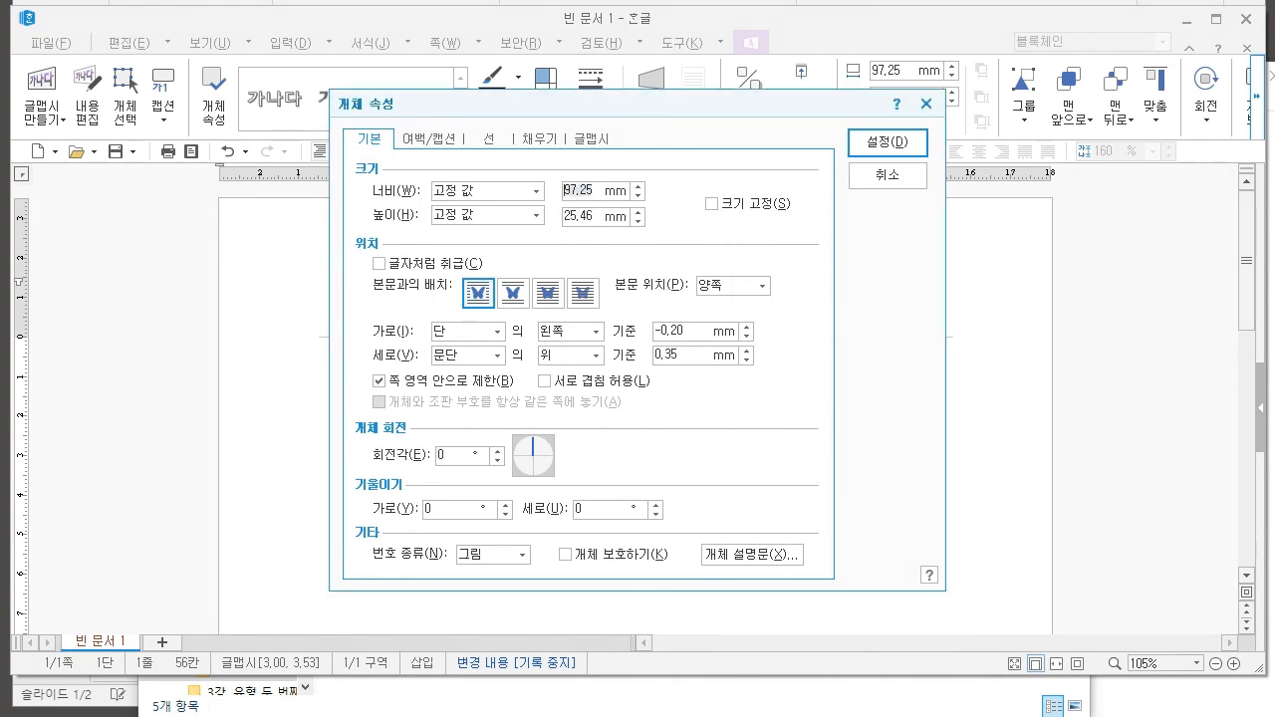
{"action": "type", "text": "100"}
{"action": "key", "text": "Tab"}
{"action": "key", "text": "Tab"}
{"action": "type", "text": "20"}
{"action": "key", "text": "Return"}
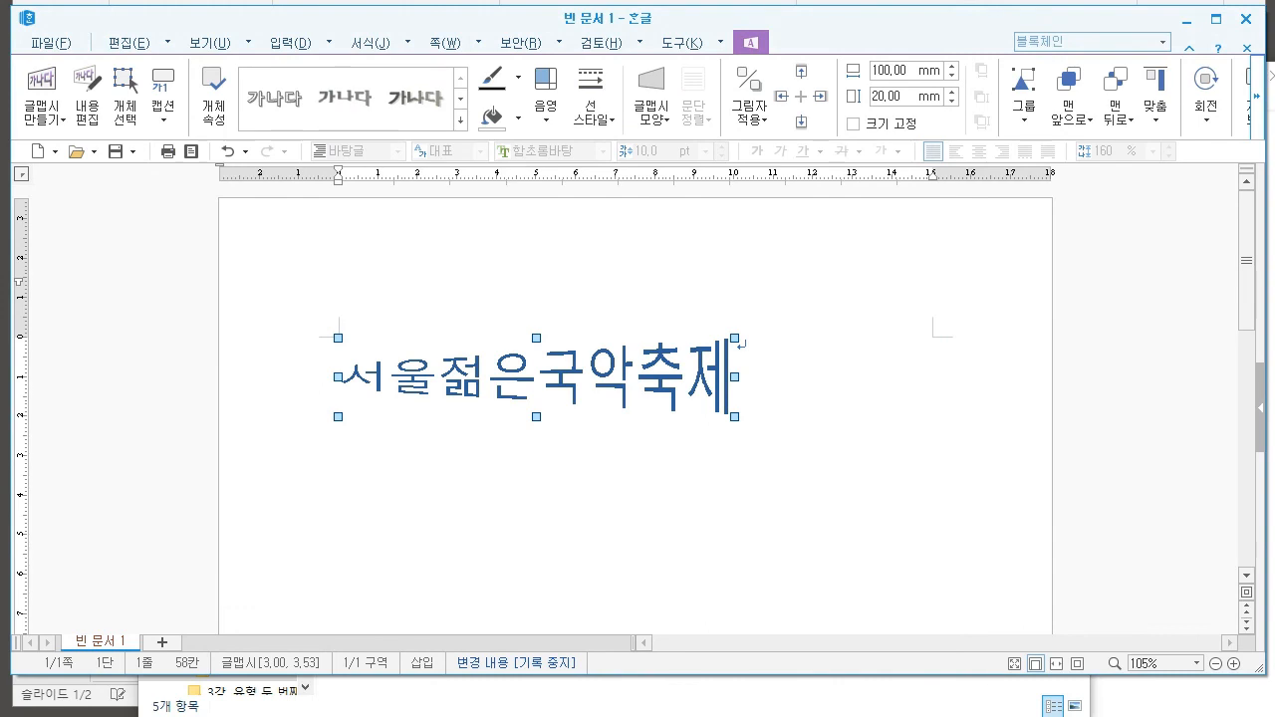
Try moving the 글맵시 freely down toward the page's right margin, and undo the move
{"action": "double_click", "coordinate": [565, 381]}
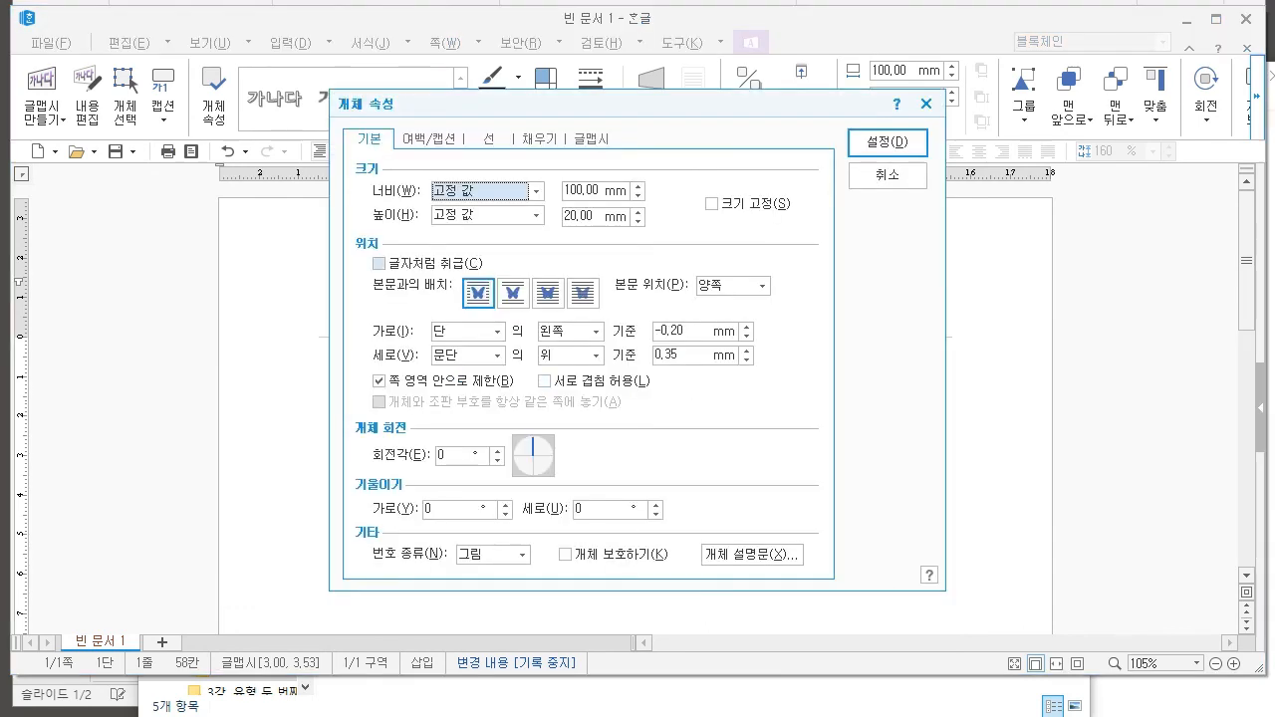
{"action": "left_click", "coordinate": [887, 143]}
{"action": "left_click_drag", "start_coordinate": [536, 378], "coordinate": [735, 458]}
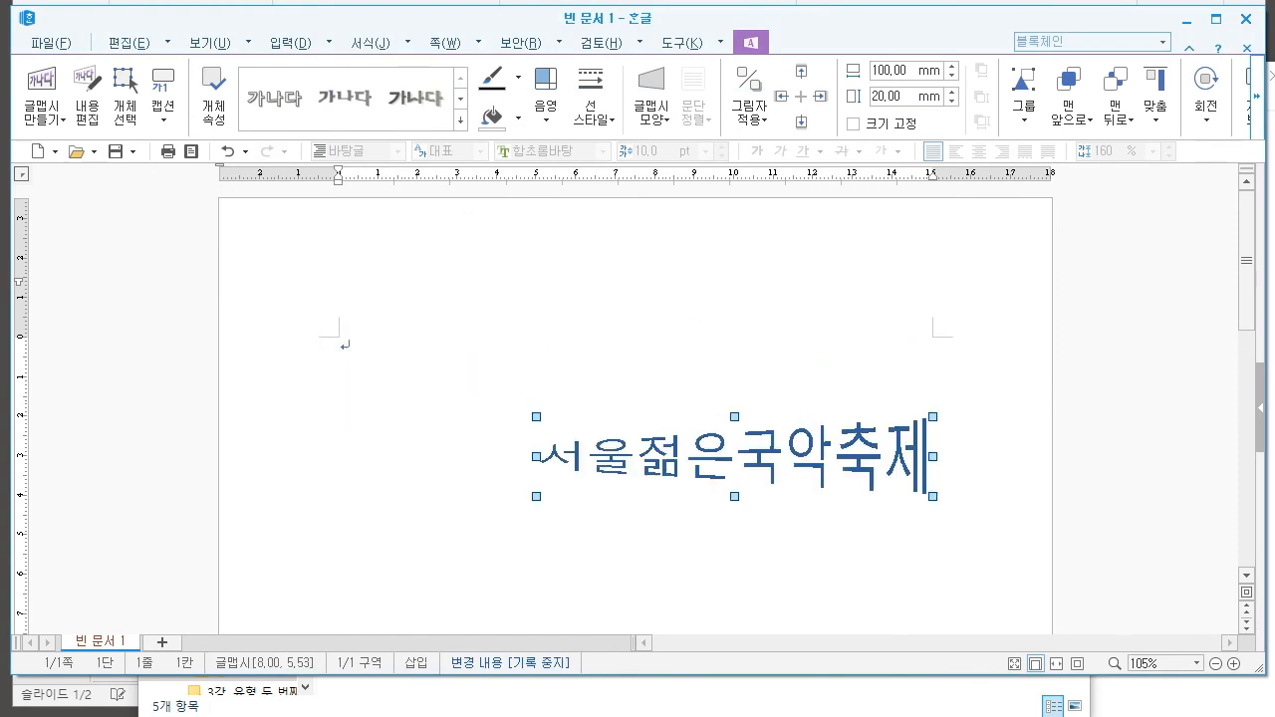
{"action": "key", "text": "ctrl+z"}
{"action": "key", "text": "ctrl+z"}
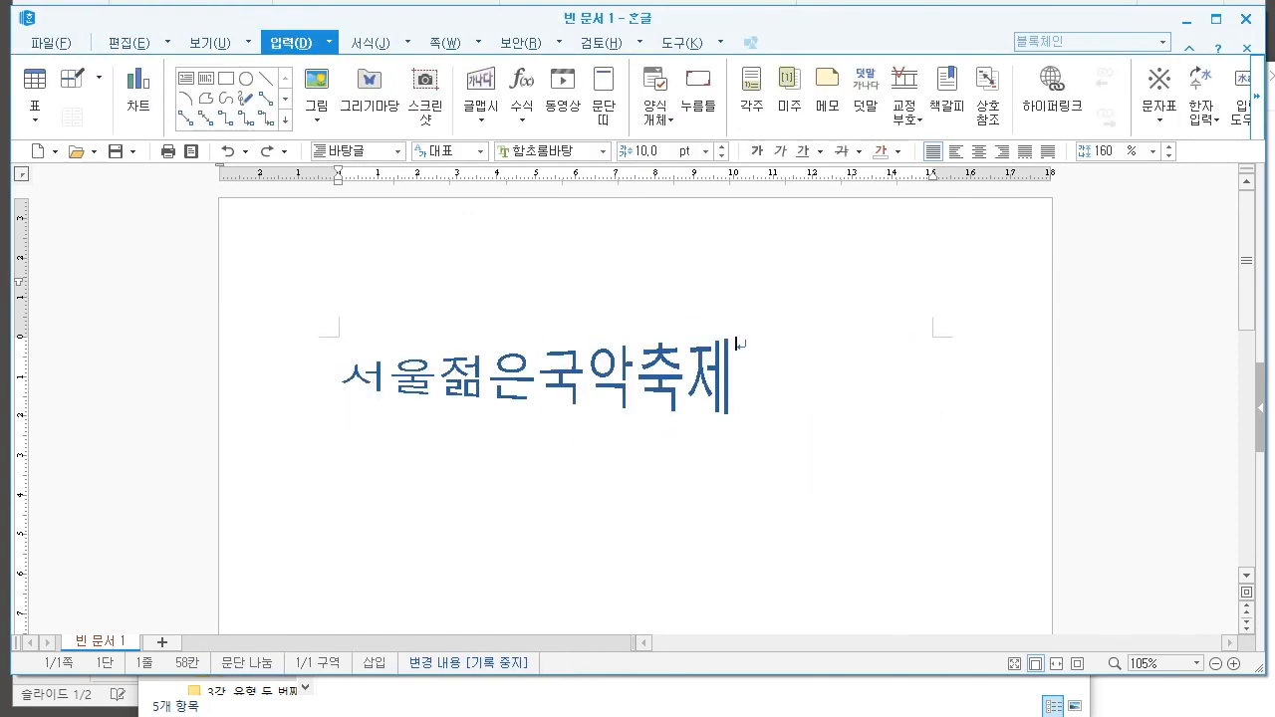
Enable 글자처럼 취급 for the 글맵시 in its object properties
{"action": "double_click", "coordinate": [536, 379]}
{"action": "left_click", "coordinate": [380, 264]}
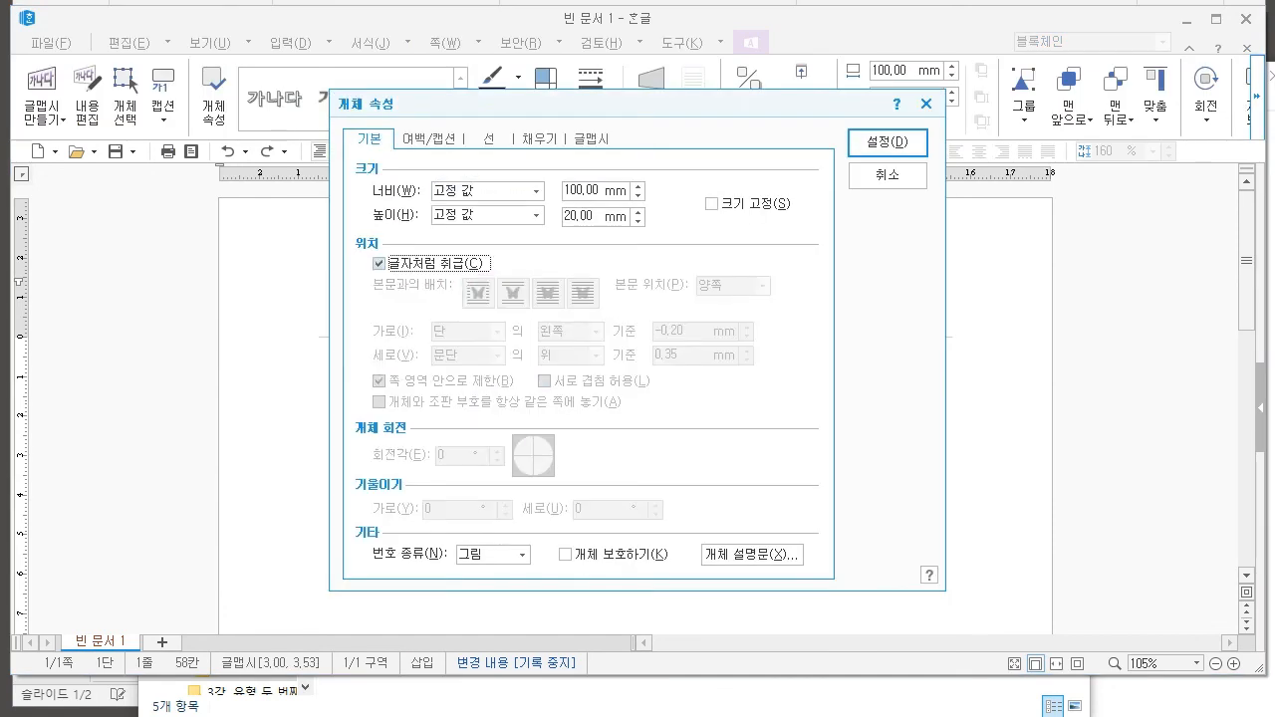
{"action": "left_click", "coordinate": [888, 142]}
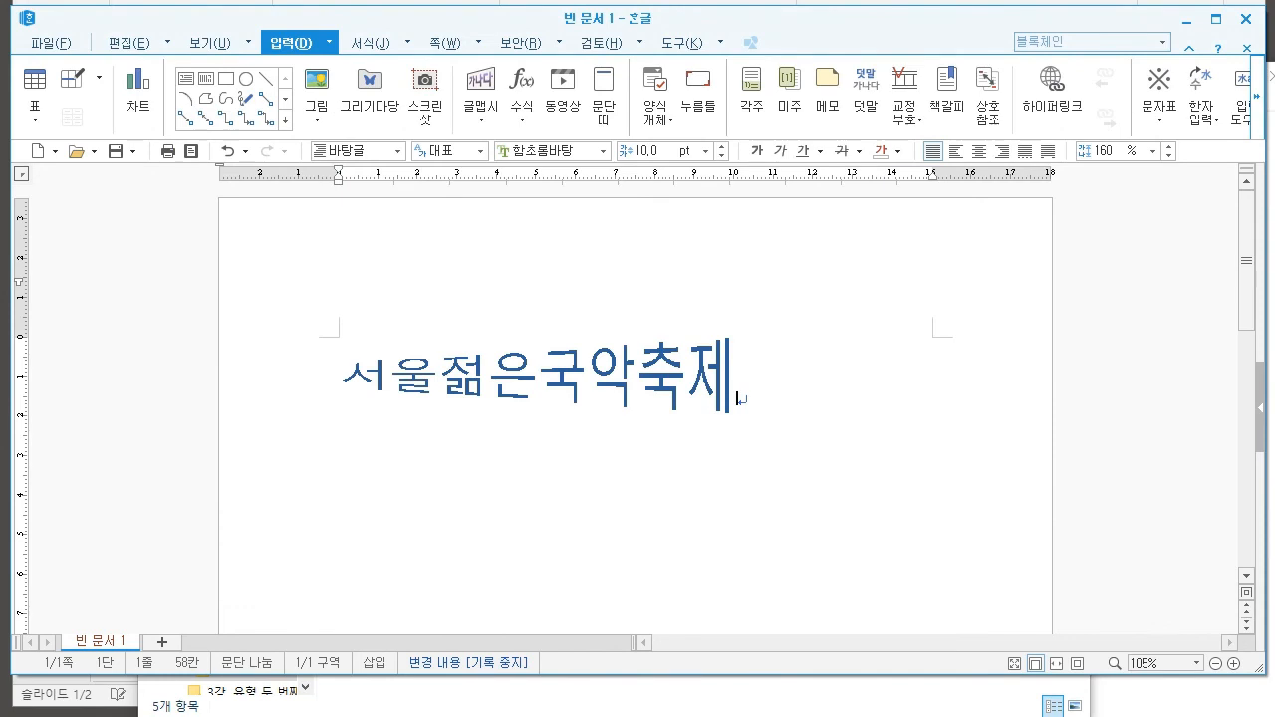
Add blank lines after the 글맵시, paste a copy of it below them, and undo these changes
{"action": "left_click", "coordinate": [538, 376]}
{"action": "key", "text": "Escape"}
{"action": "key", "text": "Return"}
{"action": "key", "text": "Return"}
{"action": "key", "text": "Left"}
{"action": "key", "text": "Left"}
{"action": "key", "text": "Left"}
{"action": "key", "text": "shift+Left"}
{"action": "key", "text": "ctrl+c"}
{"action": "key", "text": "Down"}
{"action": "key", "text": "Down"}
{"action": "key", "text": "Down"}
{"action": "key", "text": "ctrl+v"}
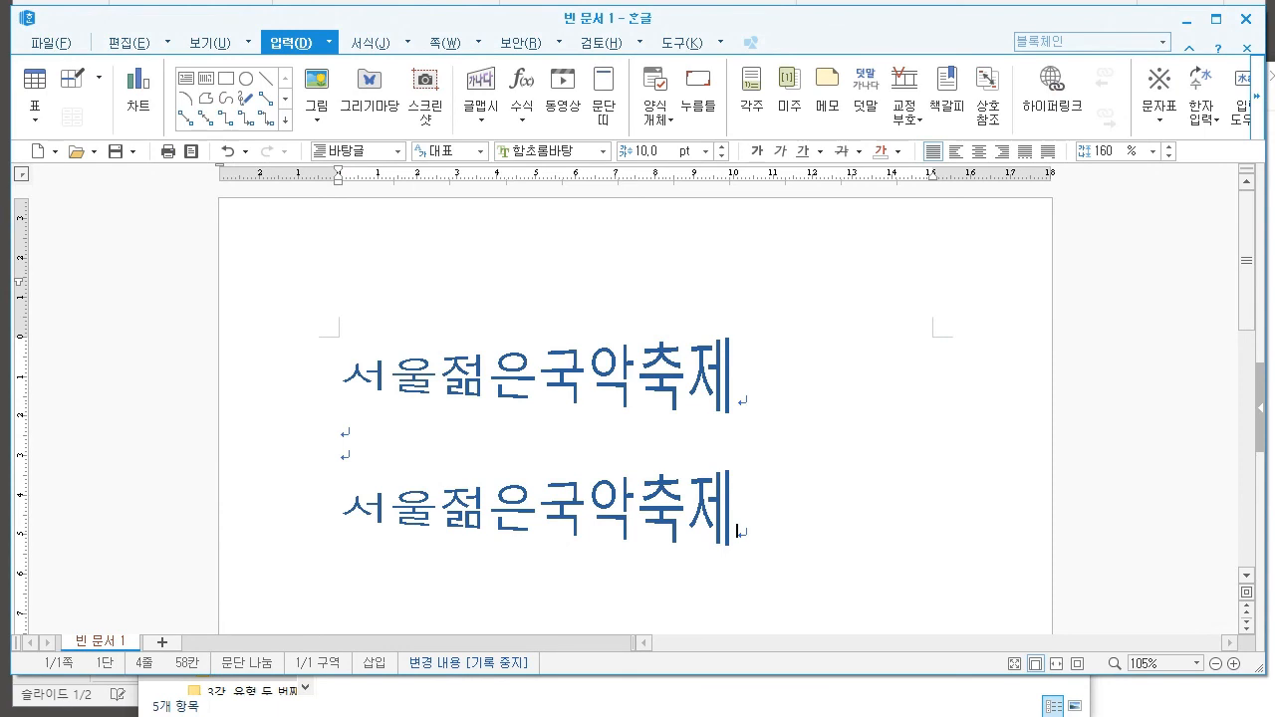
{"action": "key", "text": "ctrl+z"}
{"action": "key", "text": "ctrl+z"}
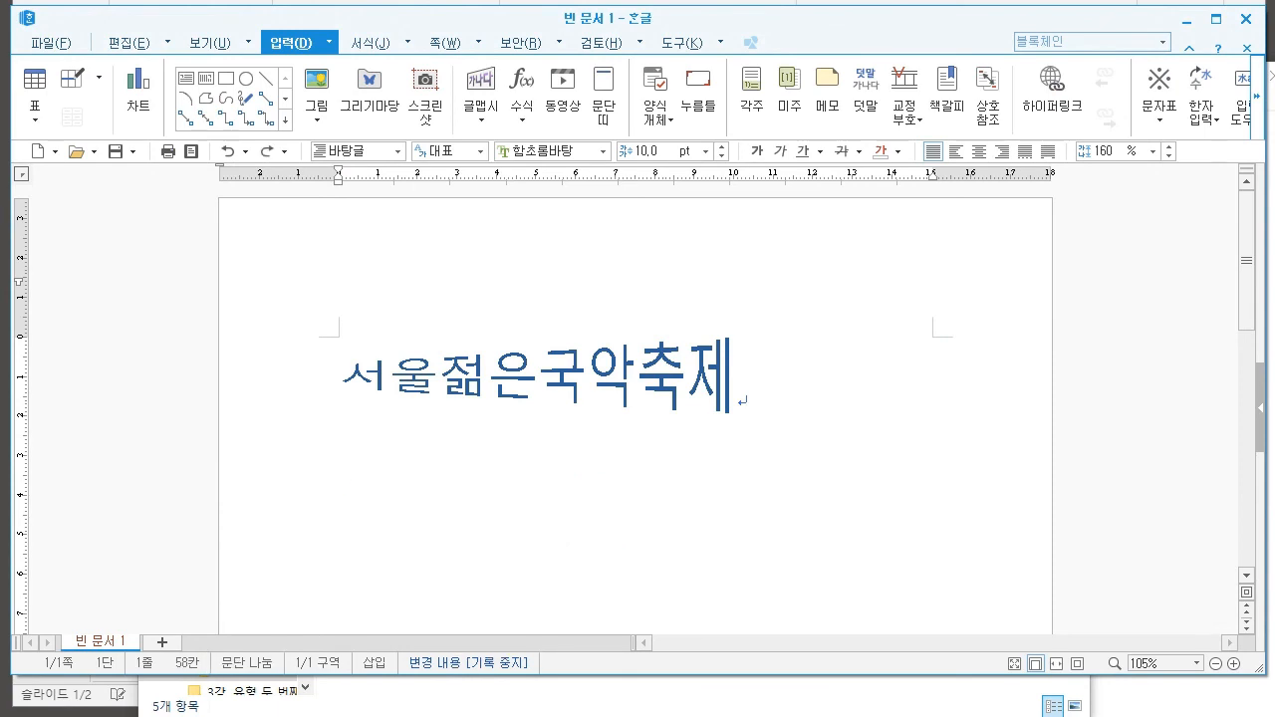
Switch to the 2강 부록 memo and add the line "- 글 맵시 순서 : 글 맵시를 삽입 -> 채우기(RGB) -> 너비, 크기 설정 -> 글자처럼 취급"
{"action": "key", "text": "alt+Tab"}
{"action": "scroll", "coordinate": [817, 383], "scroll_direction": "down", "scroll_amount": 1}
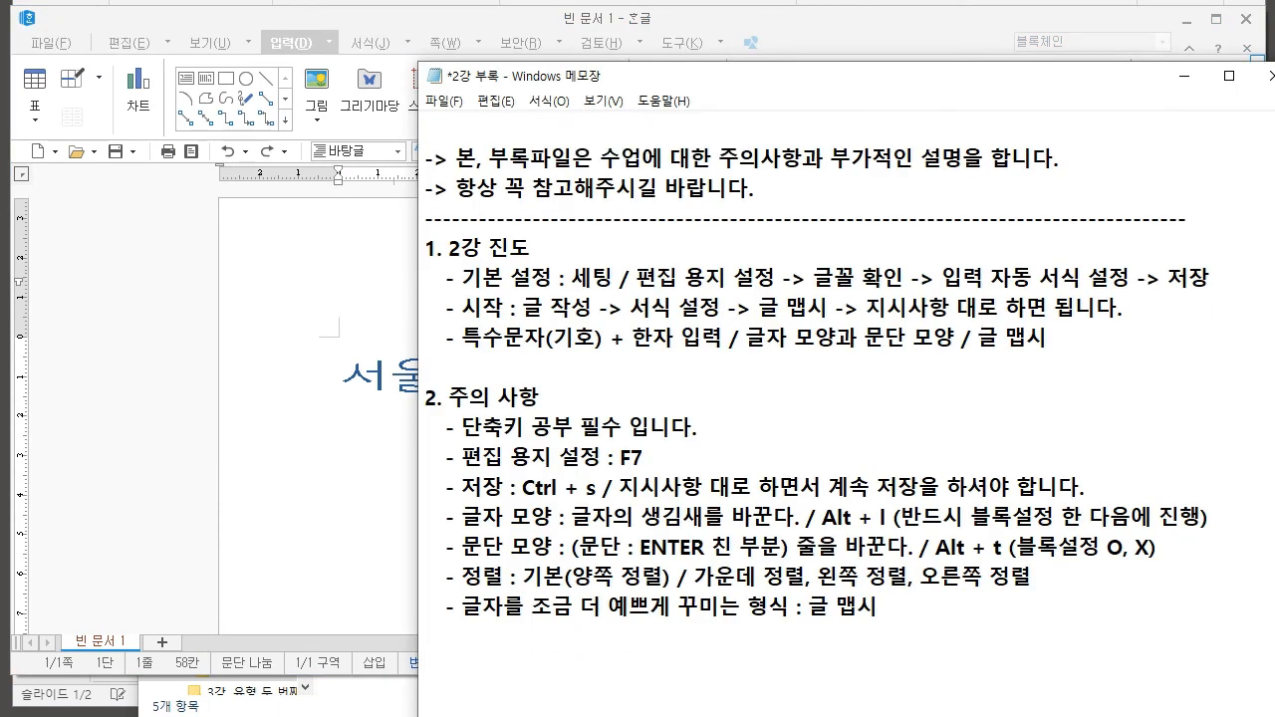
{"action": "scroll", "coordinate": [817, 383], "scroll_direction": "up", "scroll_amount": 1}
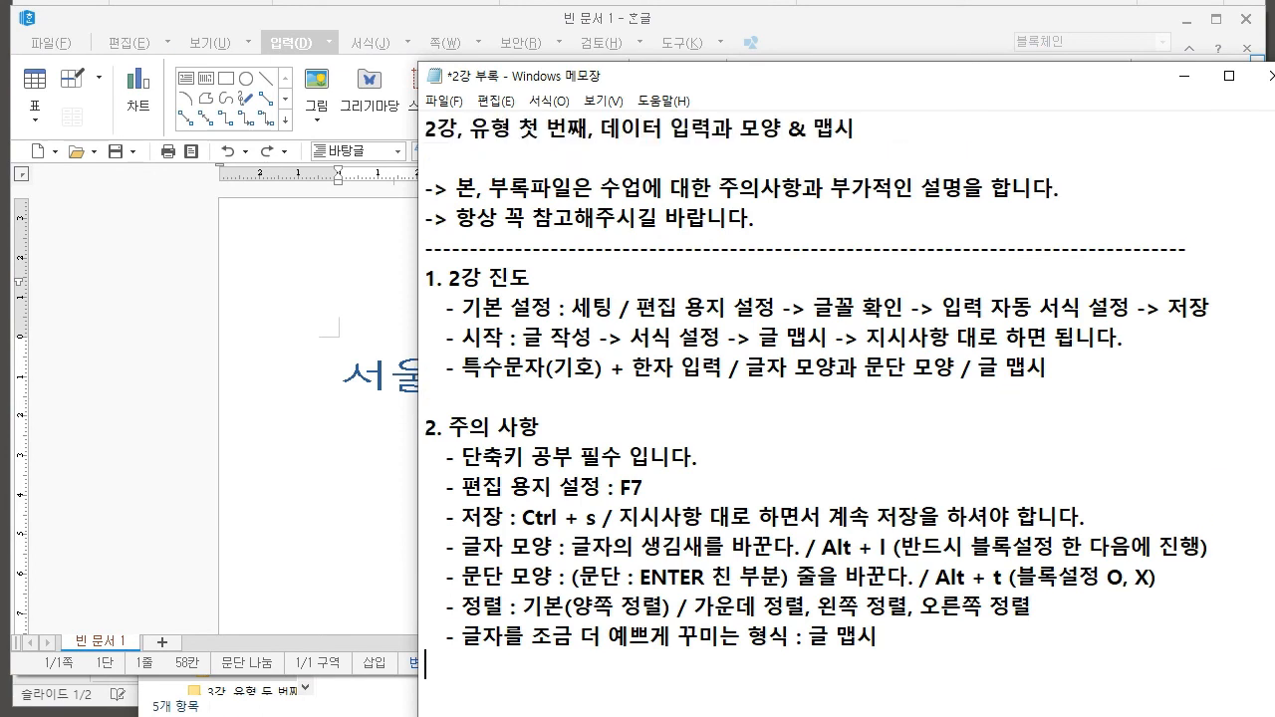
{"action": "type", "text": "글 맵시 순서"}
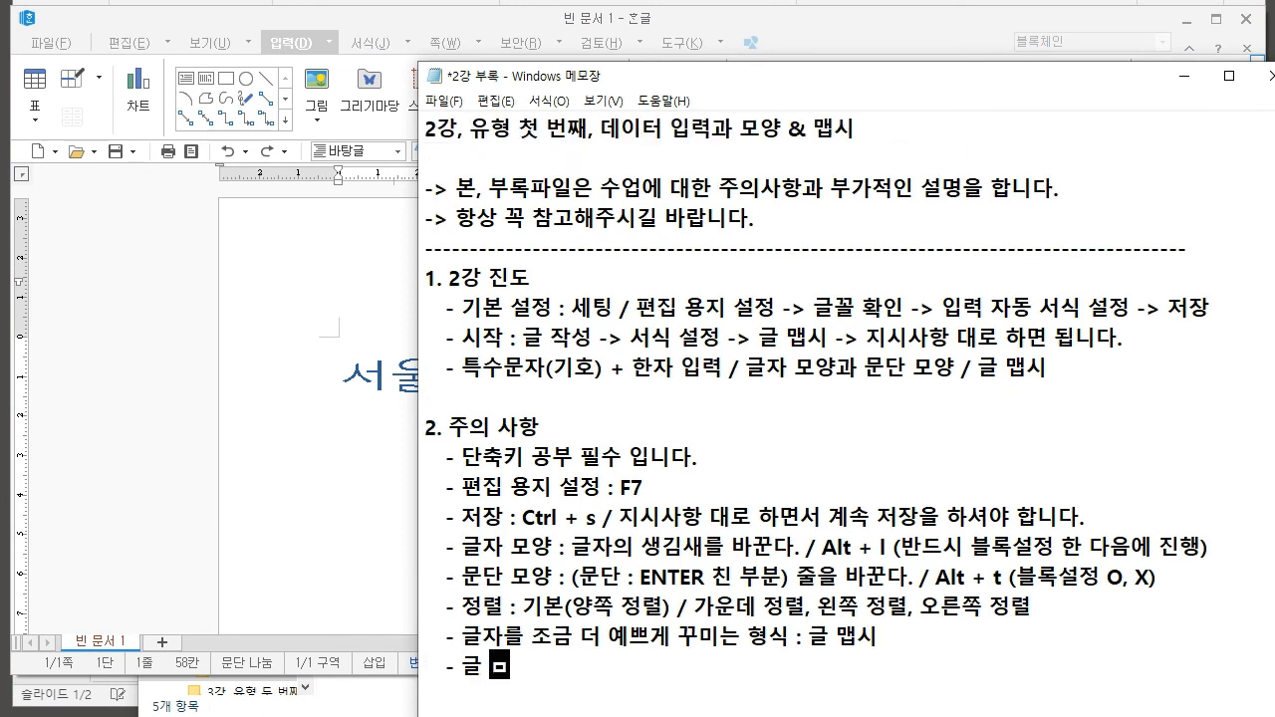
{"action": "type", "text": " : 글"}
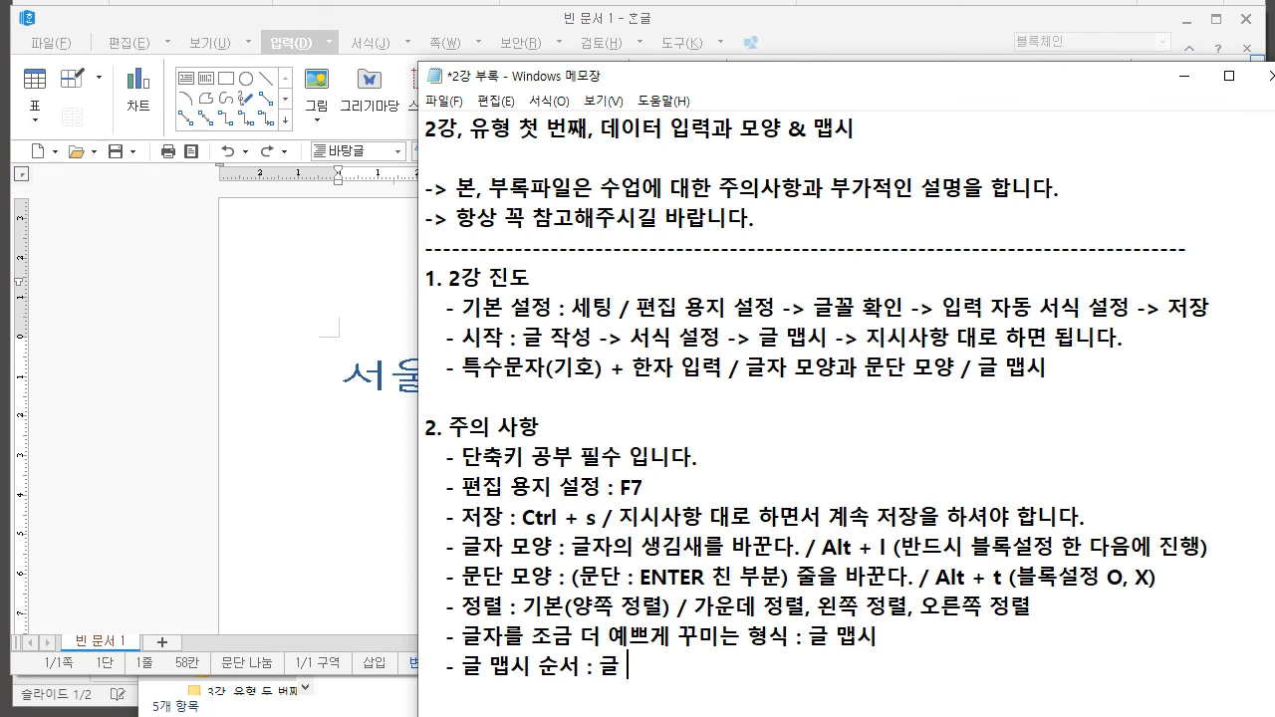
{"action": "type", "text": " 맵시를 삽입"}
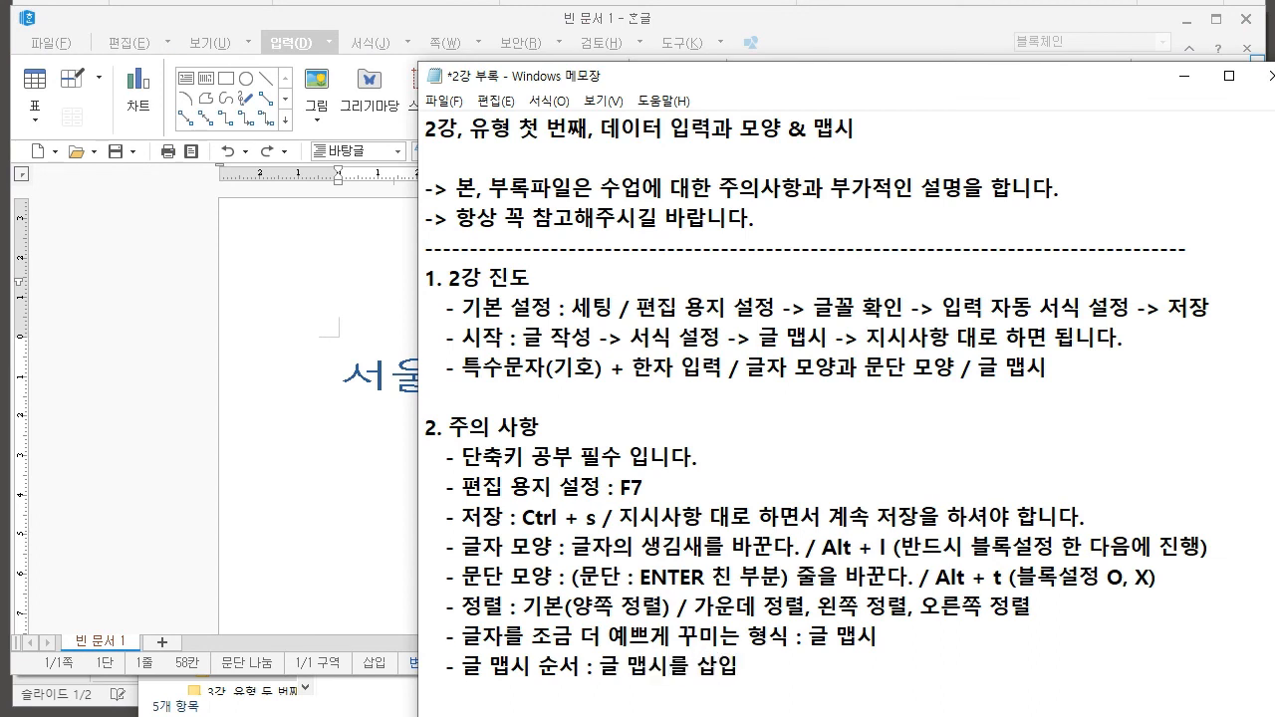
{"action": "type", "text": " -> 채우기 (RGB"}
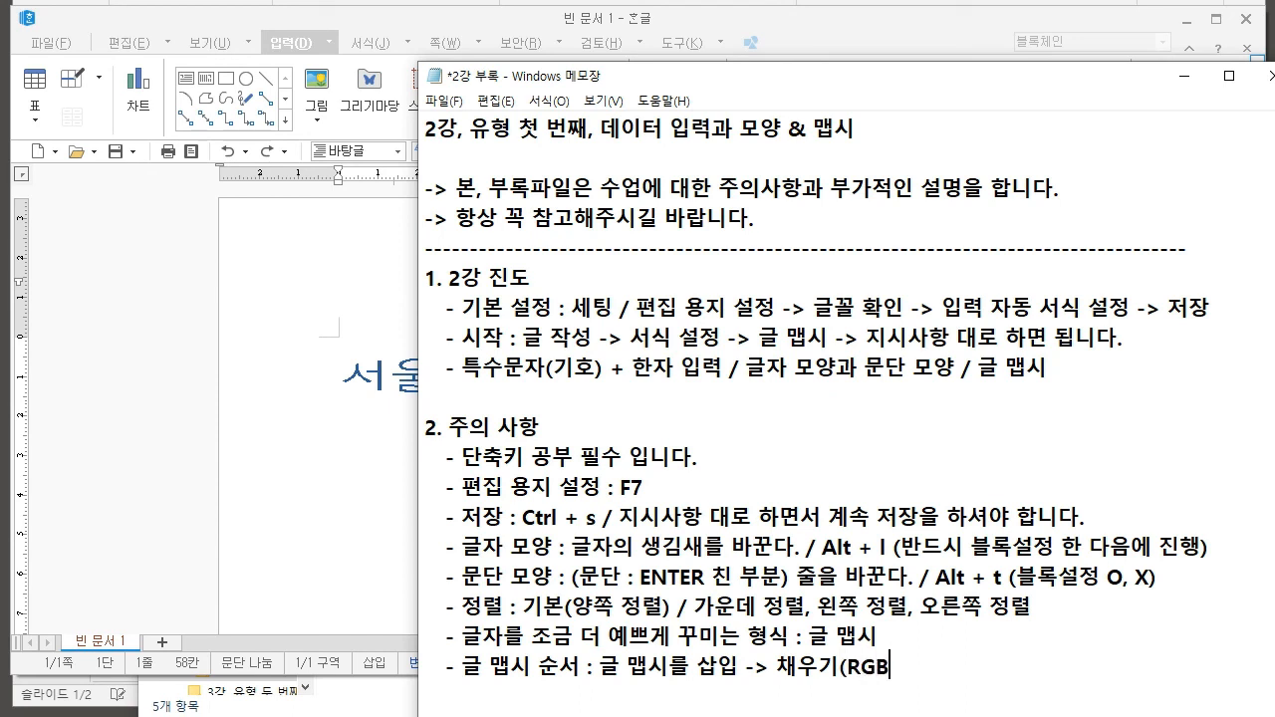
{"action": "type", "text": ") =-"}
{"action": "key", "text": "BackSpace"}
{"action": "type", "text": "-> 너비, 크기"}
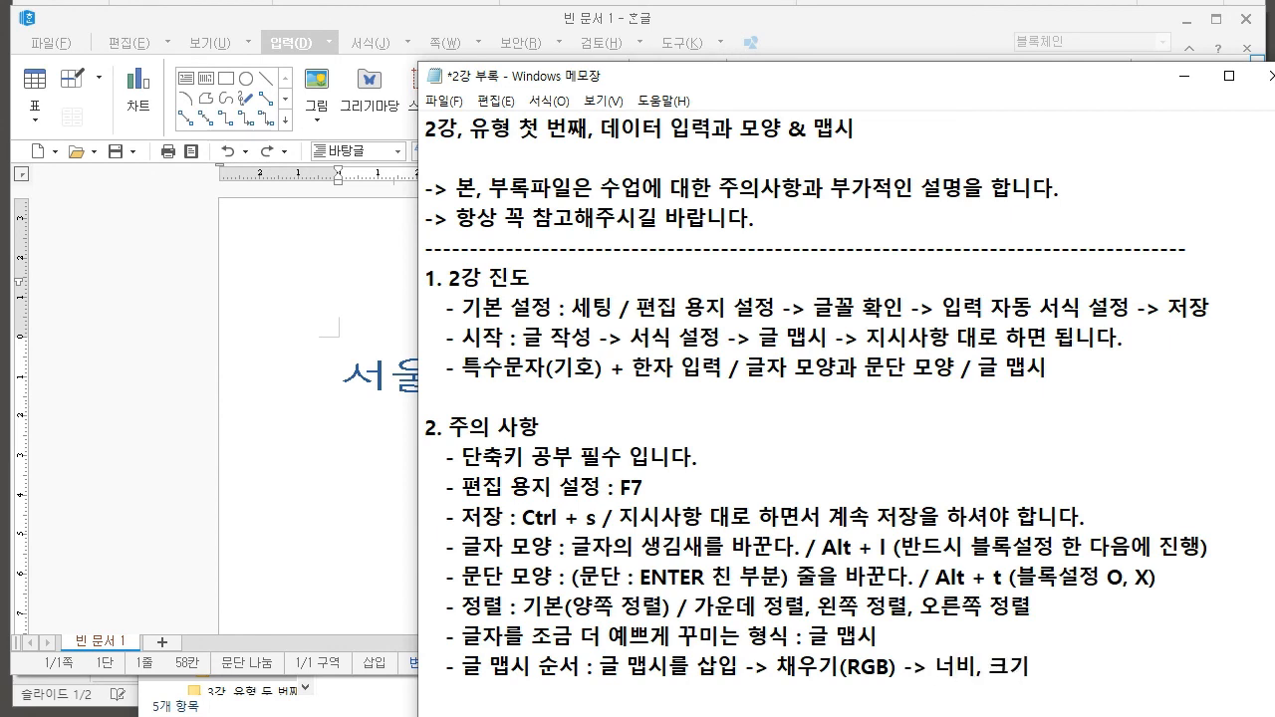
{"action": "type", "text": " 설정 -> 글자"}
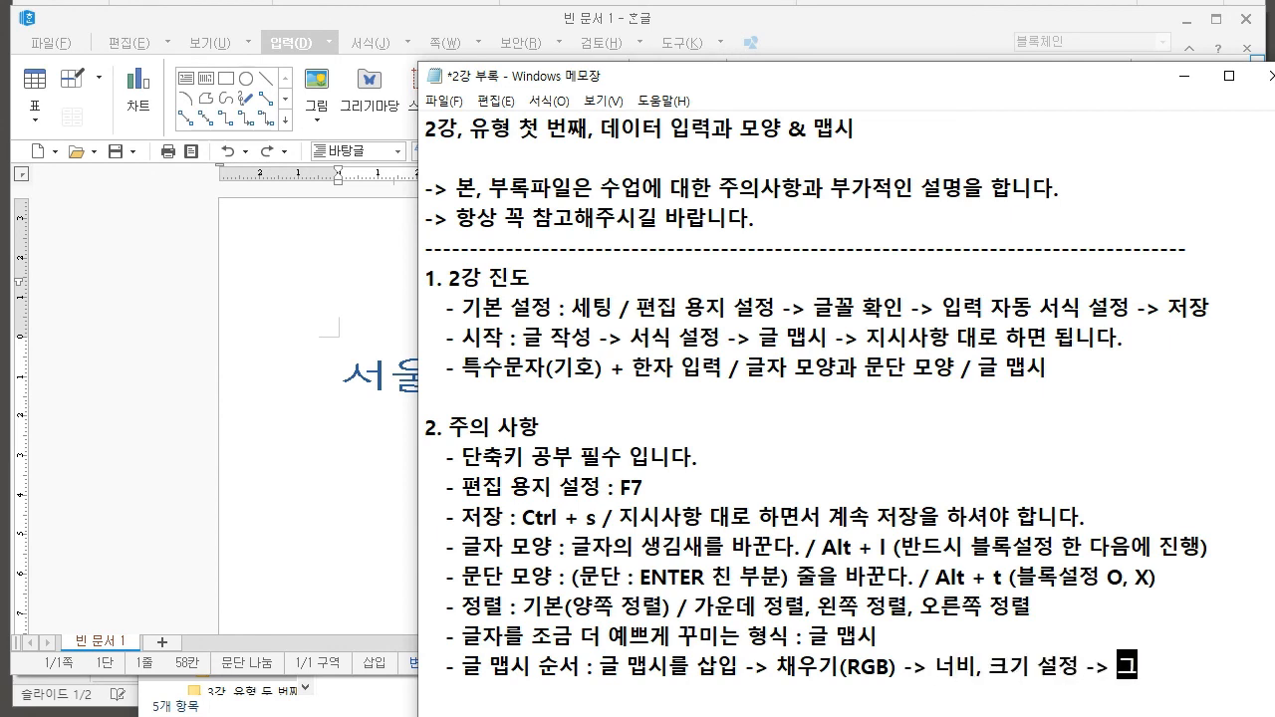
{"action": "type", "text": "처럼 취급"}
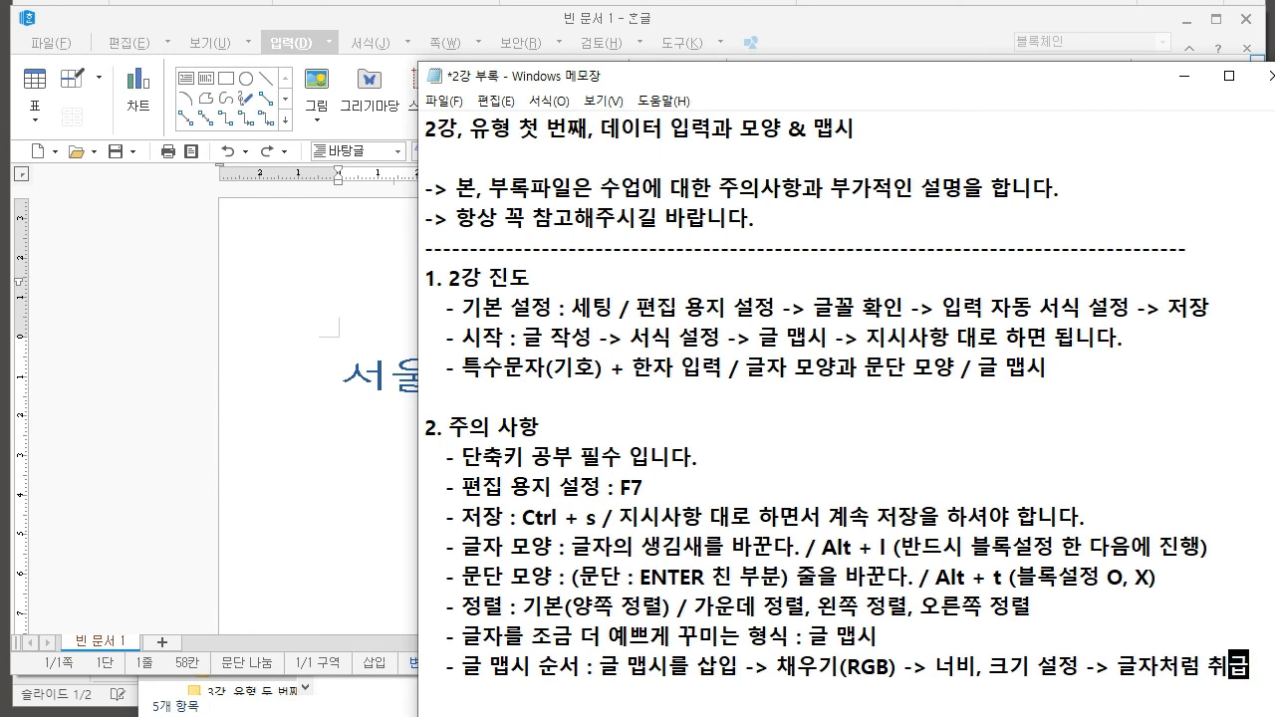
{"action": "left_click_drag", "start_coordinate": [445, 457], "coordinate": [426, 694]}
{"action": "left_click", "coordinate": [1251, 666]}
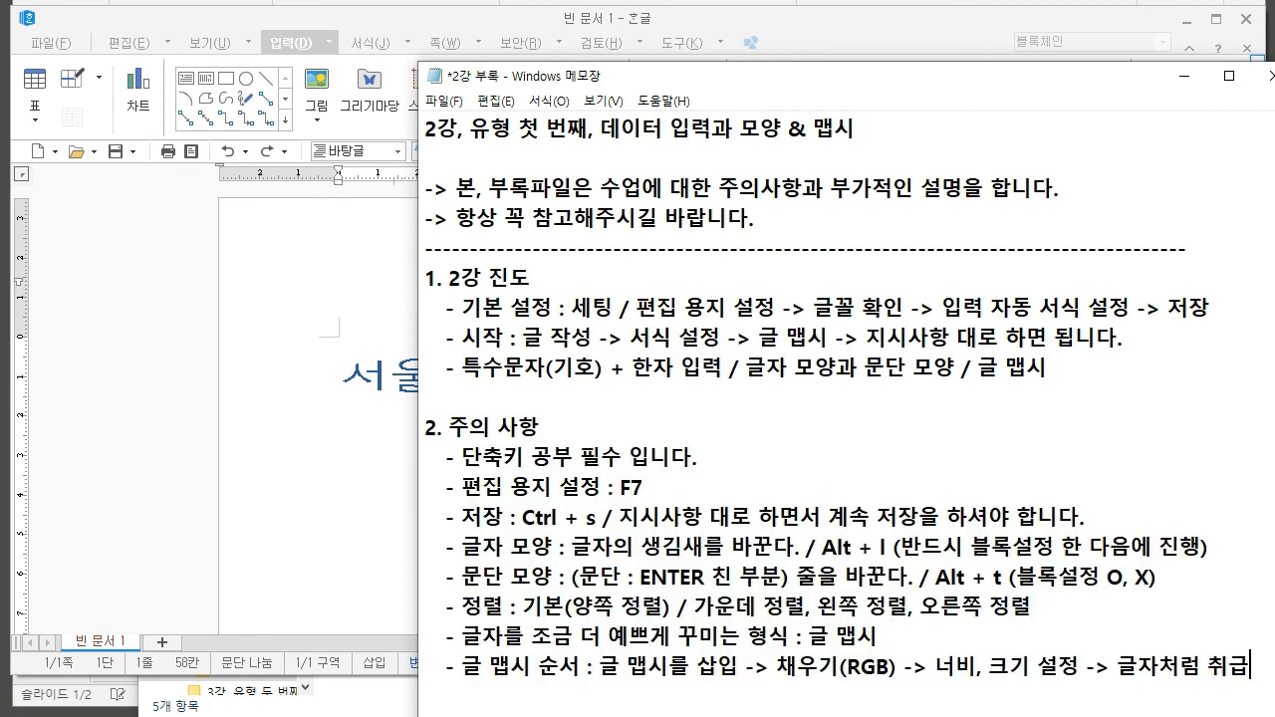